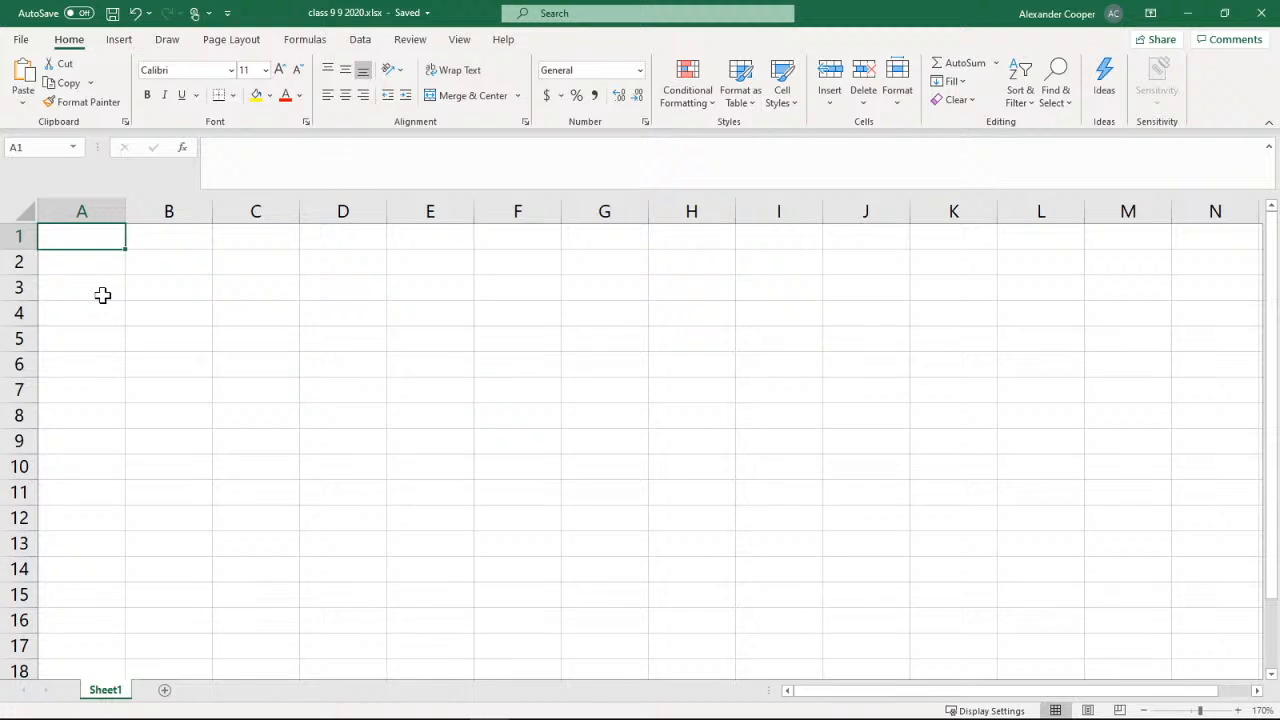
Enter the text "Hello" in cell A1
text(Hello)
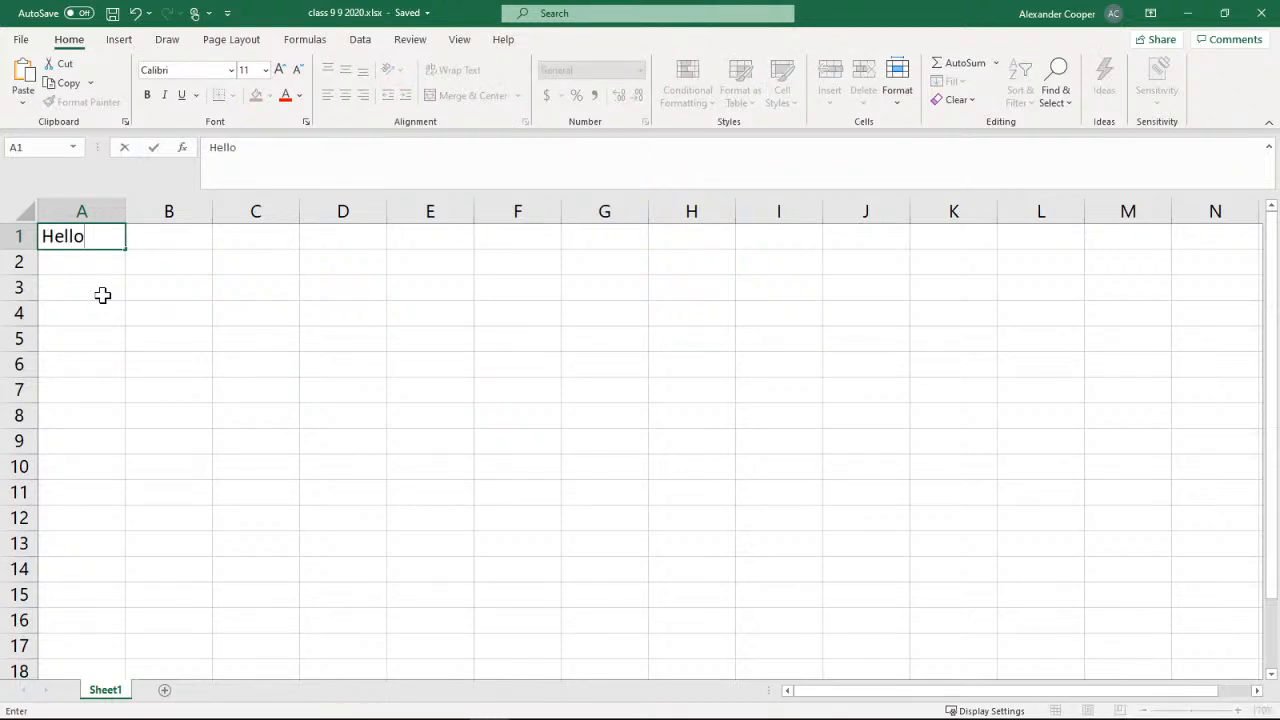
click(103, 295)
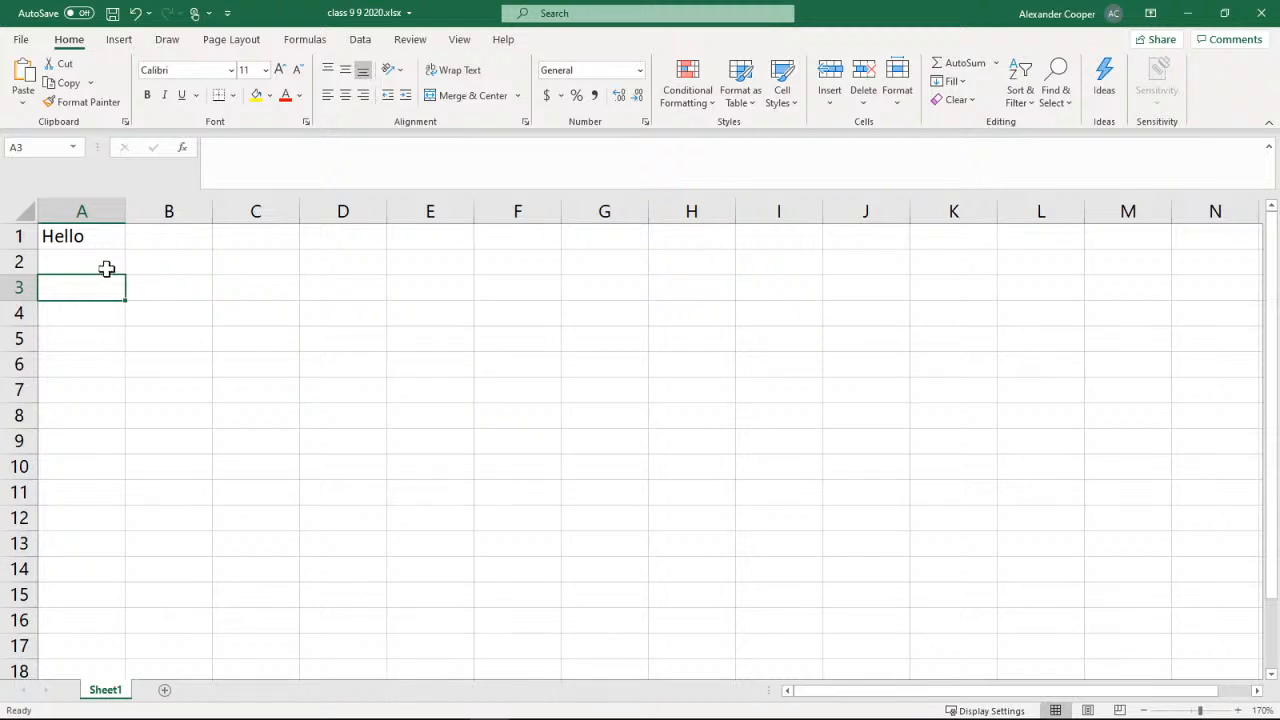
click(106, 264)
Extend the existing text in cell A1 to read "Hello Welcome to class"
click(99, 239)
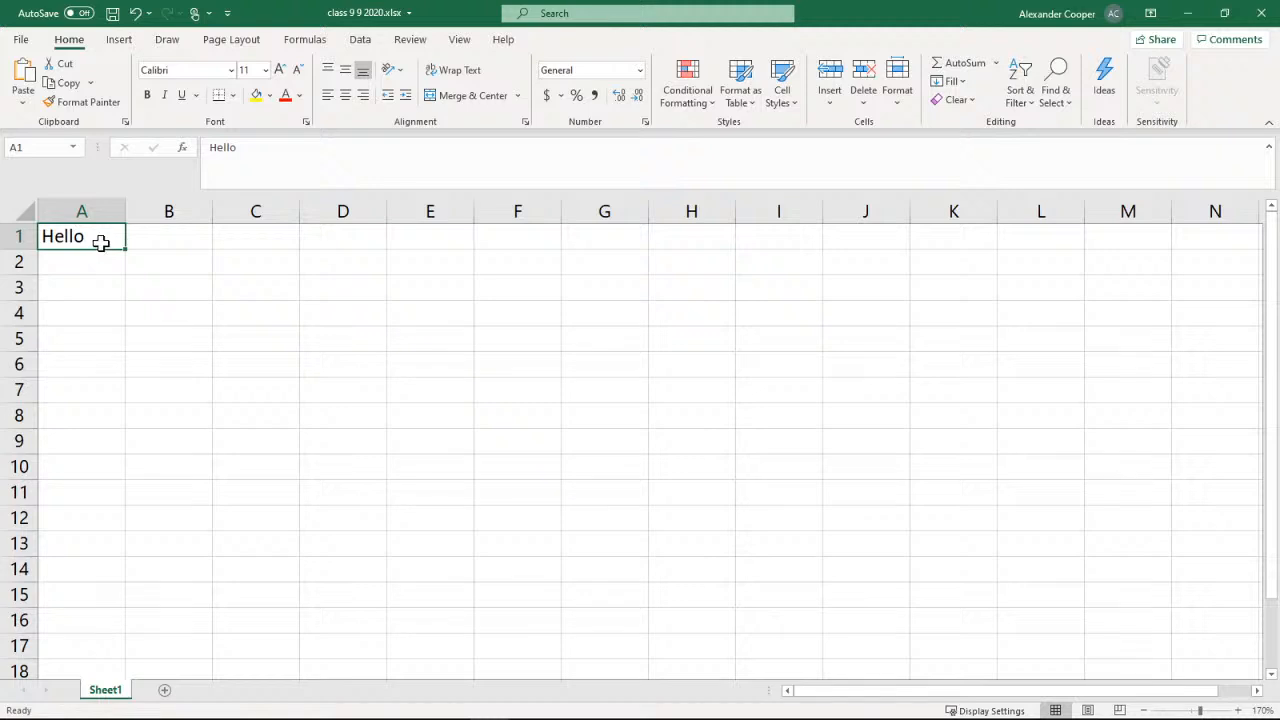
key(F2)
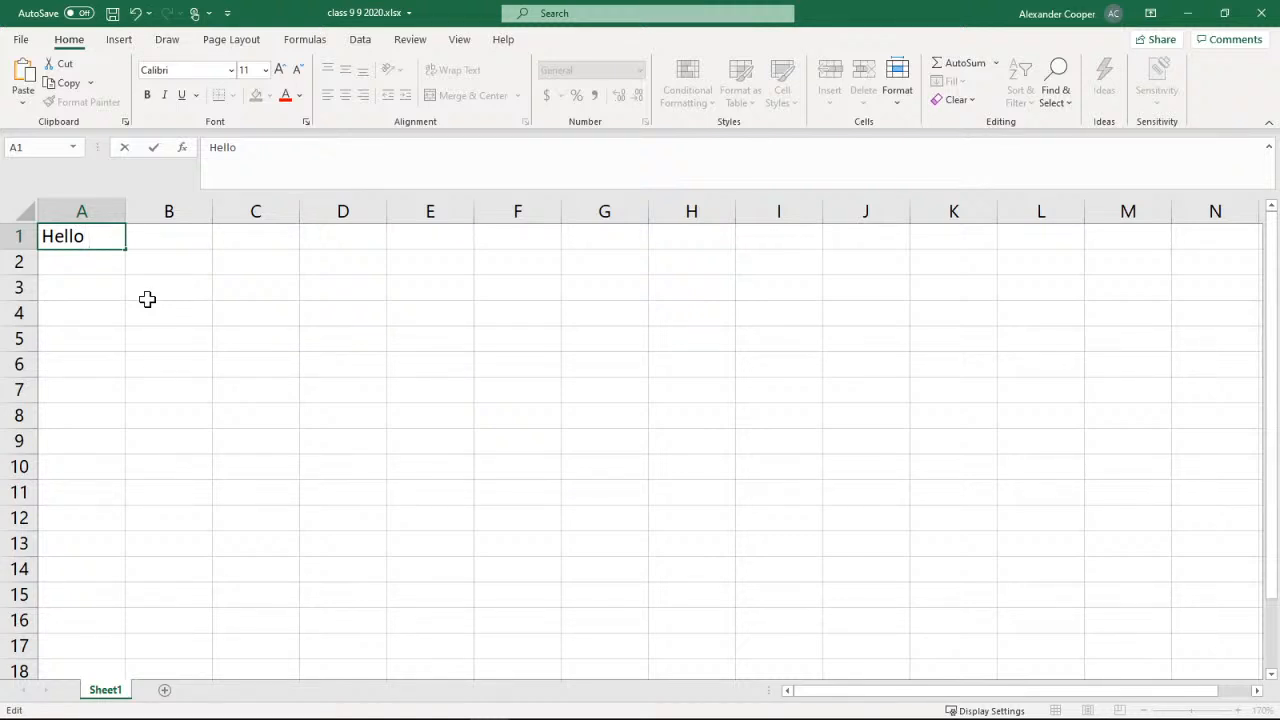
text(Welcome )
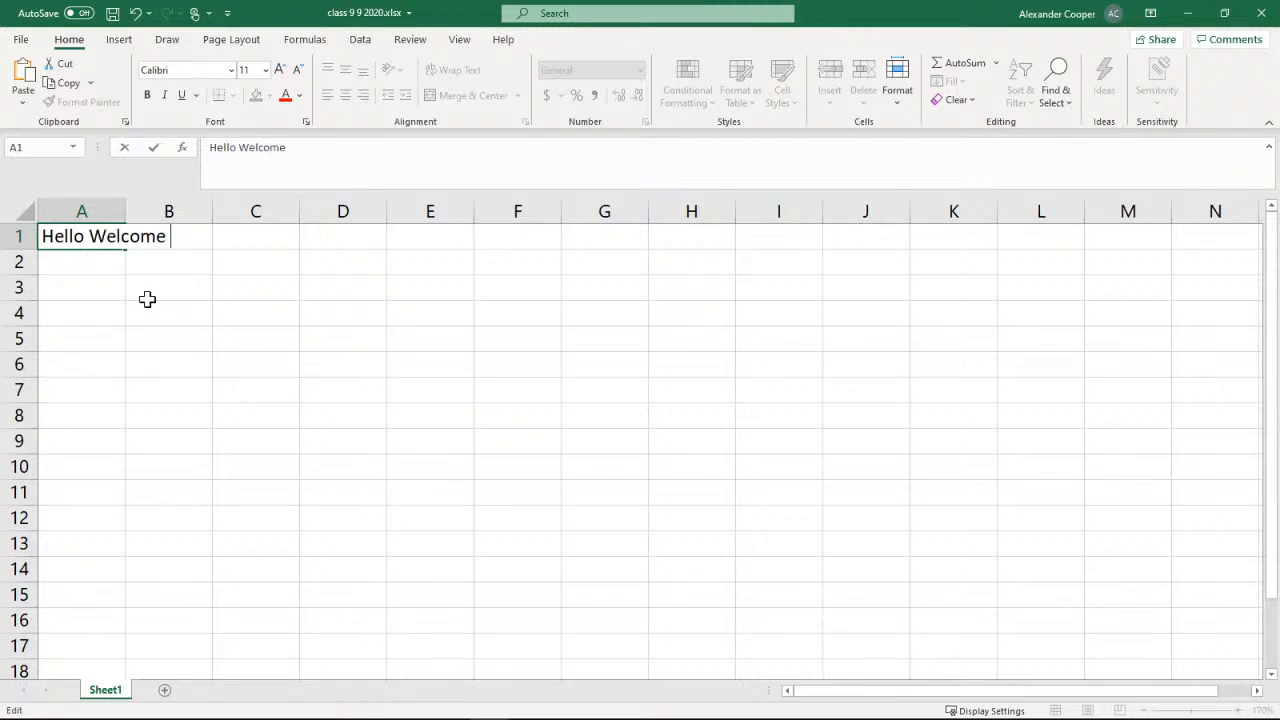
text(to class)
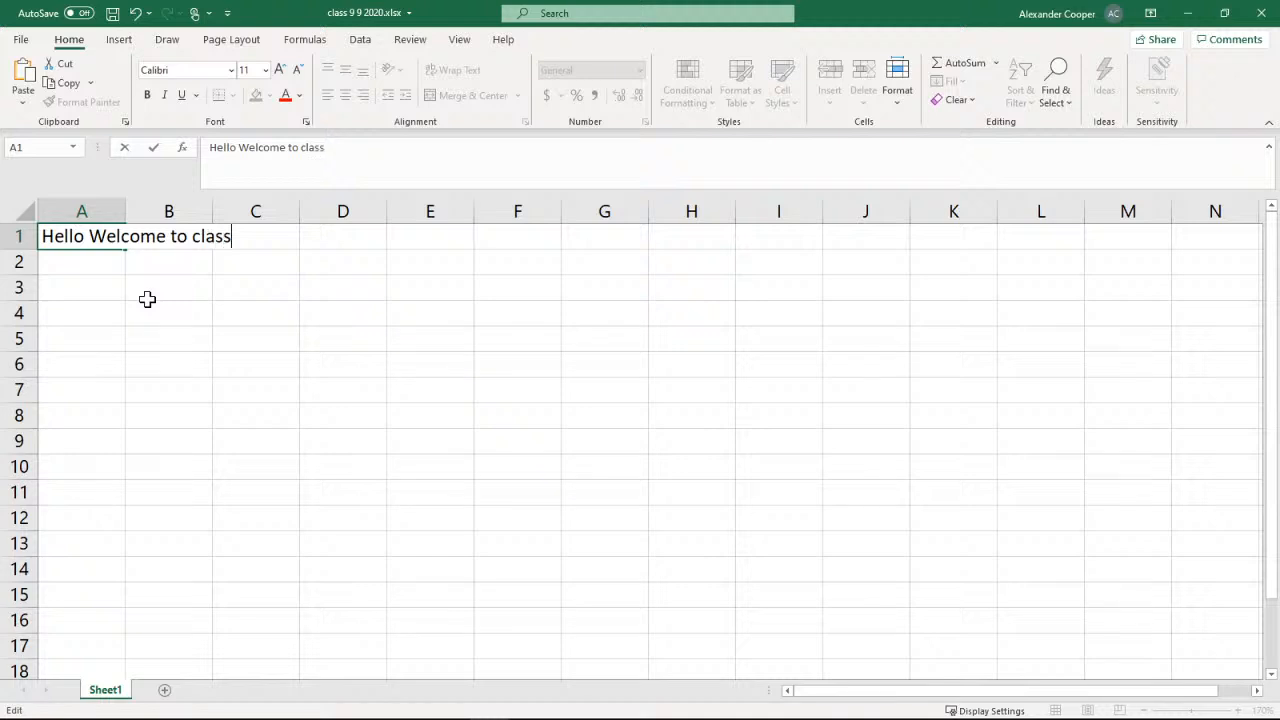
drag(147, 299, 147, 304)
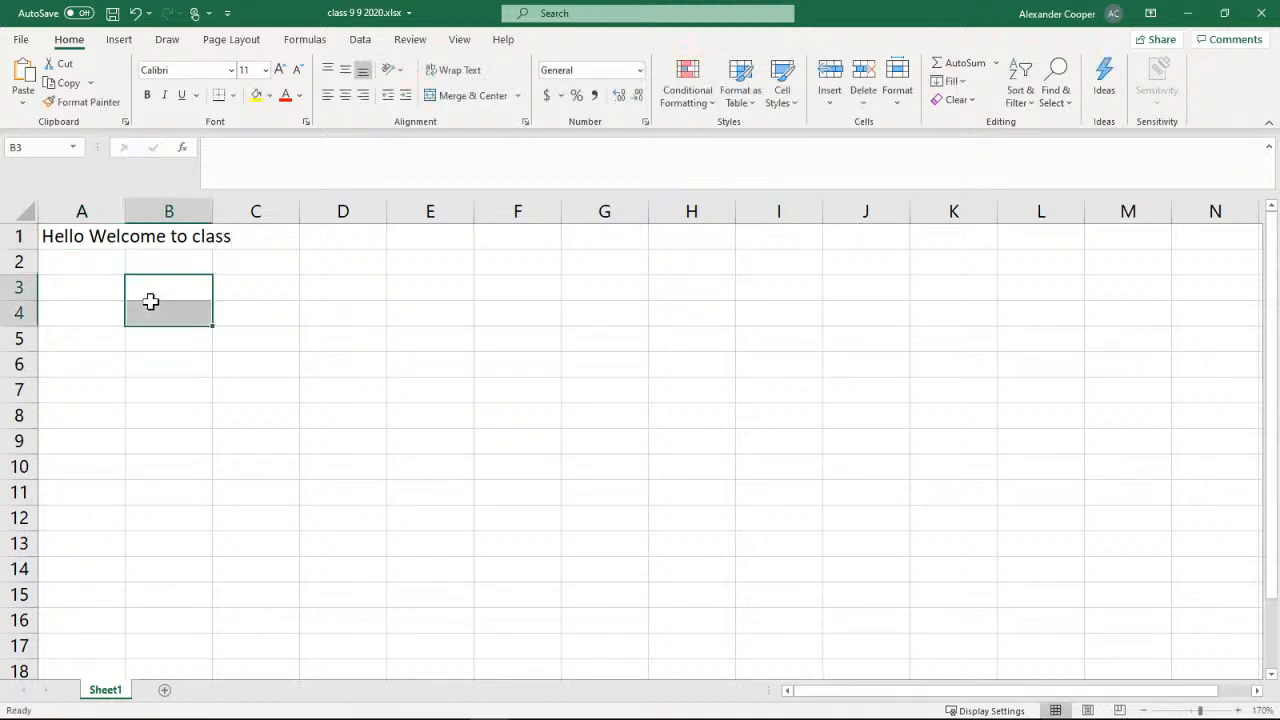
click(63, 244)
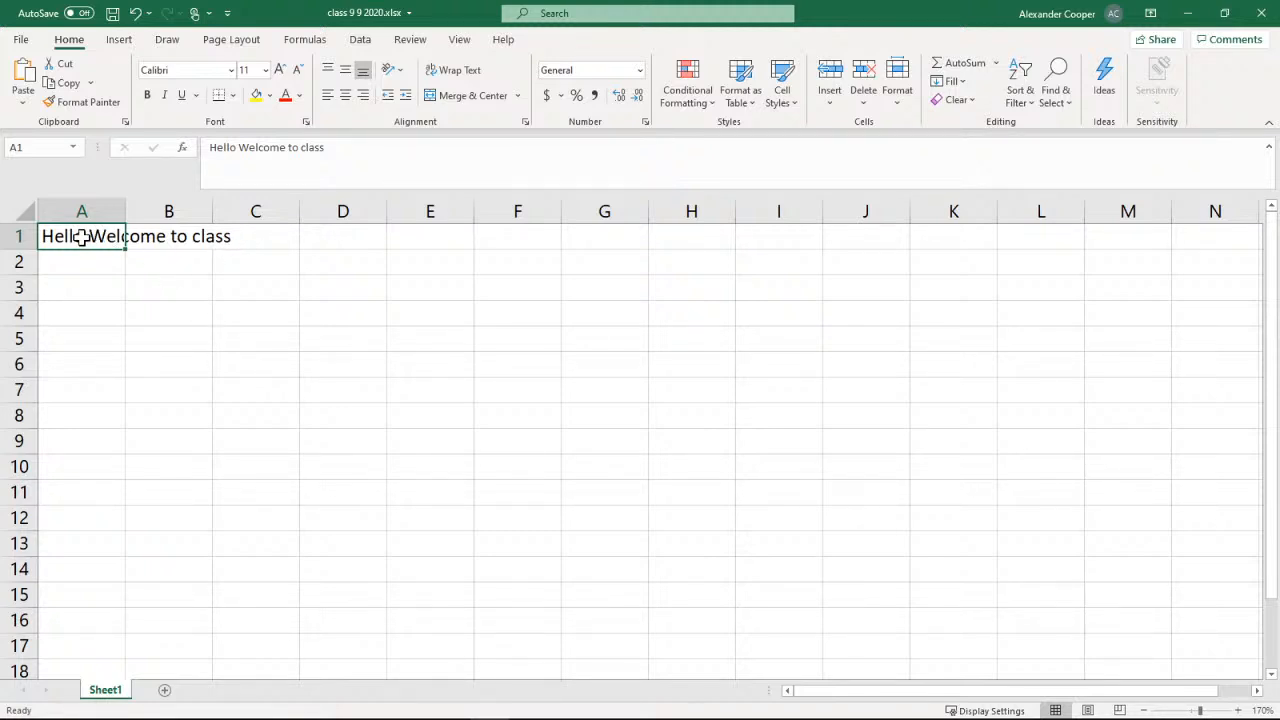
Enter "Thank you" in cell B1, beside the long text in A1
click(165, 238)
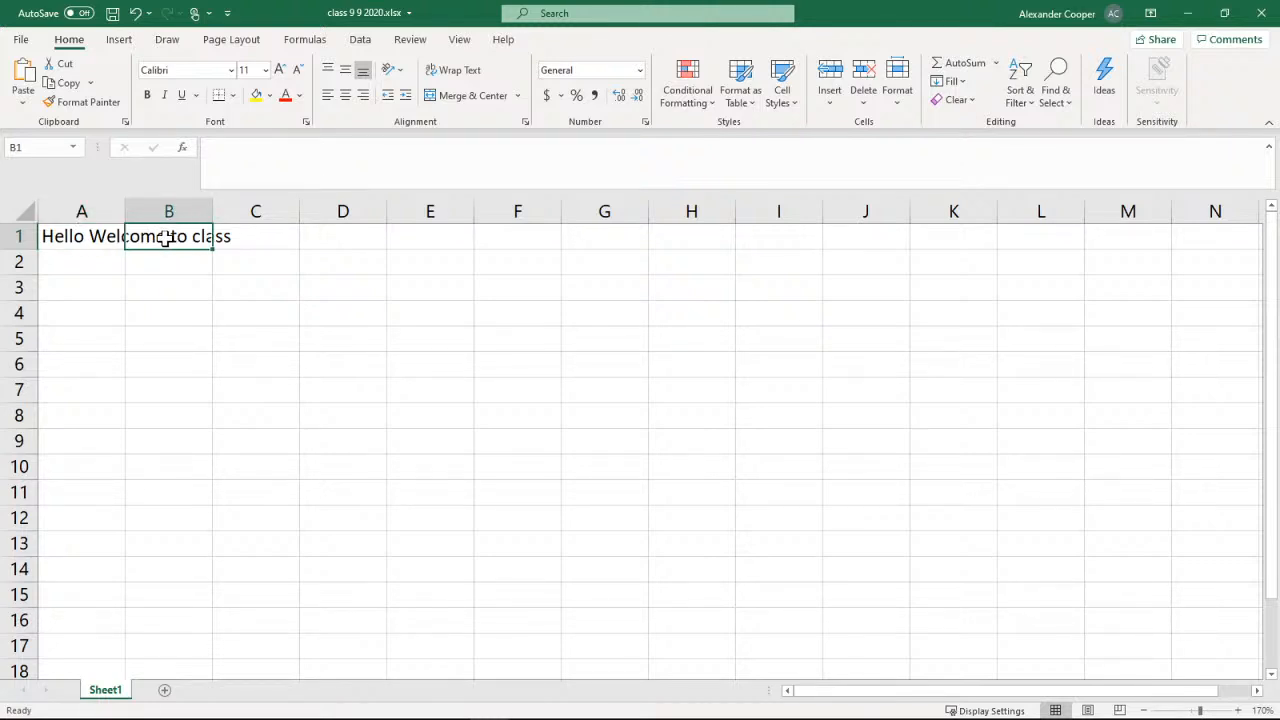
text(Tha)
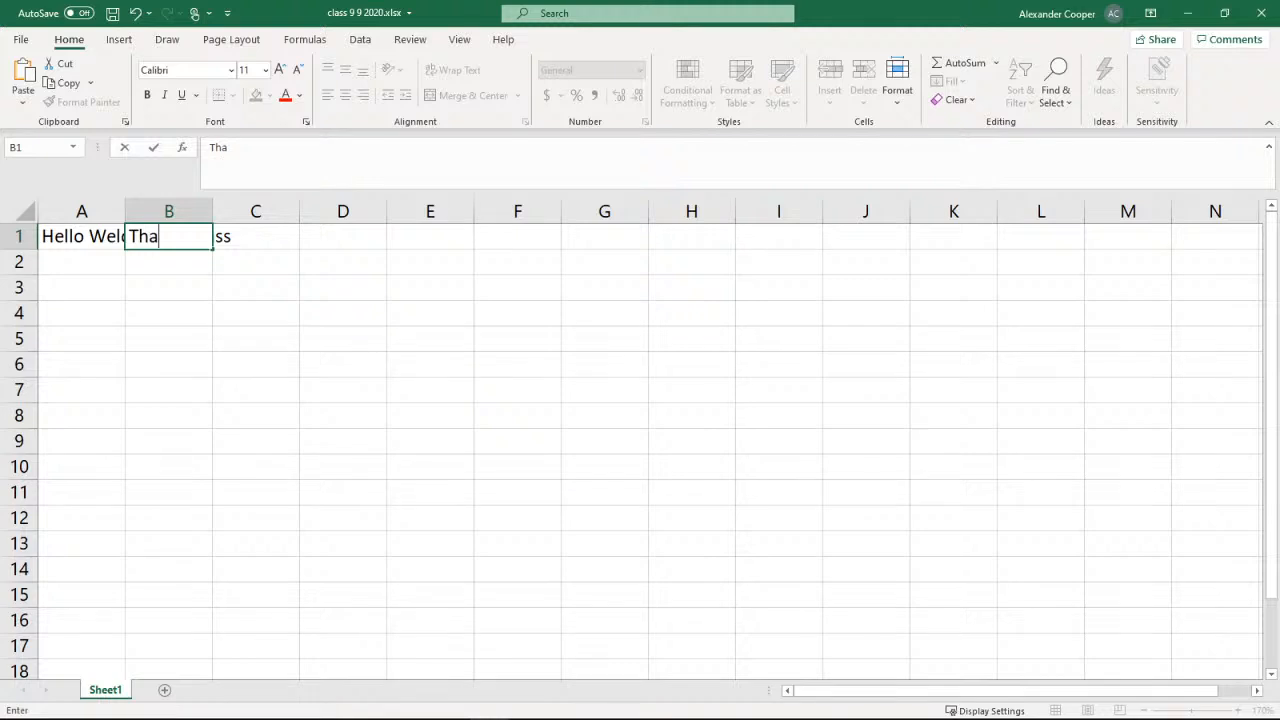
text(nk you)
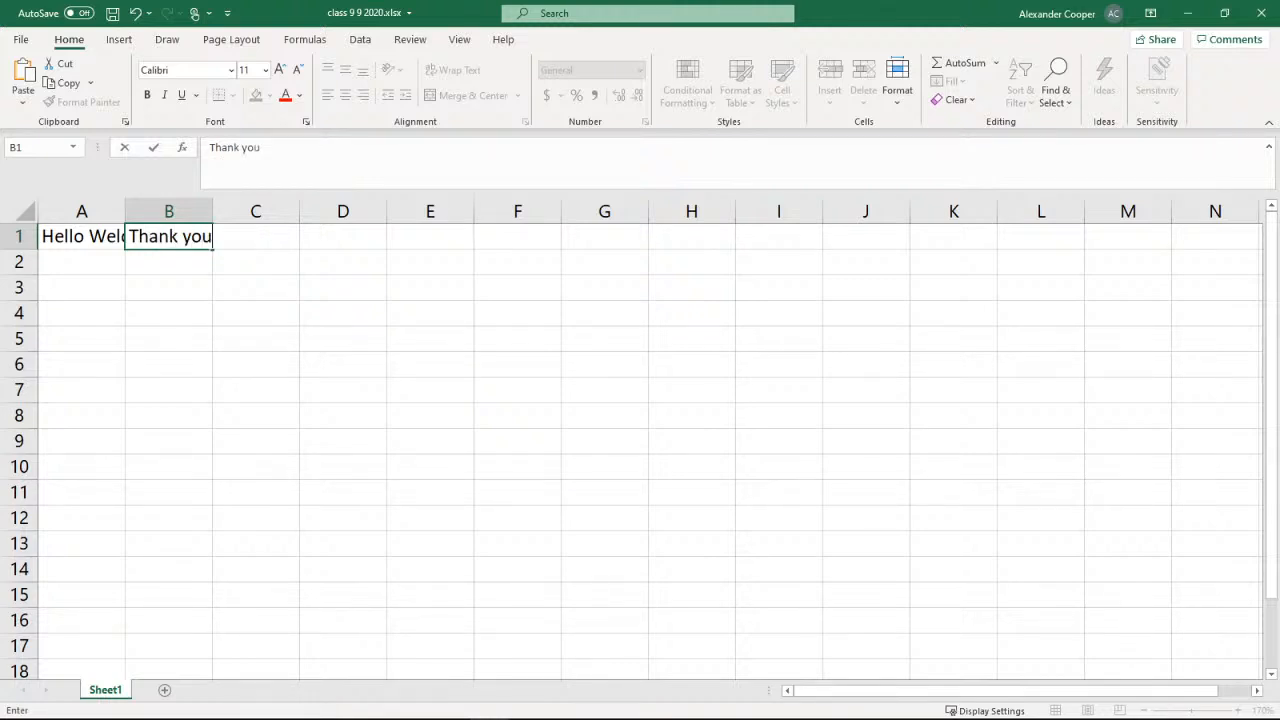
click(160, 257)
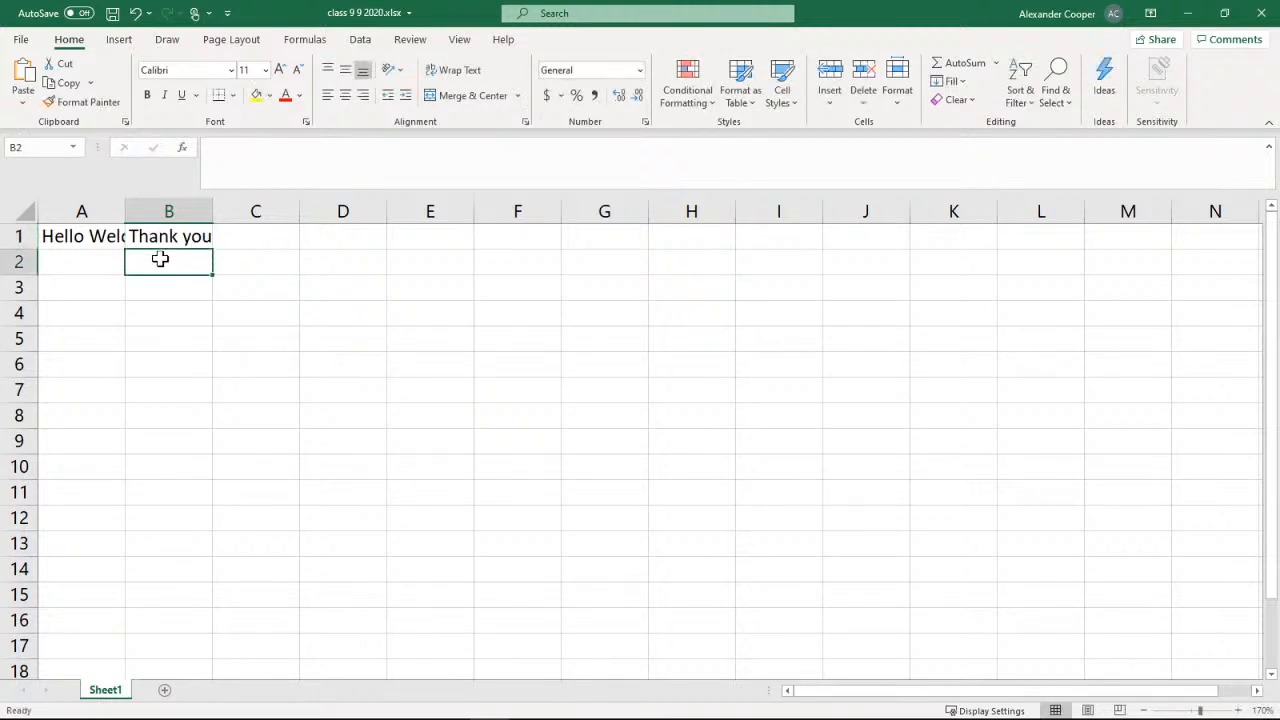
Compare the full contents of A1 and B1, and clear the text from cell B1
click(95, 237)
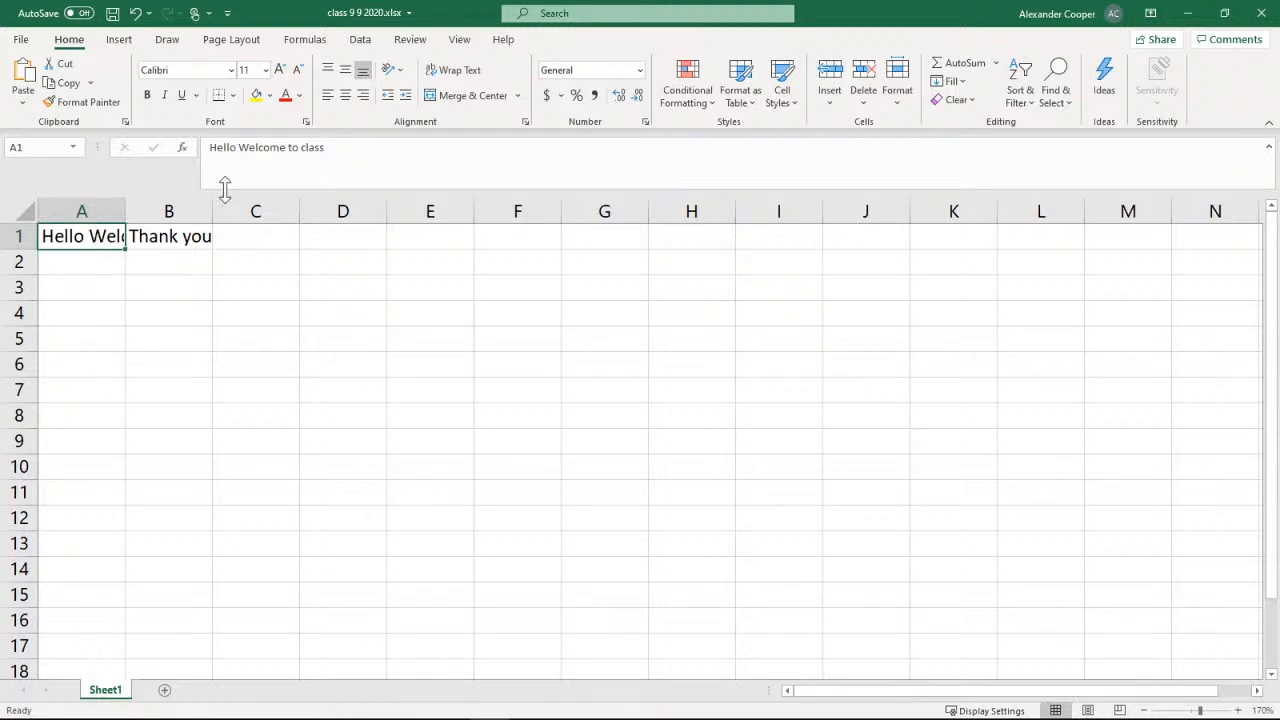
click(140, 242)
click(110, 240)
click(172, 247)
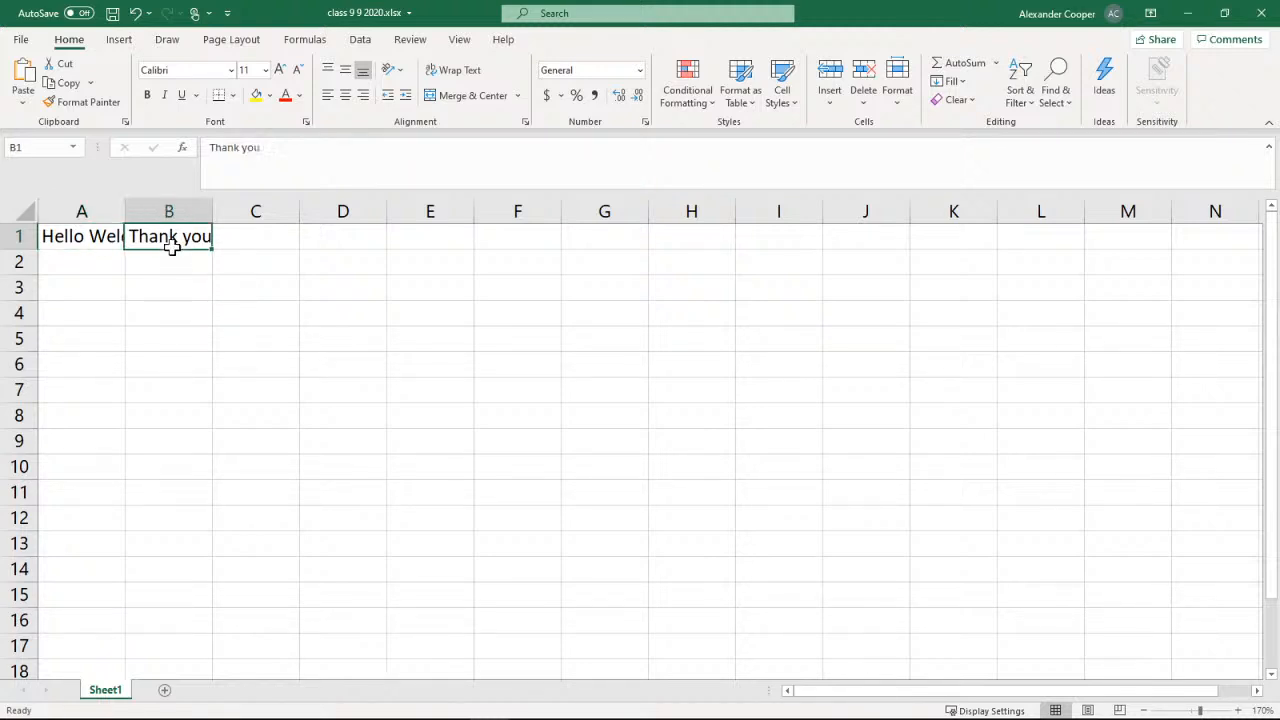
key(Delete)
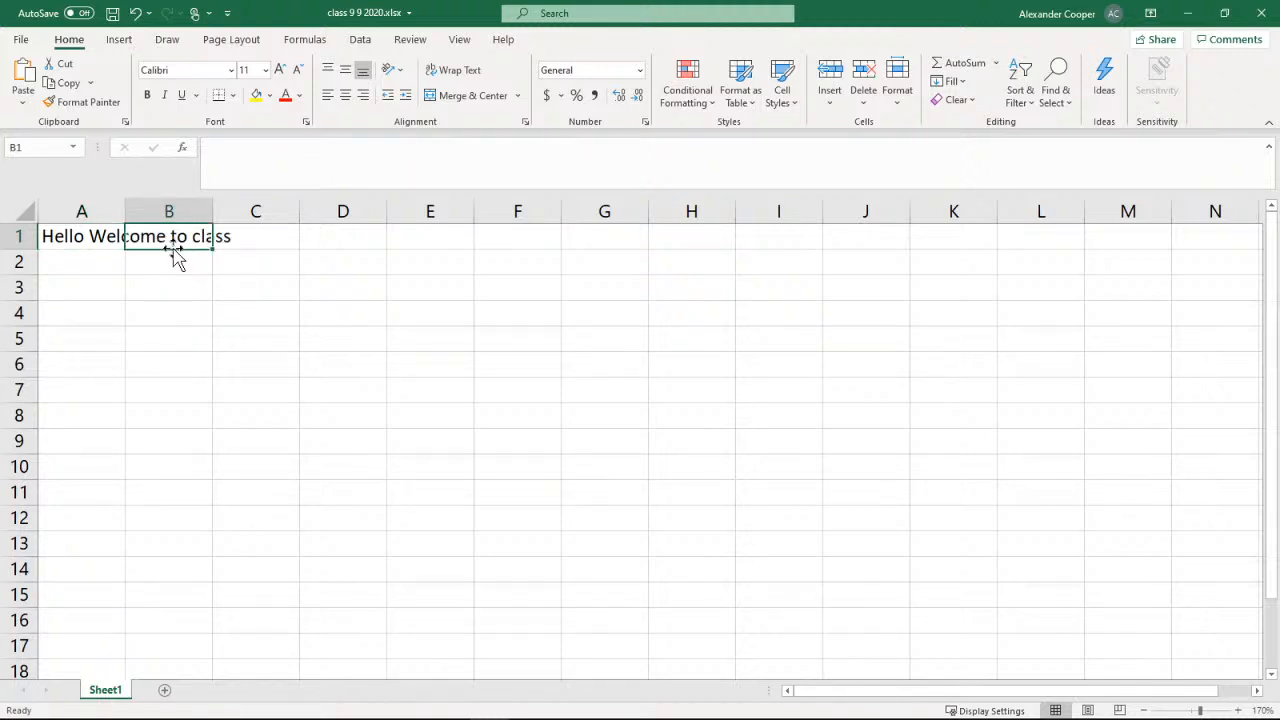
Edit the text in cell A1 so that it reads only "Hello"
click(102, 239)
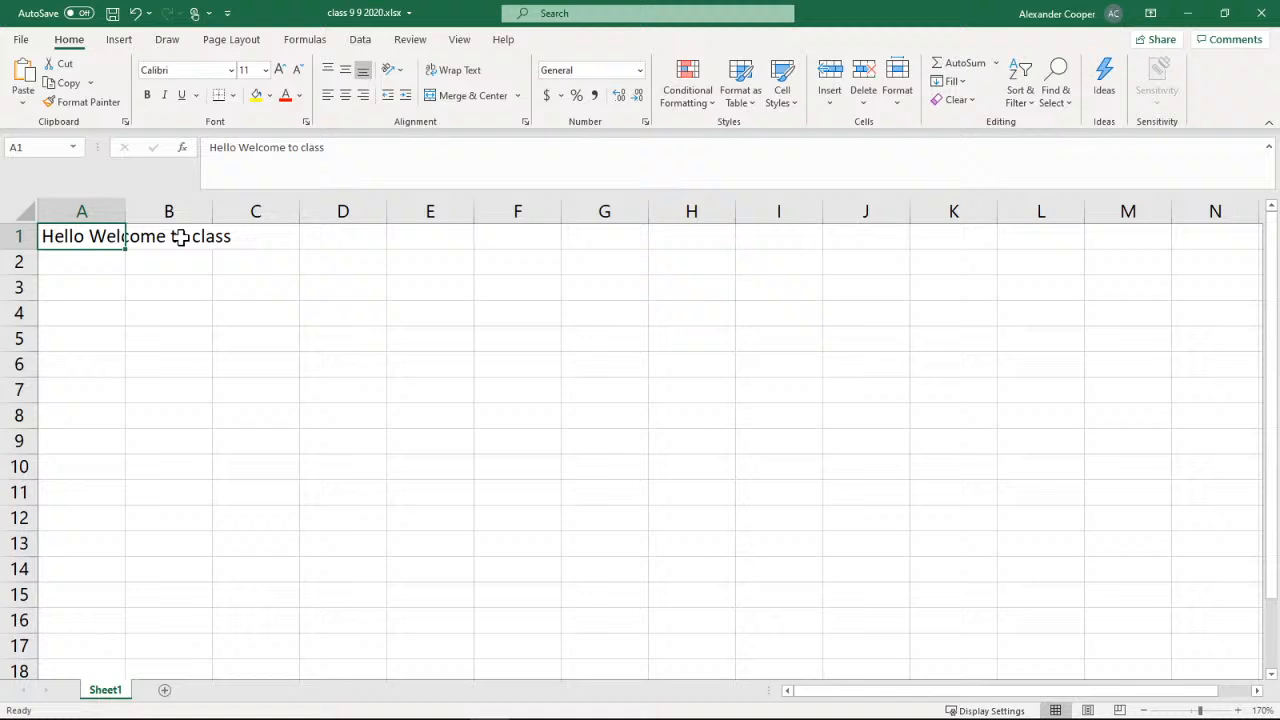
double_click(84, 237)
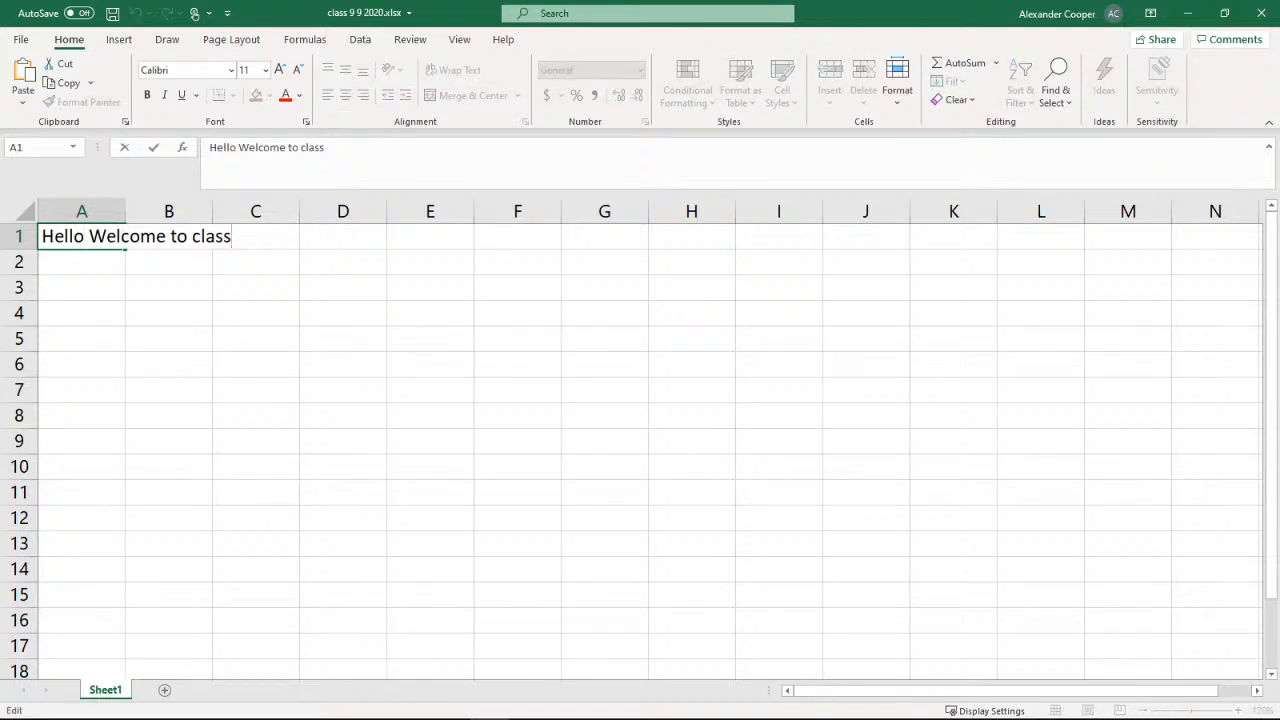
key(BackSpace)
key(BackSpace)
key(BackSpace)
key(BackSpace)
key(BackSpace)
key(BackSpace)
key(BackSpace)
key(BackSpace)
key(BackSpace)
key(BackSpace)
key(BackSpace)
key(BackSpace)
key(BackSpace)
key(BackSpace)
key(BackSpace)
key(BackSpace)
key(BackSpace)
key(BackSpace)
key(BackSpace)
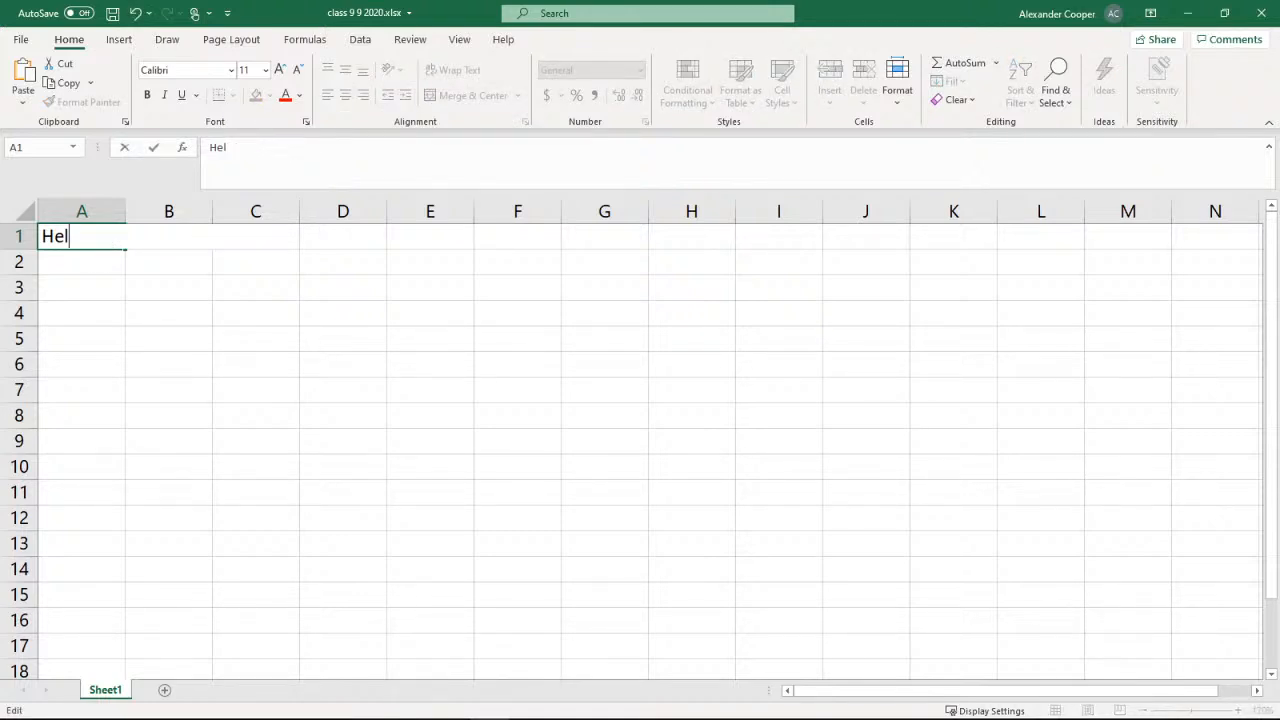
text(o)
key(BackSpace)
text(lo)
click(171, 260)
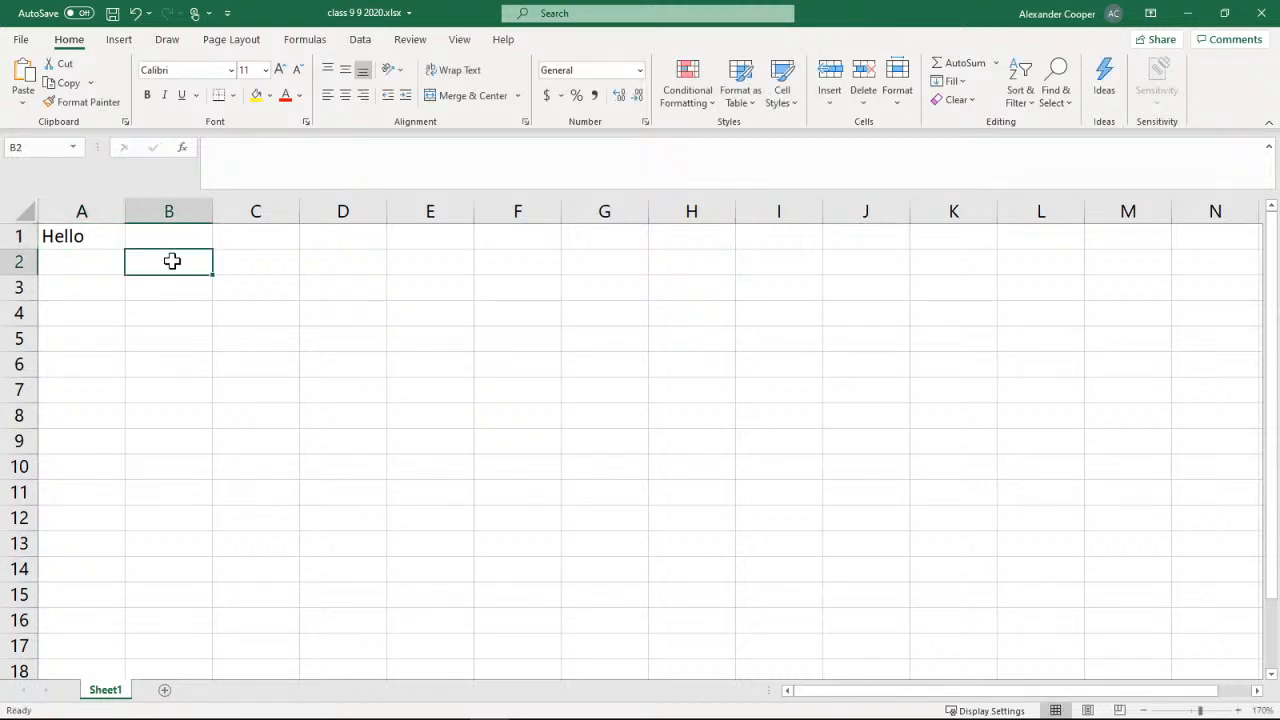
Open cell A1 for in-cell editing and leave it without changing its text
click(72, 240)
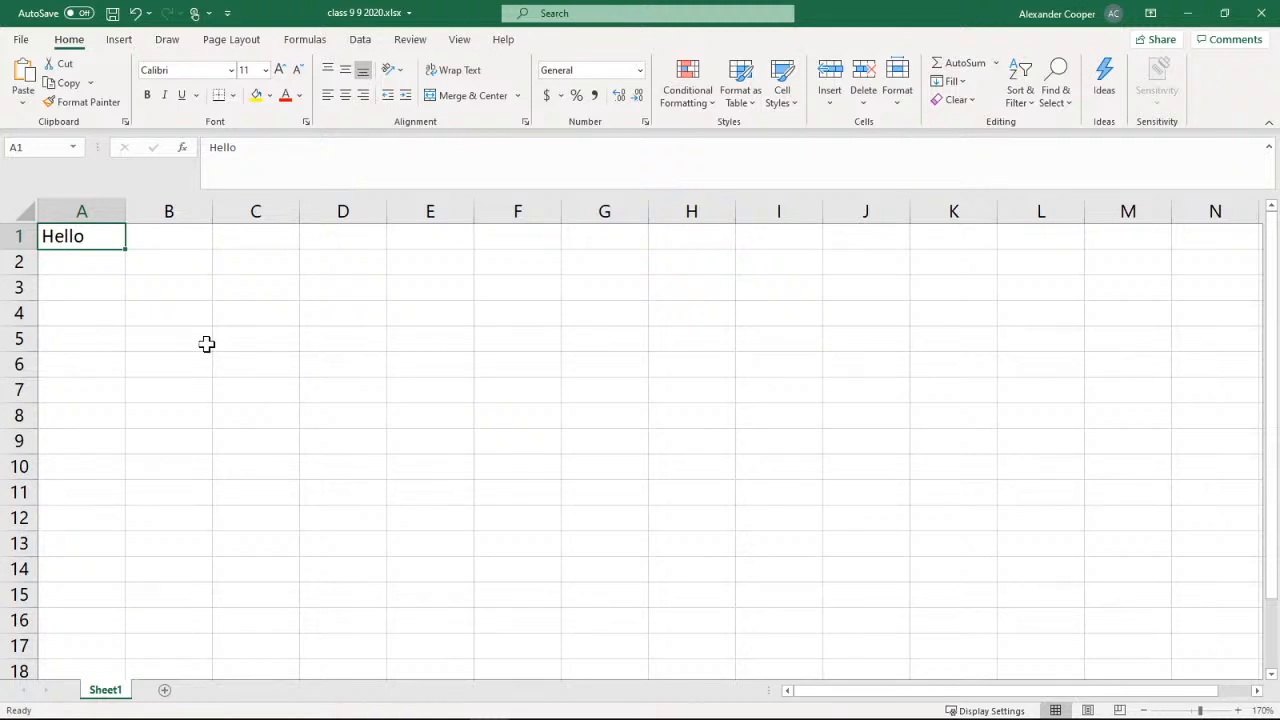
double_click(97, 236)
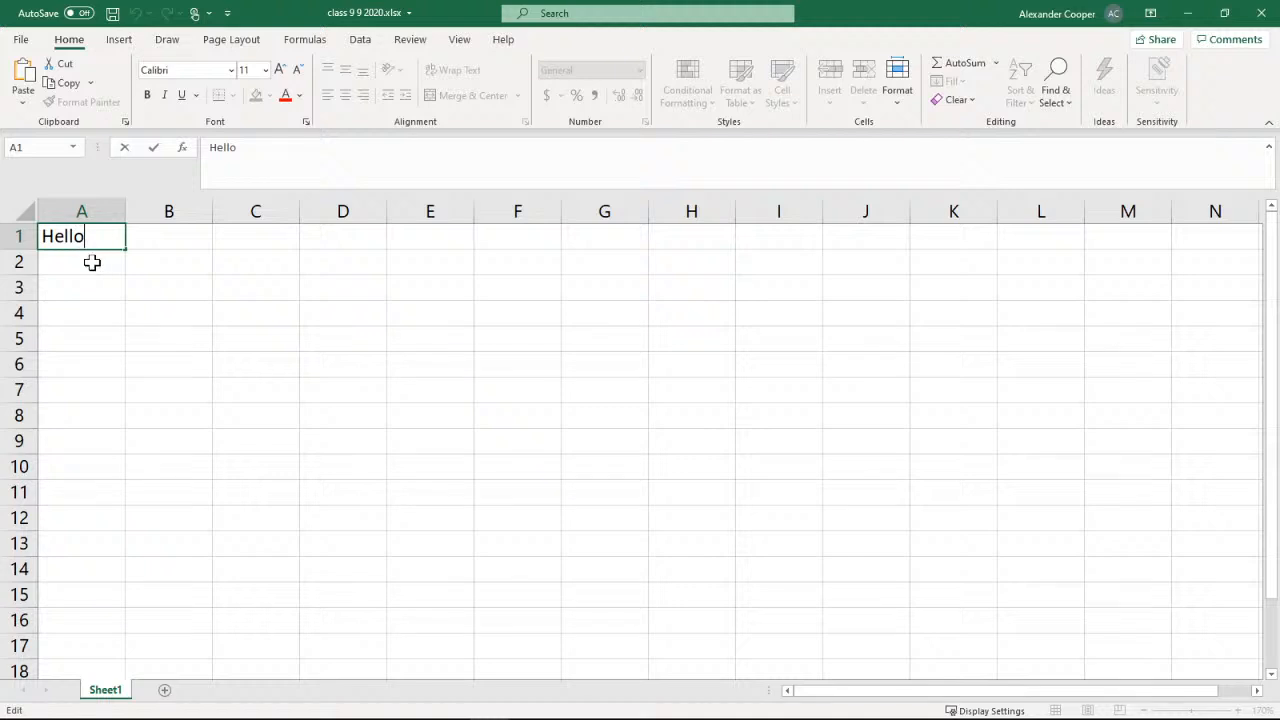
key(Return)
Widen column A to nearly twice its width and make row 1 about three times as tall
click(93, 236)
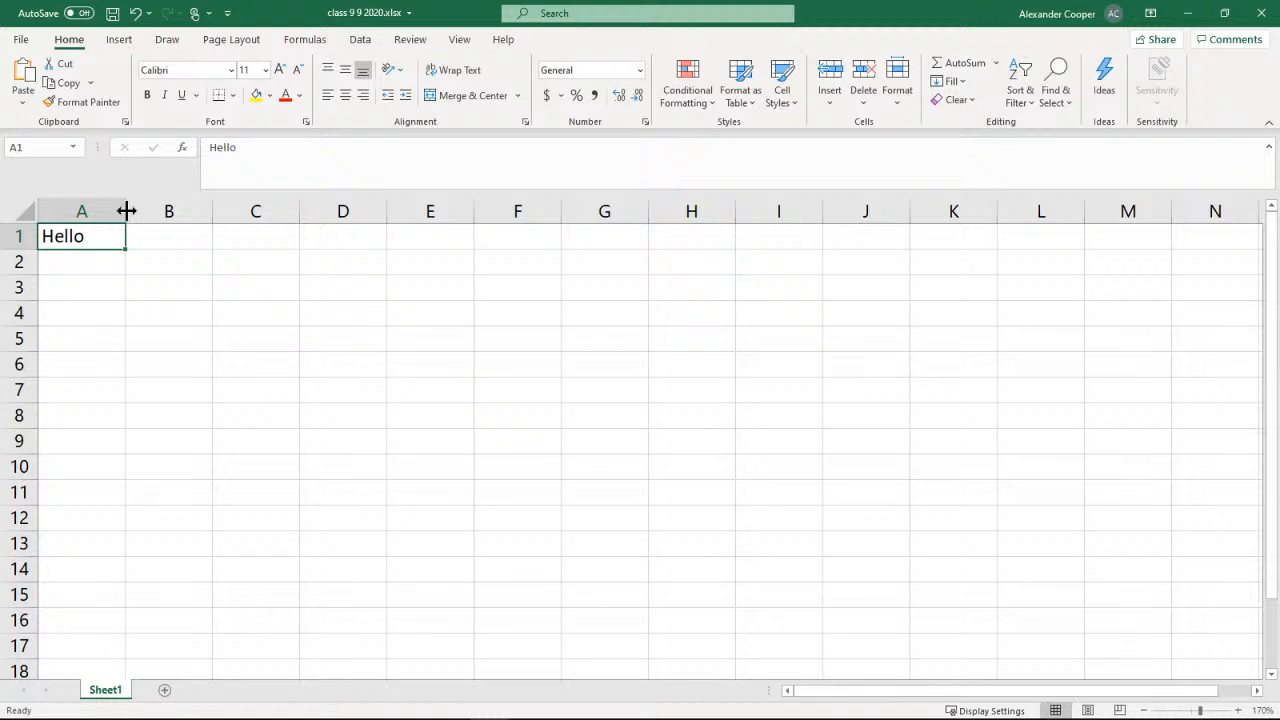
drag(126, 210, 195, 213)
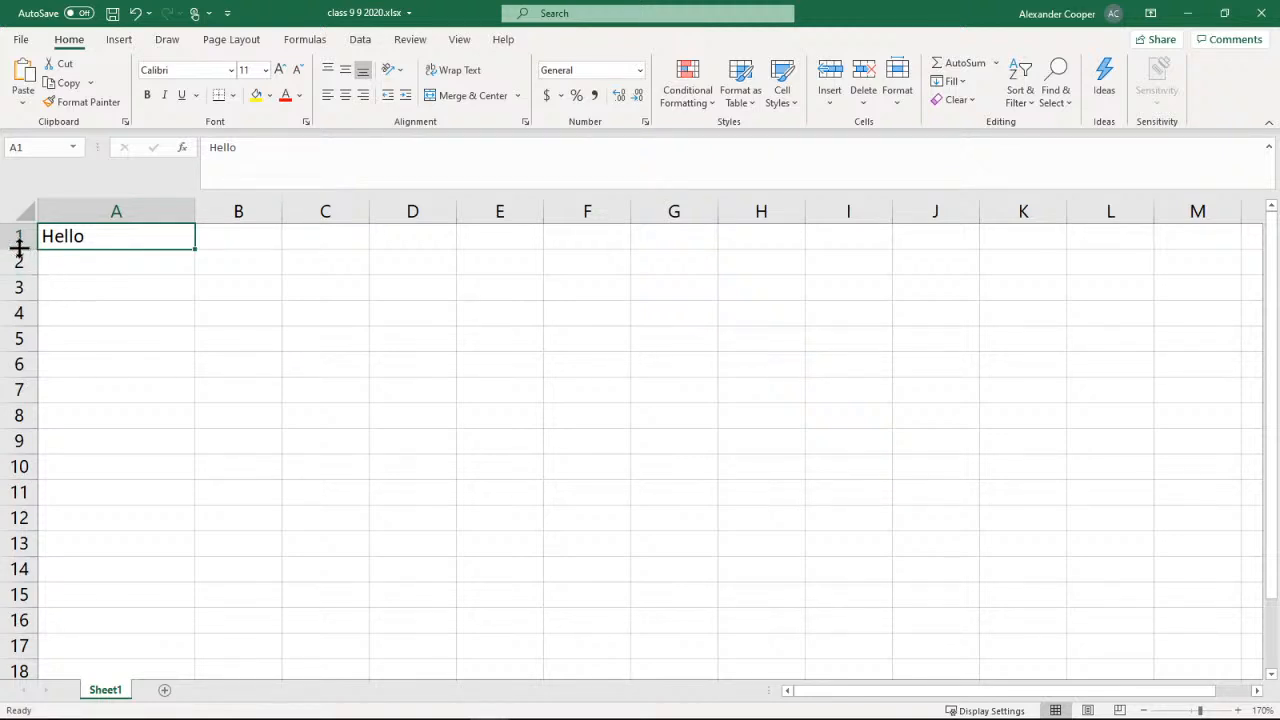
drag(19, 248, 19, 297)
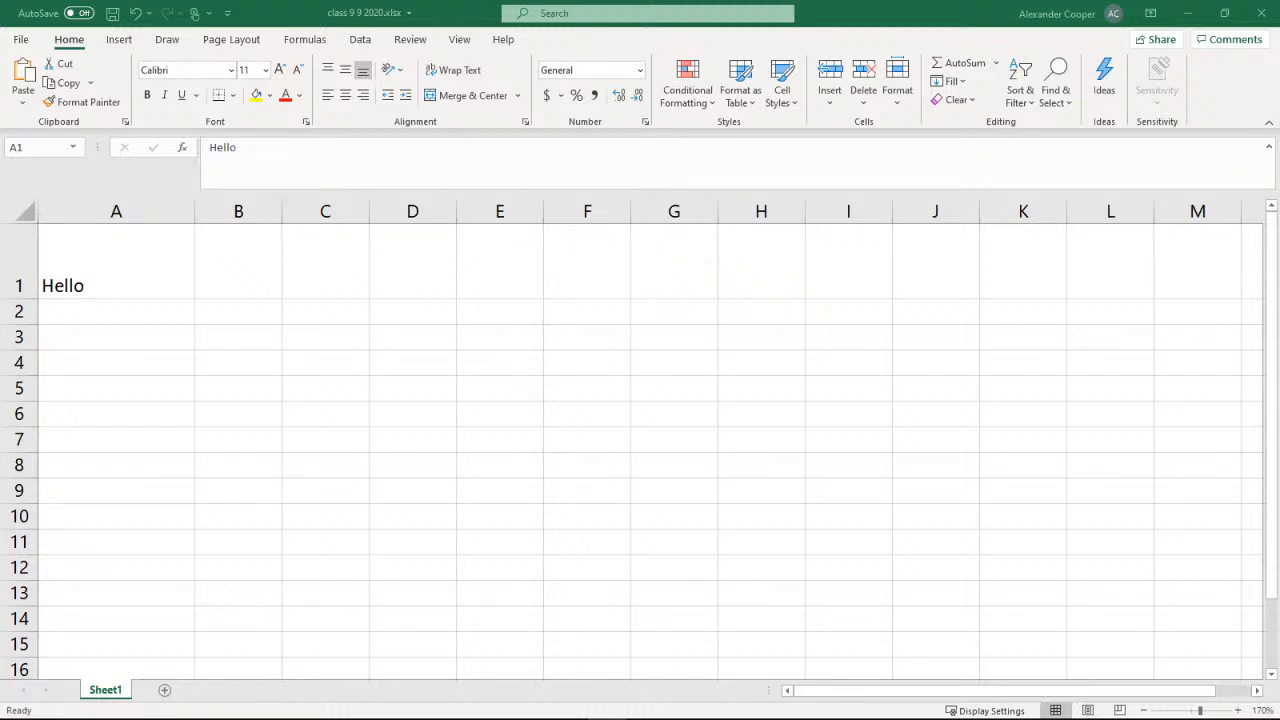
Switch to the PowerPoint presentation and read slide 5's instructions on resizing columns and rows and fitting a column to its text
click(1194, 12)
scroll(657, 418, down, 3)
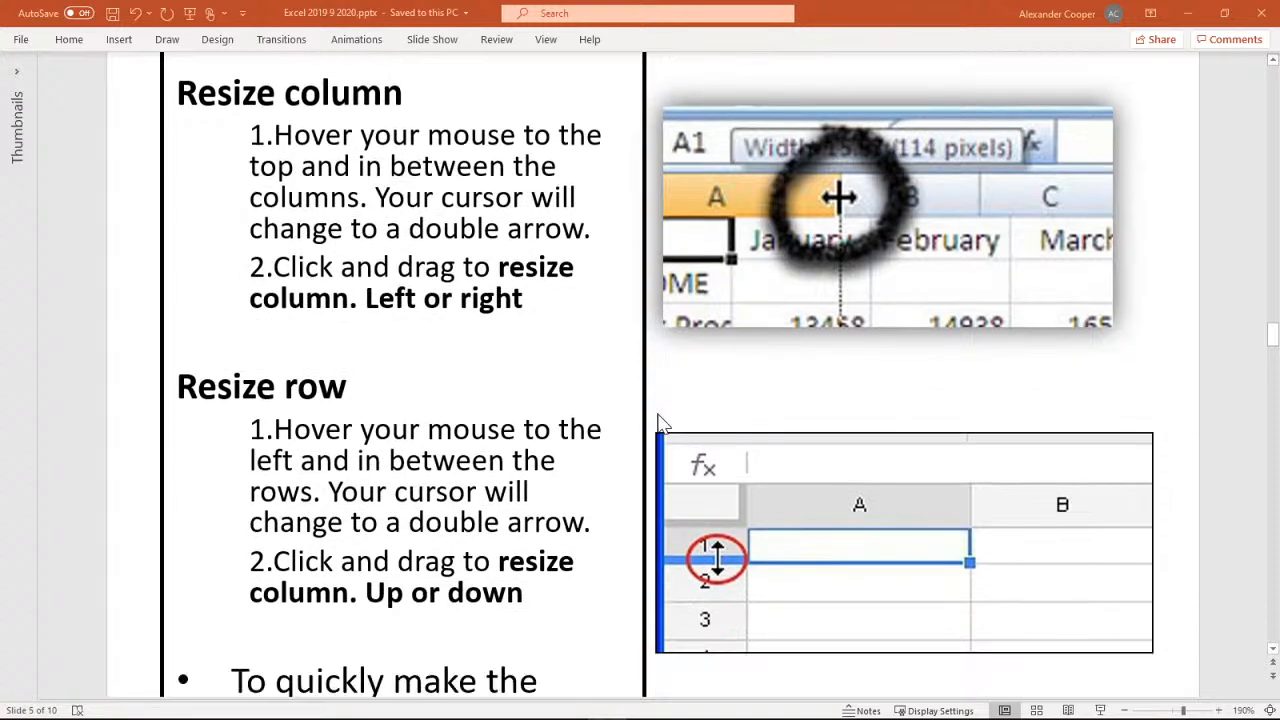
scroll(657, 412, up, 2)
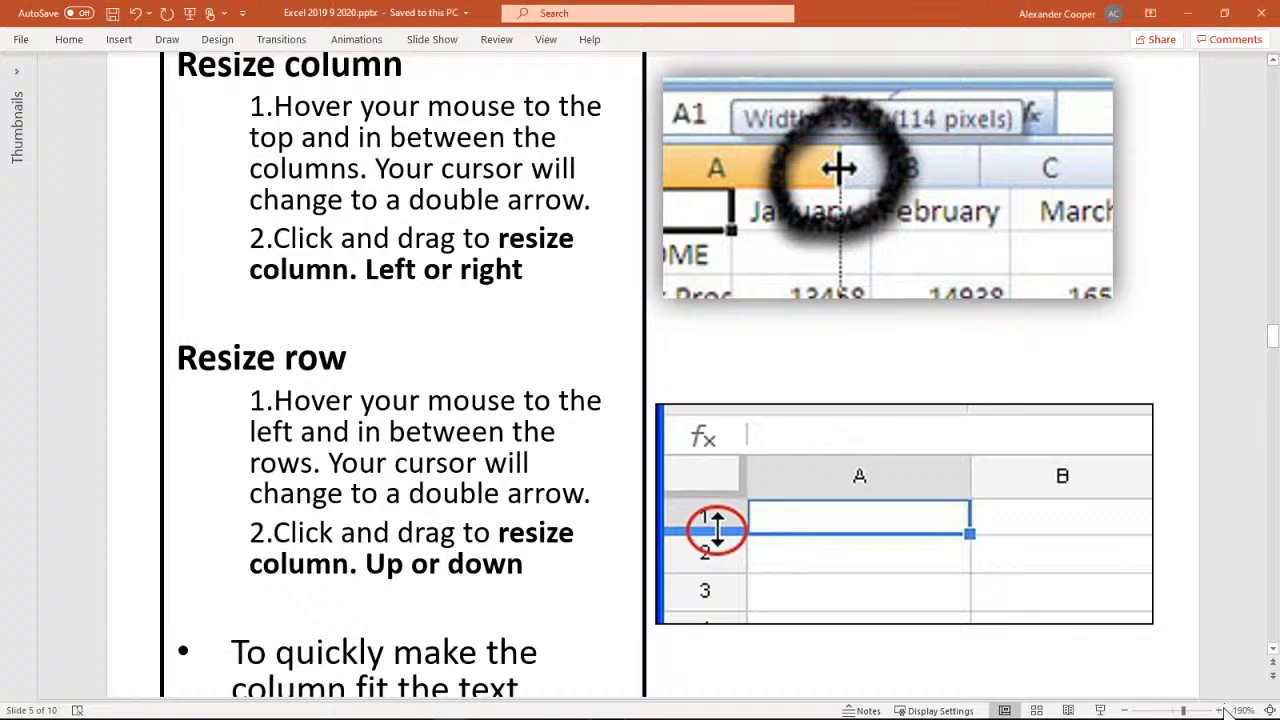
click(1221, 709)
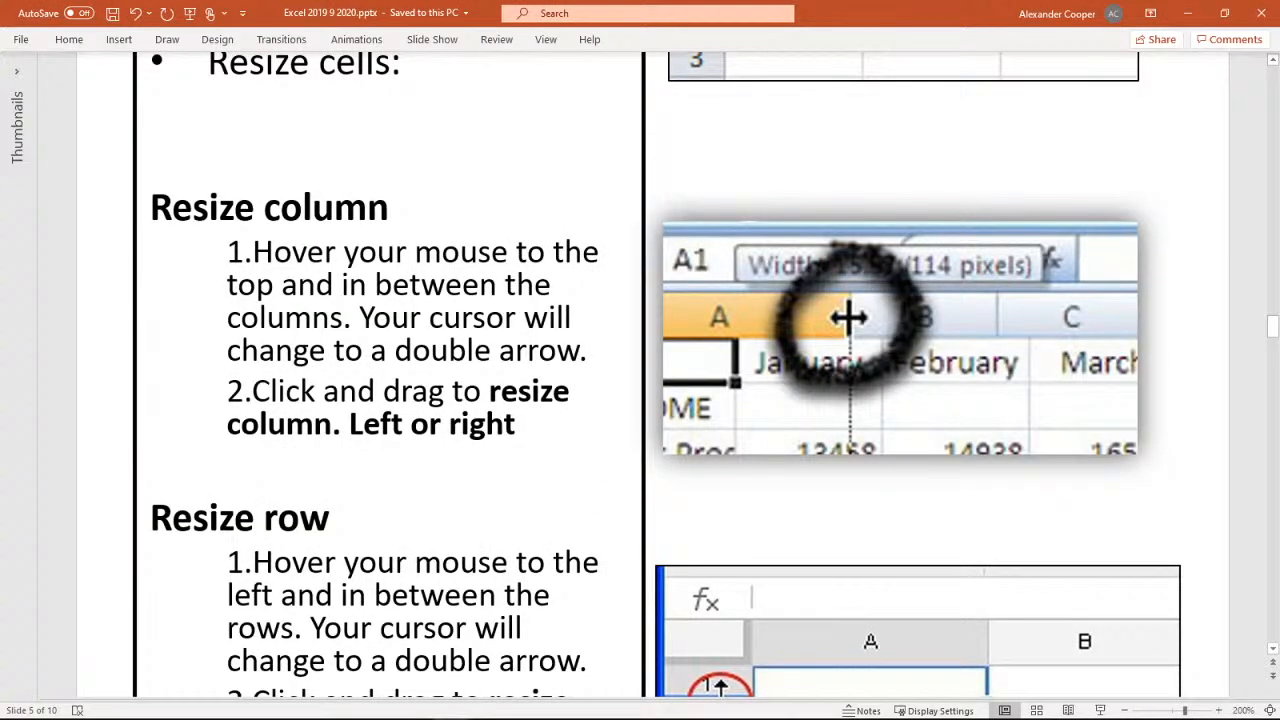
scroll(620, 400, down, 4)
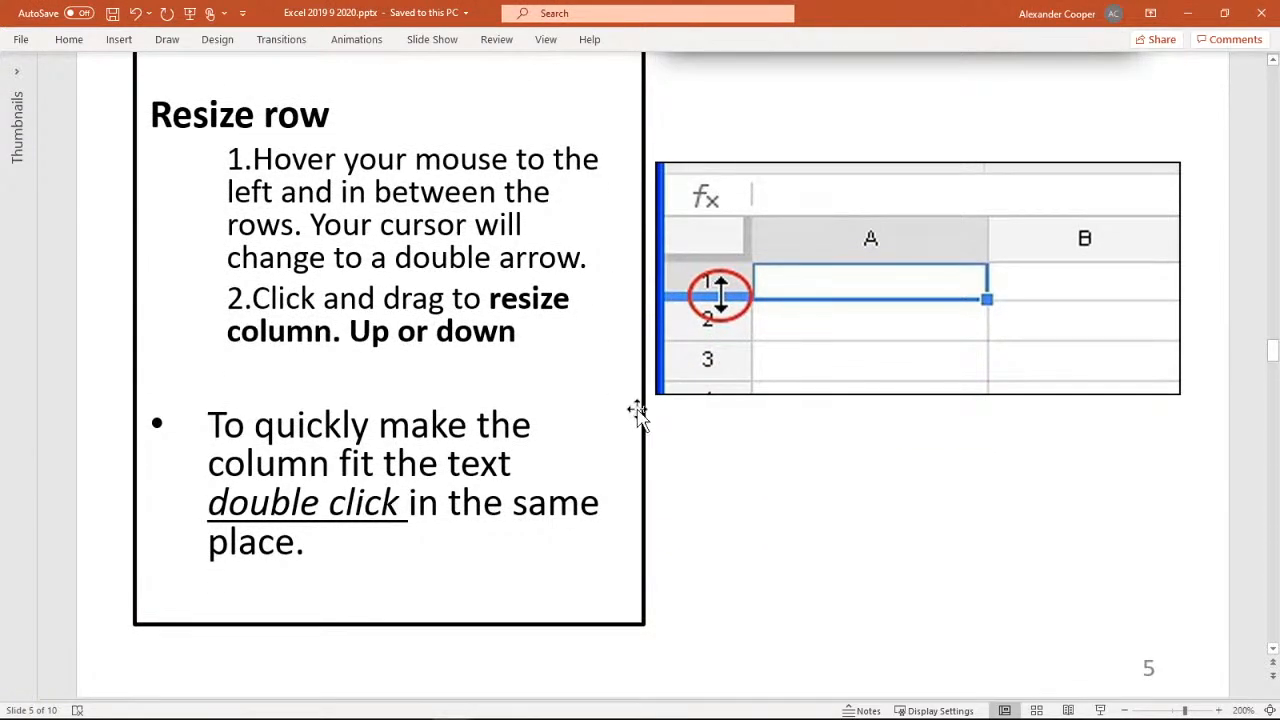
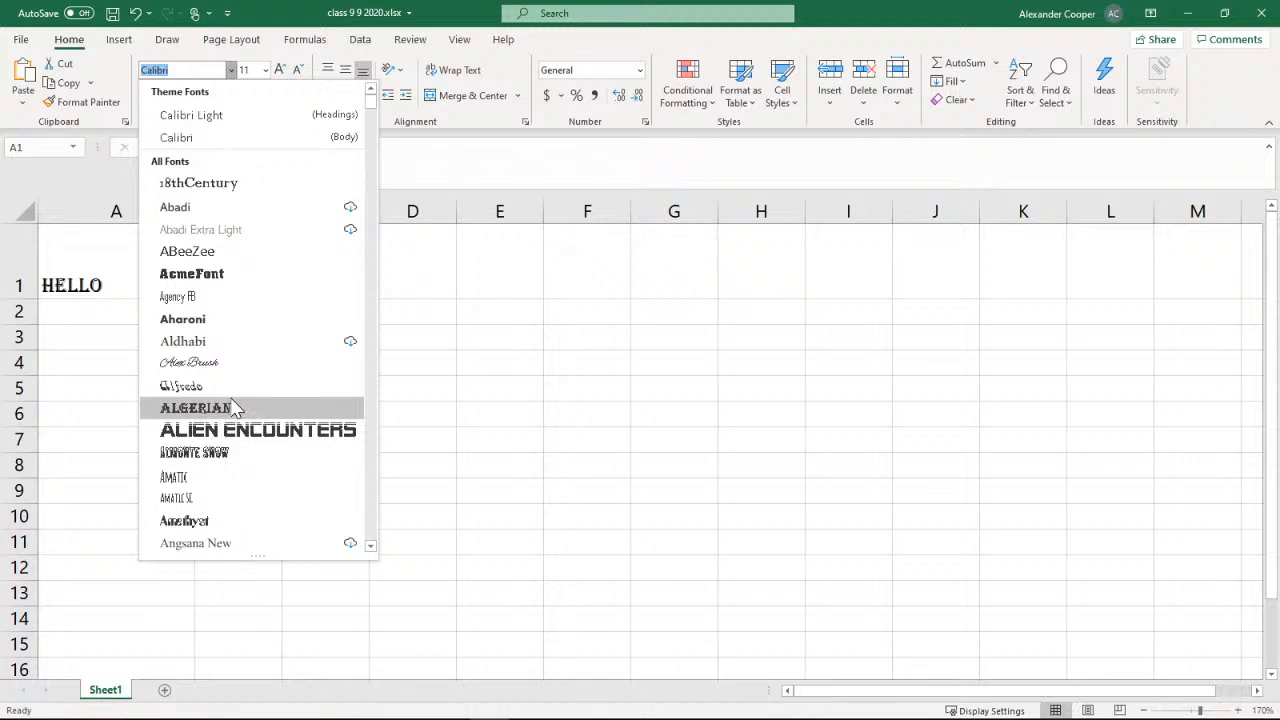
Change cell A1's font to Architects Daughter and set its font size to 18
scroll(257, 399, down, 4)
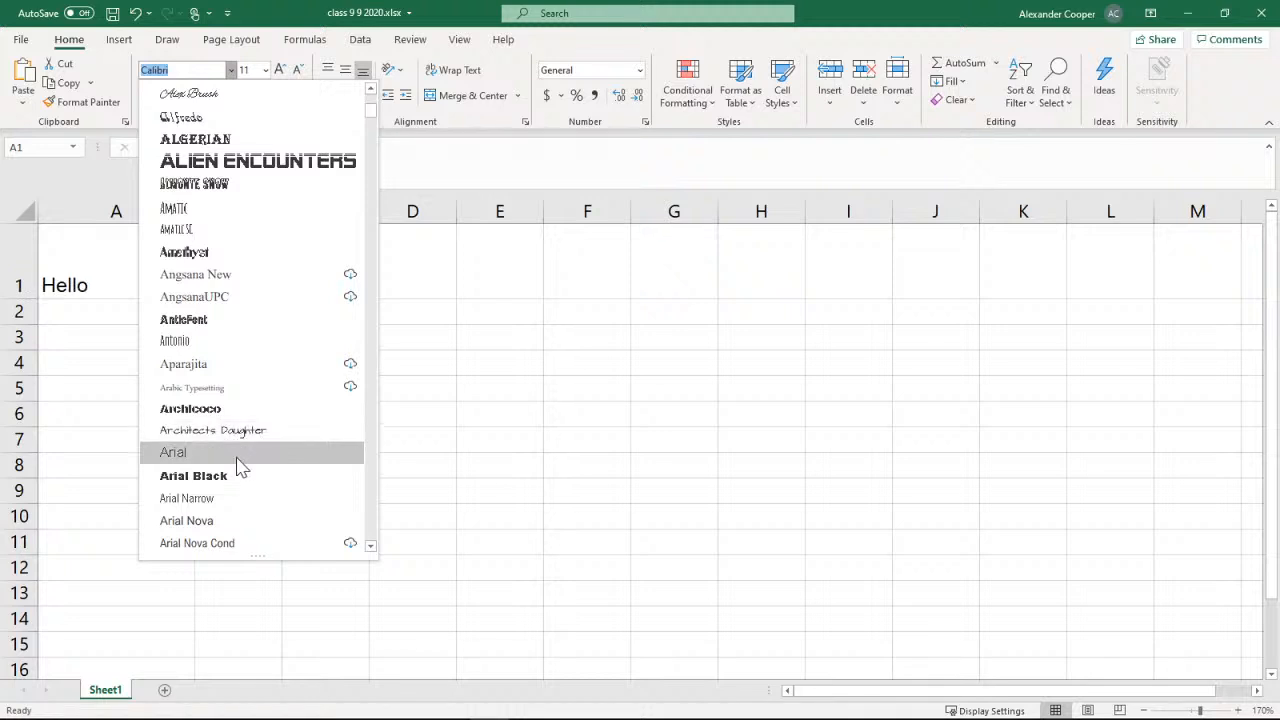
scroll(272, 462, down, 2)
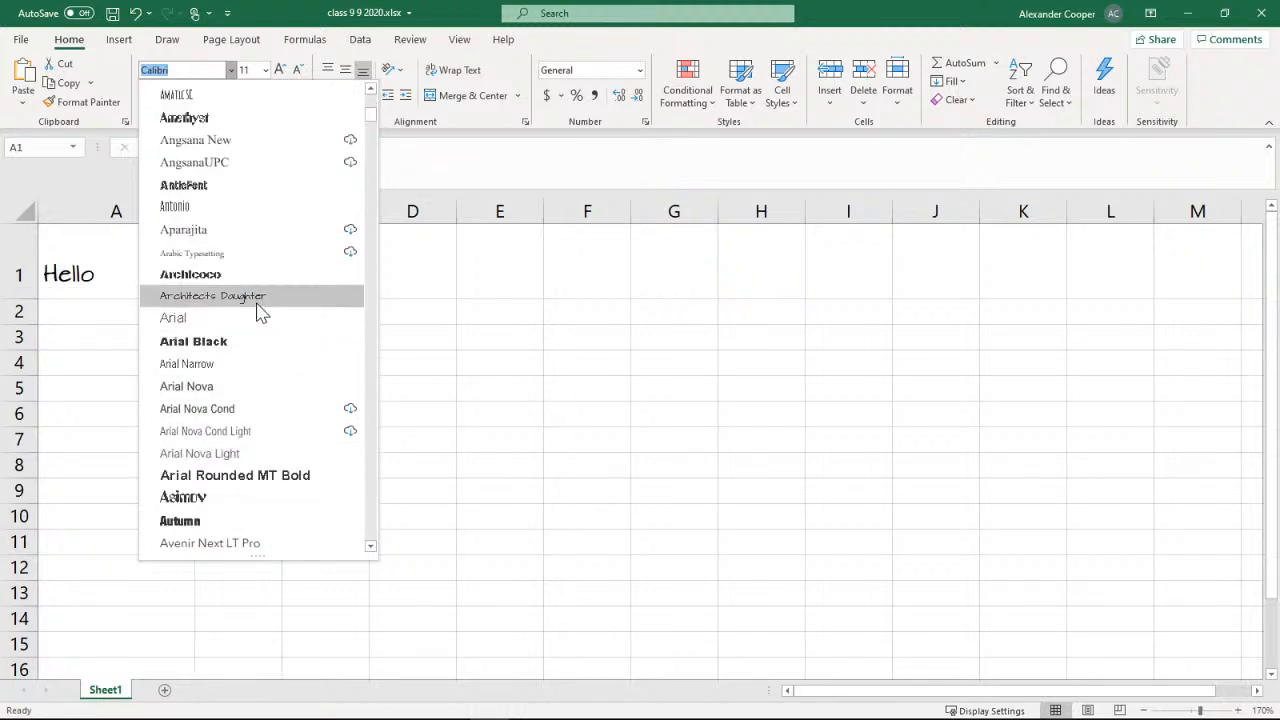
click(203, 303)
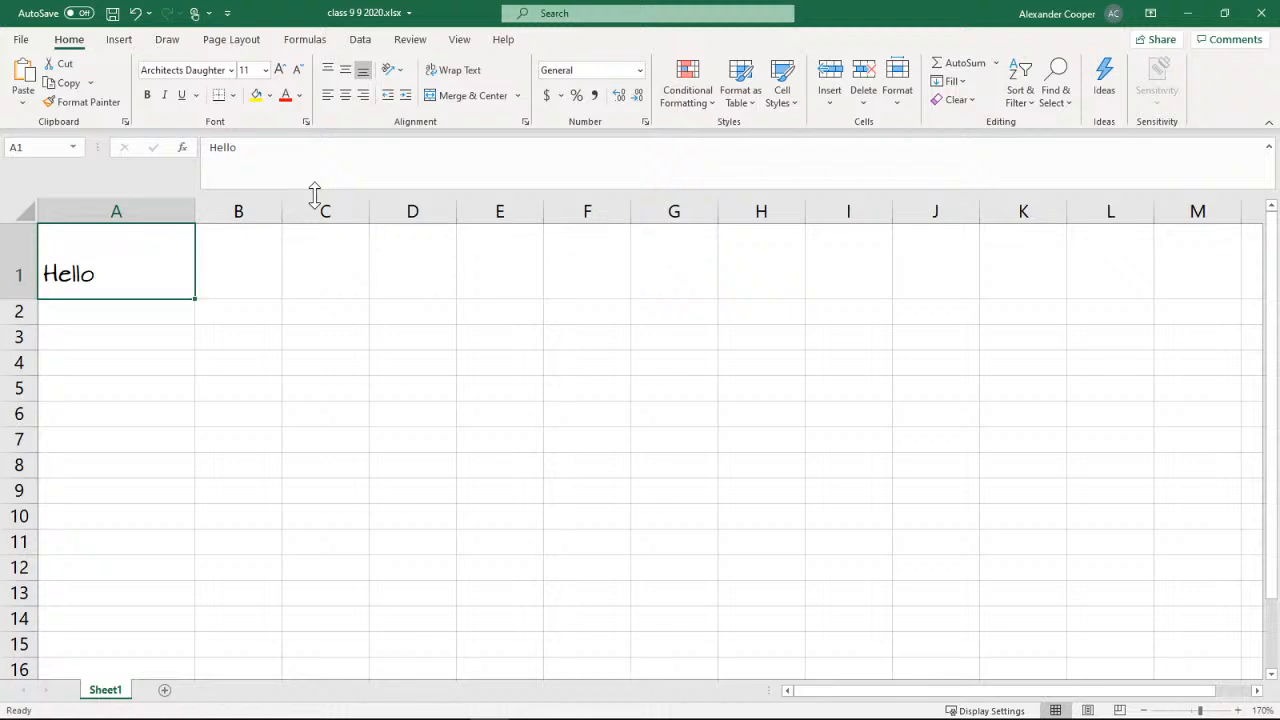
click(266, 70)
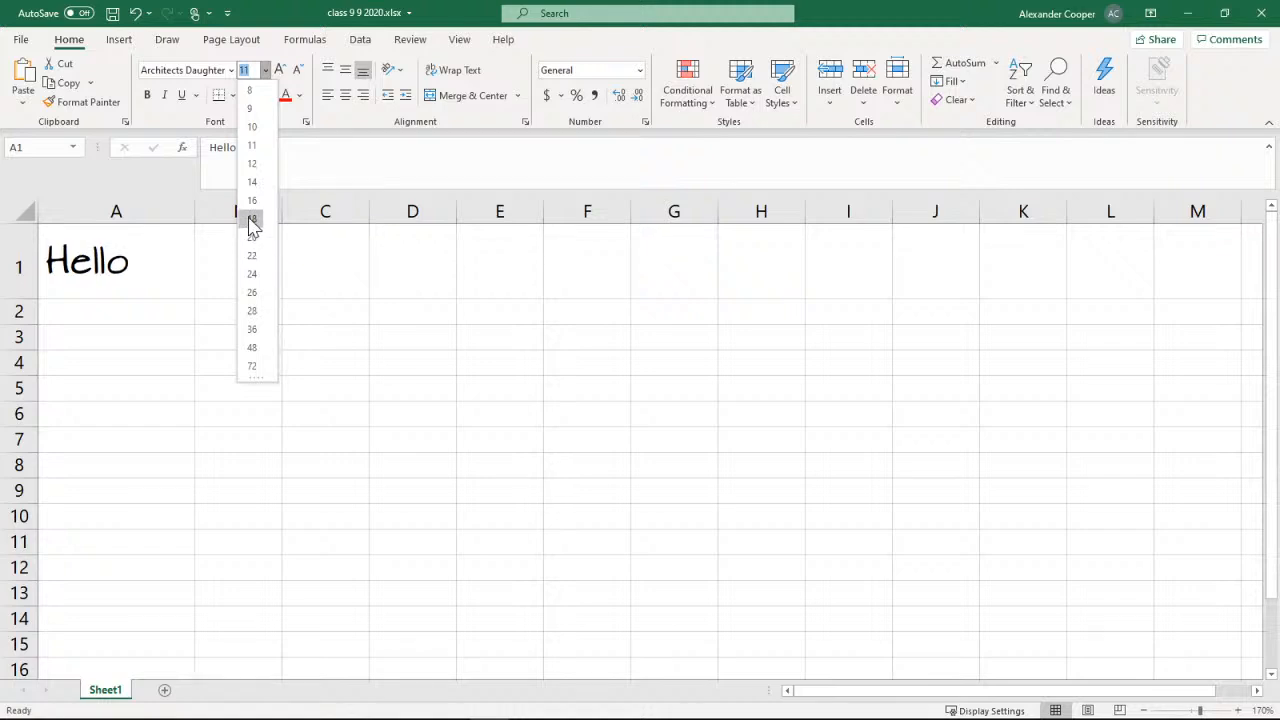
click(251, 219)
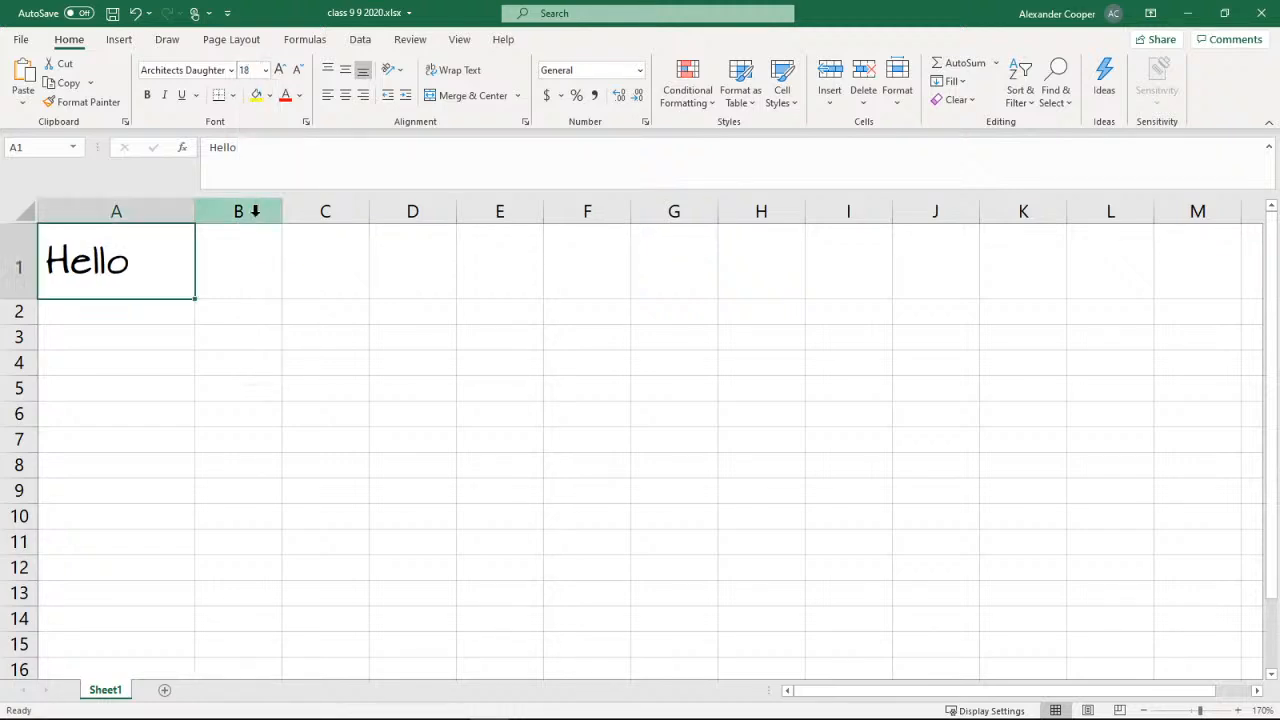
Increase and decrease A1's font size in increments, ranging from 8 up to 72 and back to 18
click(279, 70)
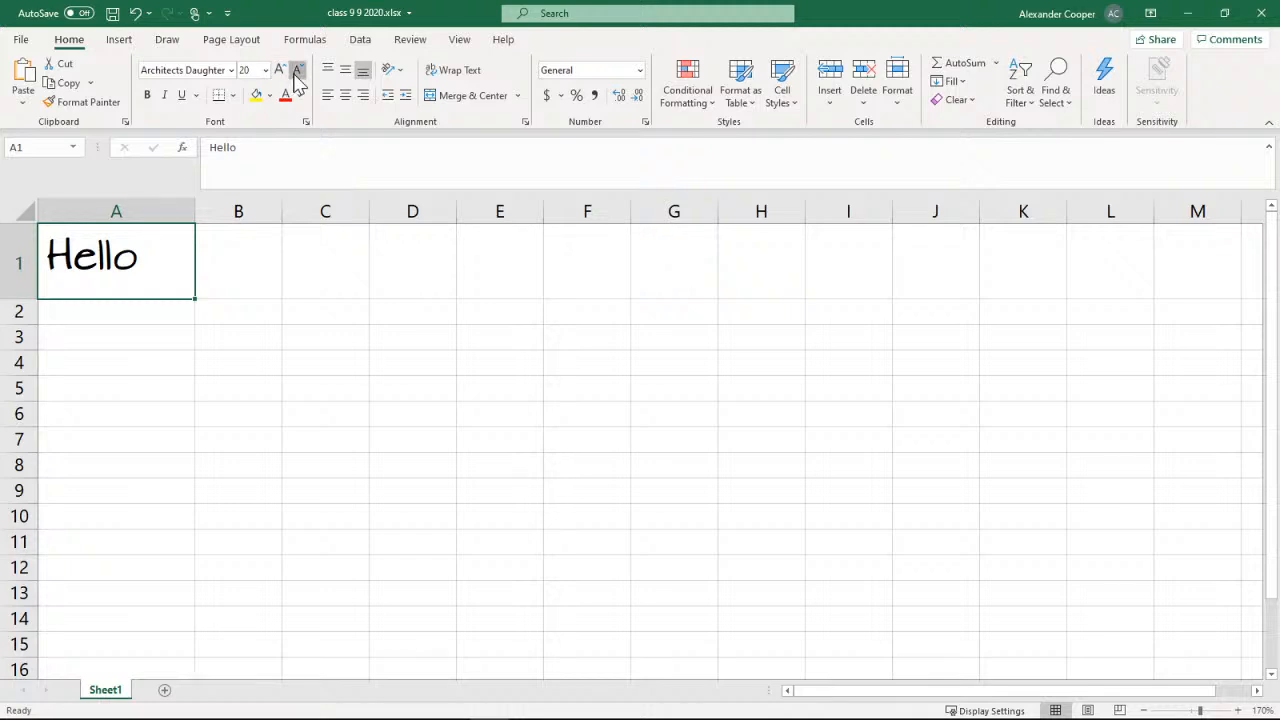
click(297, 70)
click(297, 70)
click(297, 70)
click(297, 70)
click(297, 70)
click(297, 70)
click(297, 70)
click(297, 70)
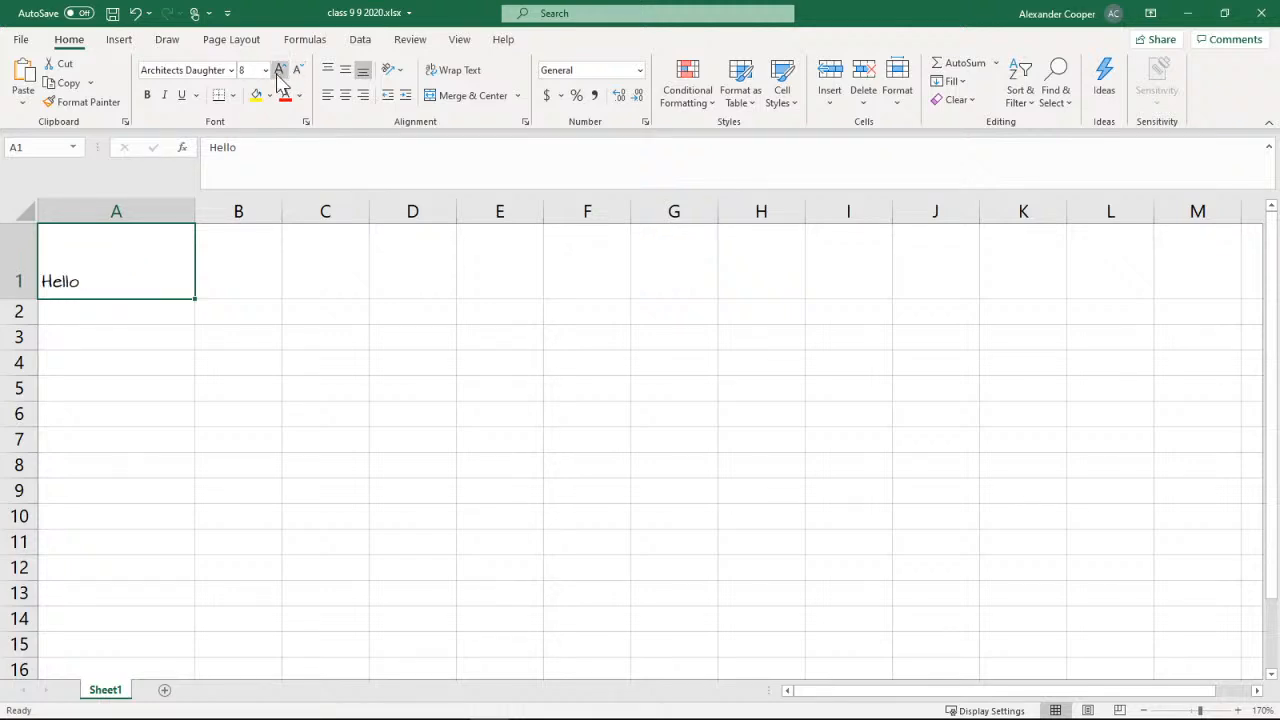
click(279, 70)
click(279, 70)
click(279, 70)
click(279, 70)
click(279, 70)
click(279, 70)
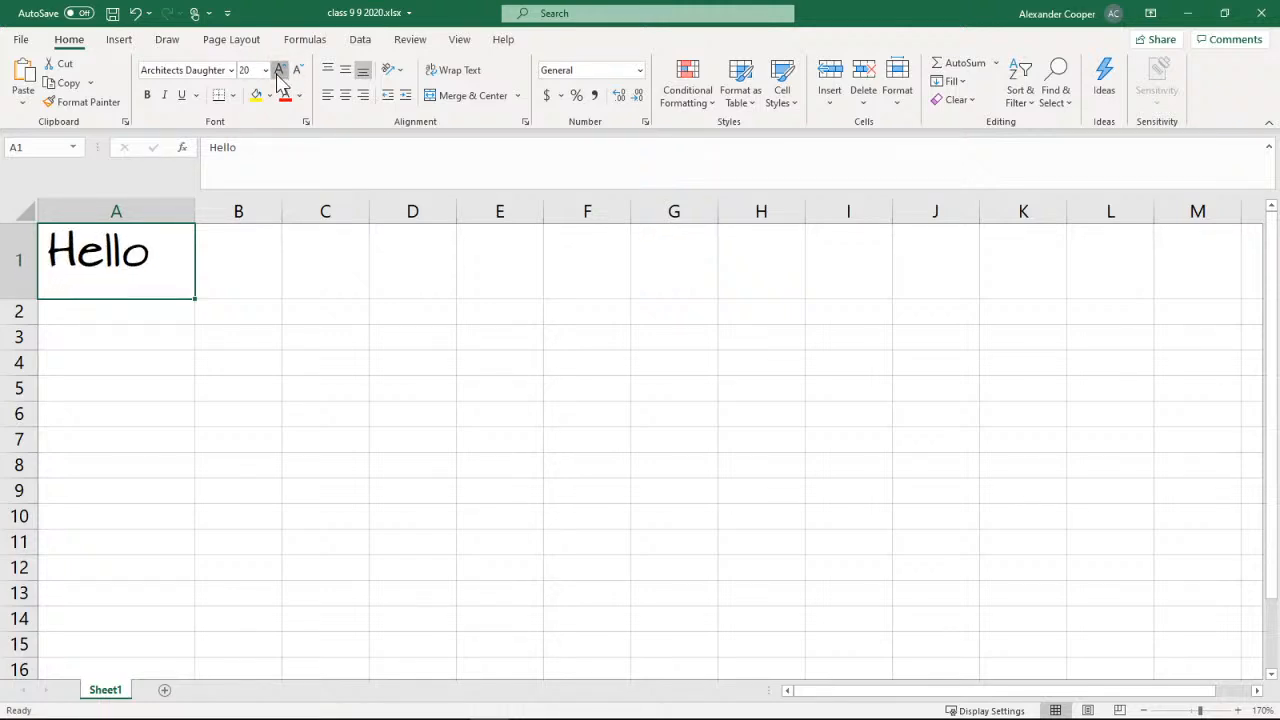
click(279, 70)
click(279, 70)
click(279, 70)
click(279, 70)
click(279, 70)
click(279, 70)
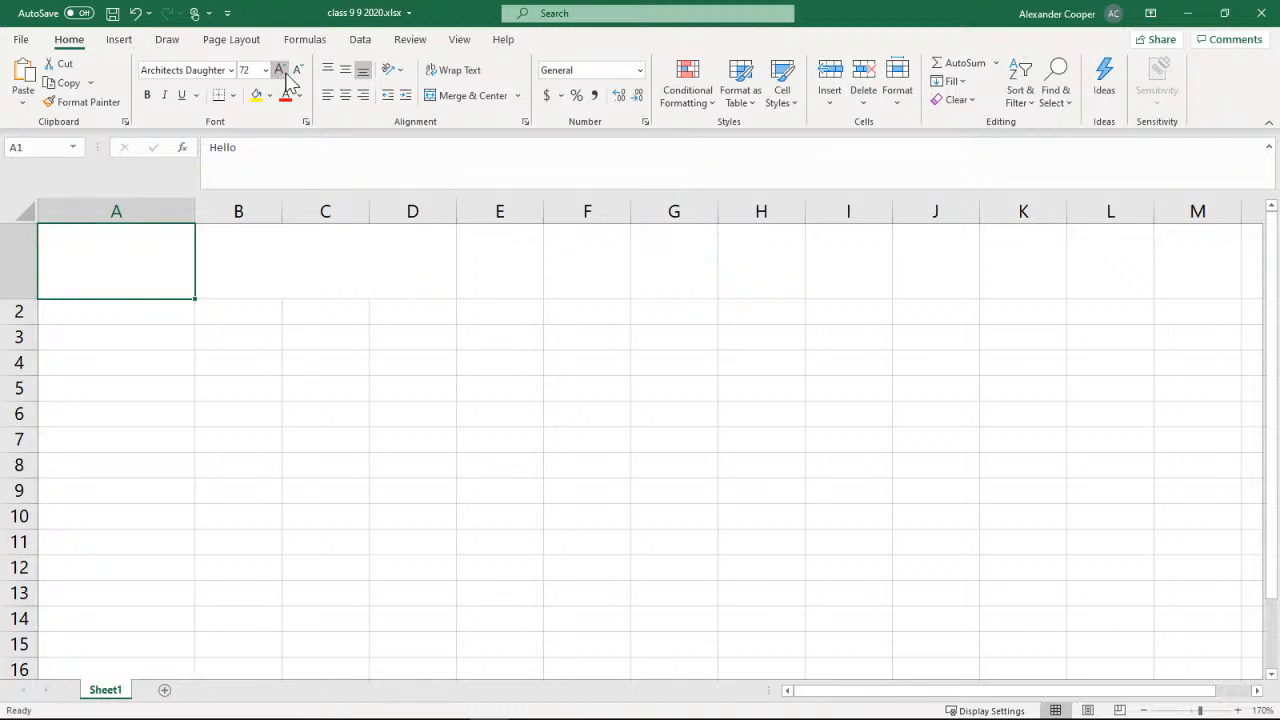
click(297, 70)
click(297, 70)
click(297, 70)
click(297, 70)
click(297, 70)
click(297, 70)
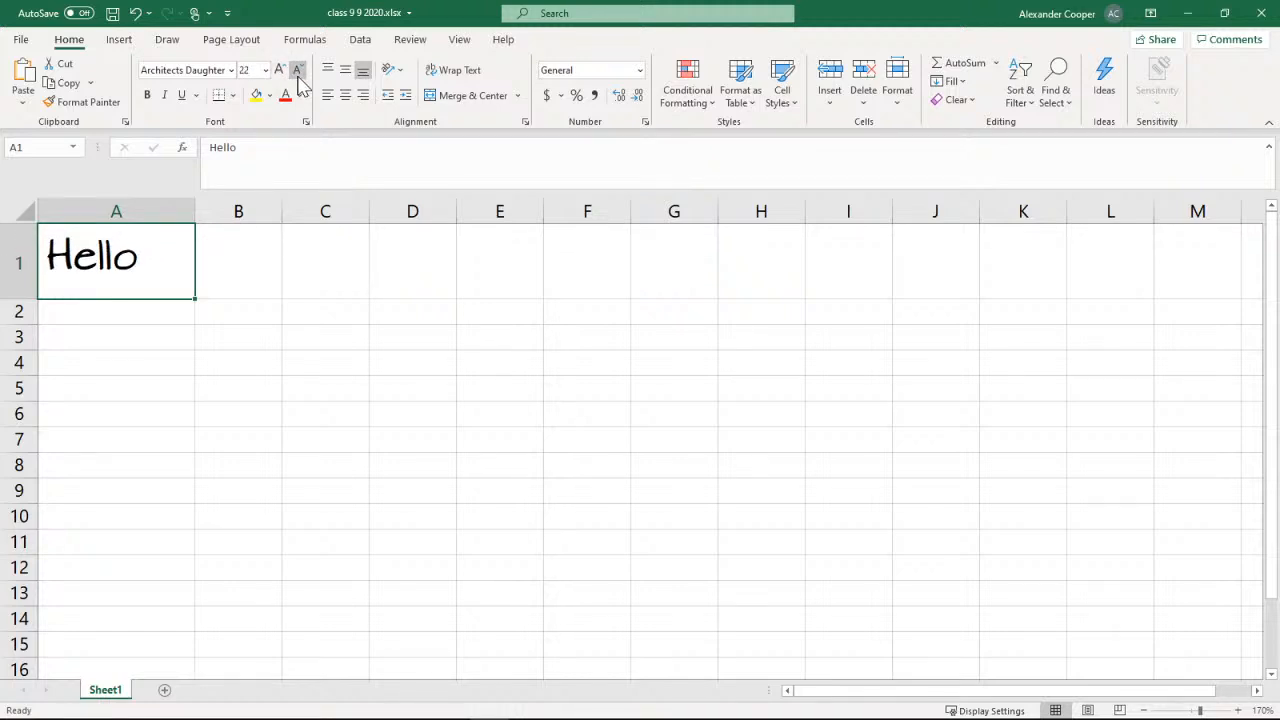
click(297, 70)
click(297, 70)
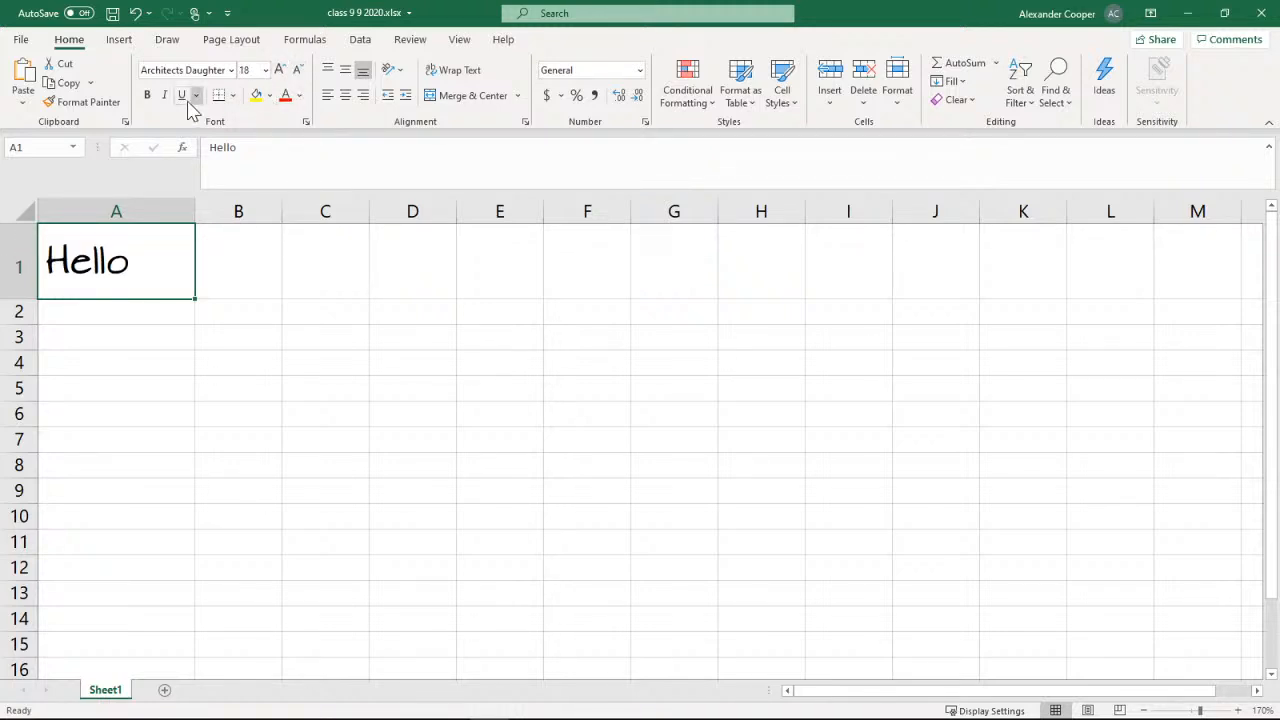
Toggle bold formatting on and off for the text in cell A1
click(147, 96)
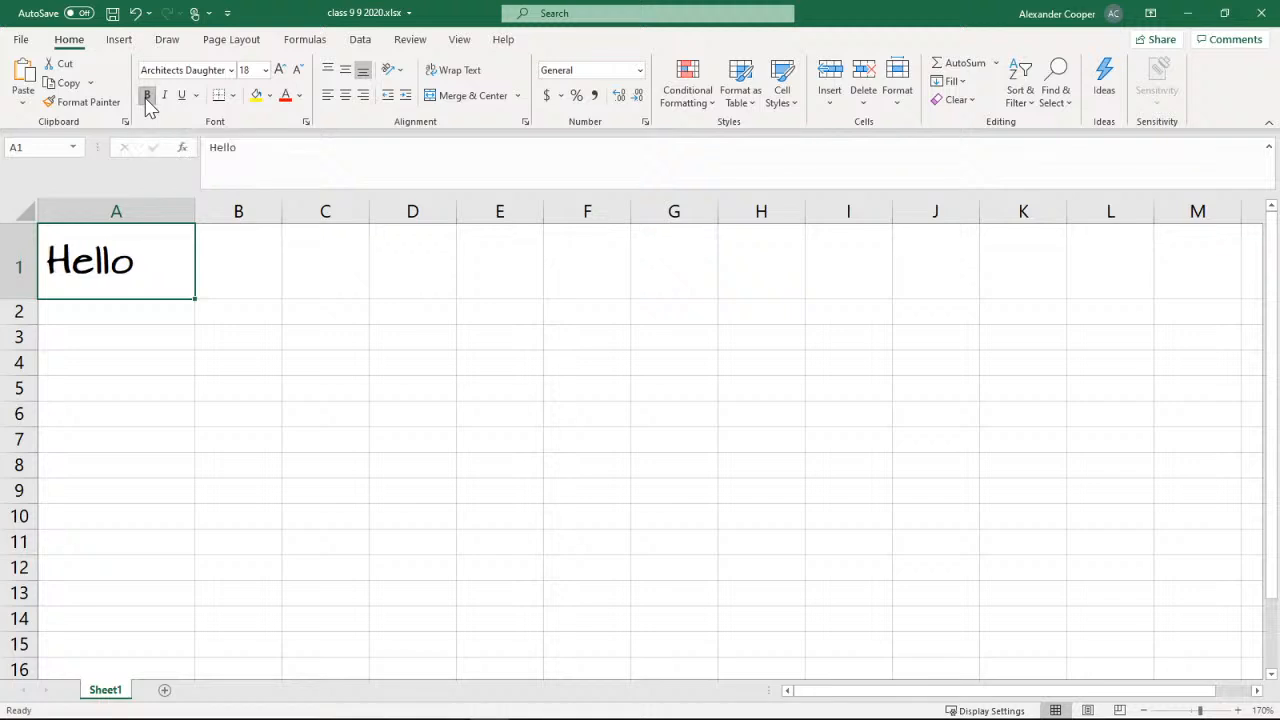
click(147, 97)
click(147, 97)
click(147, 97)
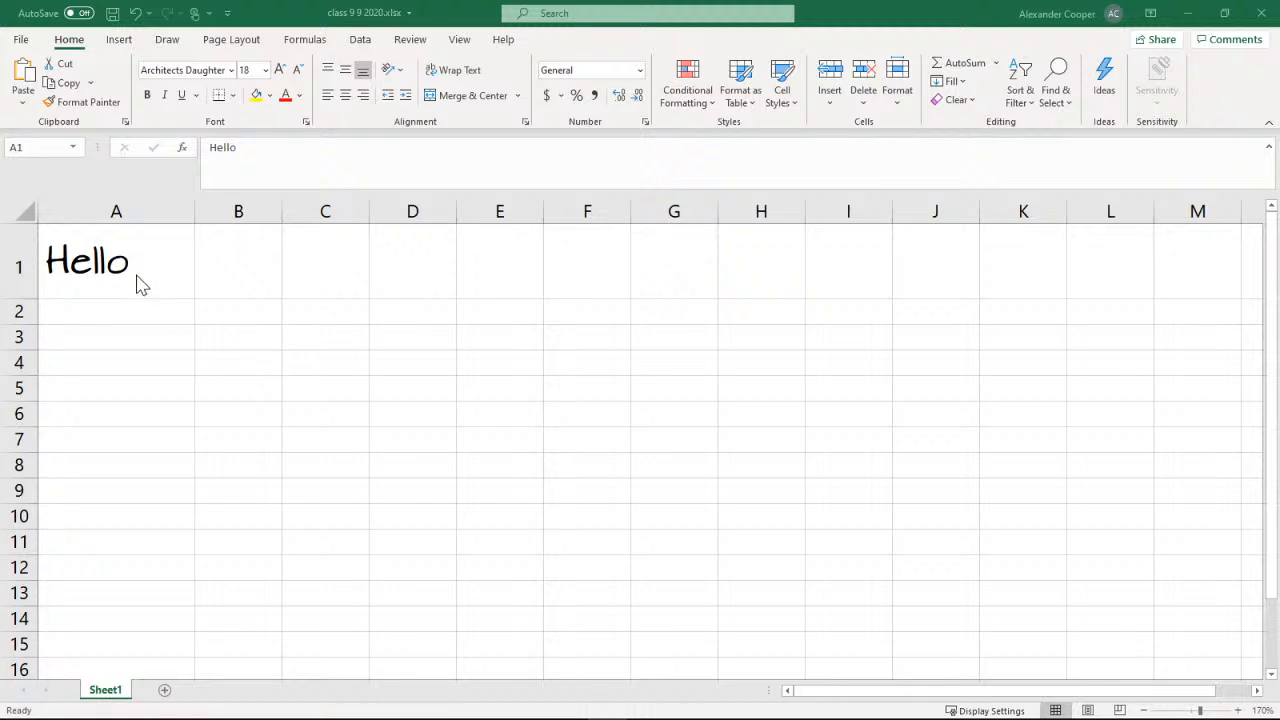
Make the text in cell A1 bold, and apply and remove italic formatting on it
click(144, 275)
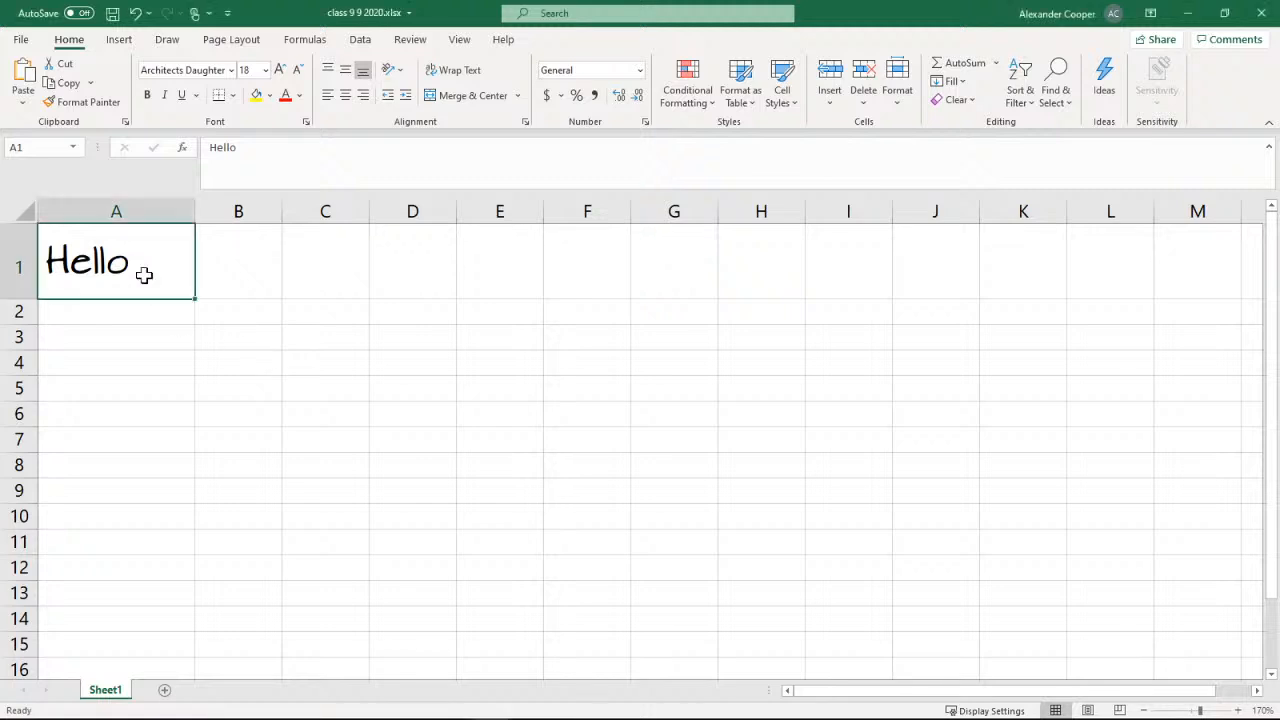
click(147, 96)
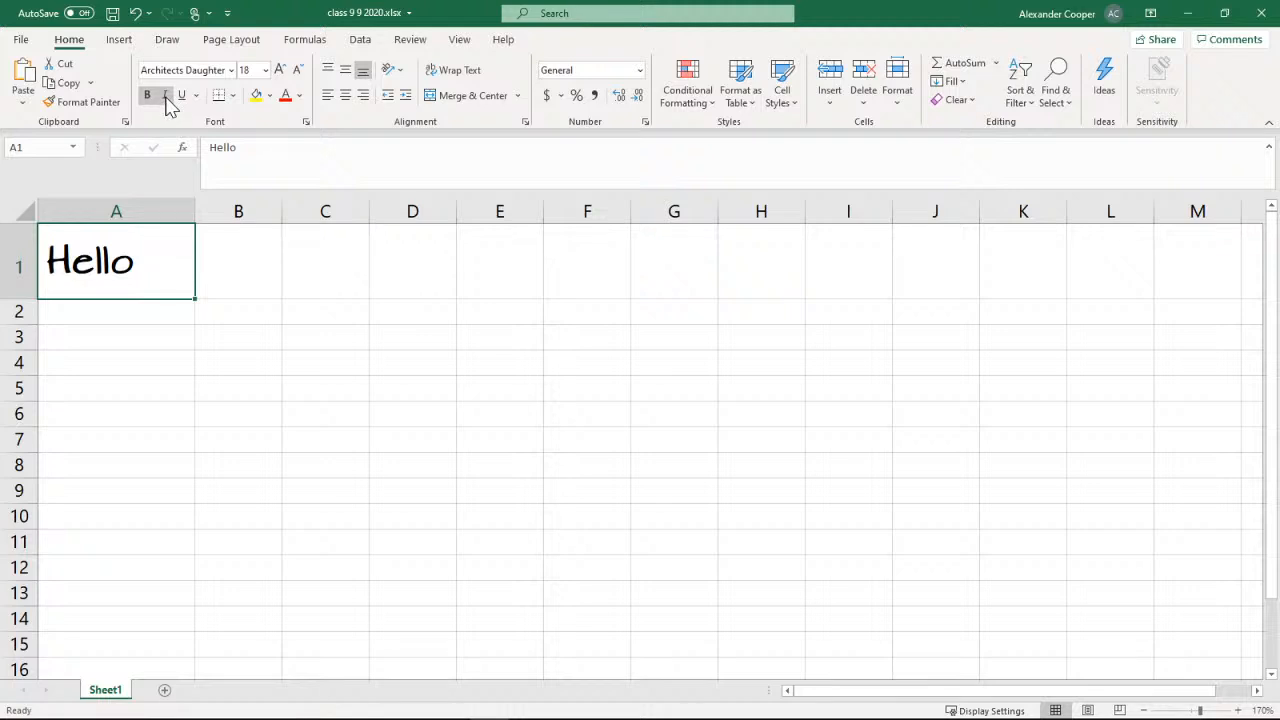
click(166, 101)
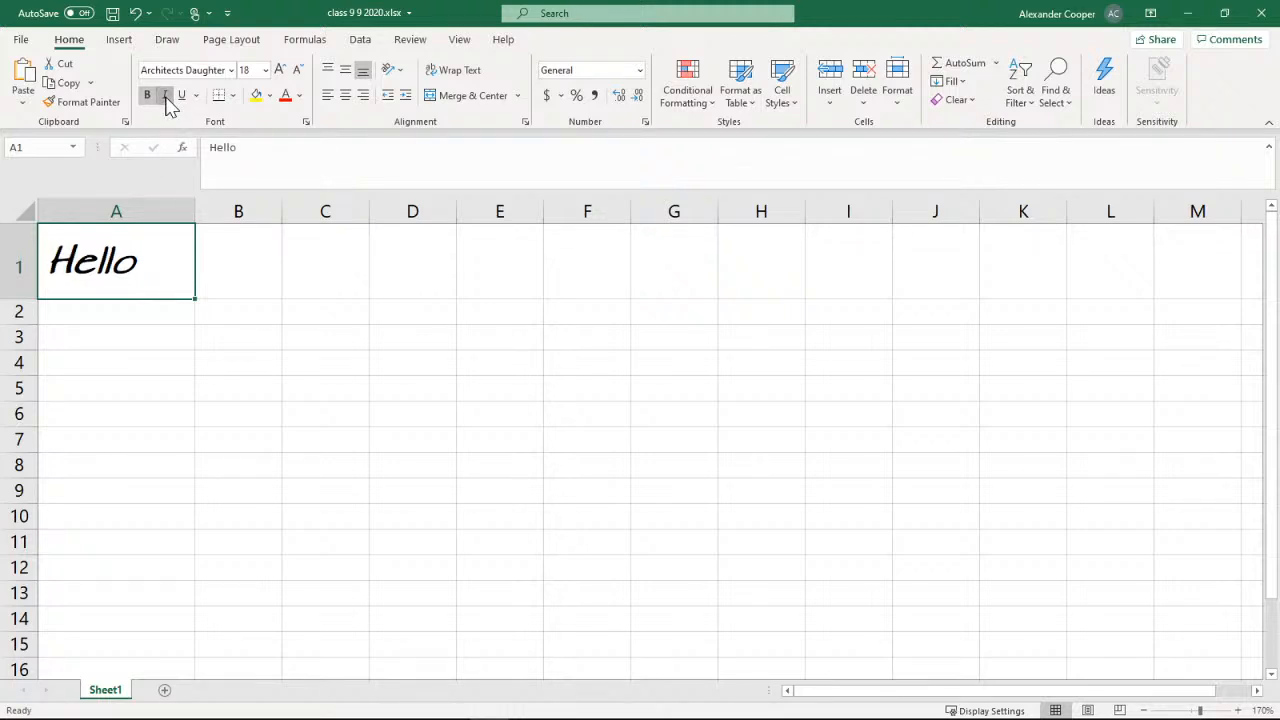
click(167, 101)
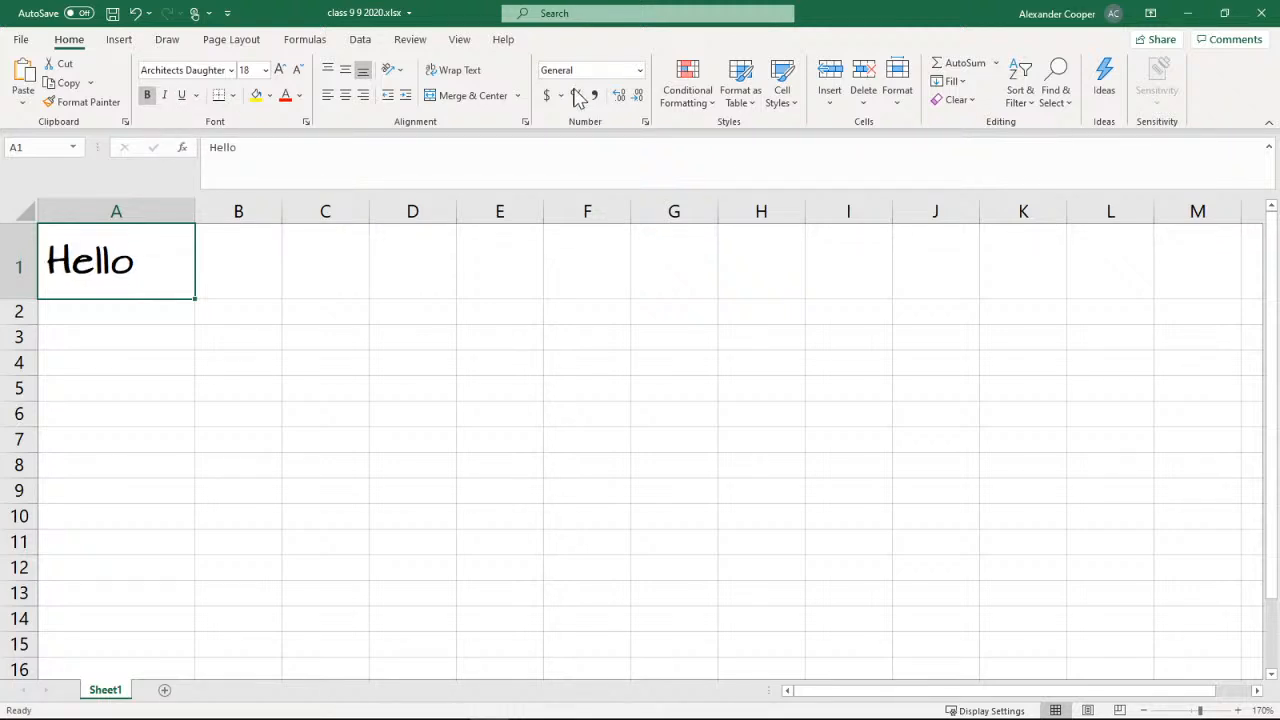
click(148, 98)
click(127, 44)
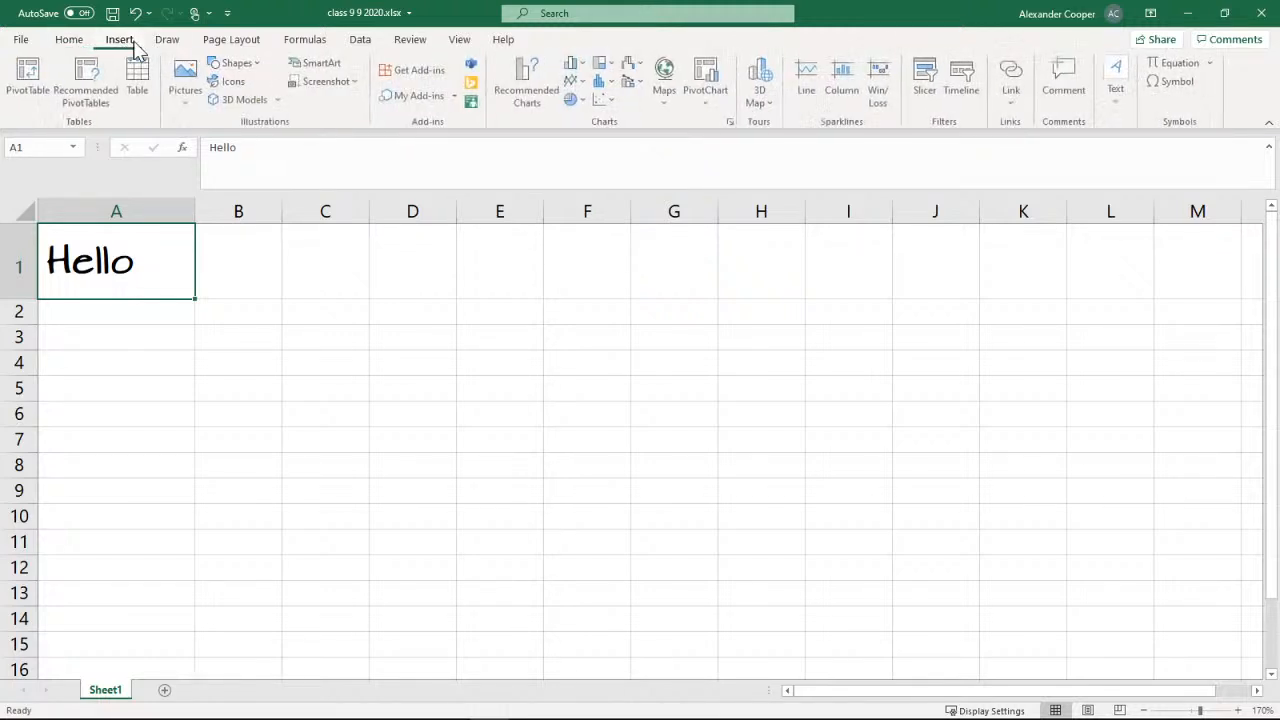
click(179, 46)
click(230, 40)
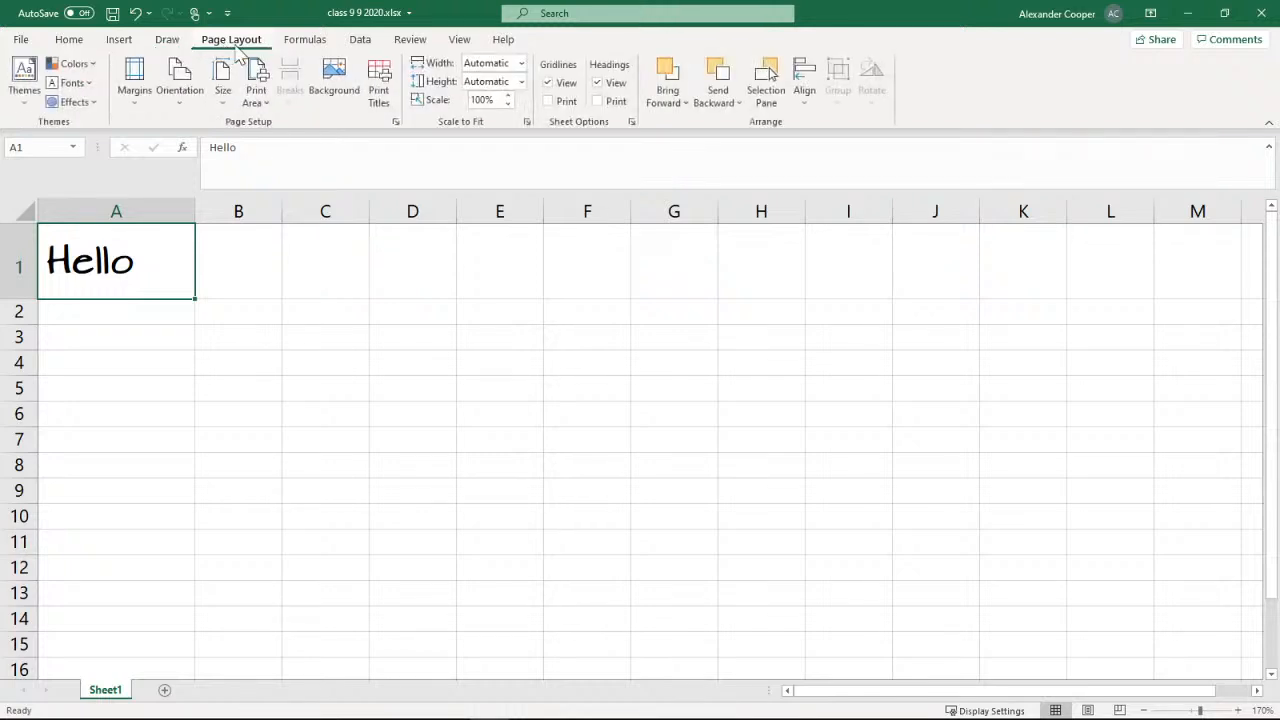
click(305, 40)
click(360, 42)
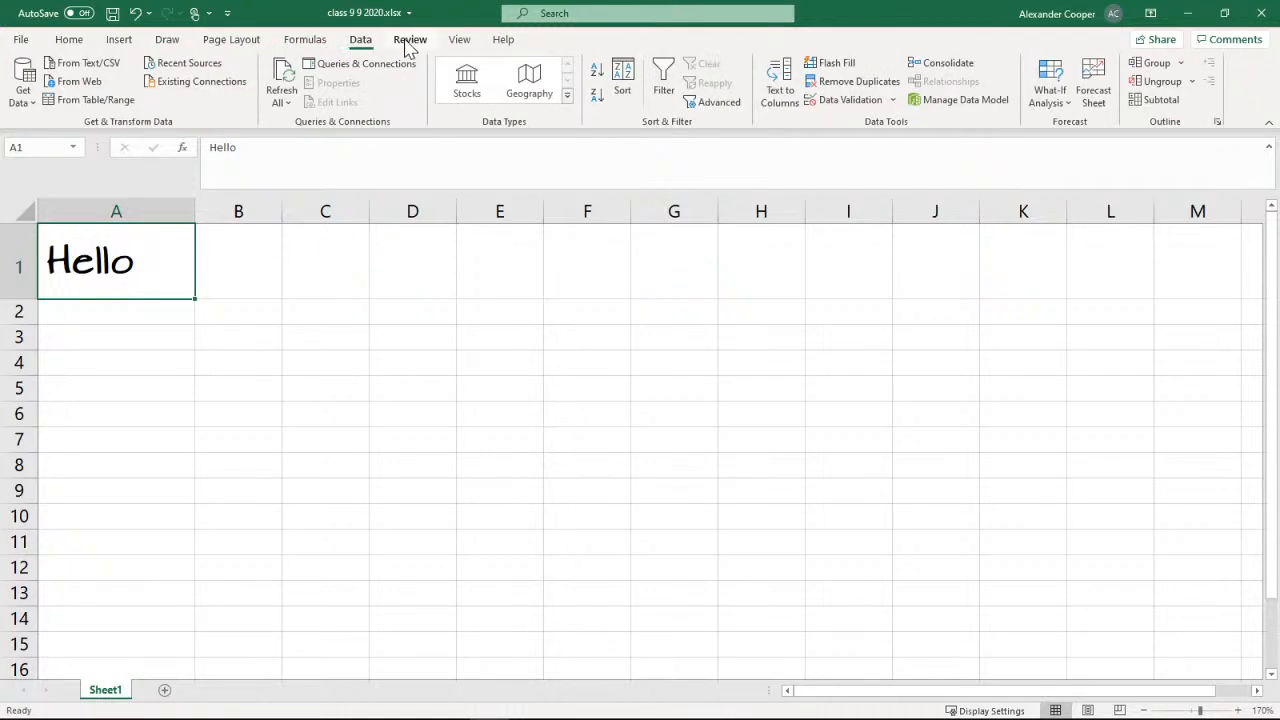
click(410, 42)
click(455, 44)
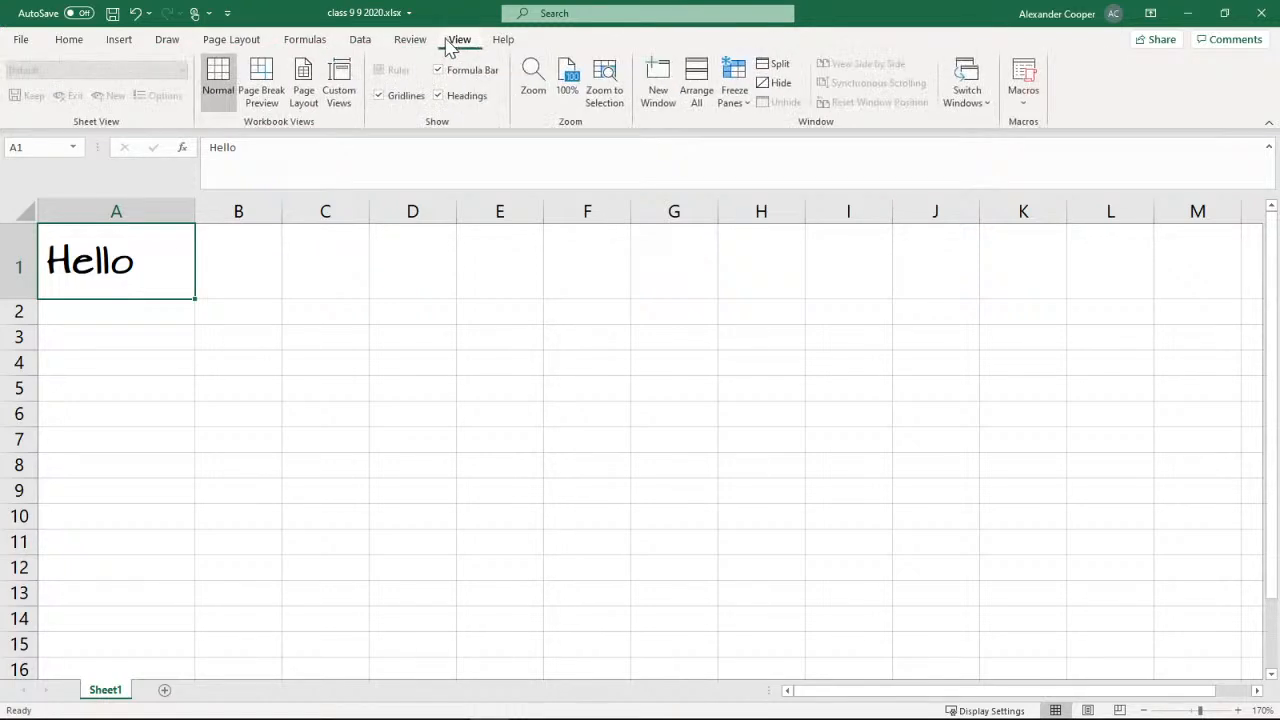
click(412, 45)
click(362, 45)
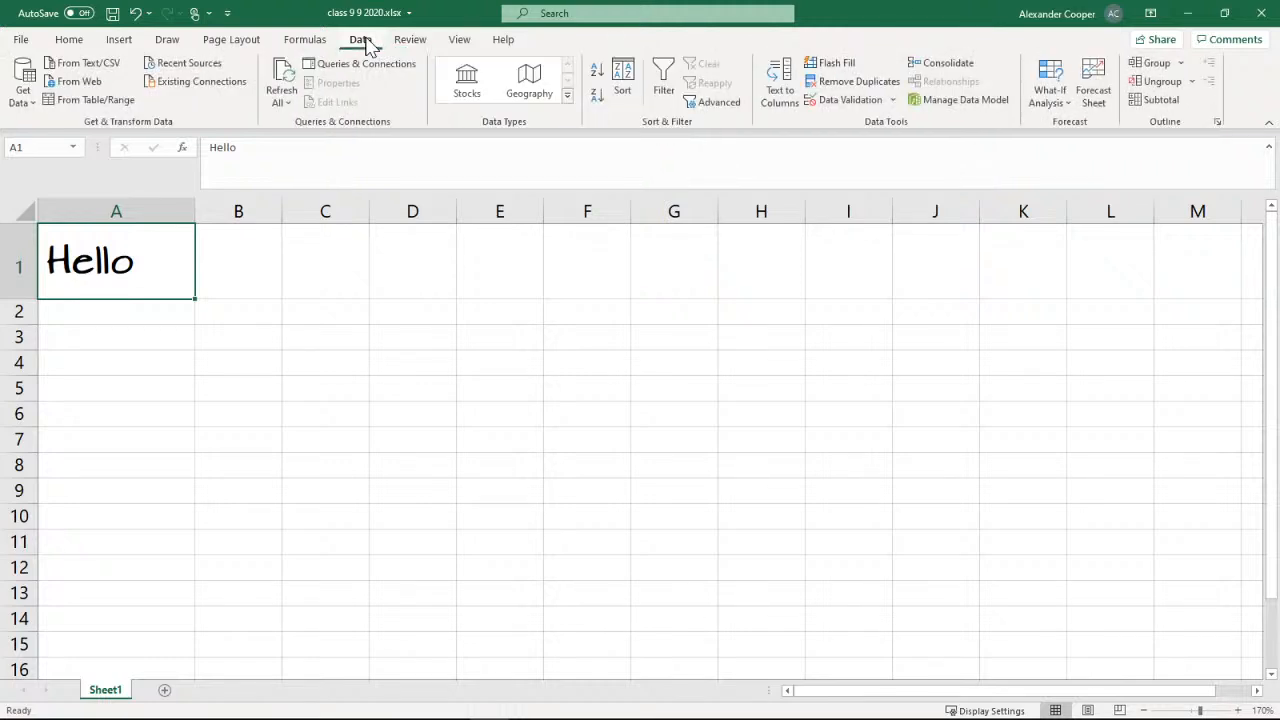
click(305, 45)
click(235, 42)
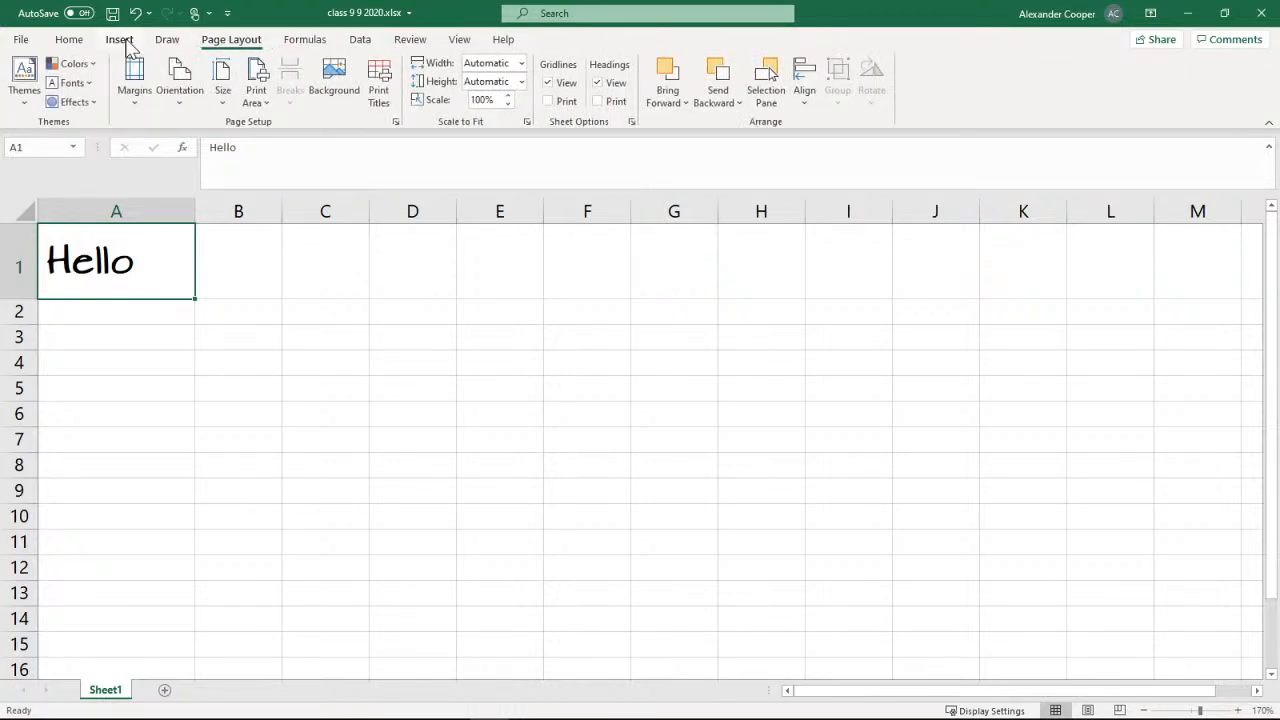
click(119, 42)
click(72, 42)
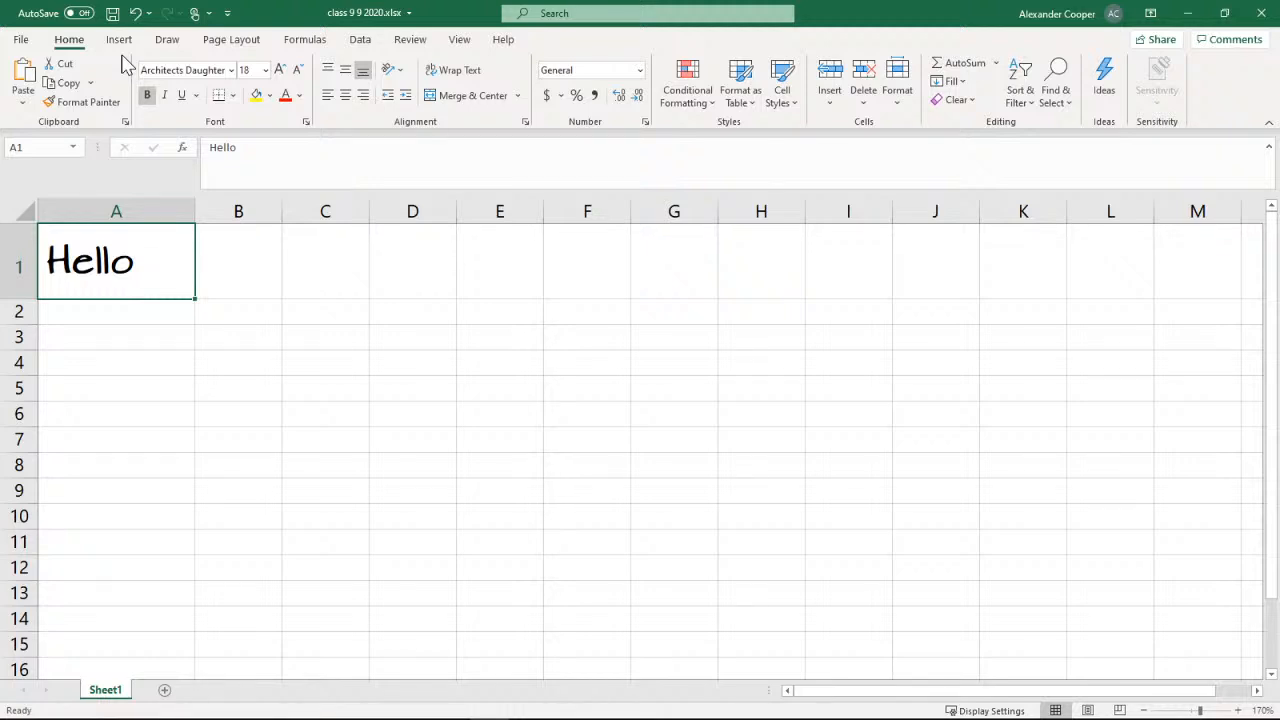
Try double and single underlining on the text in cell A1, and remove the underline
click(196, 96)
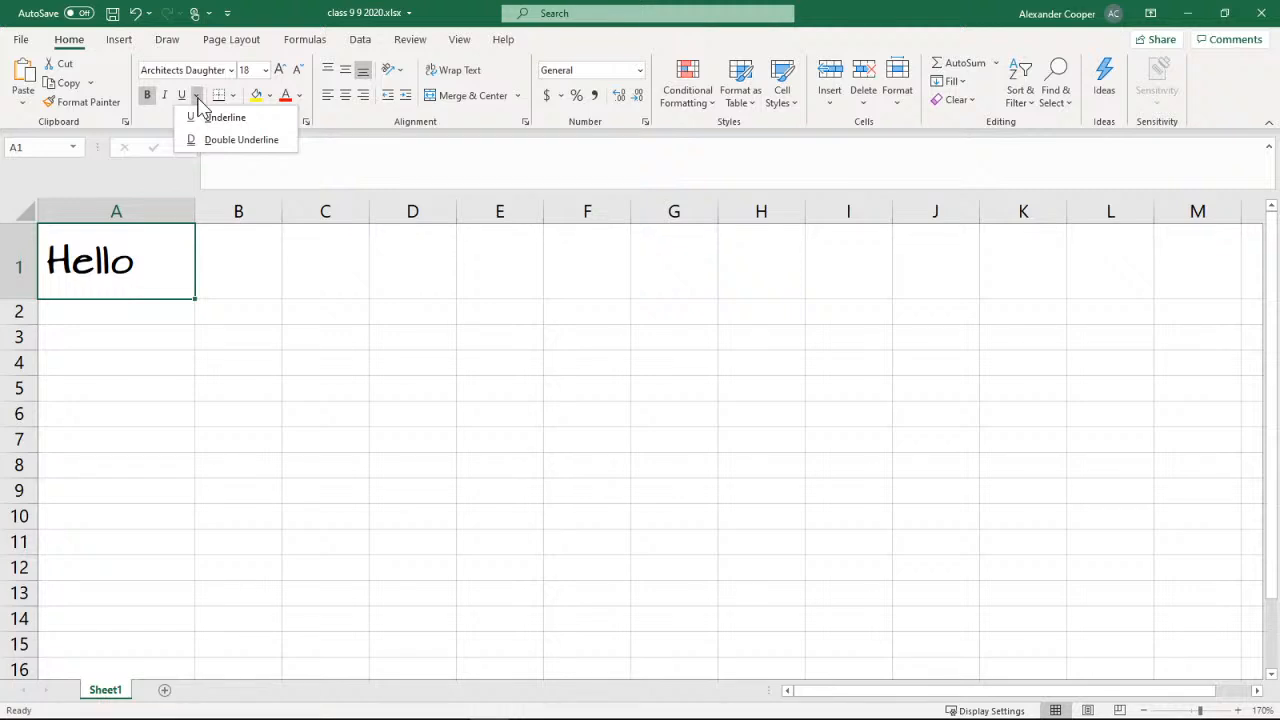
click(211, 145)
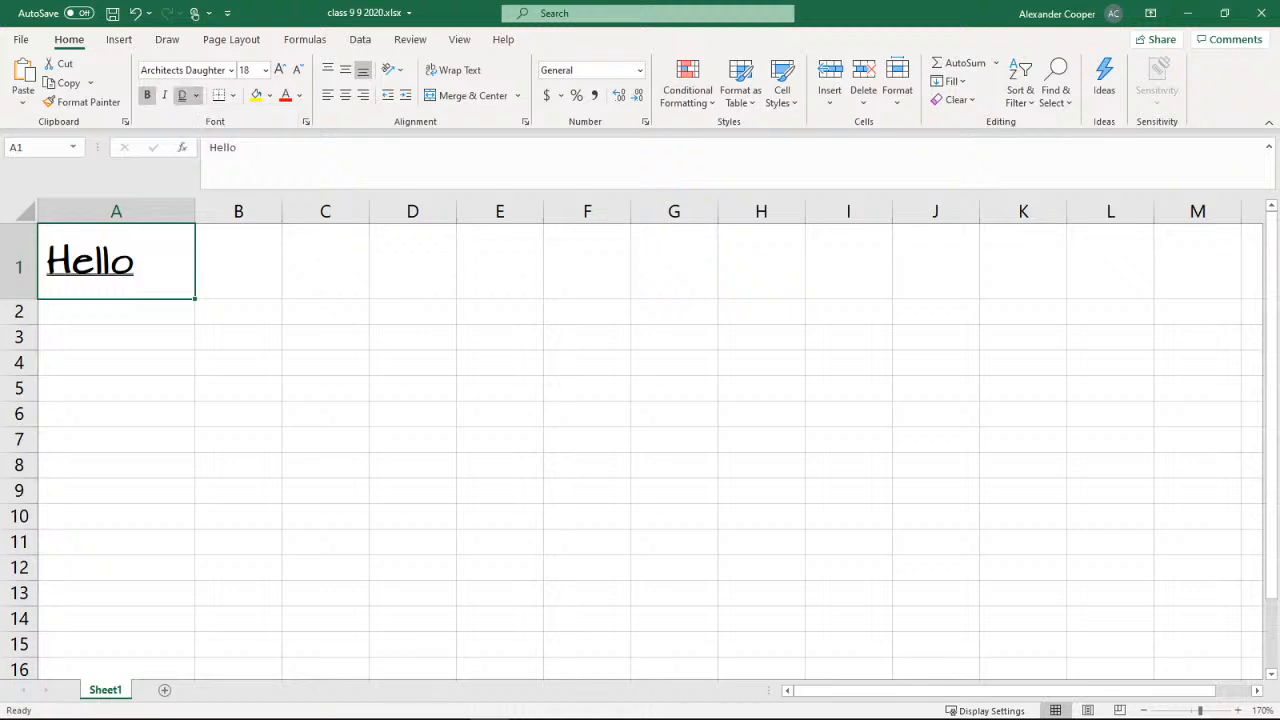
click(196, 95)
click(215, 117)
click(182, 100)
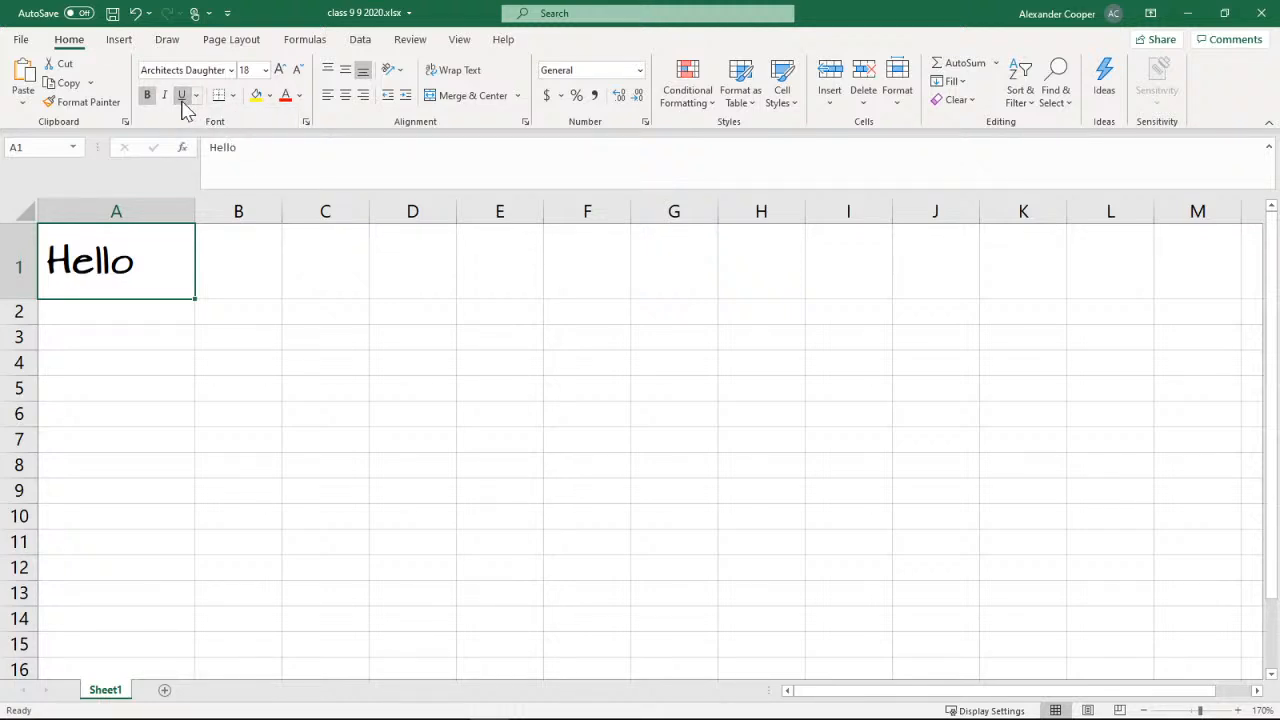
View the available cell border options without applying one, and fill cell A1 with yellow and undo the fill
click(234, 98)
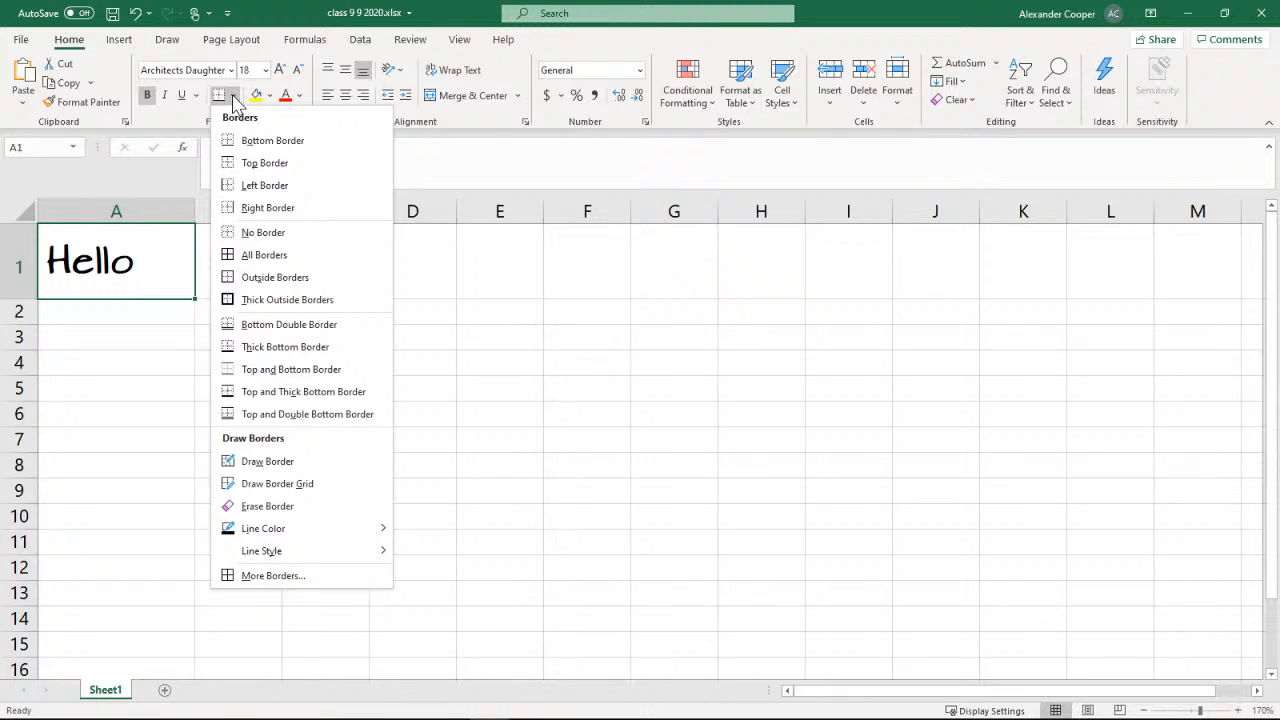
click(234, 97)
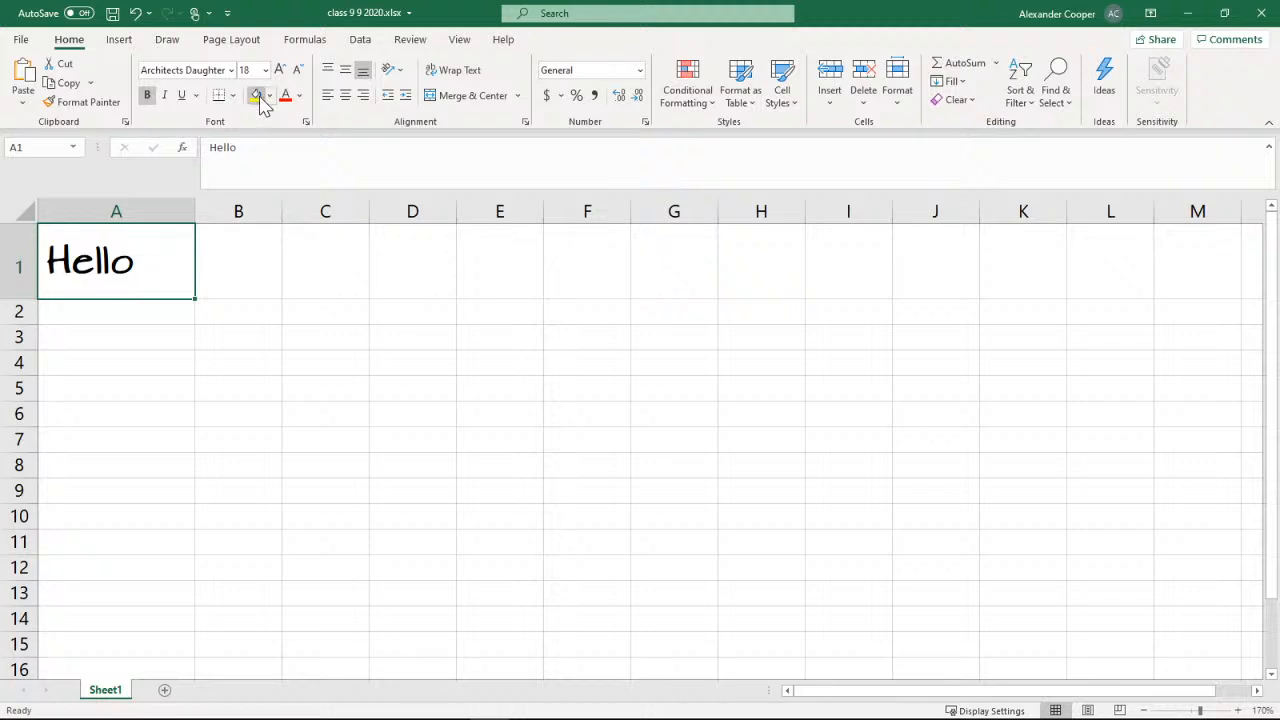
click(257, 96)
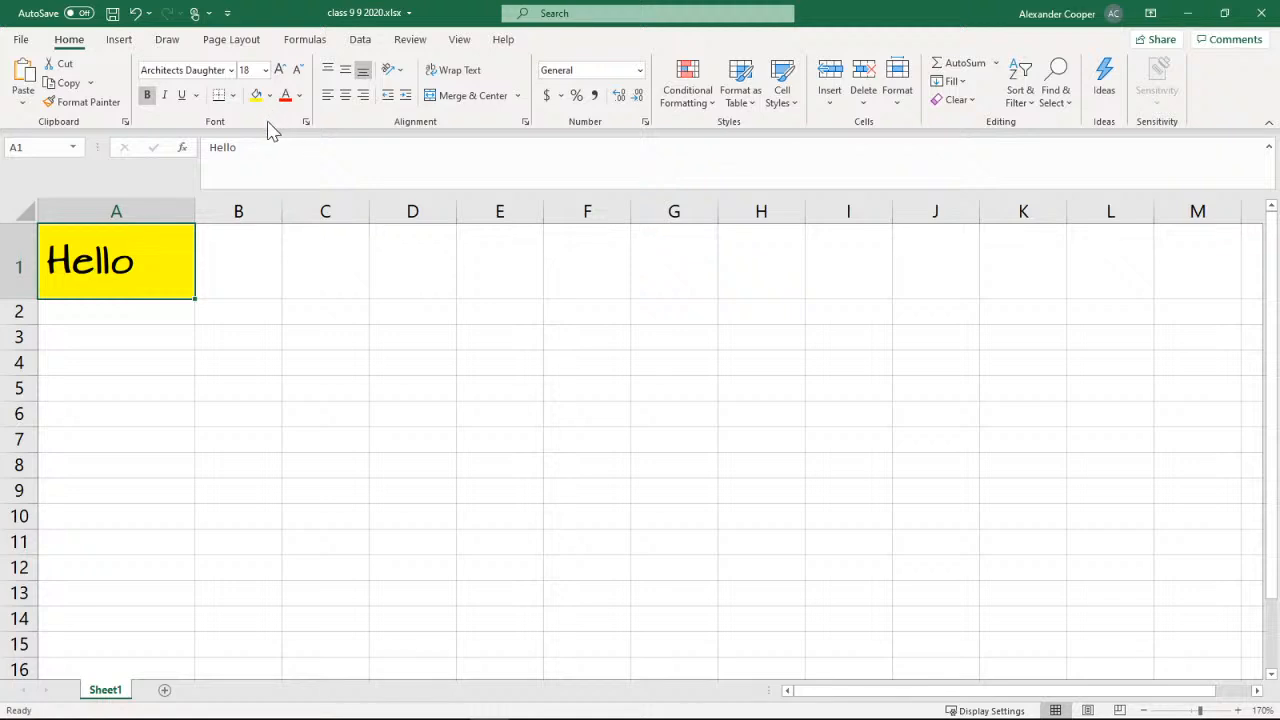
click(135, 14)
click(136, 24)
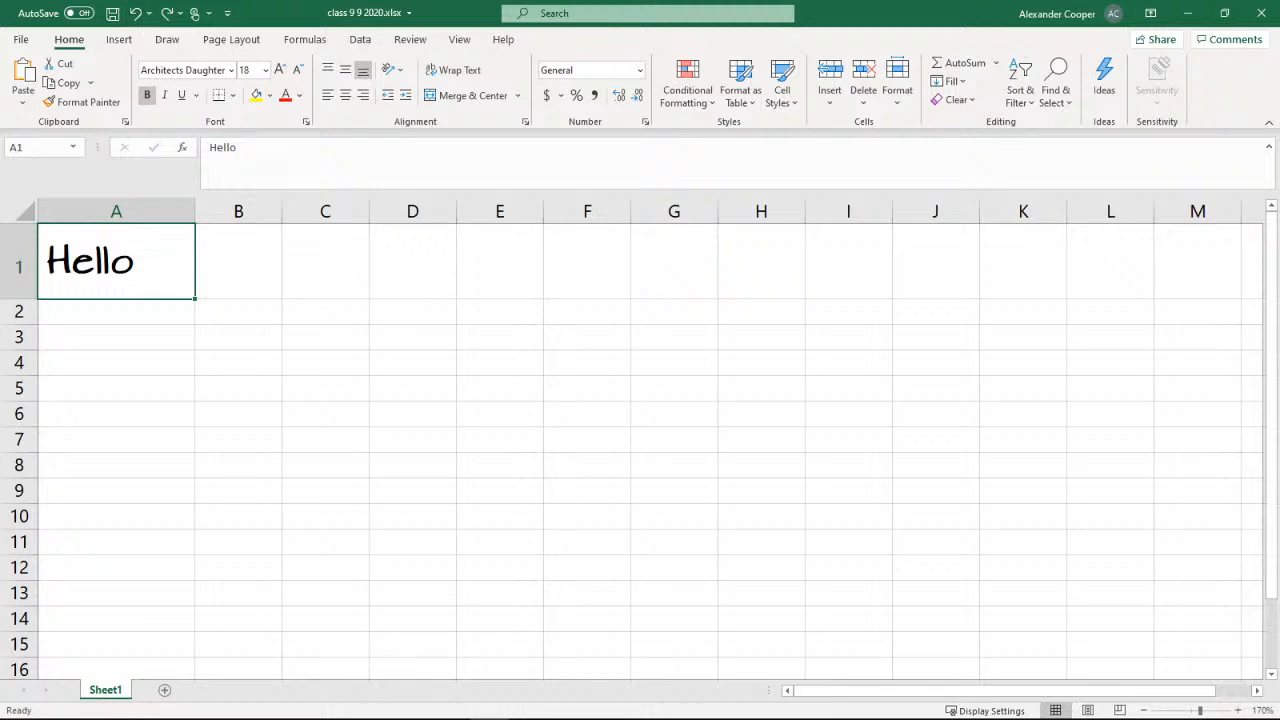
Fill cell A1 with a light gray theme color, check it with other cells selected, and reselect A1
click(271, 96)
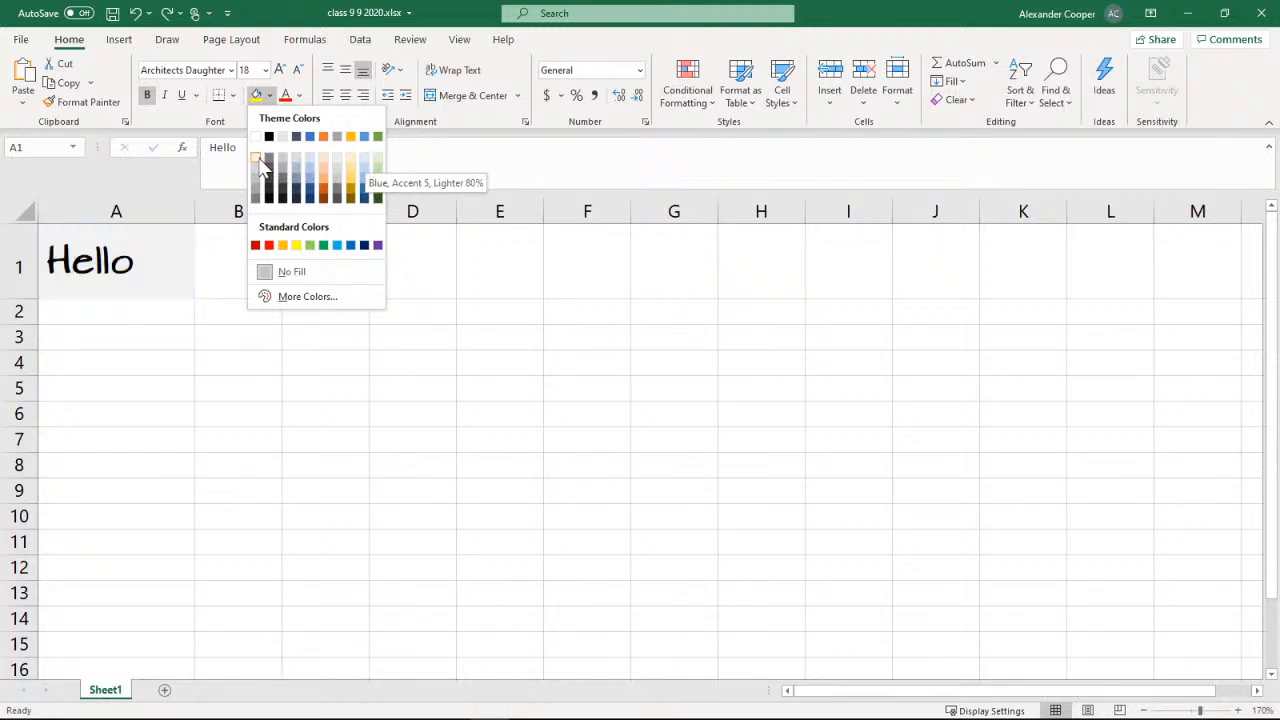
click(336, 166)
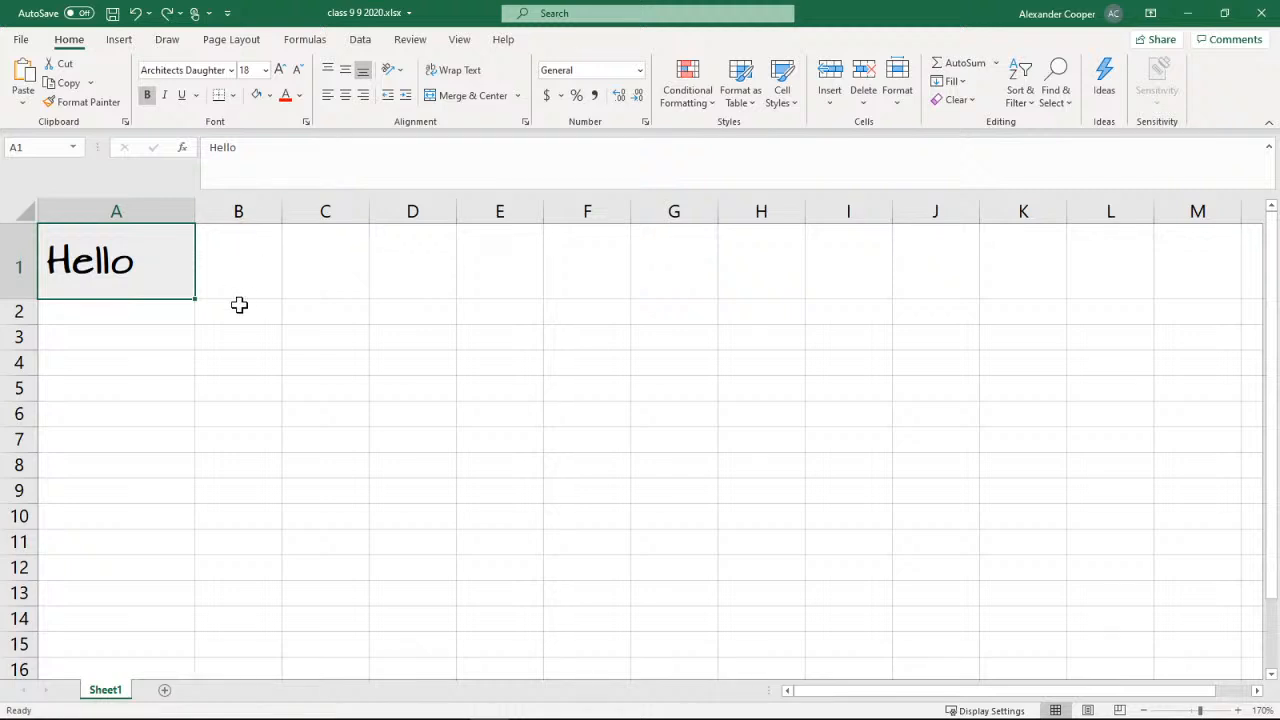
click(242, 292)
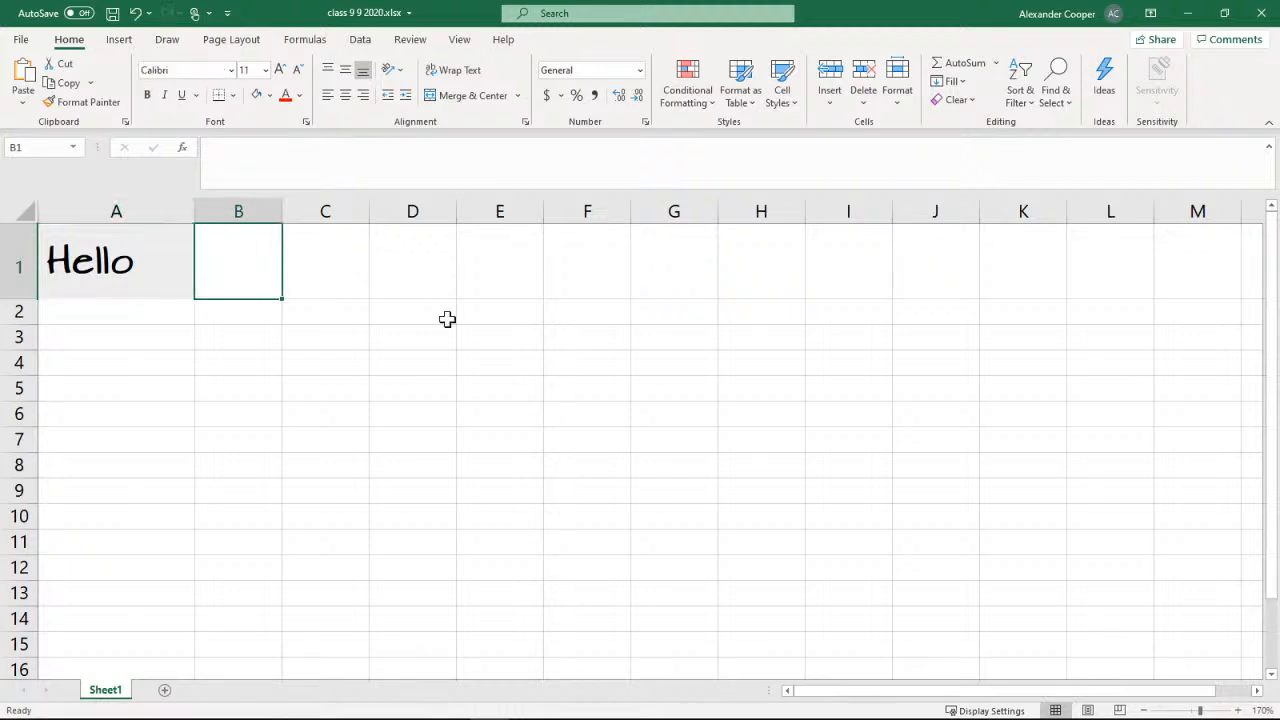
click(597, 334)
click(145, 256)
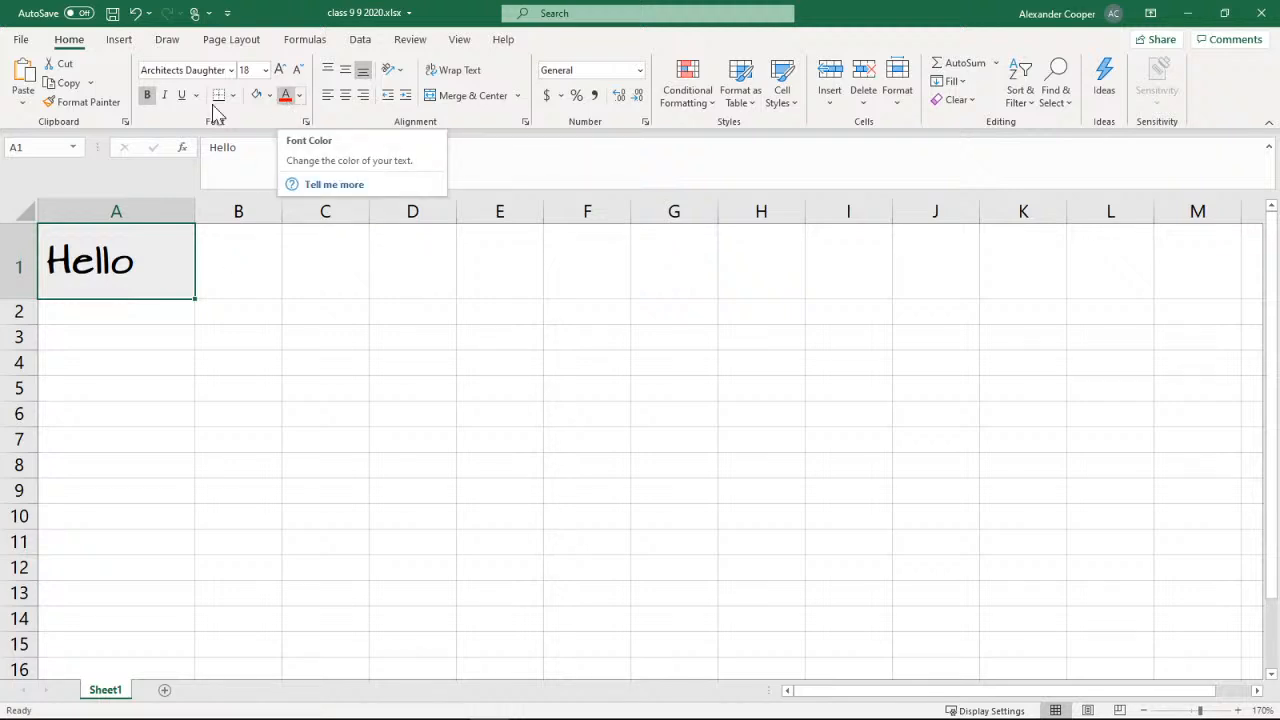
Set the font color of cell A1 to a dark blue theme color, and check the PowerPoint formatting slide before returning to Excel
click(301, 95)
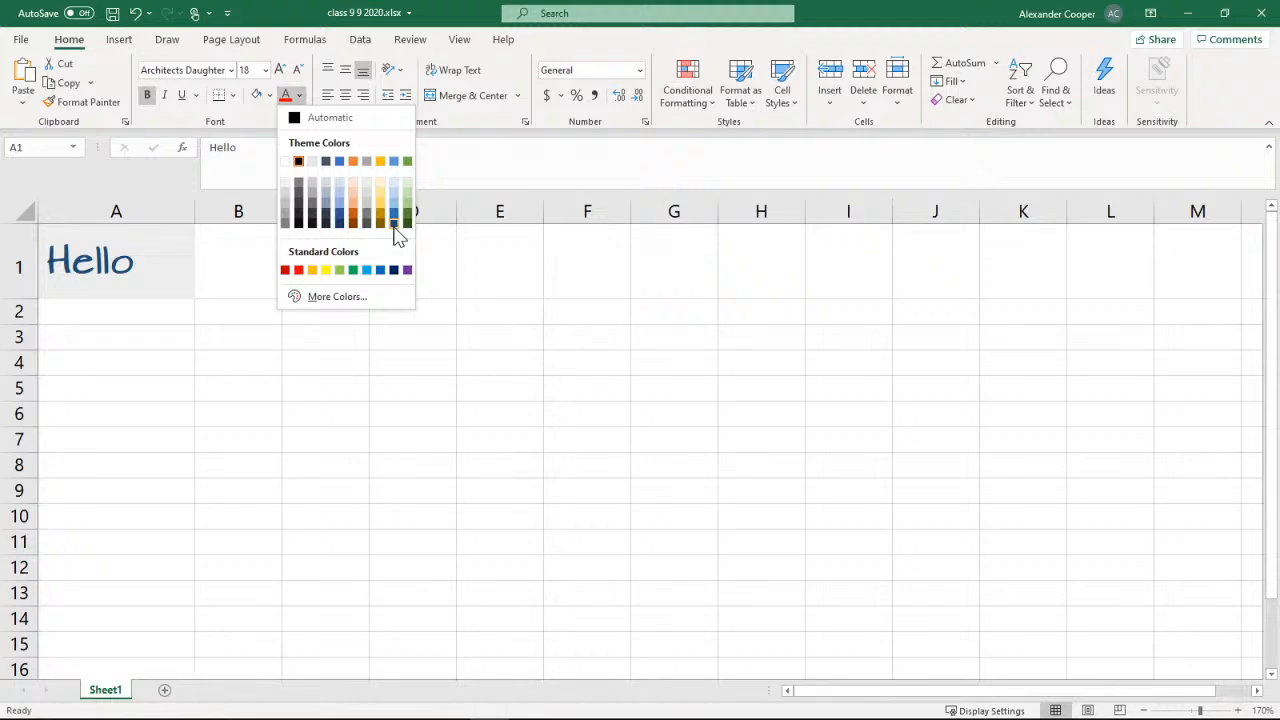
click(341, 230)
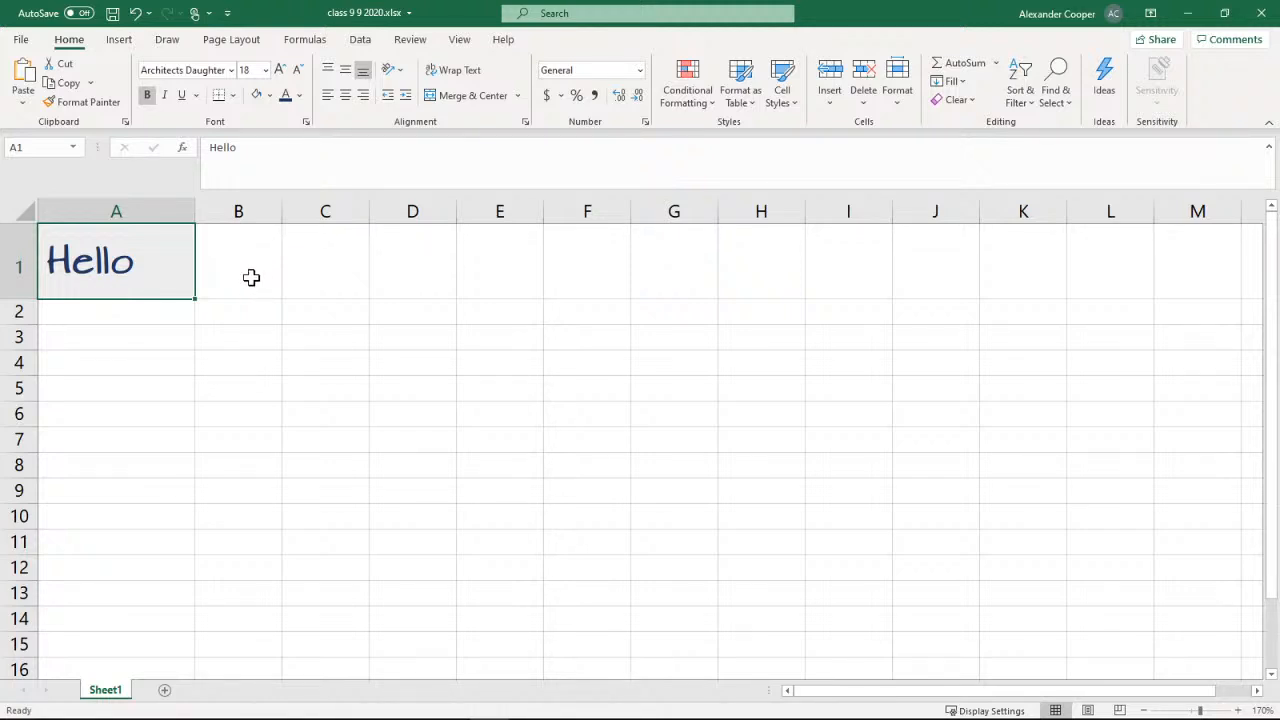
click(1186, 13)
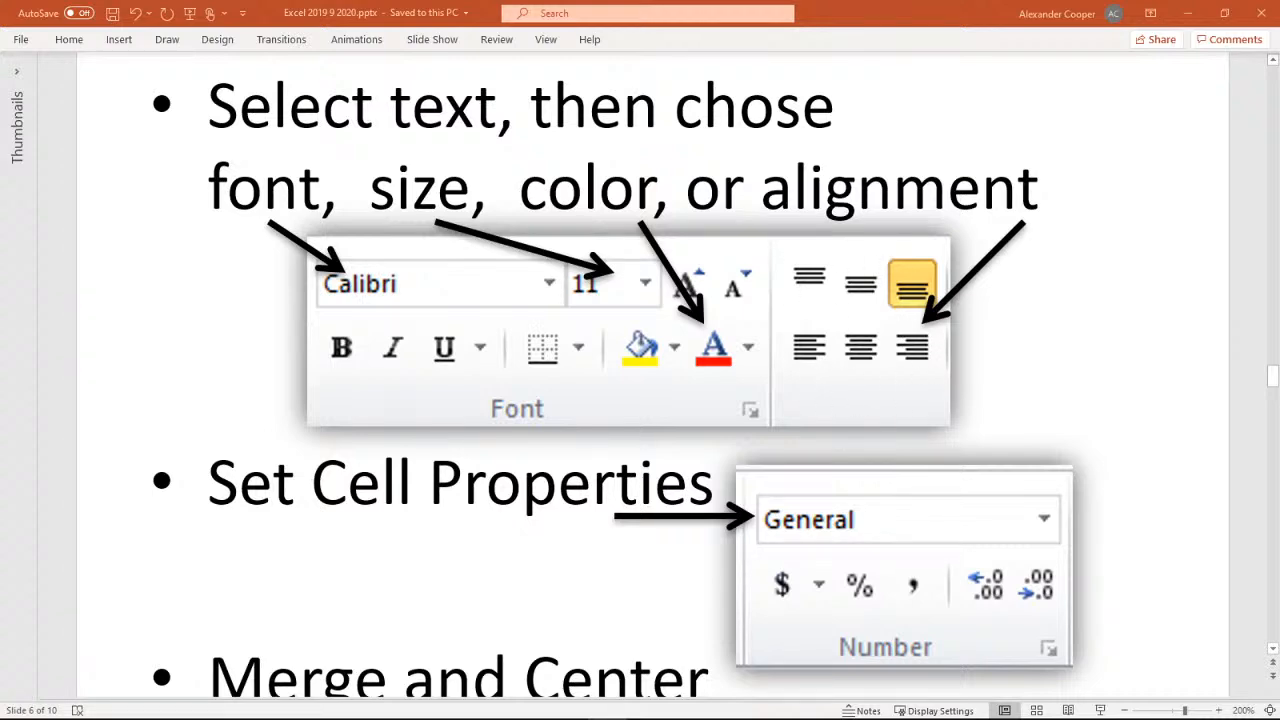
key(alt+Tab)
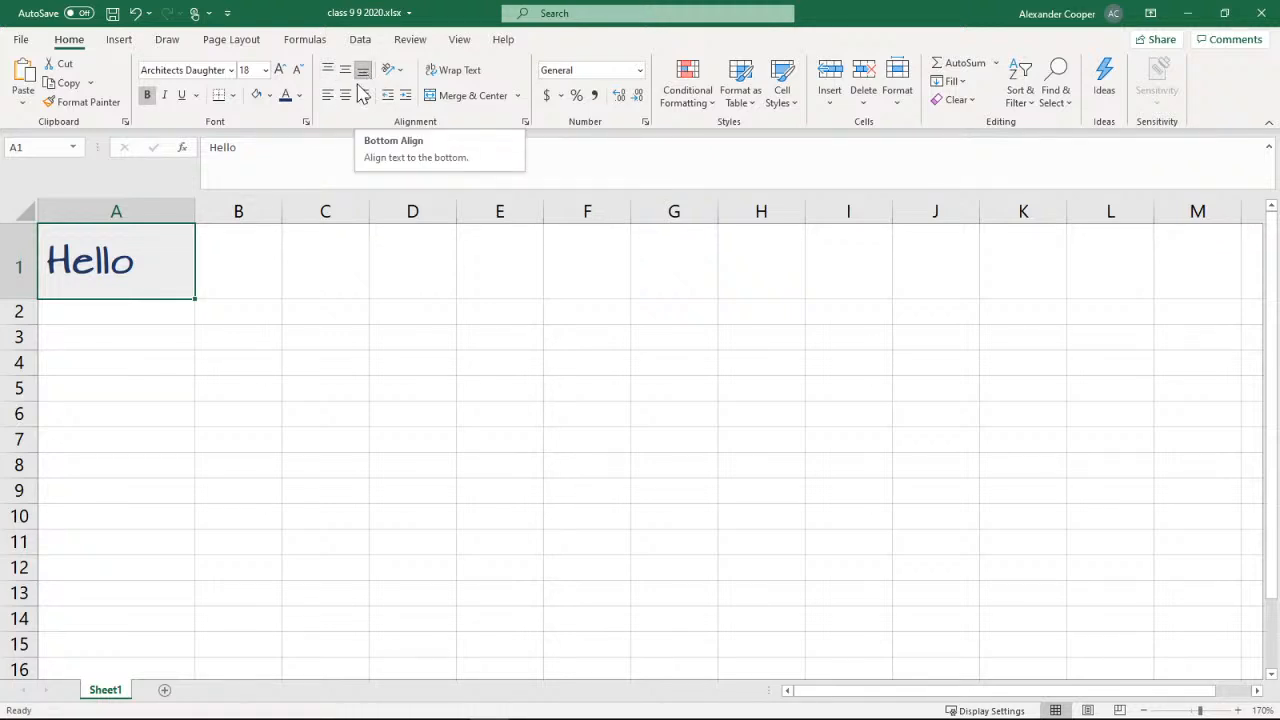
Make row 1 taller and column A wider, and try left, center and right alignment on the text in cell A1
drag(22, 298, 29, 381)
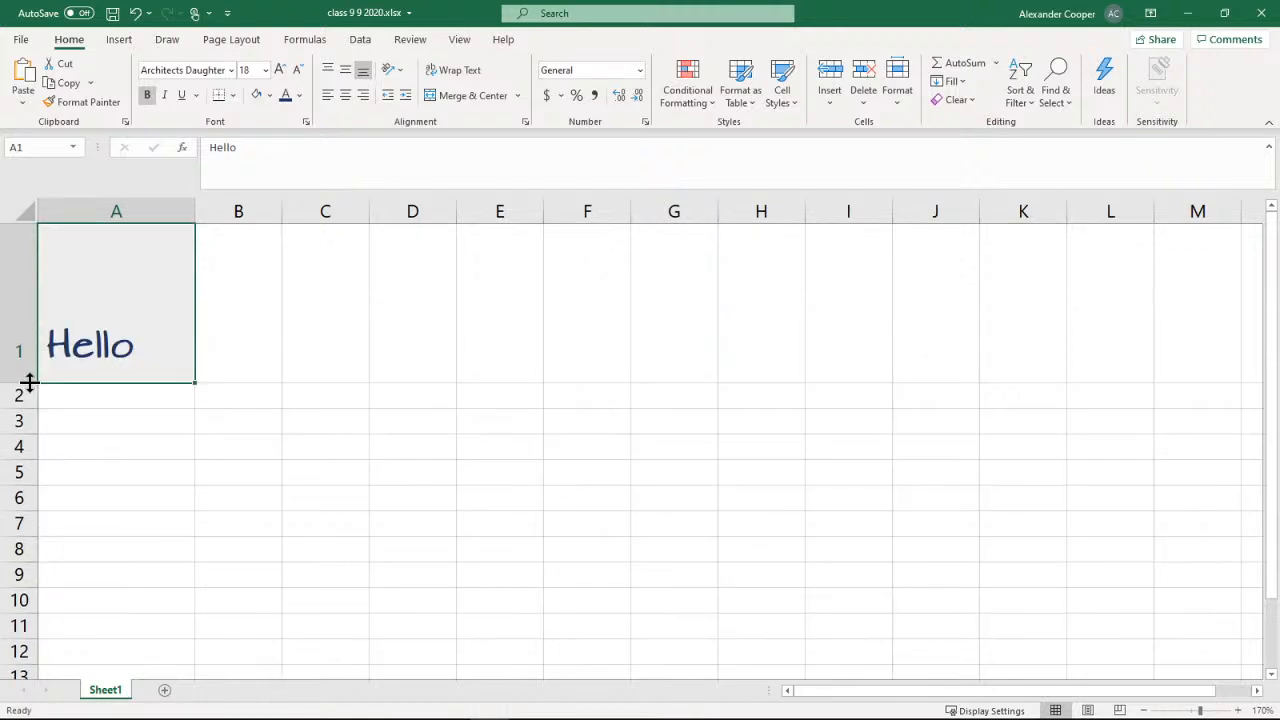
drag(197, 211, 324, 222)
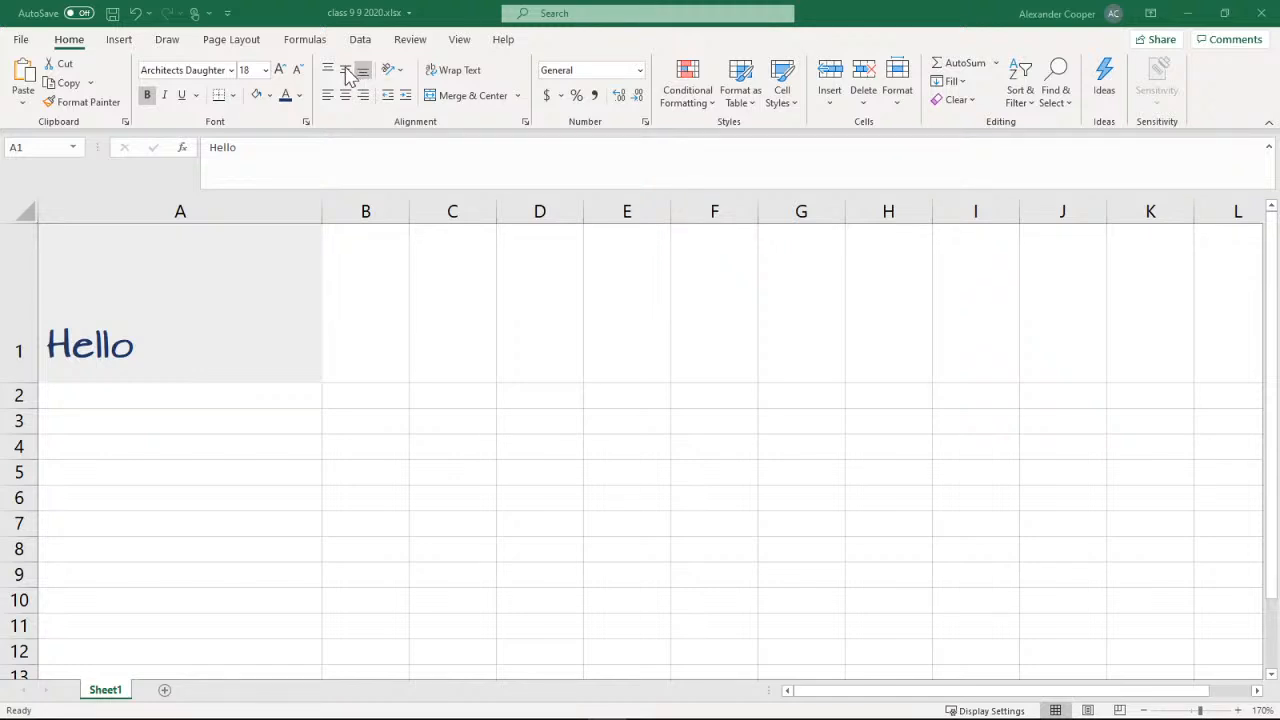
click(330, 98)
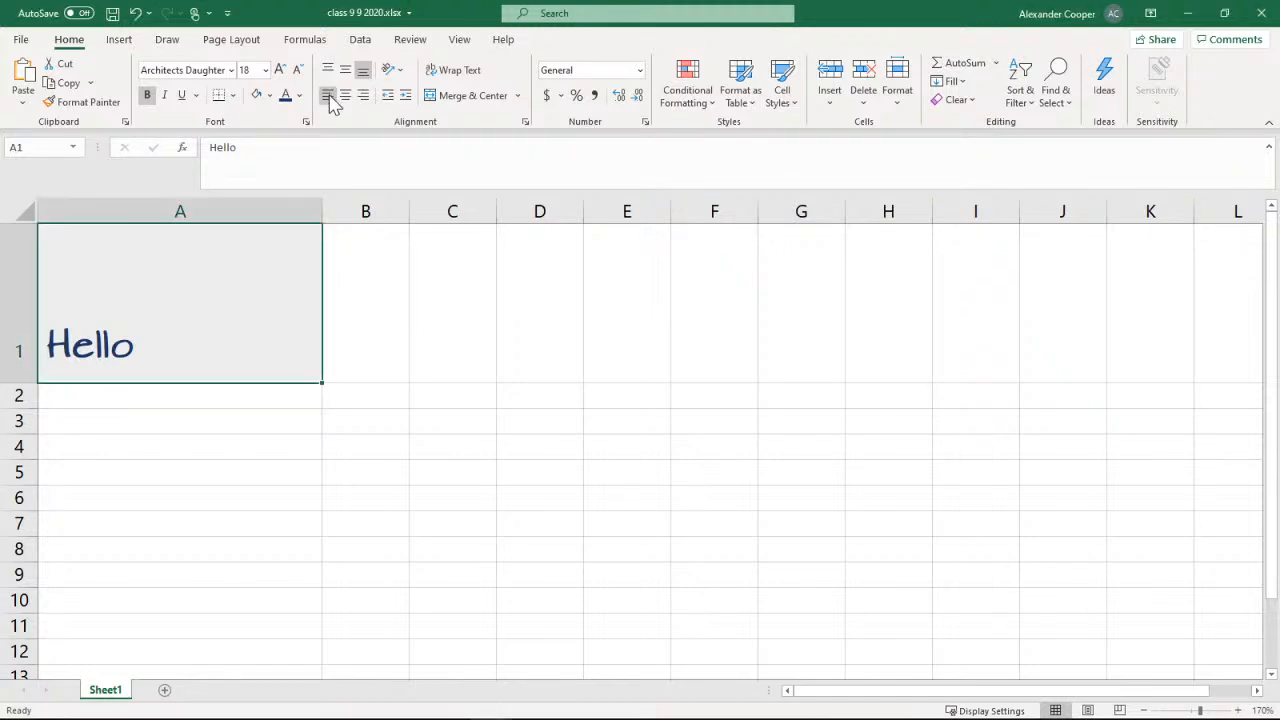
click(348, 102)
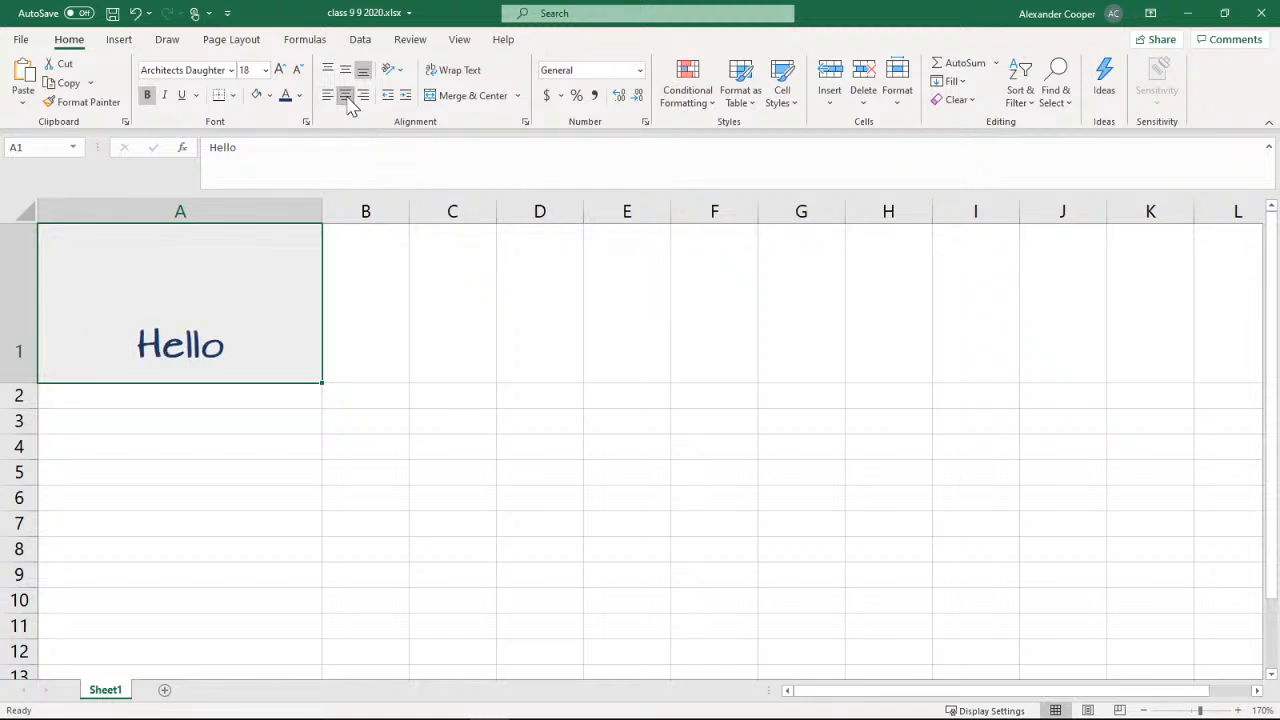
click(364, 100)
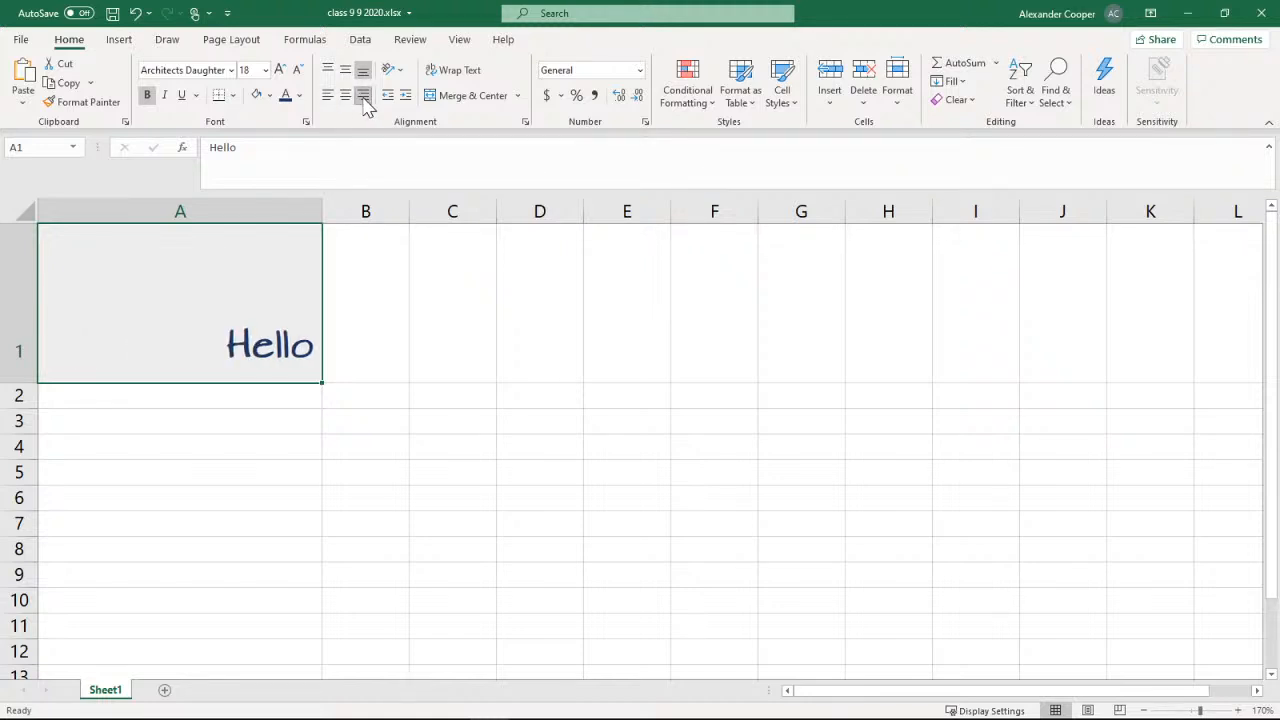
click(346, 98)
click(329, 98)
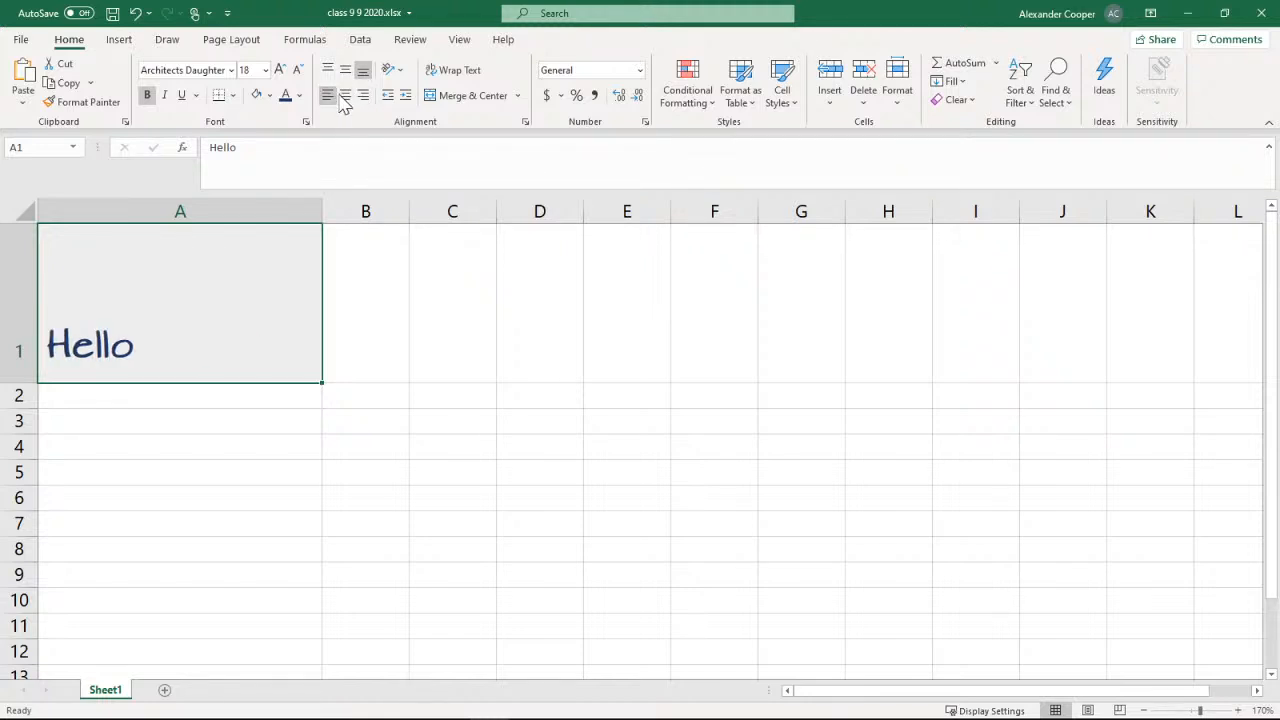
click(347, 100)
click(364, 100)
click(330, 100)
Try the middle, top and bottom vertical alignments on the text in cell A1
click(345, 72)
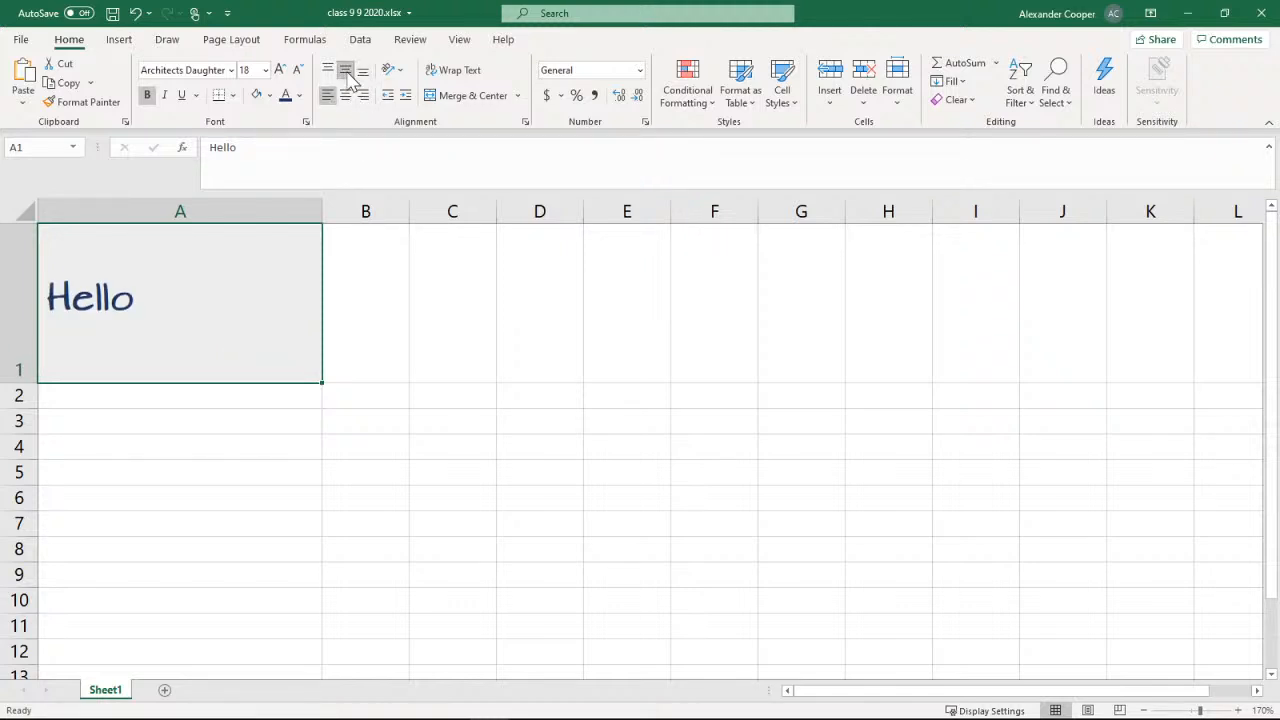
click(331, 71)
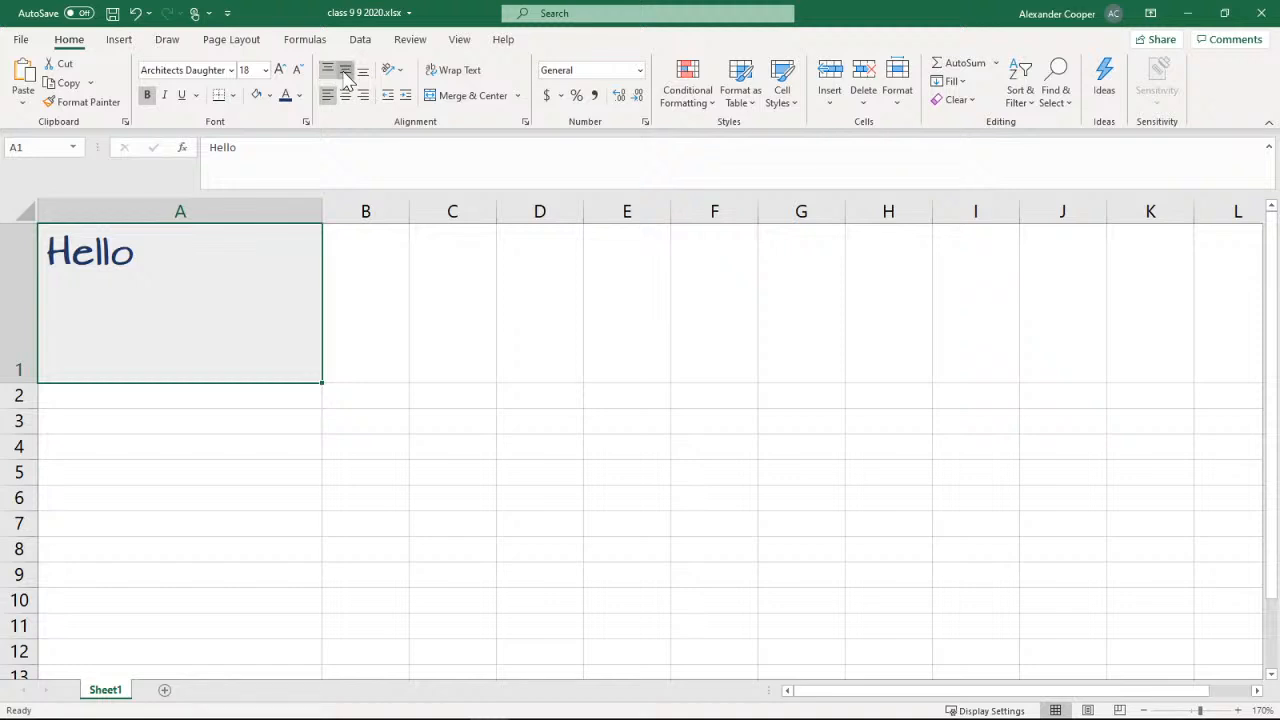
click(345, 73)
click(363, 72)
click(343, 75)
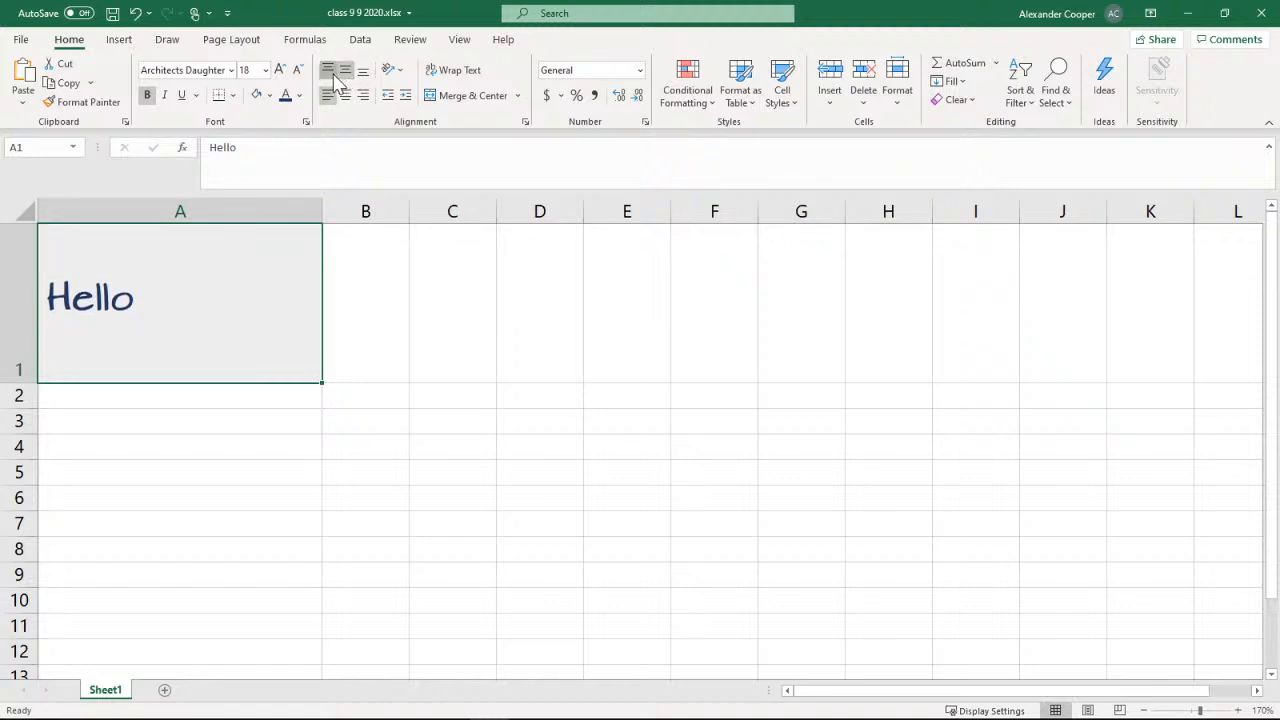
click(331, 73)
click(345, 73)
click(363, 73)
Align the text in cell A1 to the middle vertically and center it horizontally
click(346, 74)
click(346, 96)
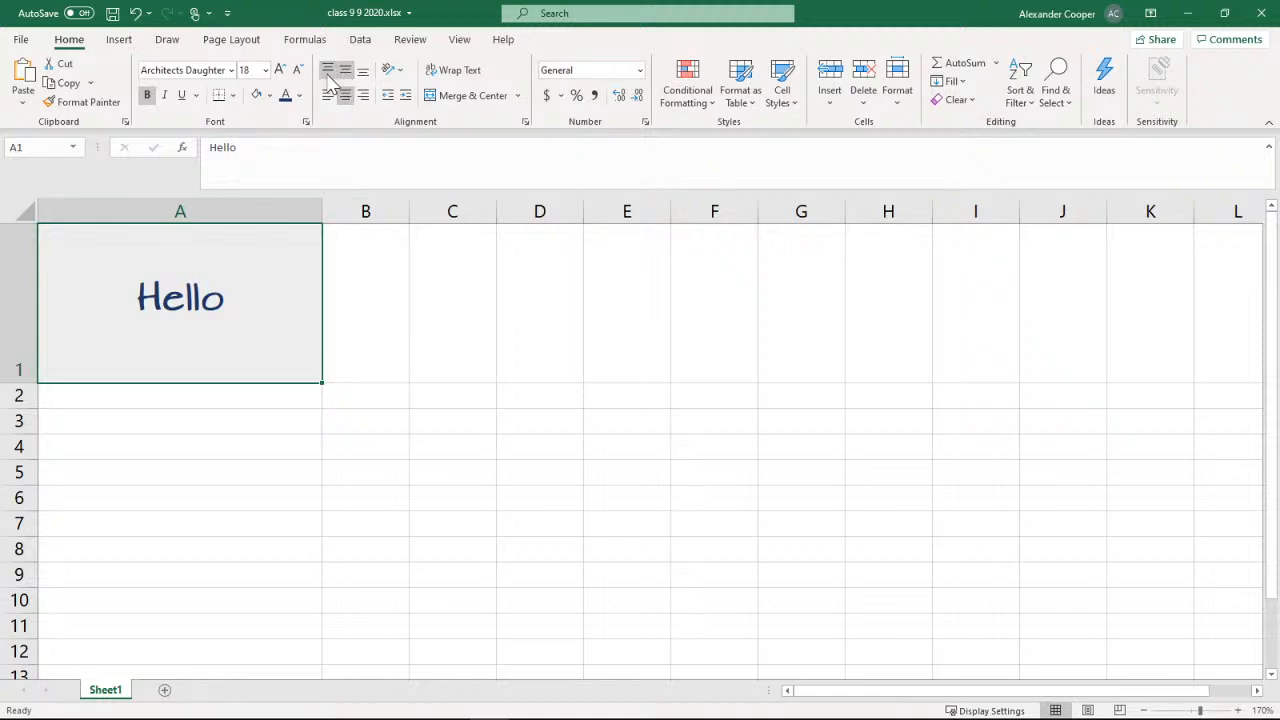
click(328, 72)
click(345, 70)
Angle the text in cell A1 counterclockwise, and remove the angle
click(405, 79)
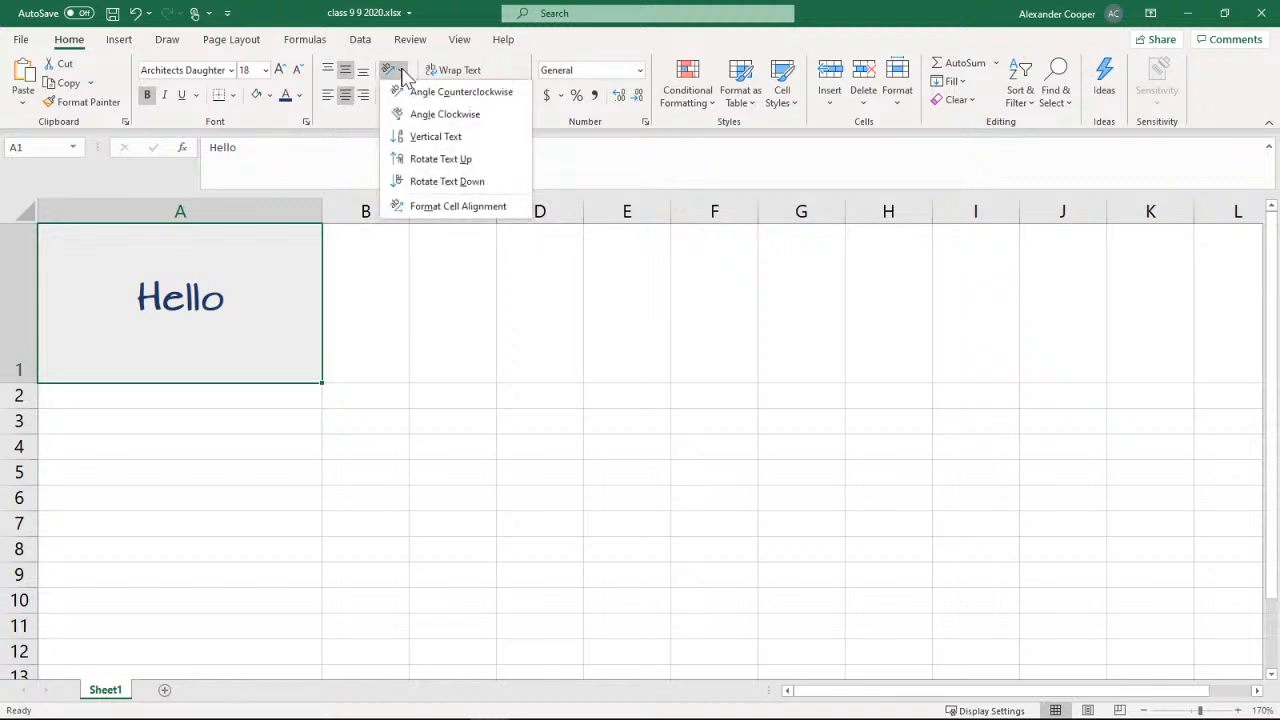
click(420, 93)
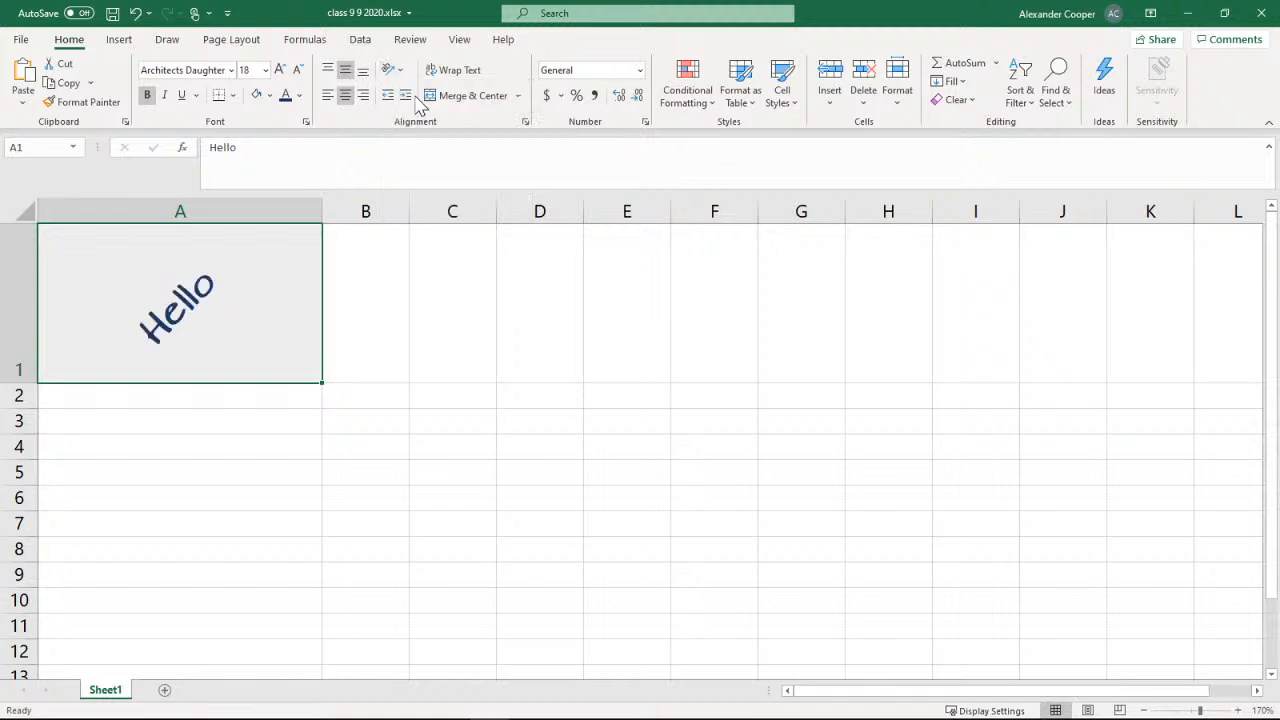
click(404, 79)
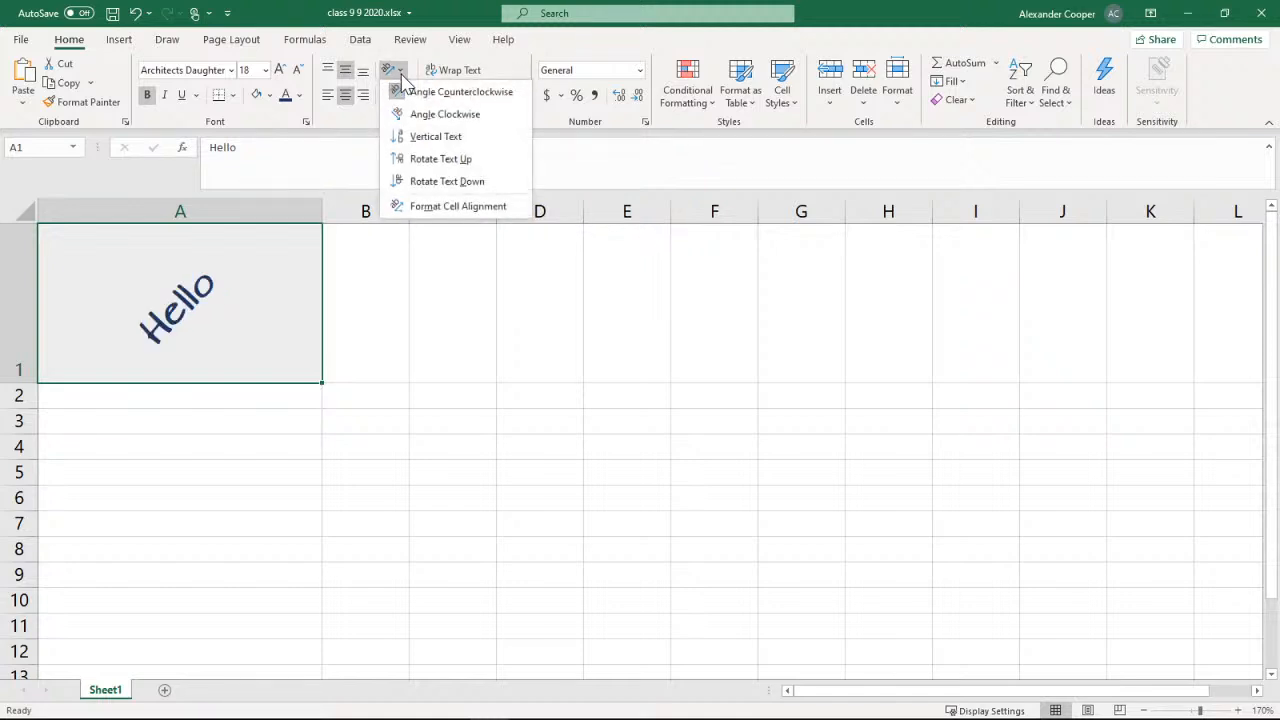
click(404, 93)
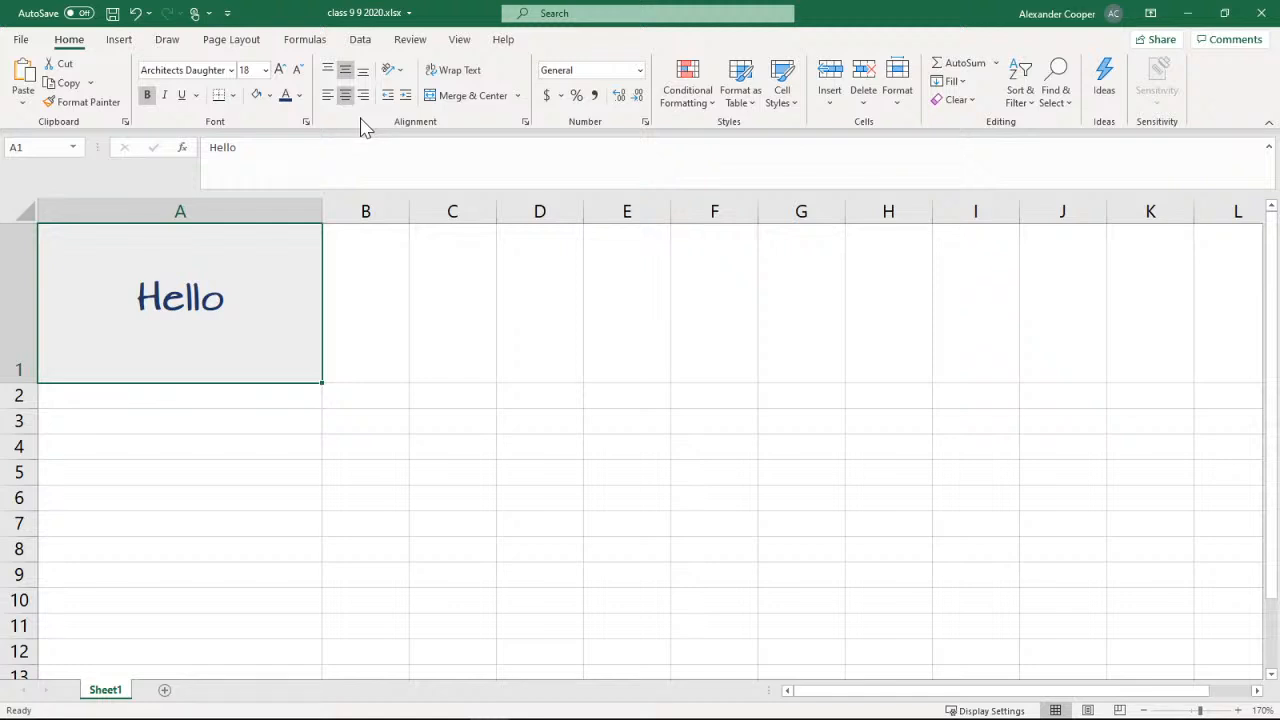
Try the Vertical Text and Rotate Text Up orientations on cell A1, and return the text to horizontal
click(394, 72)
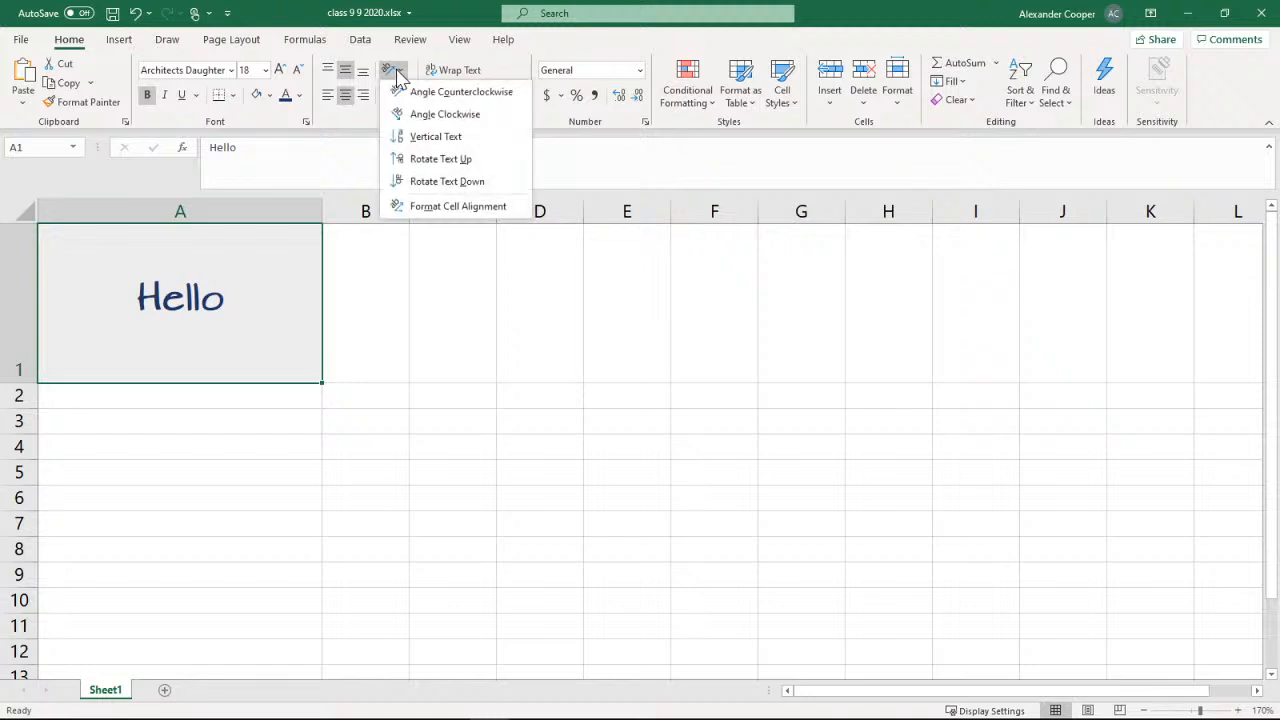
click(422, 140)
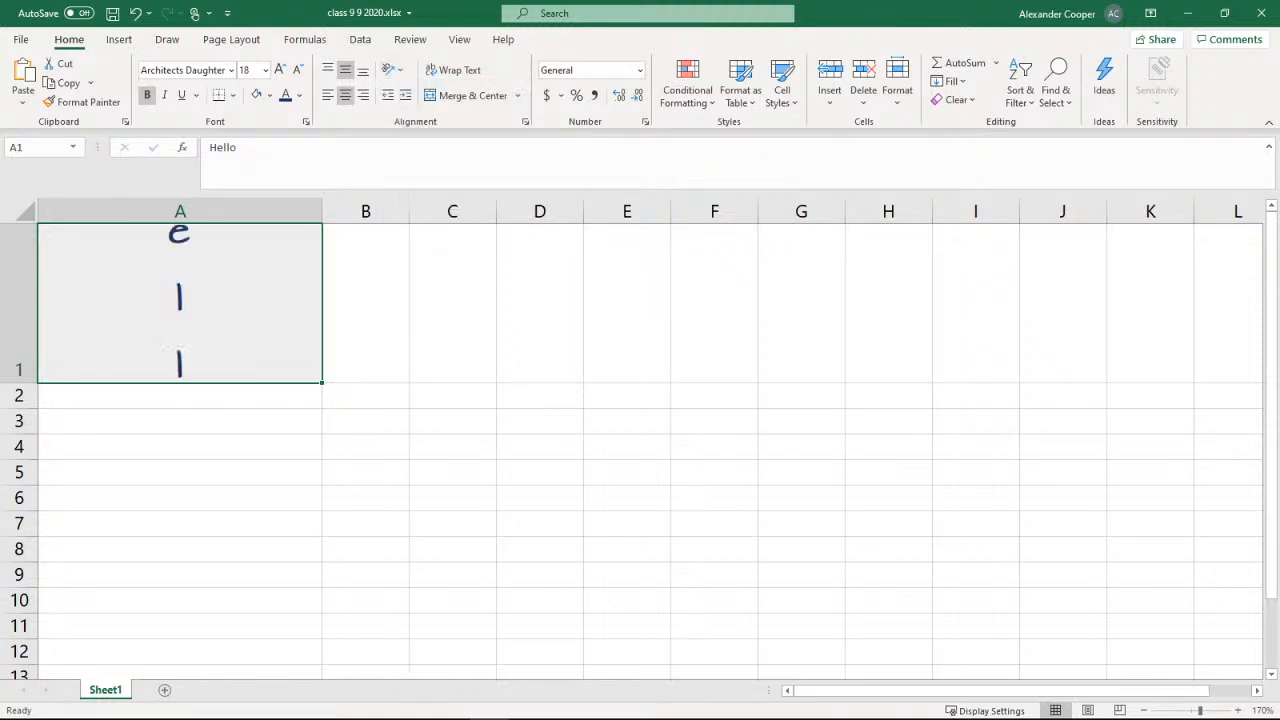
click(403, 73)
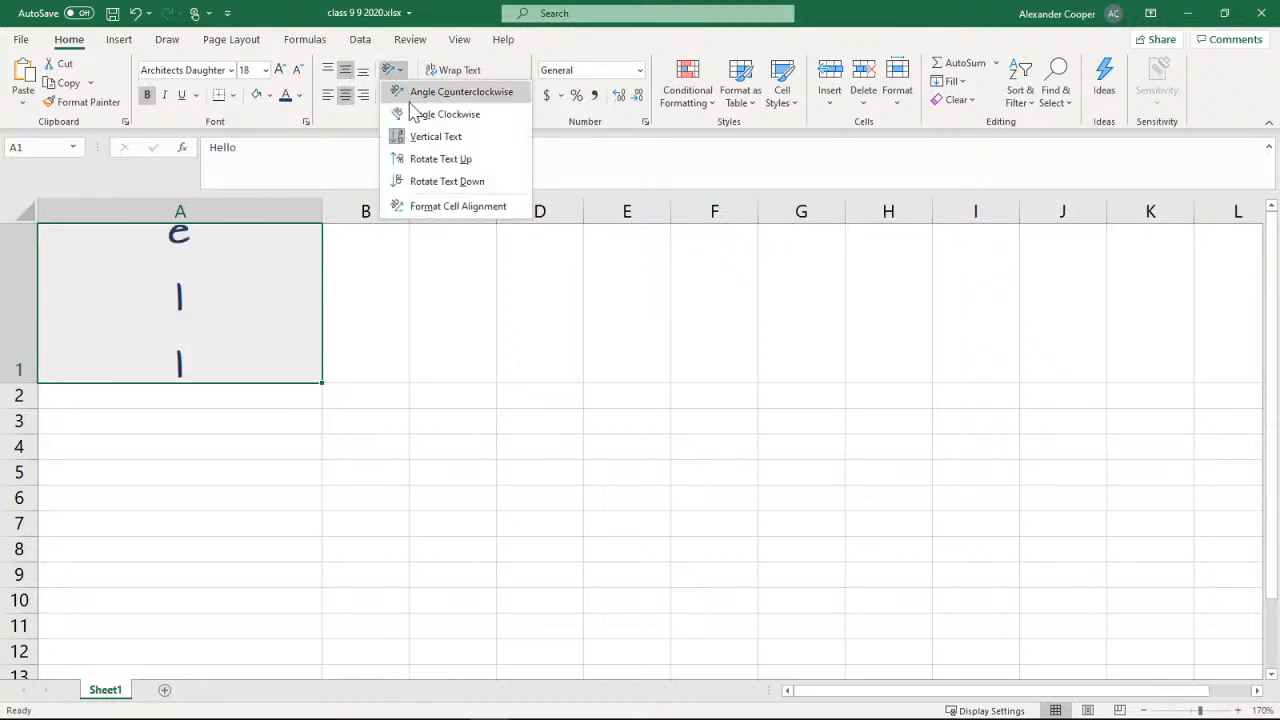
click(440, 159)
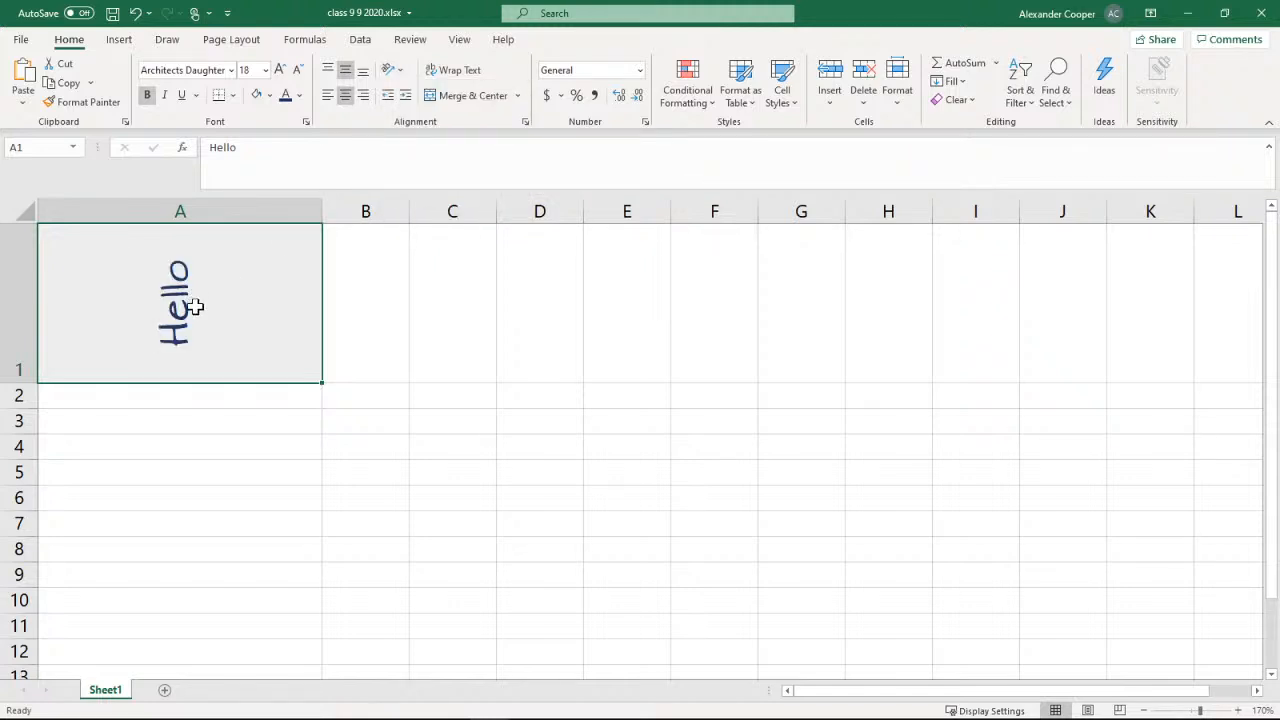
click(403, 75)
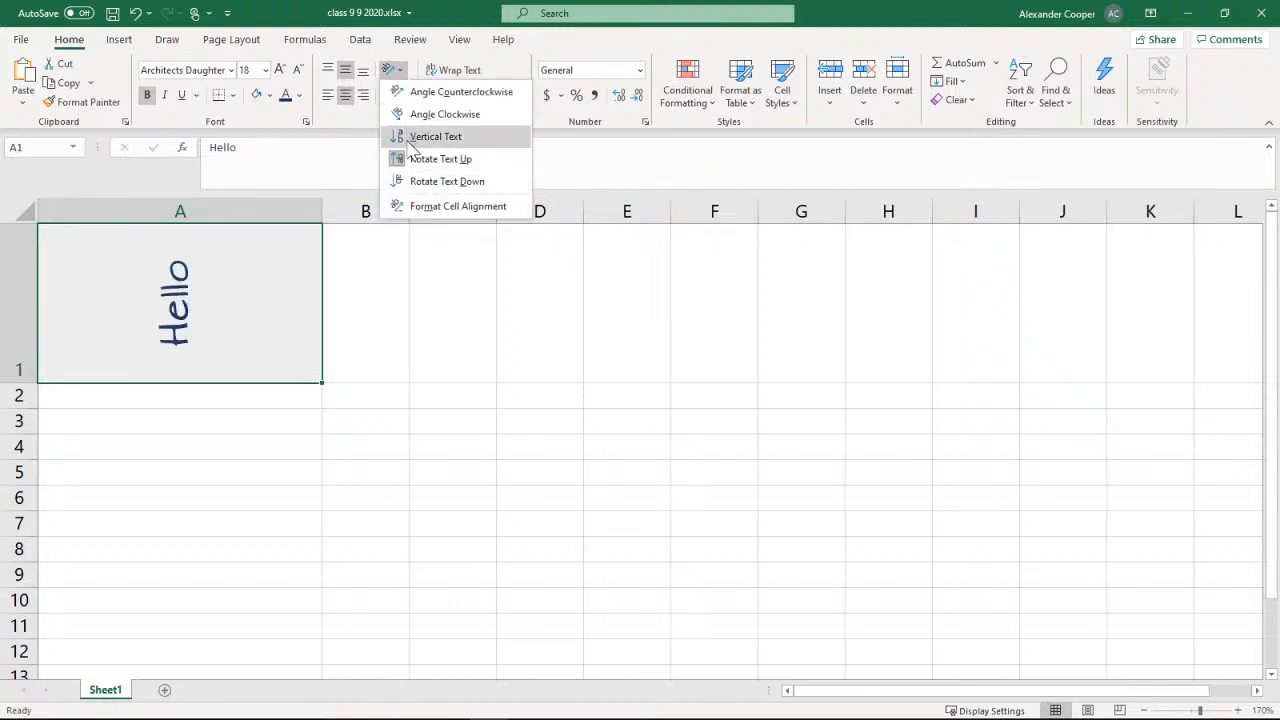
click(440, 159)
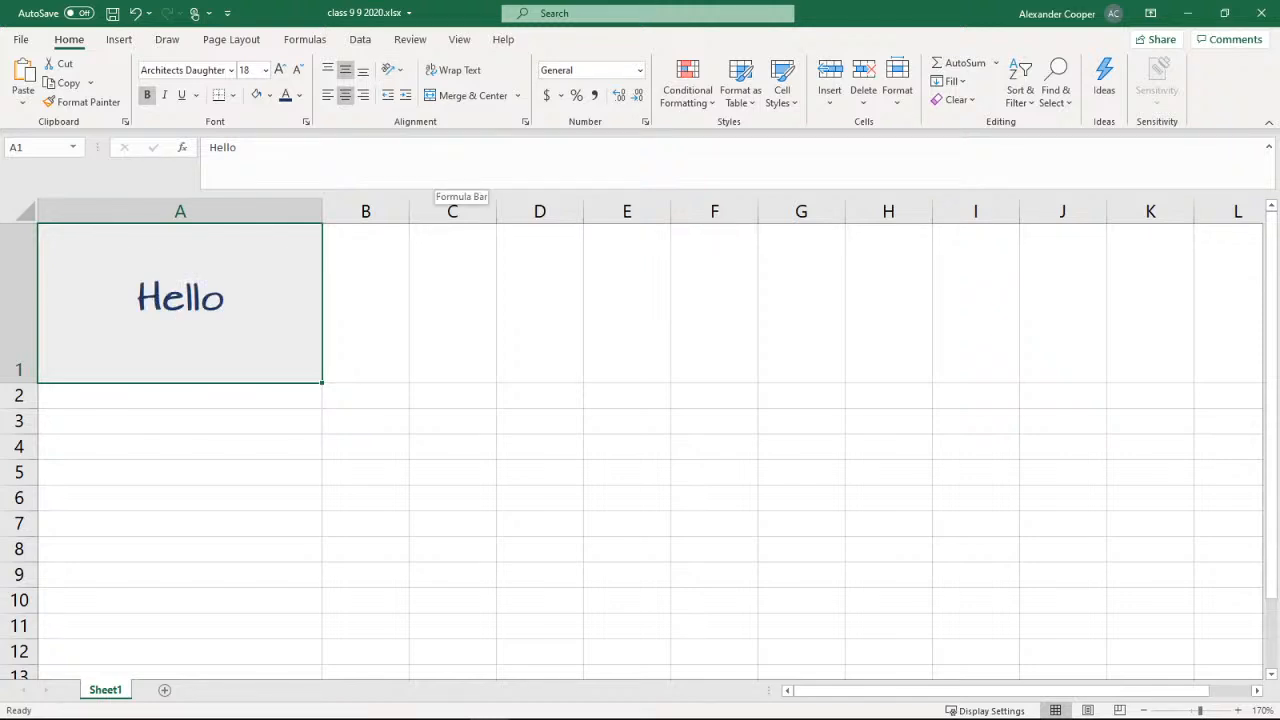
Review the PowerPoint slide sections on cell properties and Merge and Center, and switch back to the Excel workbook
click(1196, 13)
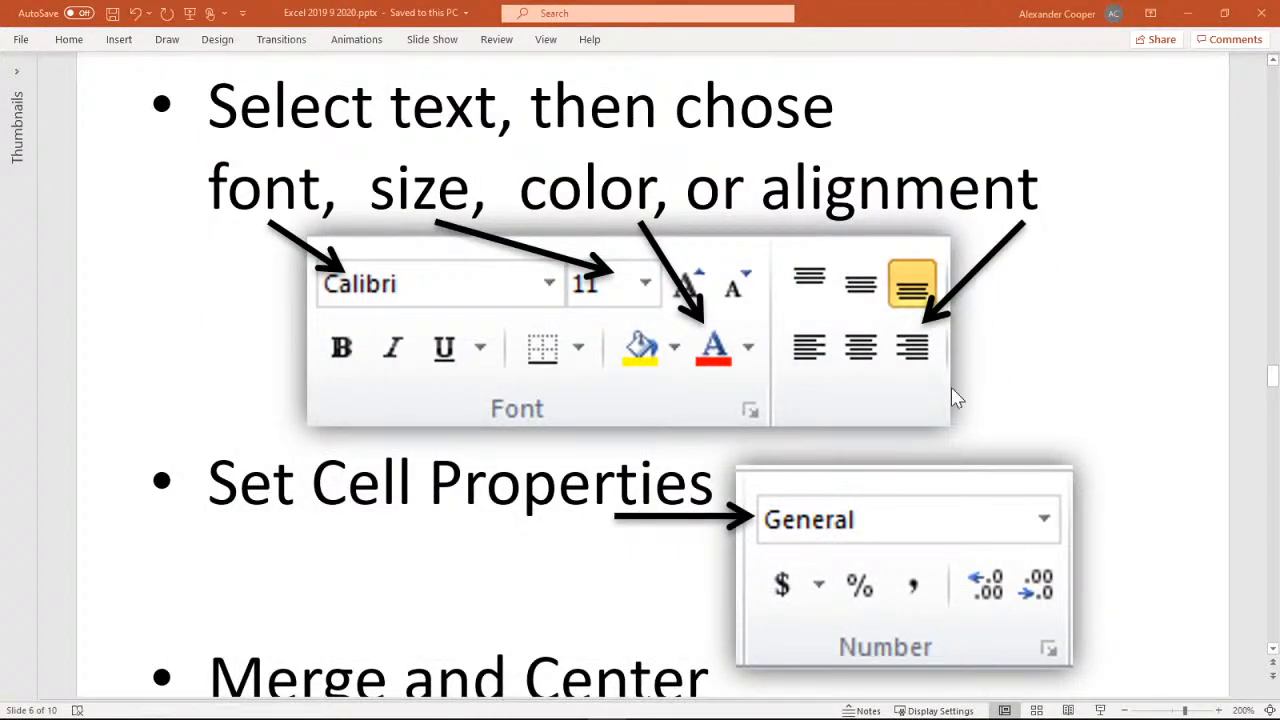
scroll(1055, 345, down, 2)
scroll(1064, 331, down, 2)
scroll(1064, 323, down, 2)
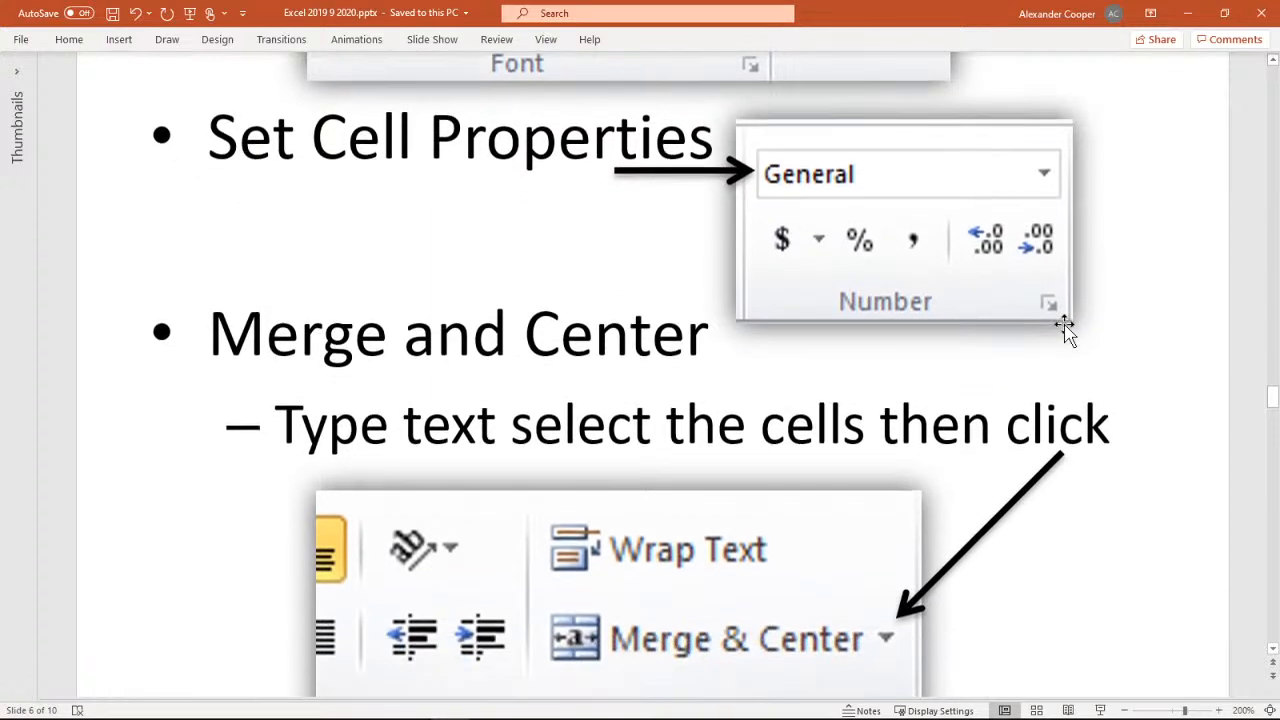
scroll(1064, 323, up, 1)
scroll(1057, 290, down, 3)
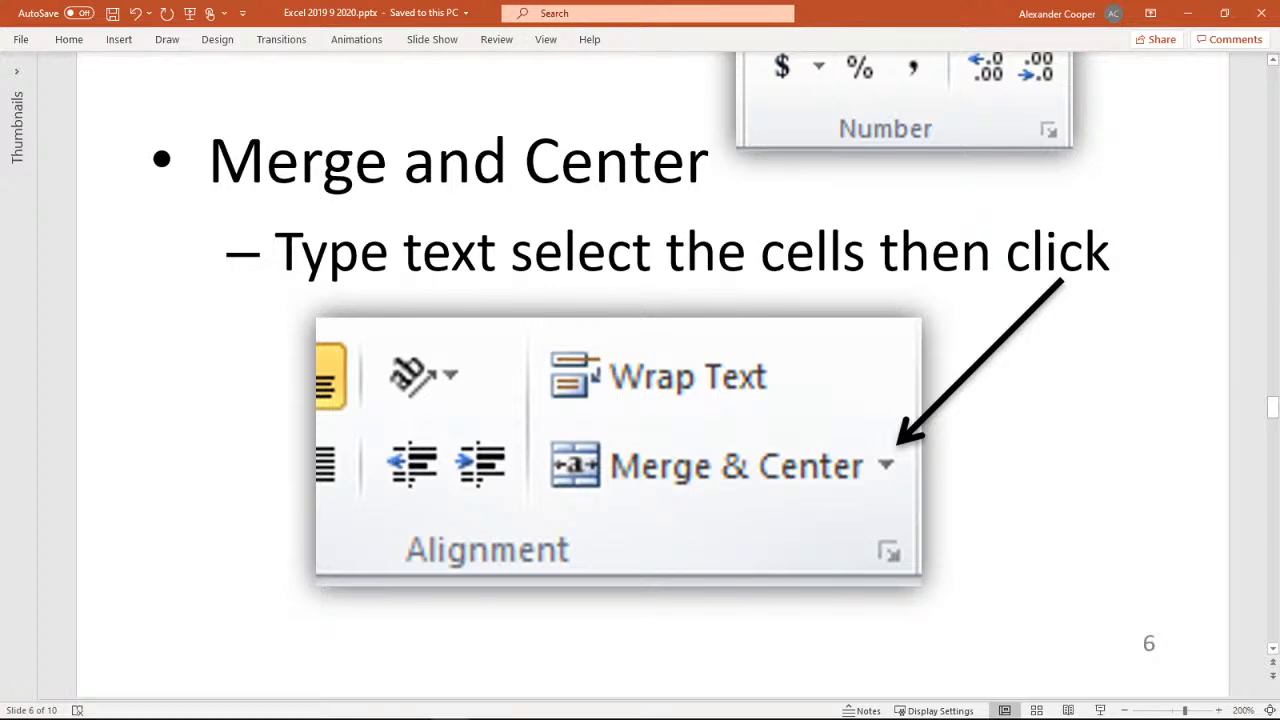
scroll(1091, 300, up, 3)
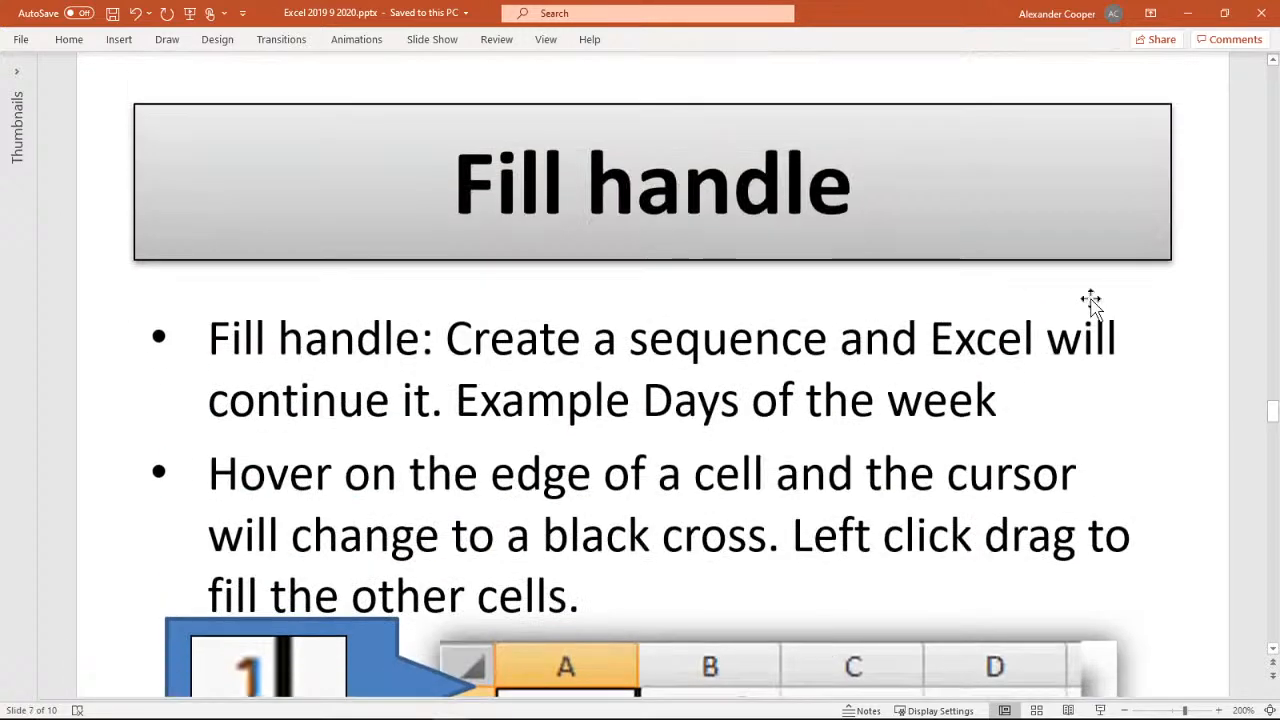
scroll(1091, 300, down, 3)
scroll(1091, 300, up, 1)
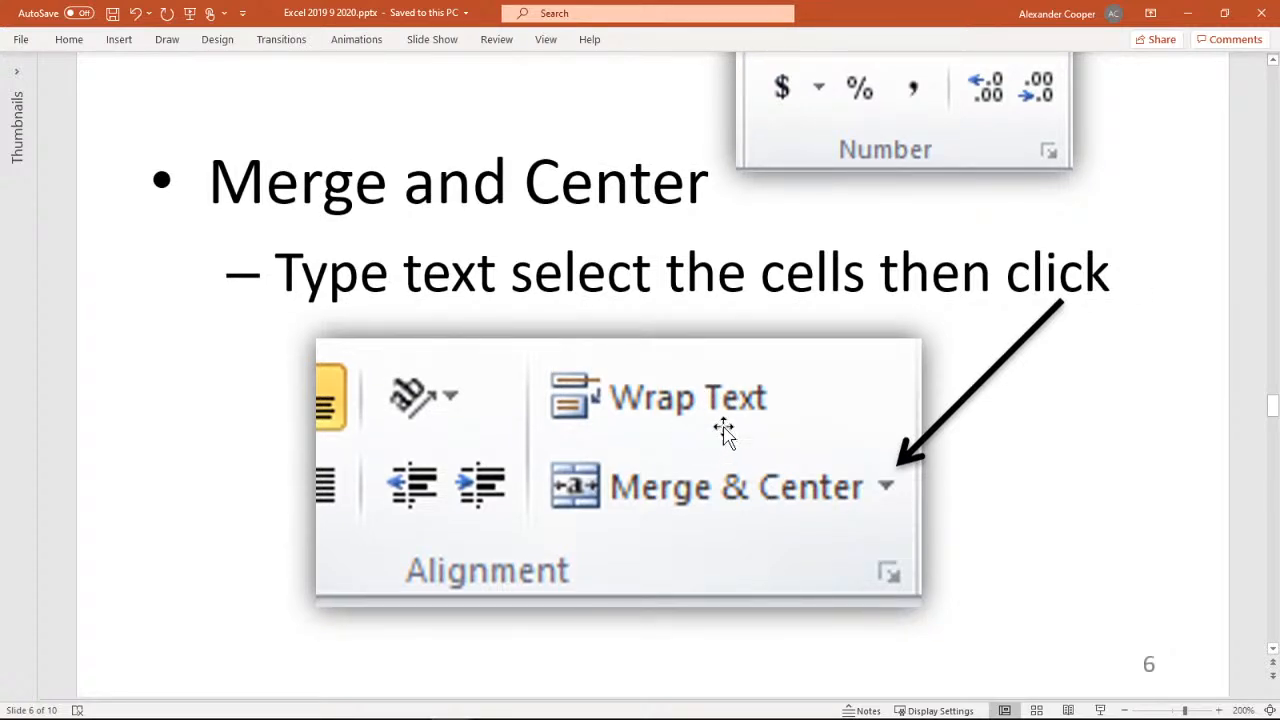
scroll(1123, 369, up, 3)
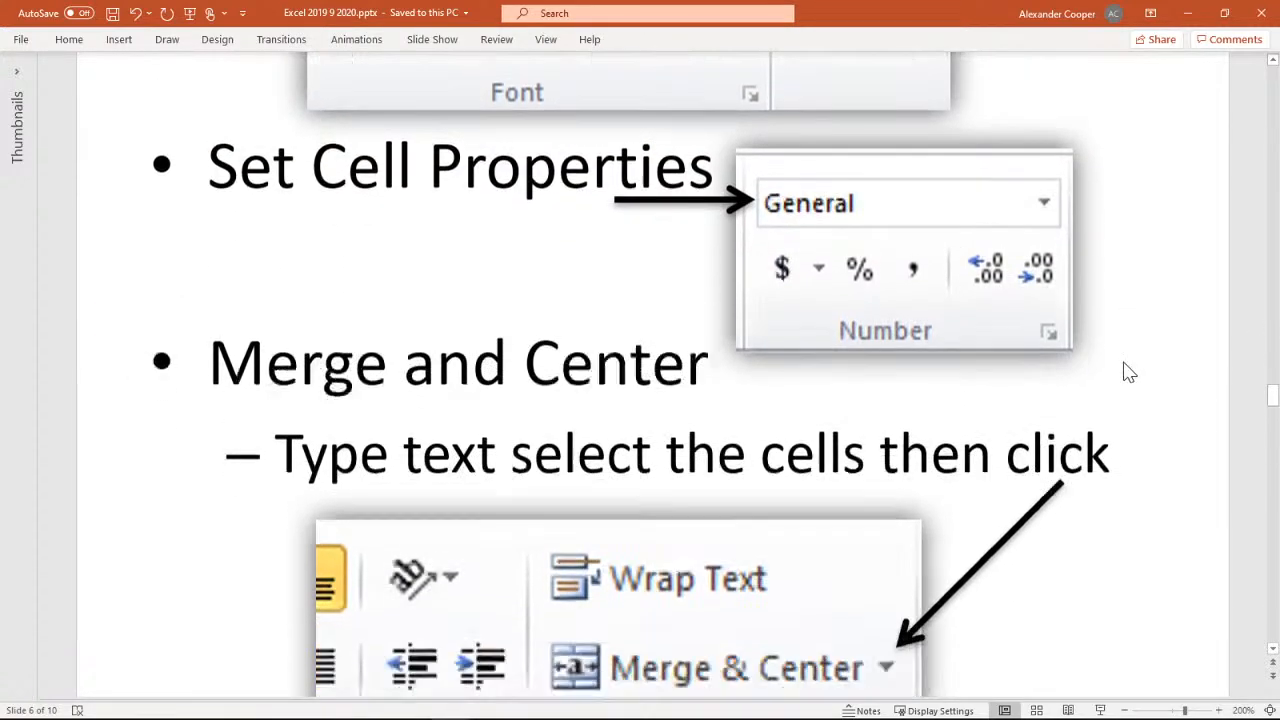
scroll(1129, 369, down, 1)
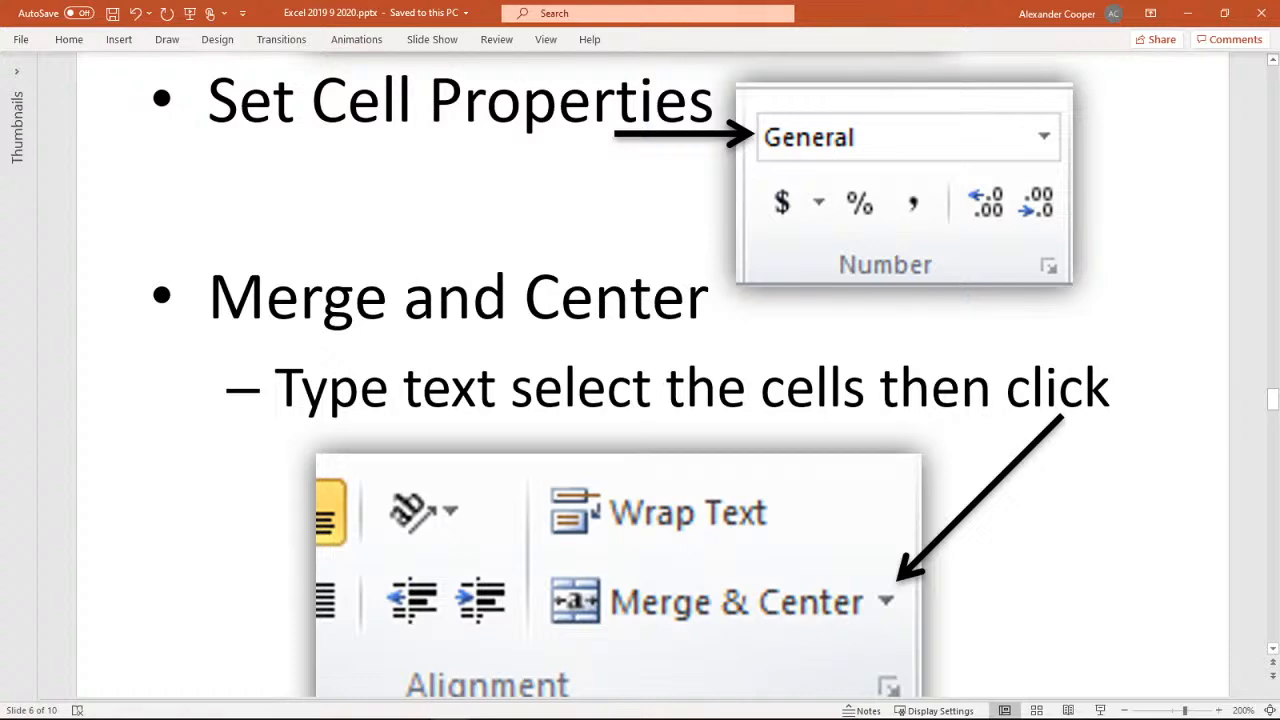
key(alt+Tab)
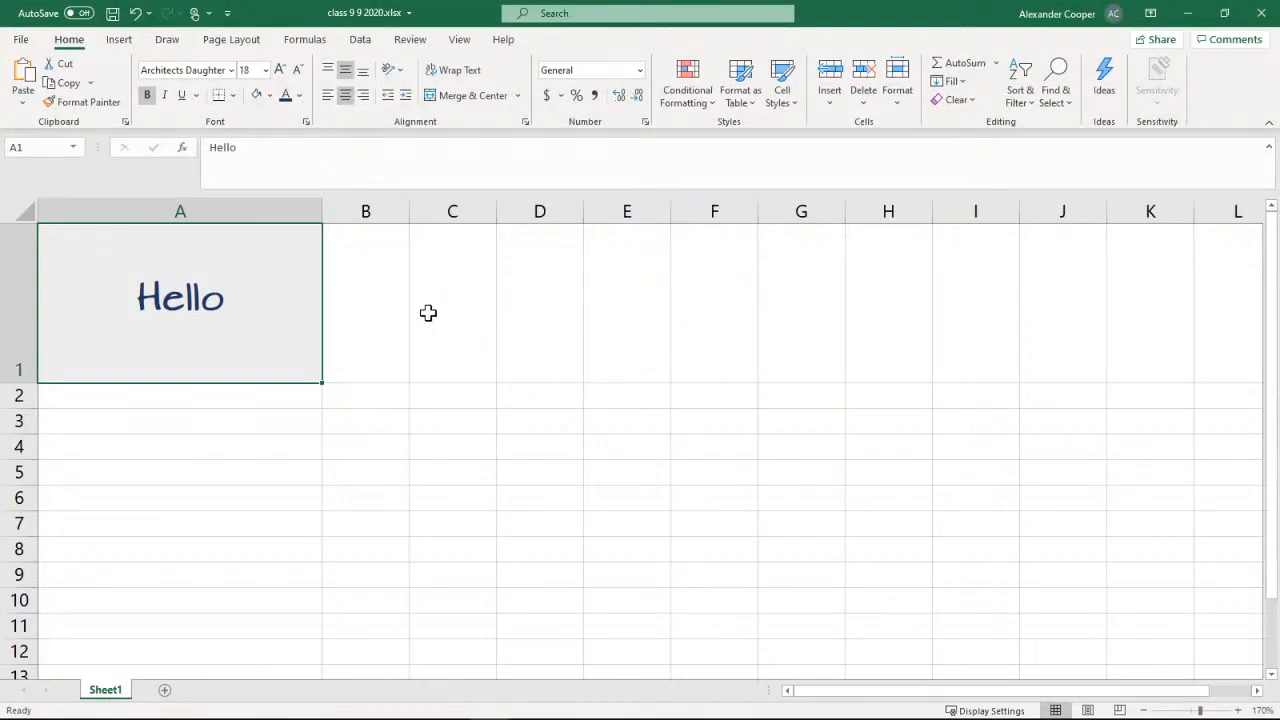
Merge and center cells A1 through H1 around the Hello text
click(371, 320)
click(203, 310)
drag(131, 254, 865, 277)
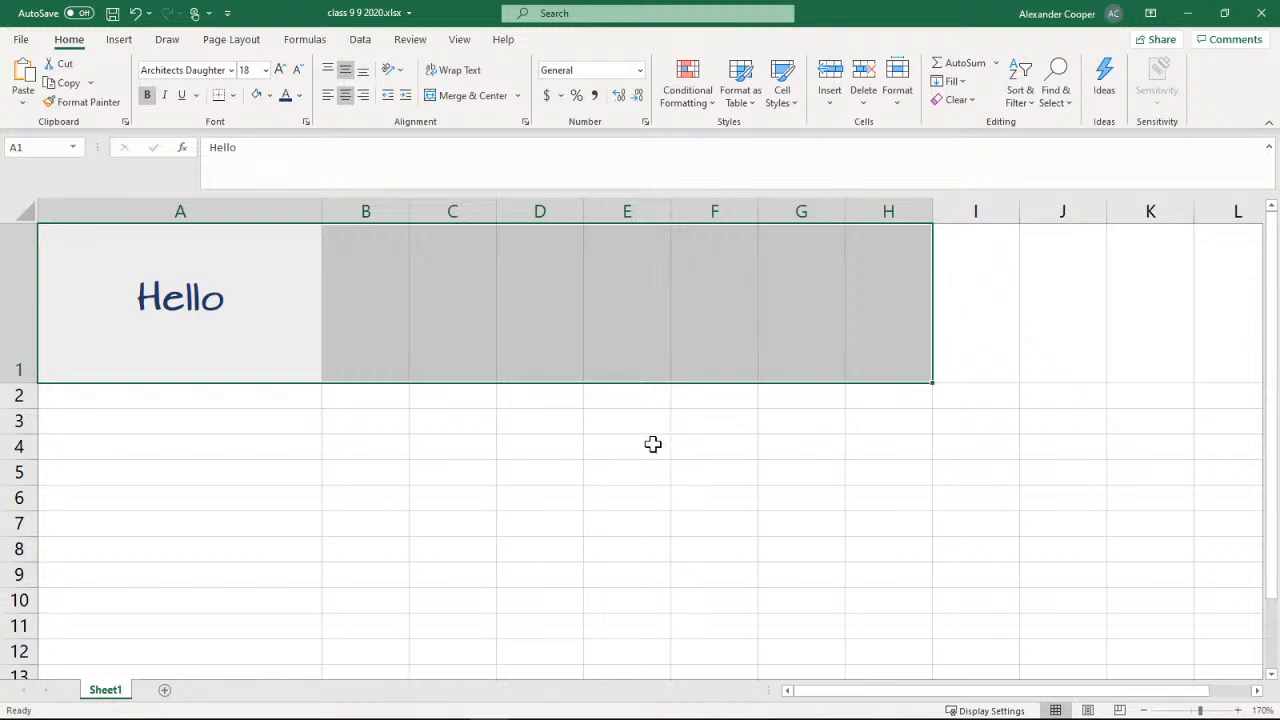
click(460, 104)
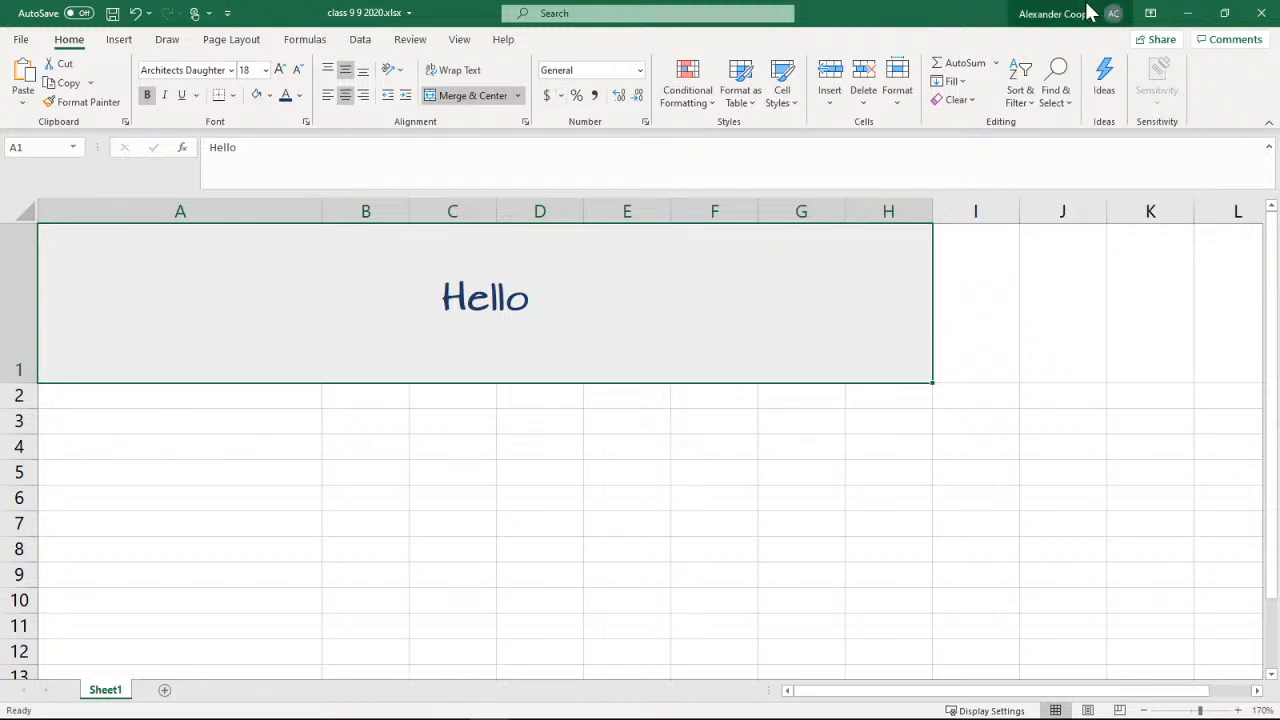
Switch to the PowerPoint slides, read the Fill handle instructions on slide 7, and return to the Excel workbook
click(1188, 14)
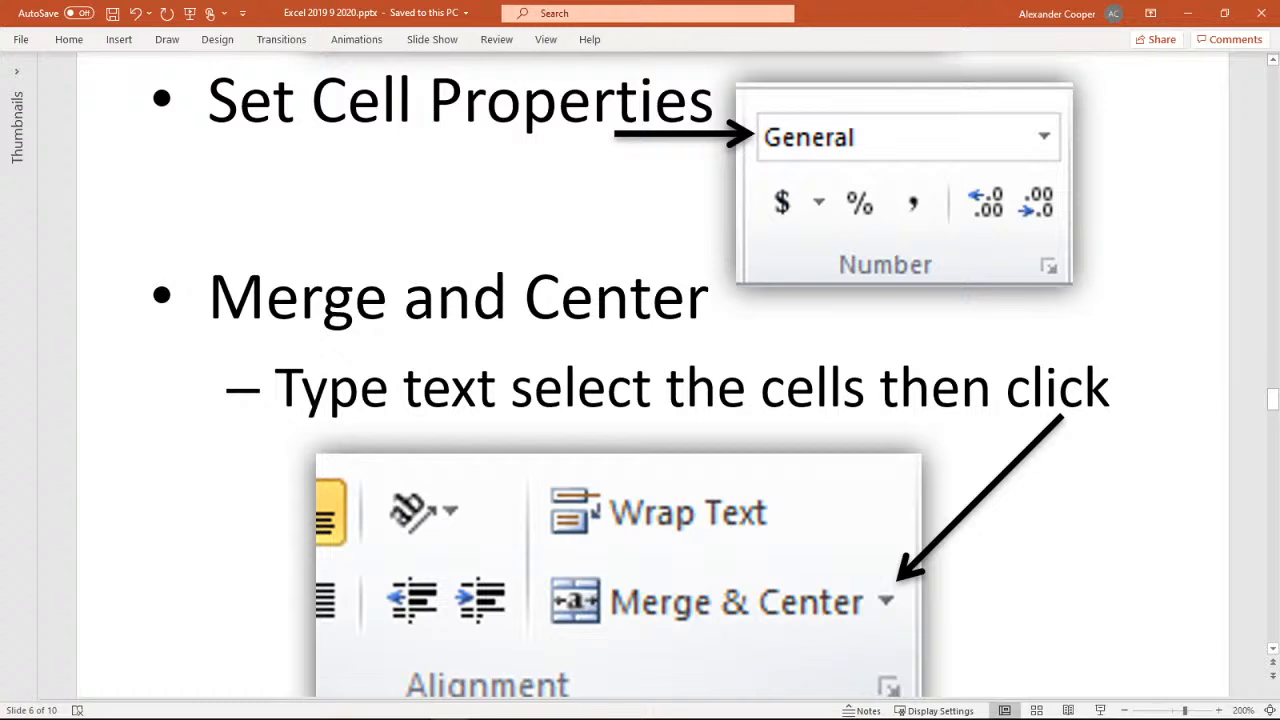
scroll(657, 440, down, 5)
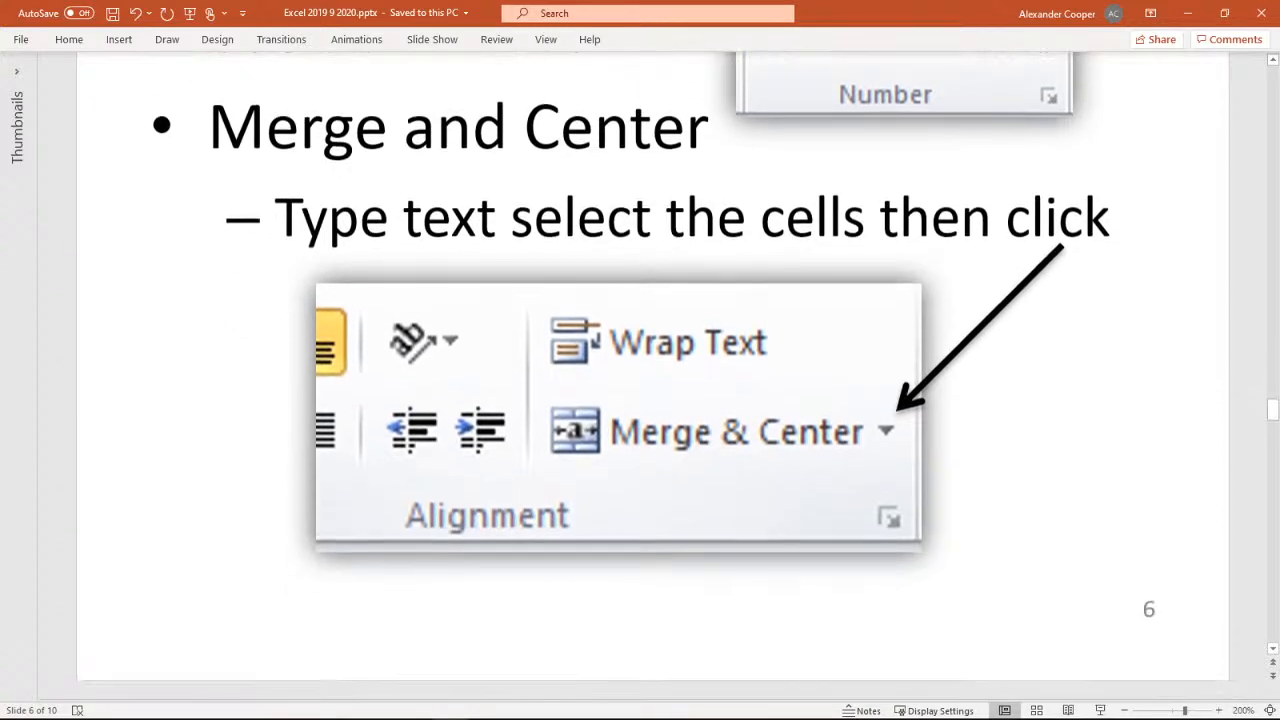
scroll(657, 440, down, 1)
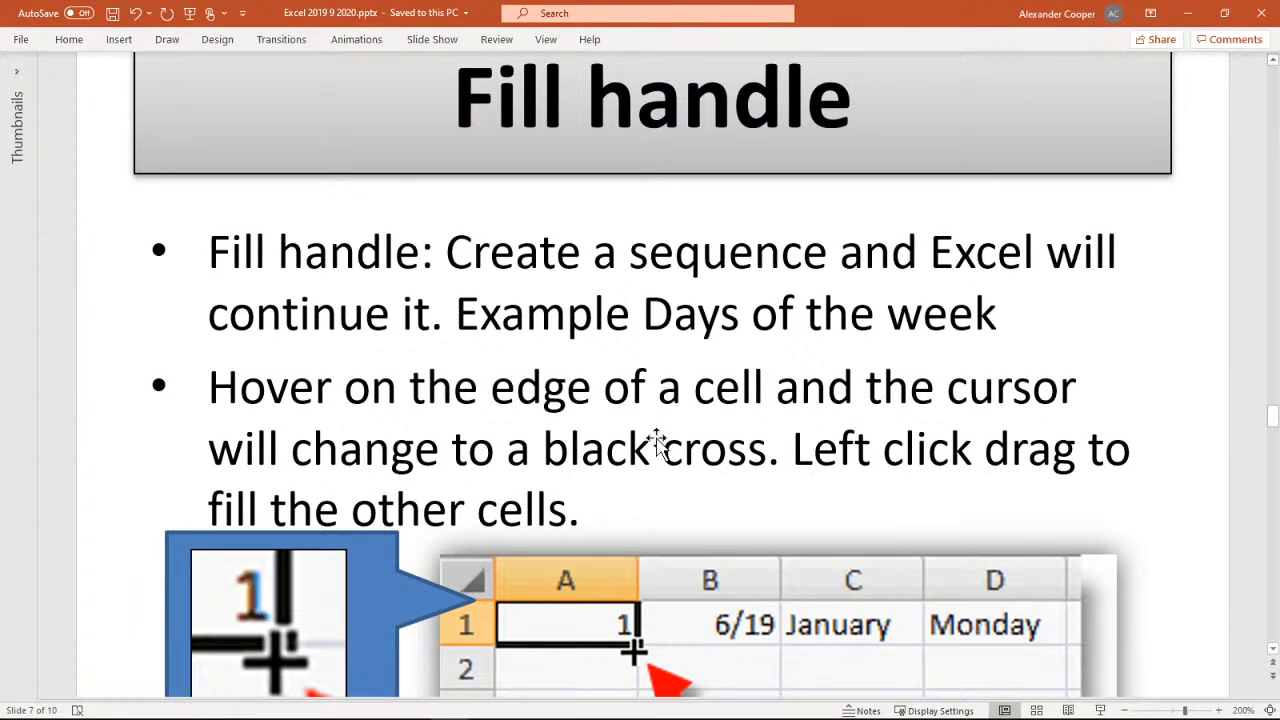
scroll(653, 375, down, 3)
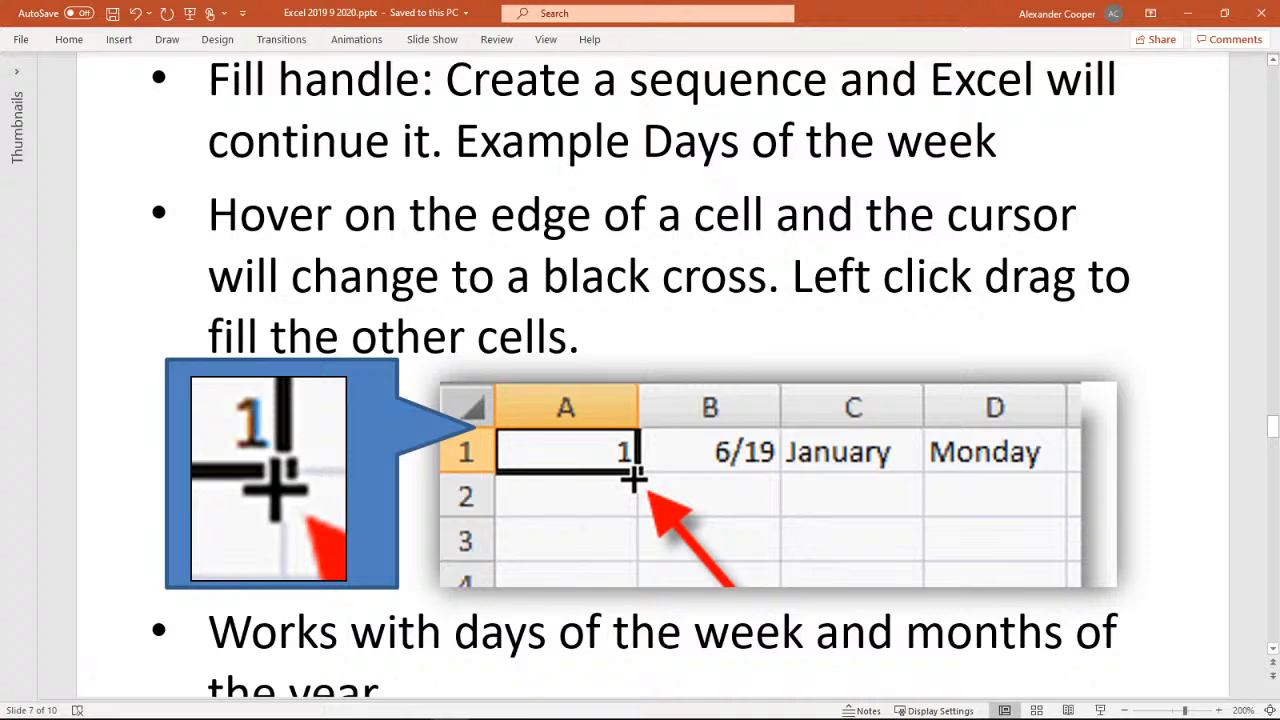
key(alt+Tab)
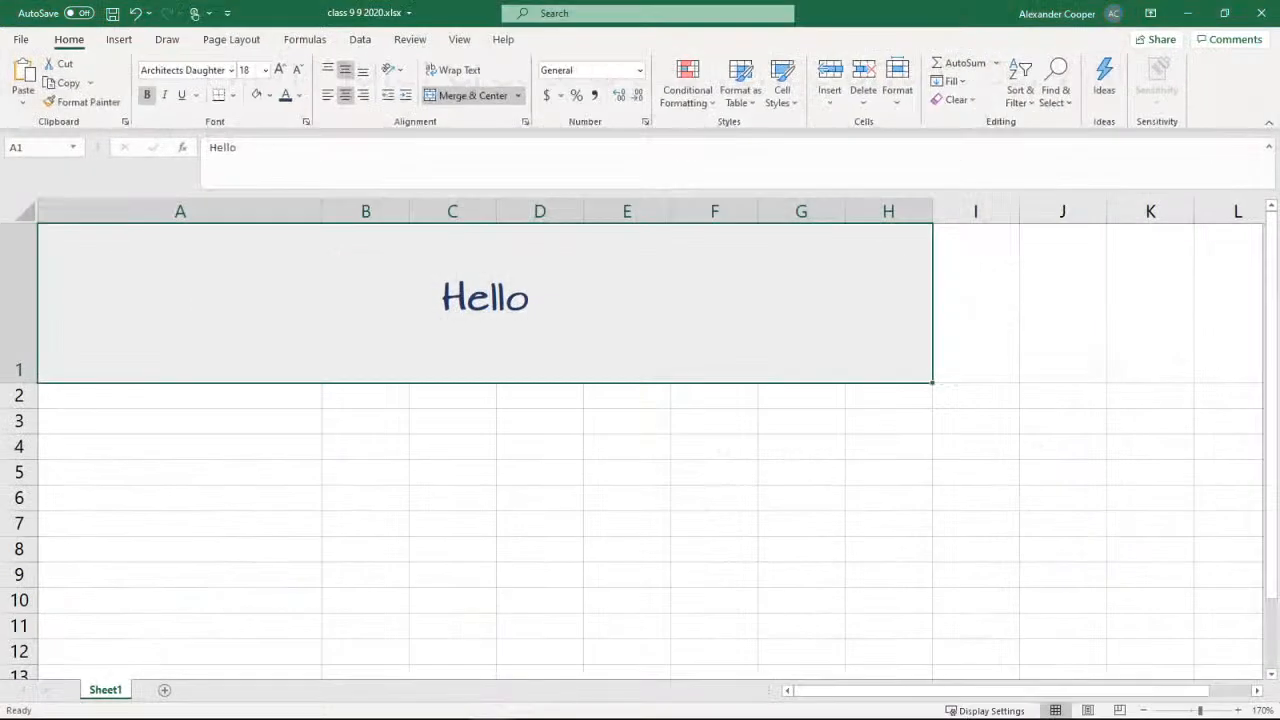
Narrow column A, and fill row 2 with the days of the week from Monday in A2 through Sunday in G2
click(137, 408)
drag(328, 215, 163, 211)
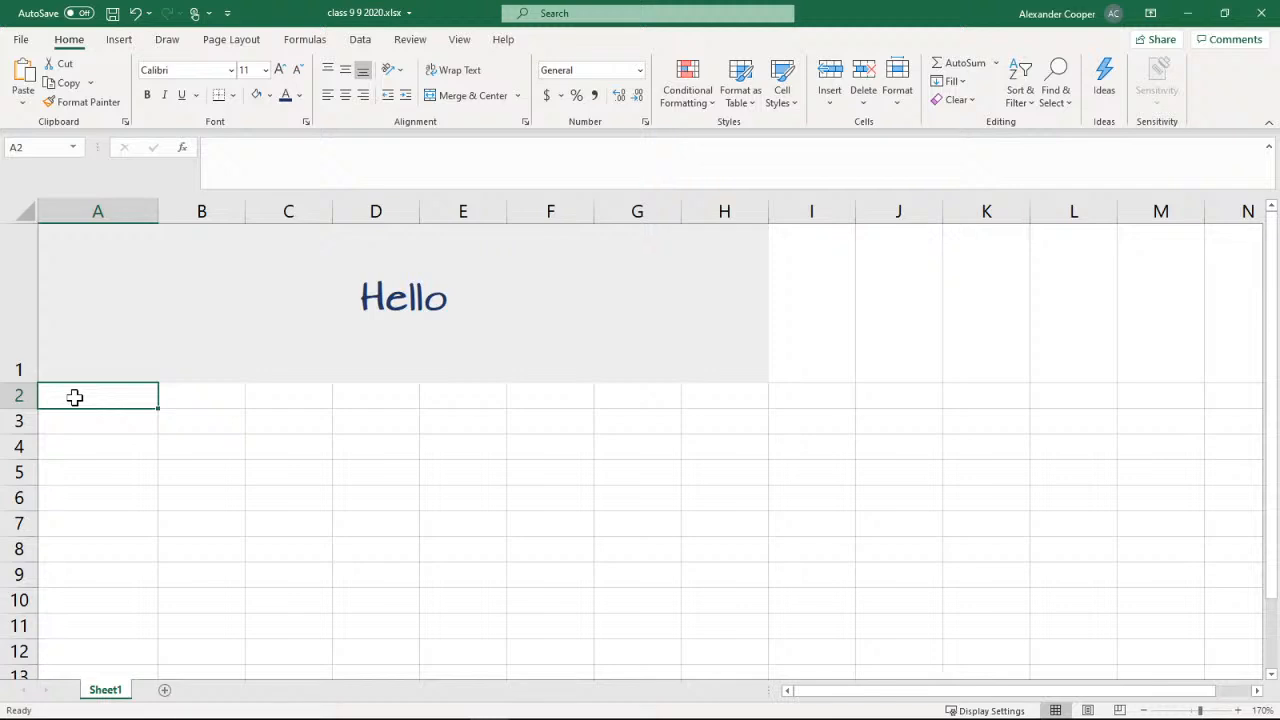
text(M)
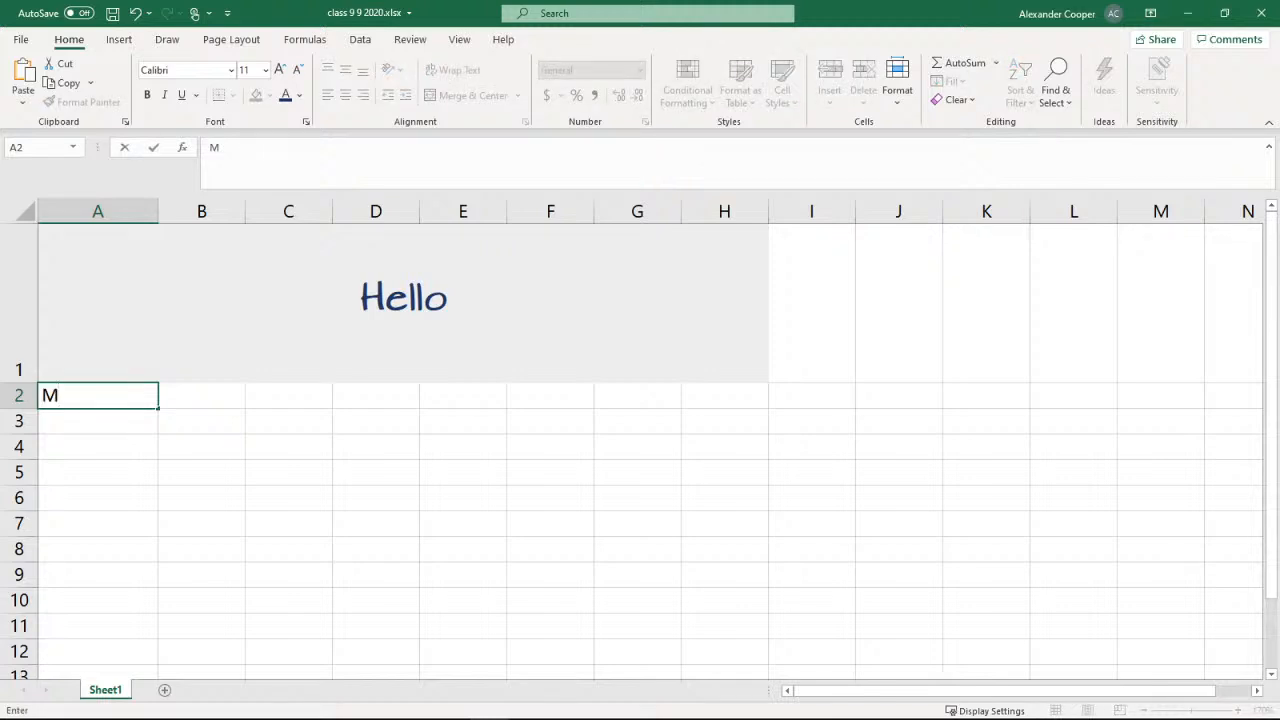
text(onday)
drag(161, 411, 293, 405)
drag(354, 404, 732, 403)
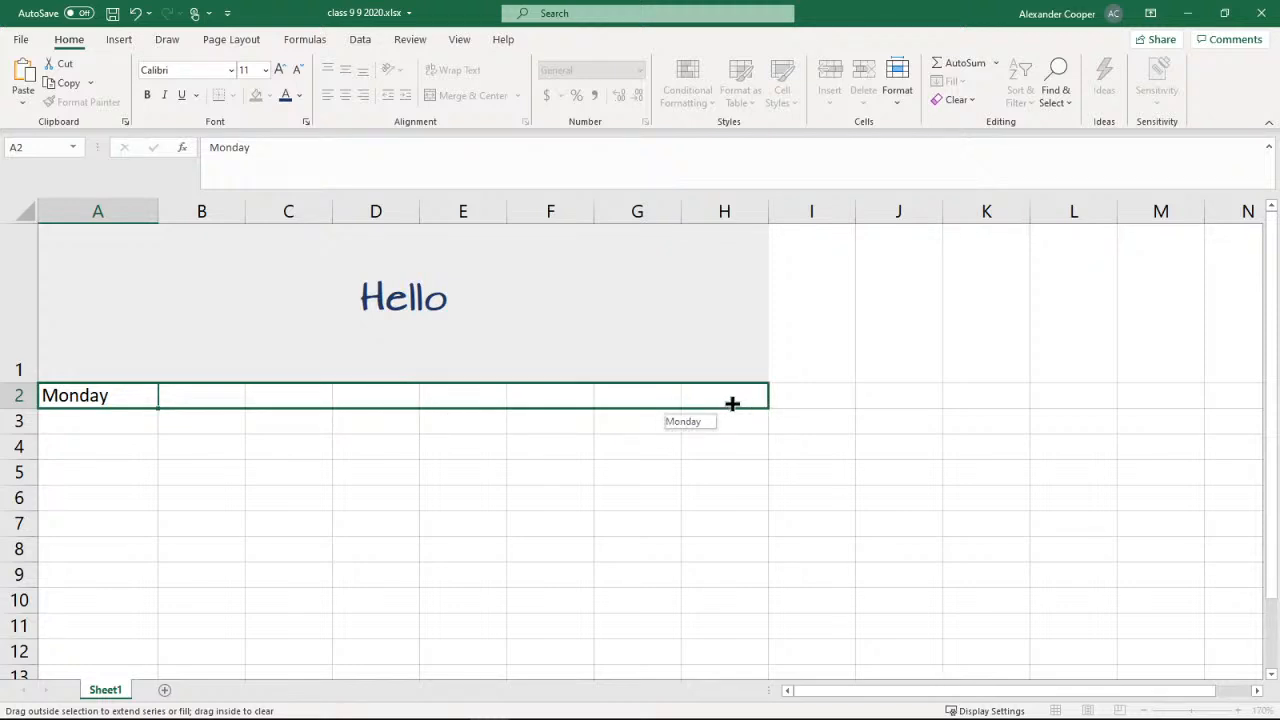
drag(732, 403, 686, 403)
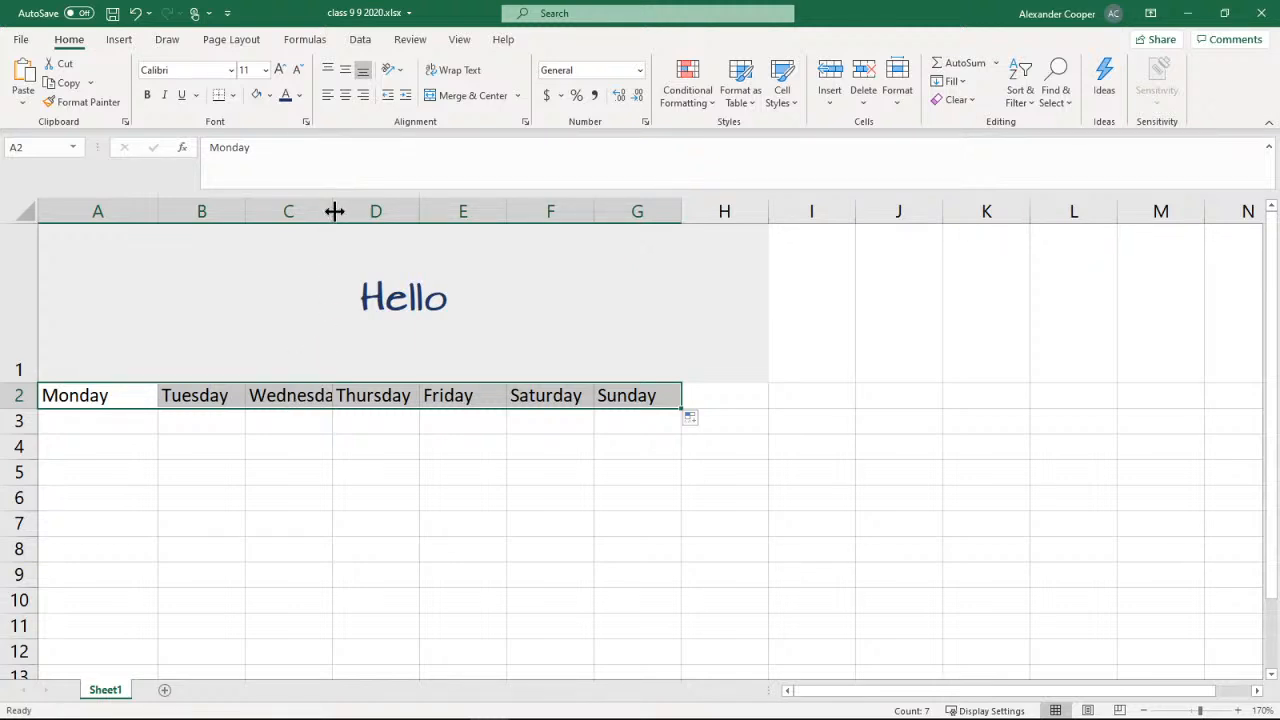
Adjust the widths of columns A through G to fit the weekday names in row 2
drag(333, 211, 377, 211)
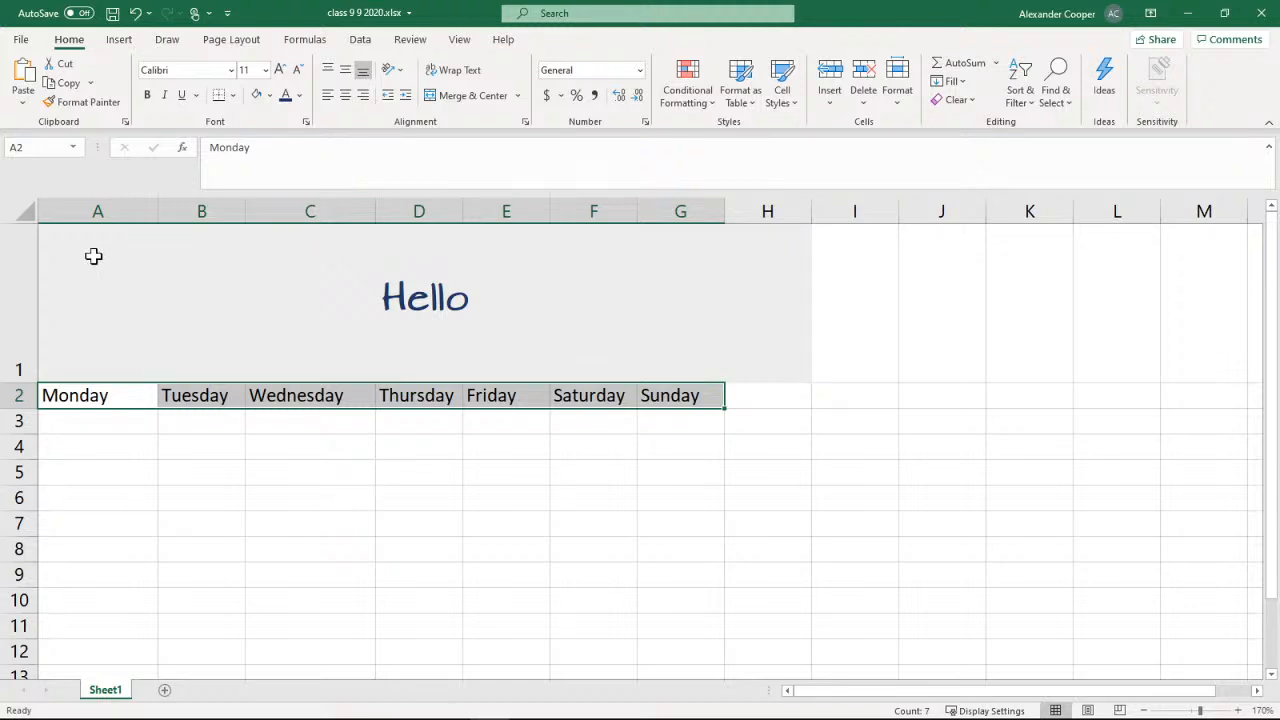
double_click(162, 212)
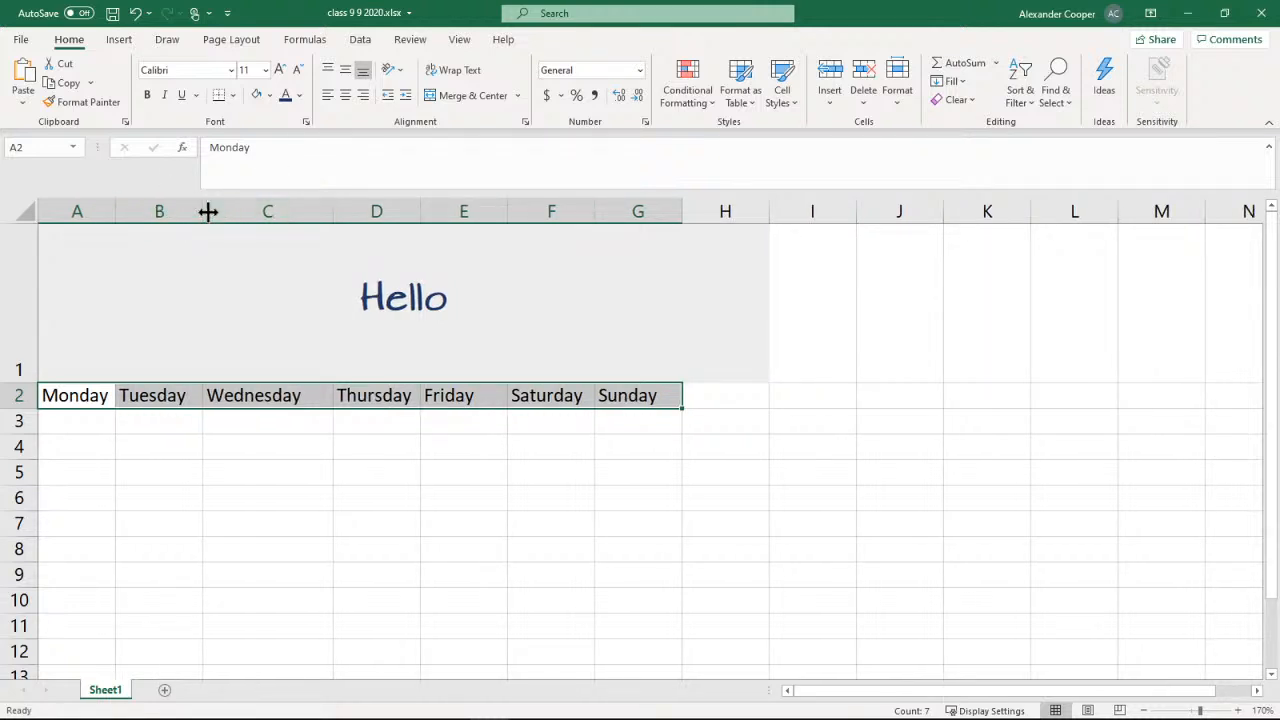
double_click(208, 212)
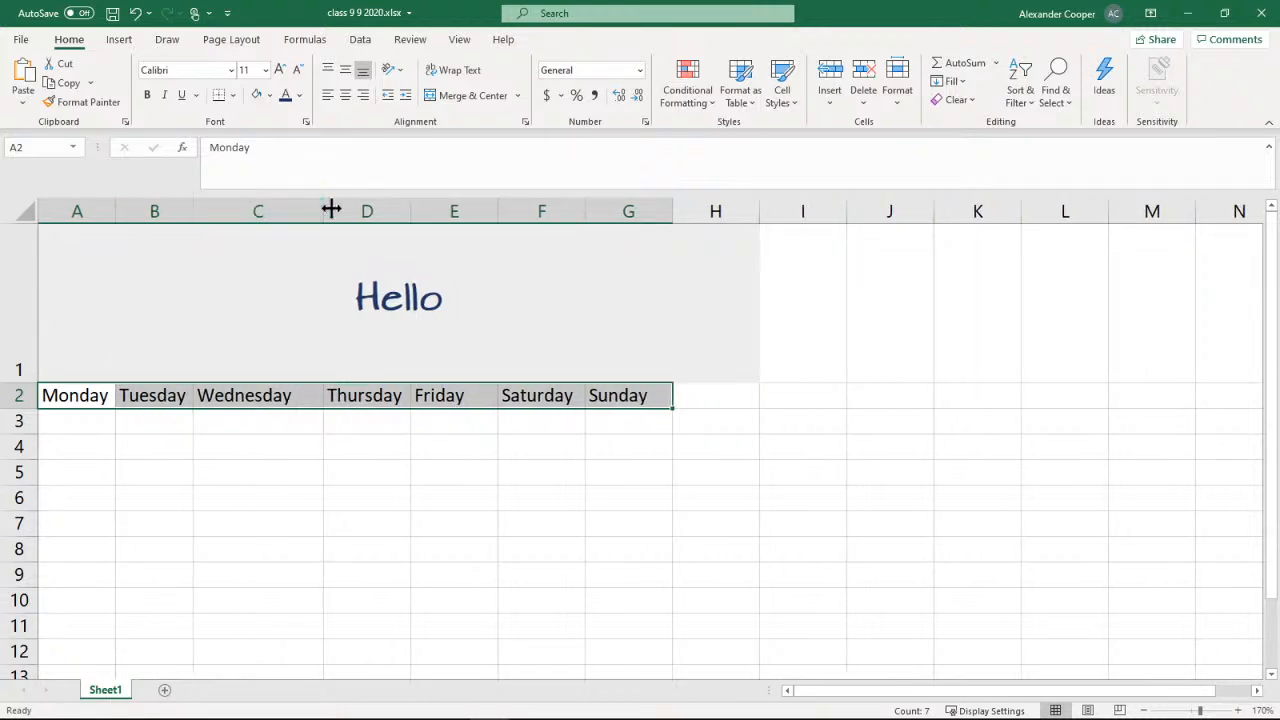
double_click(328, 209)
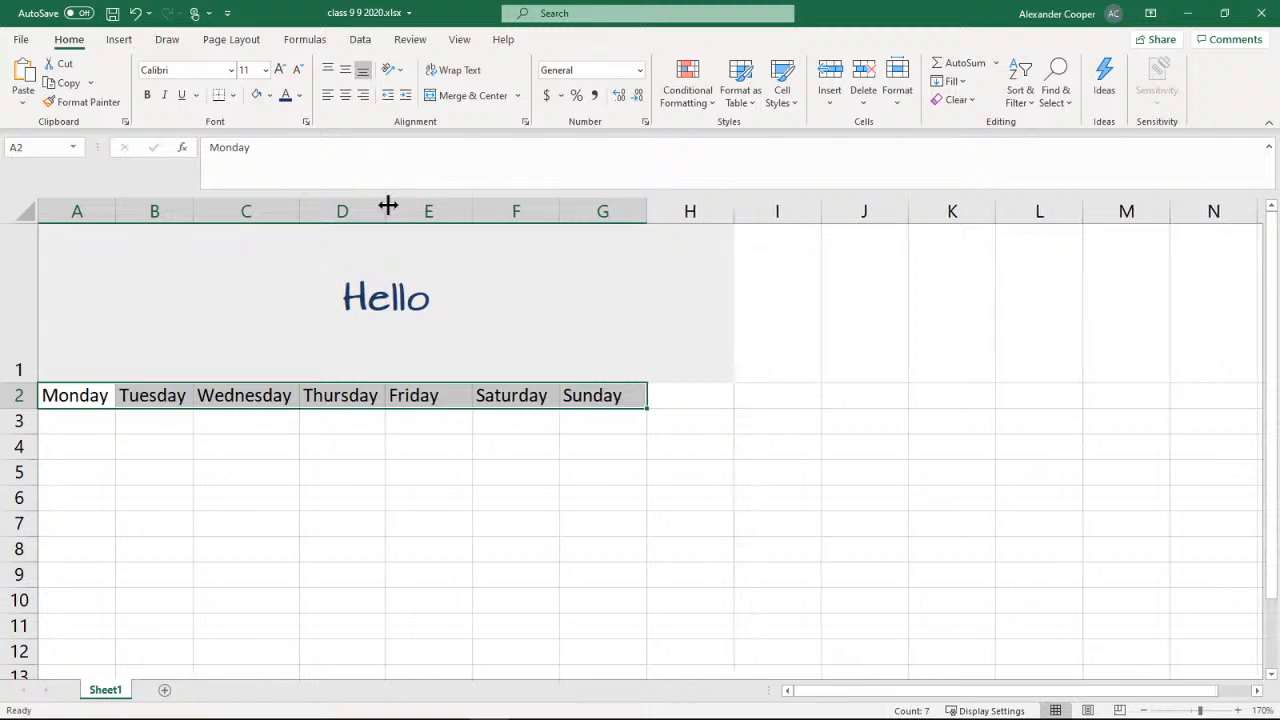
double_click(471, 209)
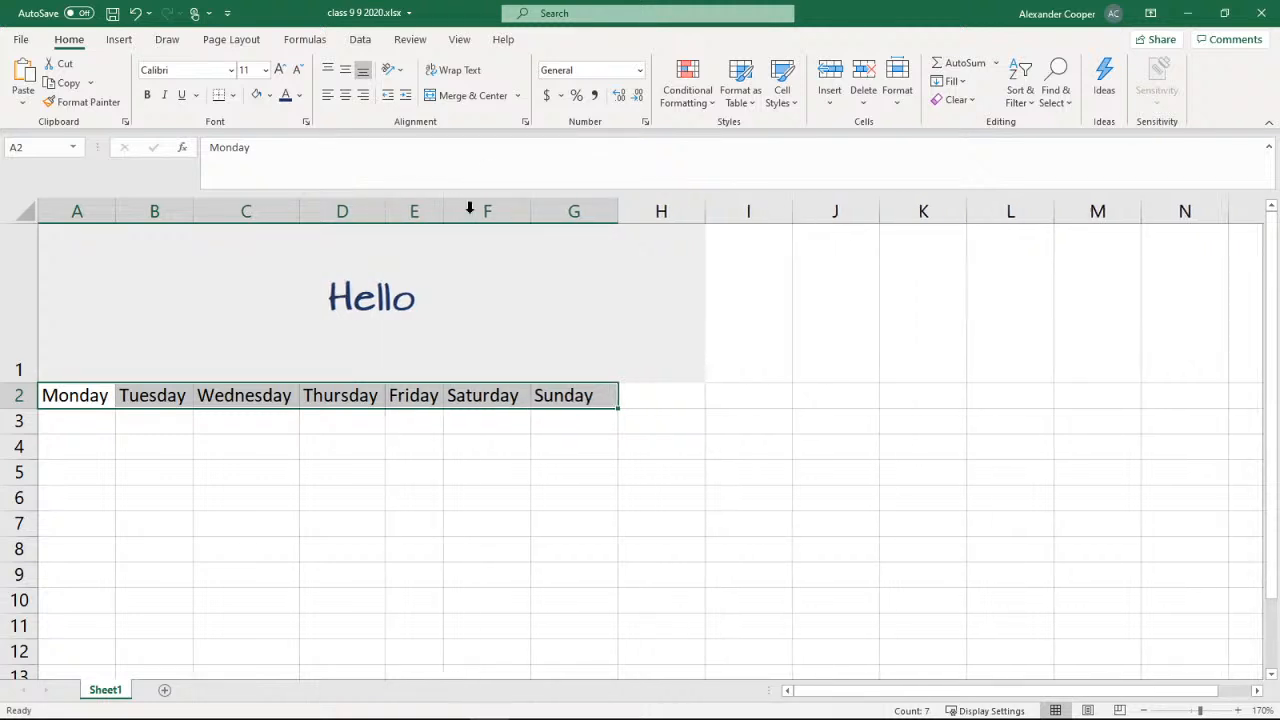
double_click(531, 210)
double_click(606, 207)
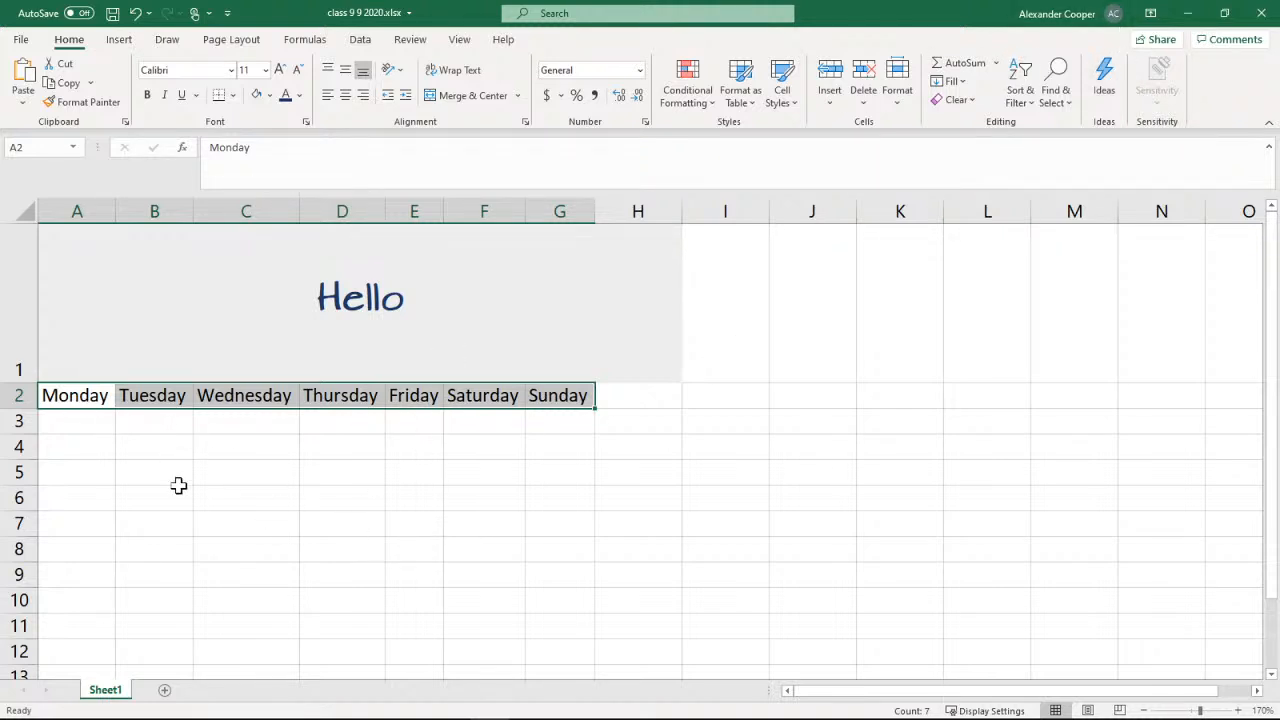
Enter January in cell A3 and fill the months across the row through August in H3
click(95, 427)
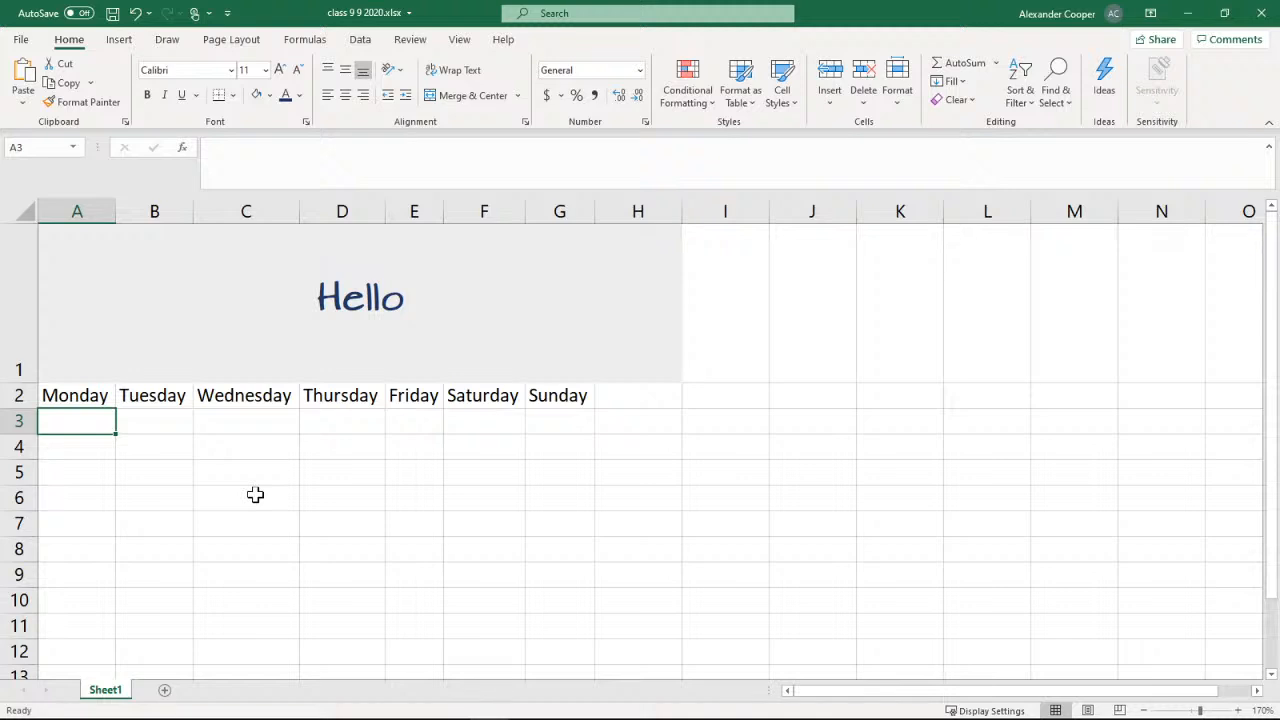
text(J)
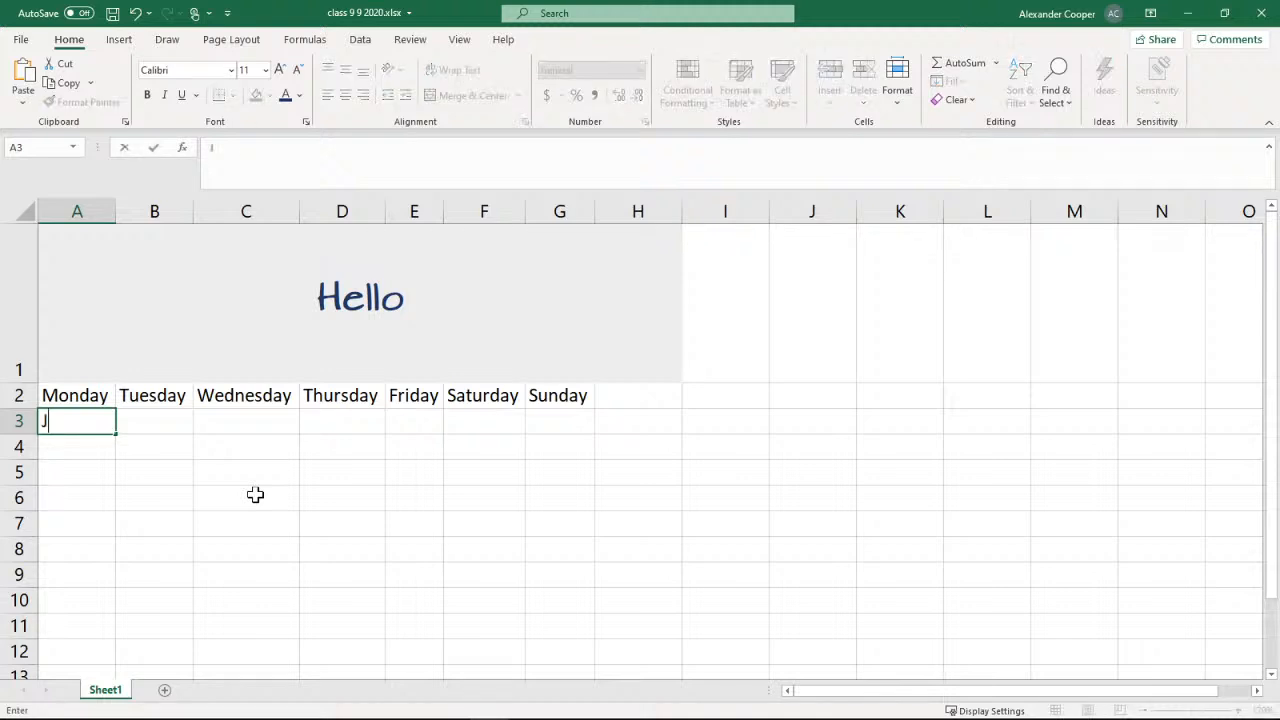
text(anuary)
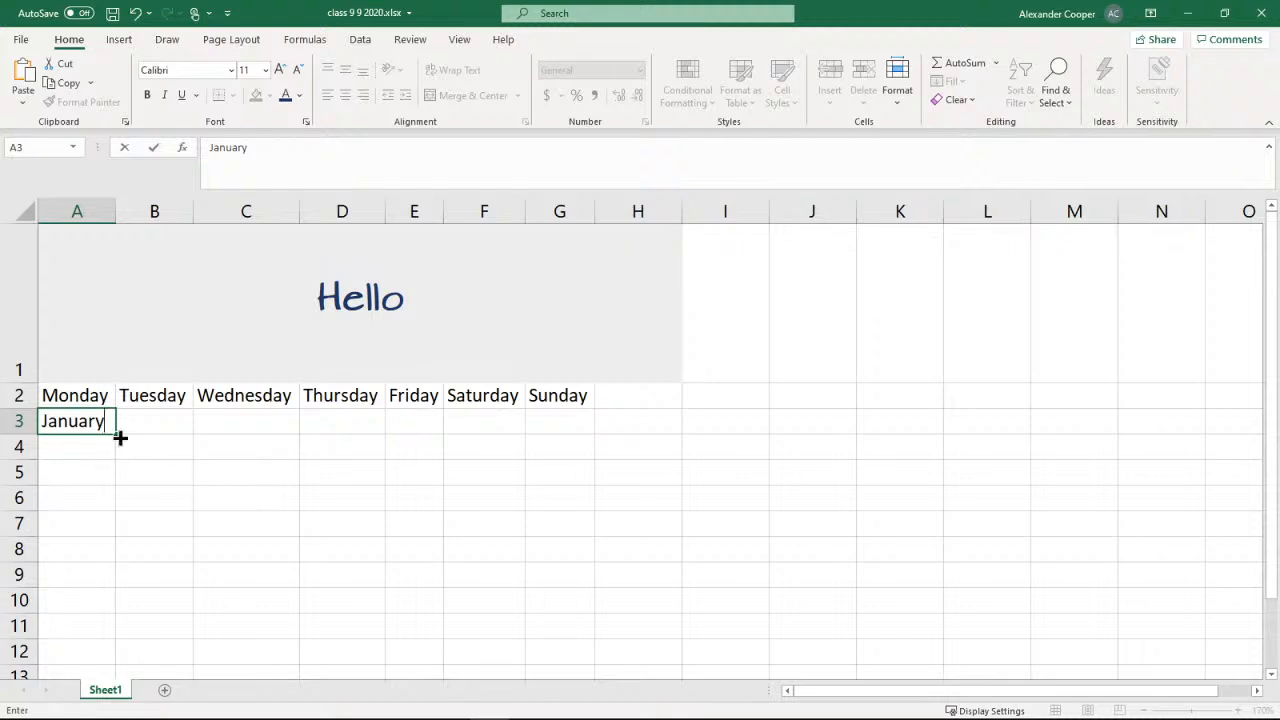
drag(120, 437, 646, 423)
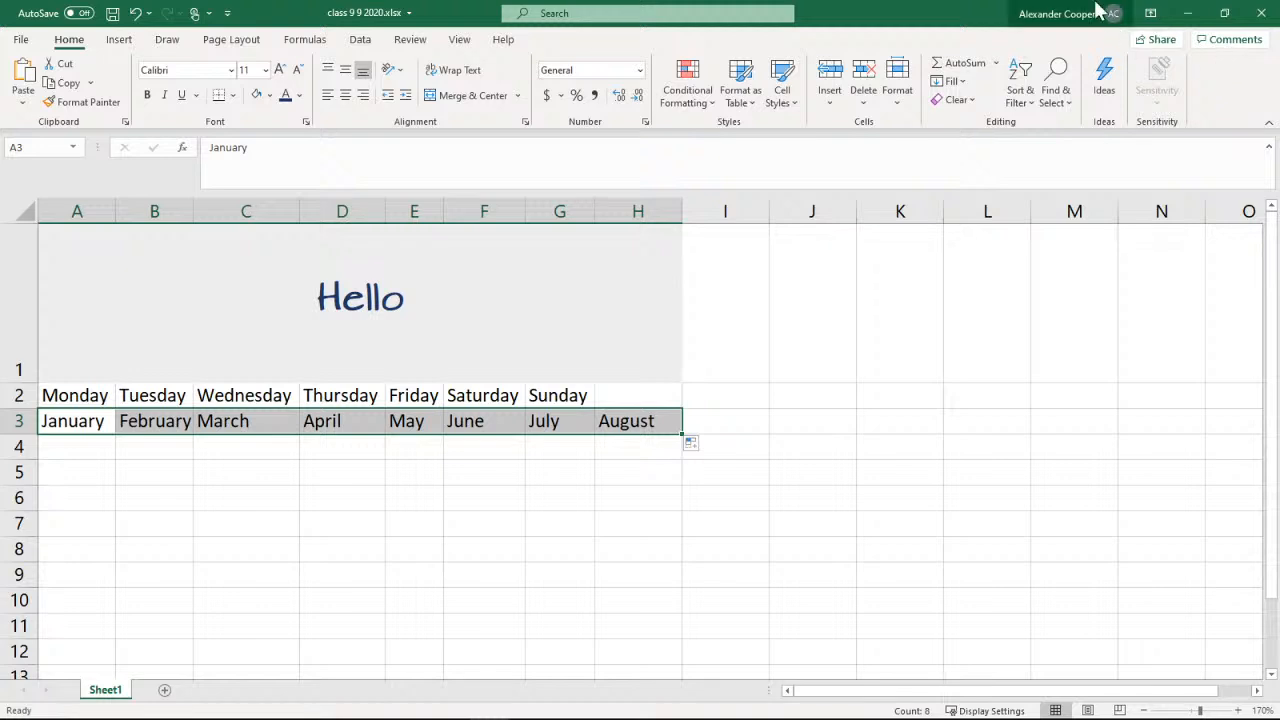
Enter 1 in cell A4 and extend it with the fill handle across to H4
click(86, 455)
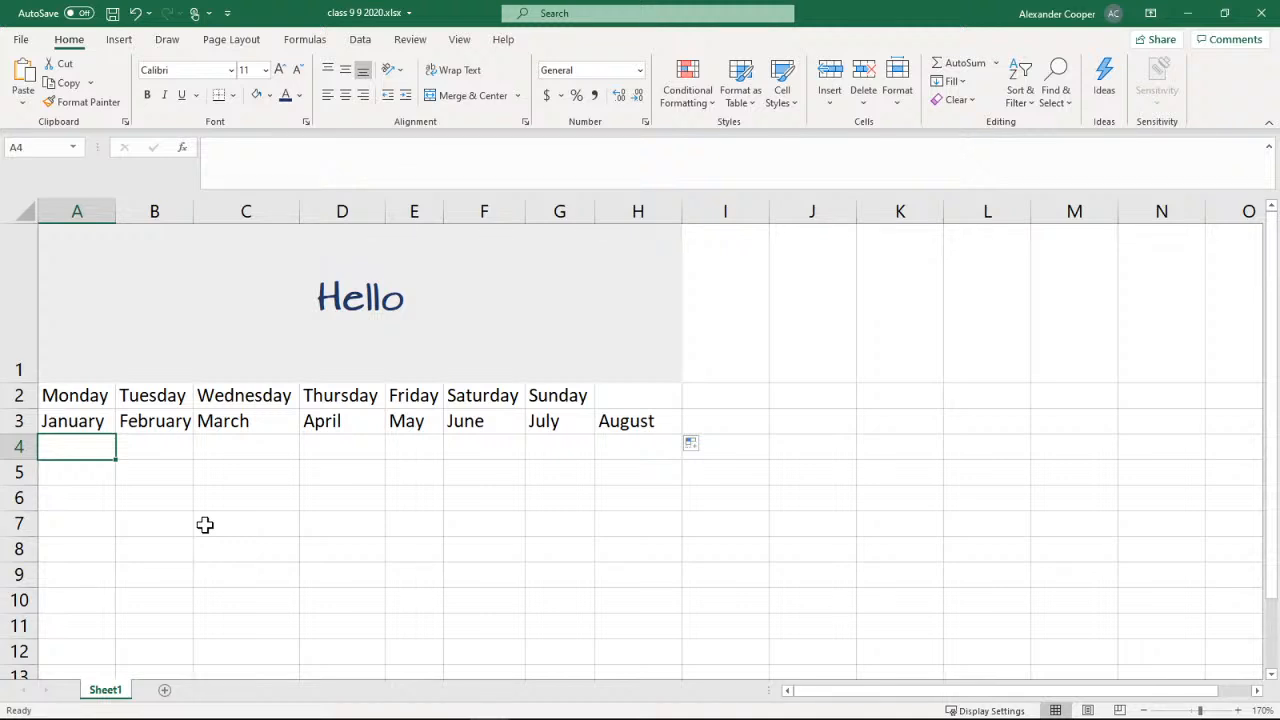
text(4)
key(BackSpace)
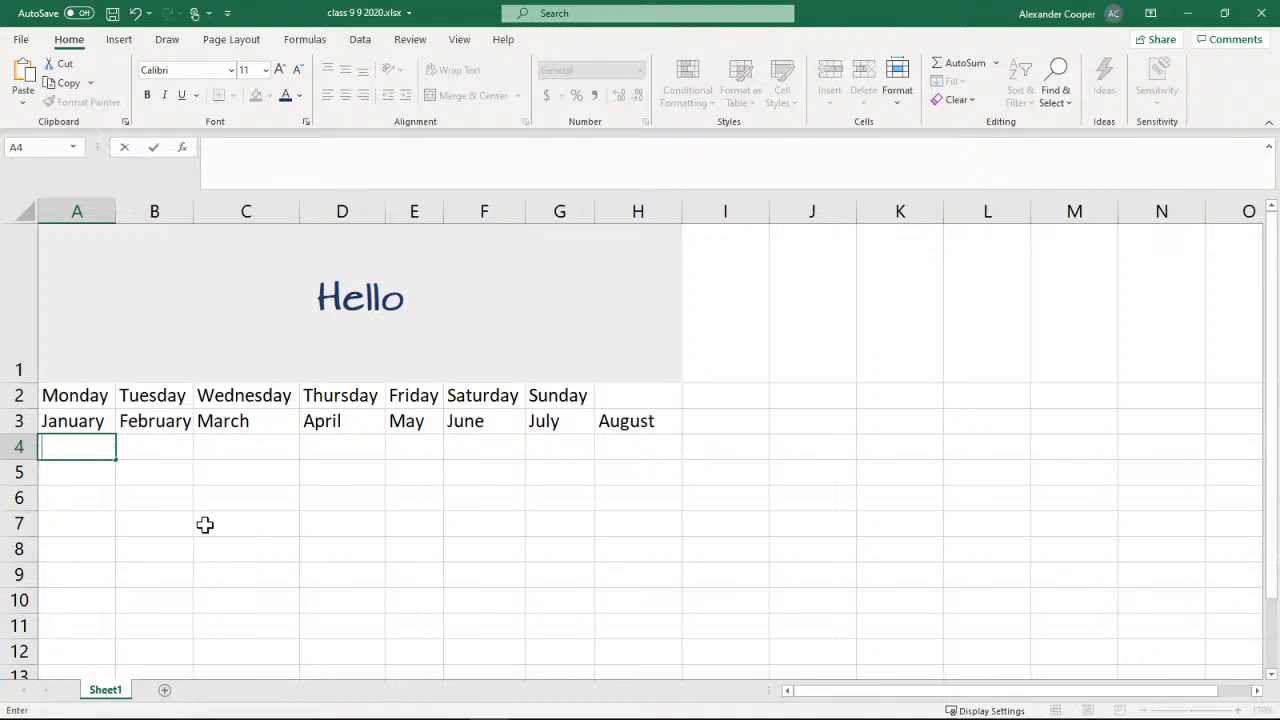
text(1)
drag(117, 460, 646, 449)
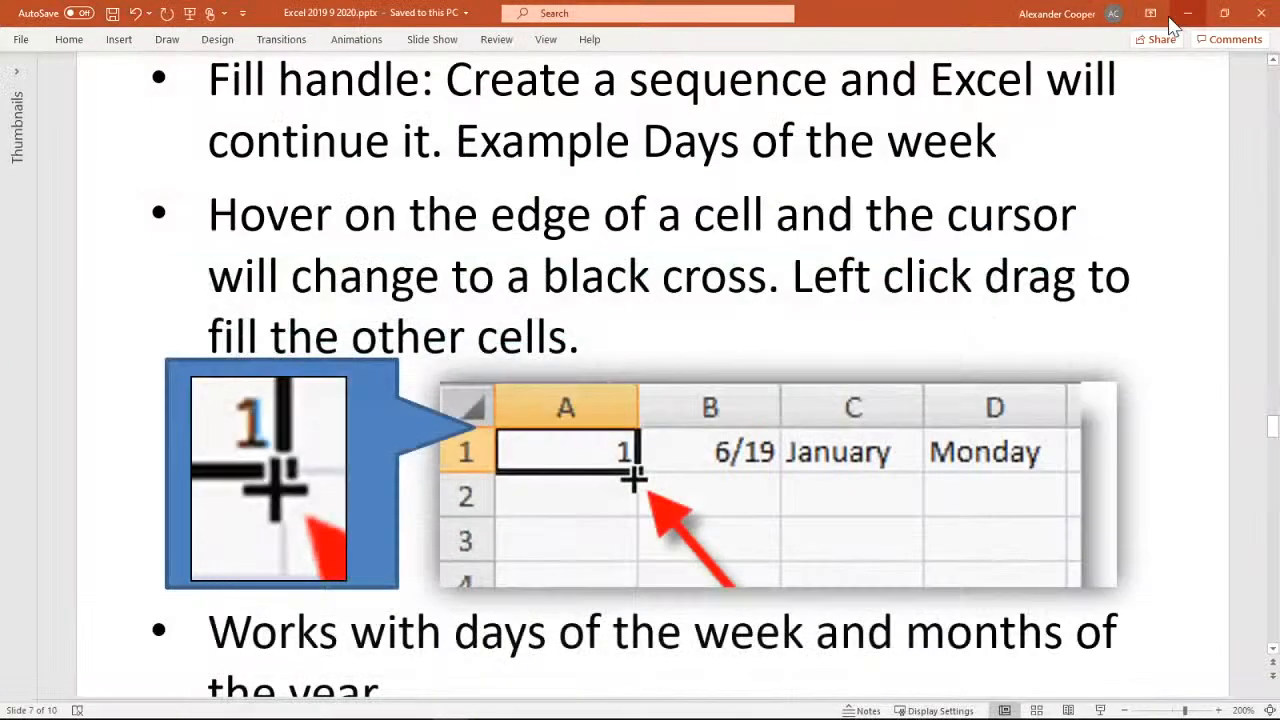
Recheck the fill handle example and the note on days and months in the PowerPoint slides, and switch back to Excel
click(1186, 13)
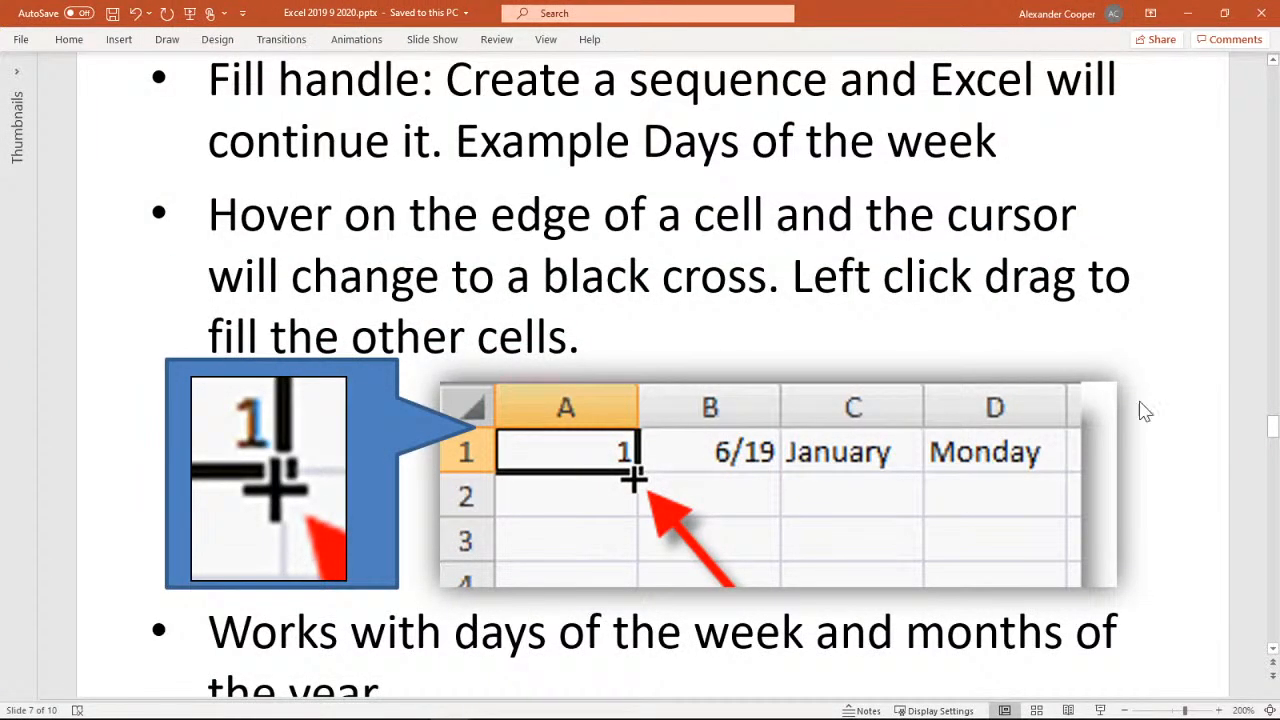
scroll(1171, 357, down, 2)
scroll(1174, 358, down, 3)
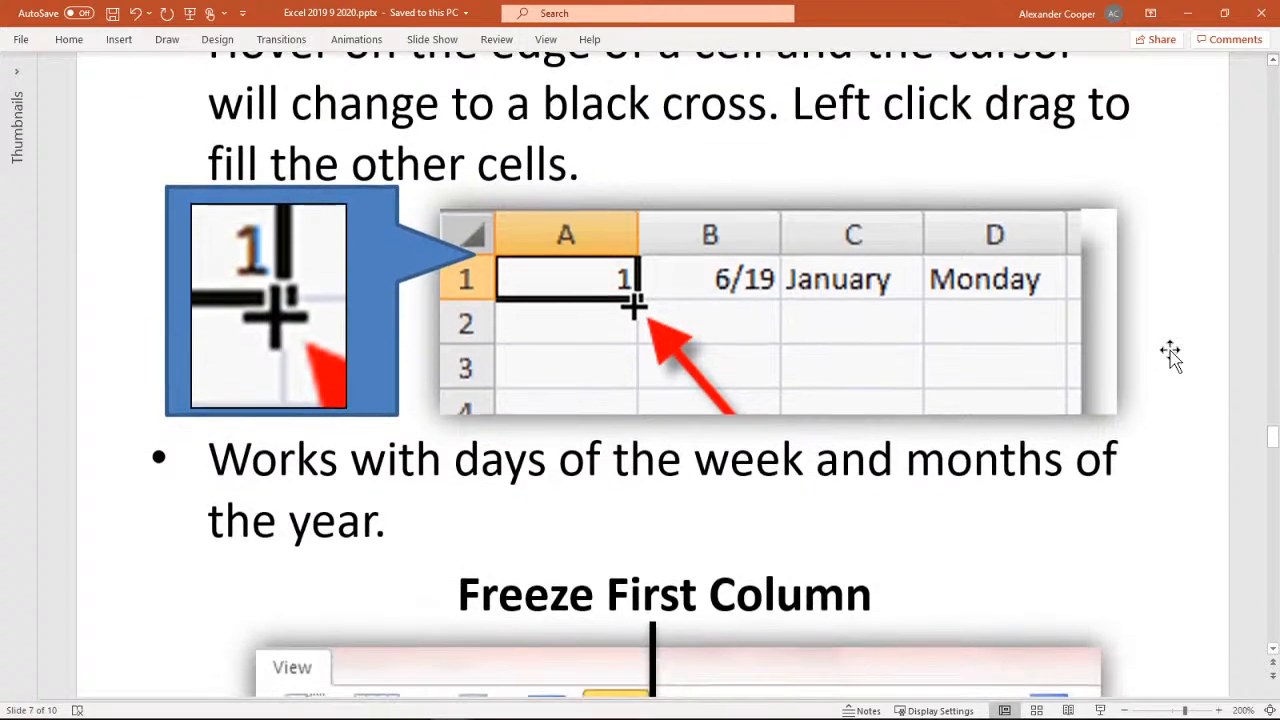
scroll(1172, 356, up, 4)
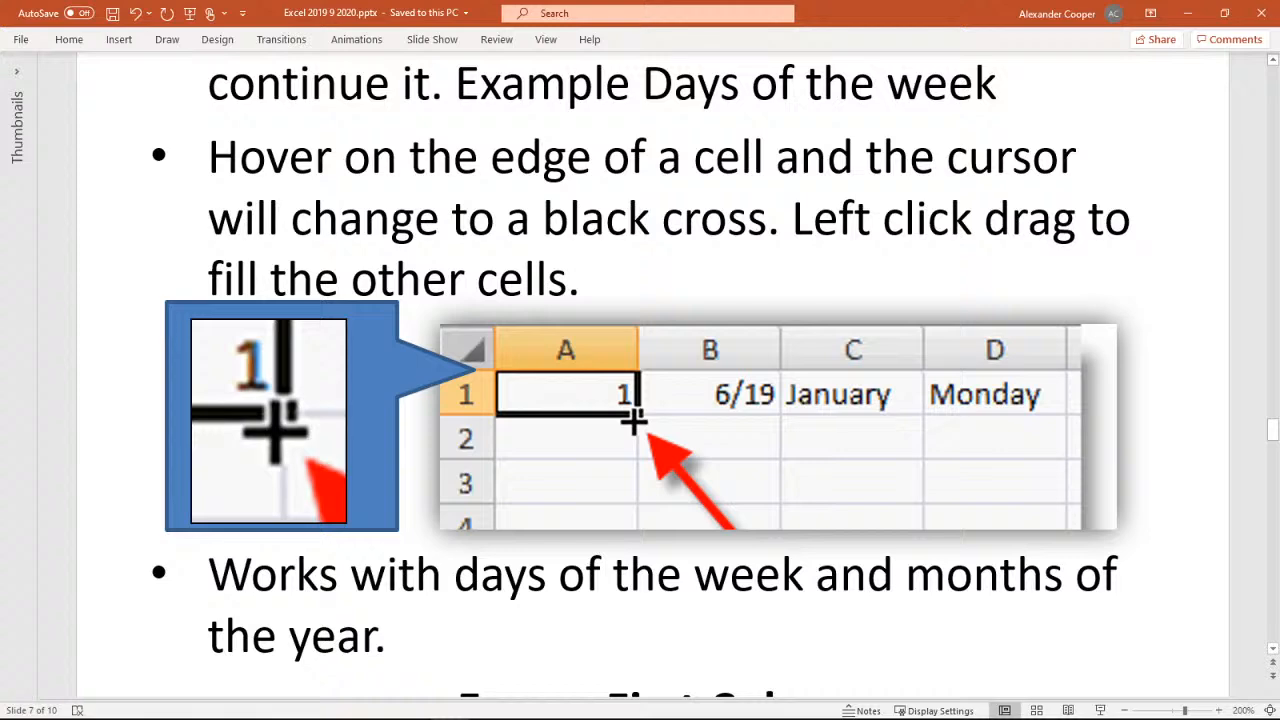
key(alt+Tab)
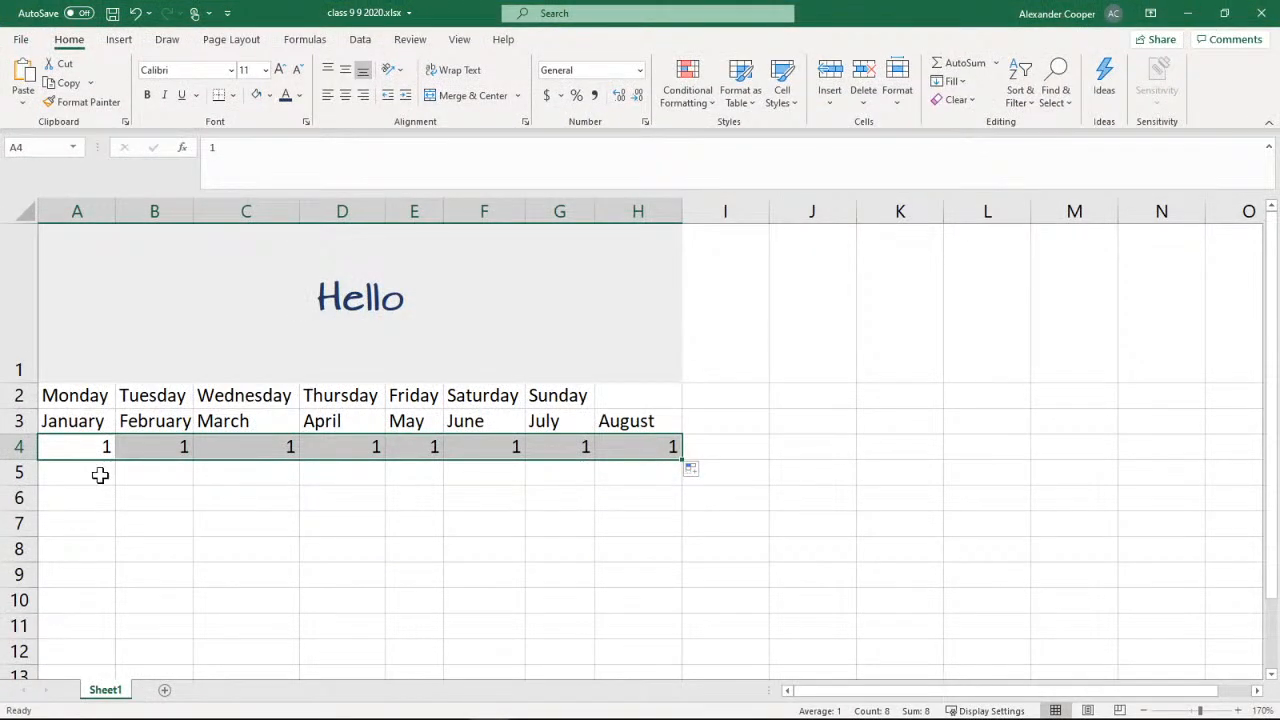
Enter 2 in cell A5 and extend it with the fill handle across to H5
click(101, 473)
text(2)
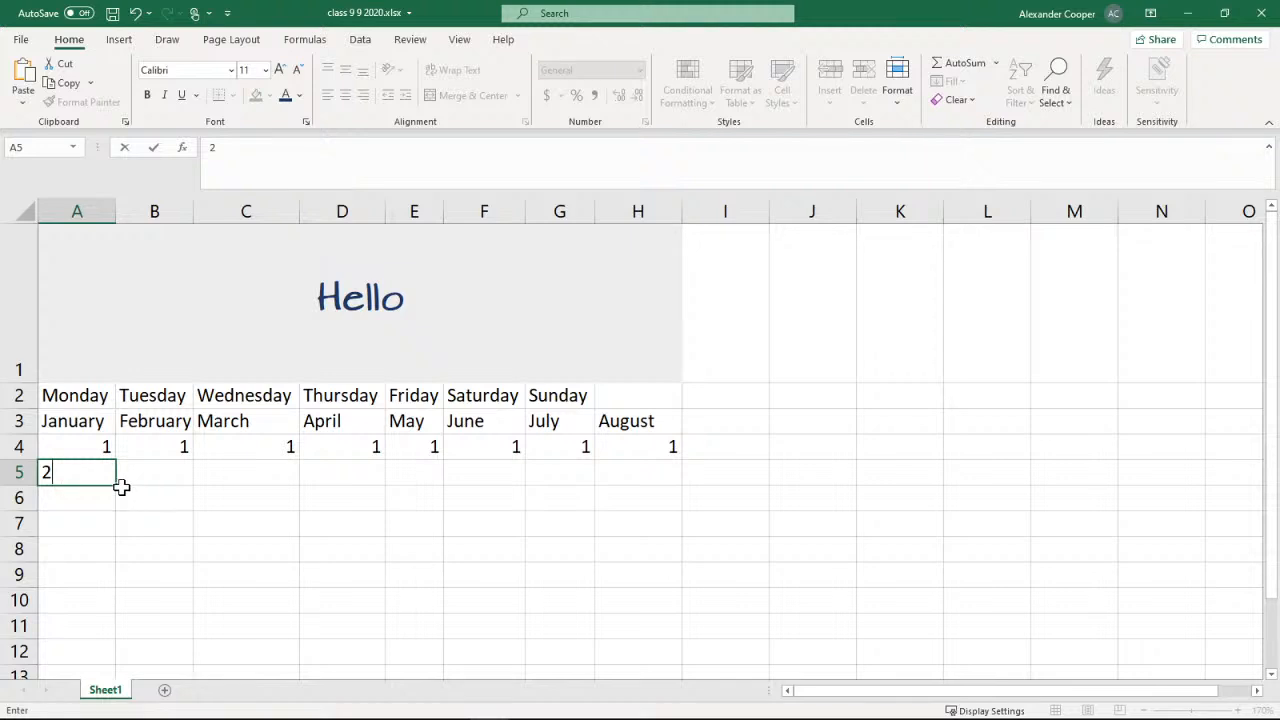
drag(119, 486, 680, 476)
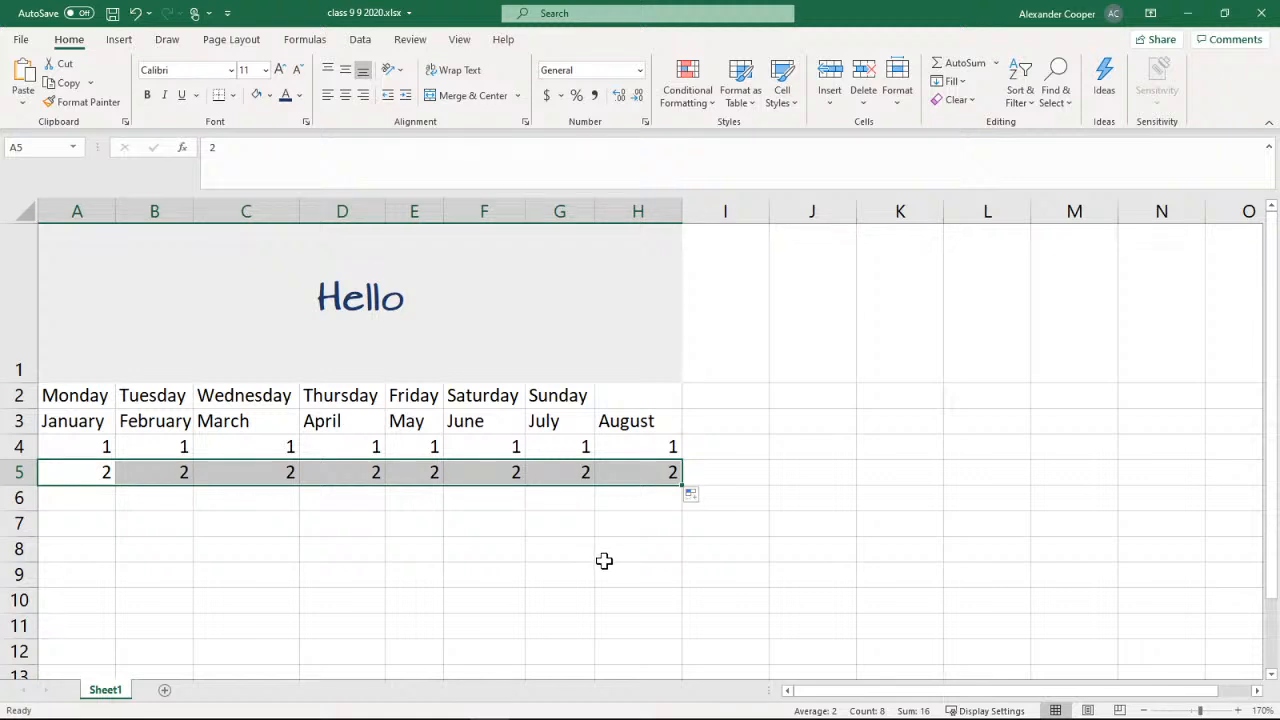
click(143, 540)
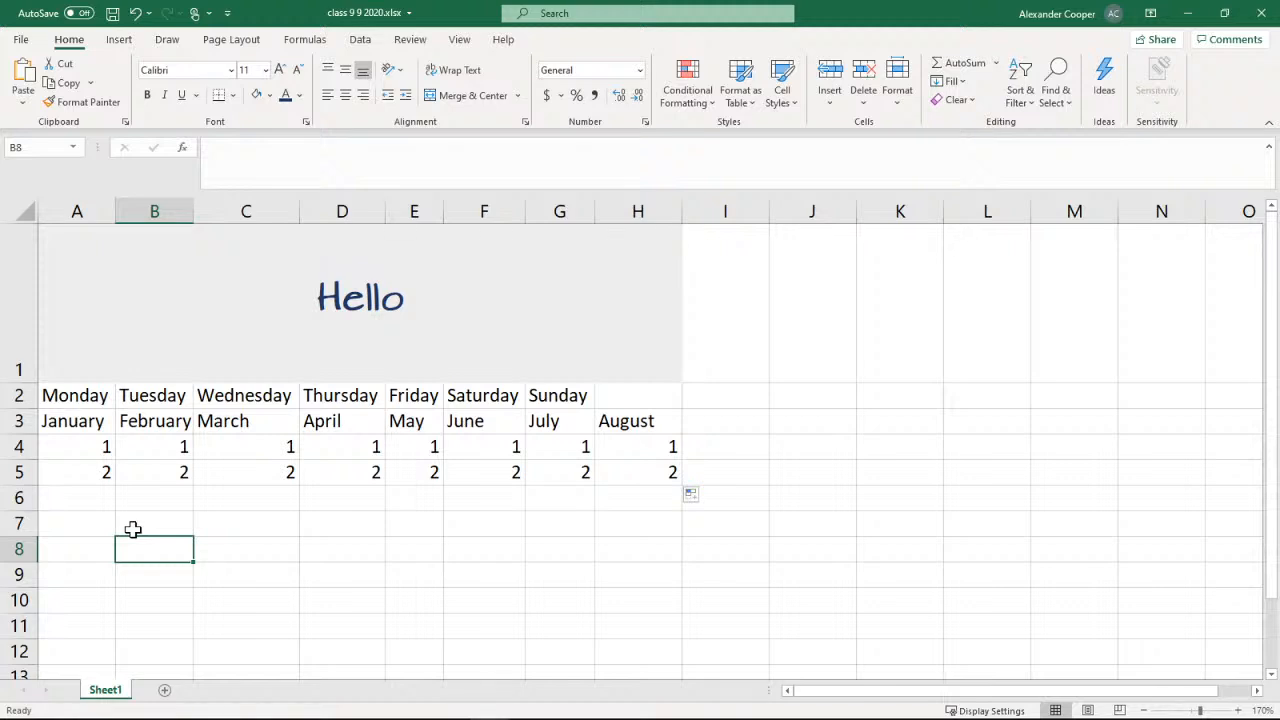
Enter 2 in A6 and 4 in B6, and extend both cells as a sequence across to H6
click(100, 500)
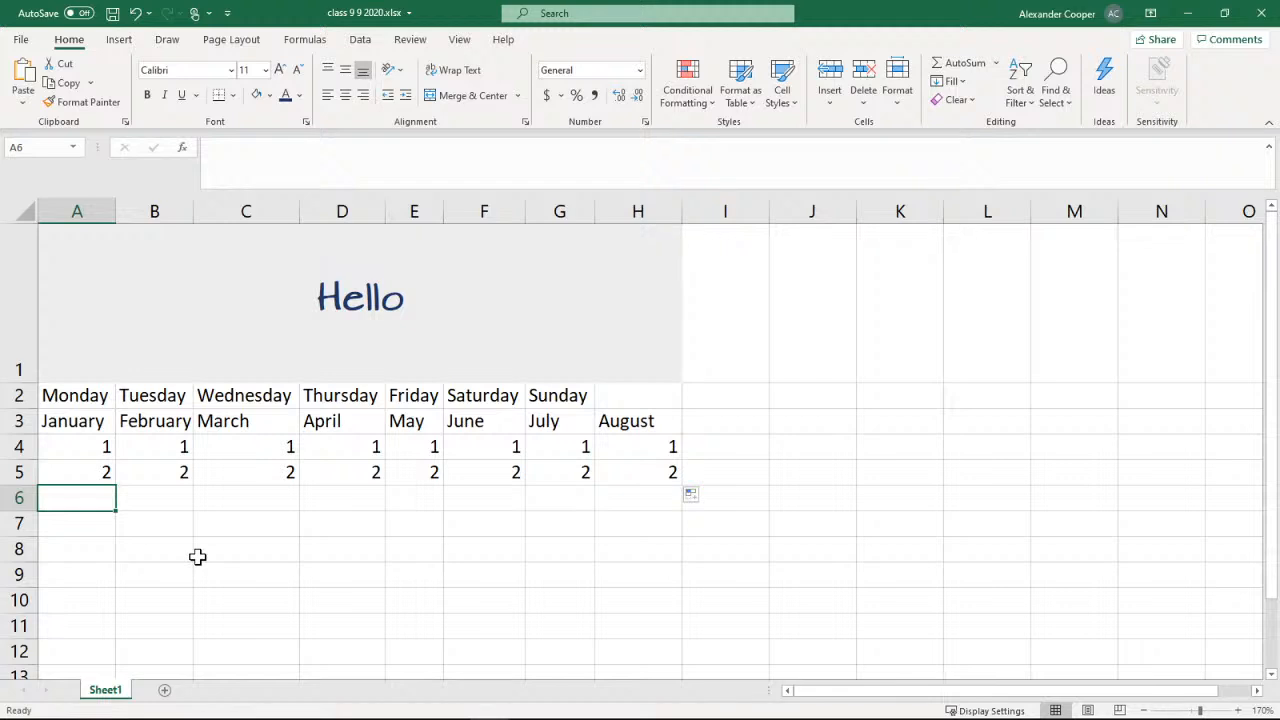
text(2)
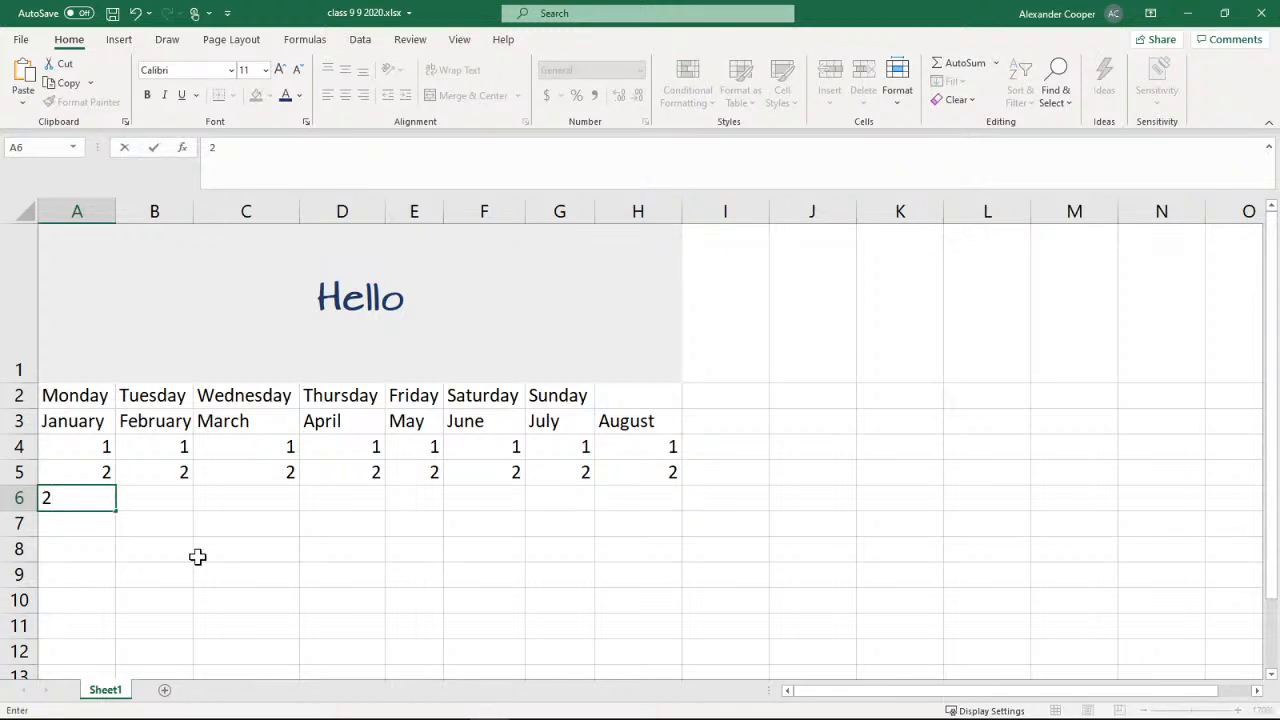
key(Tab)
text(4)
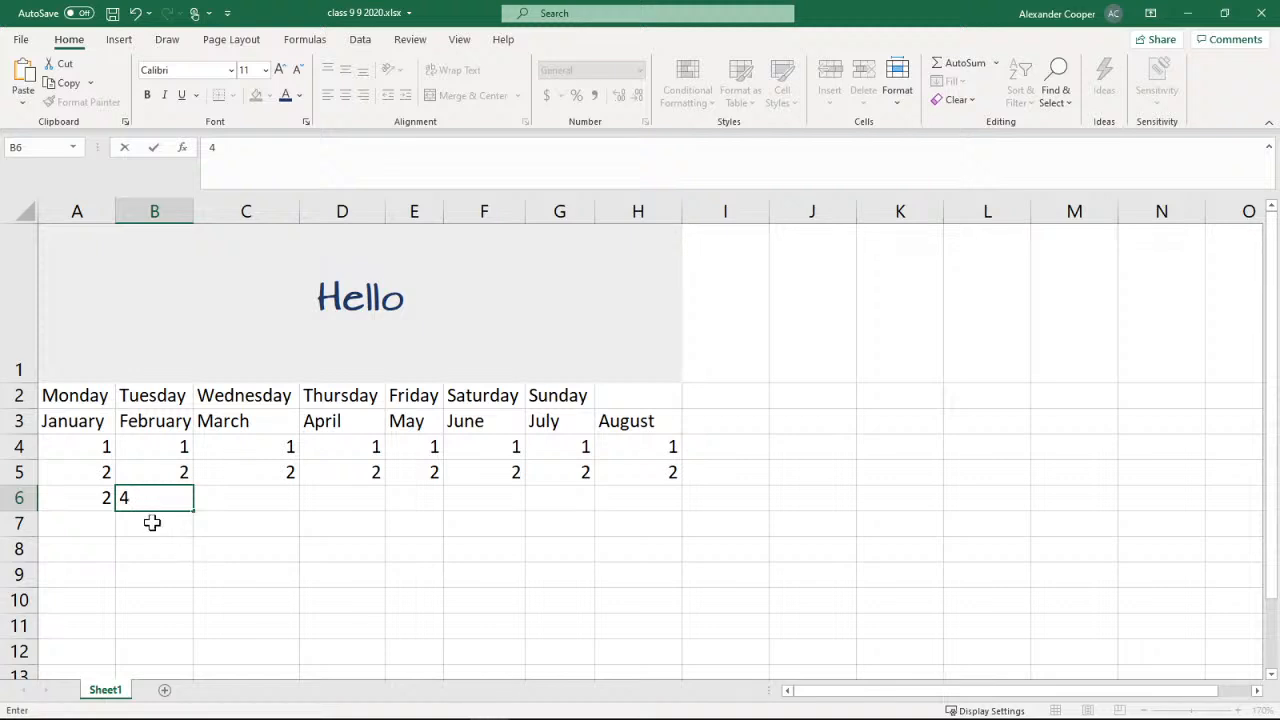
click(78, 502)
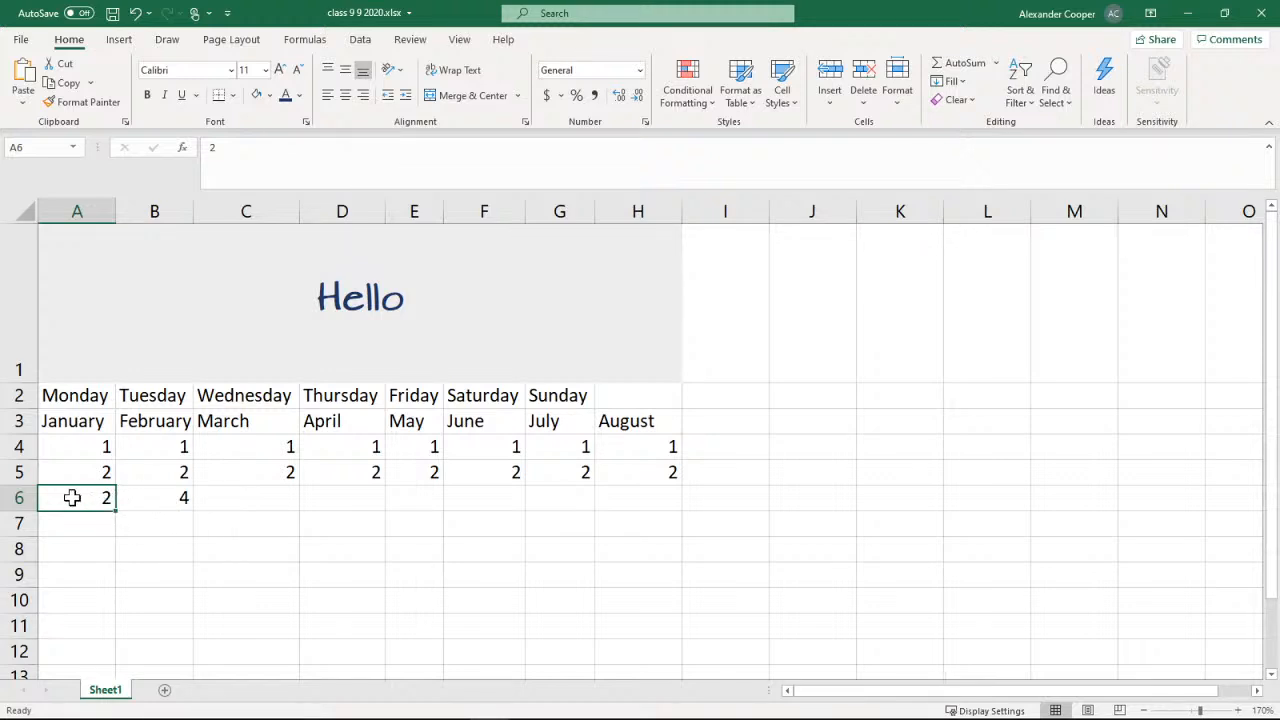
drag(103, 494, 140, 494)
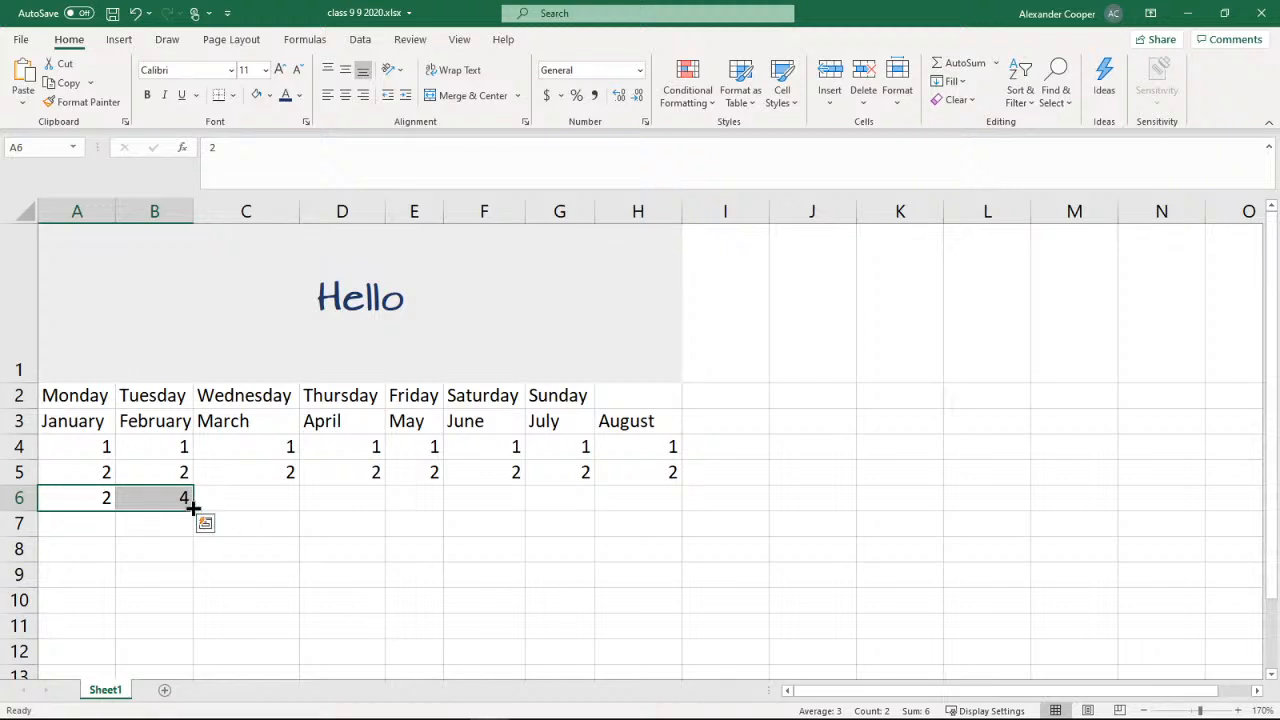
drag(193, 509, 666, 500)
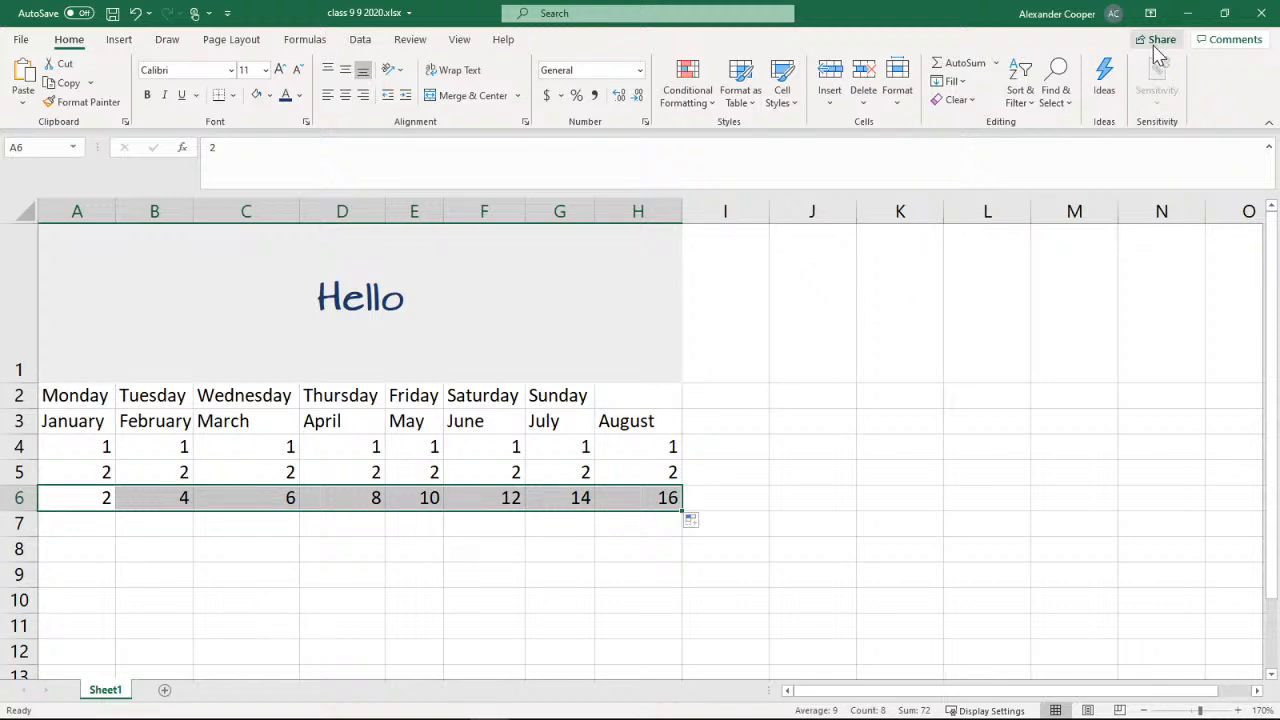
Save the workbook, read the Freeze First Column section of the PowerPoint slides, and switch back to Excel
click(112, 13)
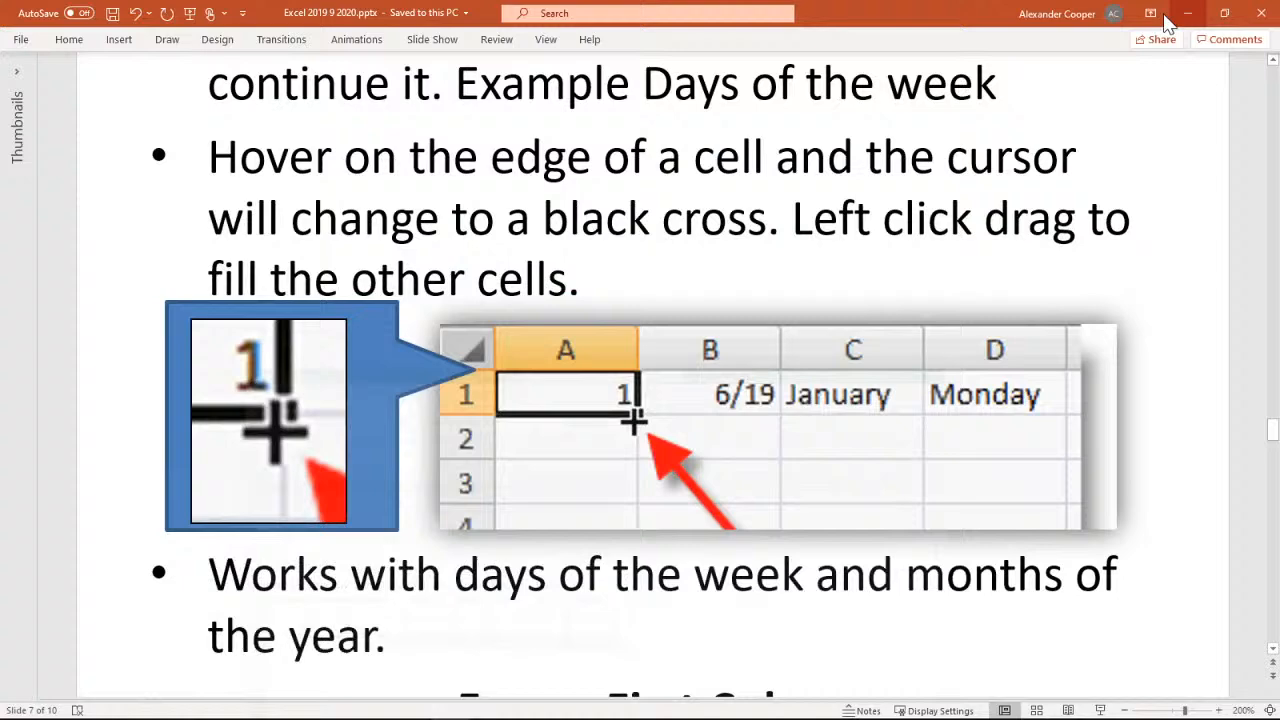
click(1187, 13)
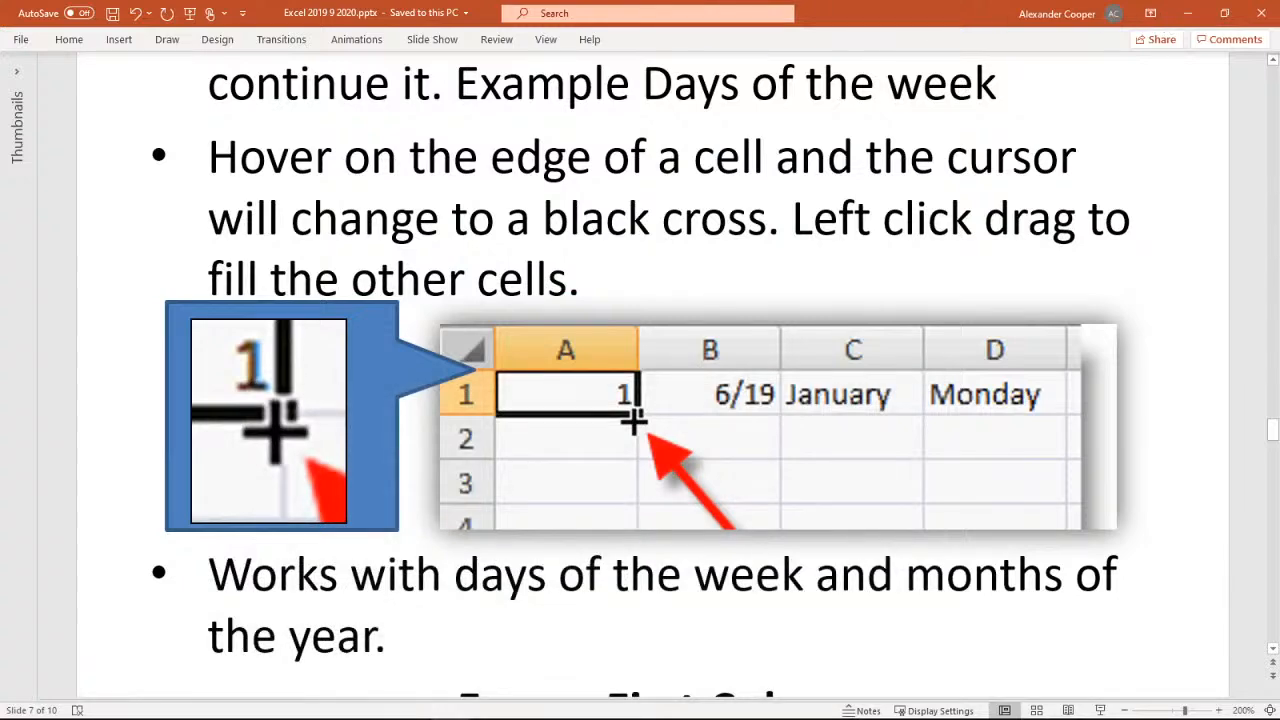
scroll(1160, 343, down, 5)
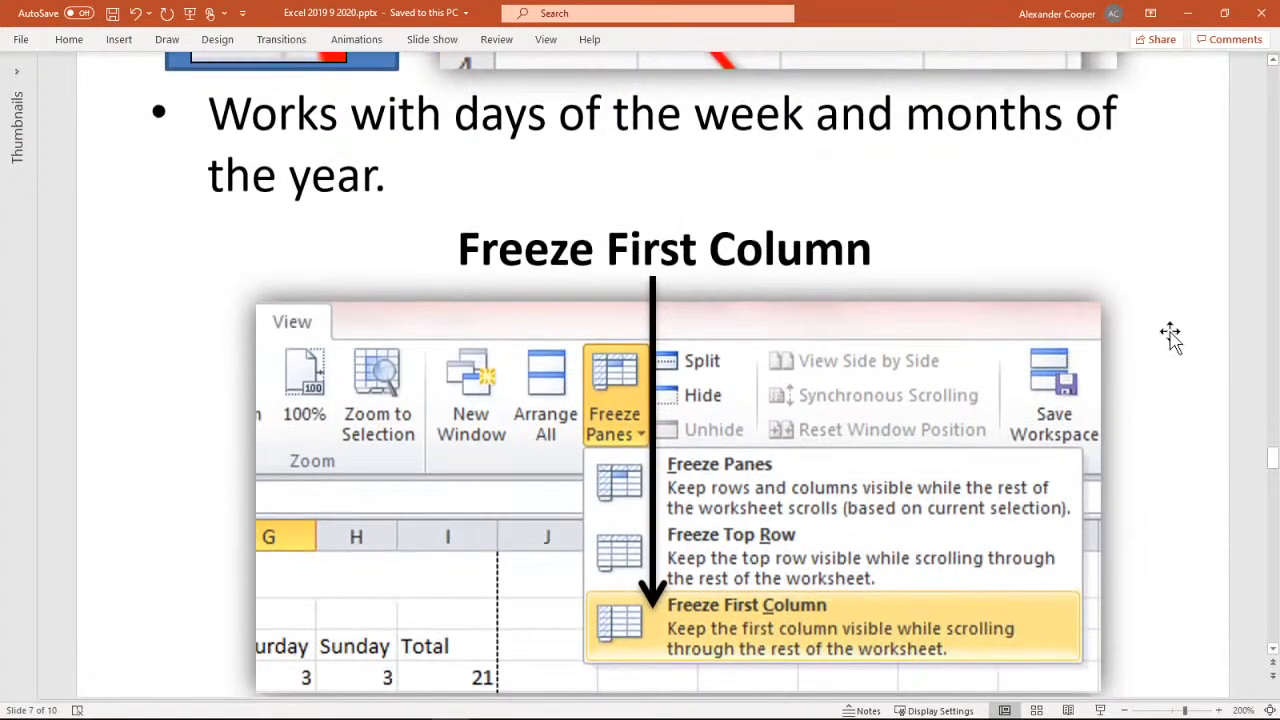
scroll(1160, 343, down, 1)
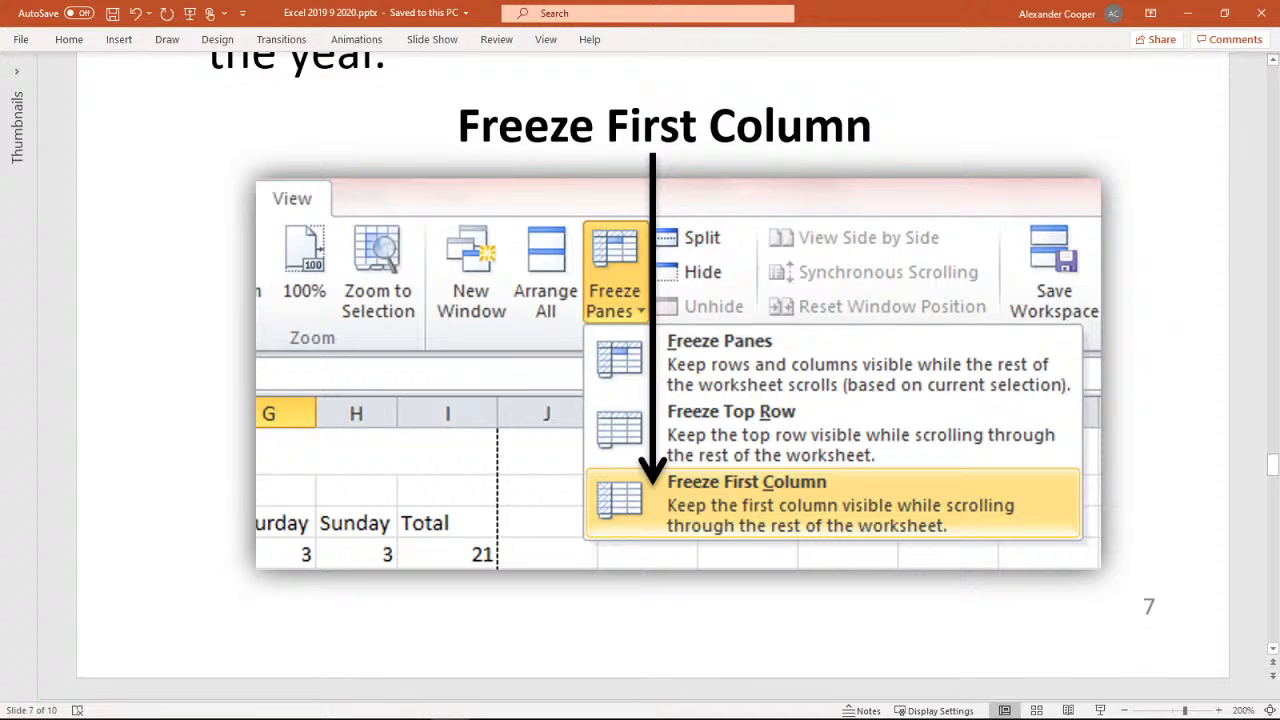
key(alt+Tab)
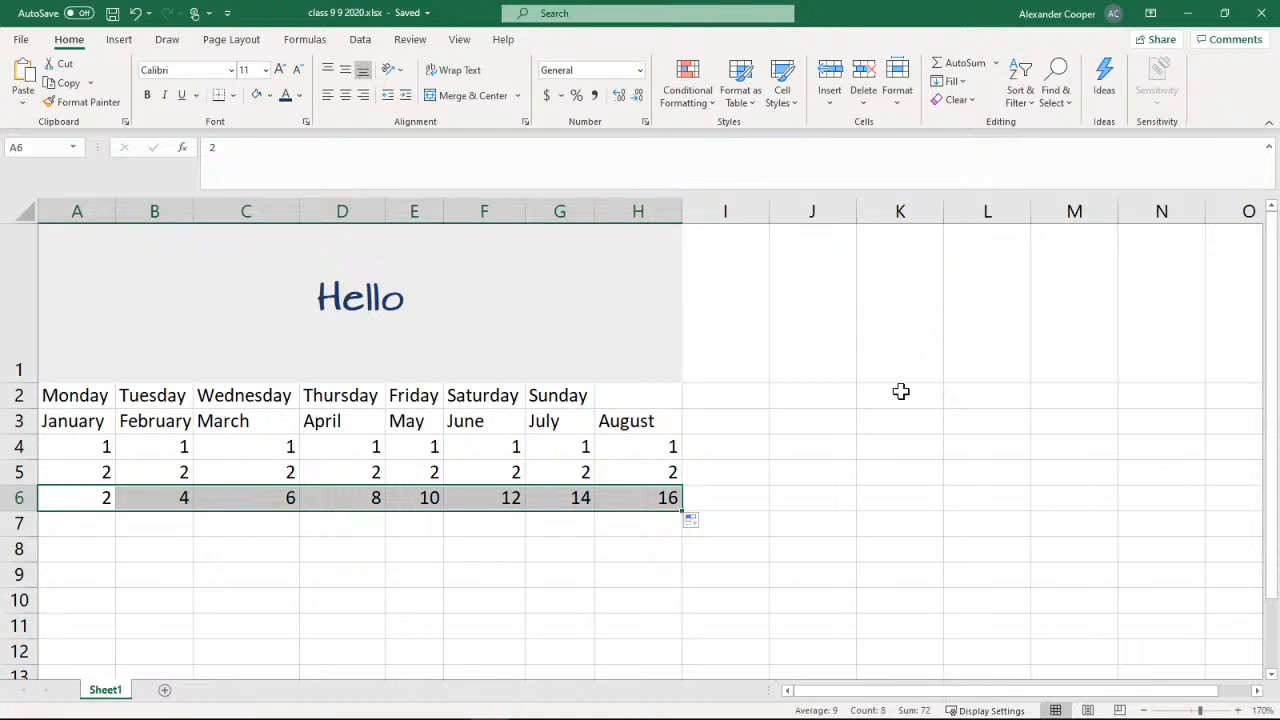
Select cell A7 and check how the title row and first column behave when the worksheet moves vertically and sideways without frozen panes
click(354, 554)
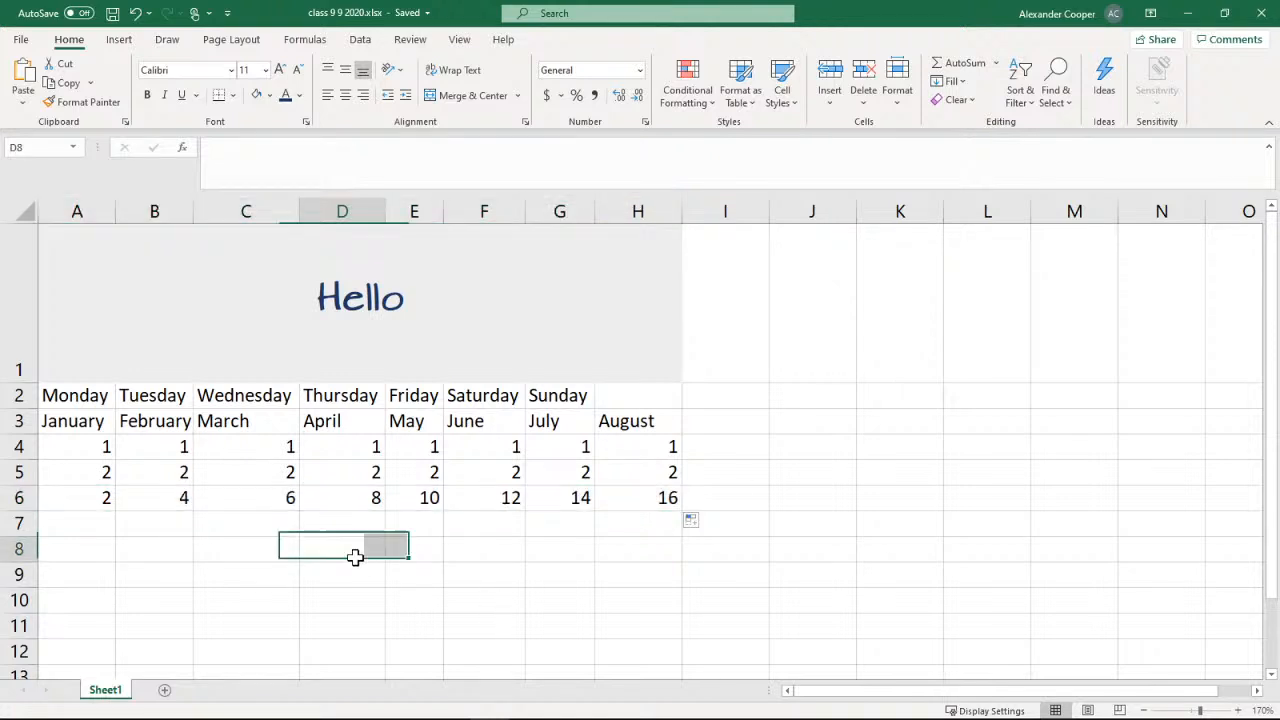
click(89, 517)
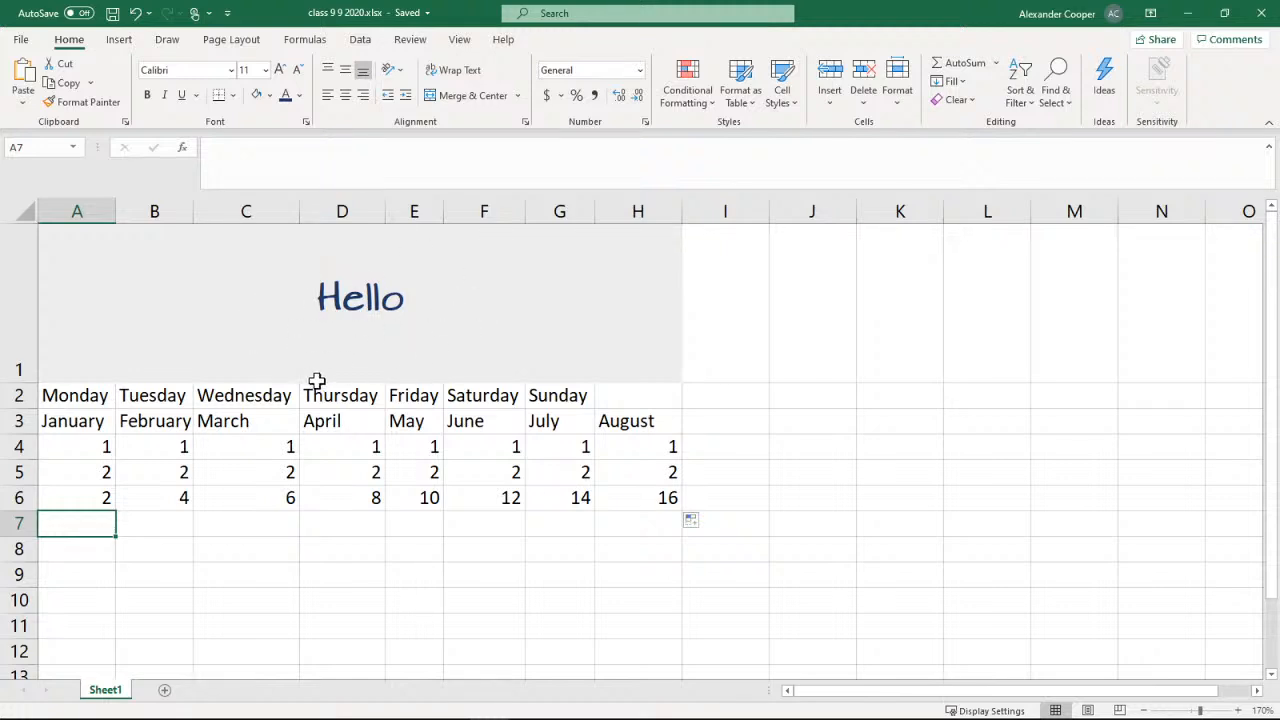
scroll(880, 451, down, 7)
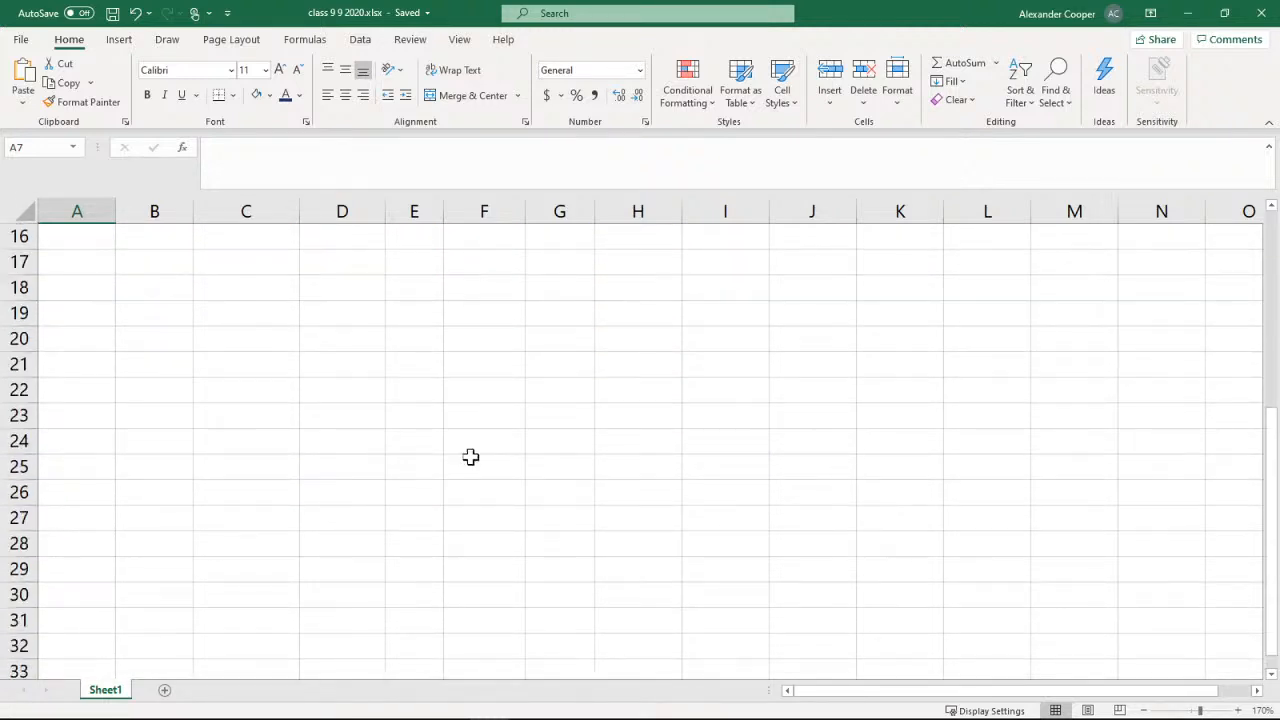
scroll(361, 417, up, 7)
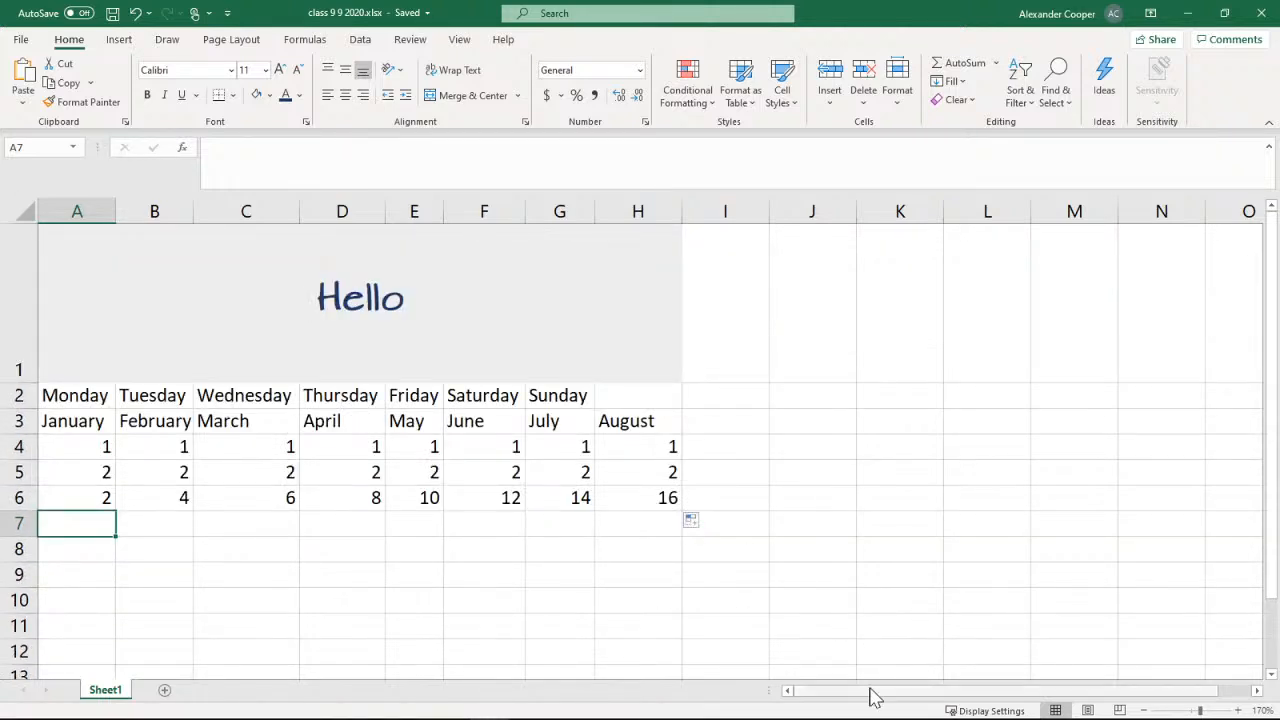
drag(871, 694, 996, 687)
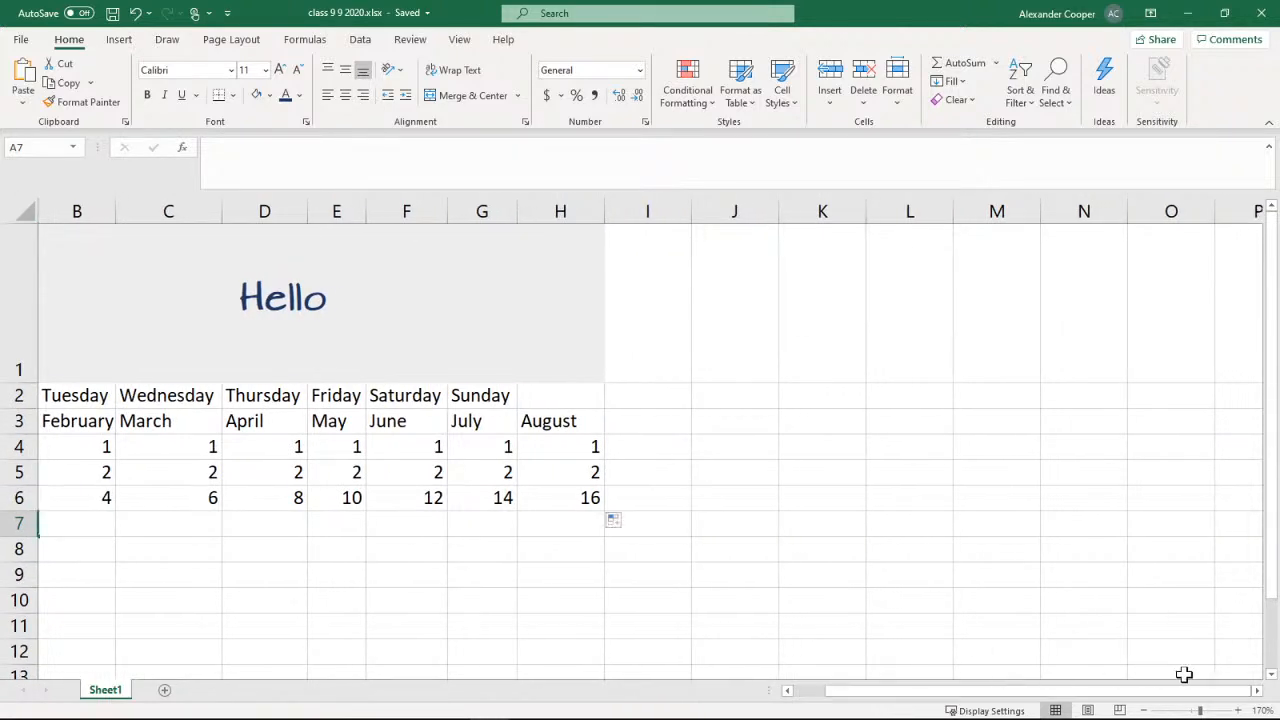
drag(1257, 691, 1257, 693)
drag(963, 697, 829, 703)
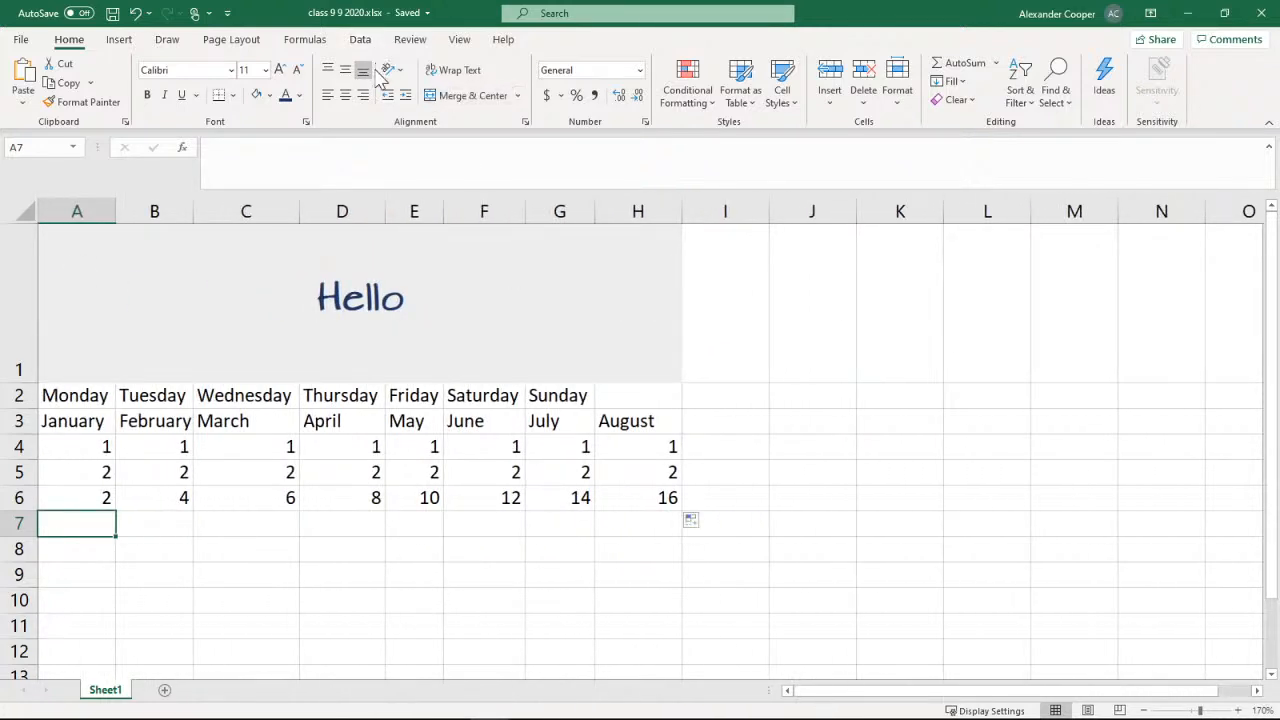
Freeze the top row of the worksheet and check its behaviour against the rows below
click(462, 42)
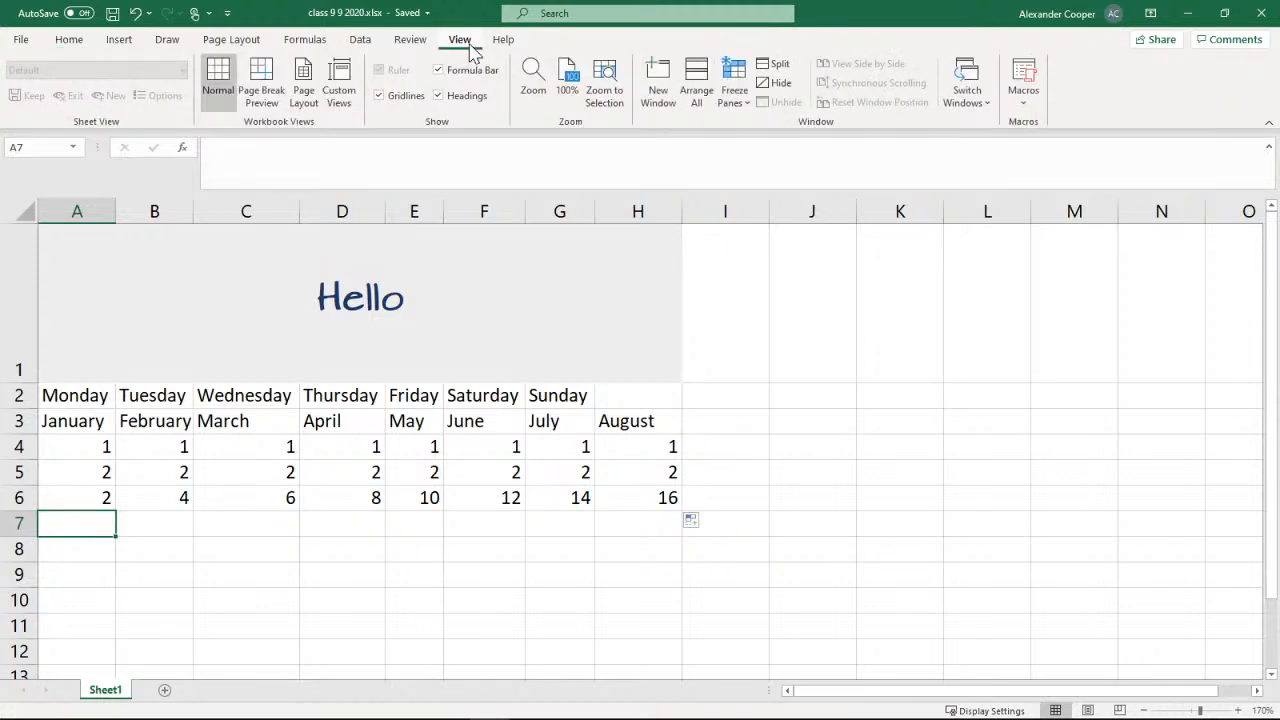
click(733, 106)
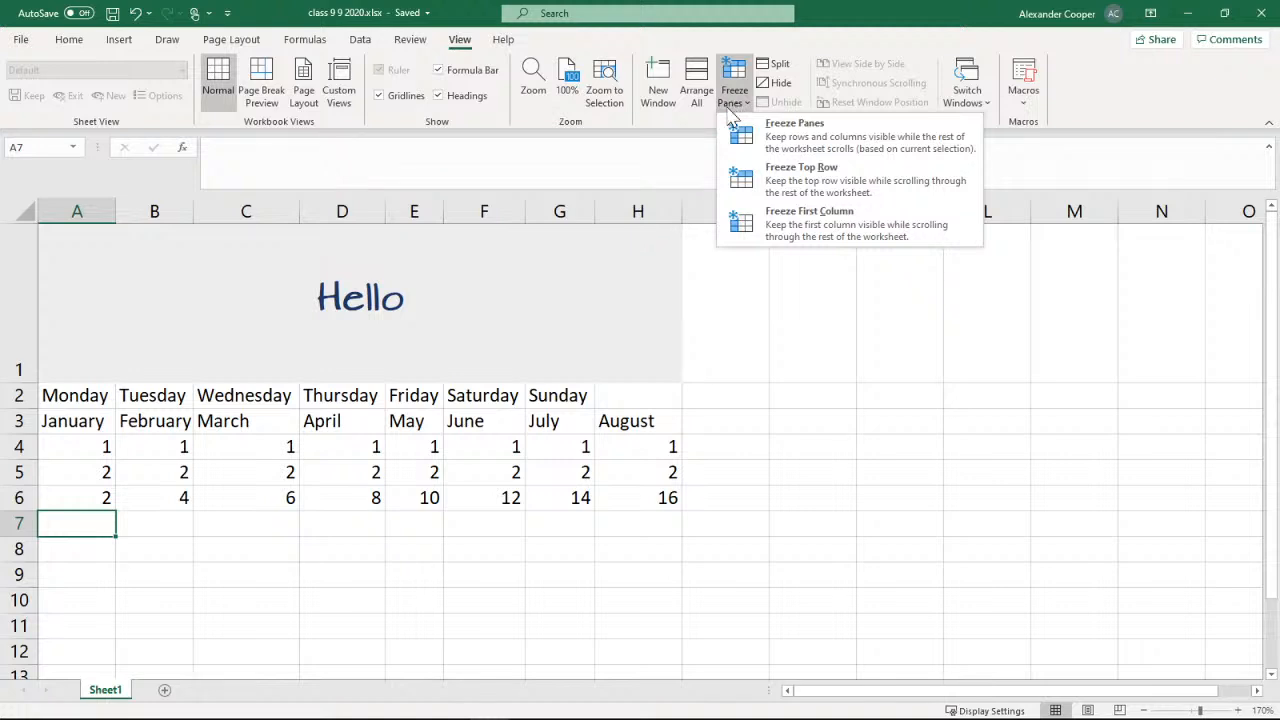
click(797, 193)
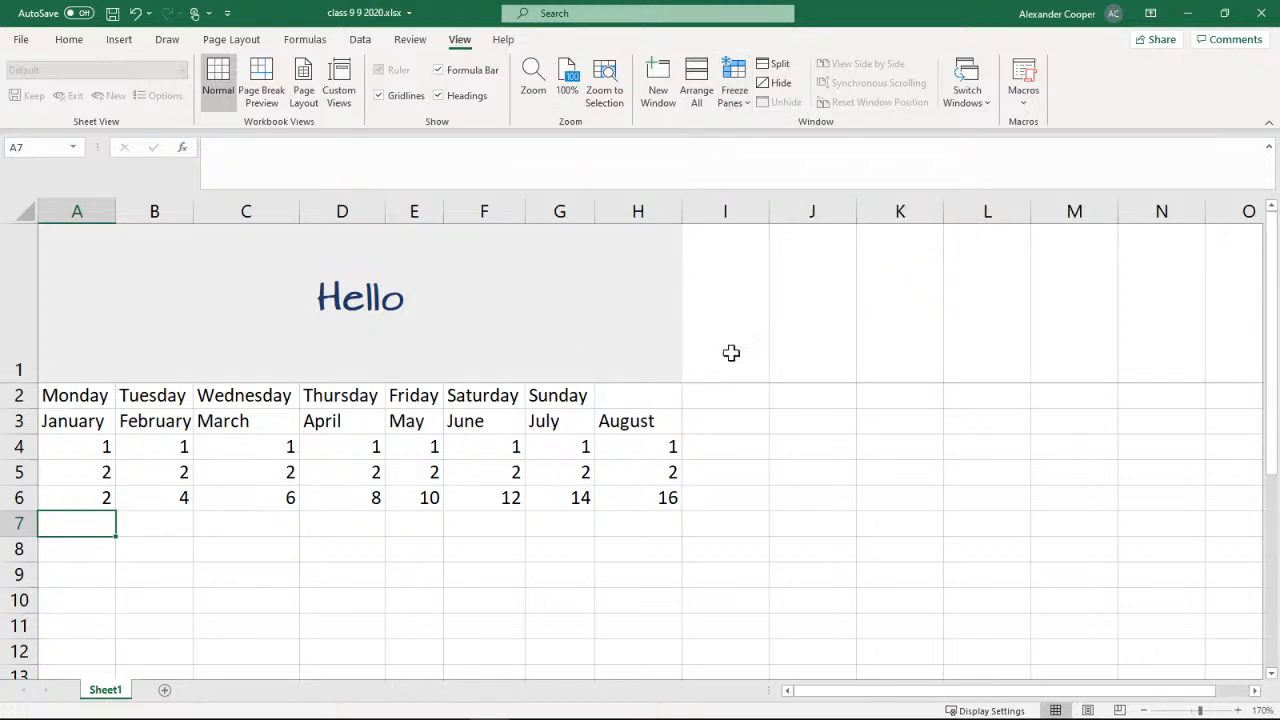
click(1272, 676)
click(1272, 676)
click(1272, 676)
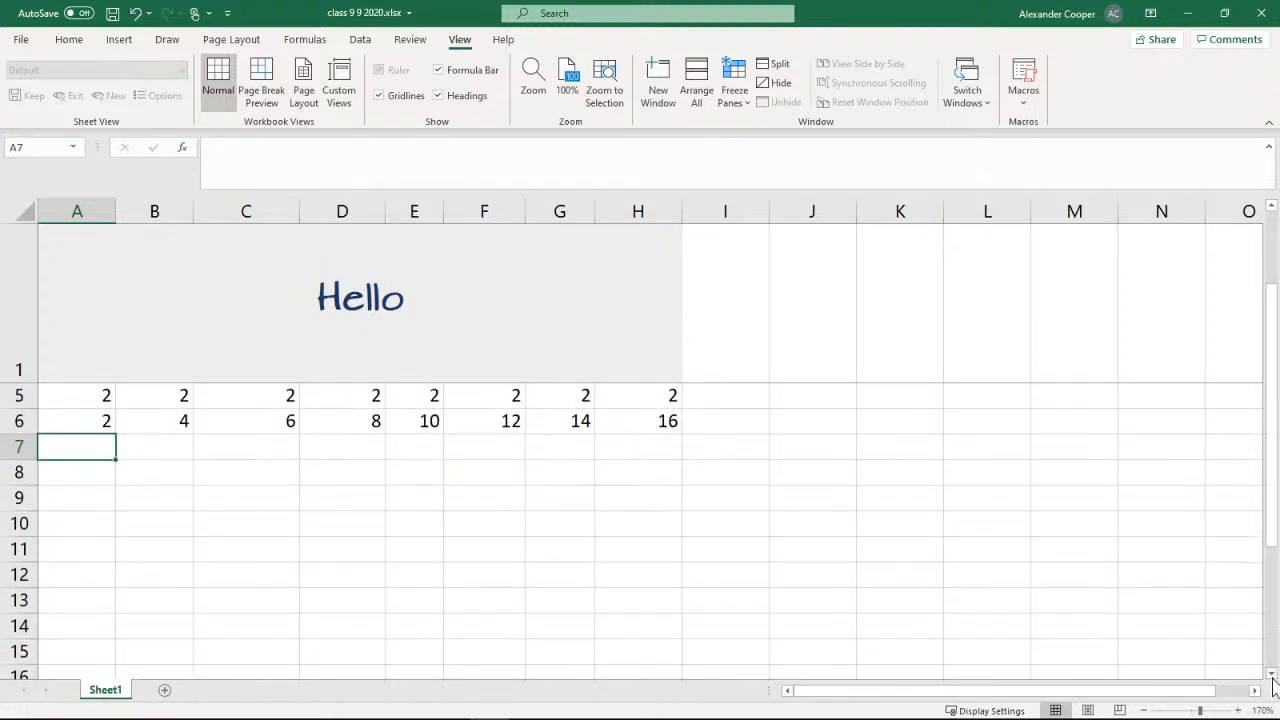
click(1272, 676)
click(1272, 676)
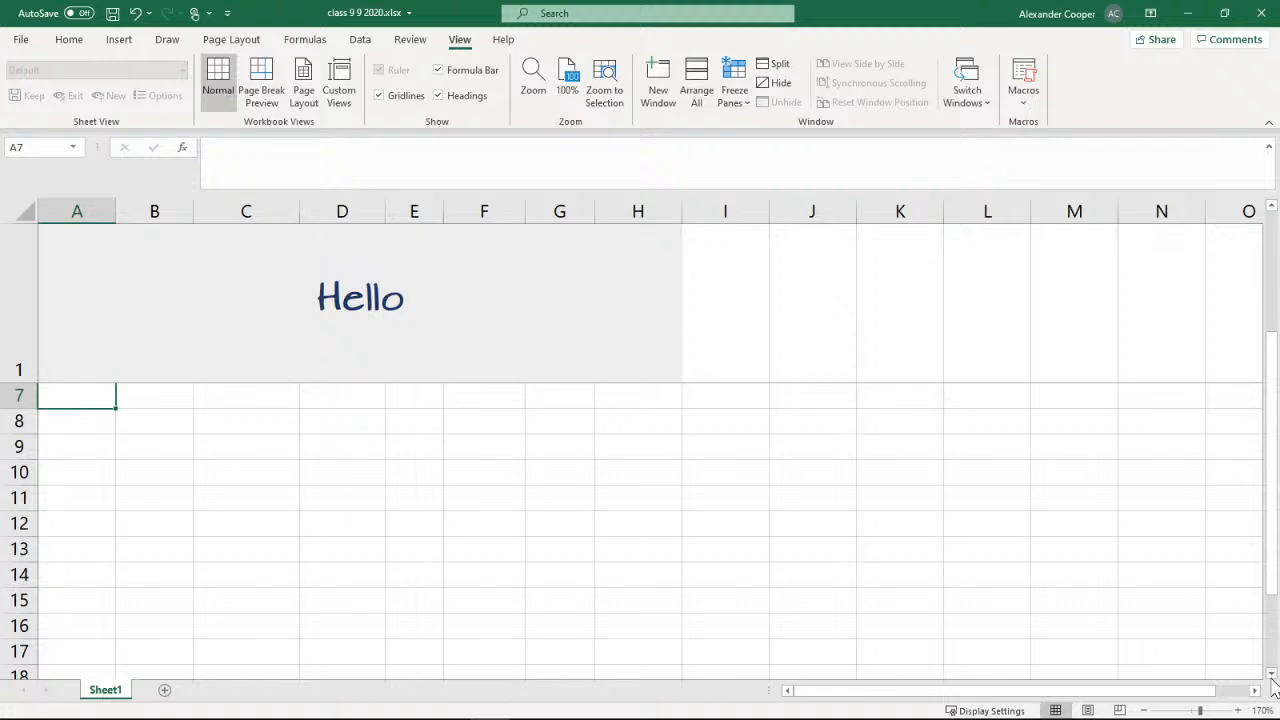
drag(1271, 486, 1276, 328)
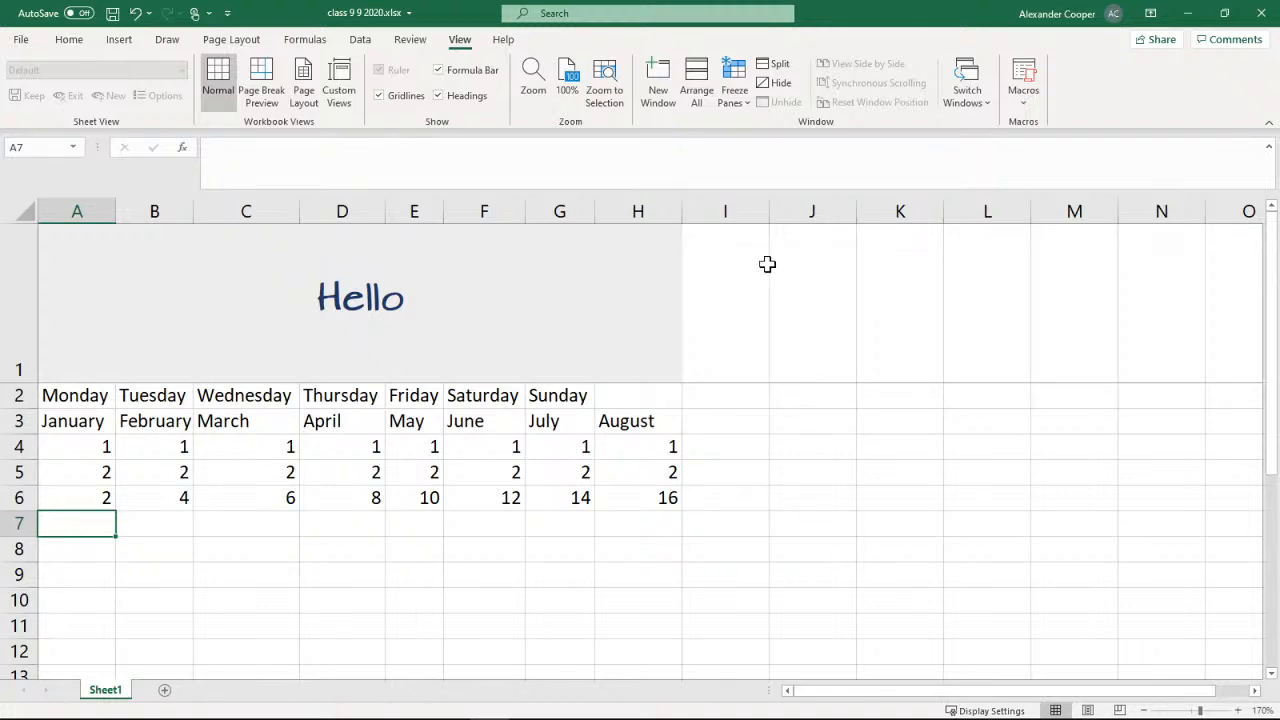
Replace the frozen top row with a frozen first column and check it against the columns beyond it
click(736, 95)
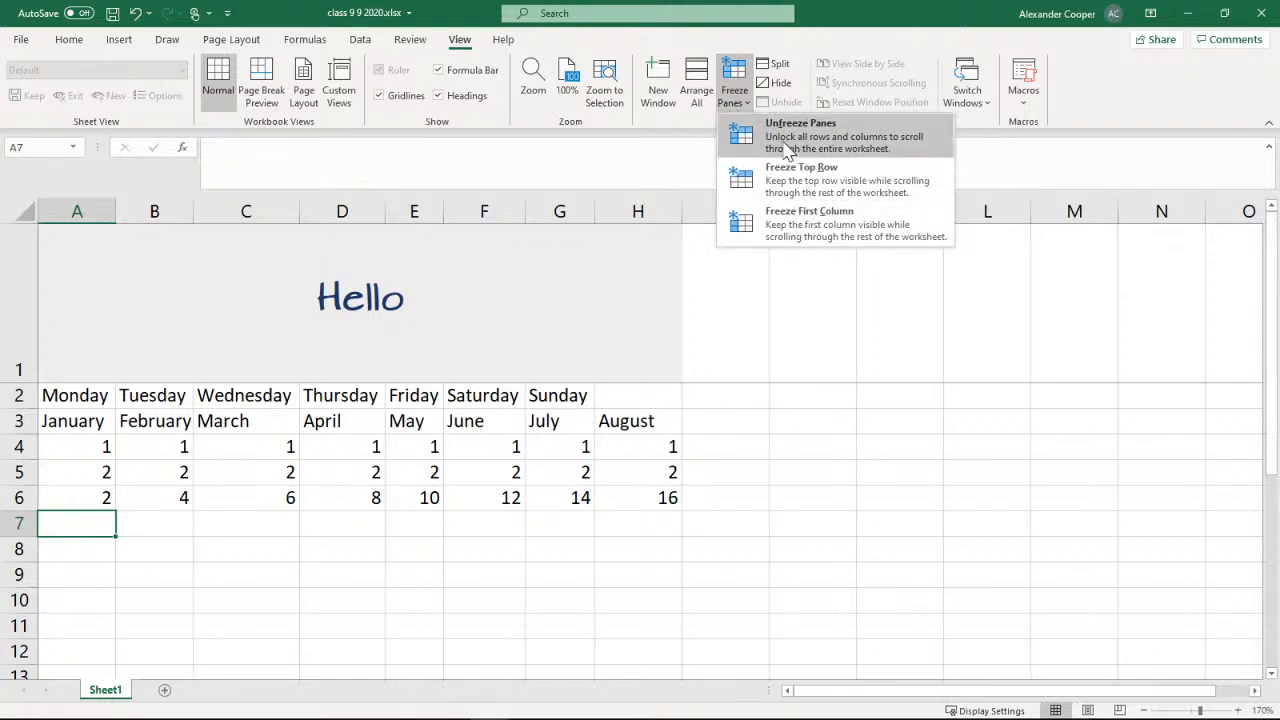
click(808, 150)
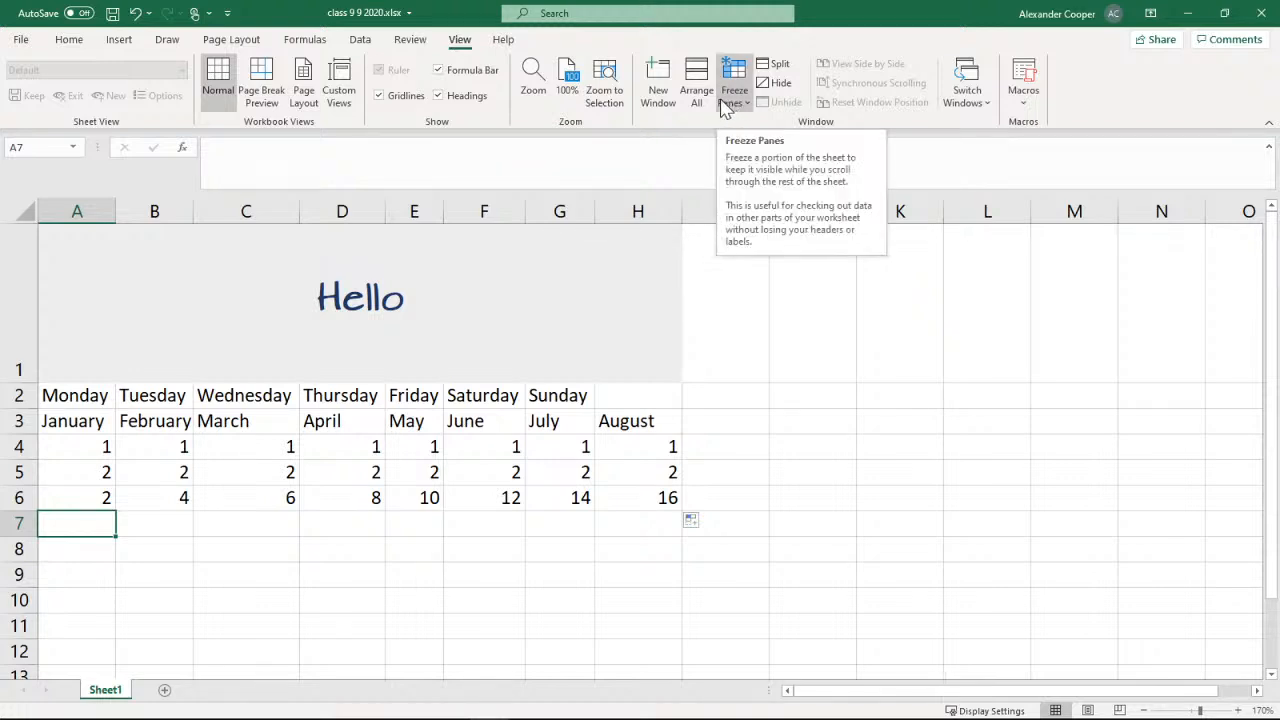
click(737, 105)
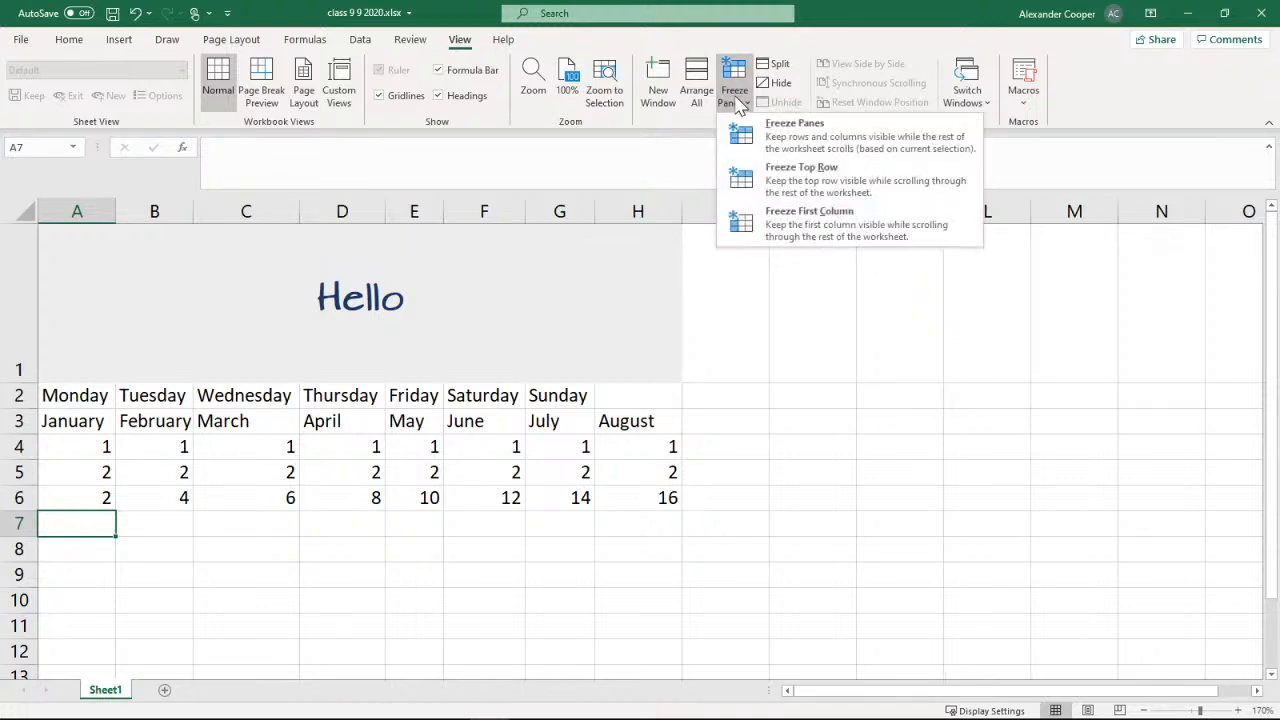
click(782, 222)
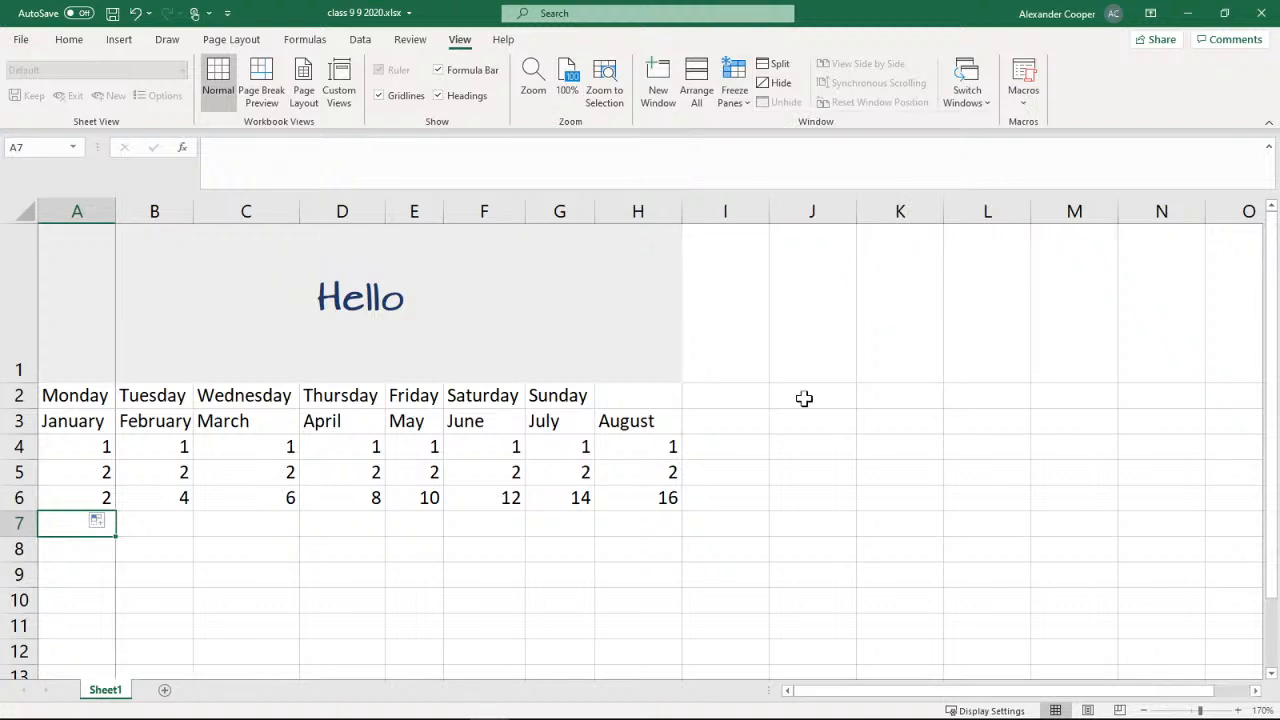
click(1255, 690)
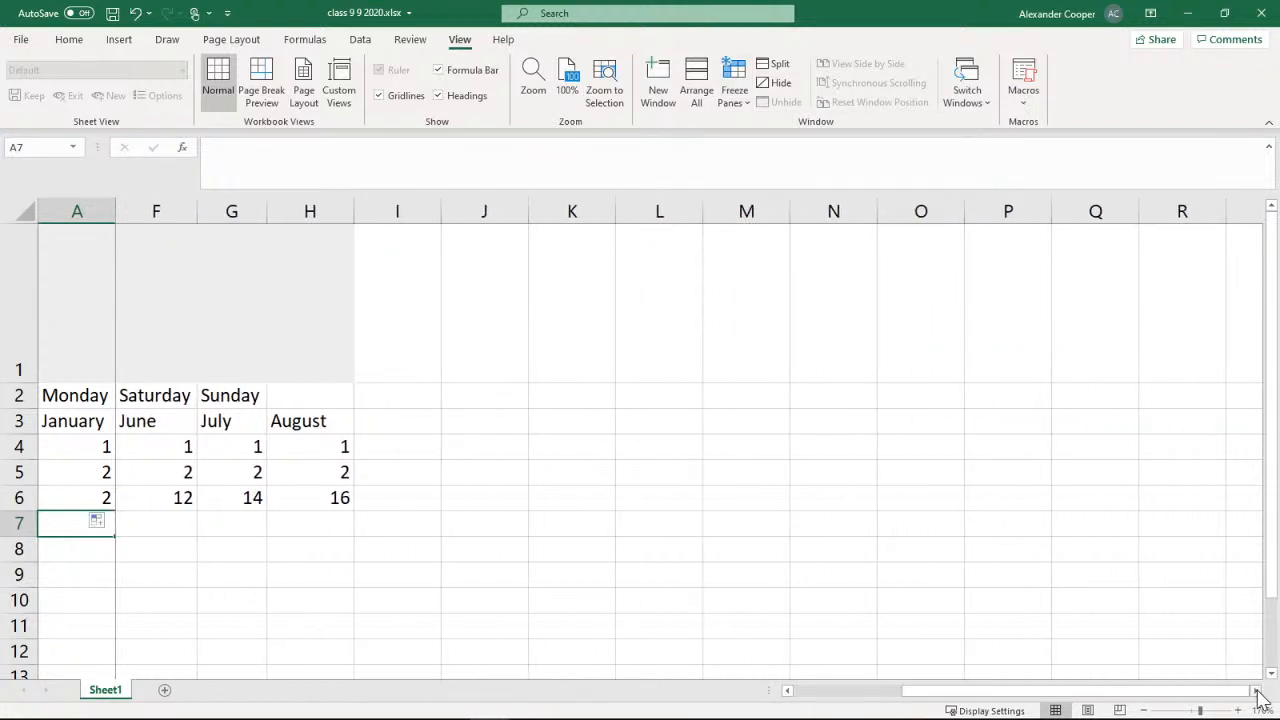
click(1256, 691)
click(869, 691)
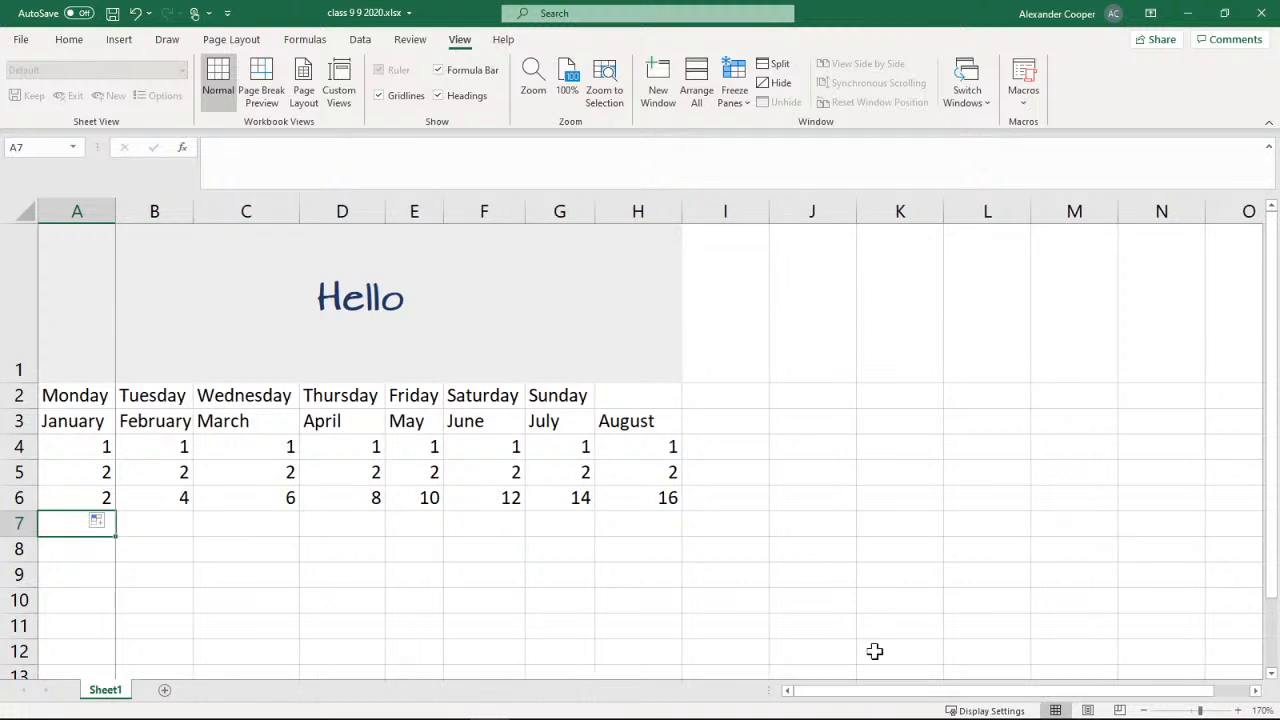
Unfreeze the first column and return to the basic editing commands
click(738, 95)
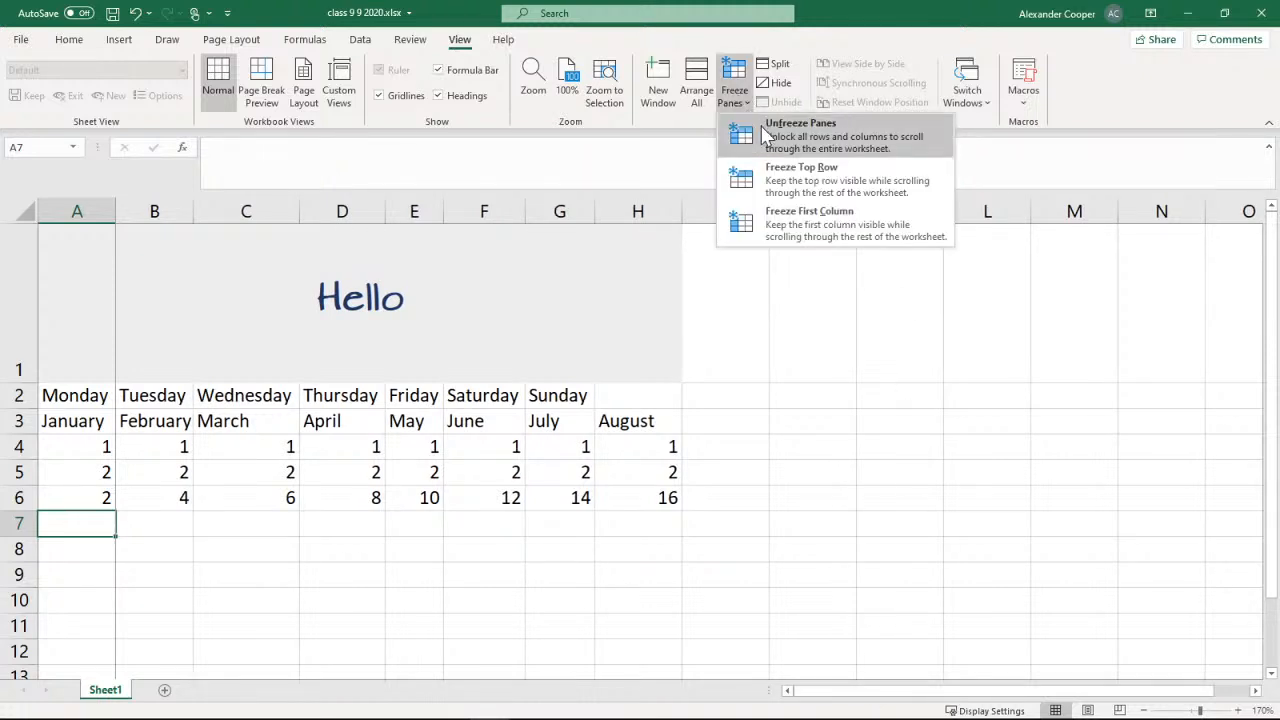
click(765, 135)
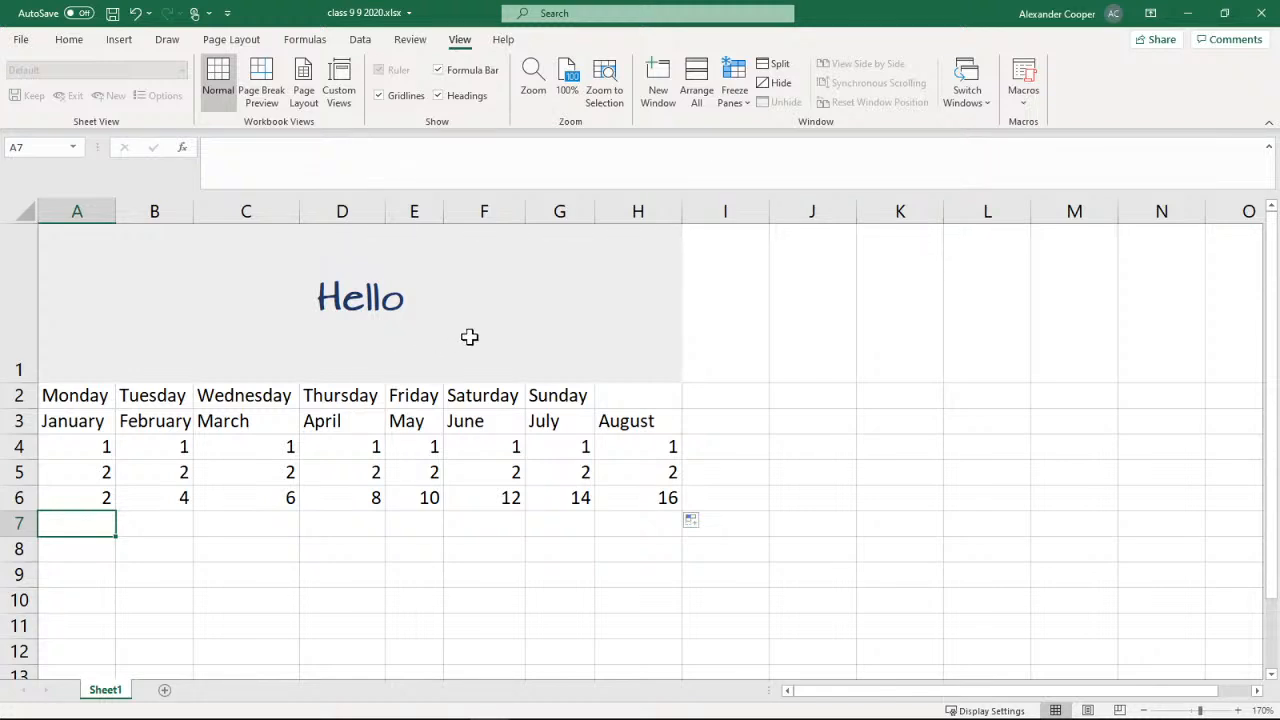
click(70, 40)
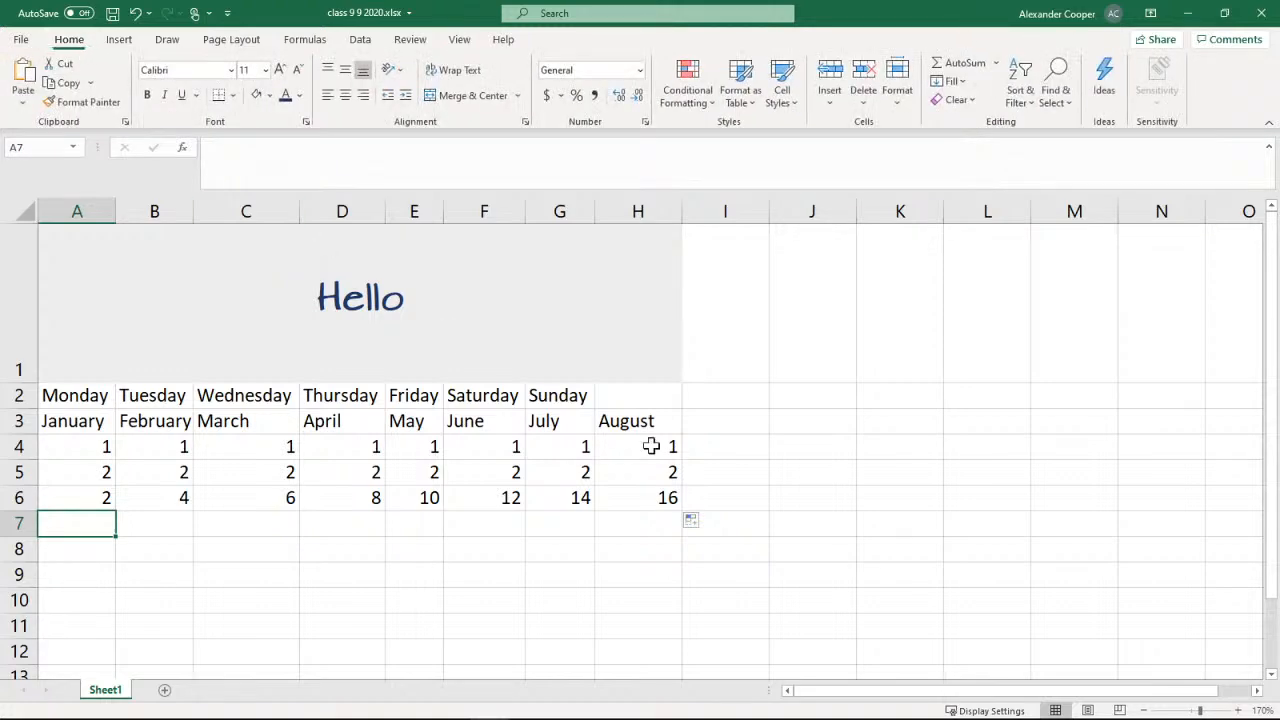
Read the Basic Formulas slide in PowerPoint, covering operators, SUM and parentheses examples, and switch back to Excel
click(1187, 13)
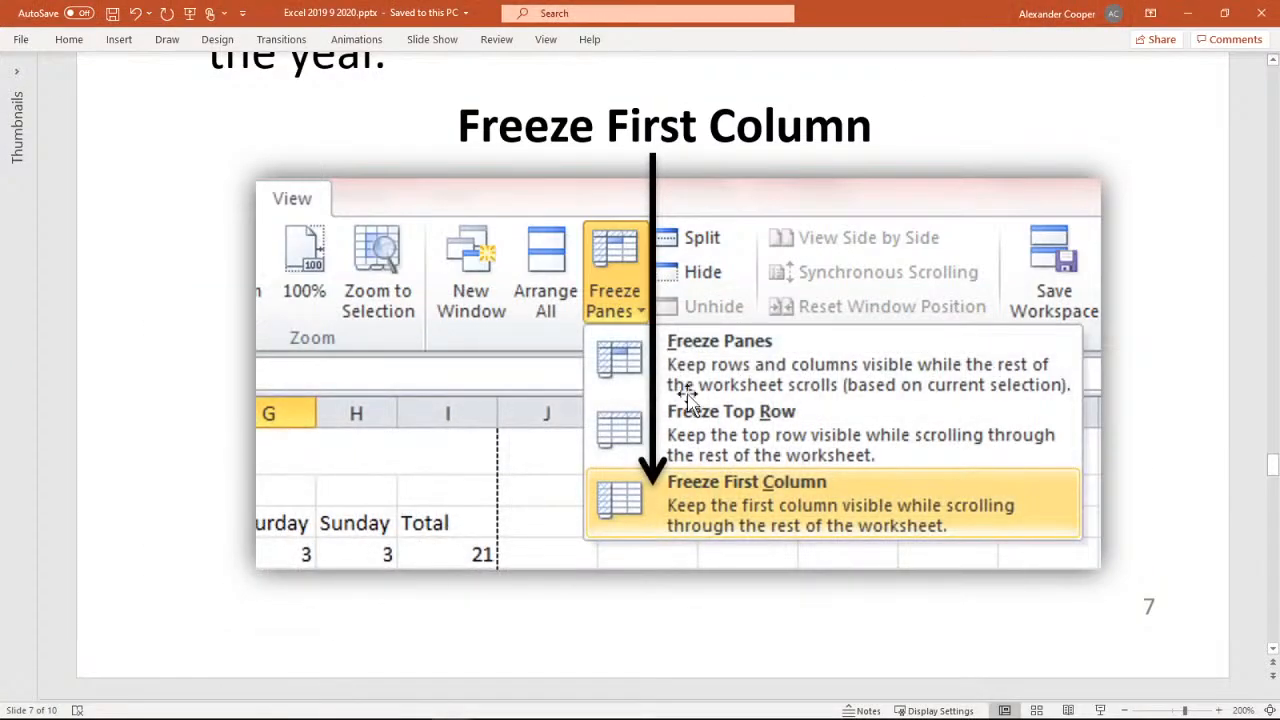
scroll(676, 420, down, 3)
scroll(654, 375, down, 1)
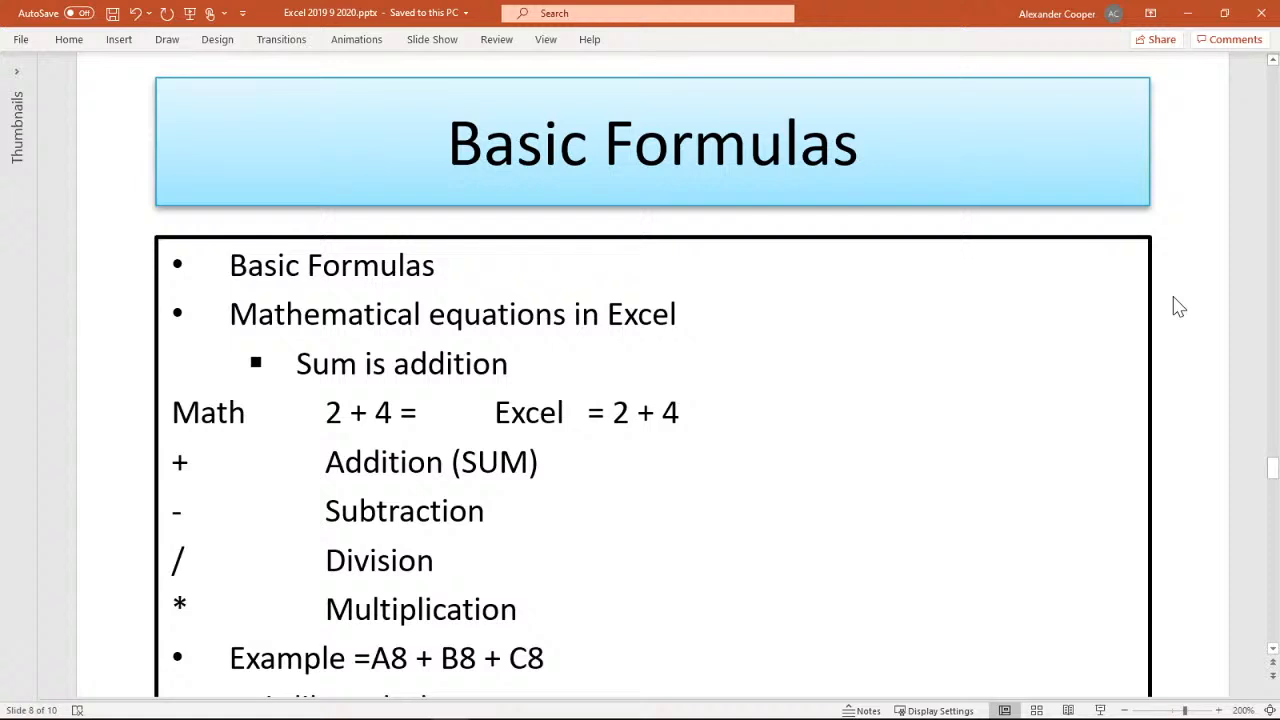
scroll(1179, 307, down, 4)
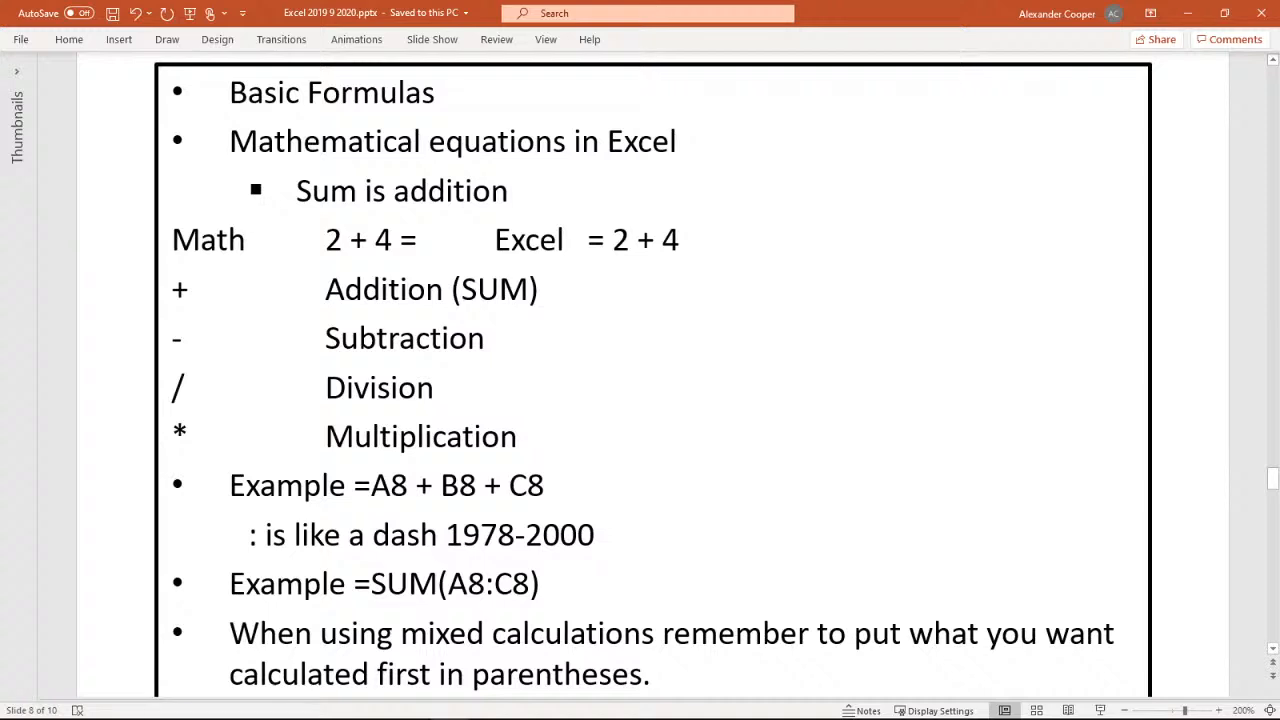
scroll(652, 360, down, 3)
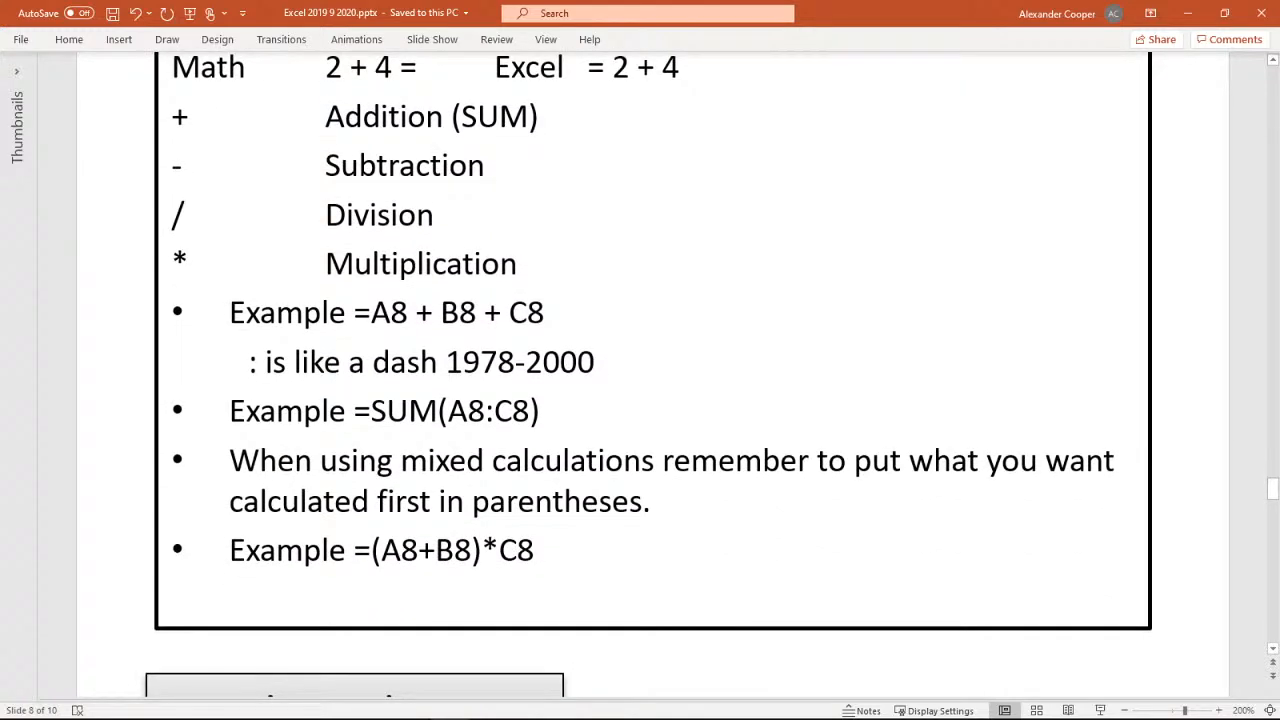
scroll(652, 380, up, 4)
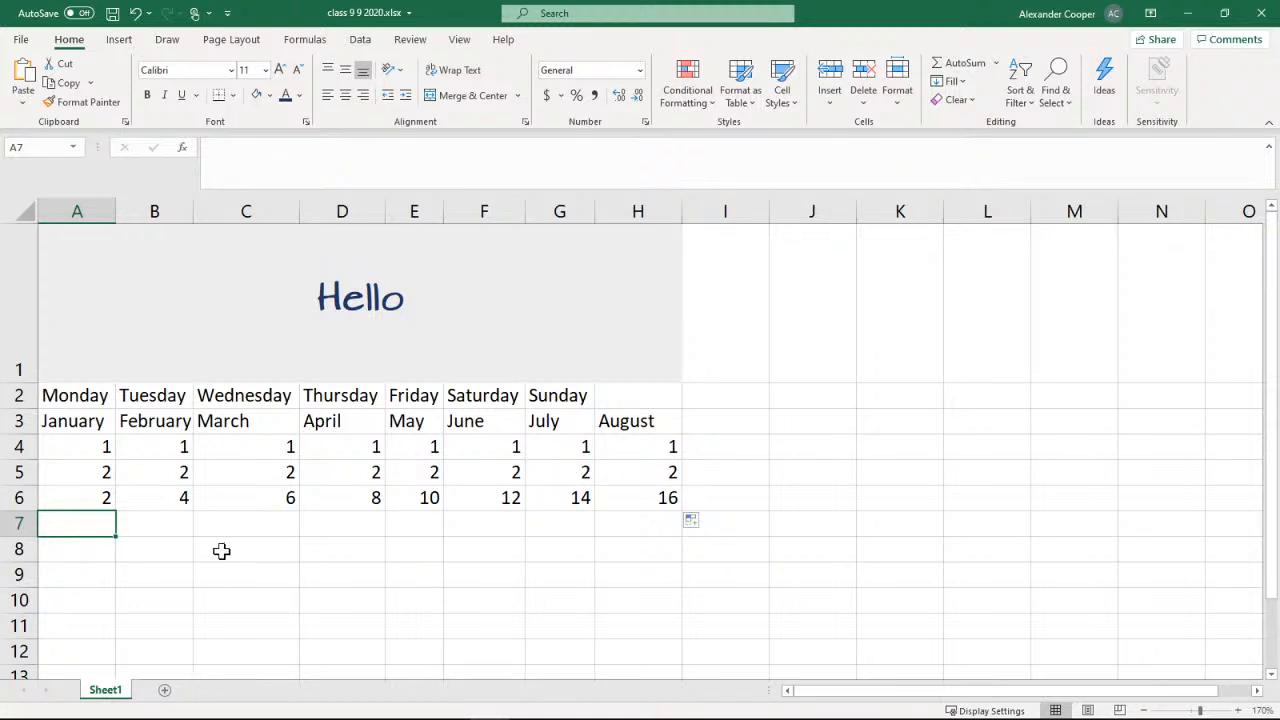
Enter the formula =2+4 in cell A7 and reselect the cell to review its formula
text(=2)
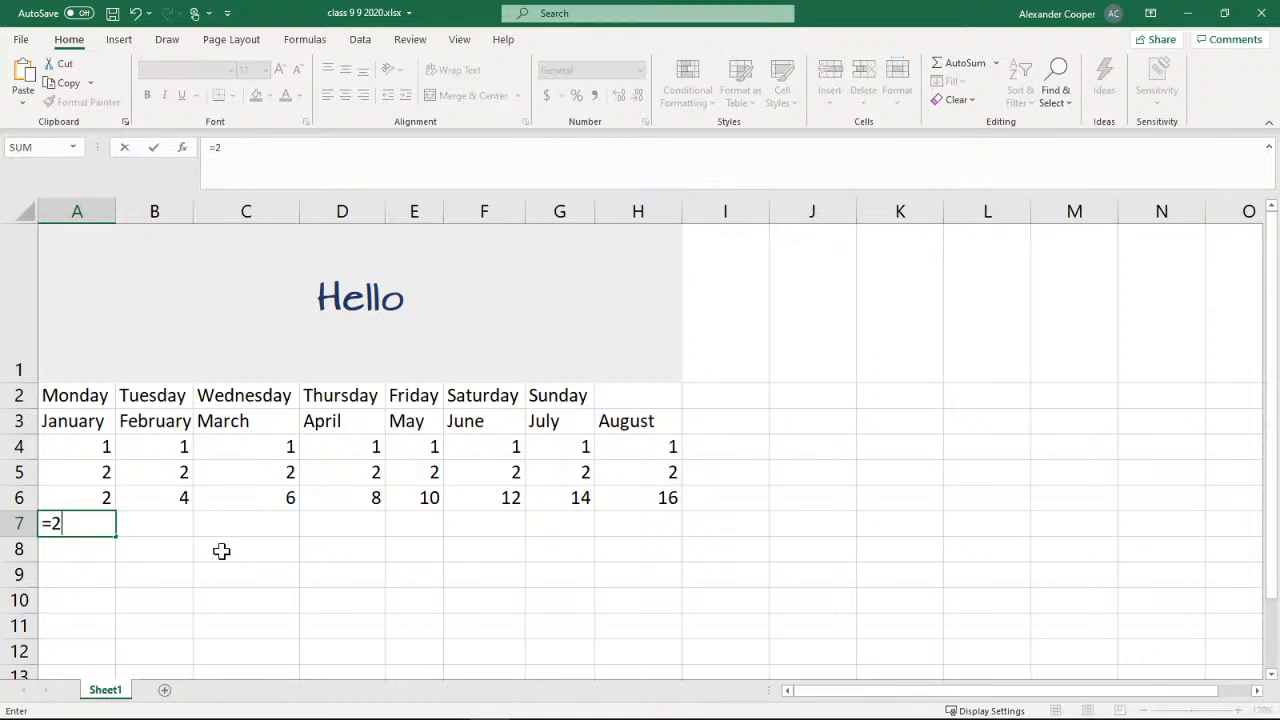
text(+4)
key(Return)
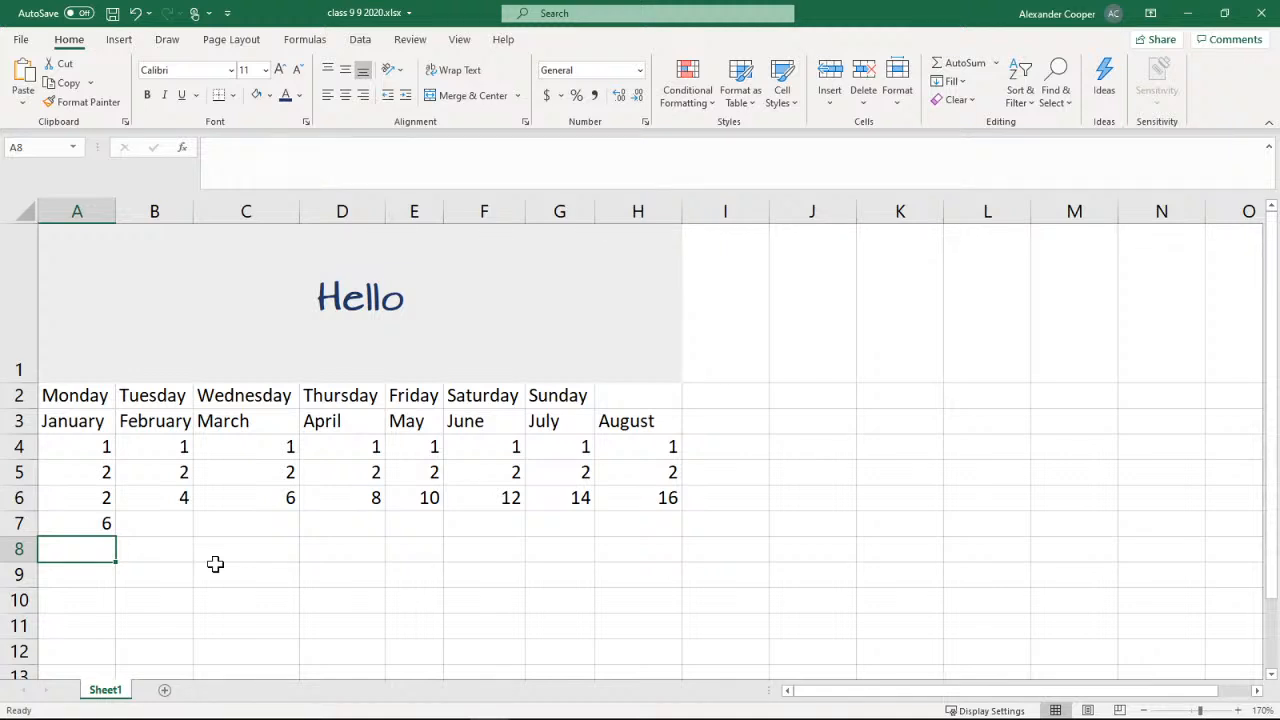
click(87, 526)
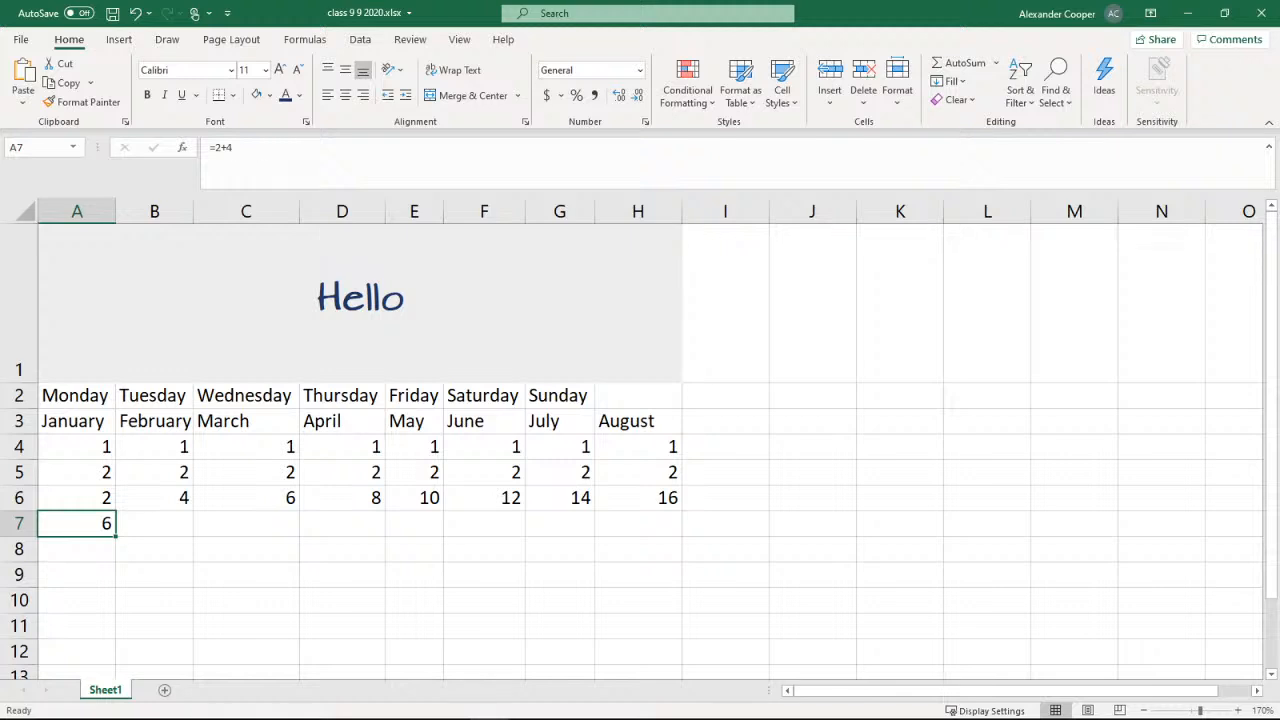
click(249, 463)
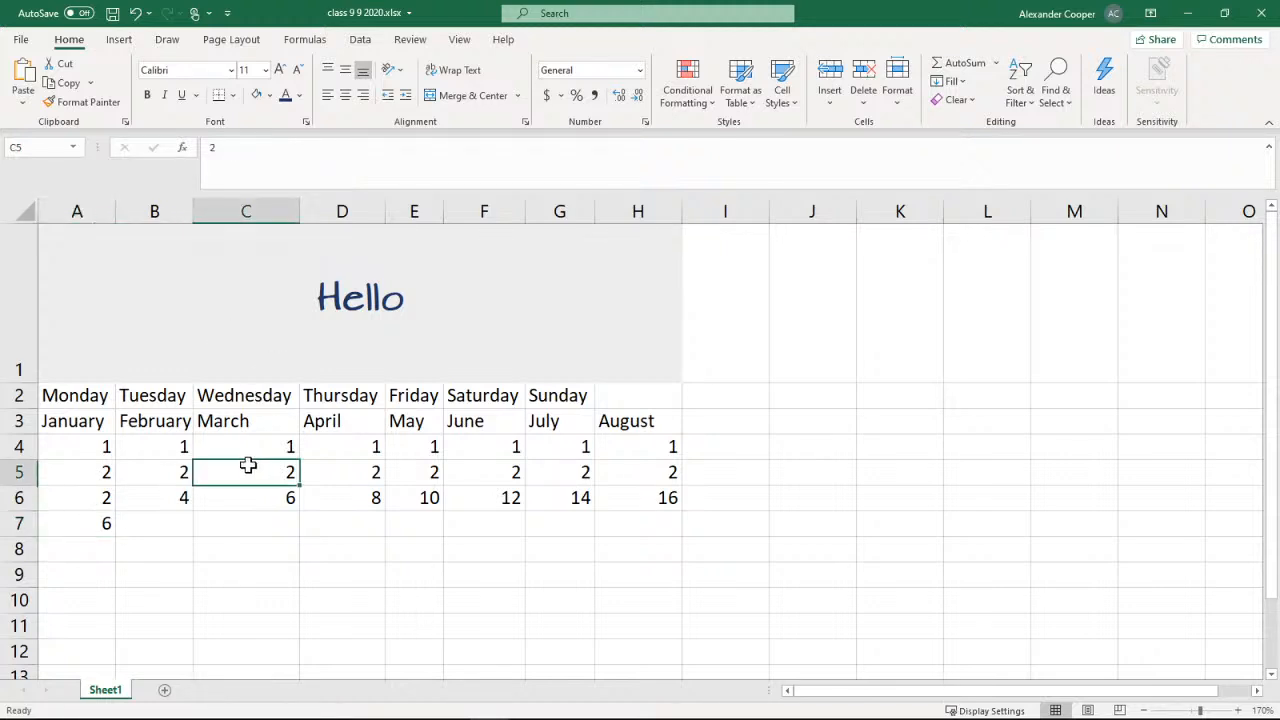
Inspect the contents of several cells in rows 3 to 6 of columns C, D and F
click(218, 447)
click(461, 446)
click(330, 480)
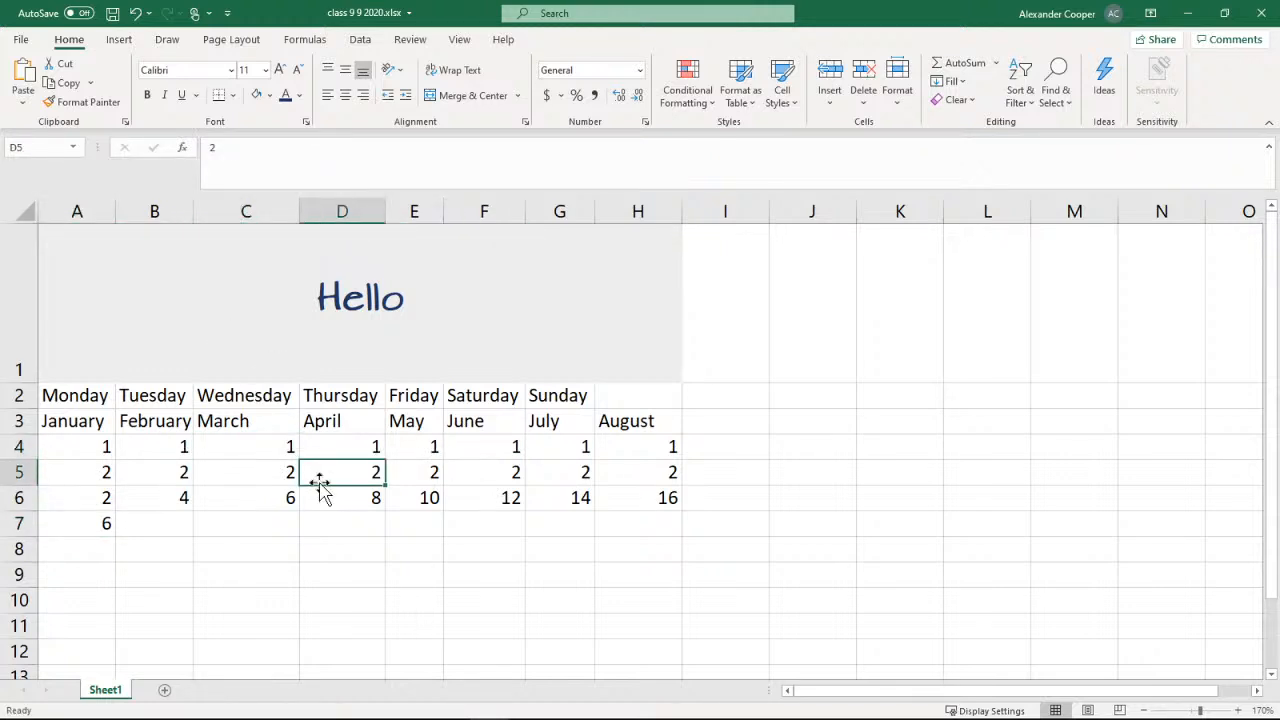
click(241, 492)
click(232, 463)
click(229, 420)
click(217, 489)
click(212, 466)
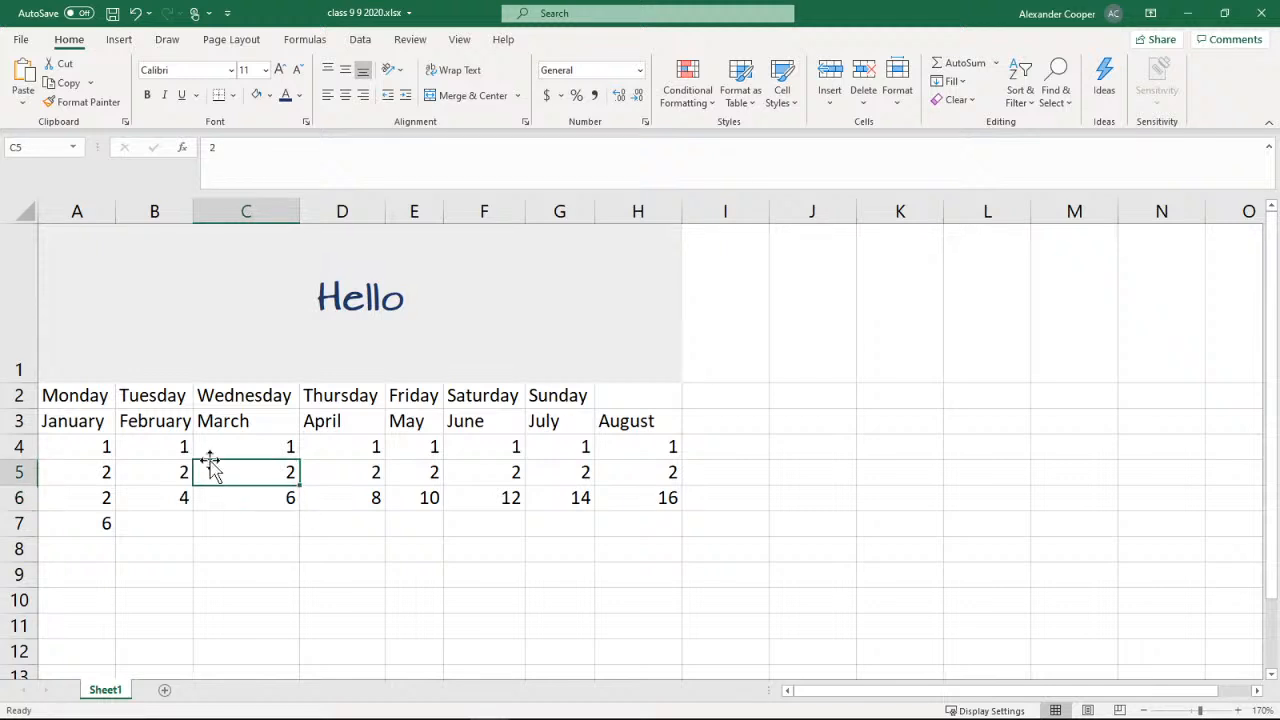
Show the formula inside cell A7, leave cell editing, and switch back to the Basic Formulas slide in PowerPoint
click(99, 523)
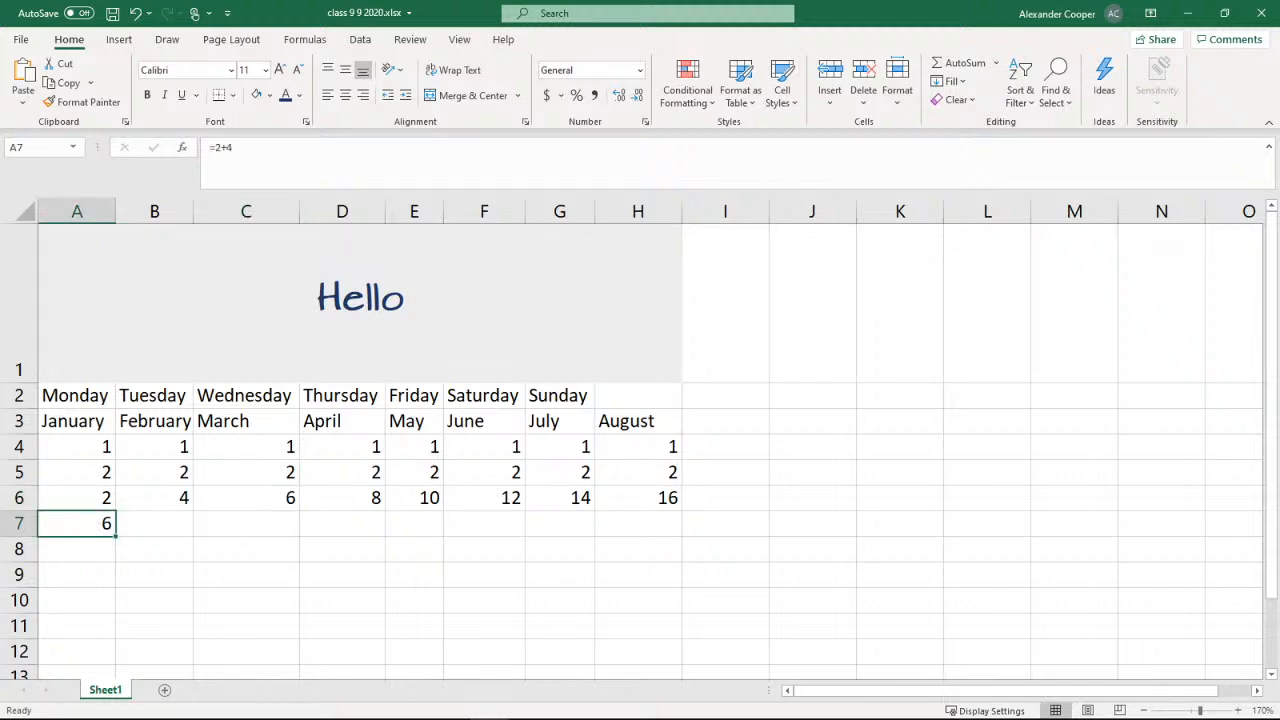
double_click(81, 523)
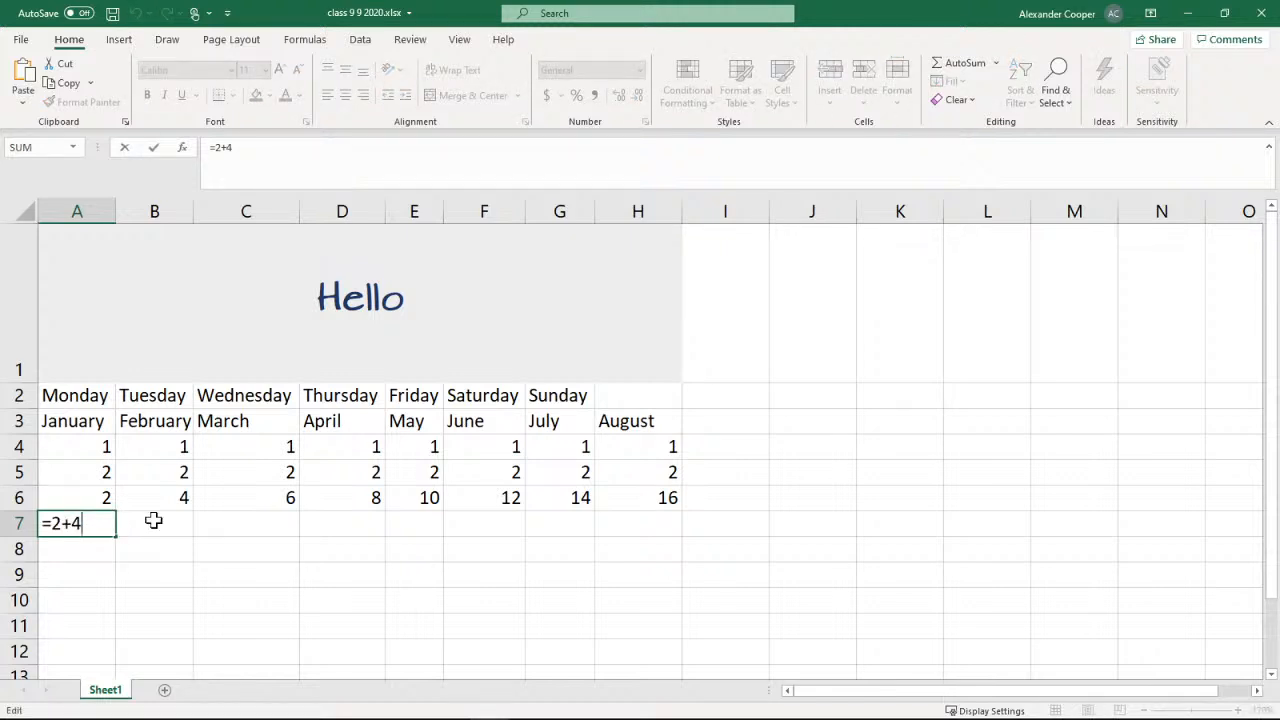
click(129, 524)
click(87, 527)
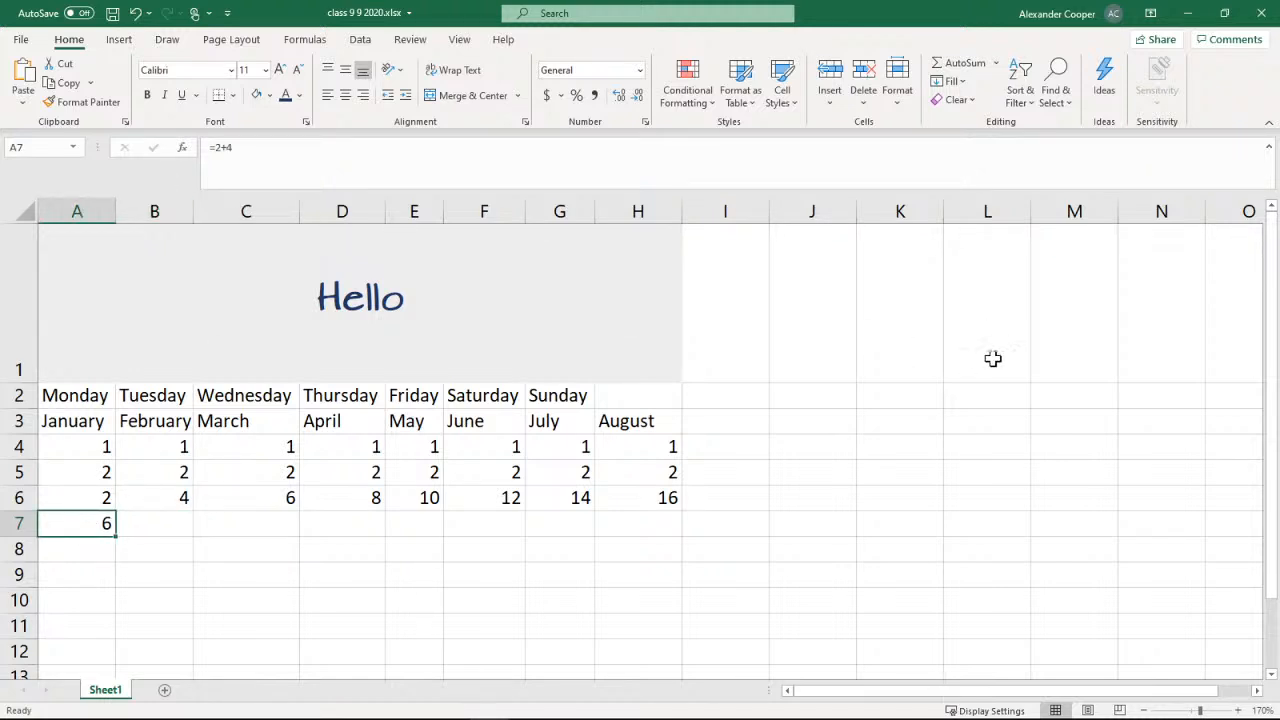
click(1187, 13)
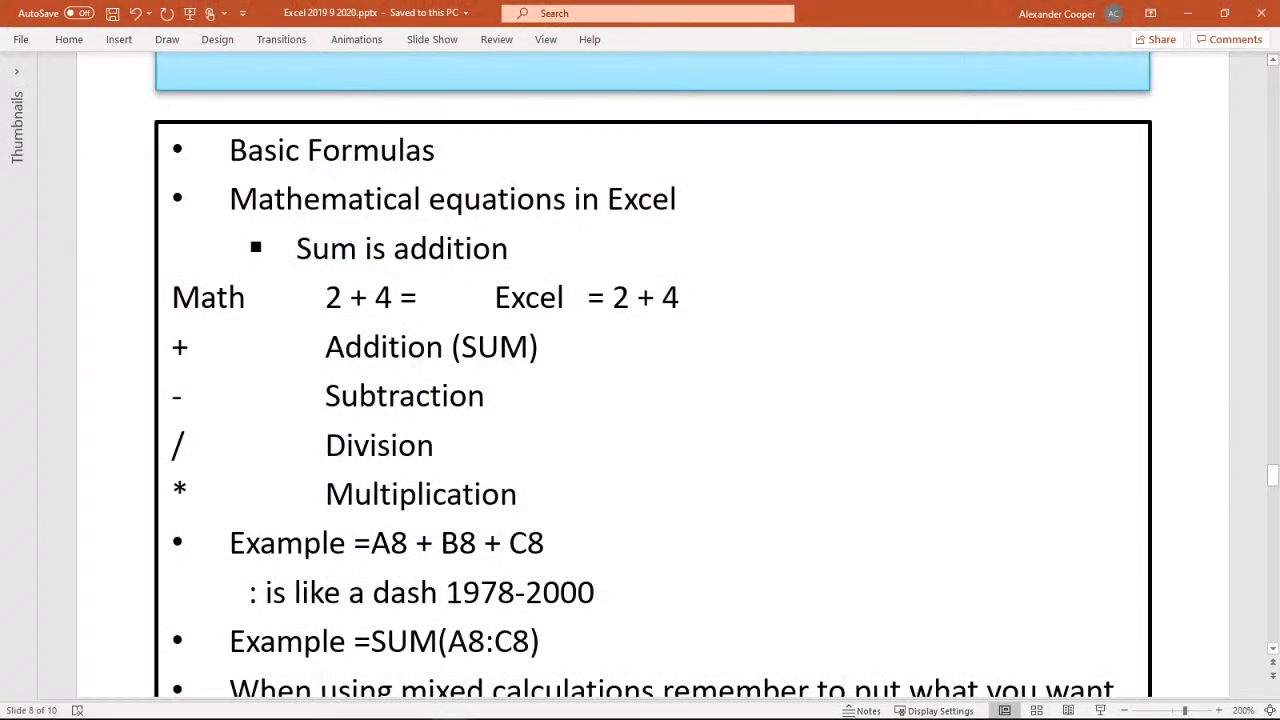
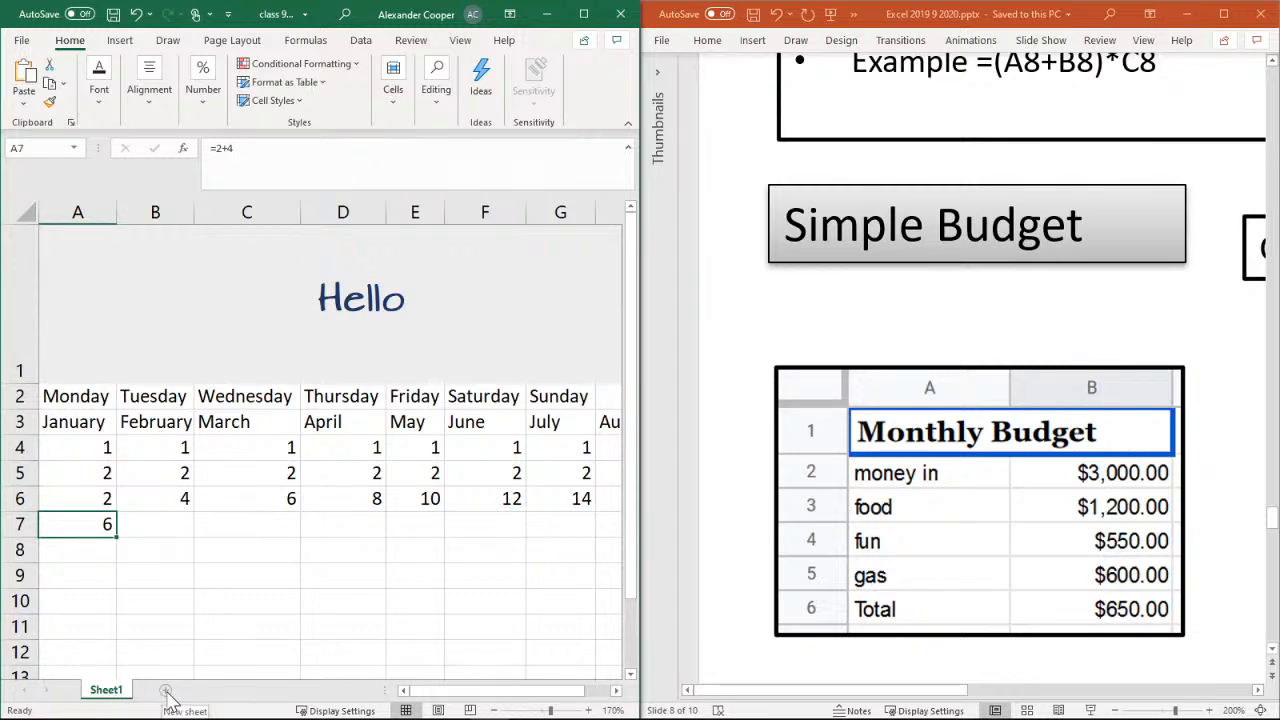
Add a new worksheet after Sheet1 and keep its default name, Sheet2
click(167, 691)
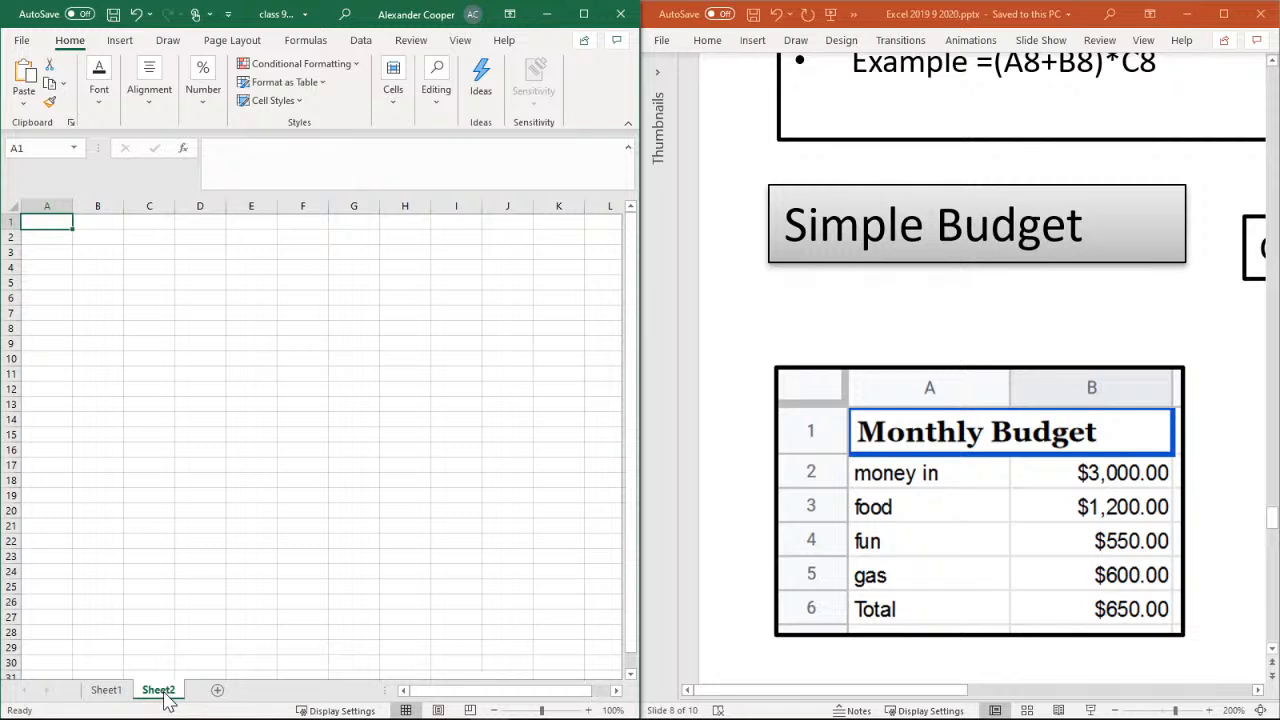
double_click(160, 690)
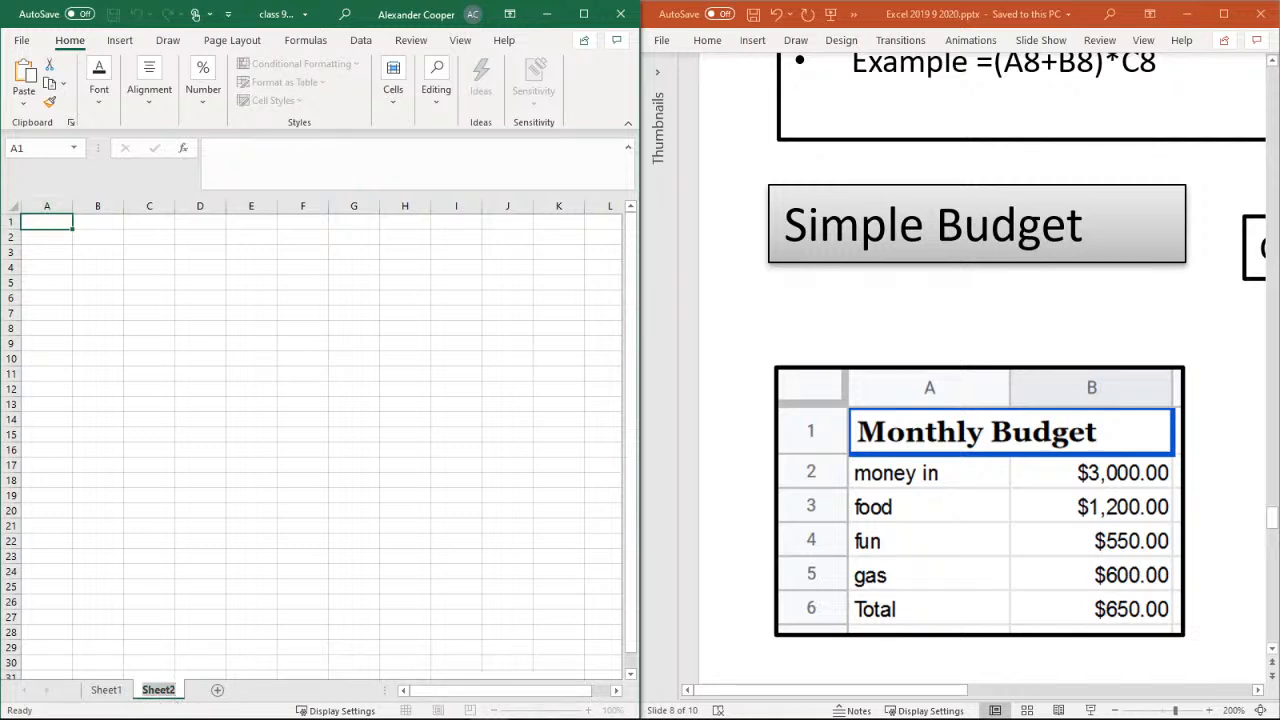
key(Return)
Show the commands available for the Sheet2 tab, including Rename, without applying any of them
right_click(158, 690)
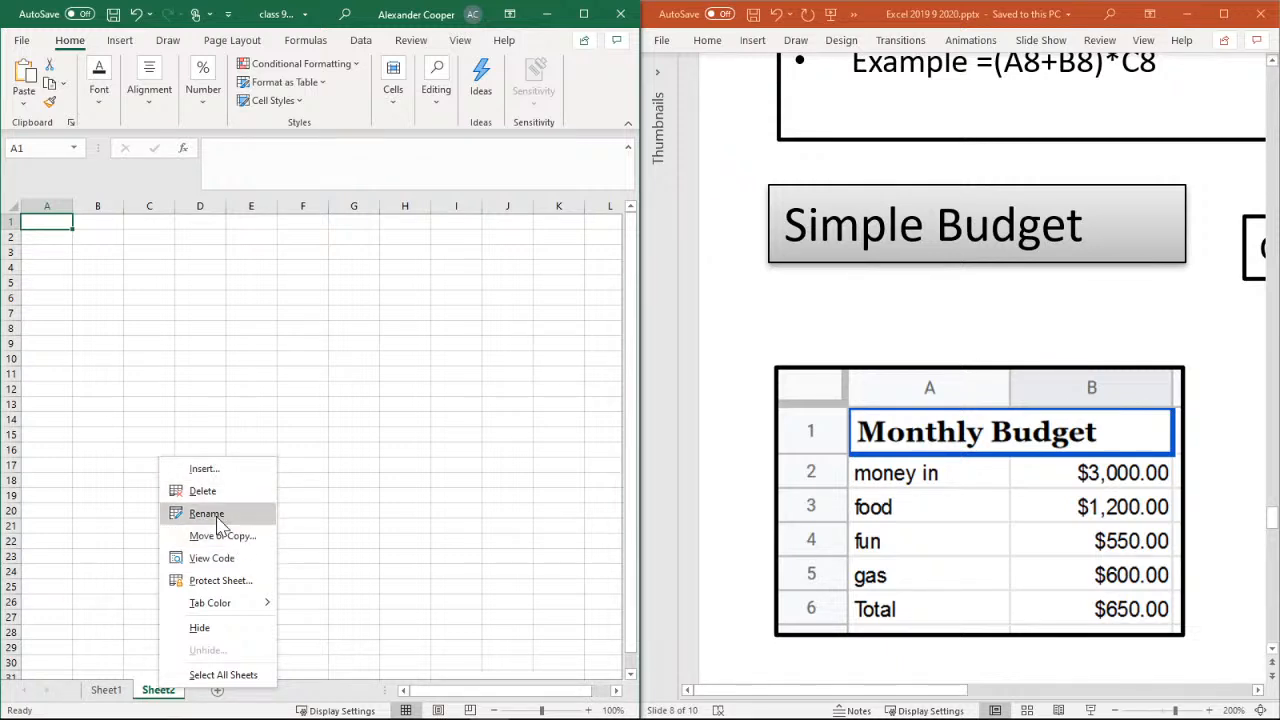
click(155, 692)
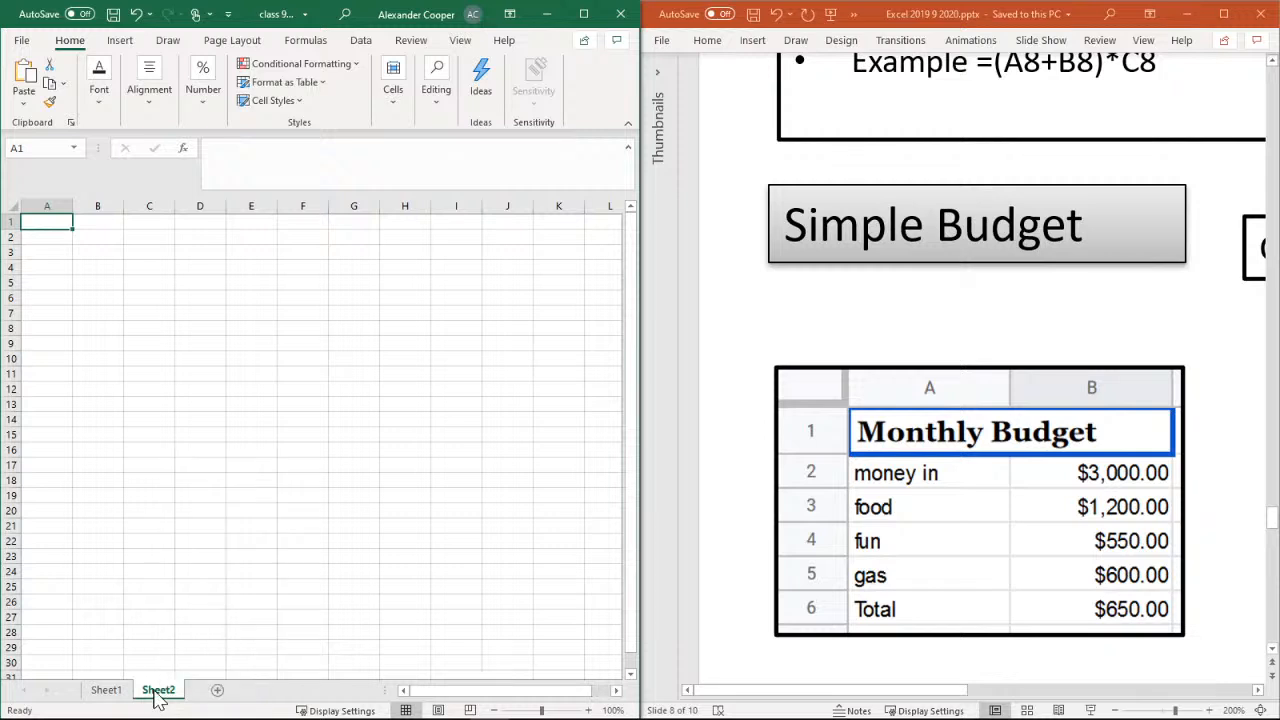
right_click(158, 690)
click(157, 692)
right_click(157, 692)
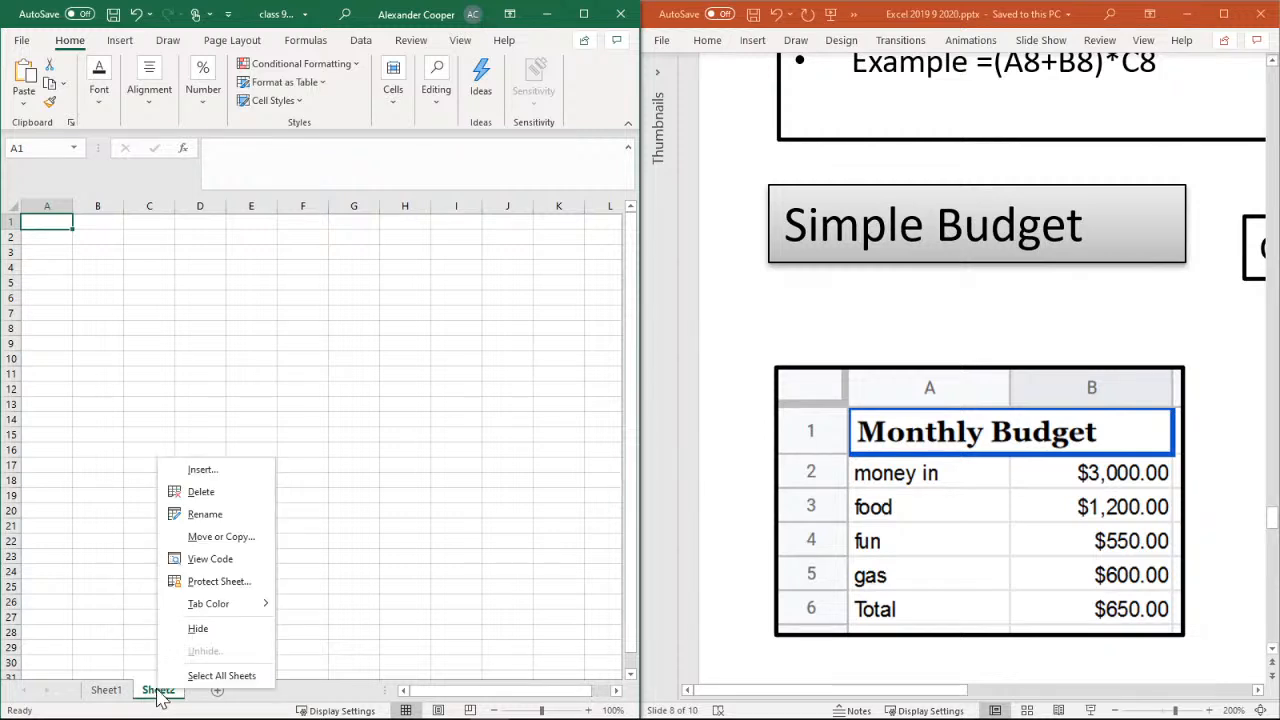
click(156, 694)
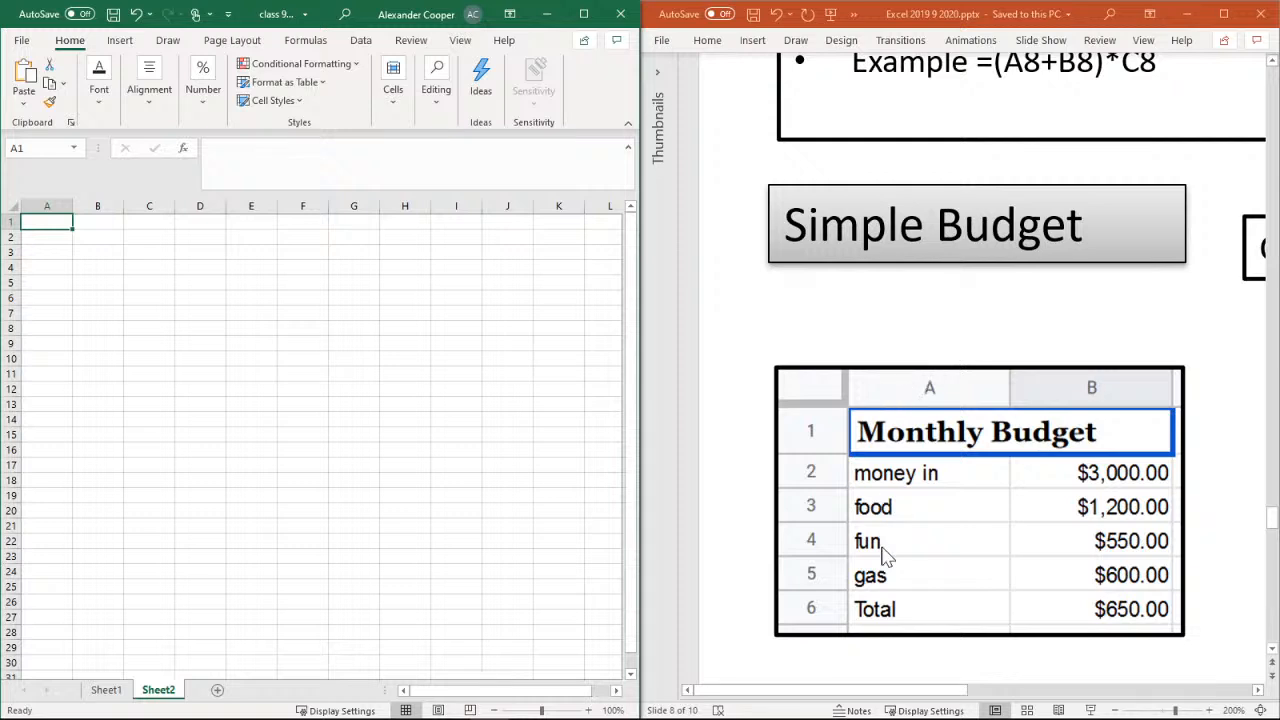
Set the zoom level of Sheet2 to 400%
click(834, 694)
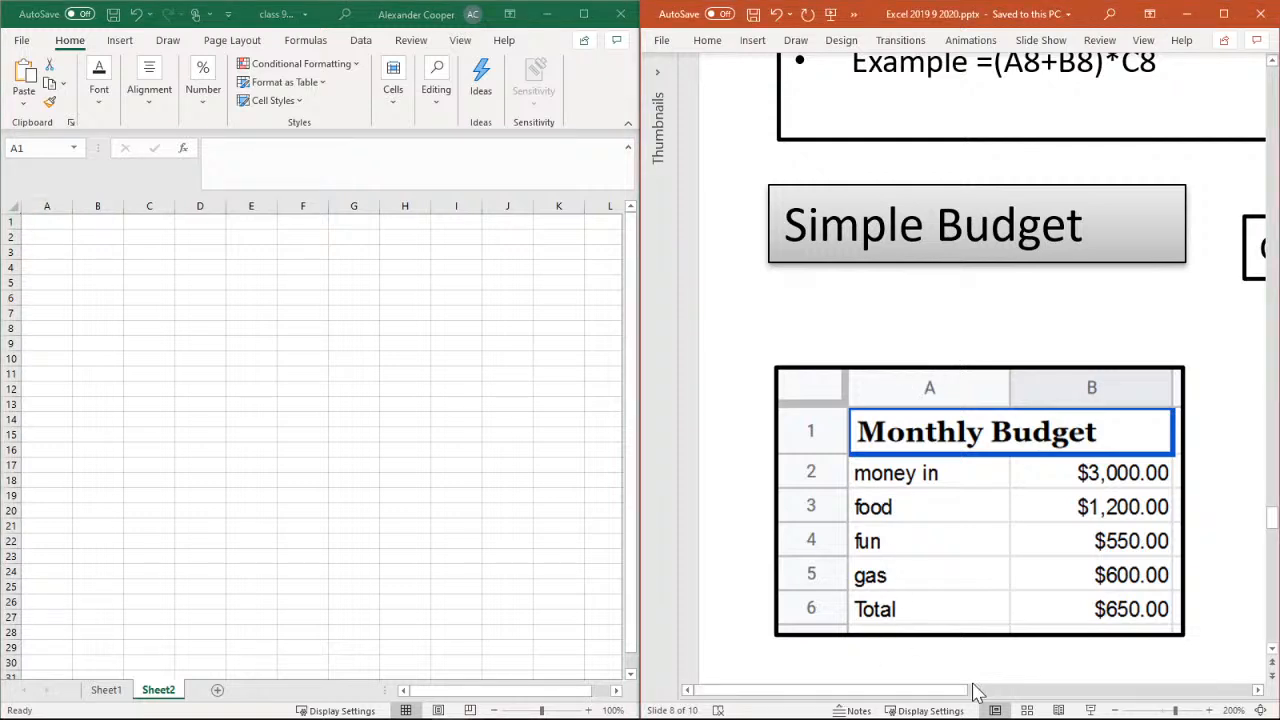
drag(917, 690, 835, 695)
click(588, 710)
click(589, 710)
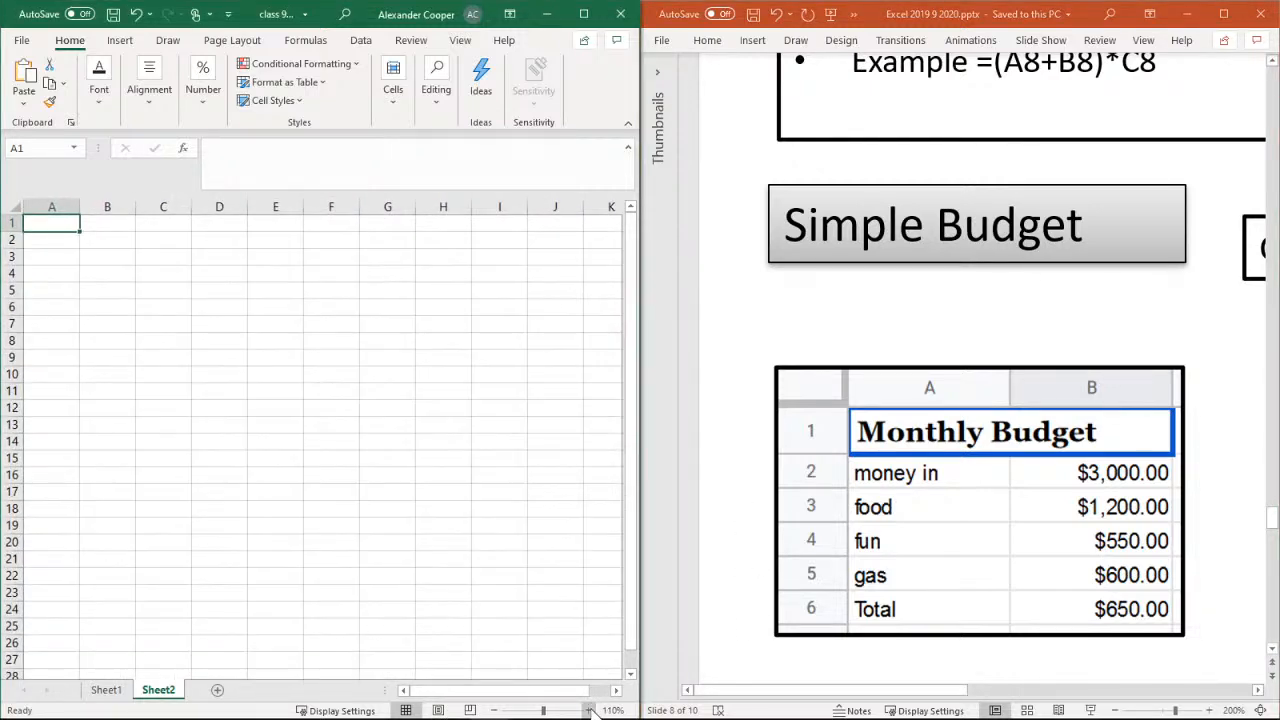
click(590, 710)
click(590, 710)
click(590, 710)
click(590, 710)
click(590, 710)
click(590, 710)
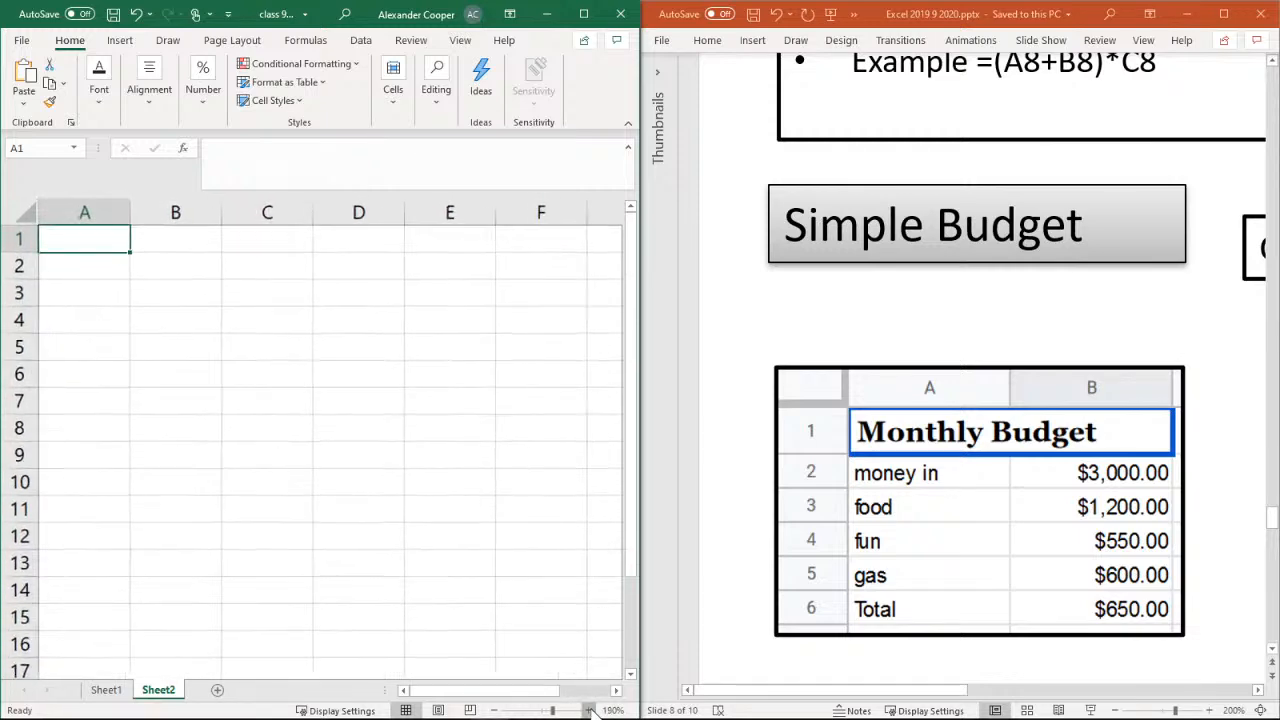
click(590, 710)
click(590, 710)
click(590, 710)
click(590, 710)
click(590, 710)
click(590, 710)
click(590, 710)
click(590, 710)
click(590, 710)
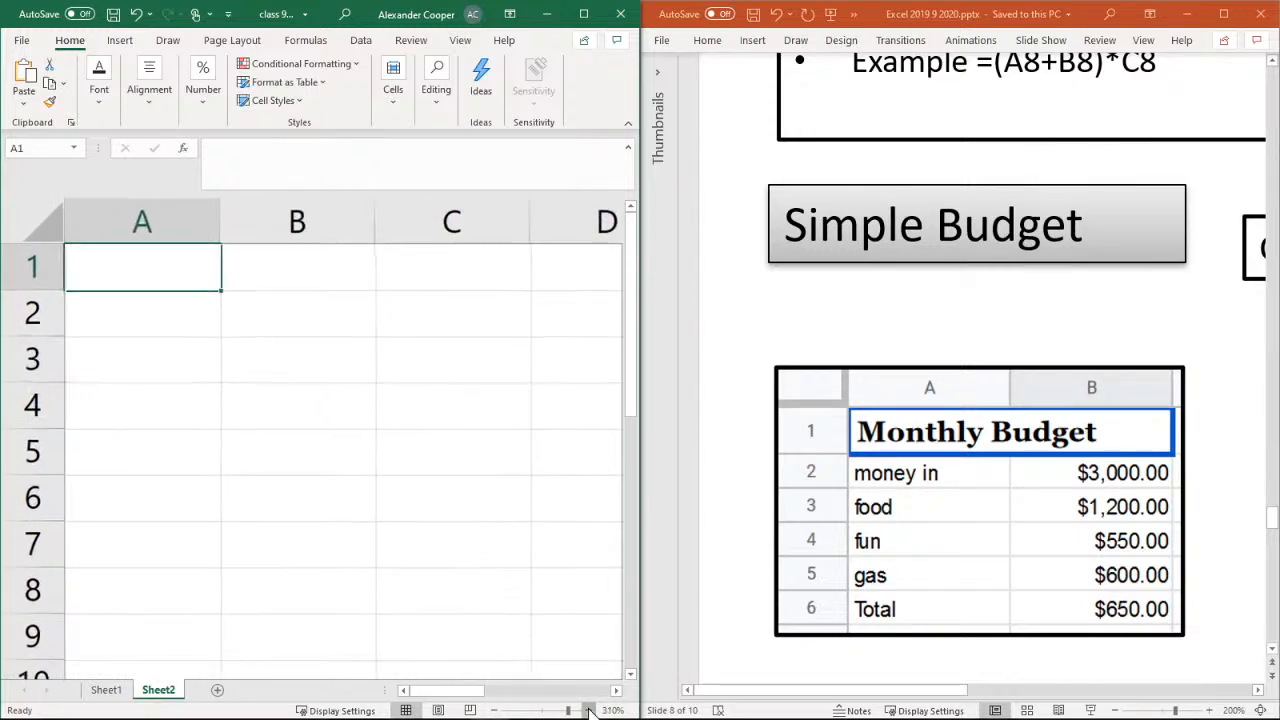
click(590, 710)
click(590, 710)
click(590, 710)
click(590, 710)
click(590, 710)
click(590, 710)
click(590, 710)
click(590, 710)
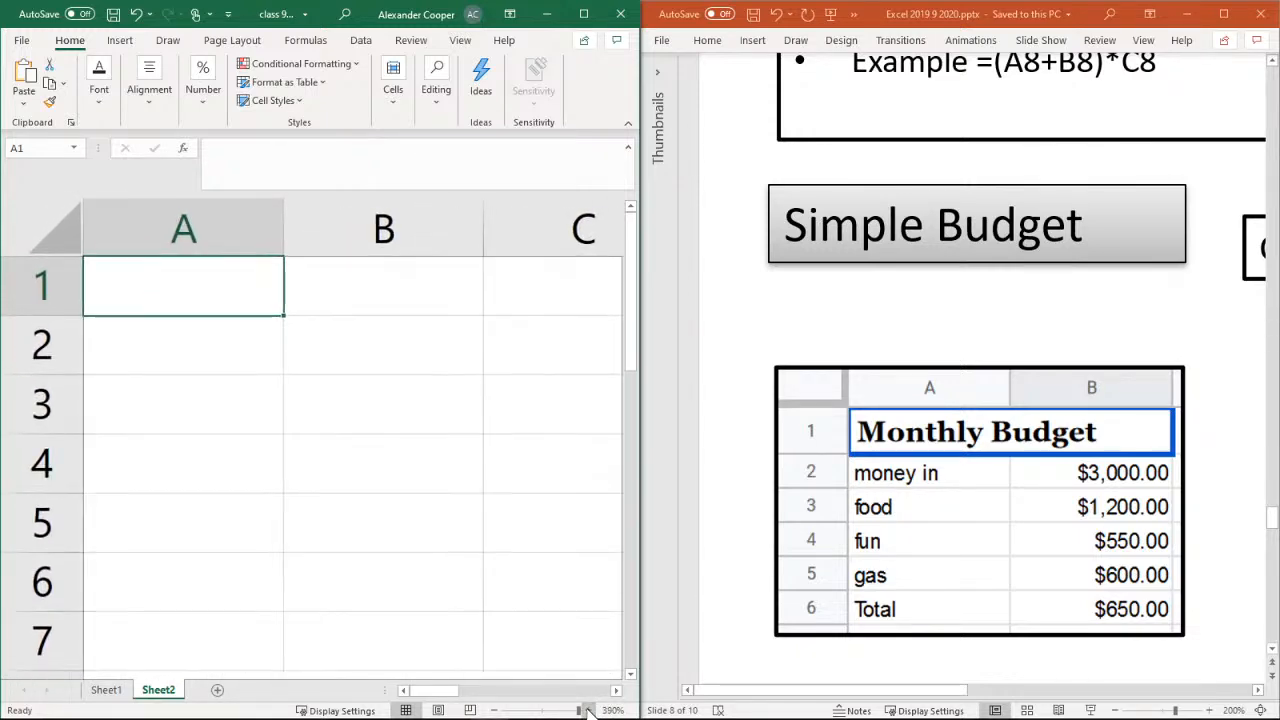
click(590, 710)
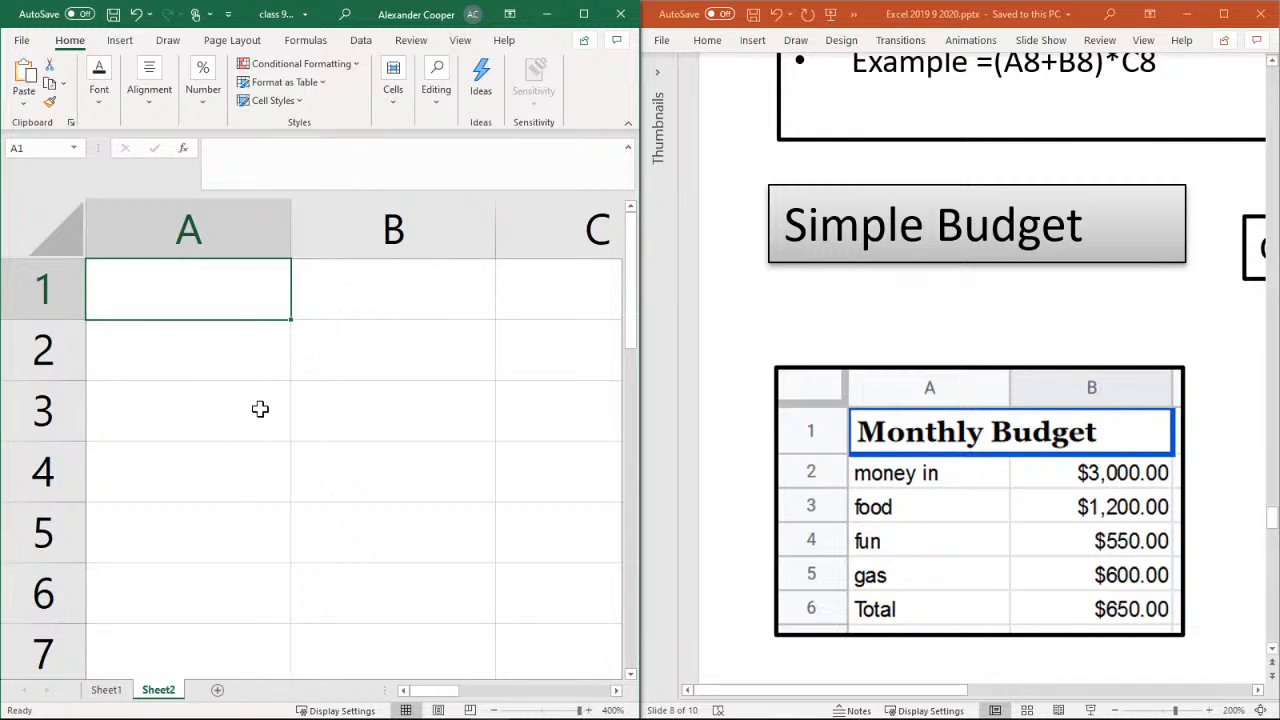
Enter the title "Monthly Budget" in cell A1 and inspect cells A1 and B1 to see which one holds the text
text(Mo)
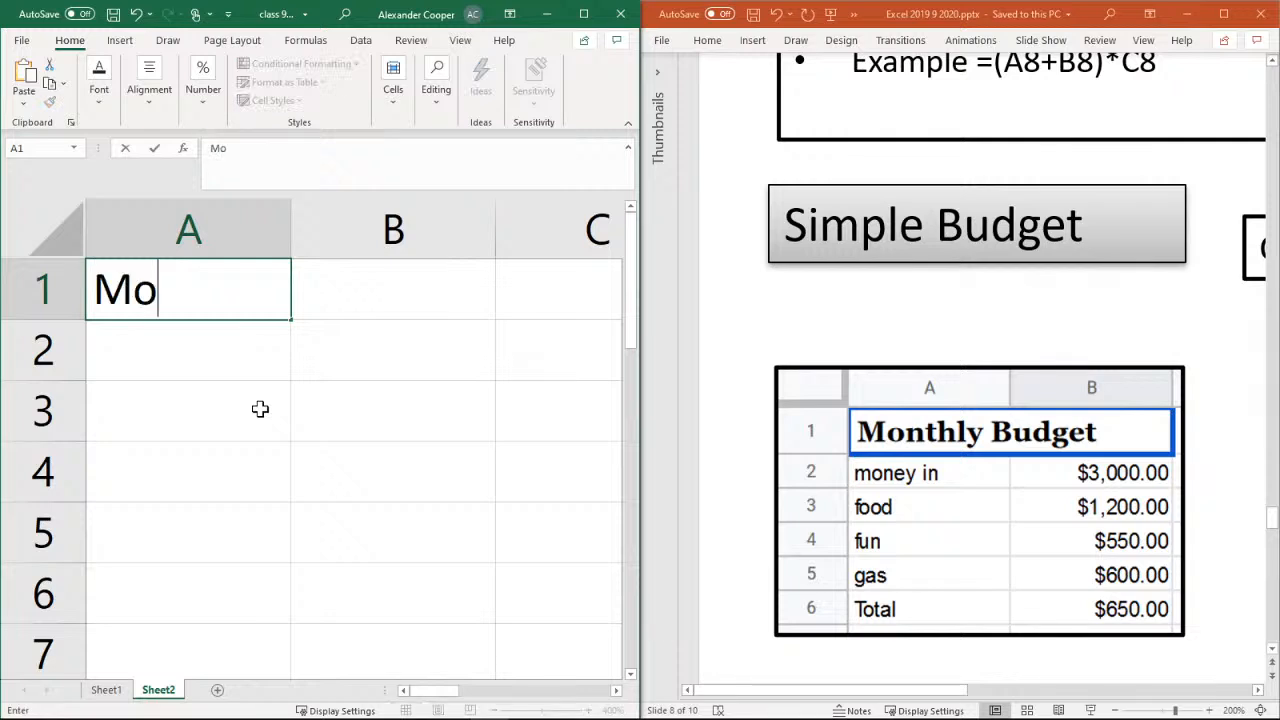
text(nthly )
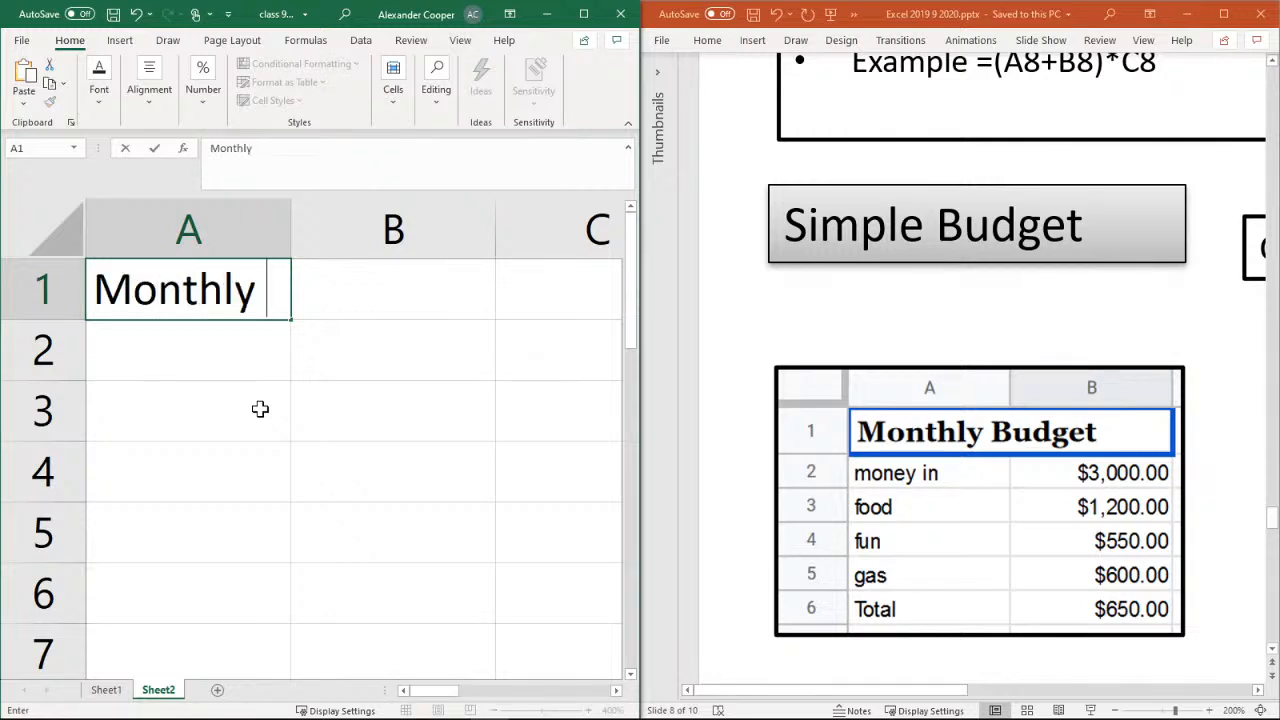
text(Bud)
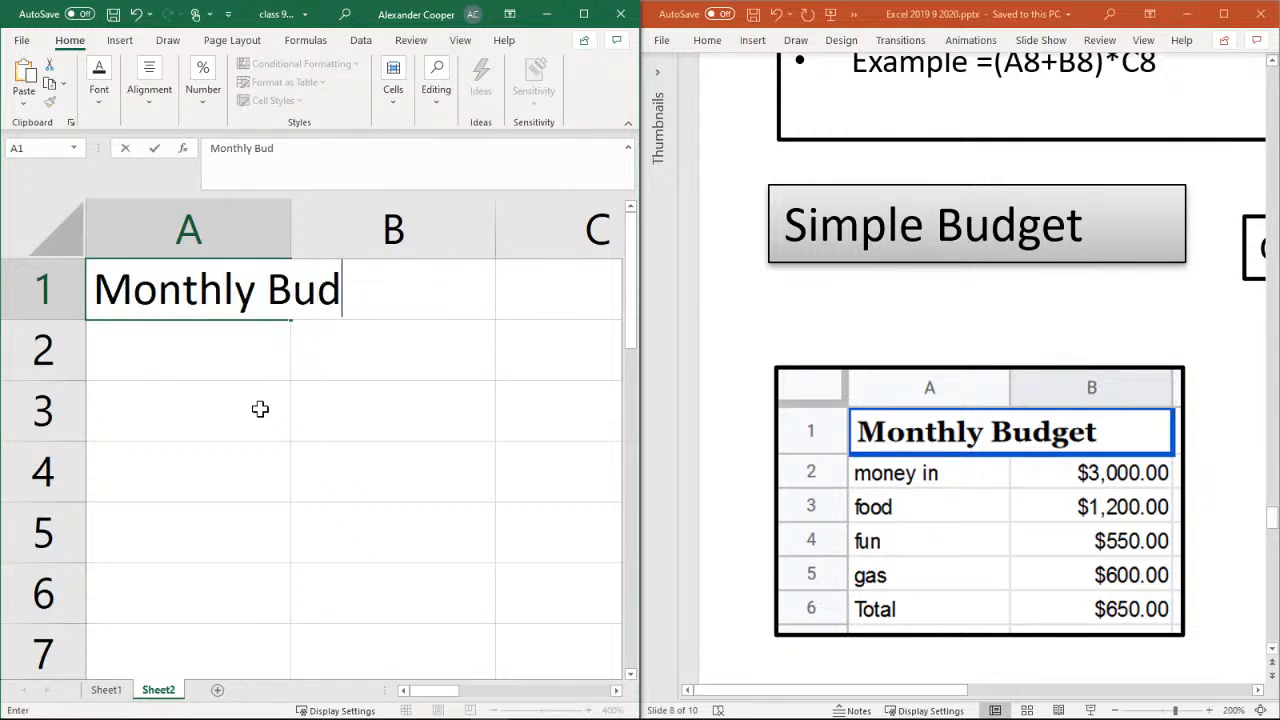
text(get)
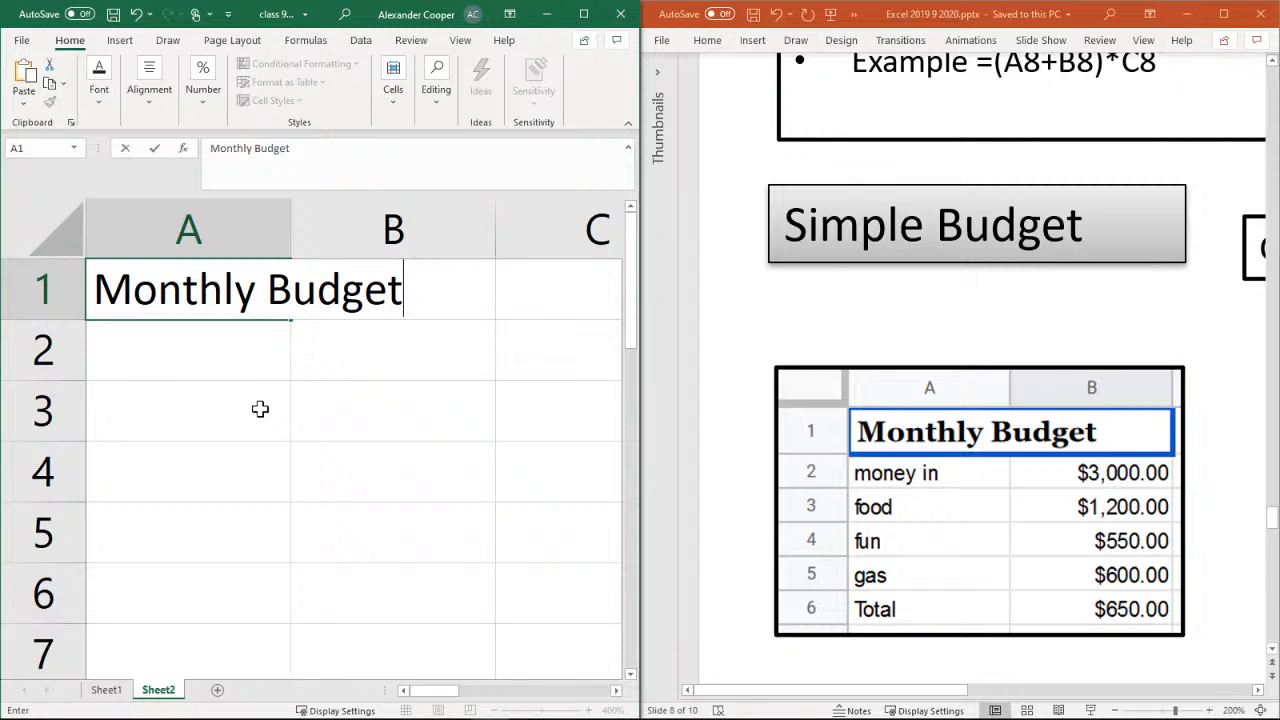
key(Return)
click(243, 308)
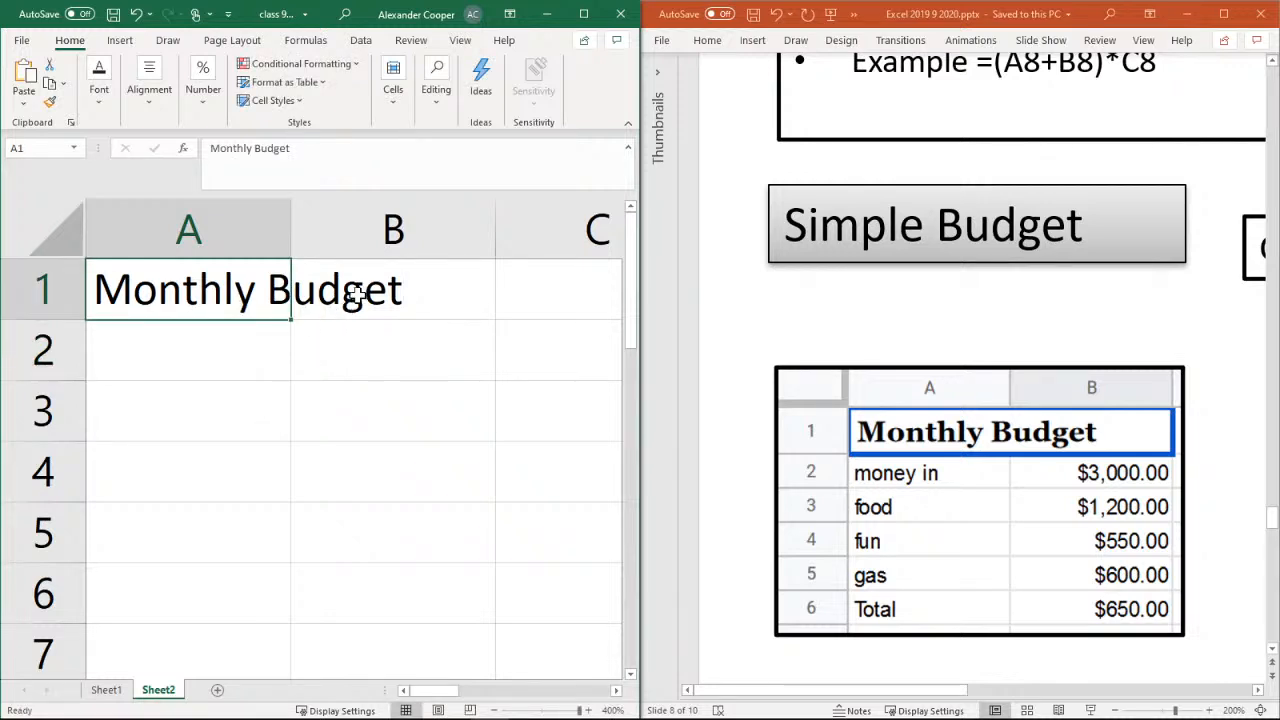
click(390, 288)
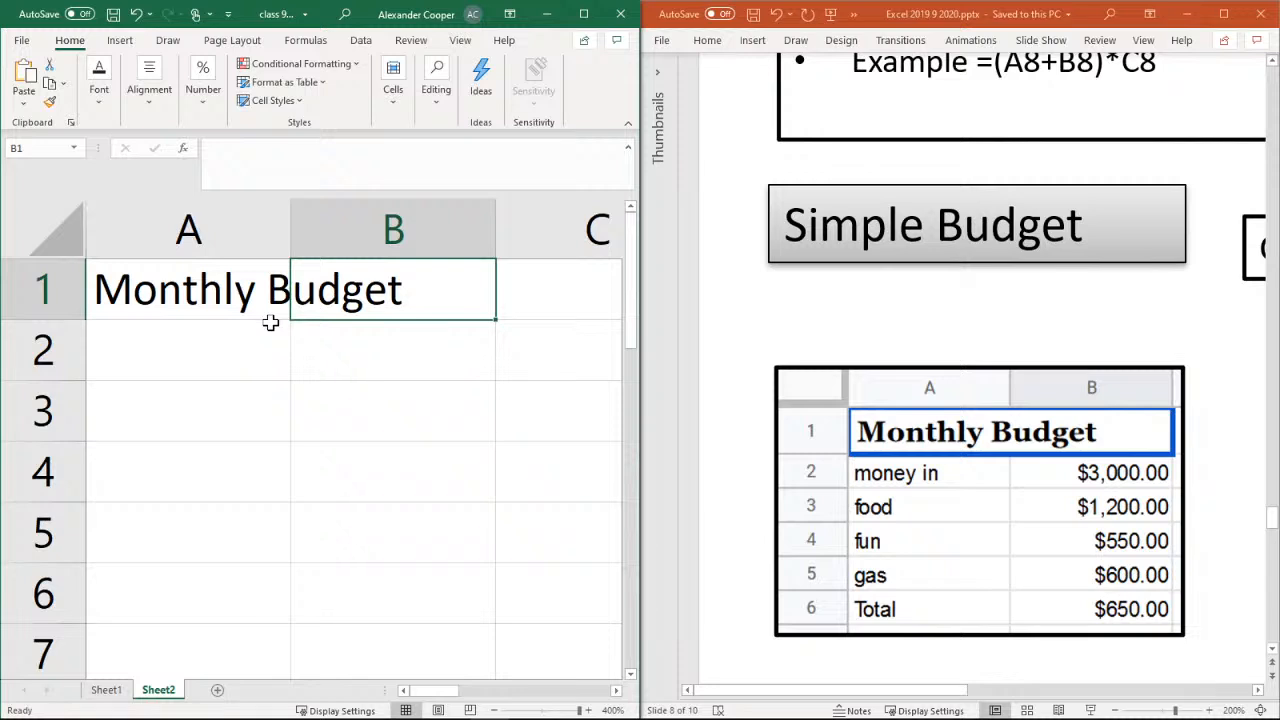
Enter the row labels "Money in" in cell A2 and "food" in cell A3
click(200, 358)
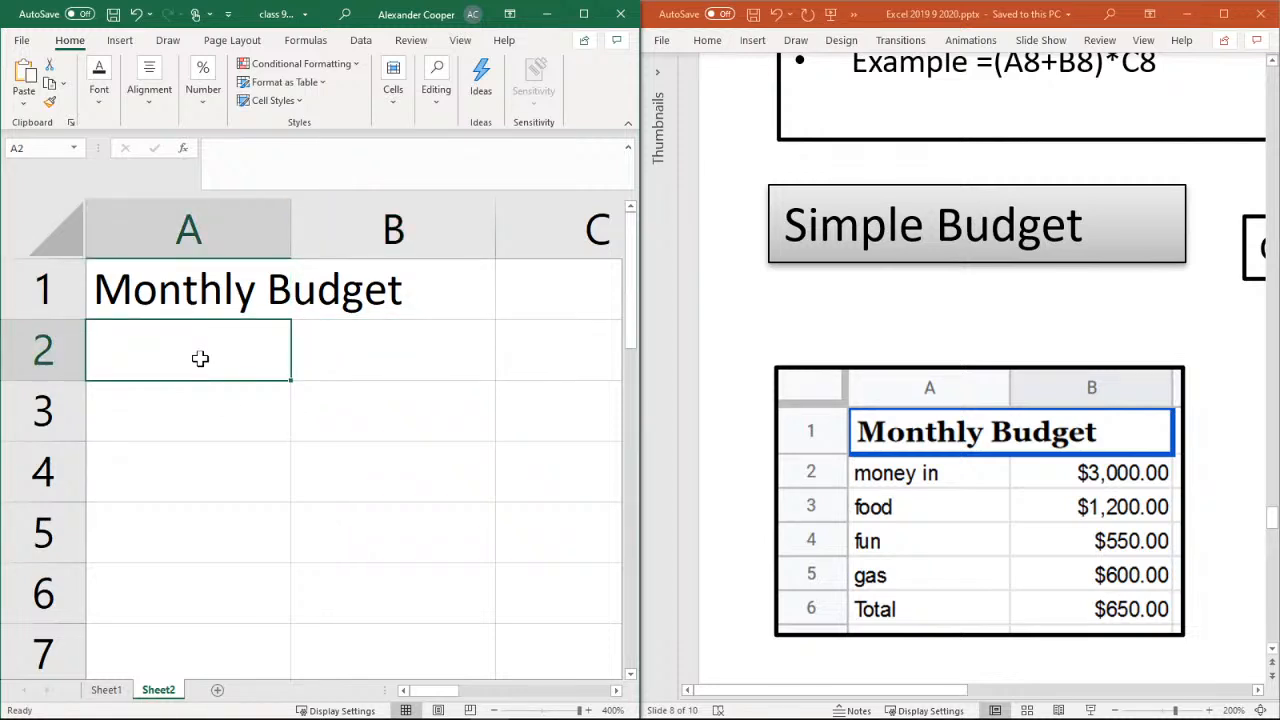
text(Mone)
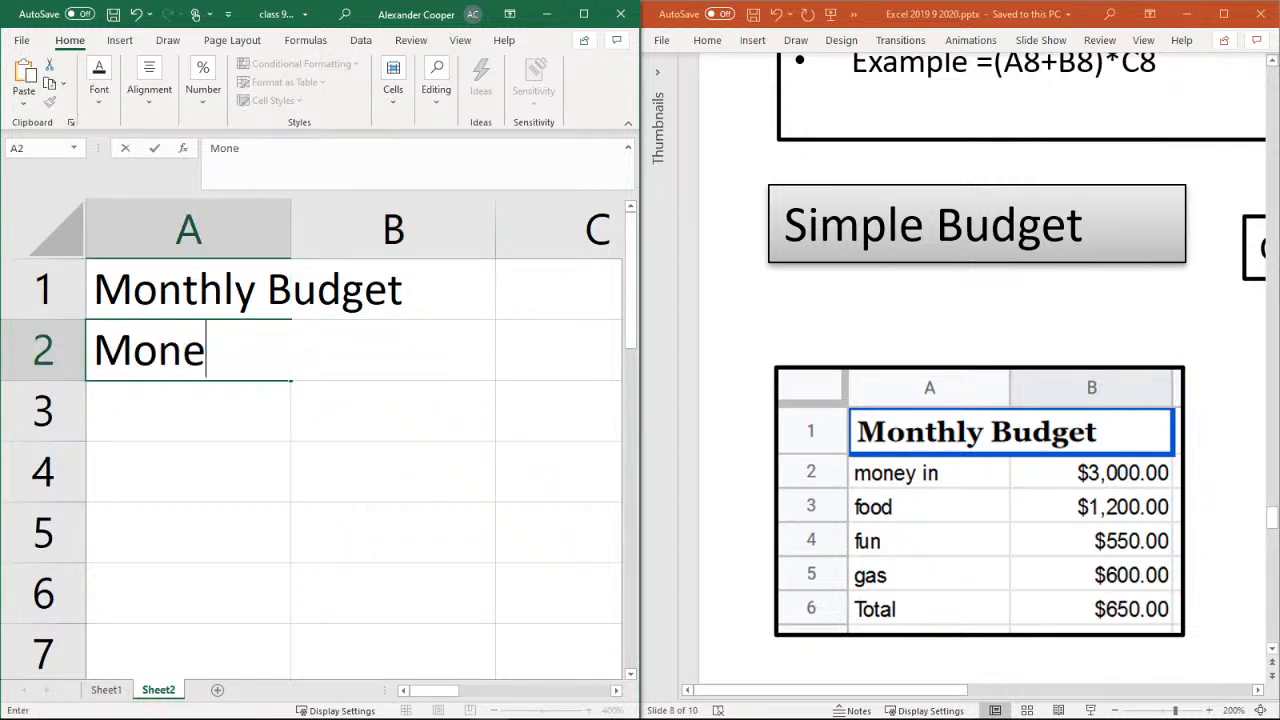
text(y in)
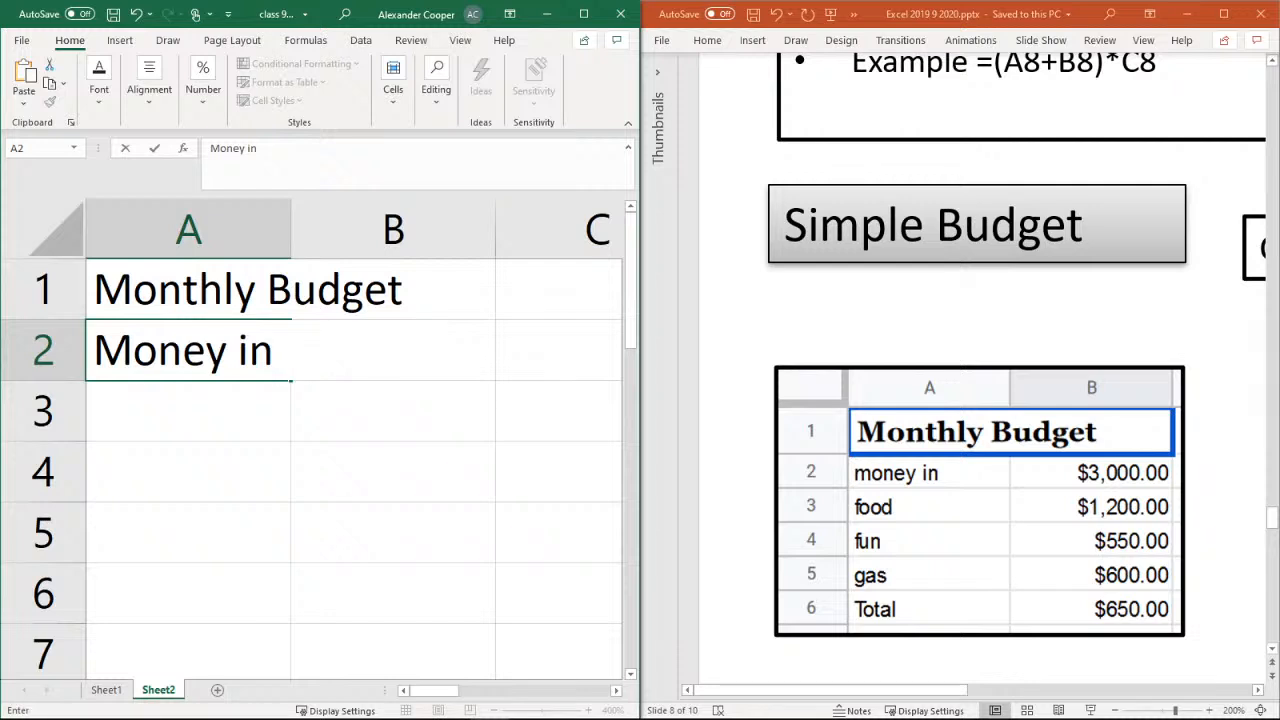
click(184, 416)
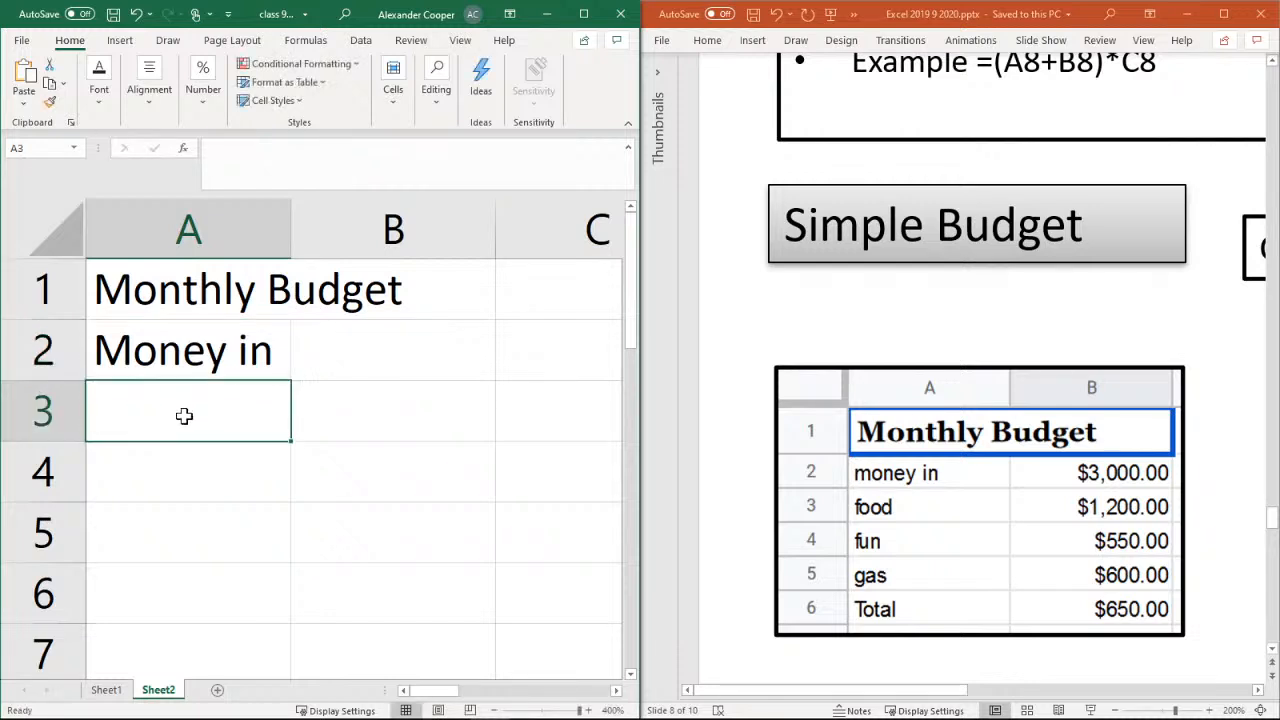
text(food)
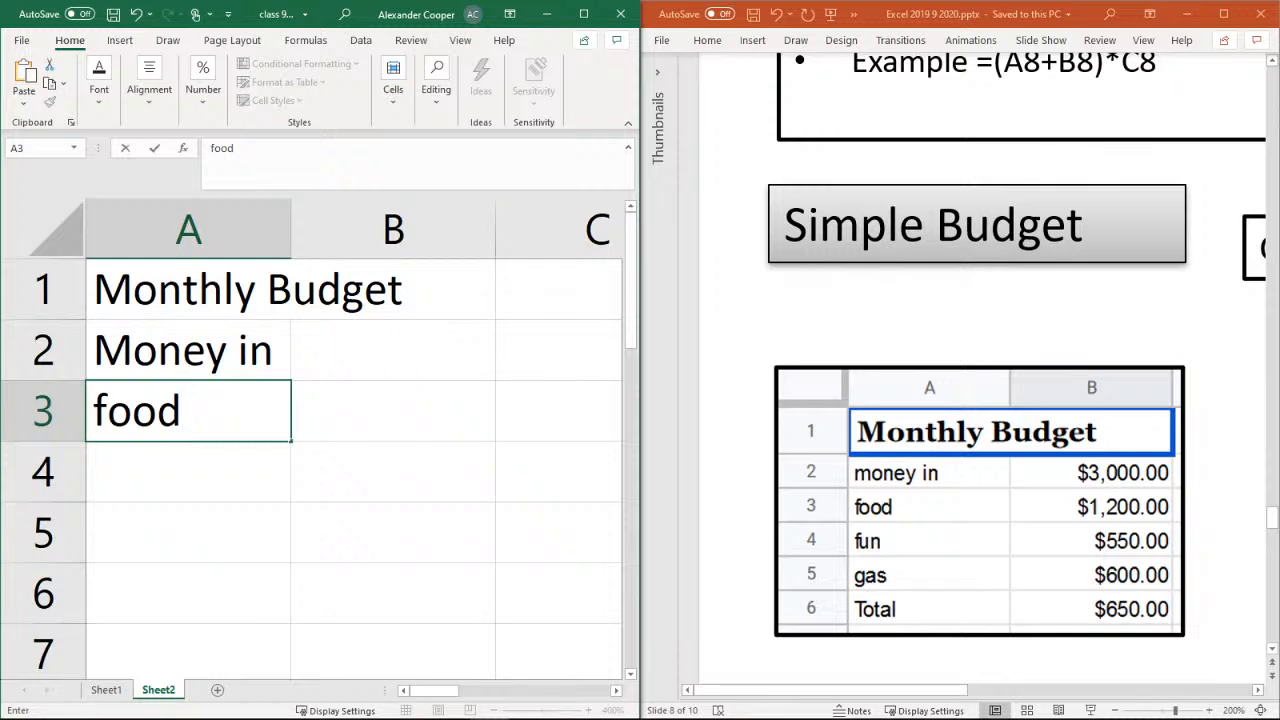
Enter the row labels "Fun", "Gas" and "Total" in cells A4 to A6 and save the workbook
click(165, 465)
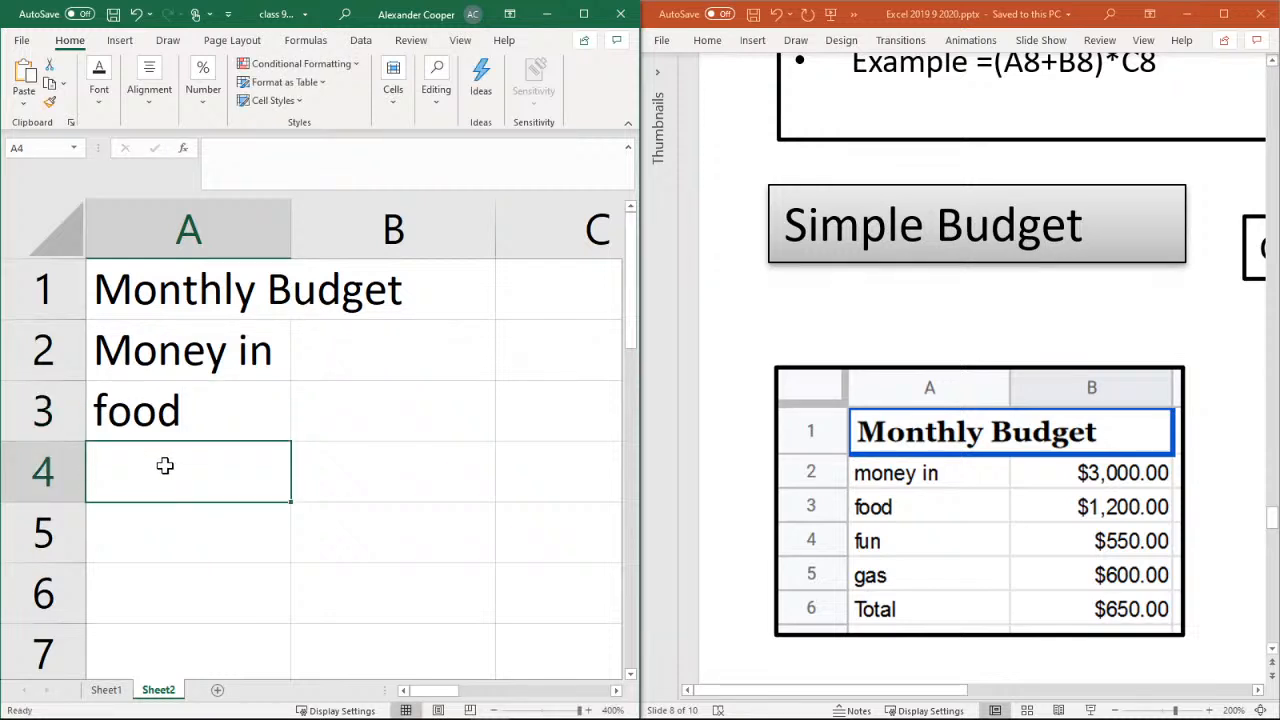
text(Fu)
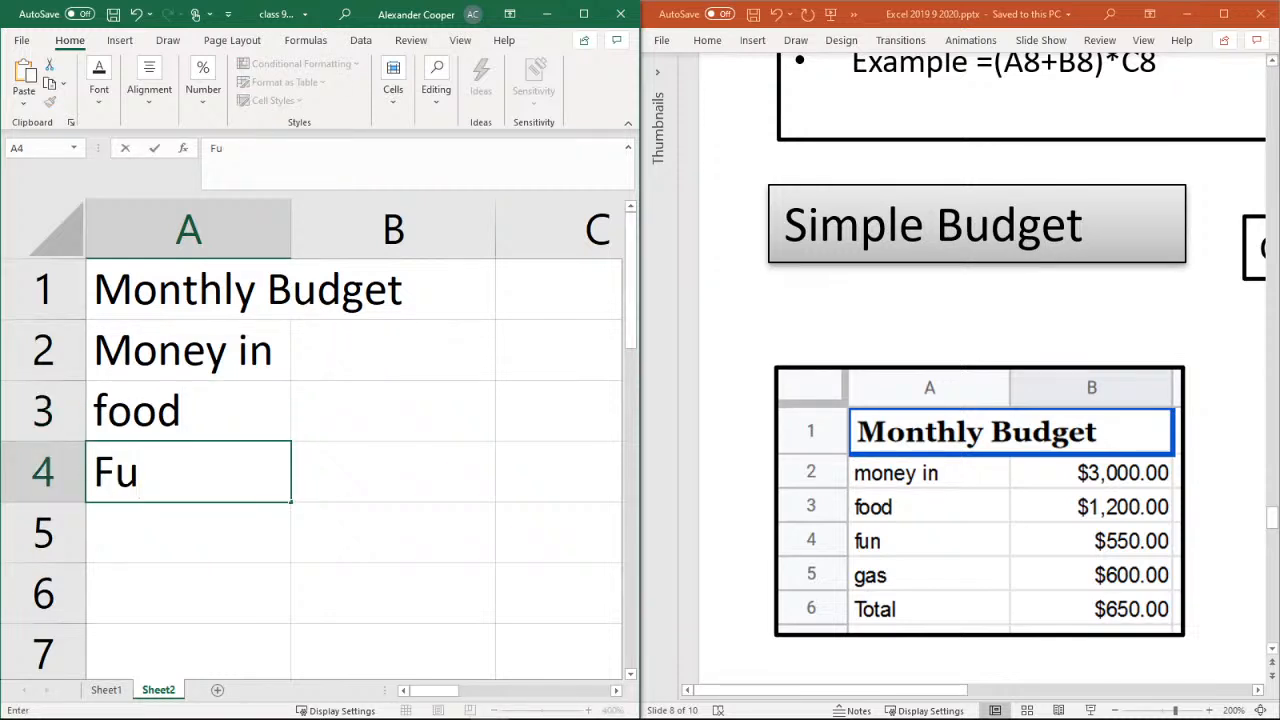
text(n)
click(143, 513)
text(Gas)
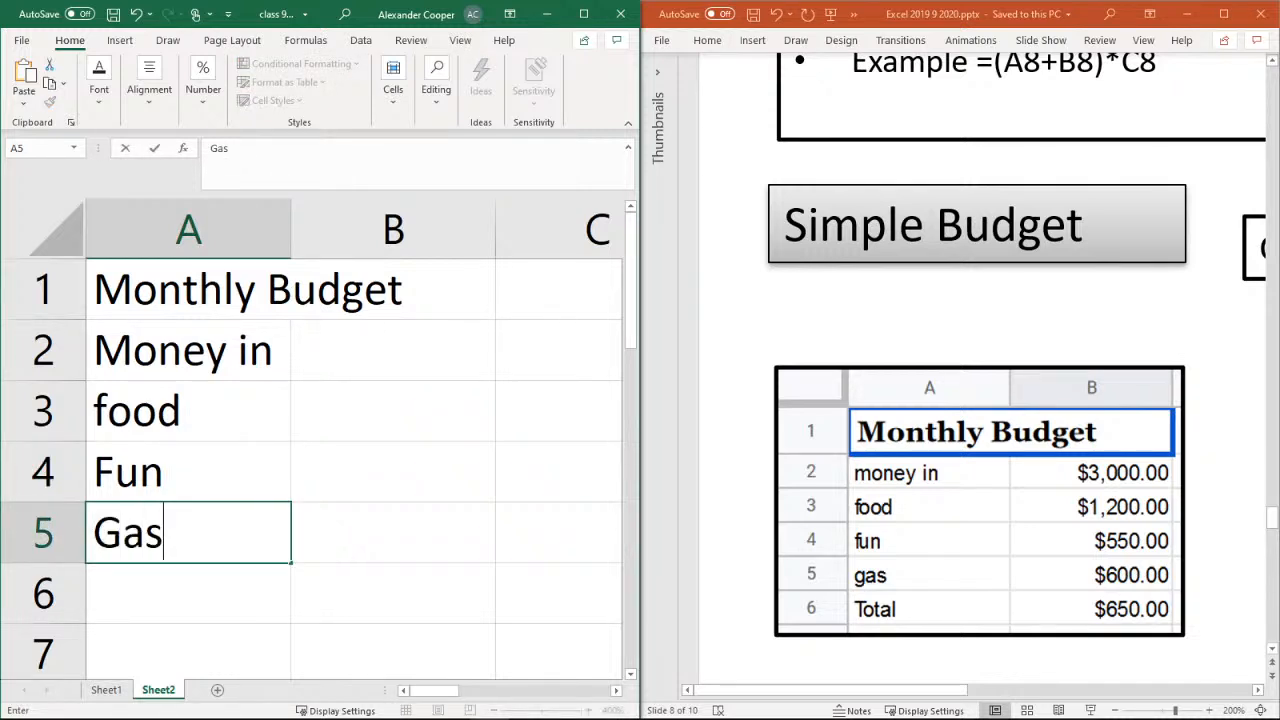
click(151, 598)
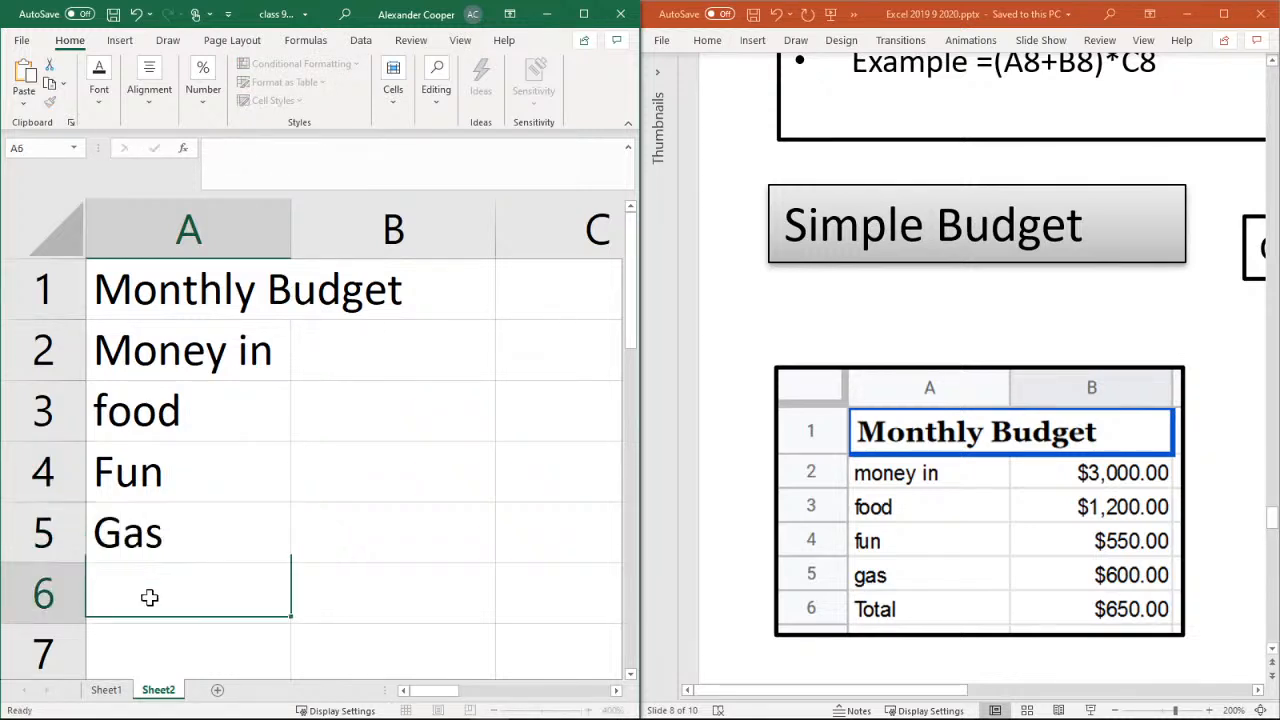
text(Tot)
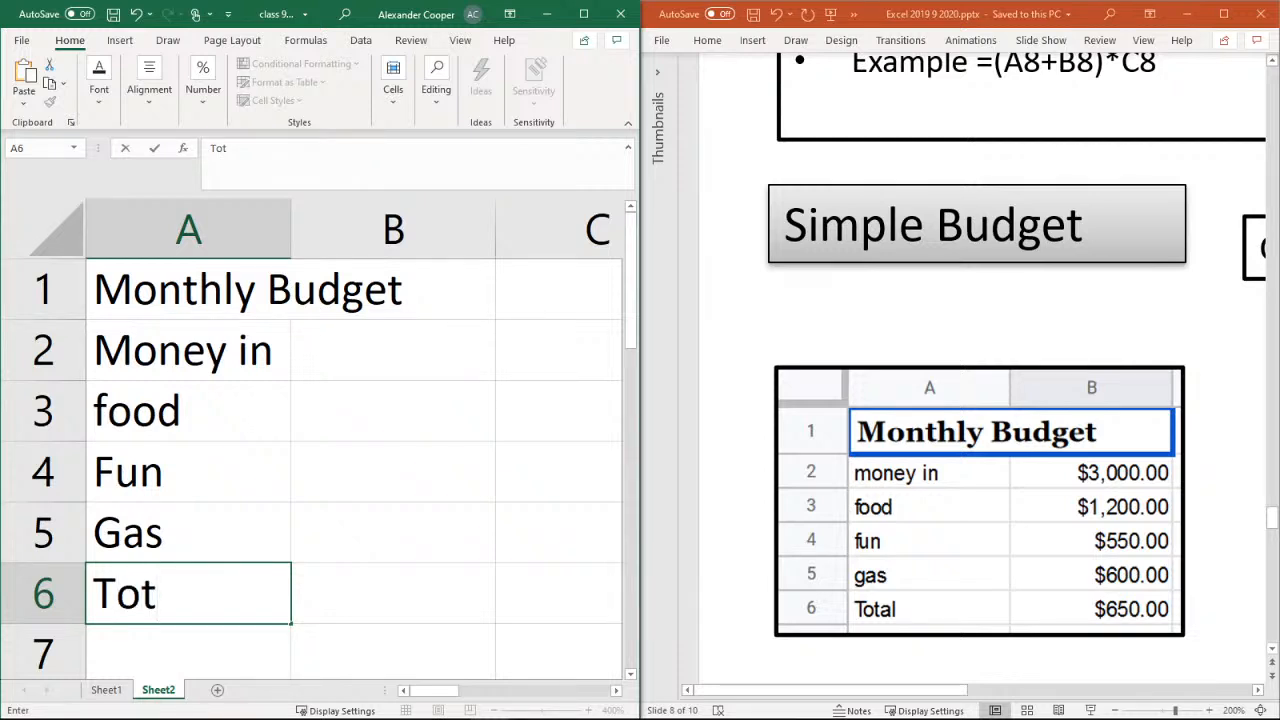
text(al)
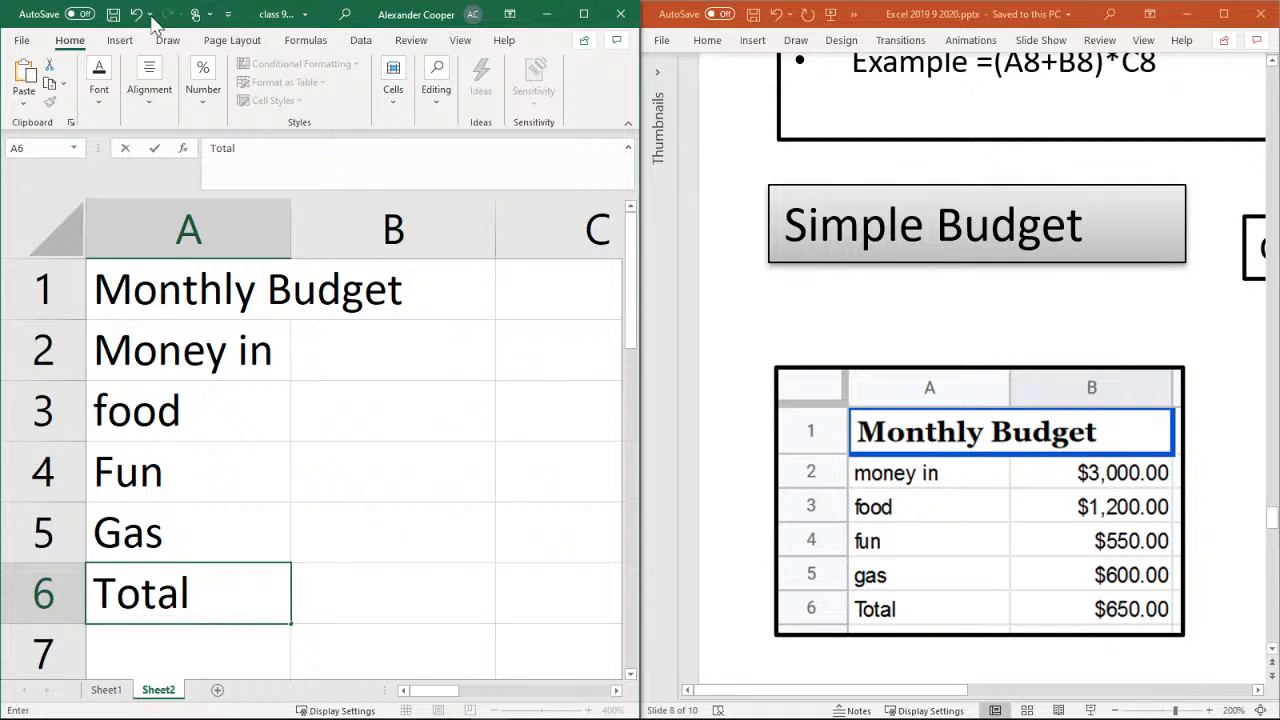
click(113, 16)
click(316, 570)
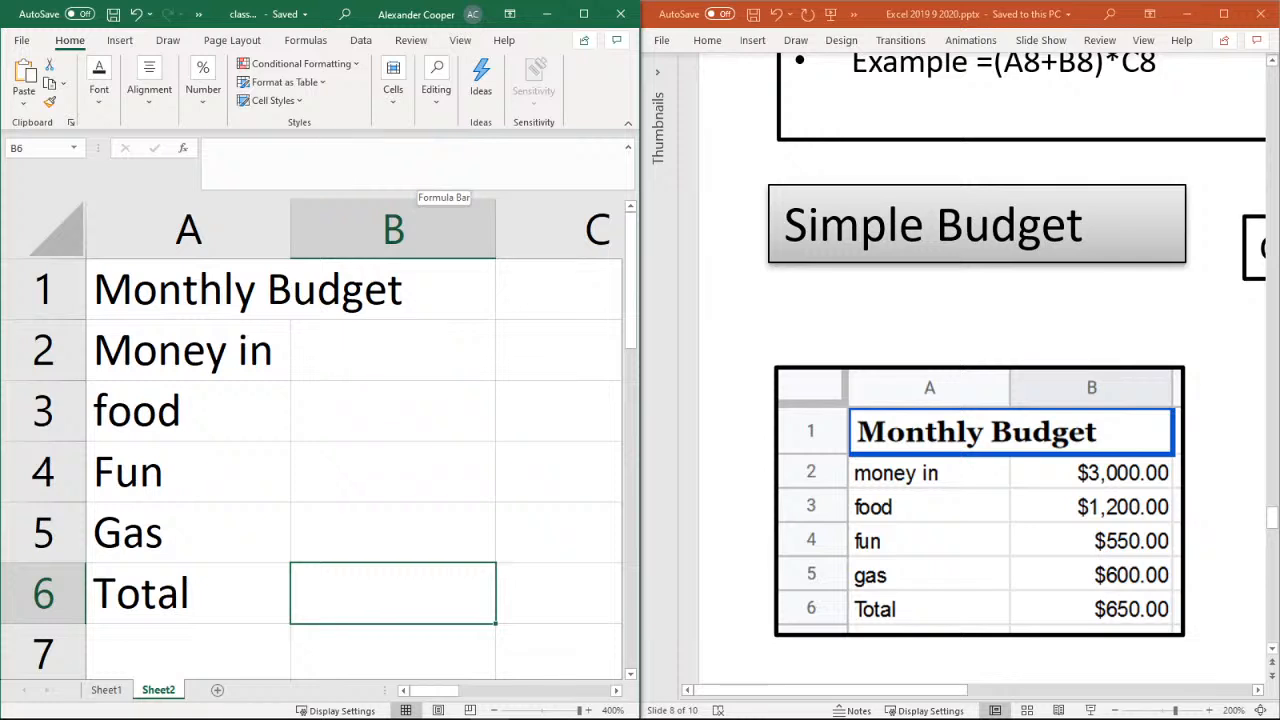
click(120, 41)
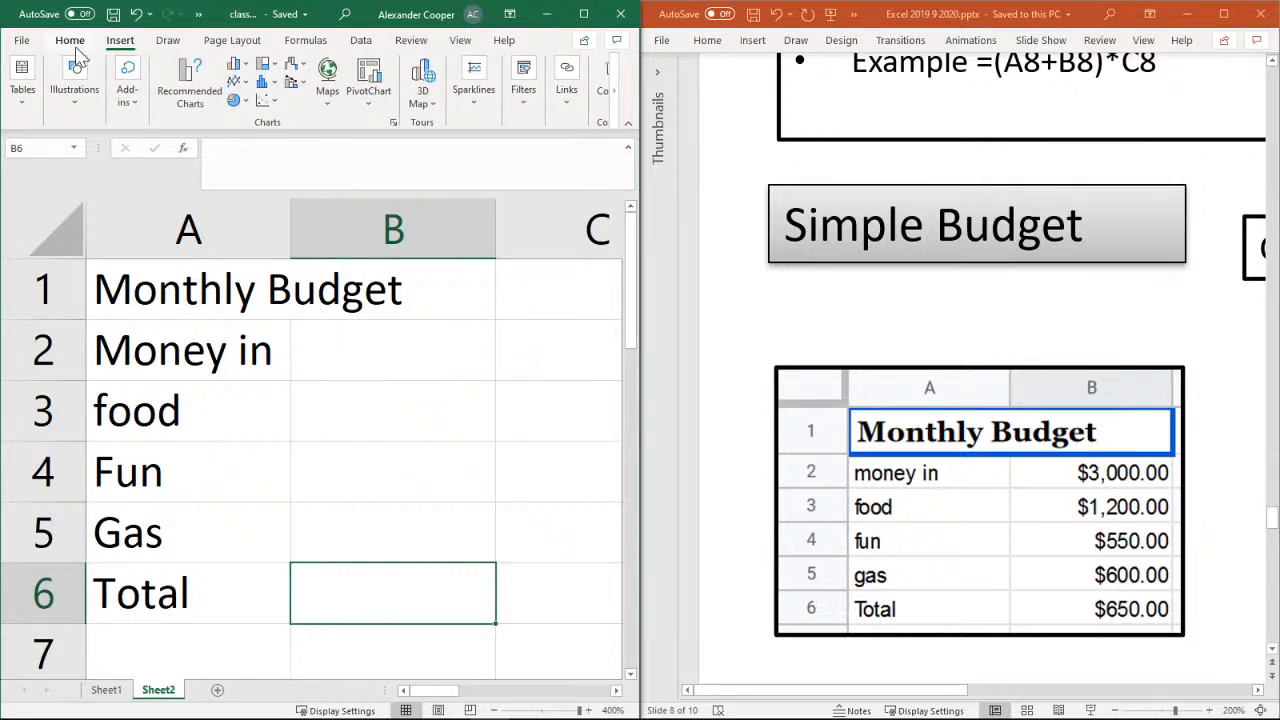
click(70, 44)
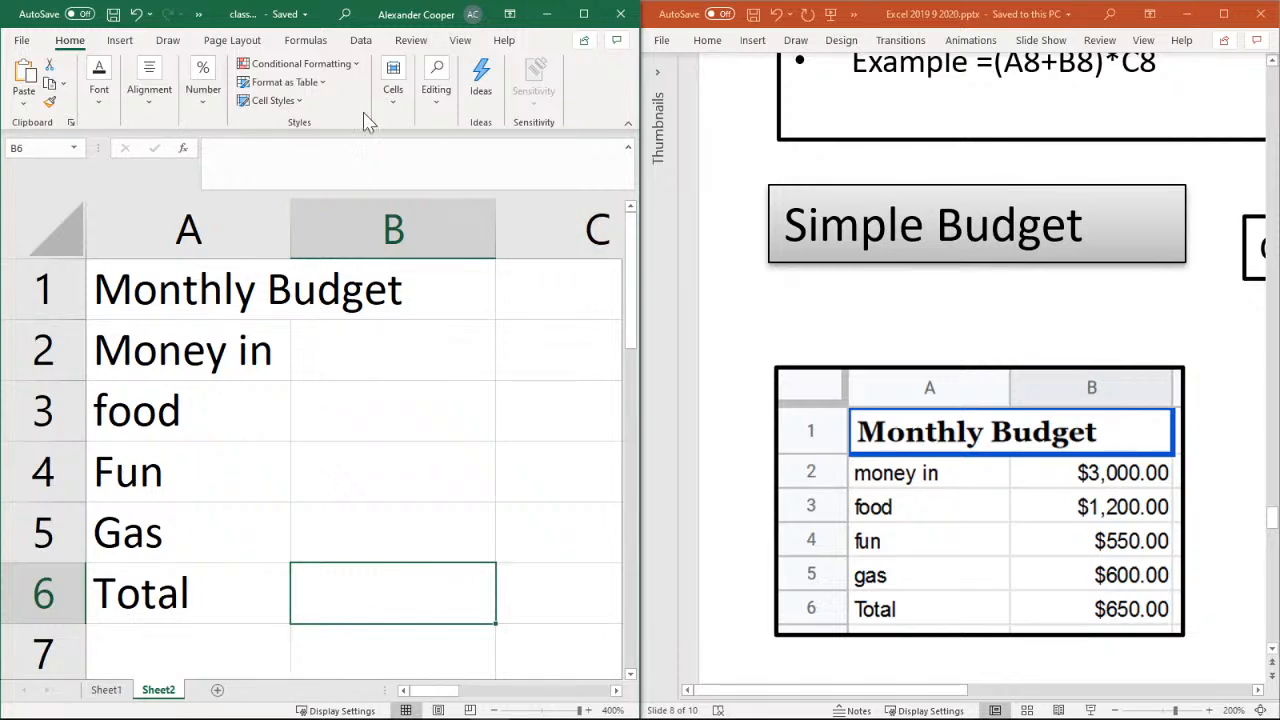
click(103, 103)
click(103, 103)
click(151, 108)
click(151, 108)
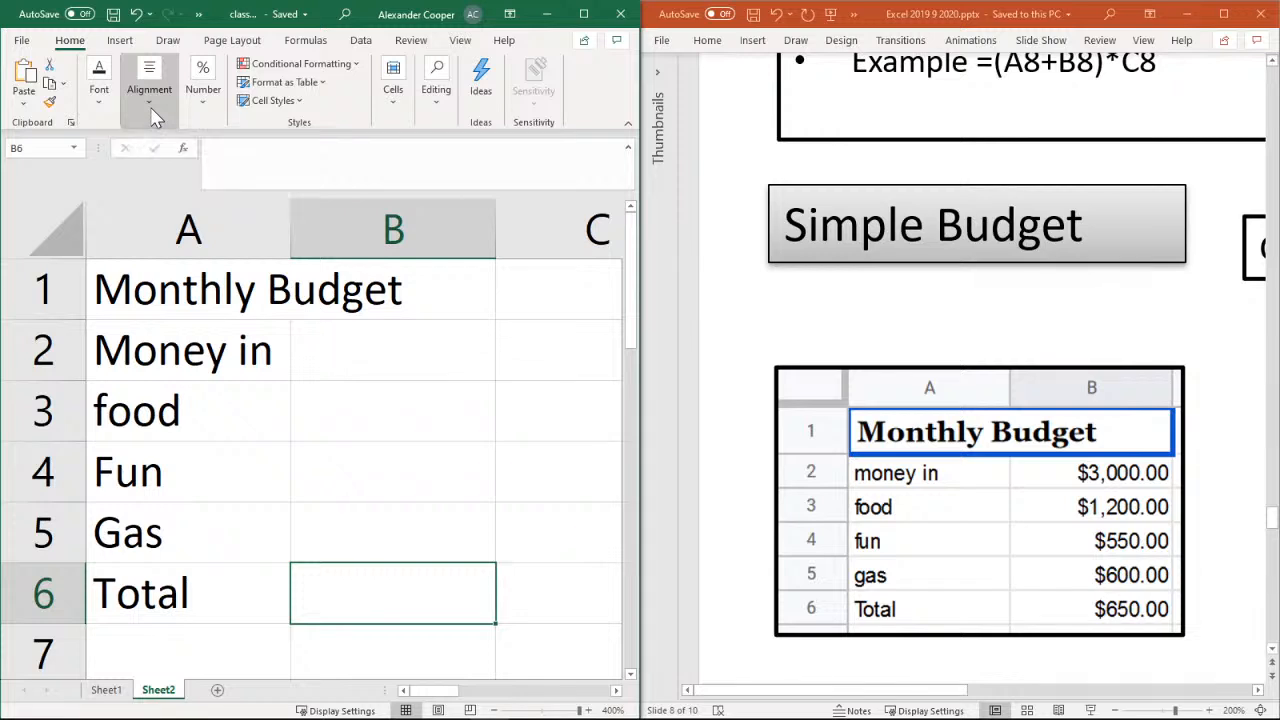
click(201, 106)
click(201, 106)
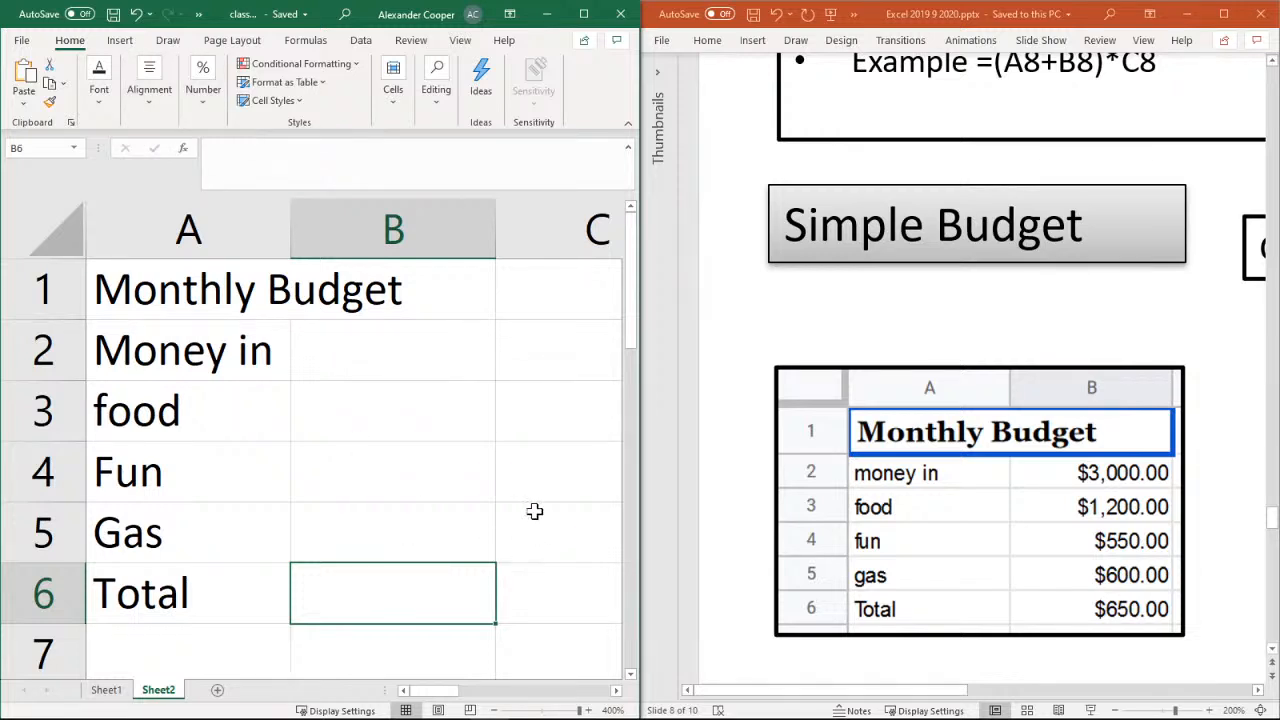
Enter 3000 as the Money in amount in cell B2 and apply the Accounting number format to it
click(409, 362)
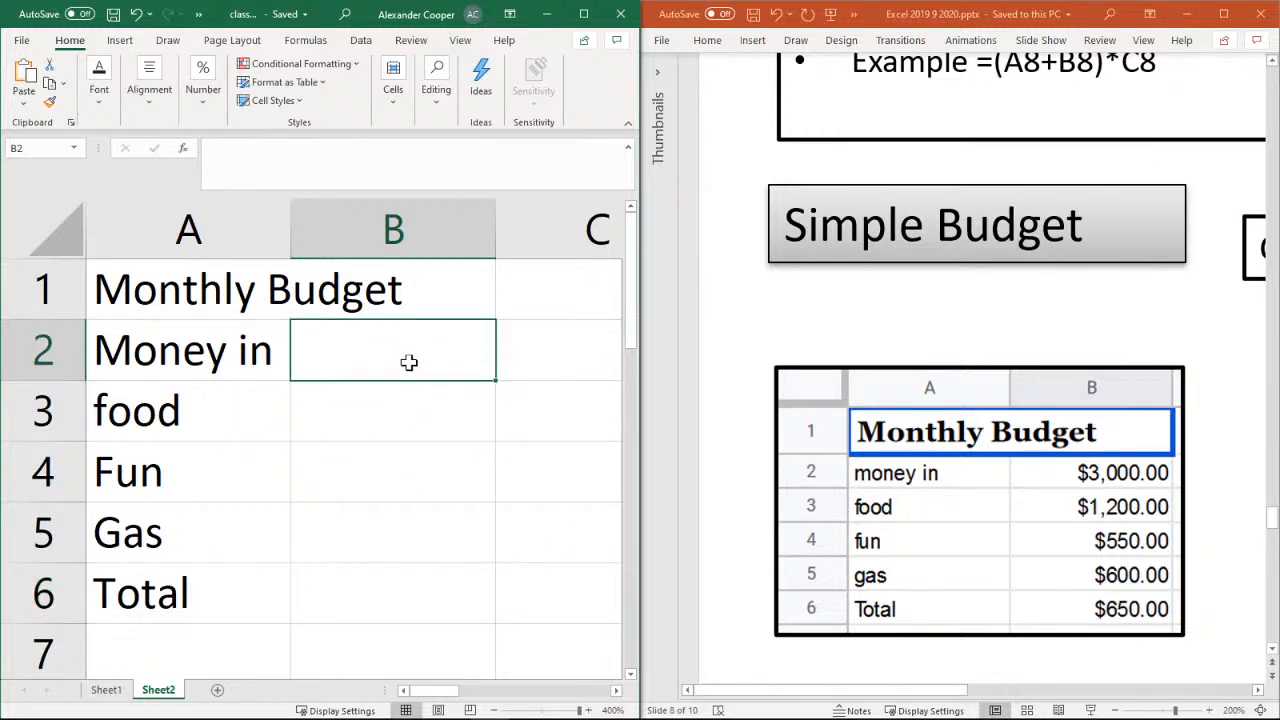
text(3)
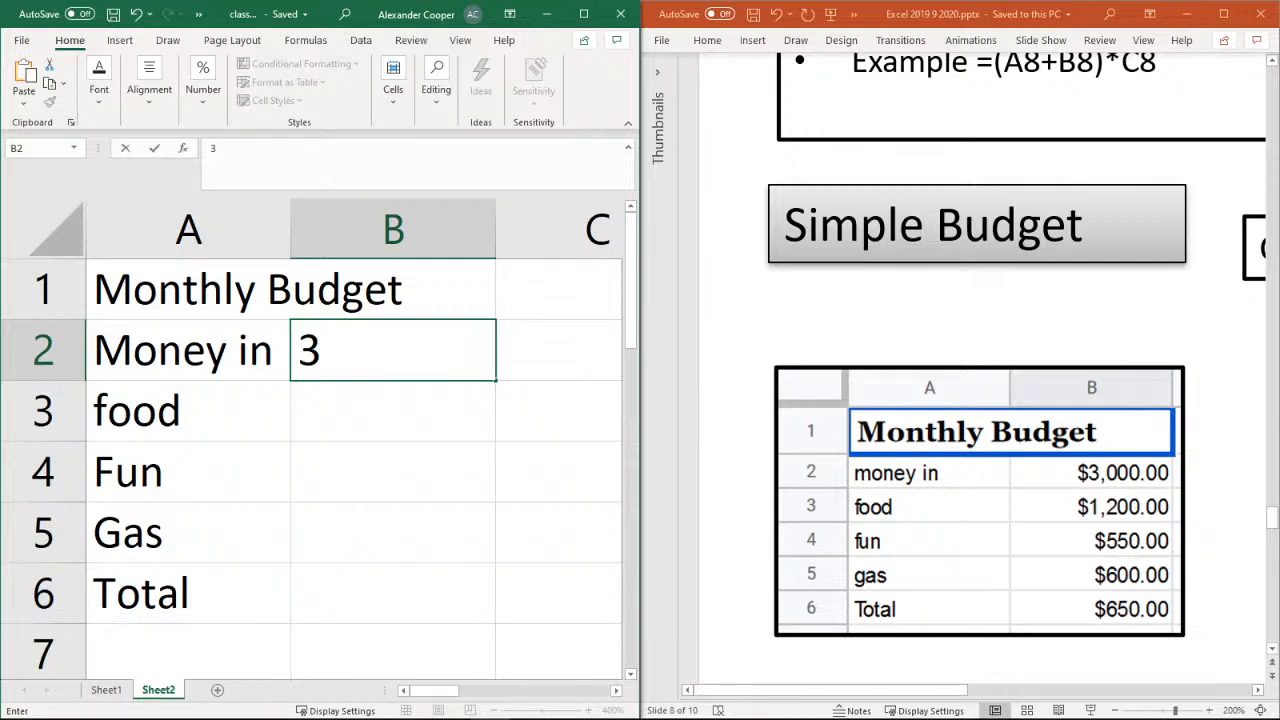
text(000)
key(Return)
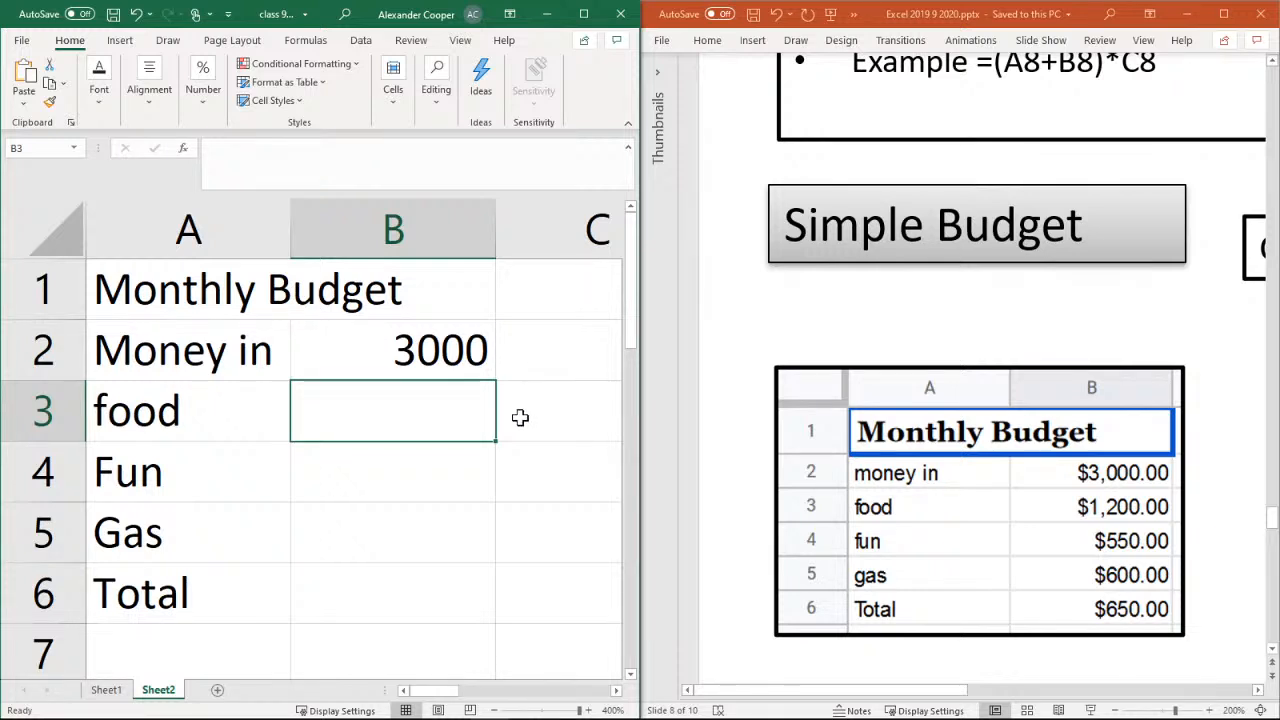
click(386, 362)
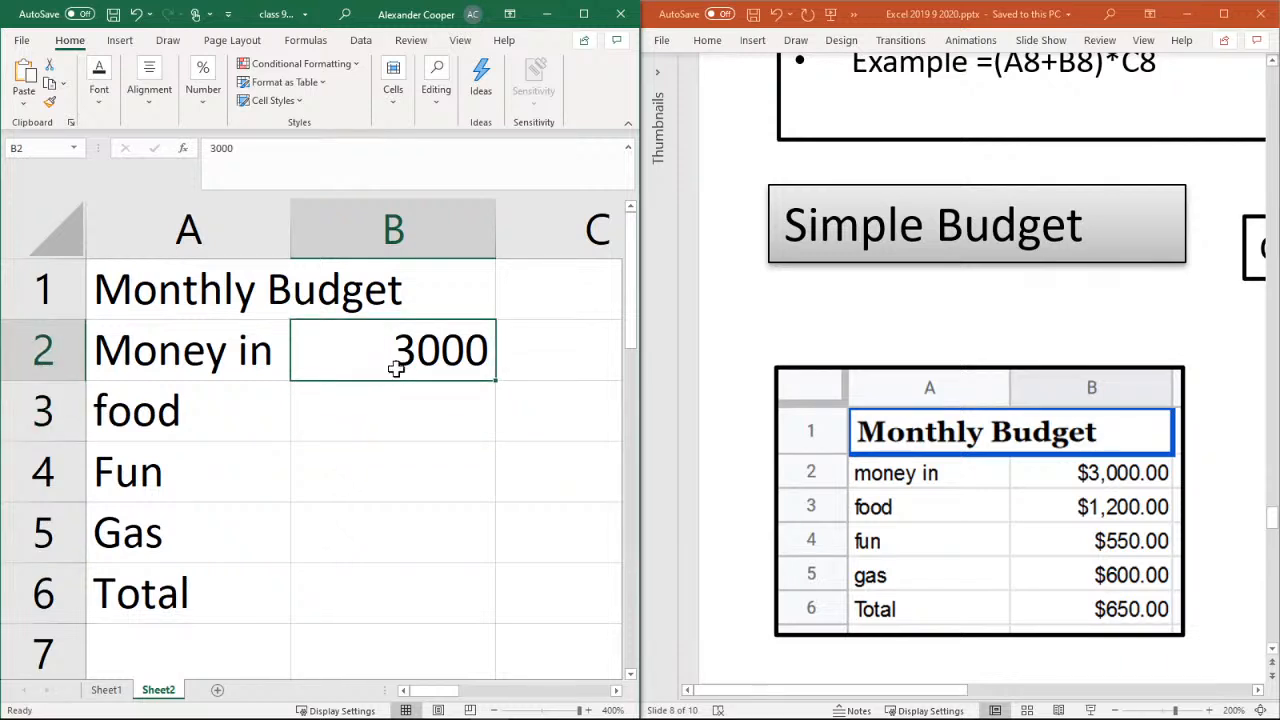
click(212, 116)
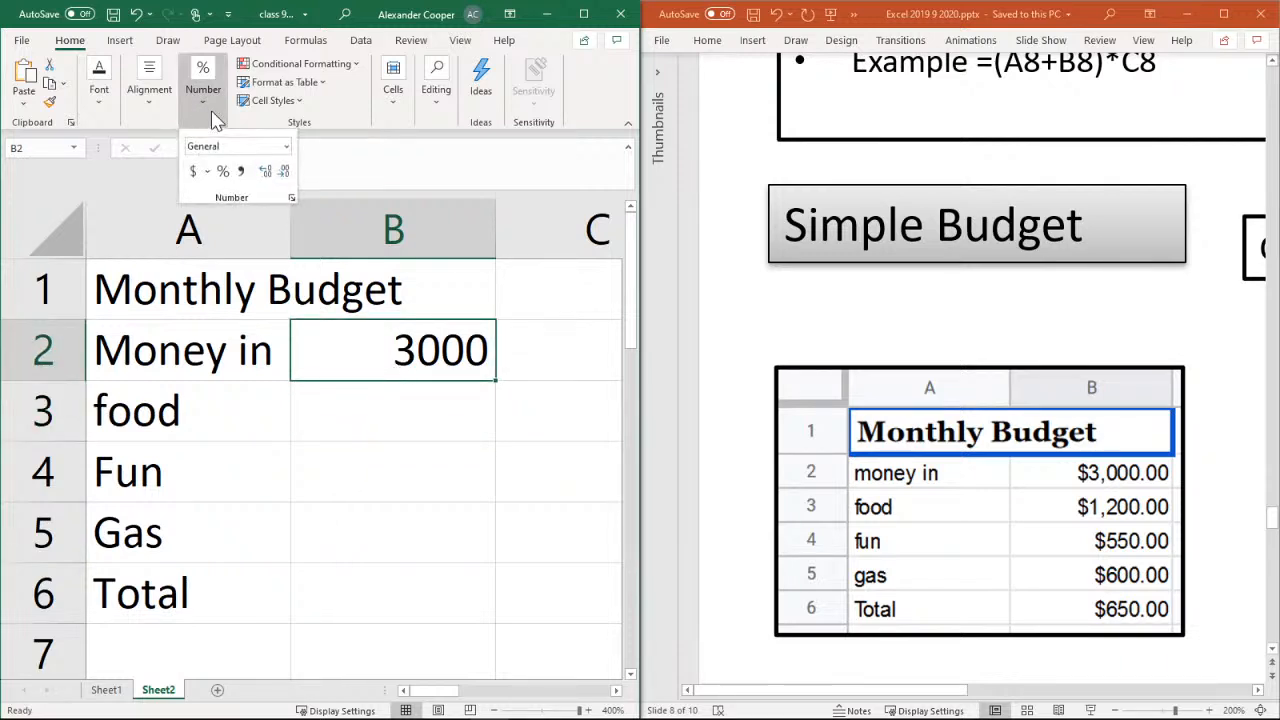
click(194, 172)
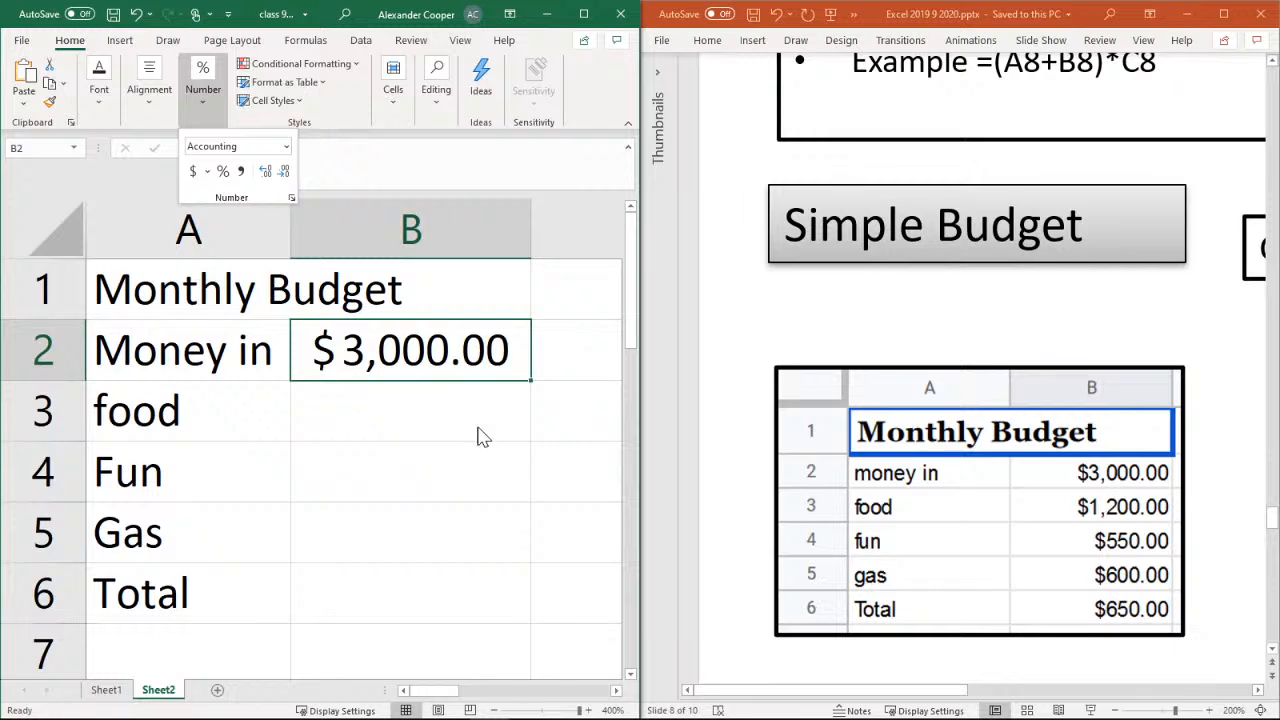
Enter 1200 as the food amount in cell B3 and format the cell with the Accounting number format
click(403, 408)
click(402, 407)
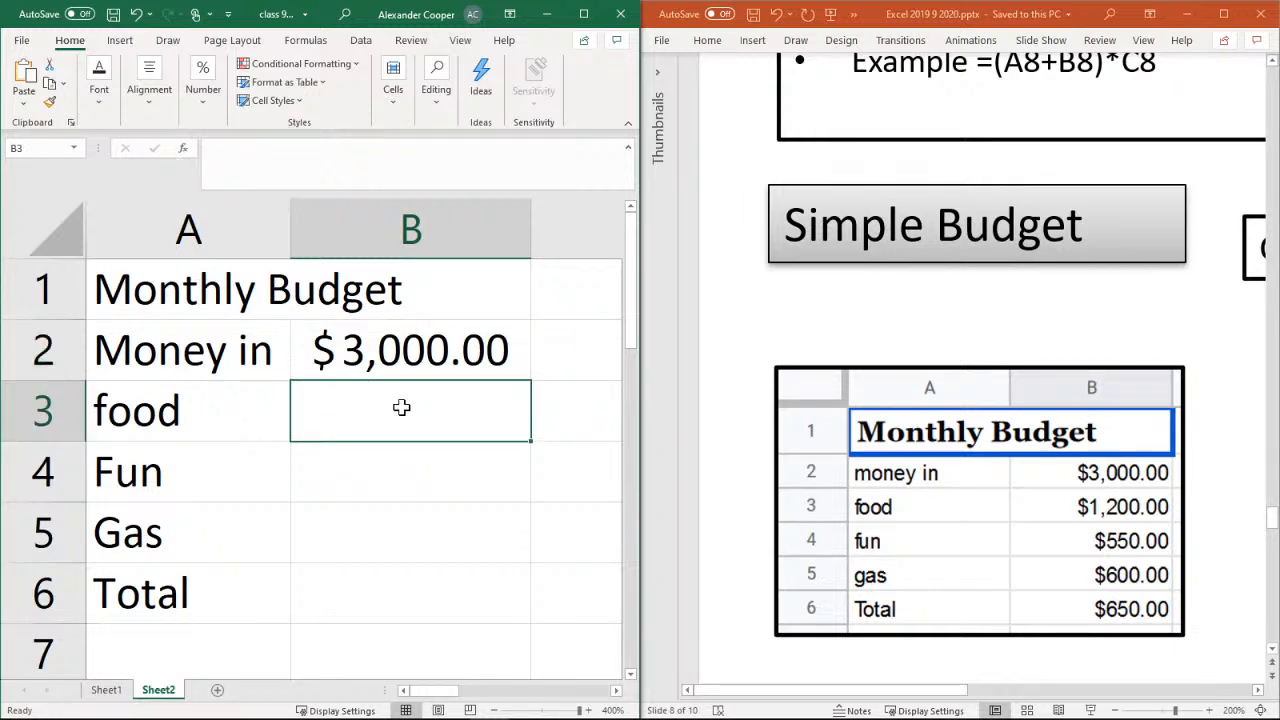
text(1200)
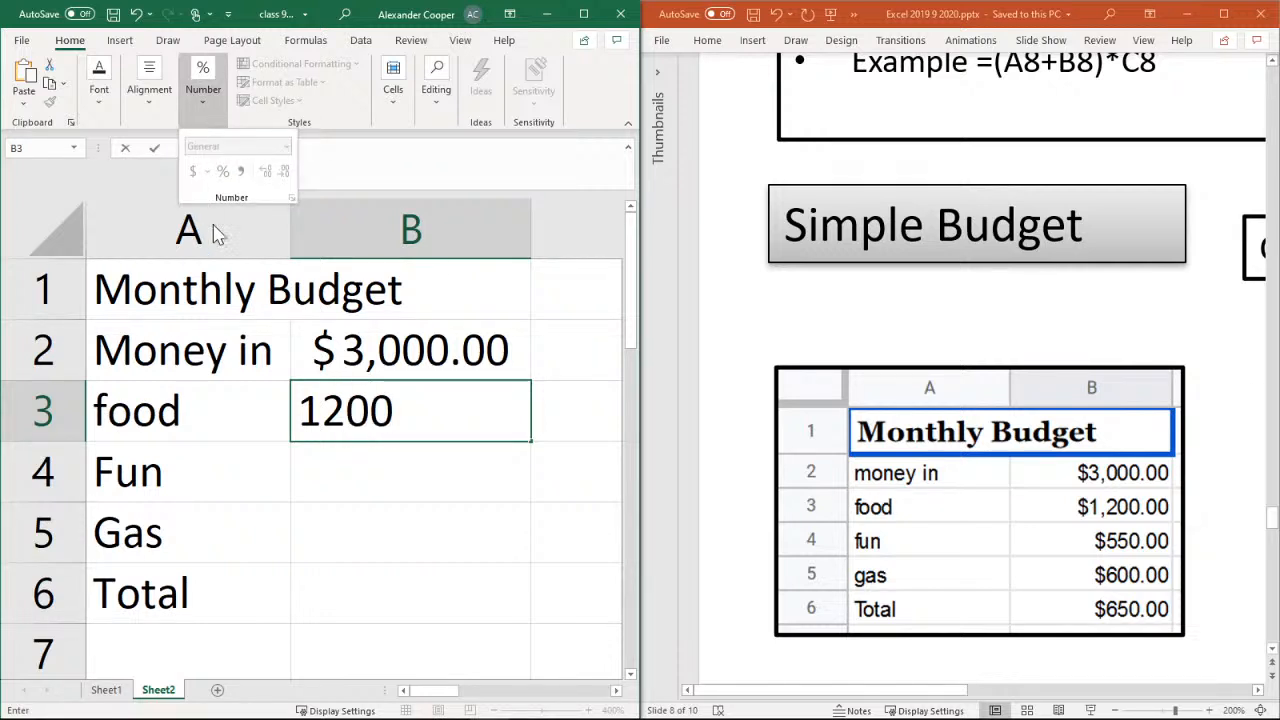
key(Up)
key(Down)
key(Down)
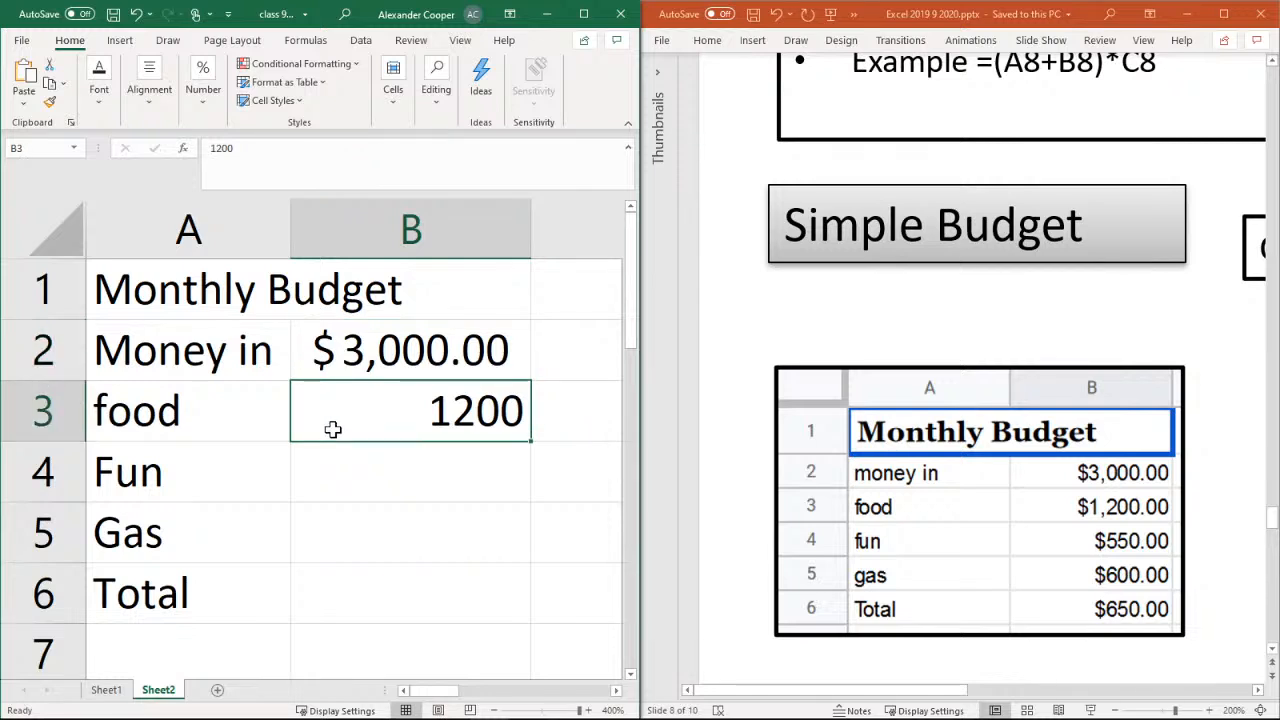
click(346, 413)
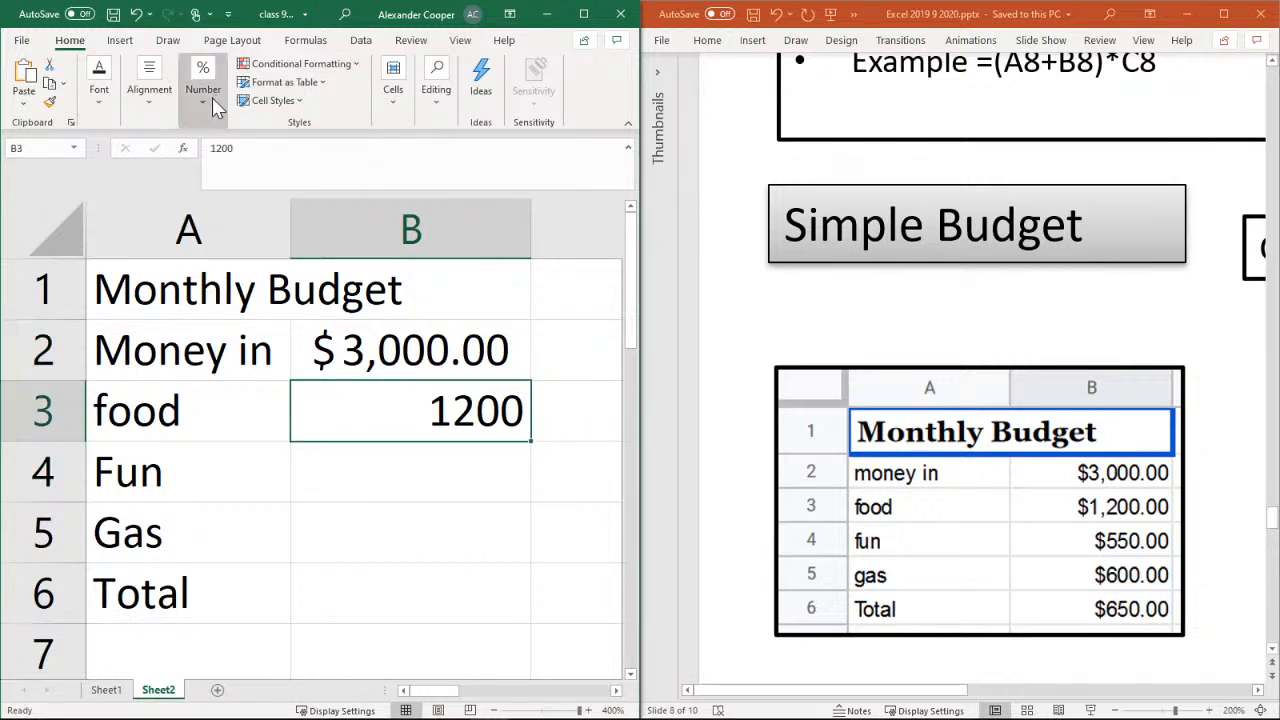
click(213, 104)
click(190, 170)
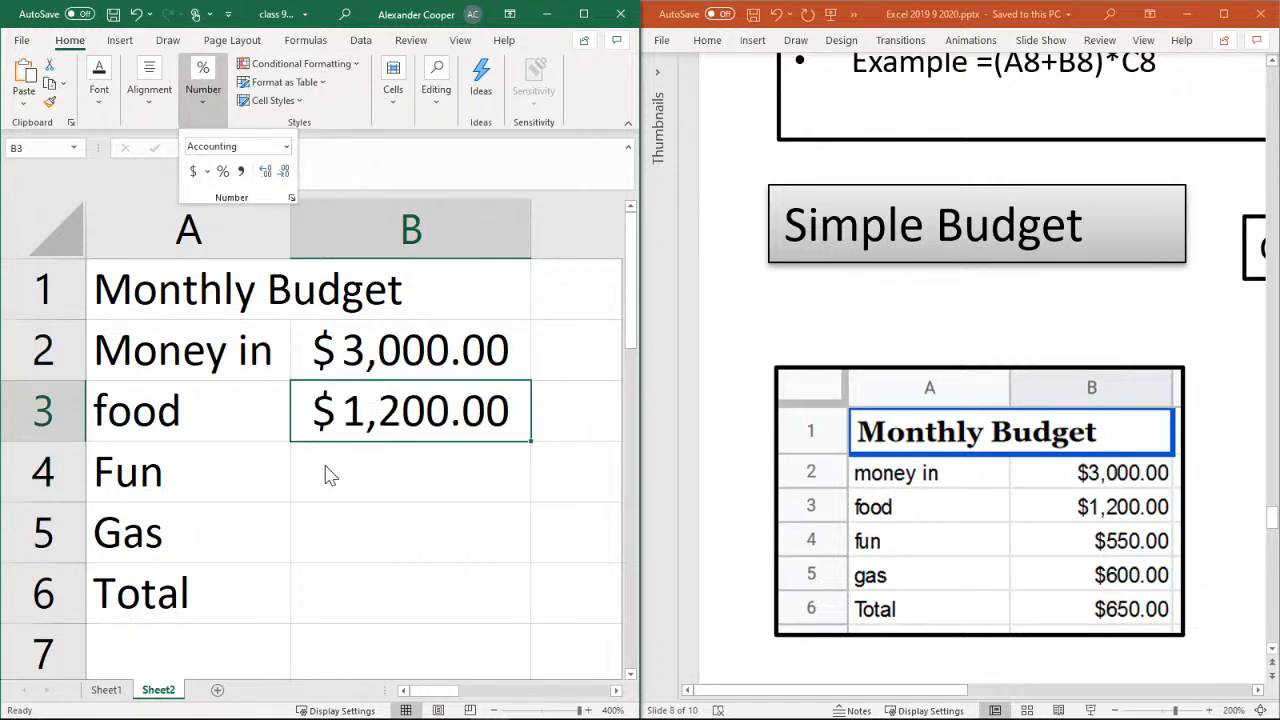
Apply the Accounting number format to cell B4 and enter 550 as the Fun amount
click(402, 483)
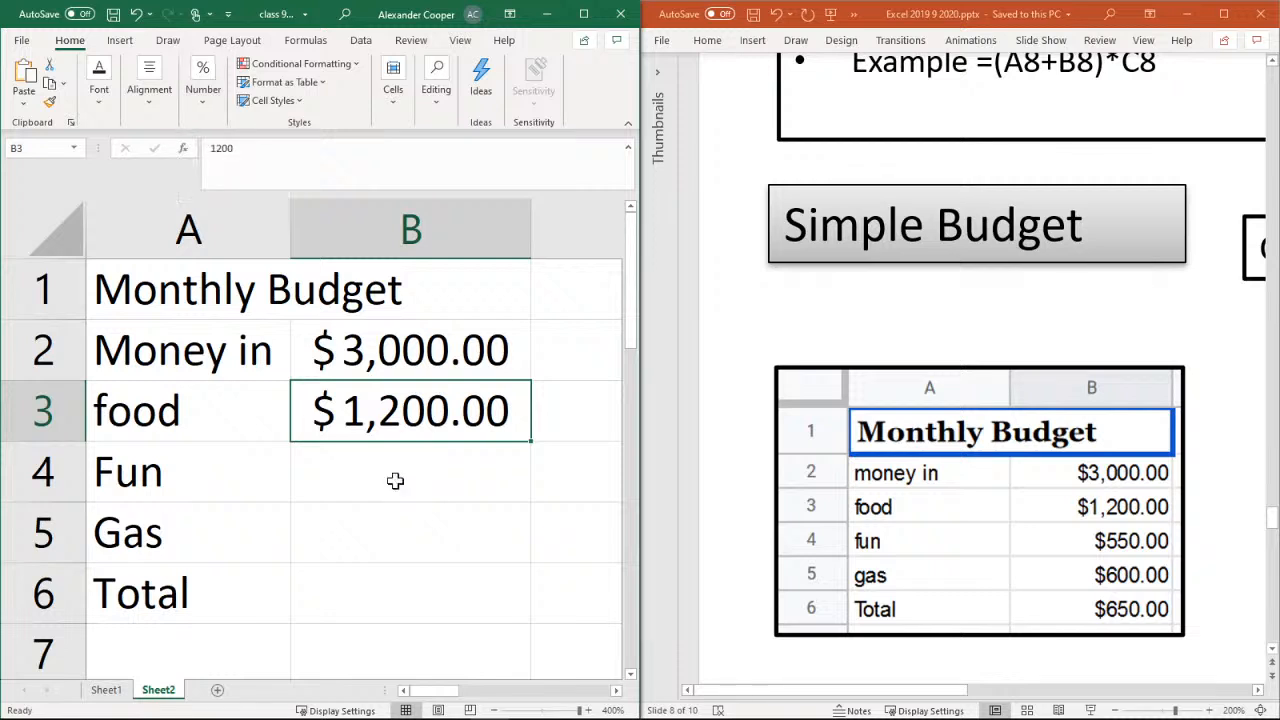
click(399, 483)
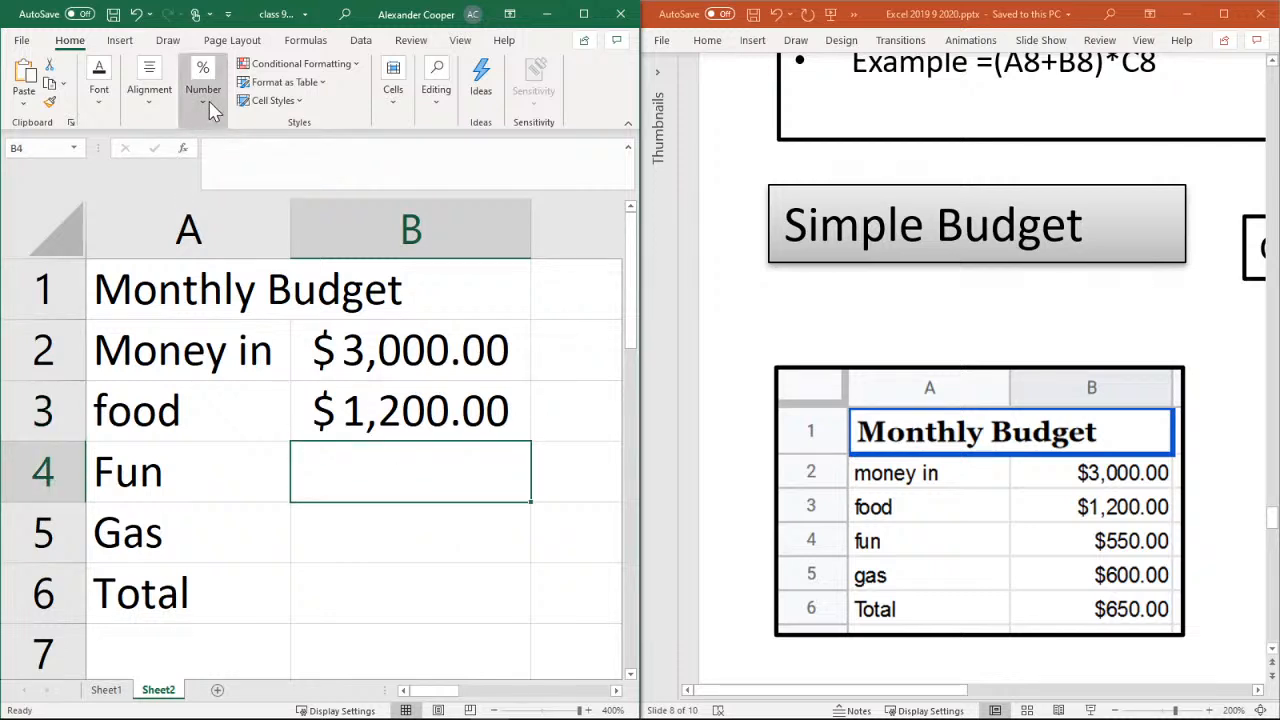
click(205, 90)
click(191, 174)
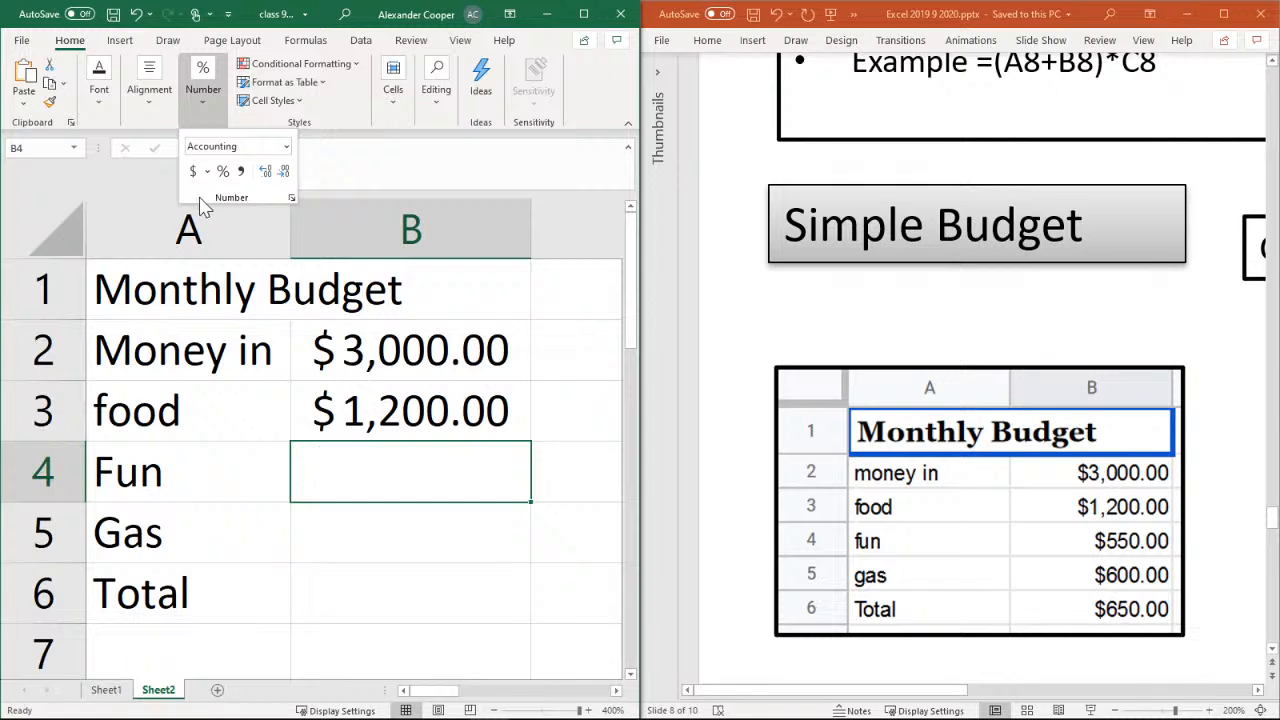
click(369, 467)
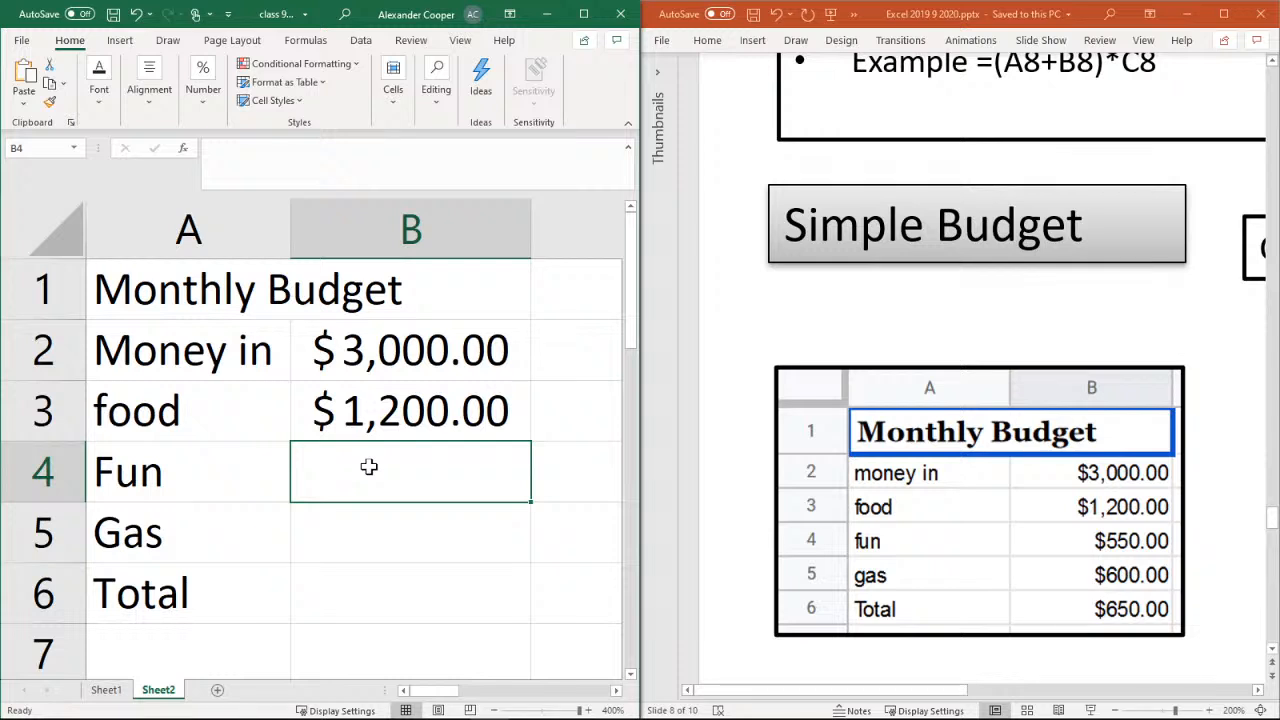
text(550)
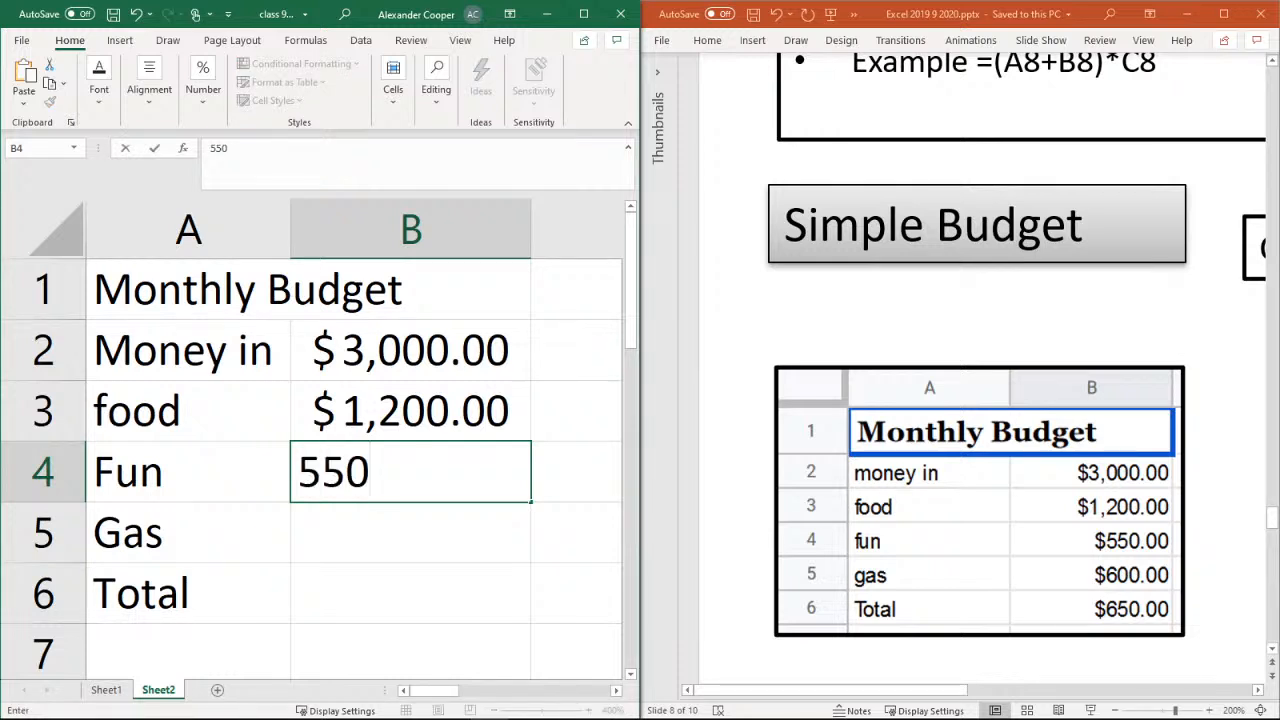
key(Return)
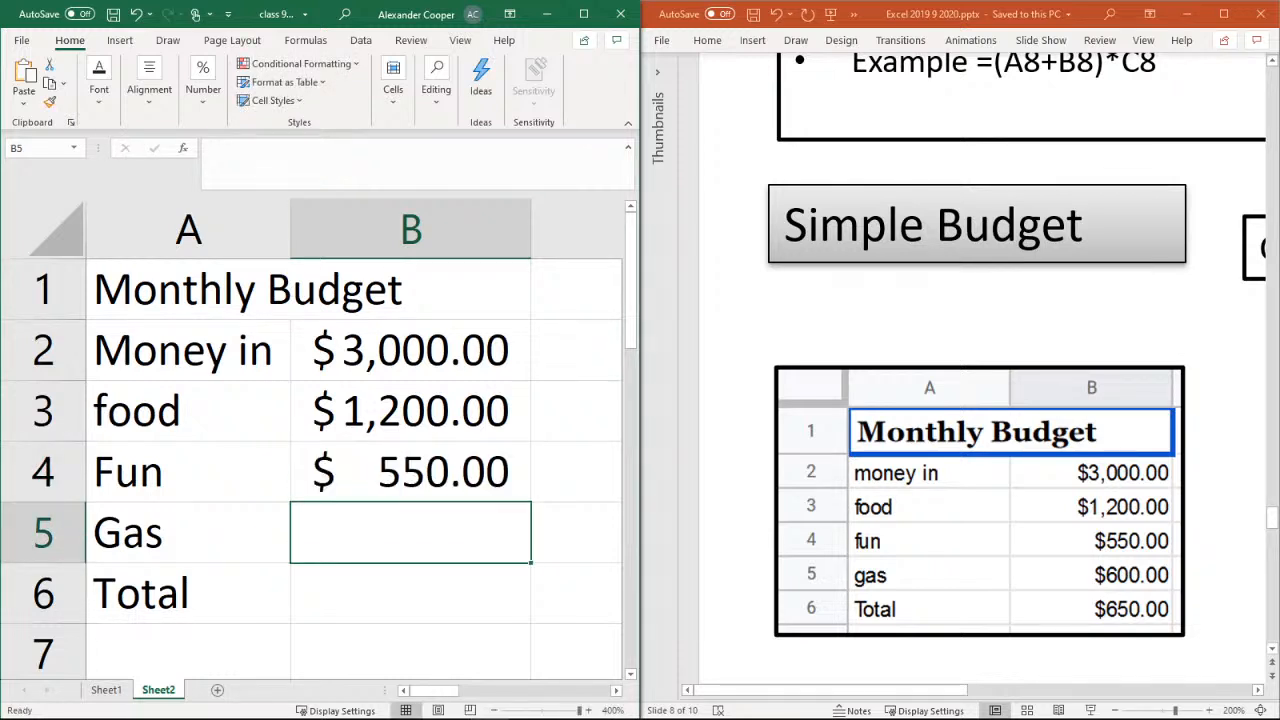
Apply the Accounting number format to cell B5 and enter 600 as the Gas amount
click(205, 105)
click(197, 171)
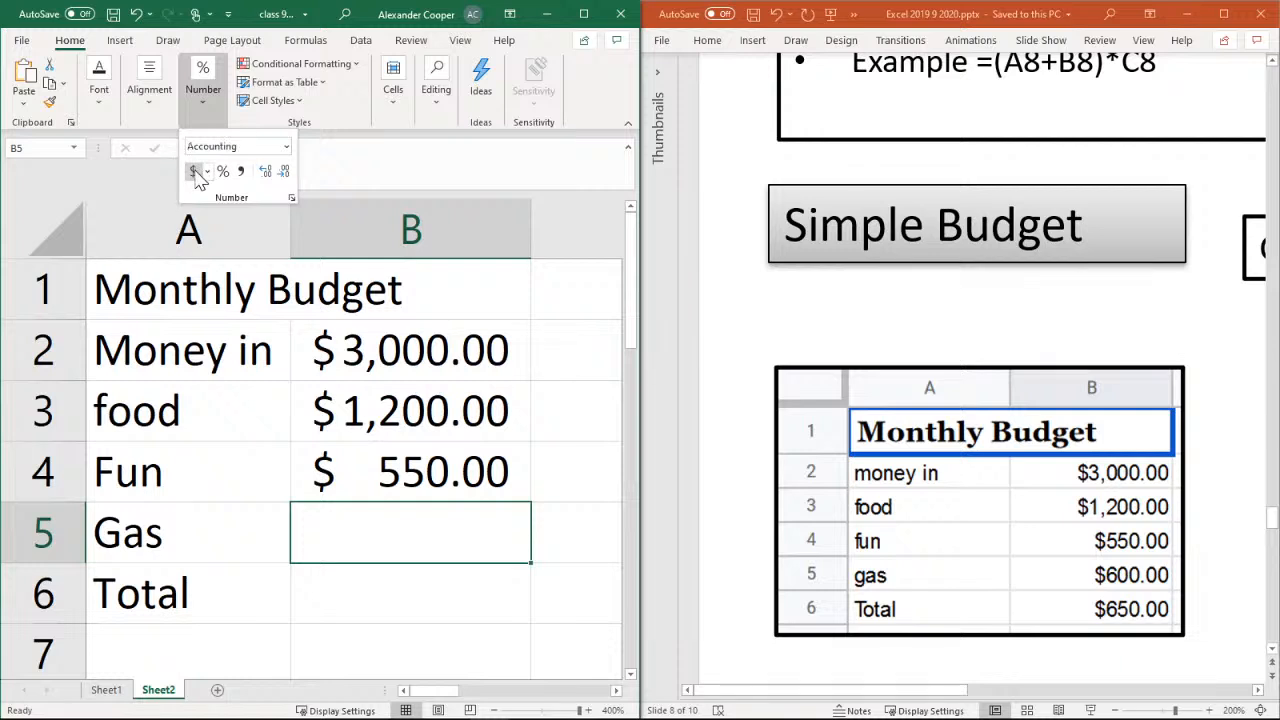
click(335, 524)
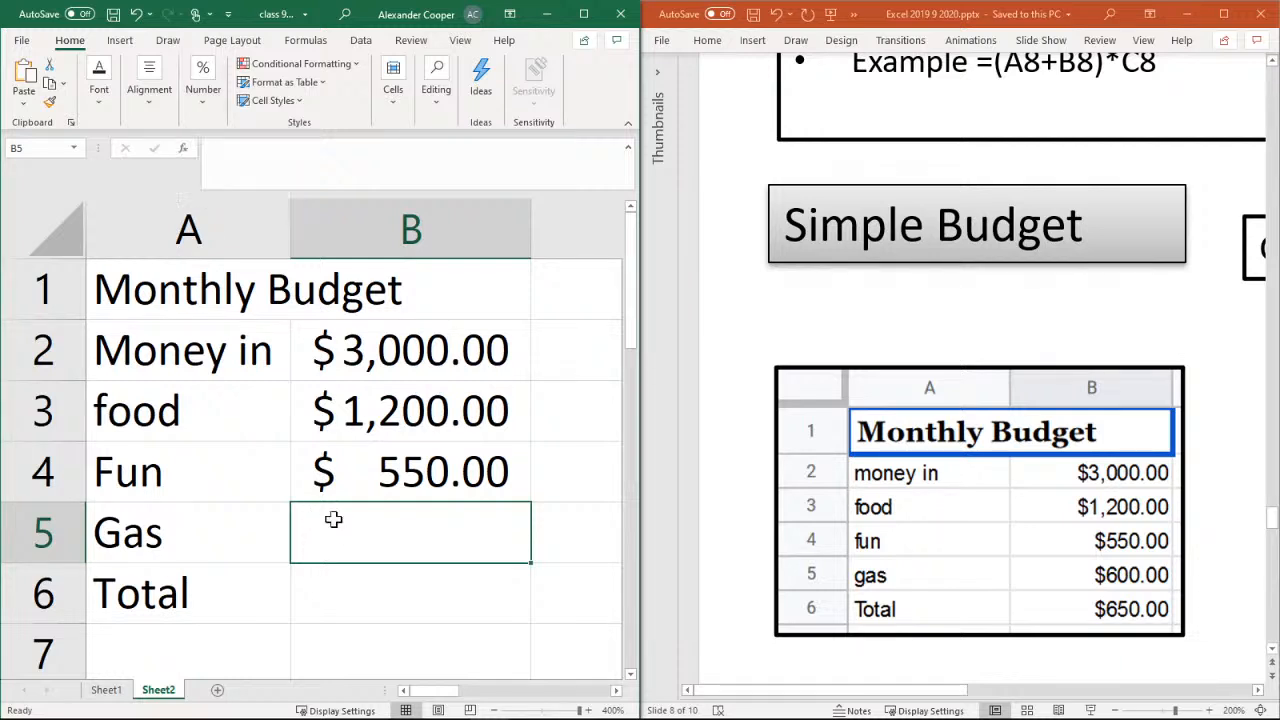
text(600)
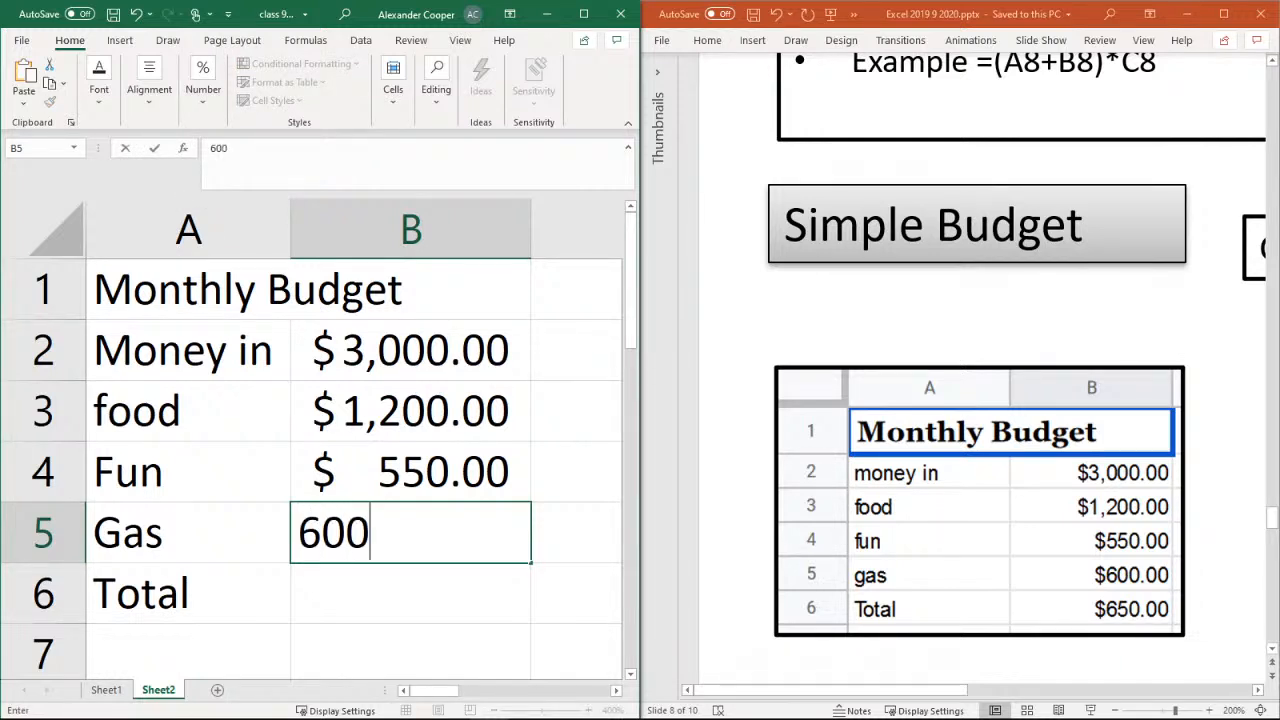
key(Return)
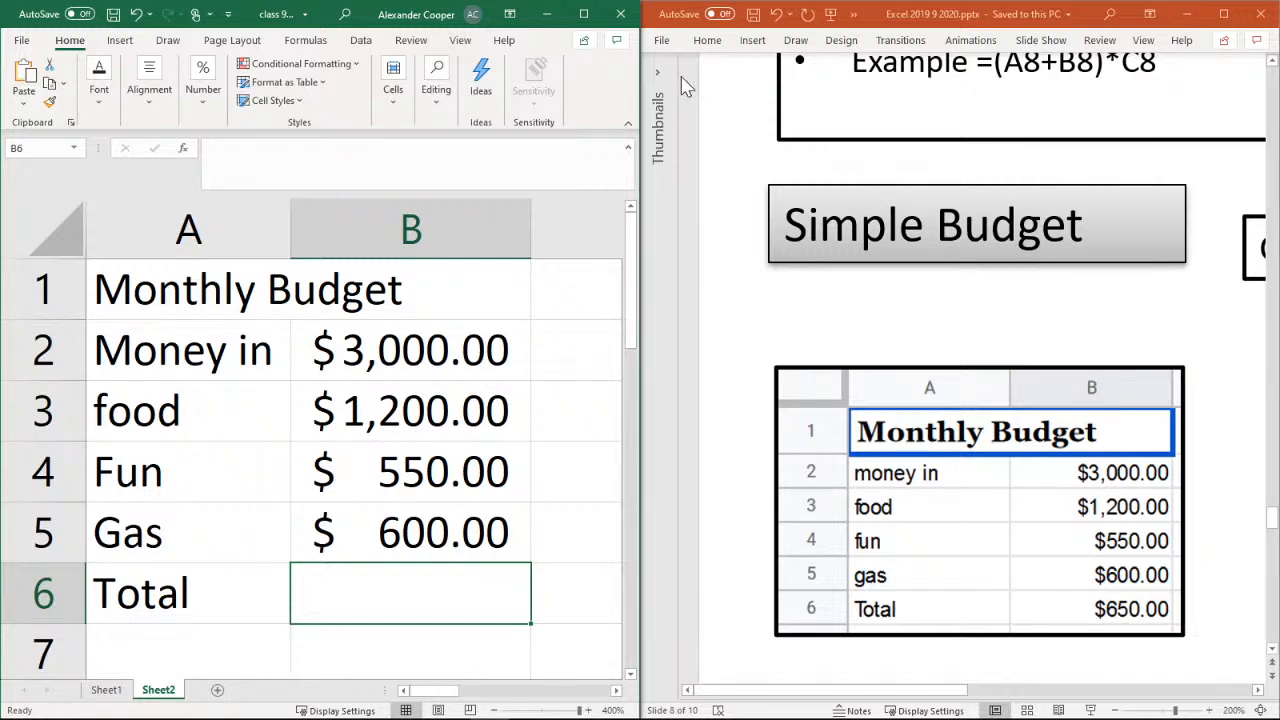
With the workbook window maximized, total A6:H6 in cell I6 of Sheet1 using AutoSum and return to Sheet2
click(585, 14)
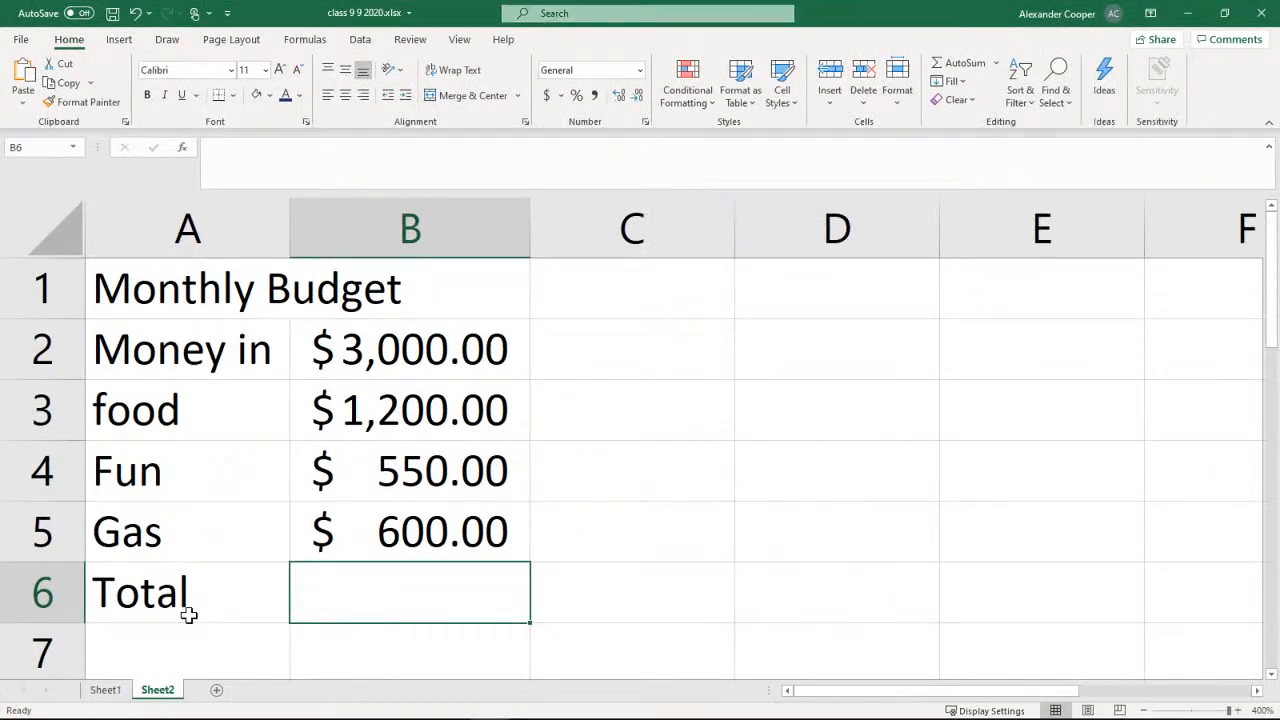
click(108, 690)
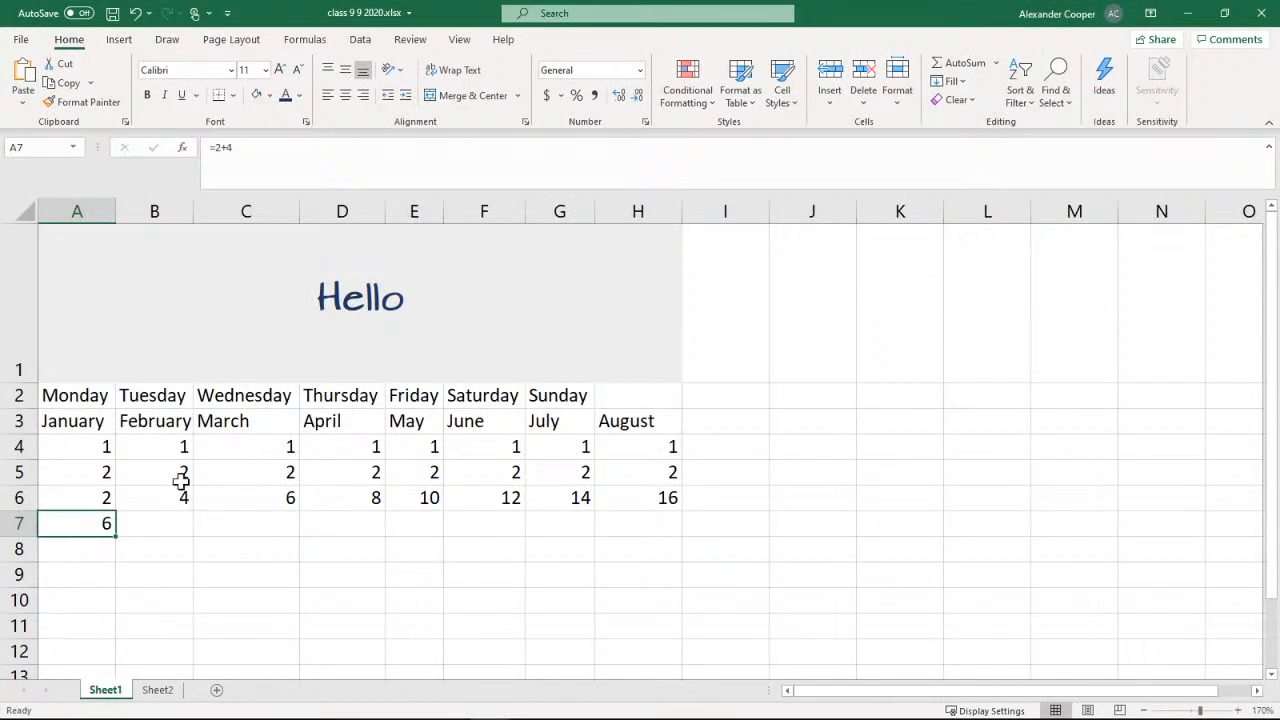
click(747, 498)
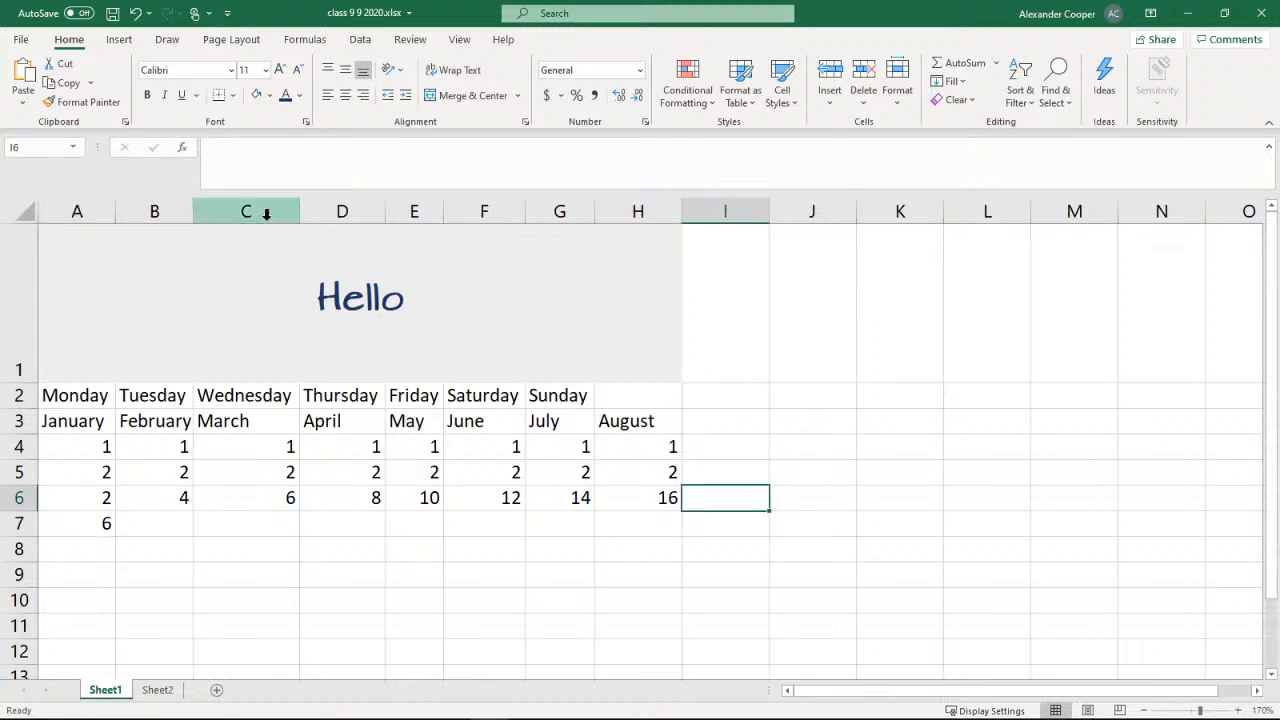
click(960, 68)
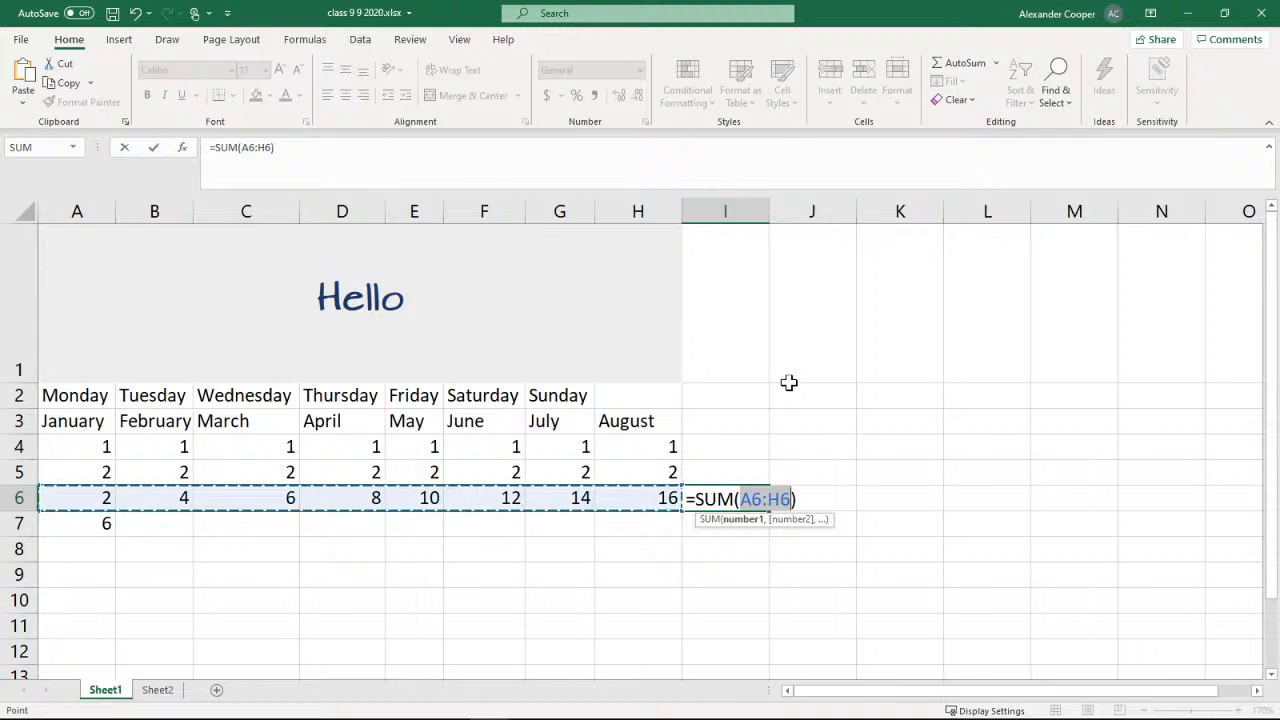
key(Return)
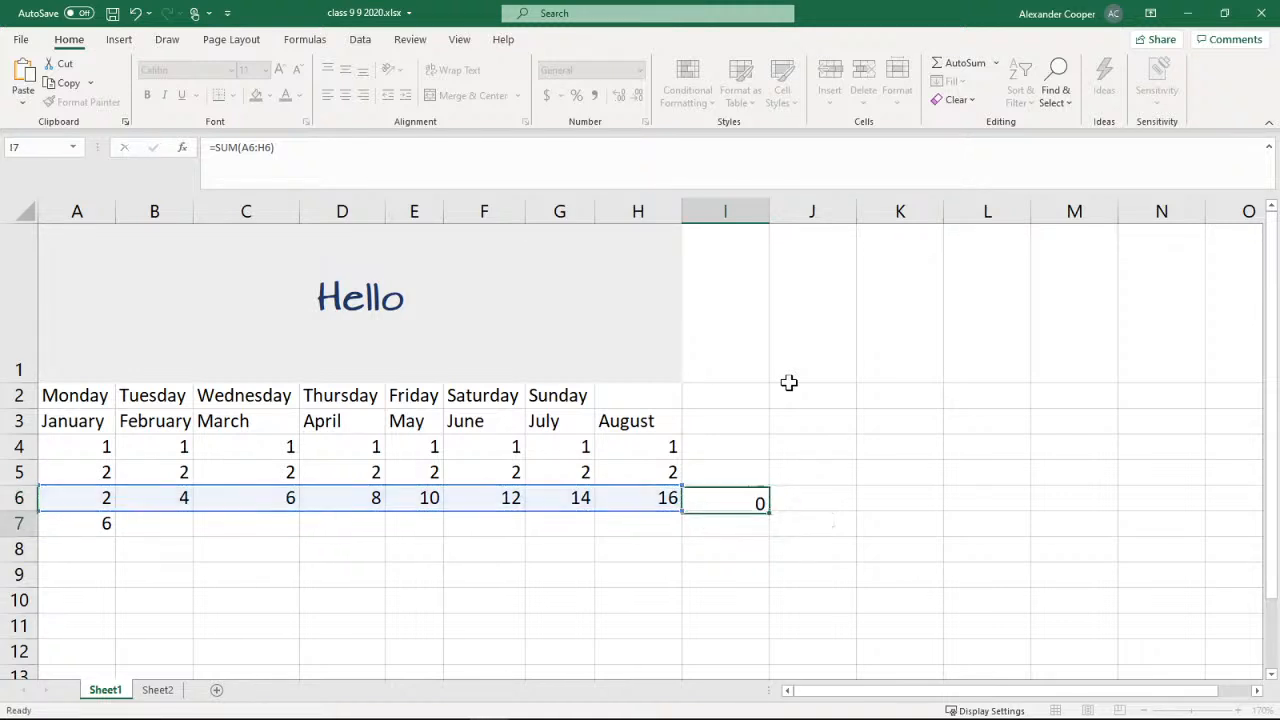
click(745, 494)
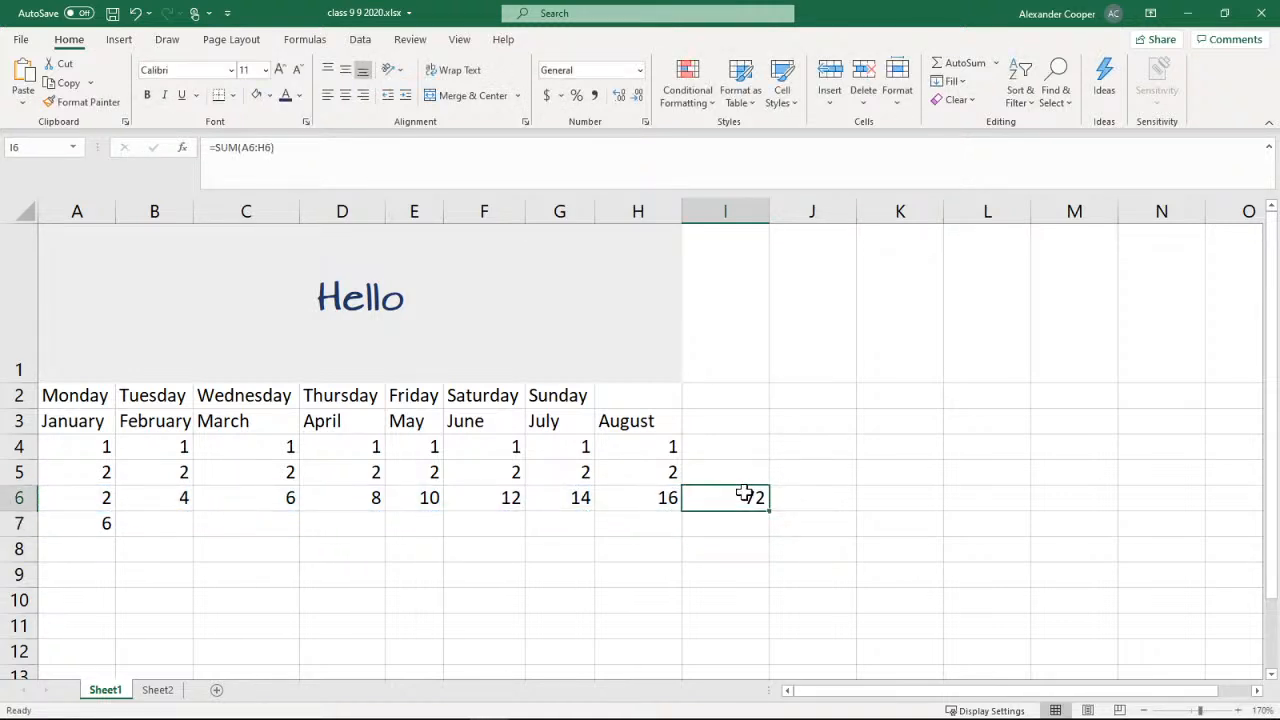
click(159, 692)
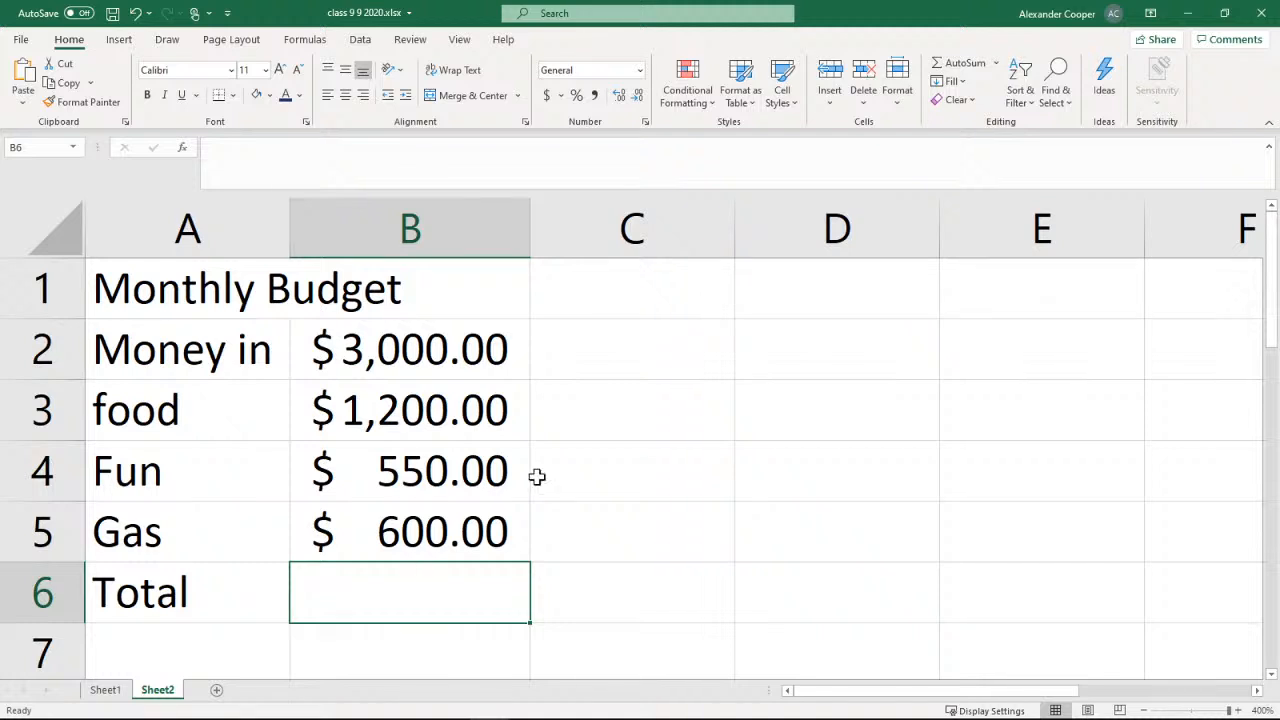
Try to total B2:B5 in cell B6 with AutoSum and clear the formula from the cell
click(960, 63)
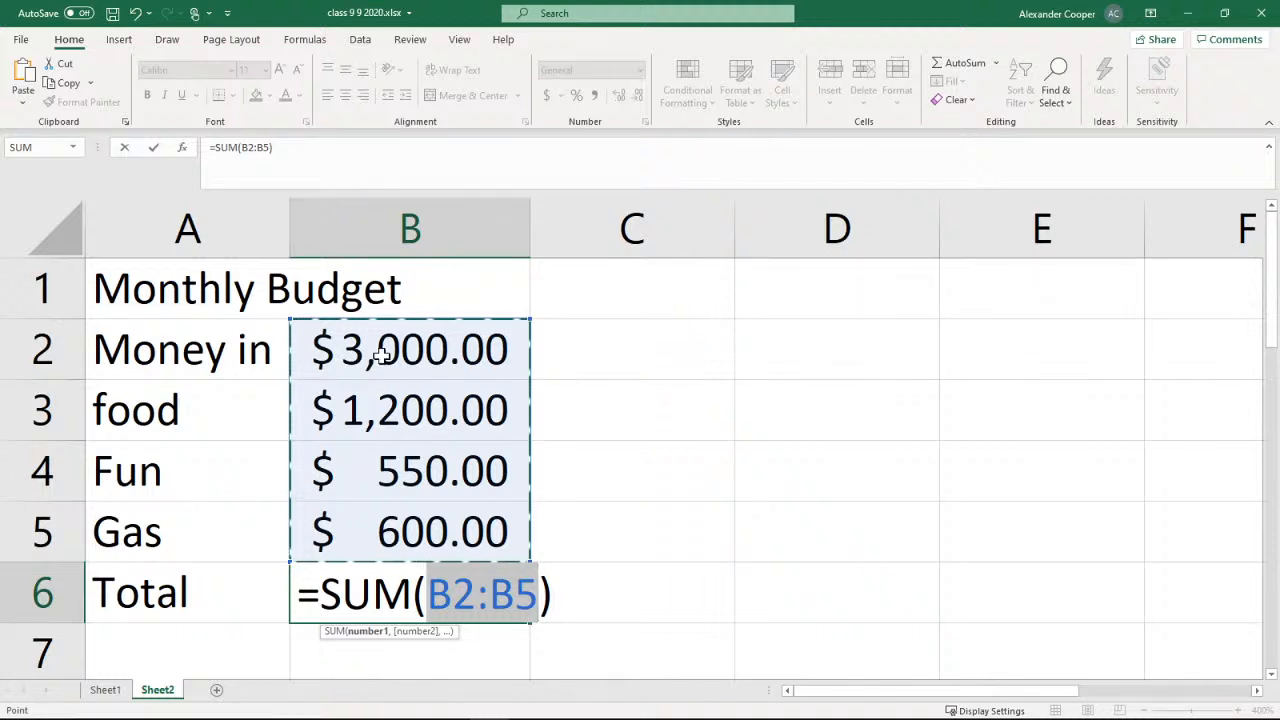
click(598, 531)
click(470, 588)
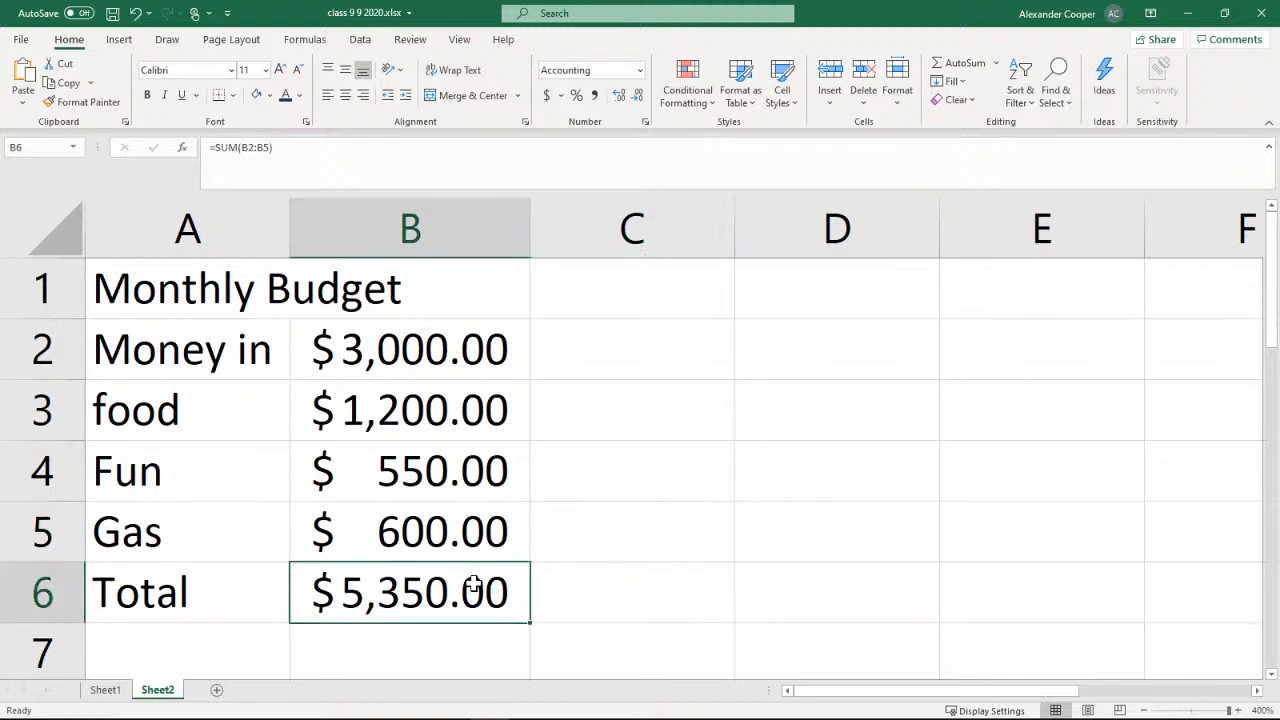
key(Delete)
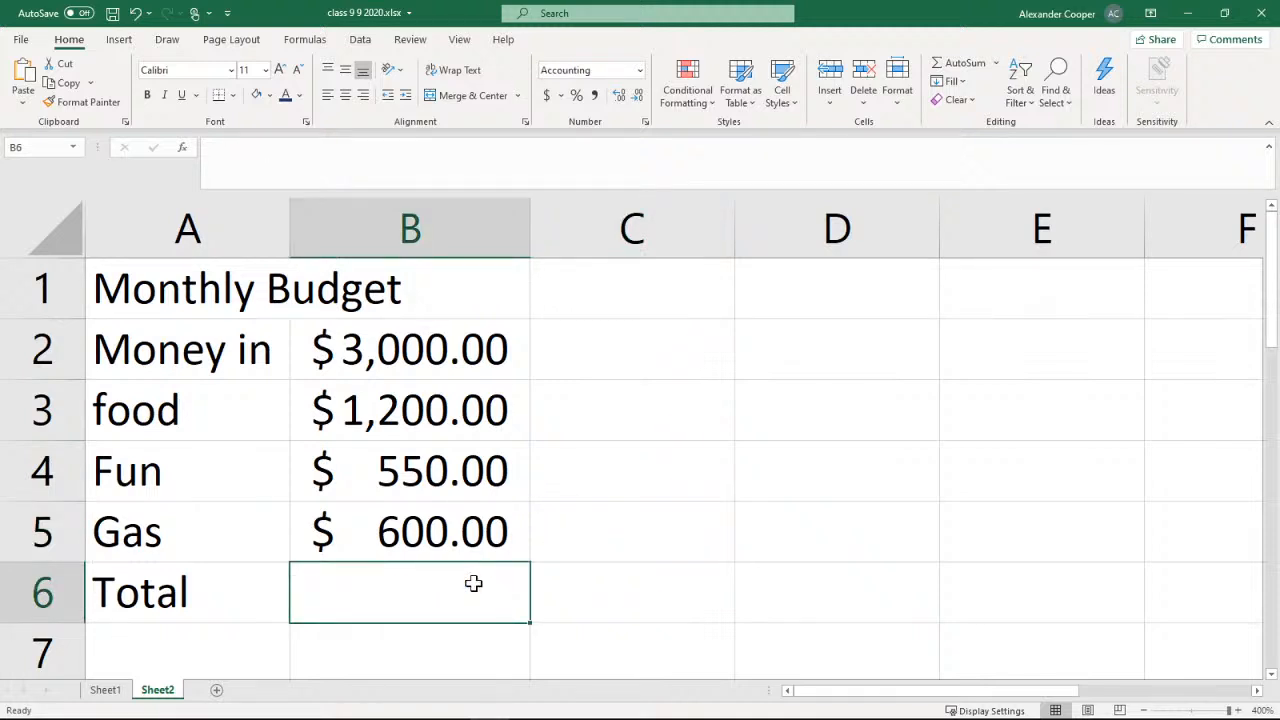
Examine which amounts belong in the total, highlighting the expenses in B3:B5 separately from the income in B2
click(569, 552)
click(571, 493)
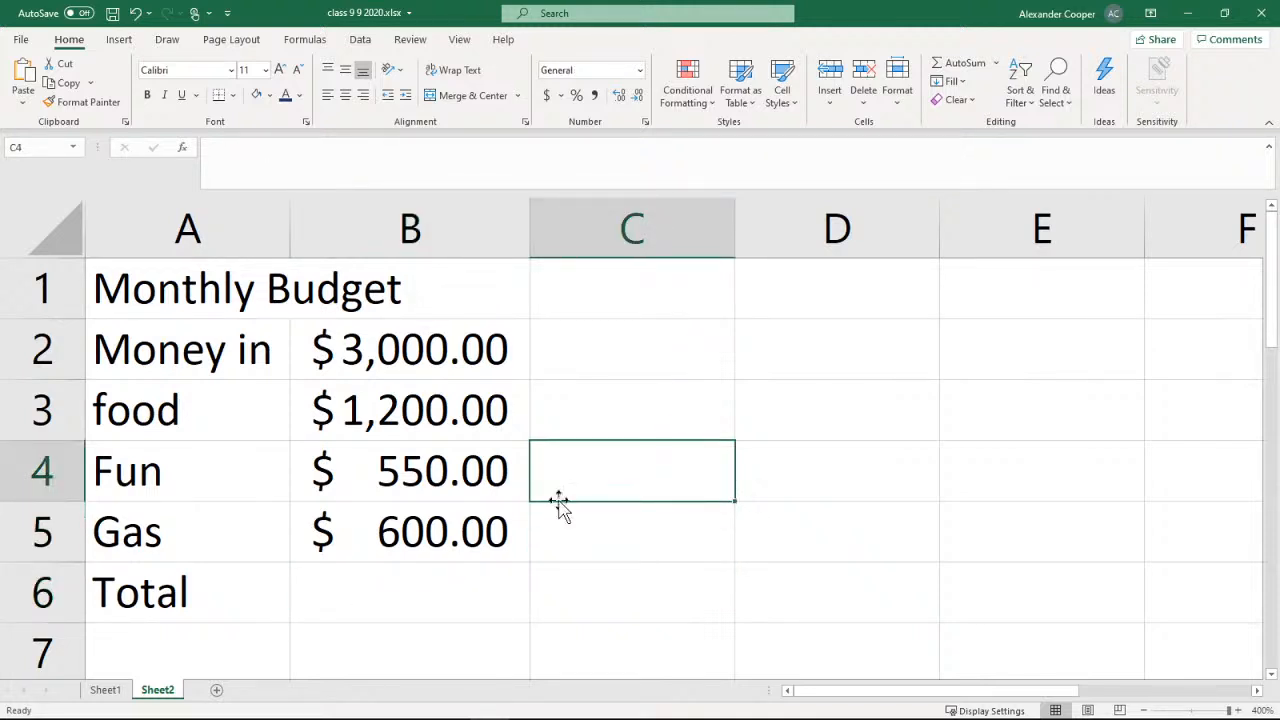
click(408, 410)
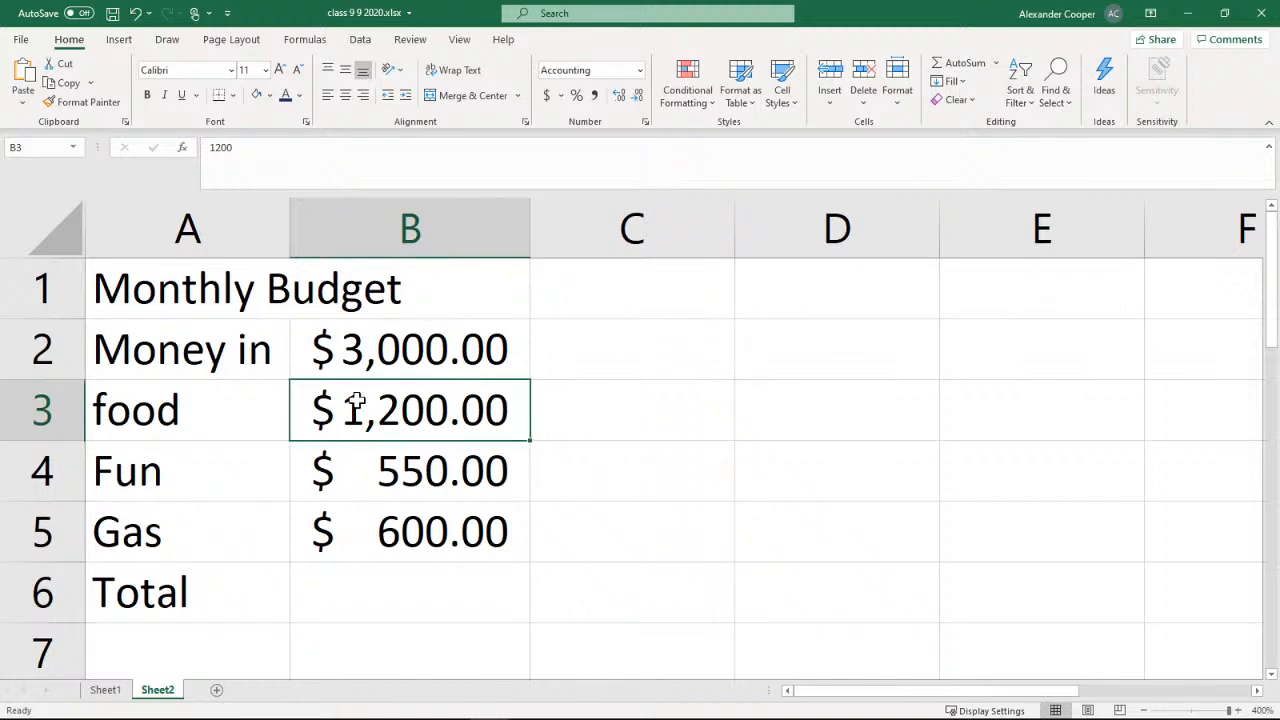
drag(412, 418, 400, 525)
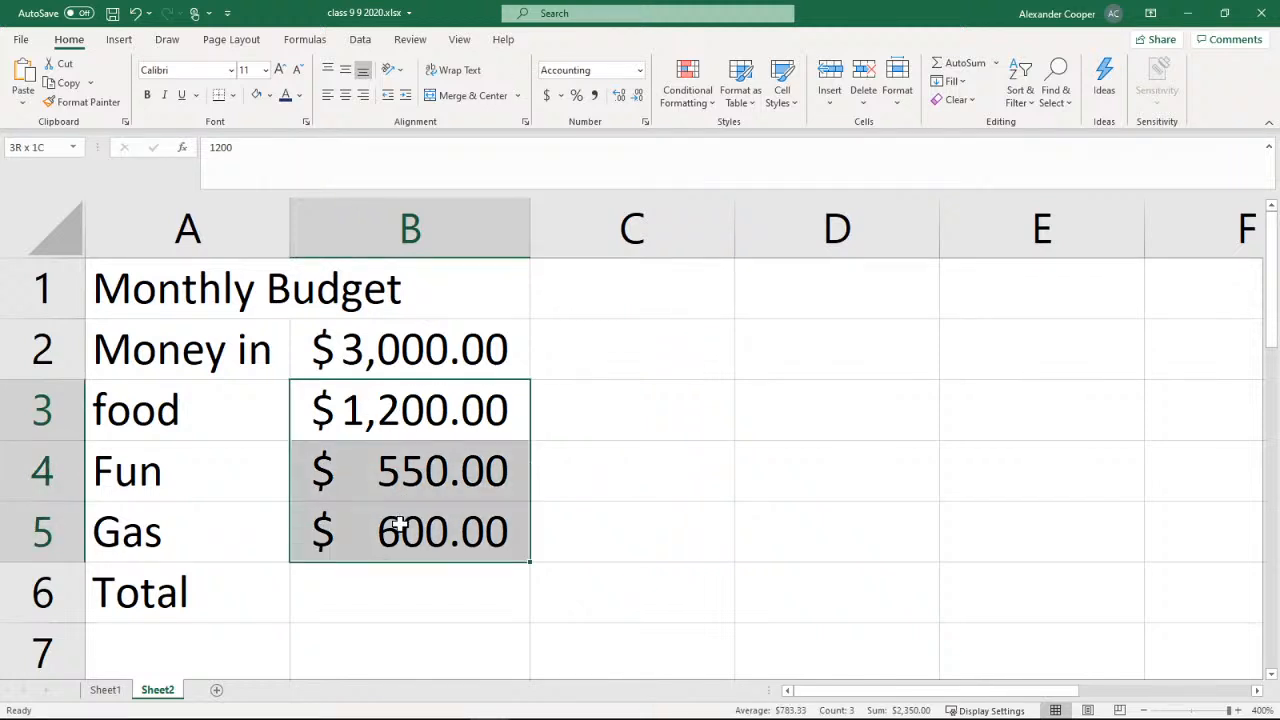
click(379, 603)
click(383, 341)
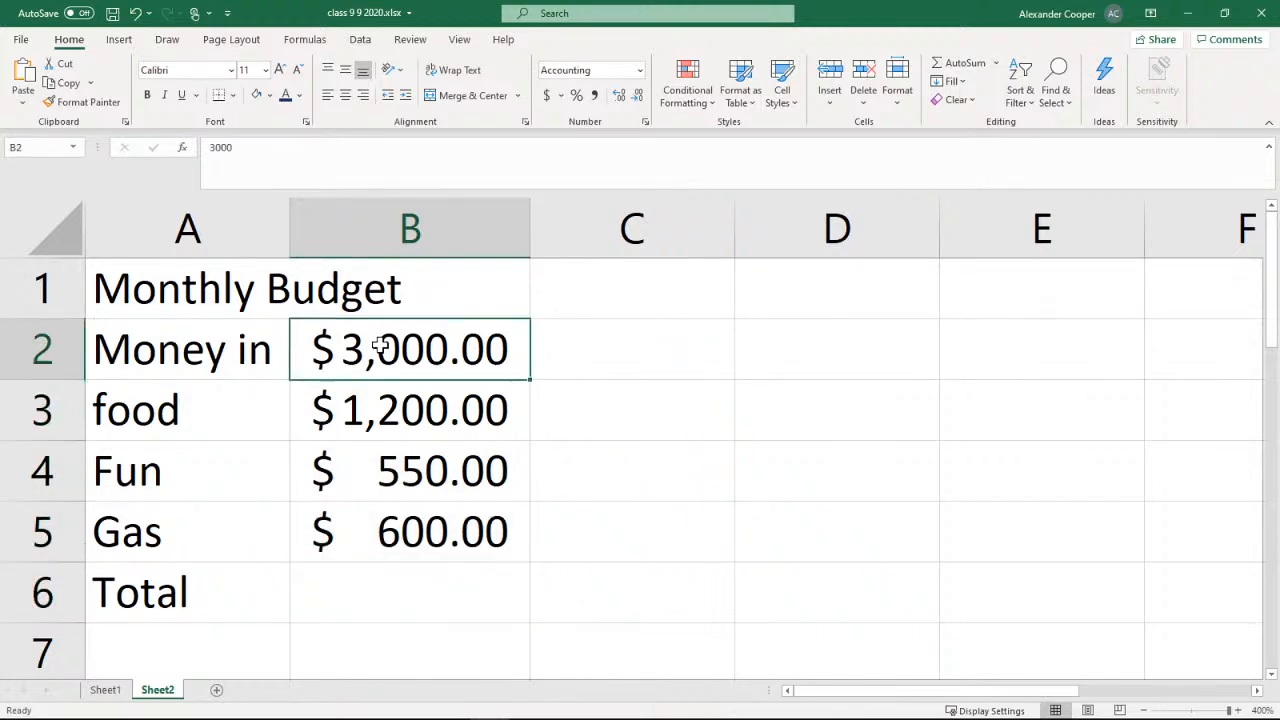
Place the workbook window beside the presentation and bring the slide's formula for cell B6 into view
click(425, 584)
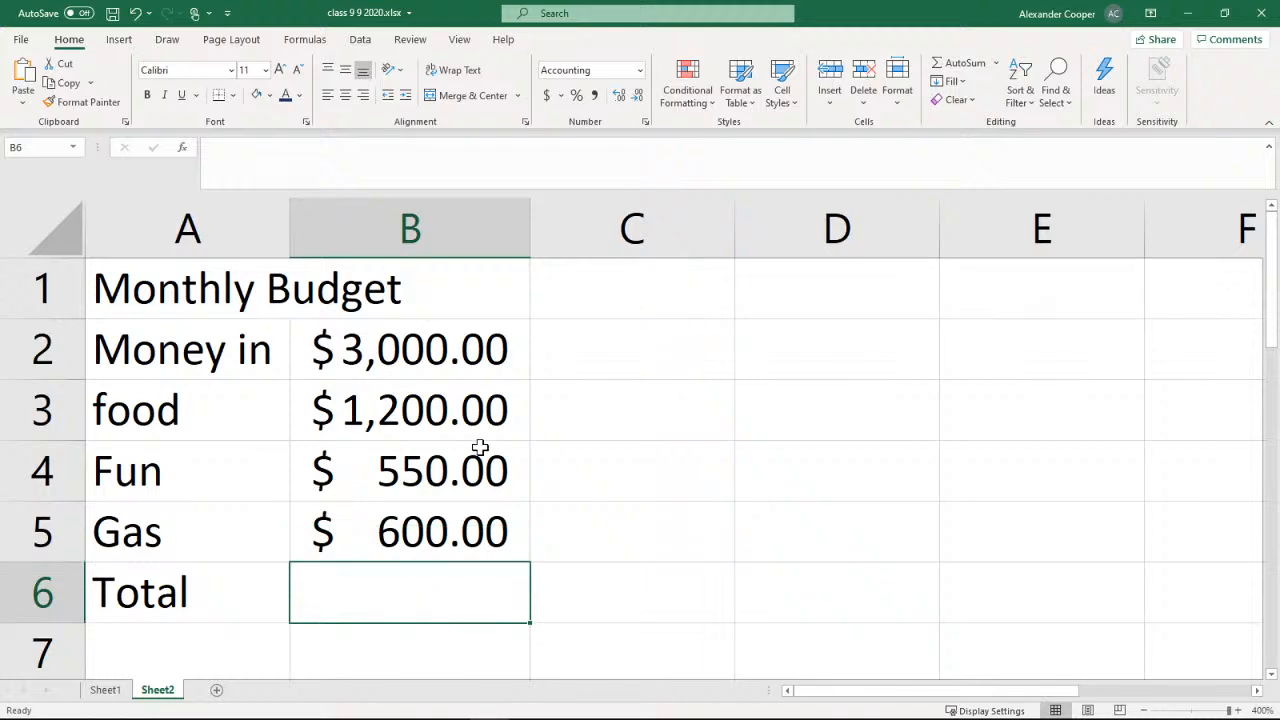
click(1224, 13)
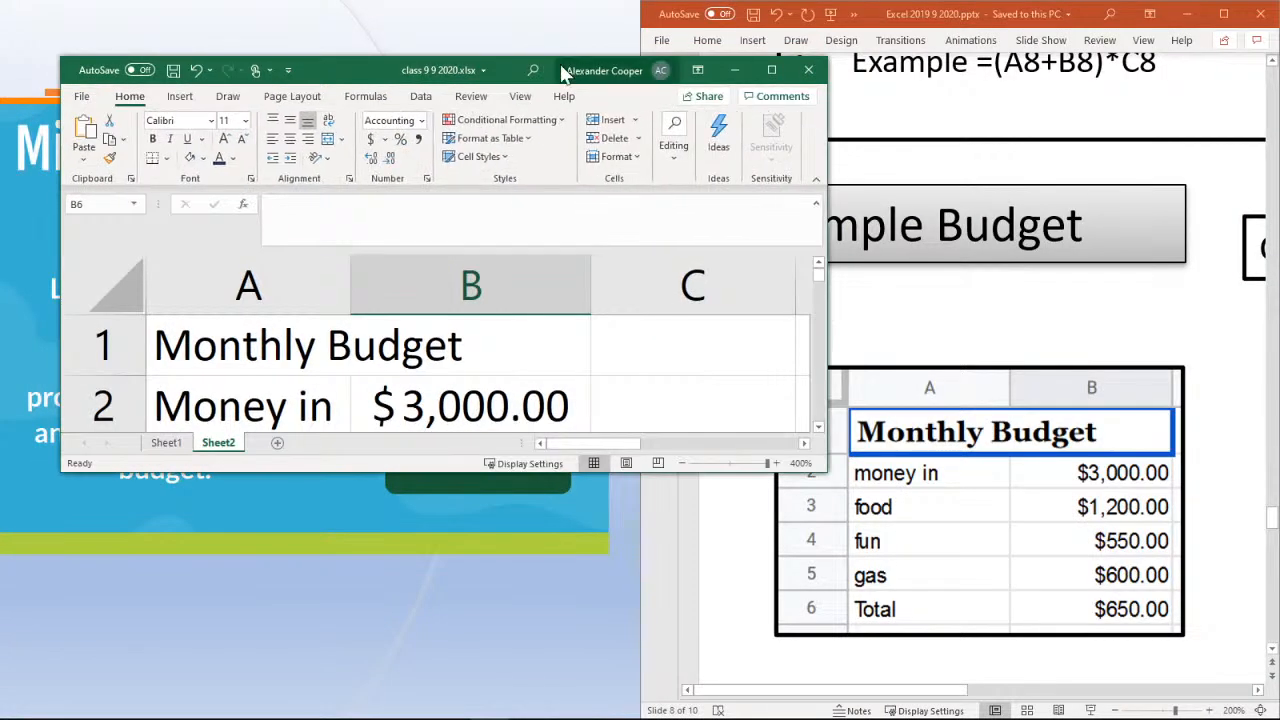
drag(505, 78, 450, 24)
drag(768, 414, 676, 712)
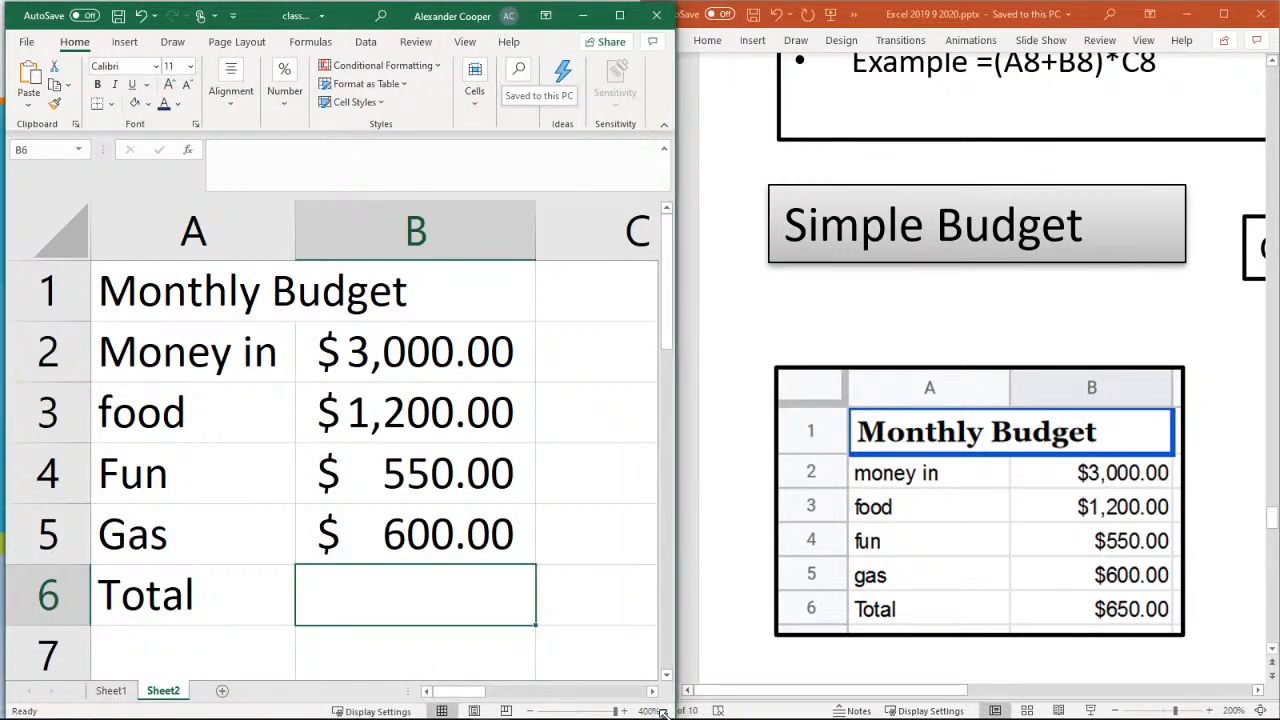
click(922, 689)
click(981, 690)
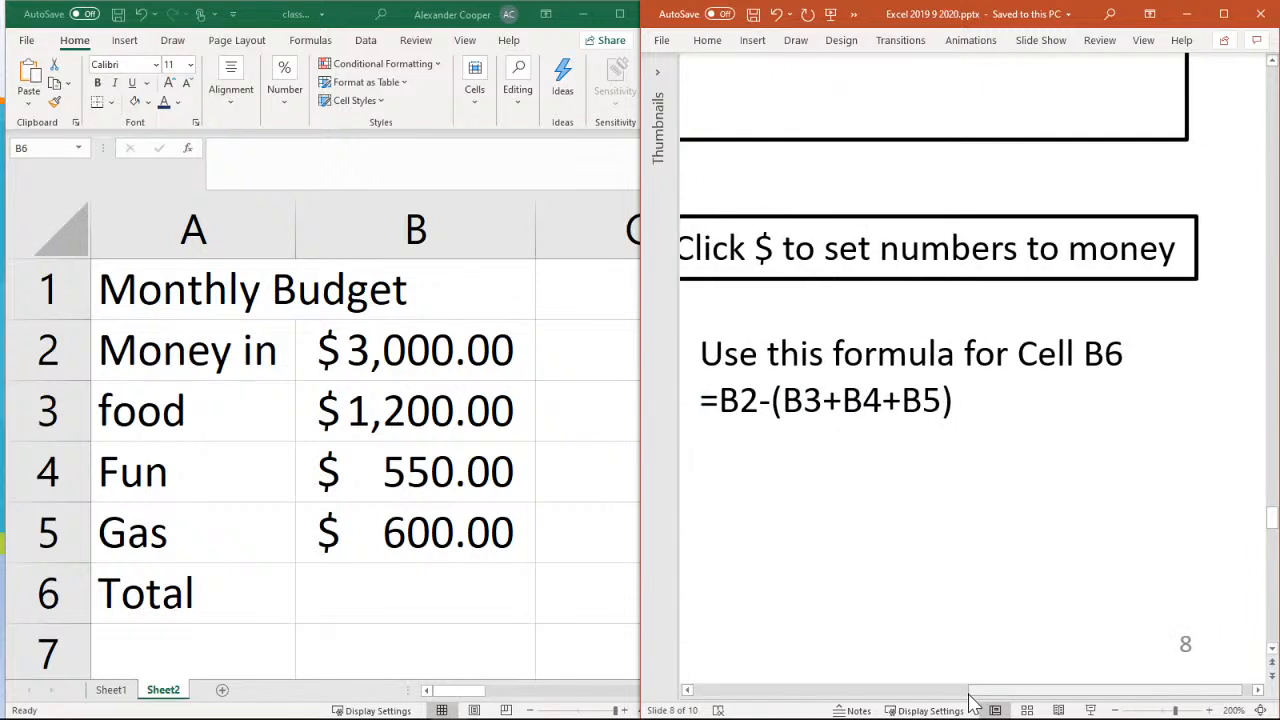
drag(916, 693, 986, 693)
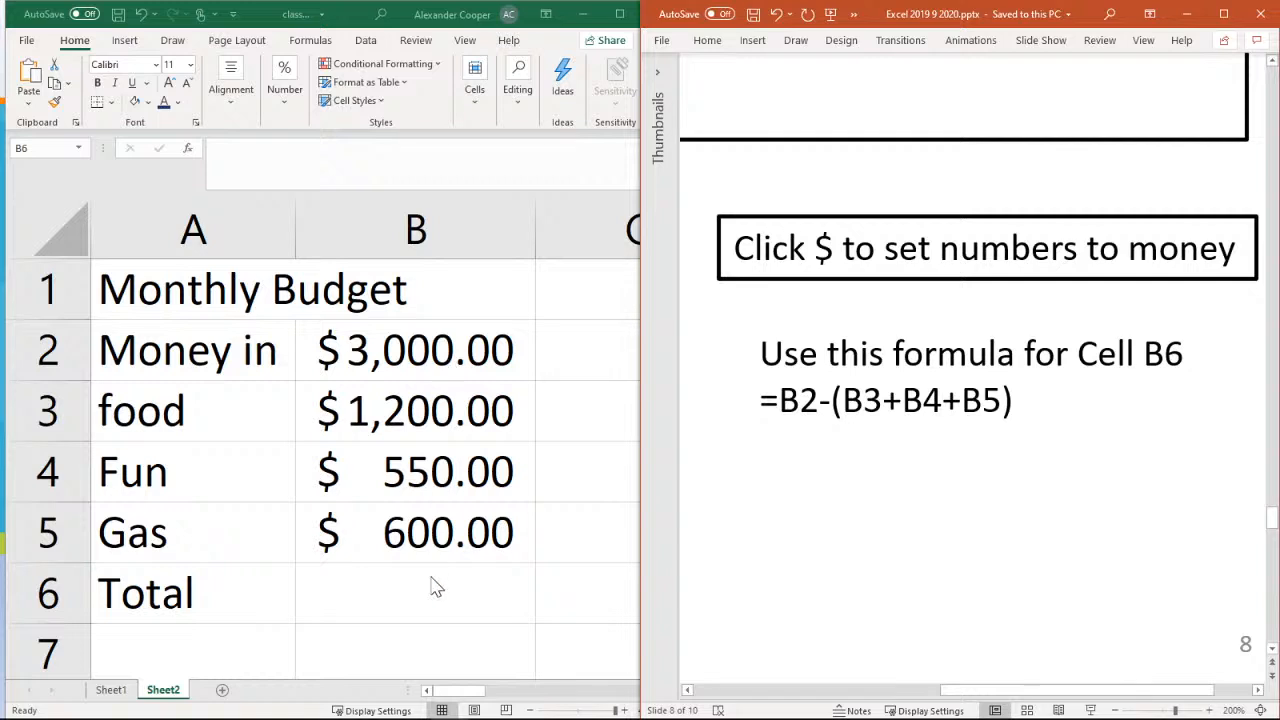
Enter the formula =B2-(B3+B4+B5) in cell B6 of Sheet2 to calculate the money left over
click(395, 600)
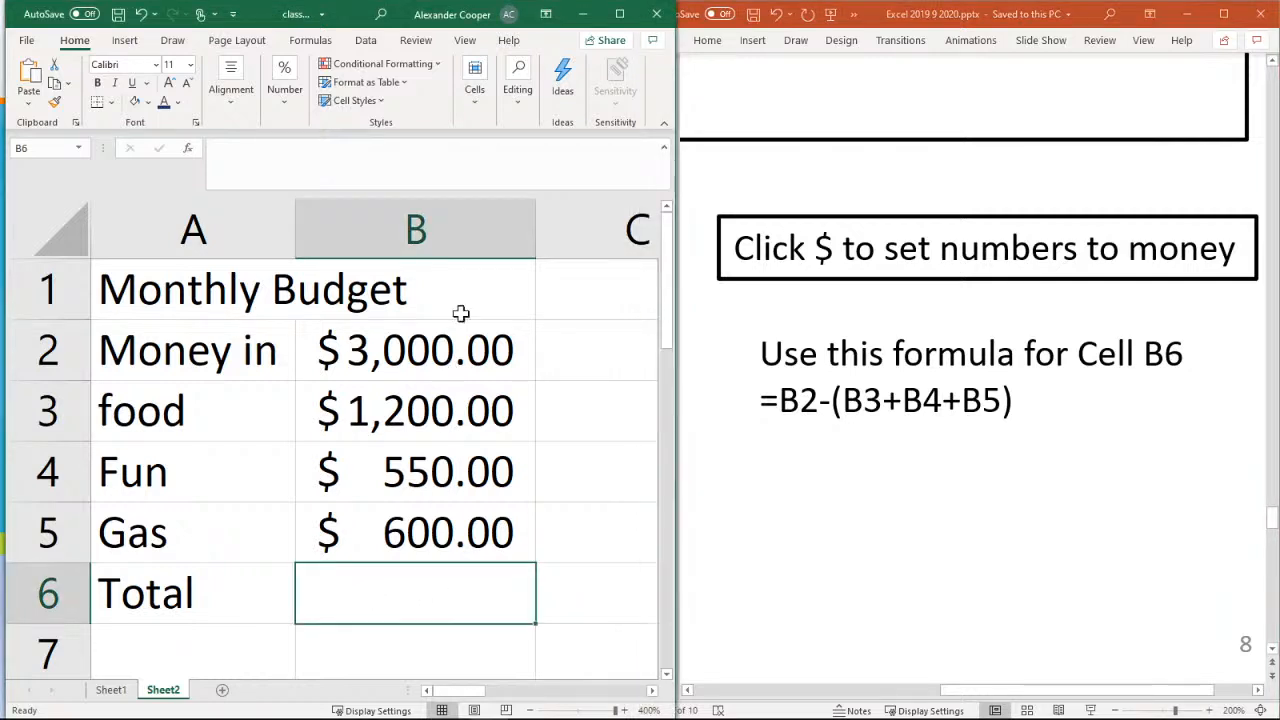
click(286, 92)
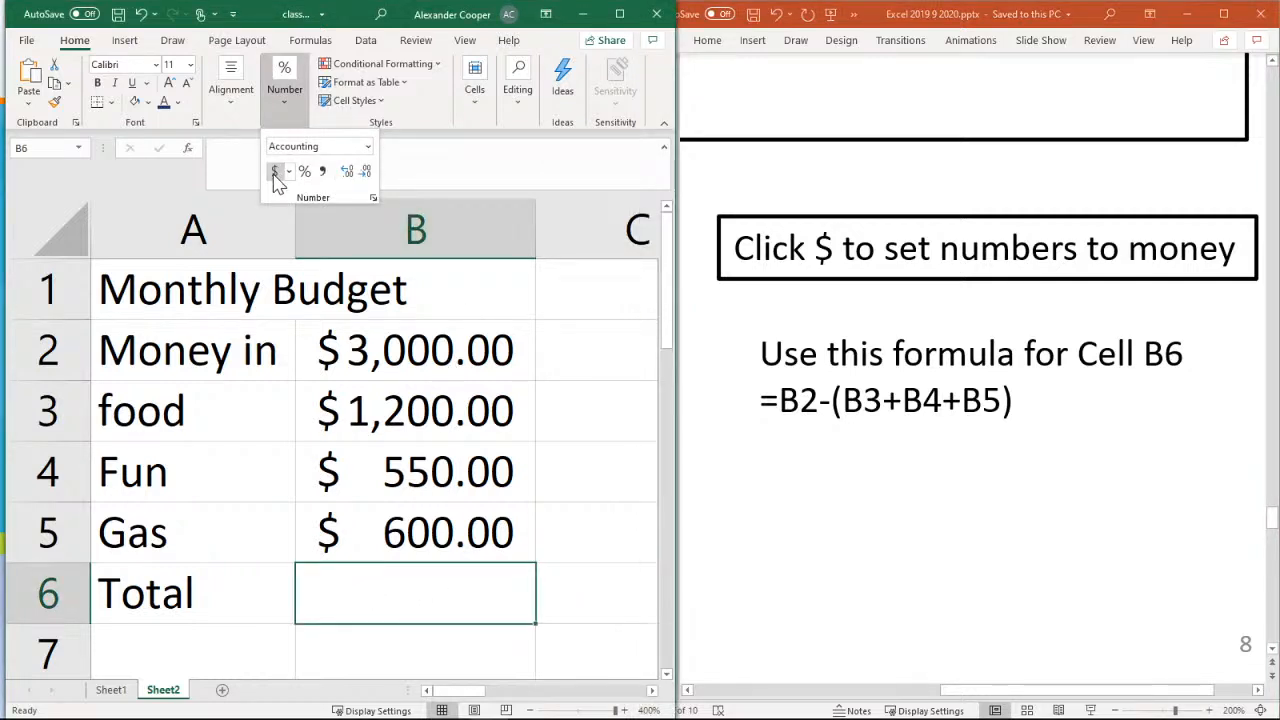
click(379, 590)
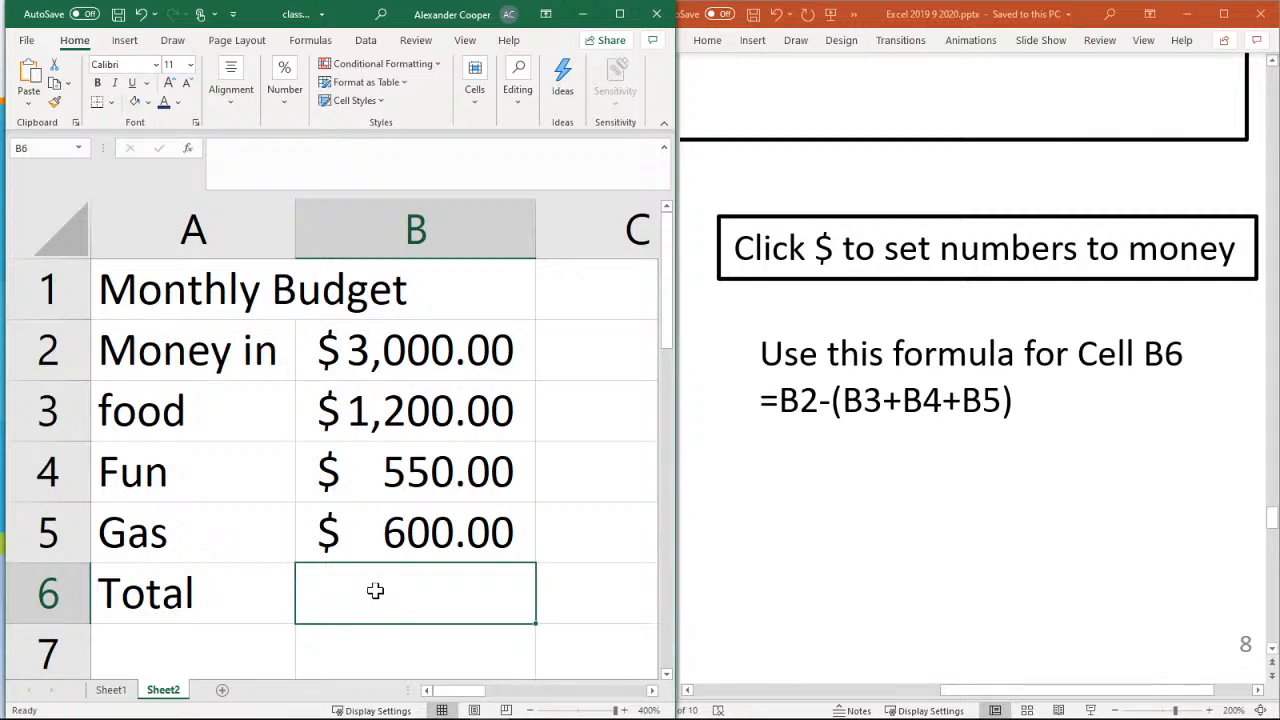
text(=)
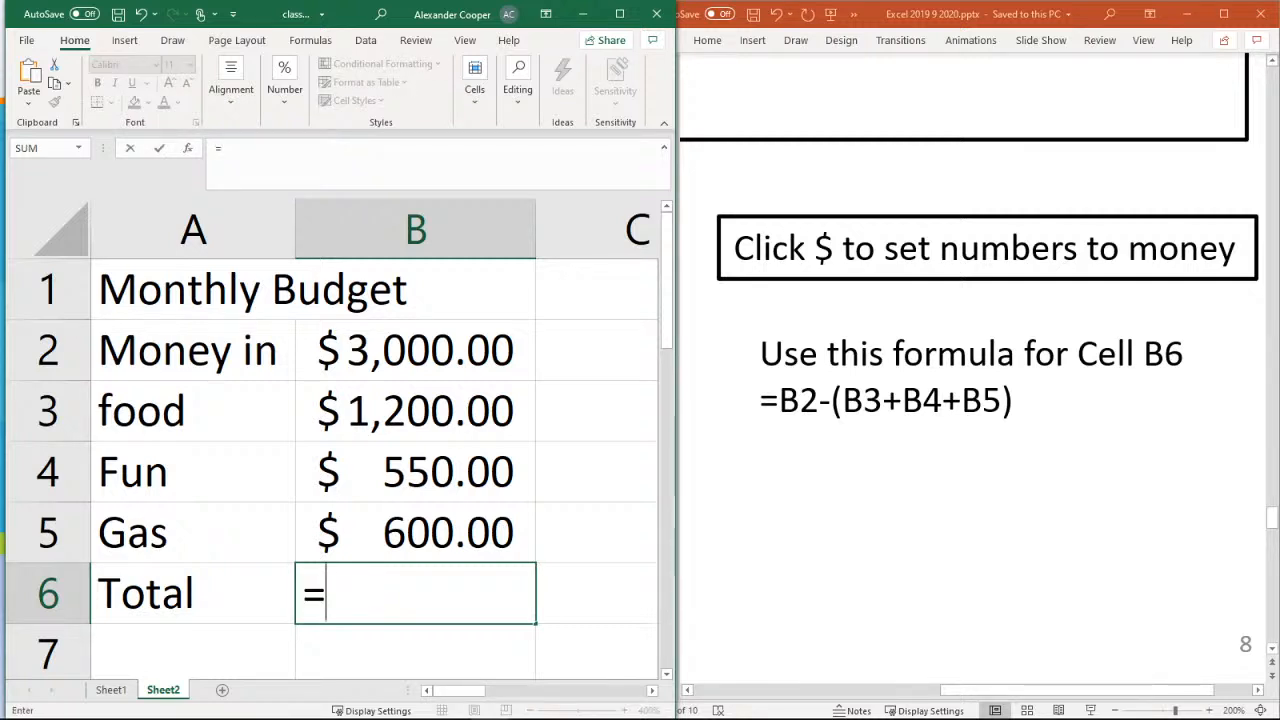
text(B2)
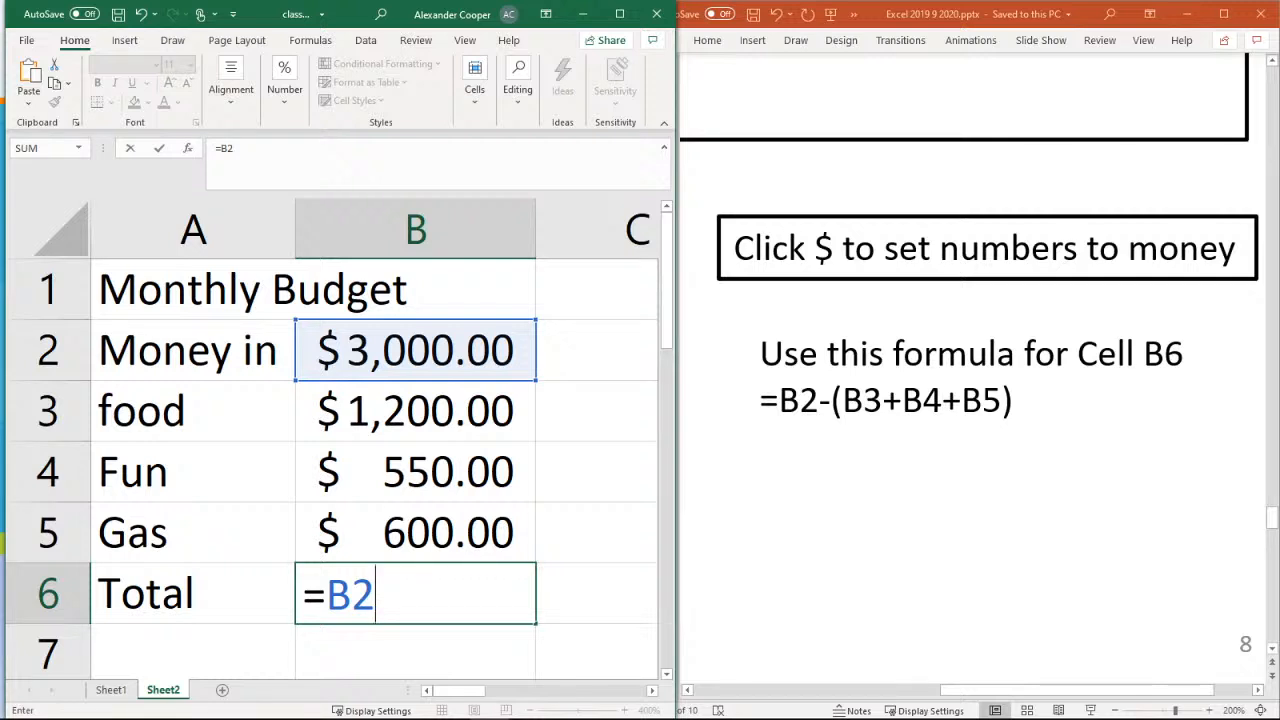
text(-)
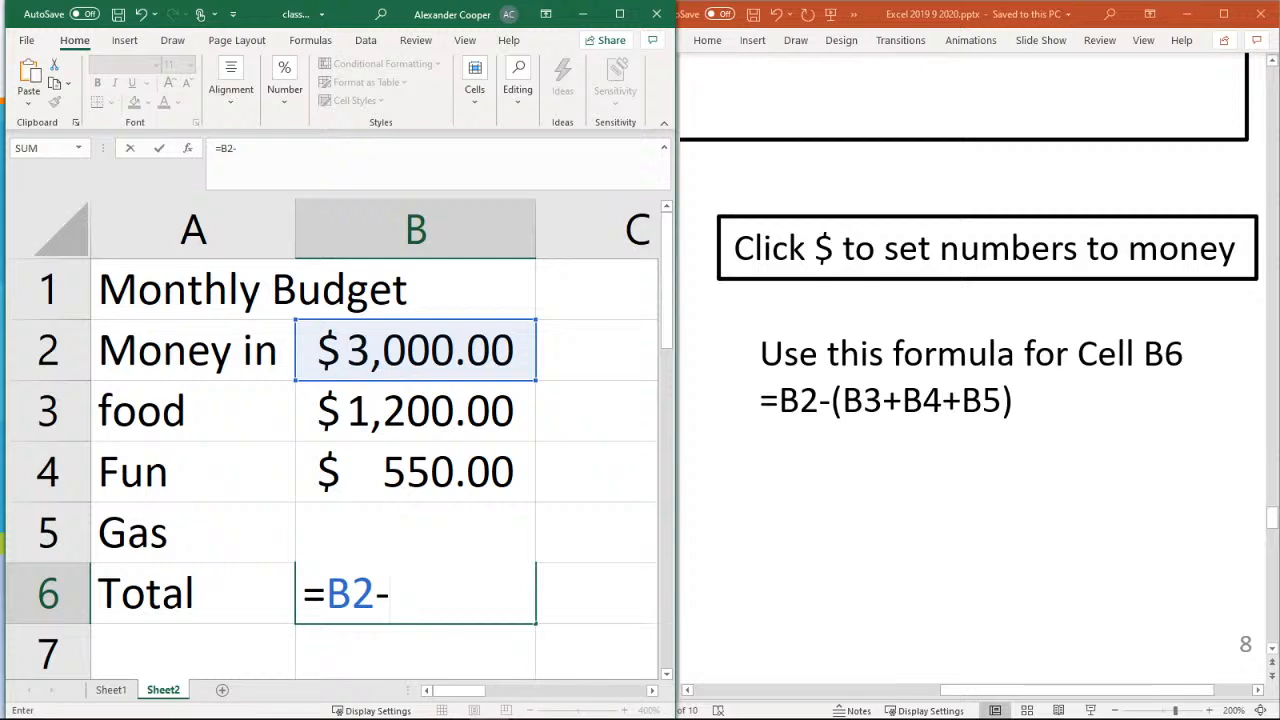
text((b3)
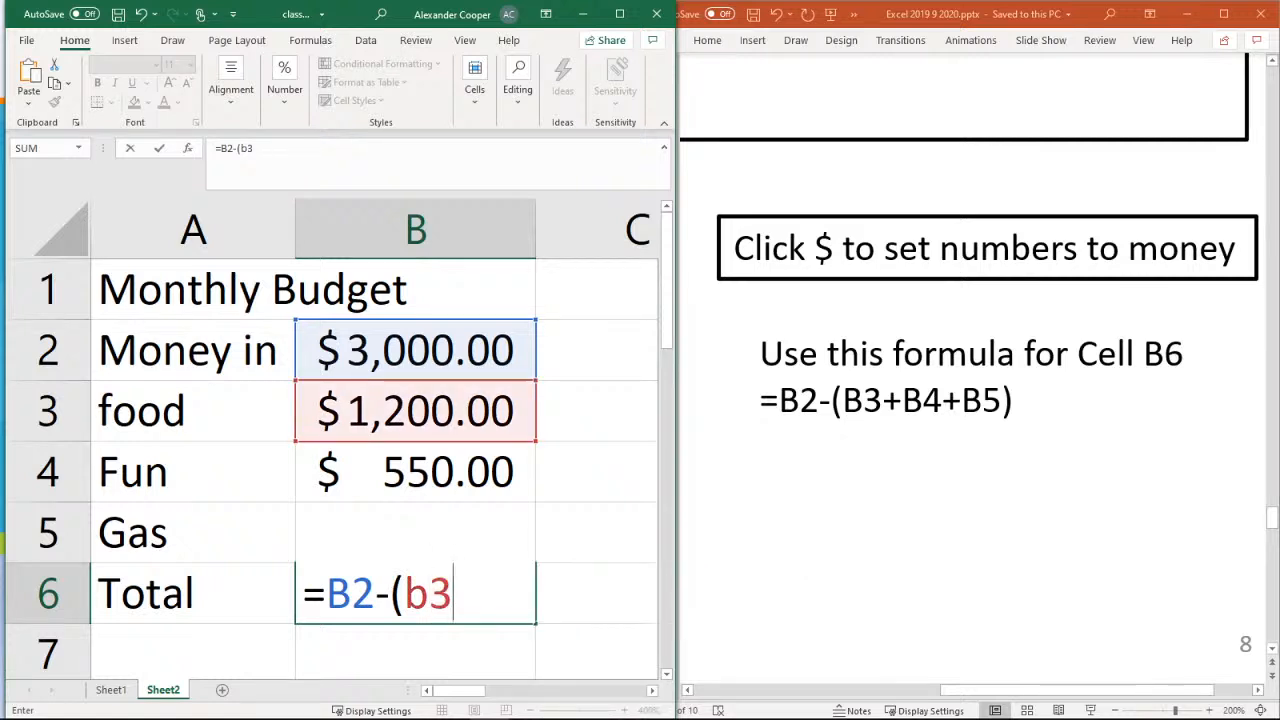
text(+b4)
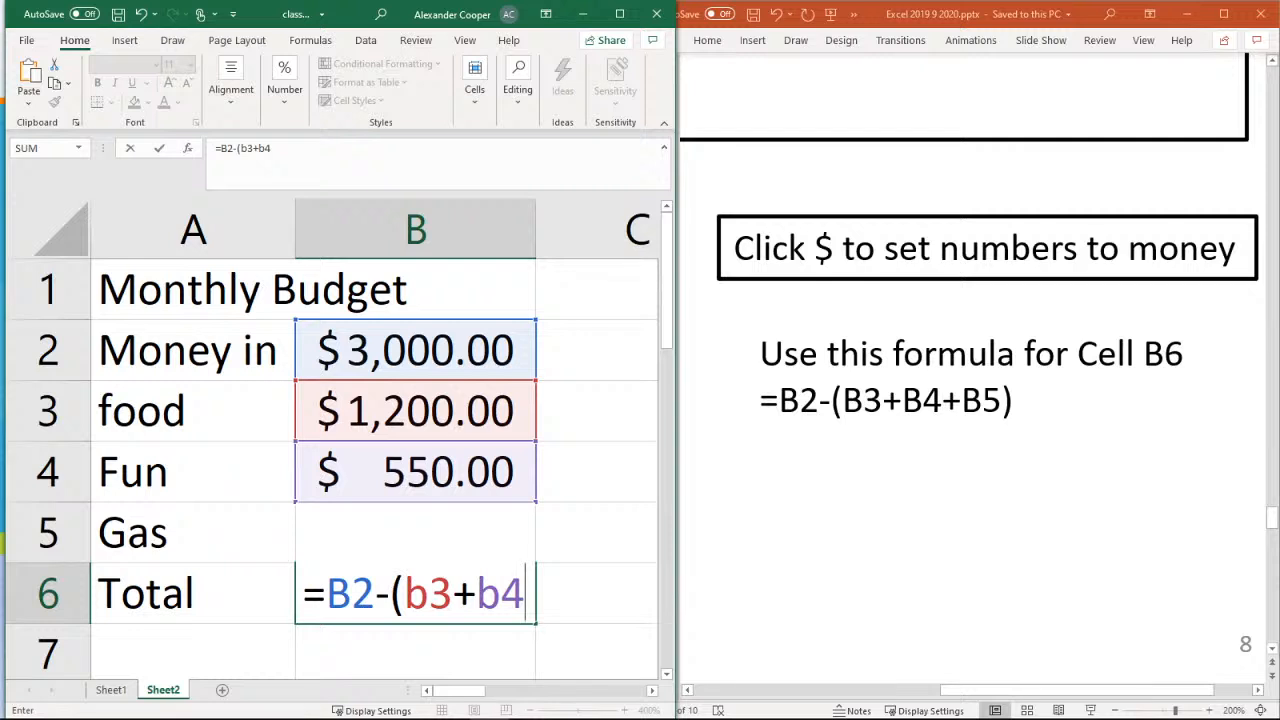
text(+b5)
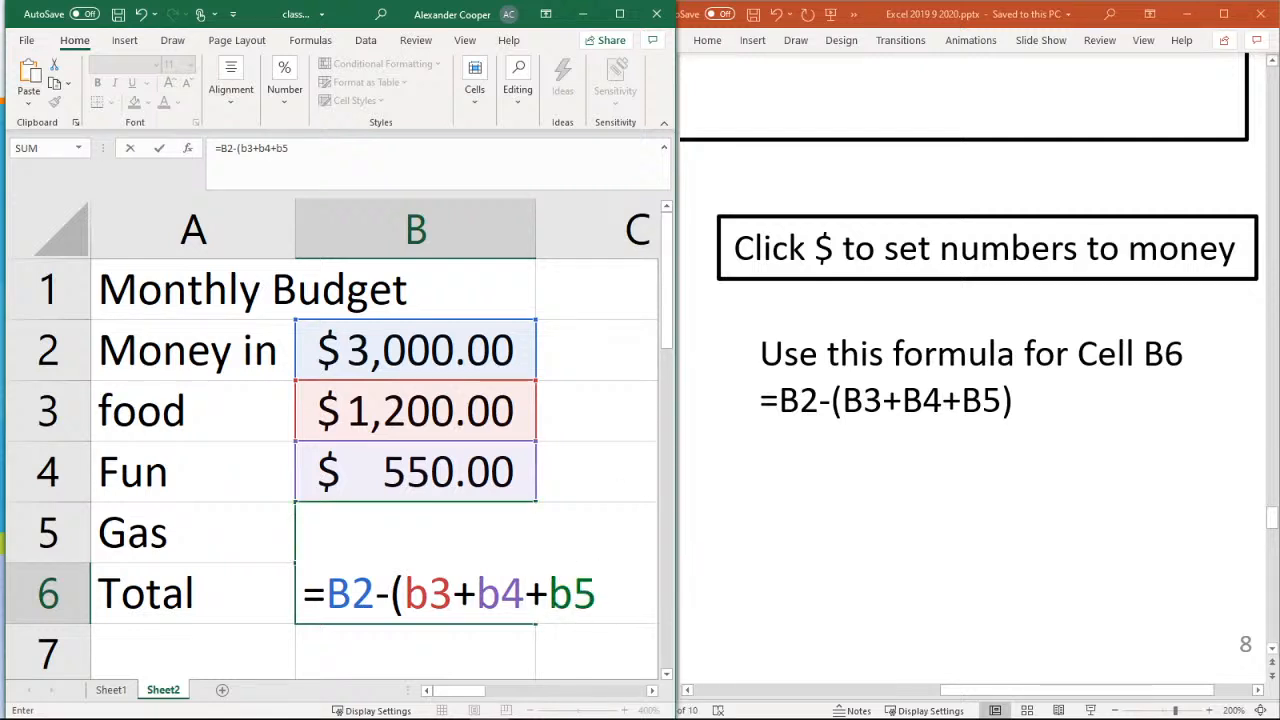
text())
key(Return)
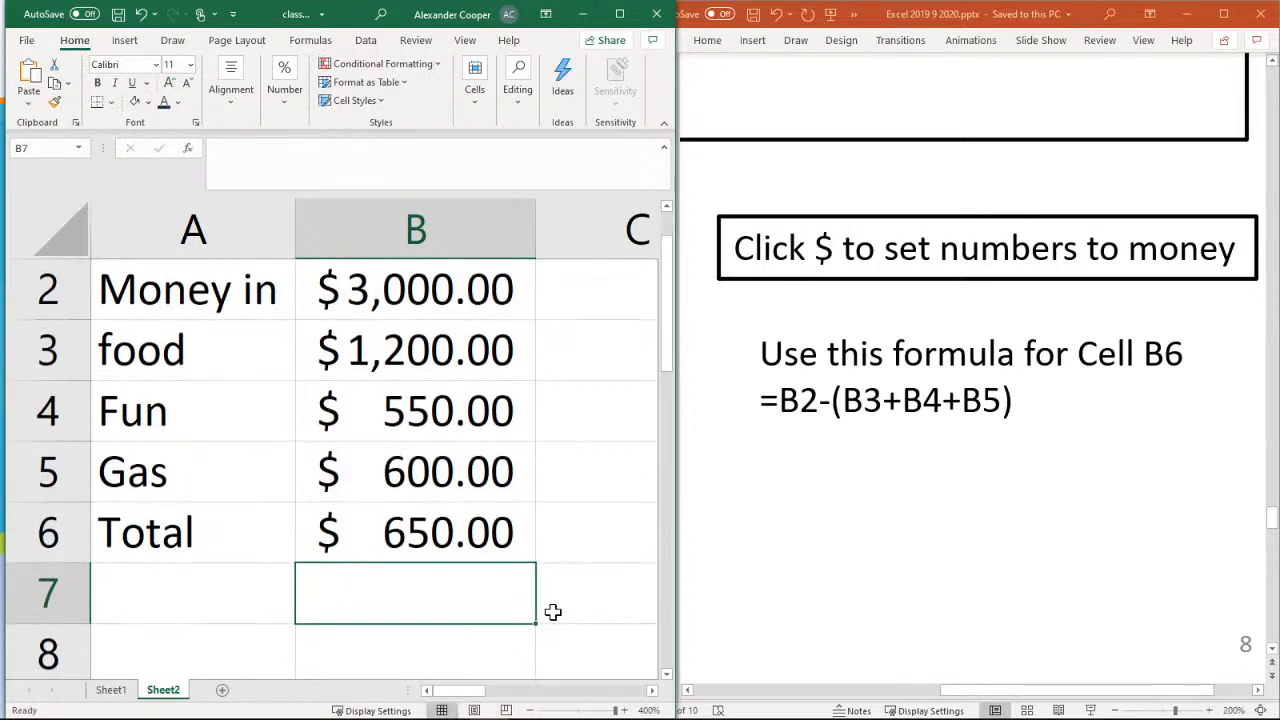
Review the formula in cell B6 and compare the finished budget with the slide's Monthly Budget example
click(506, 532)
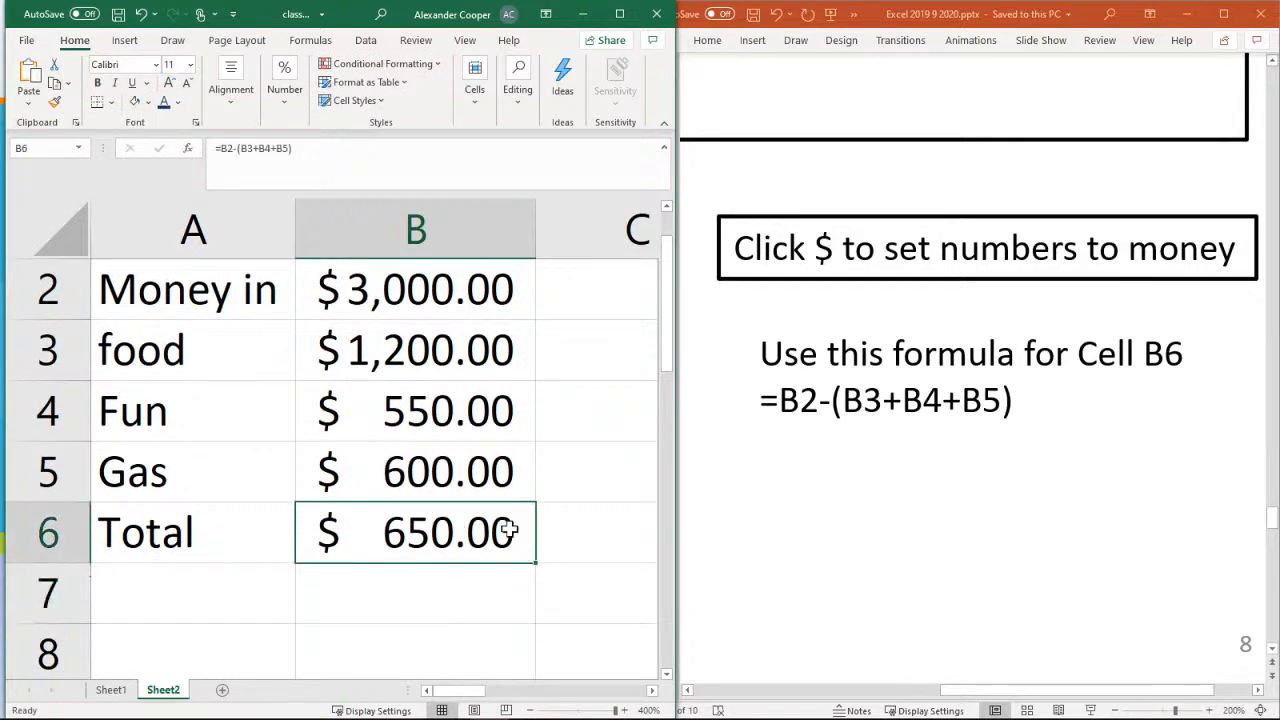
scroll(577, 528, up, 1)
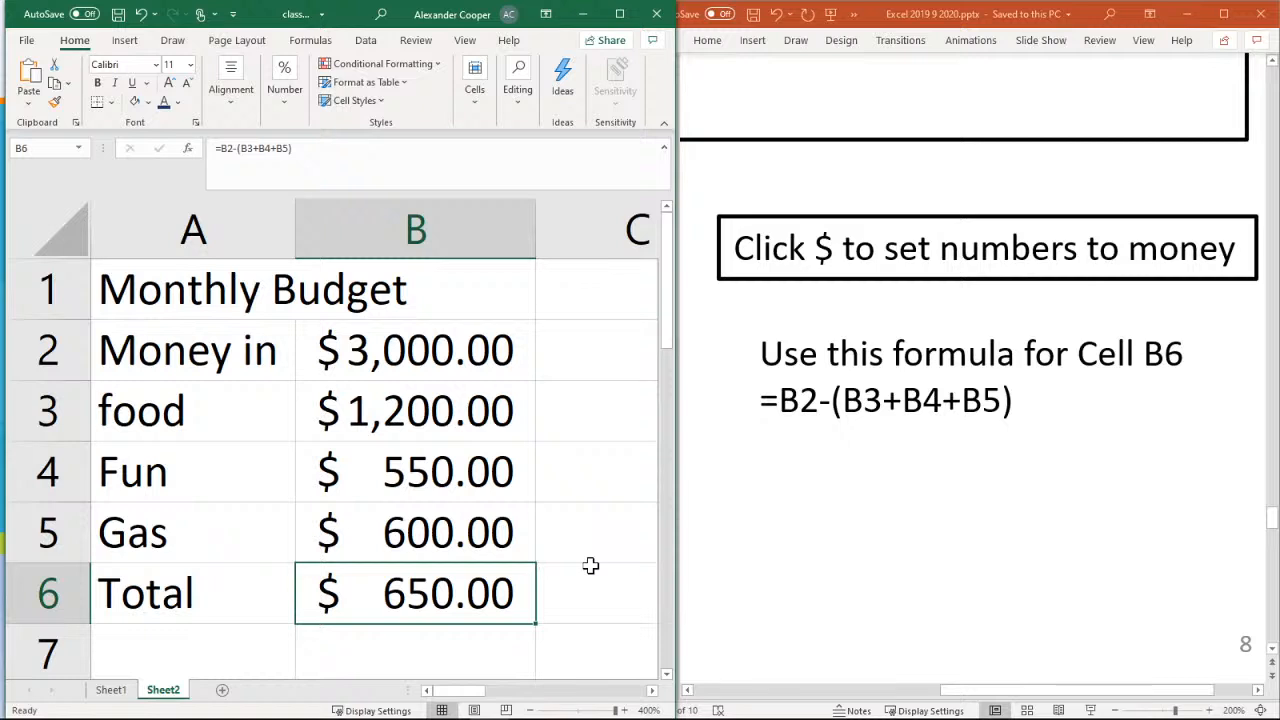
click(886, 689)
click(815, 689)
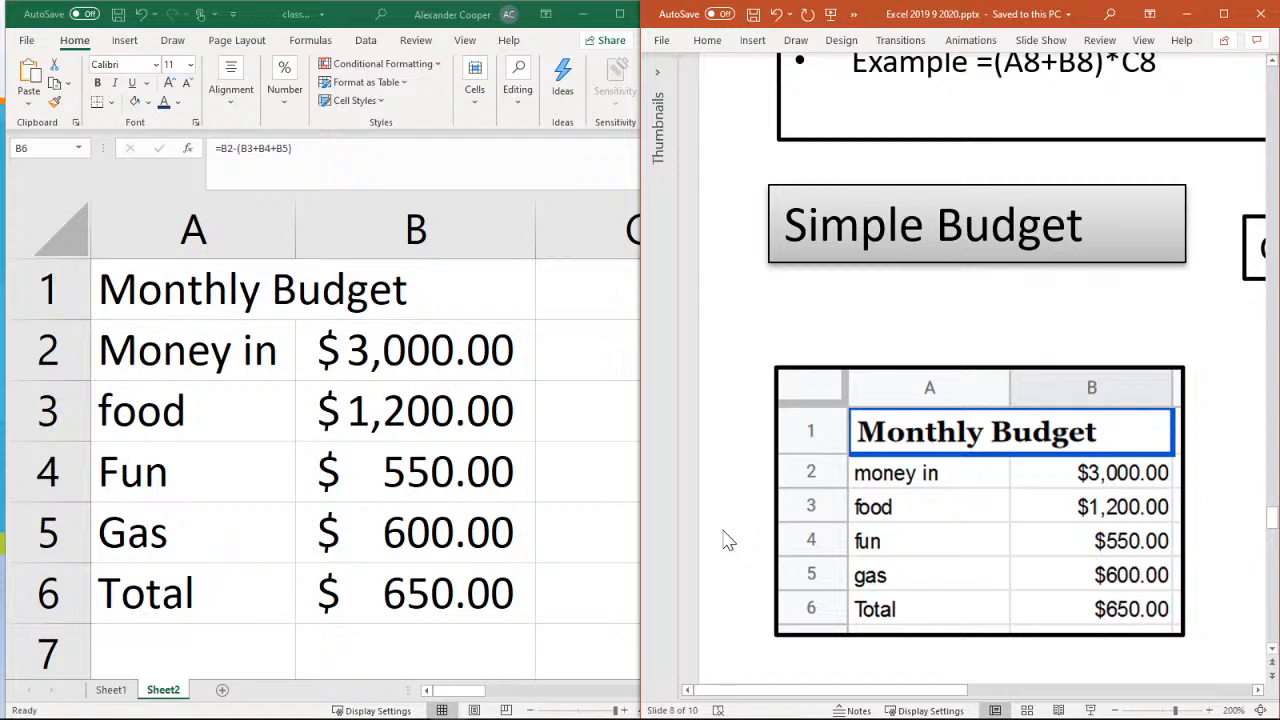
click(417, 598)
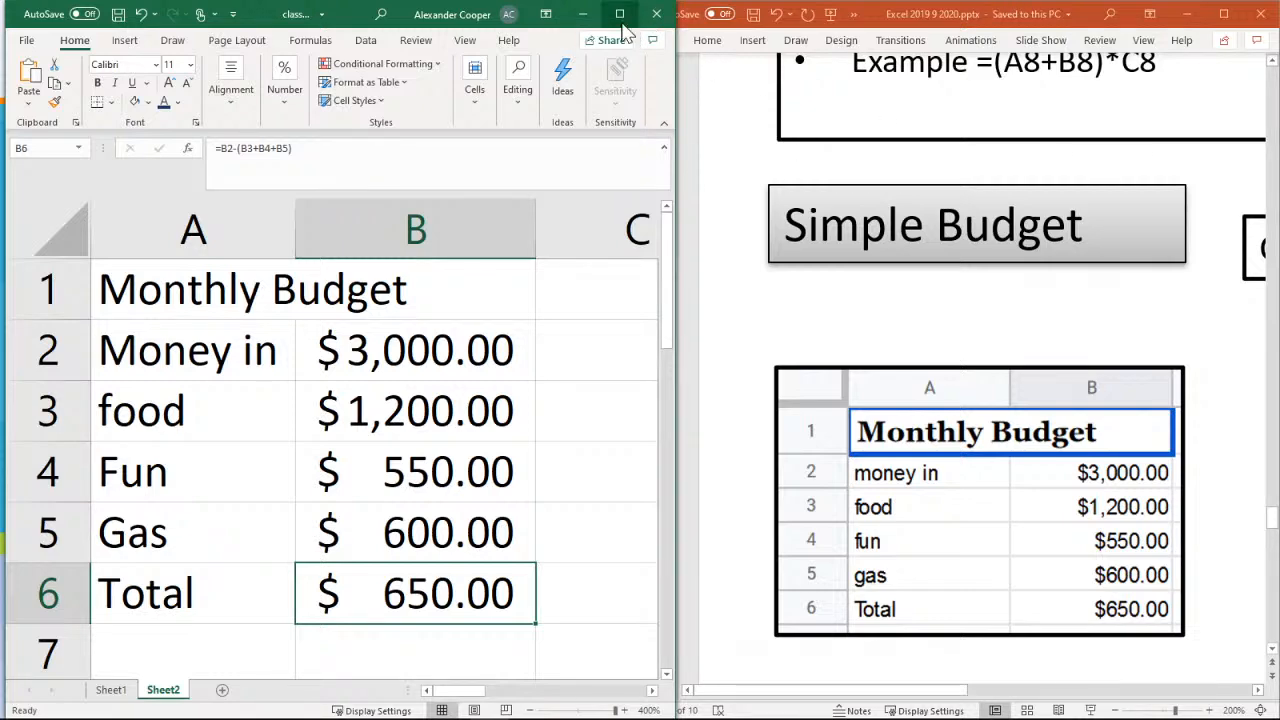
Minimize the workbook, maximize the presentation and examine the Candy Bars table and its formulas on slide 9
click(582, 14)
click(1222, 14)
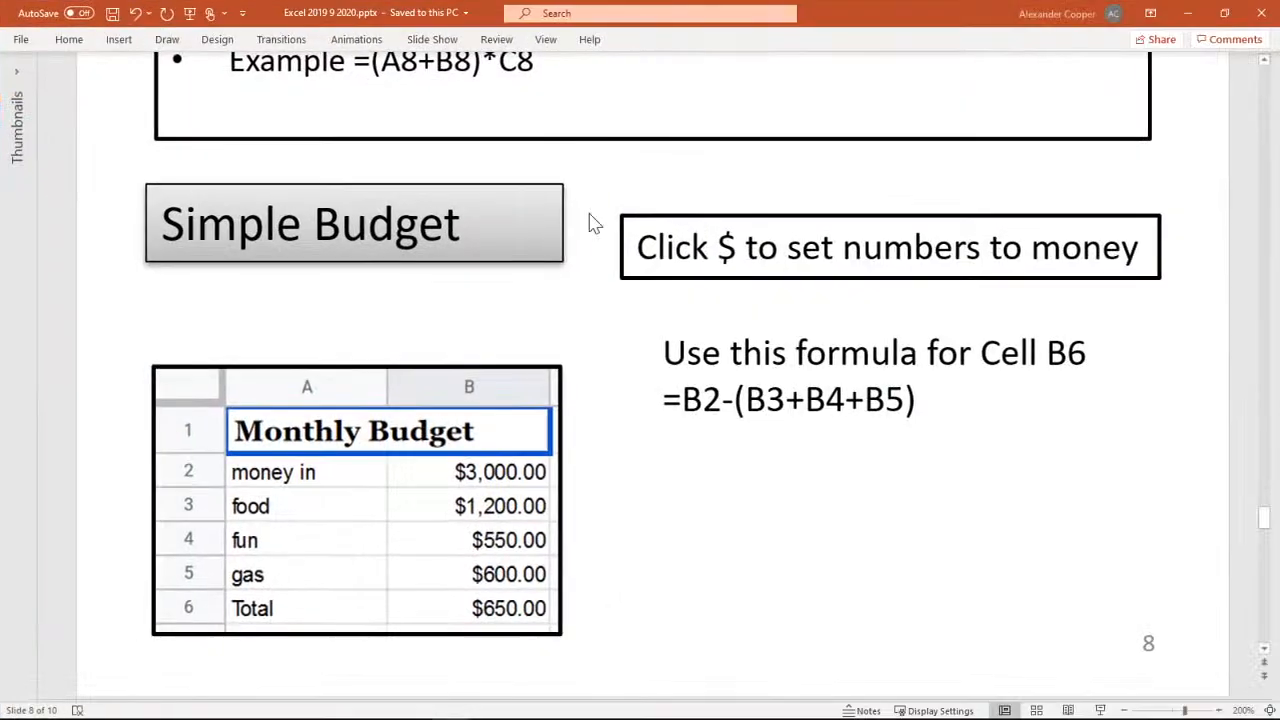
scroll(800, 370, down, 10)
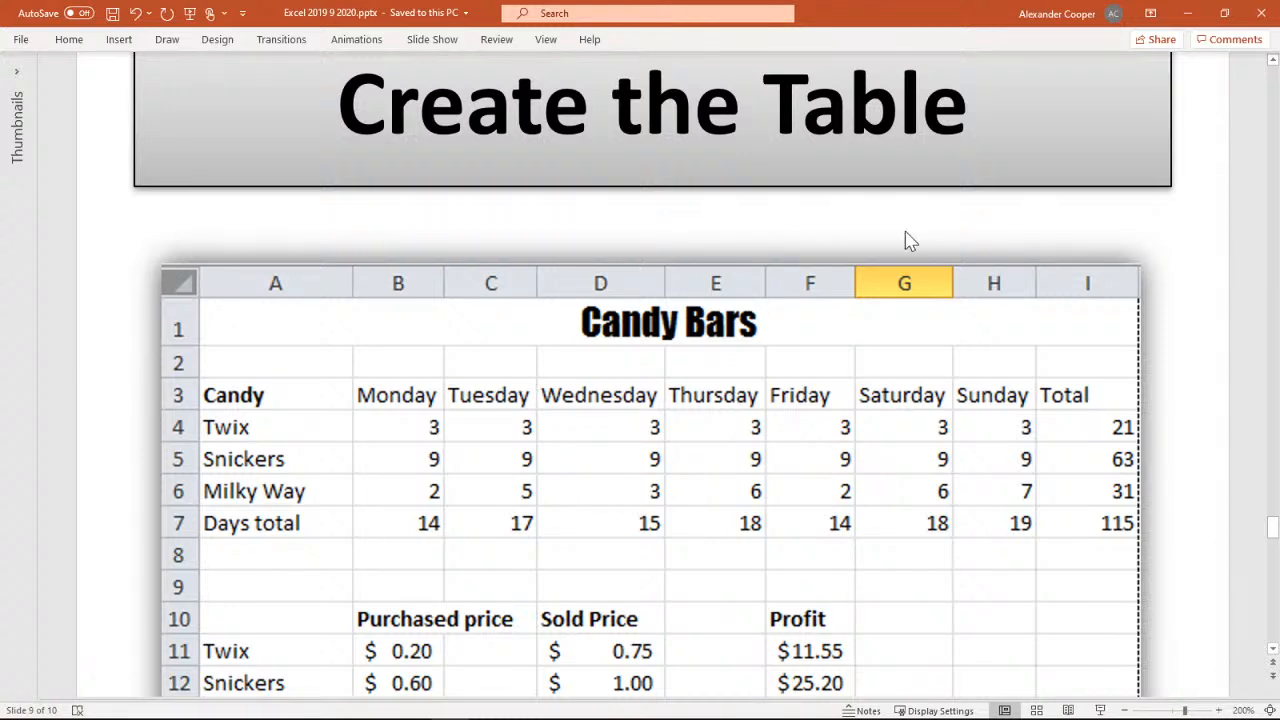
scroll(923, 229, down, 3)
scroll(923, 229, up, 1)
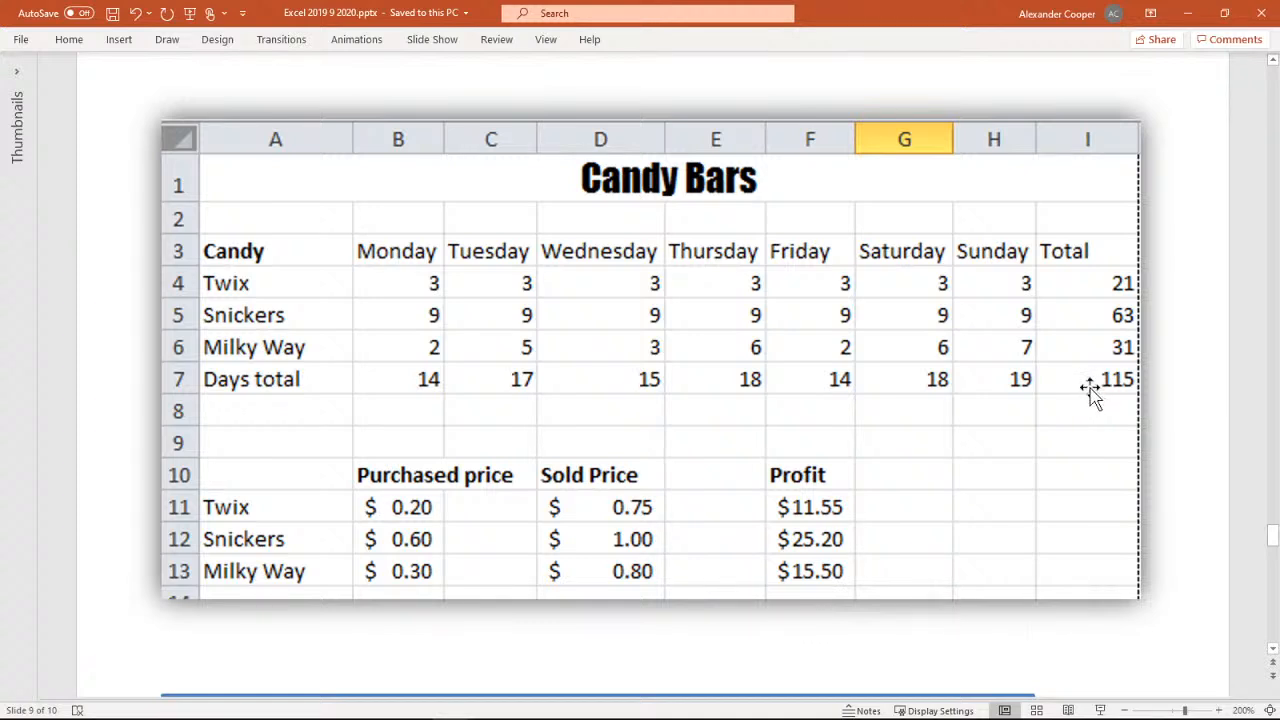
scroll(1090, 390, down, 2)
scroll(1090, 390, up, 1)
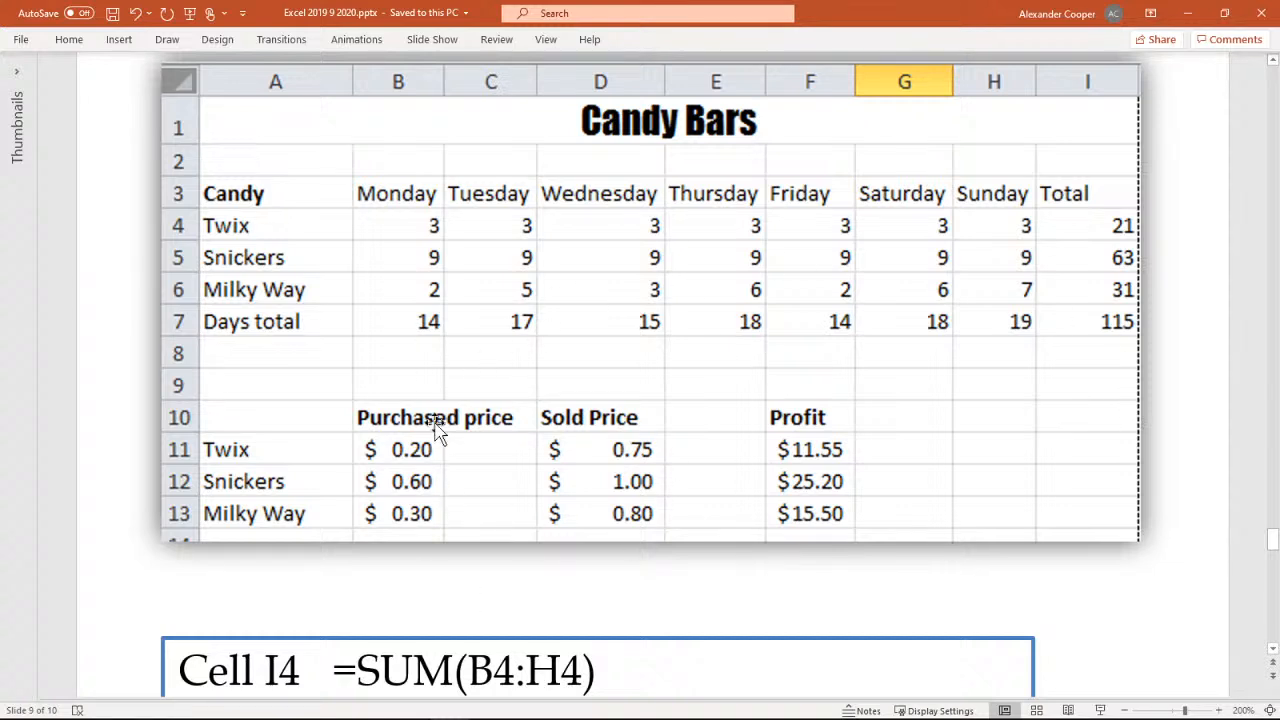
Restore the presentation window and arrange it side by side with the Excel workbook, each filling half the screen
click(1226, 14)
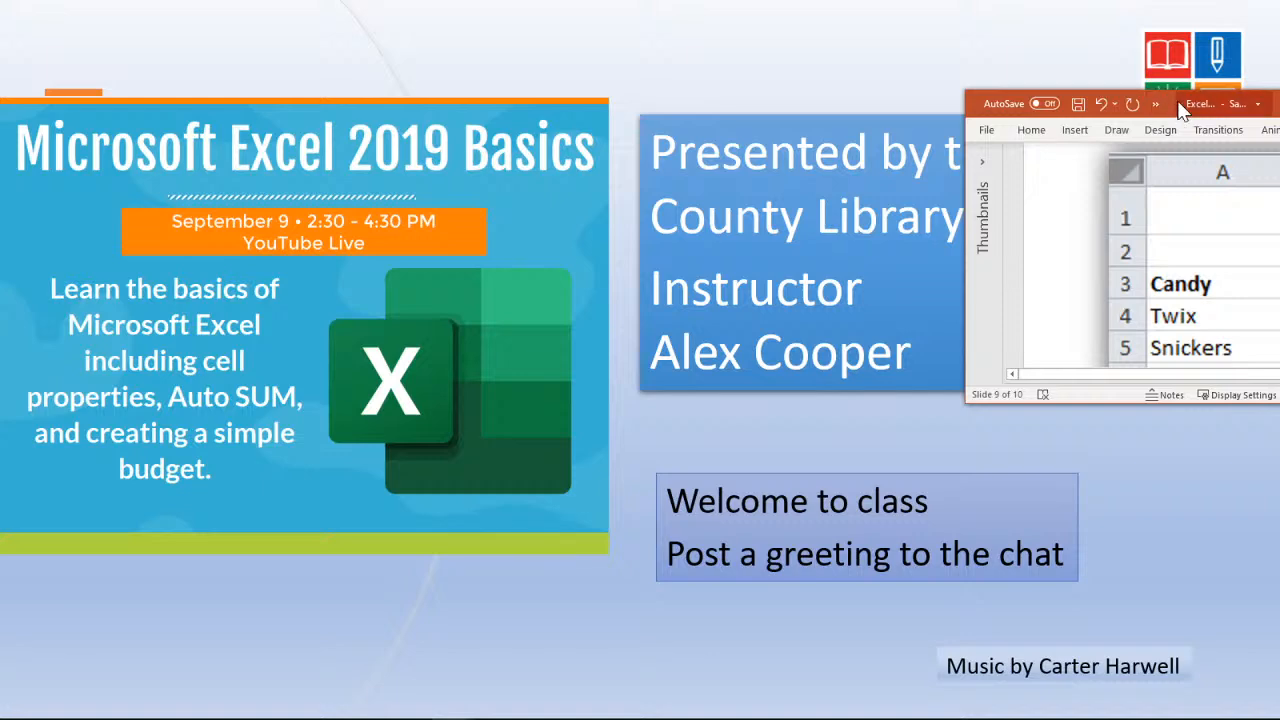
drag(1183, 110, 1279, 92)
click(145, 235)
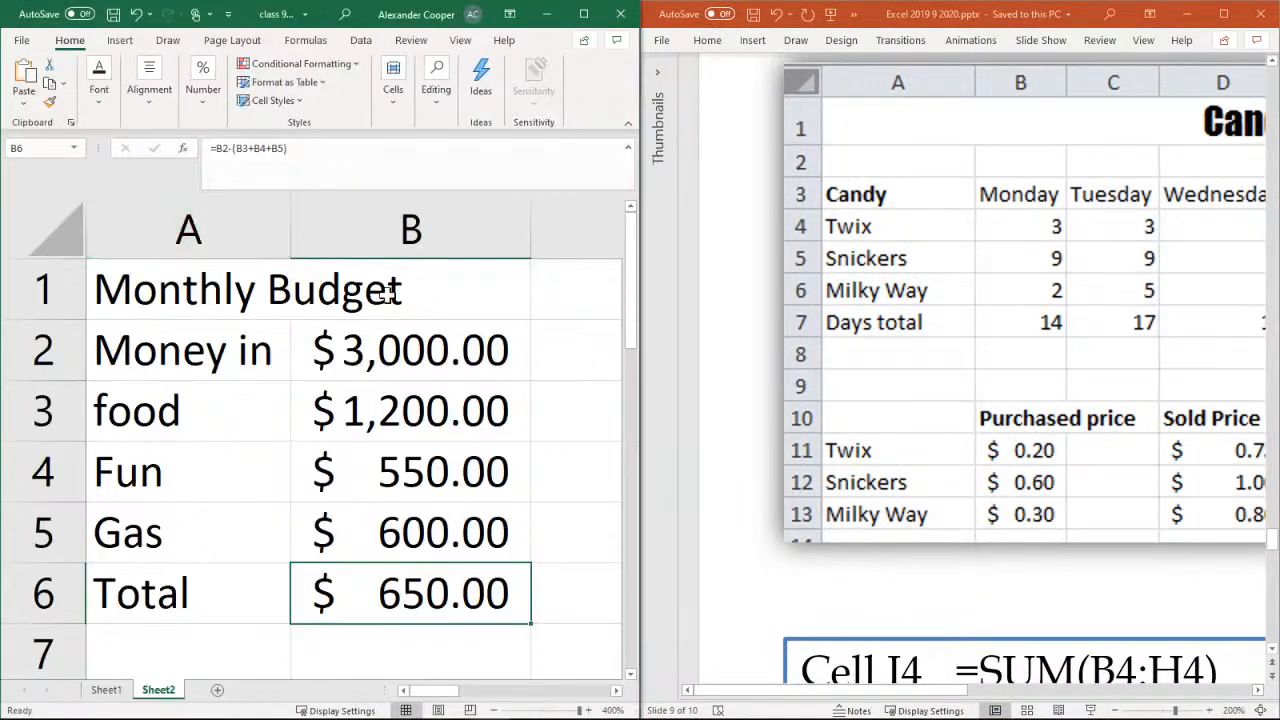
Add a new worksheet after Sheet2 and enlarge its view to 140%
click(217, 690)
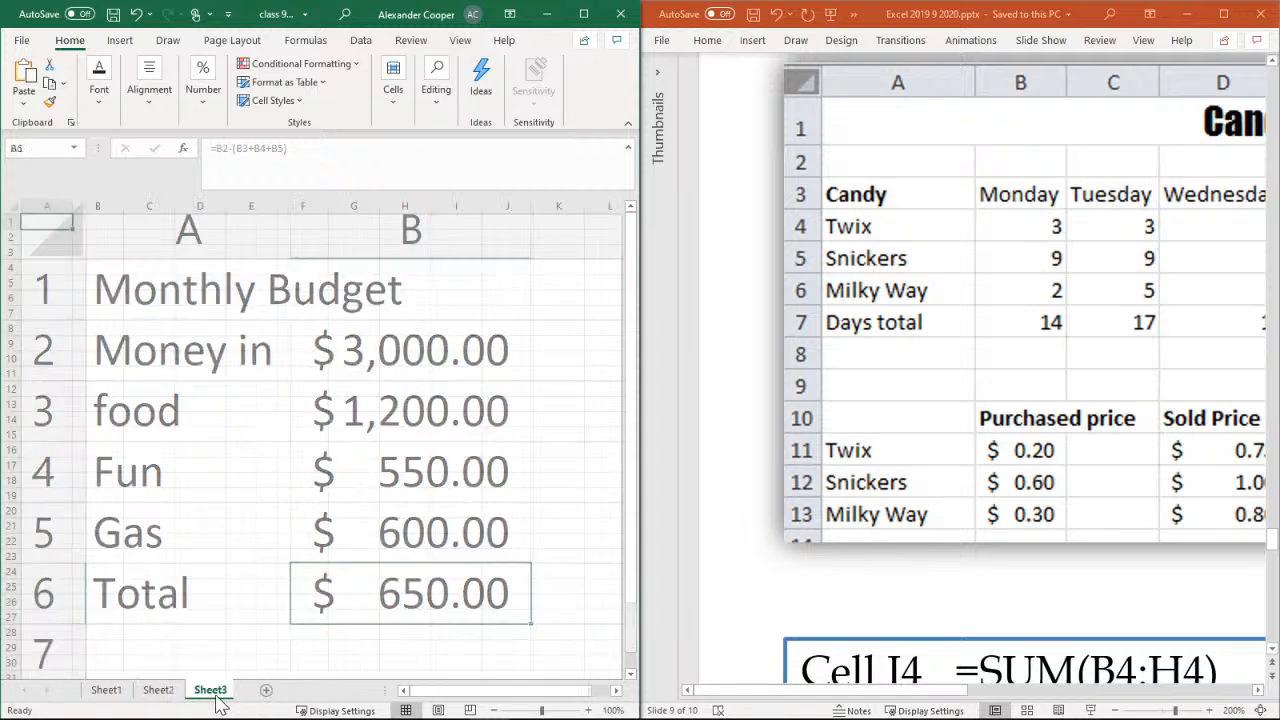
click(590, 710)
click(590, 710)
click(590, 710)
click(590, 710)
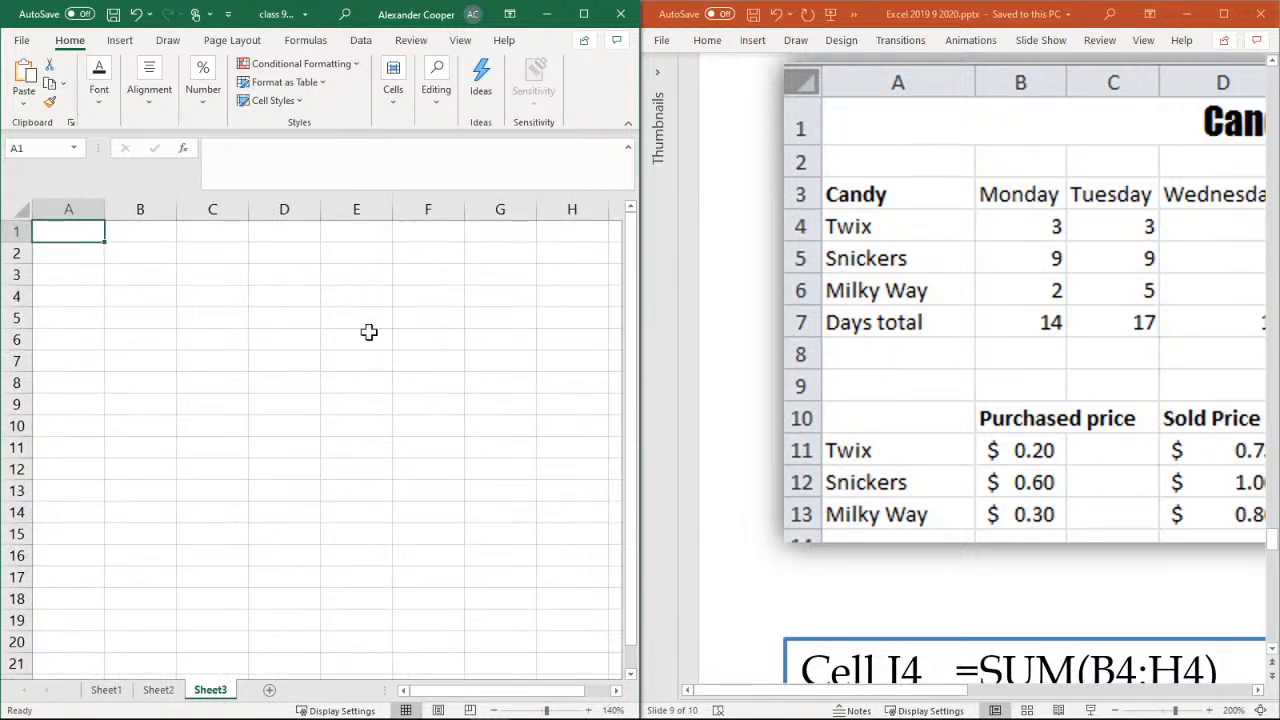
click(99, 95)
click(140, 100)
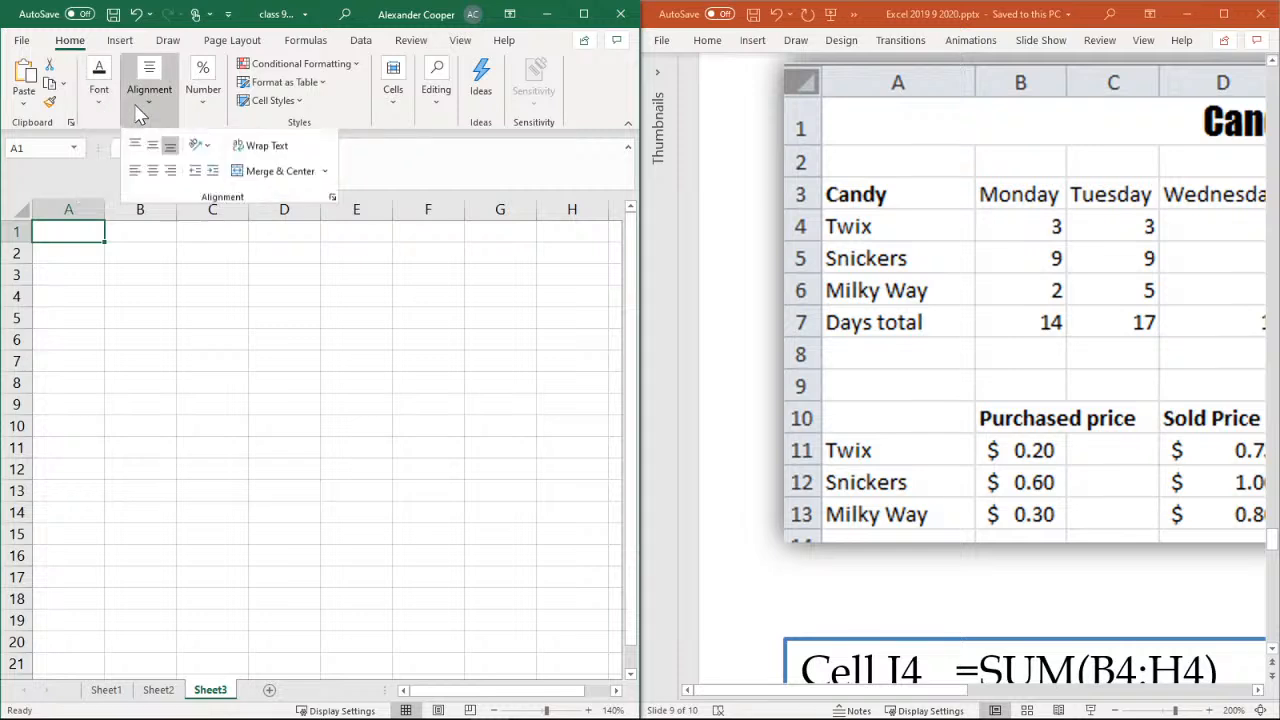
click(203, 100)
click(148, 100)
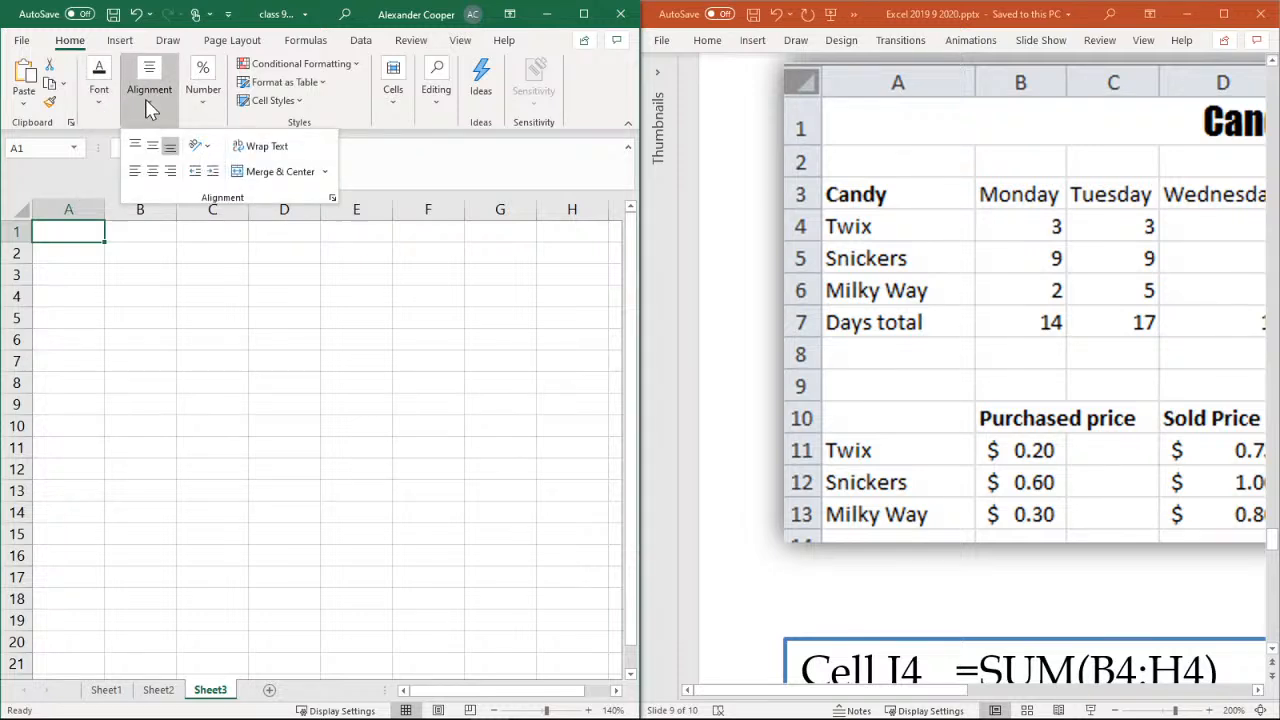
click(618, 78)
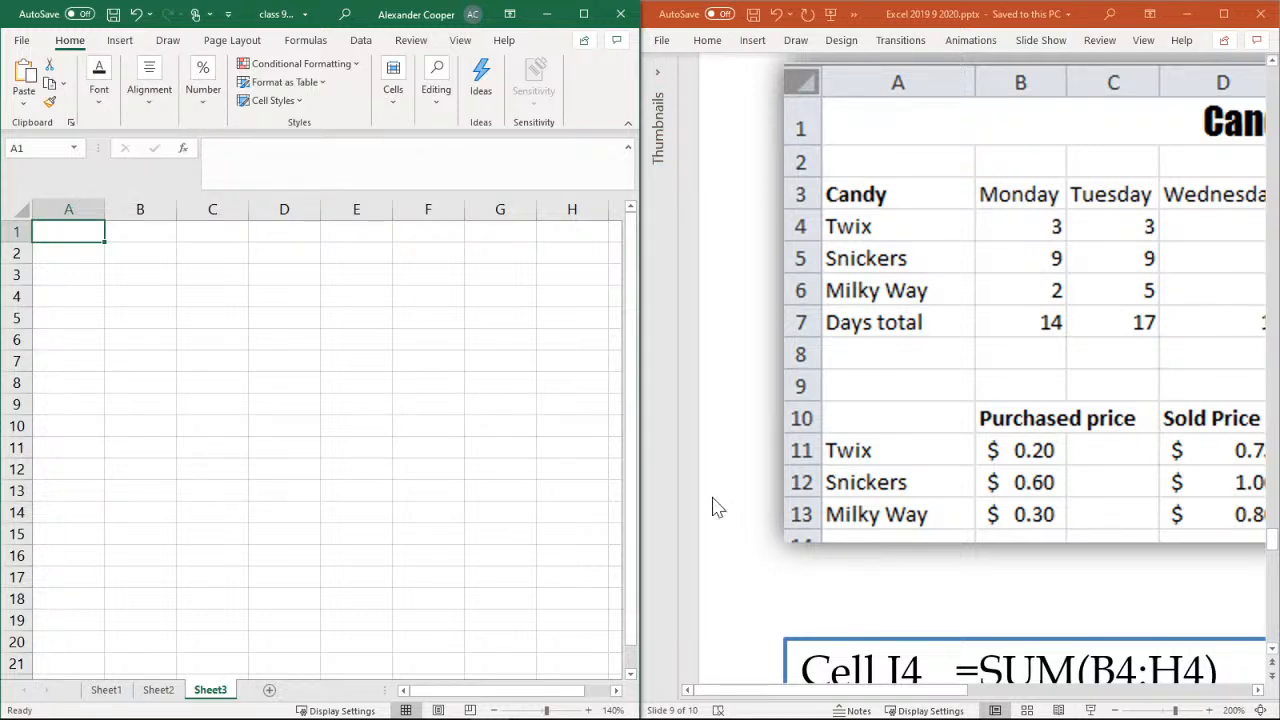
Widen the presentation window and reduce slide 9 to 120% so the whole Candy Bars table and its formulas fit
click(912, 697)
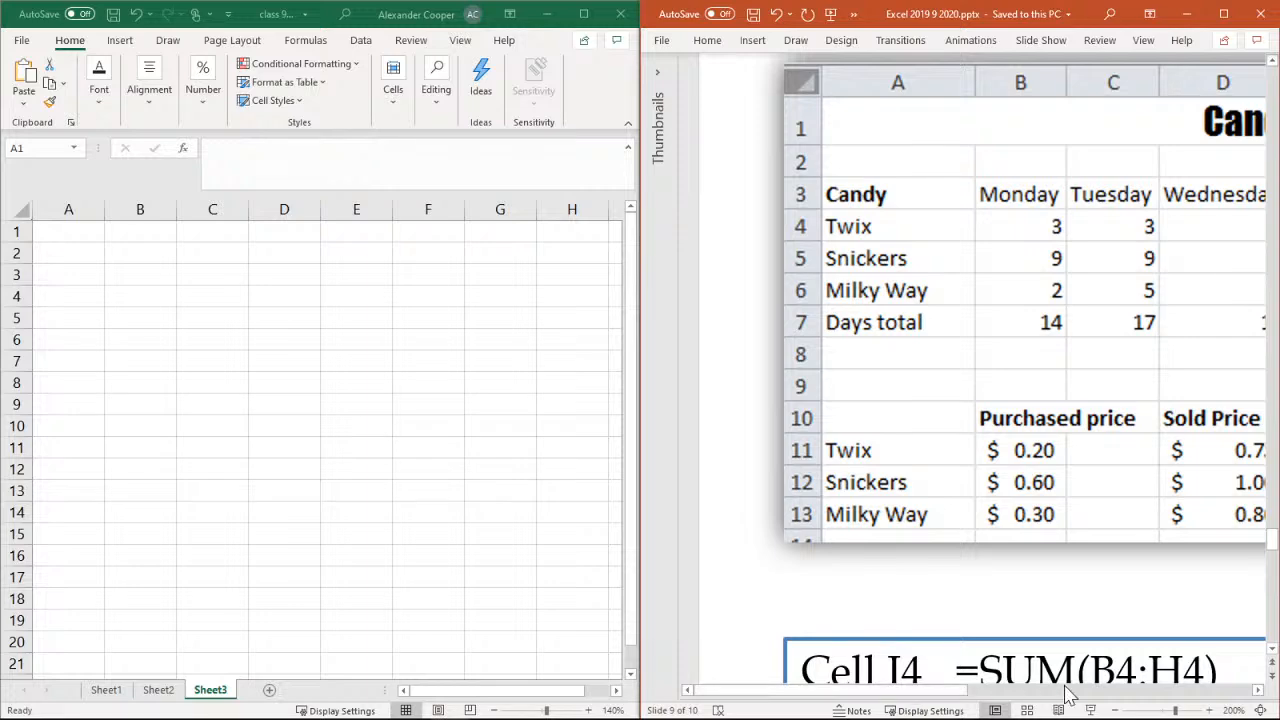
click(1108, 690)
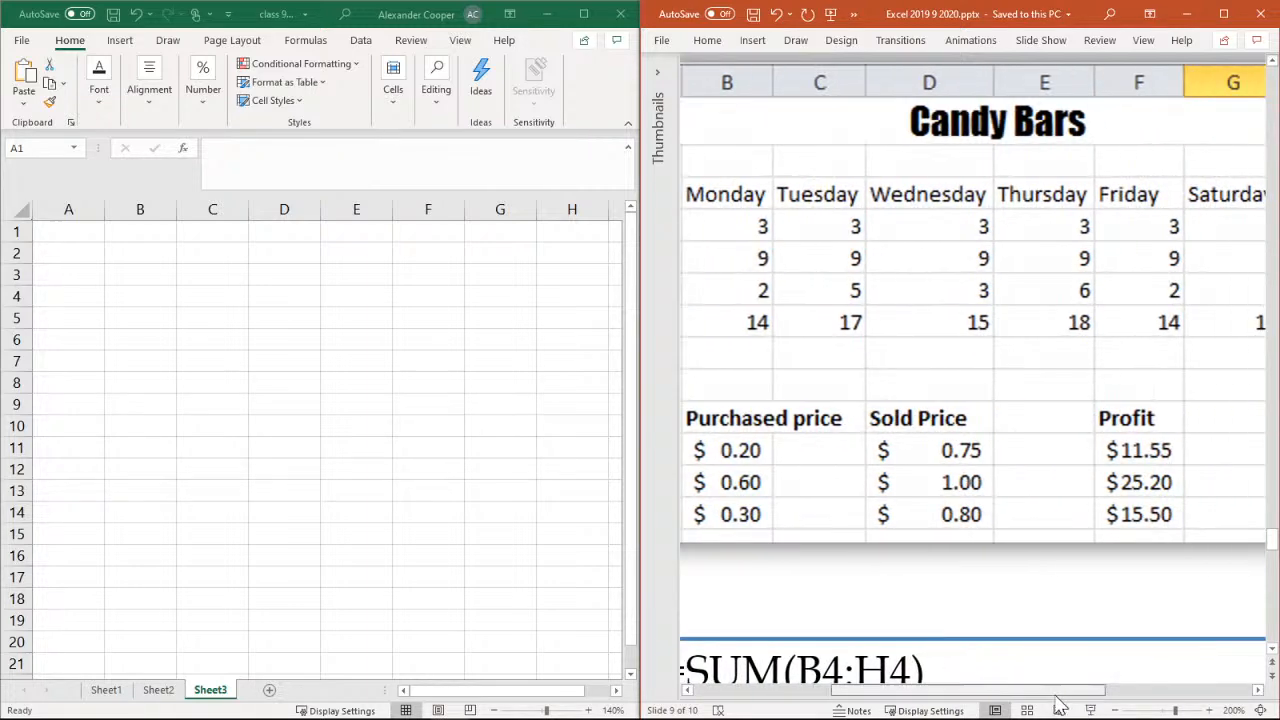
drag(811, 703, 750, 697)
drag(640, 478, 561, 490)
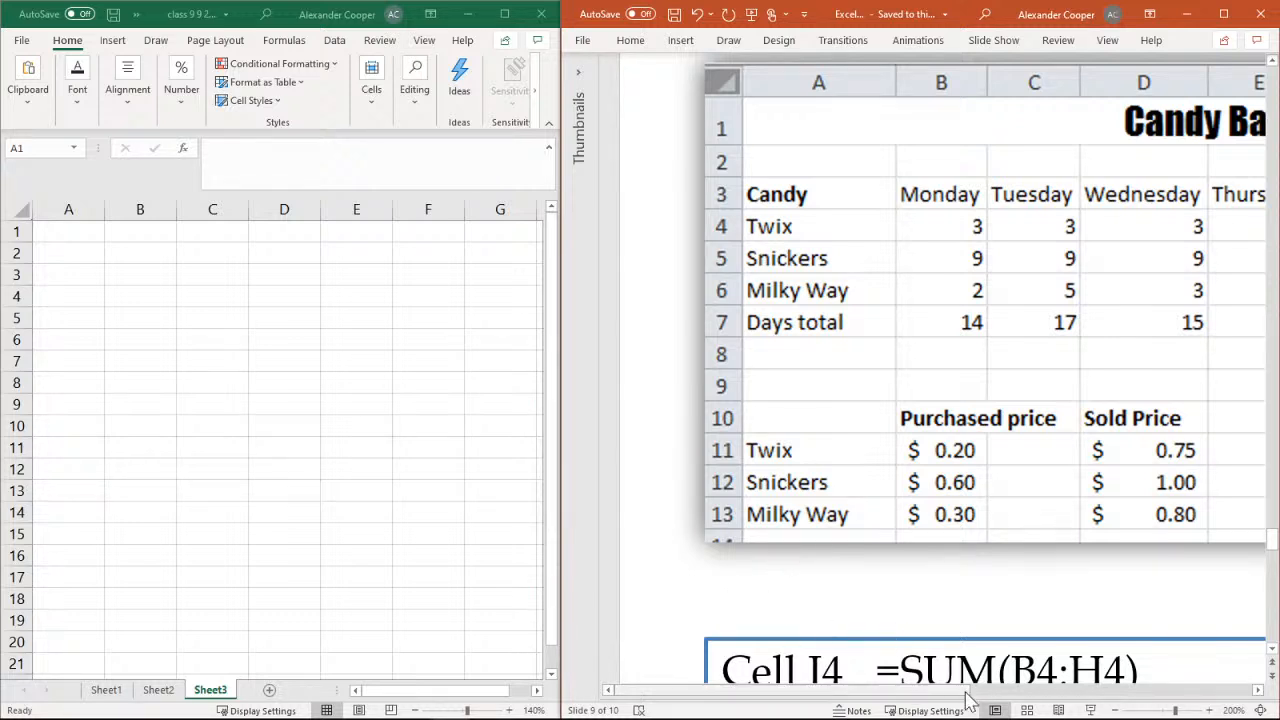
click(1115, 711)
click(1115, 711)
click(1115, 711)
click(1115, 711)
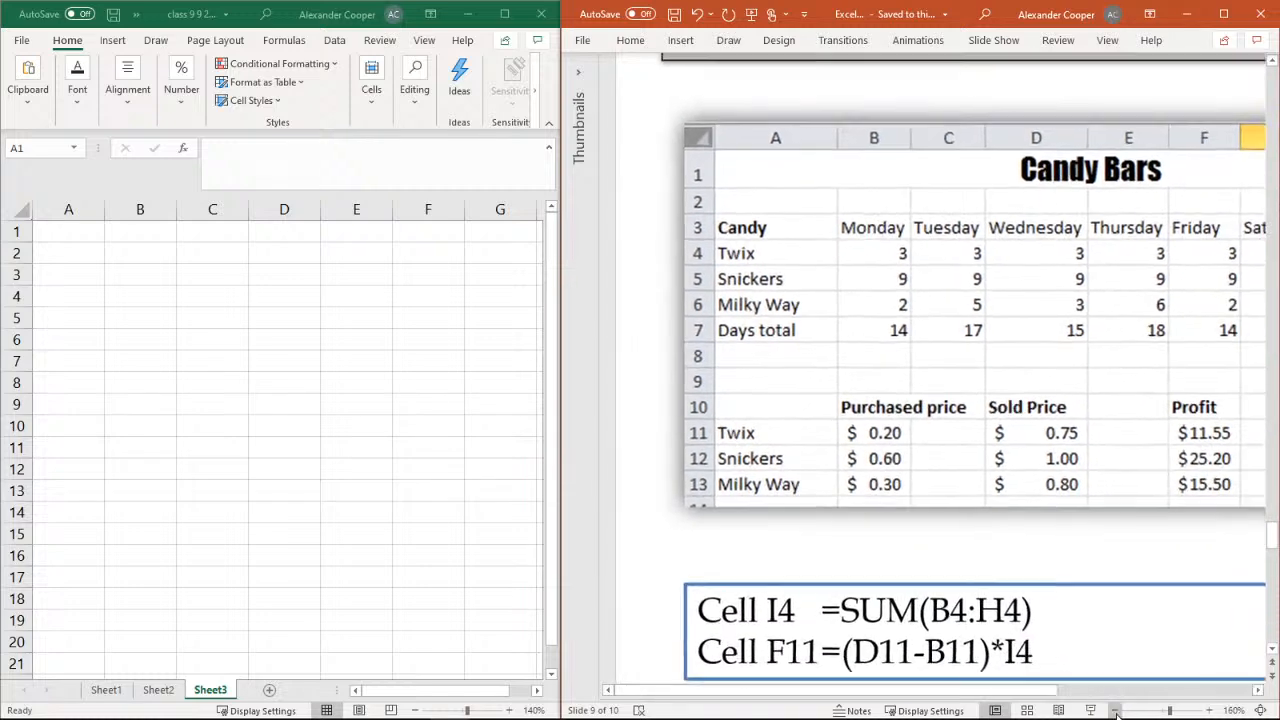
click(1115, 711)
click(1115, 711)
click(1115, 711)
click(1115, 711)
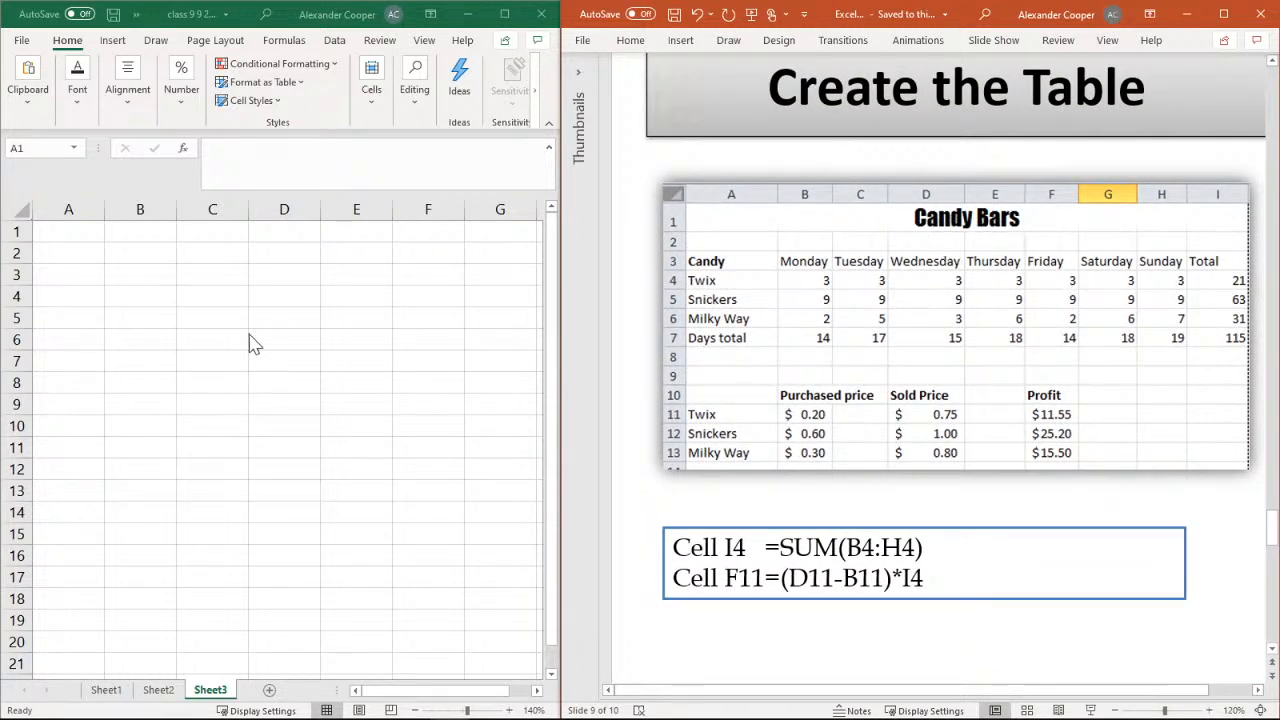
Enter the title "Candy Bars" in cell A1 of Sheet3
click(67, 234)
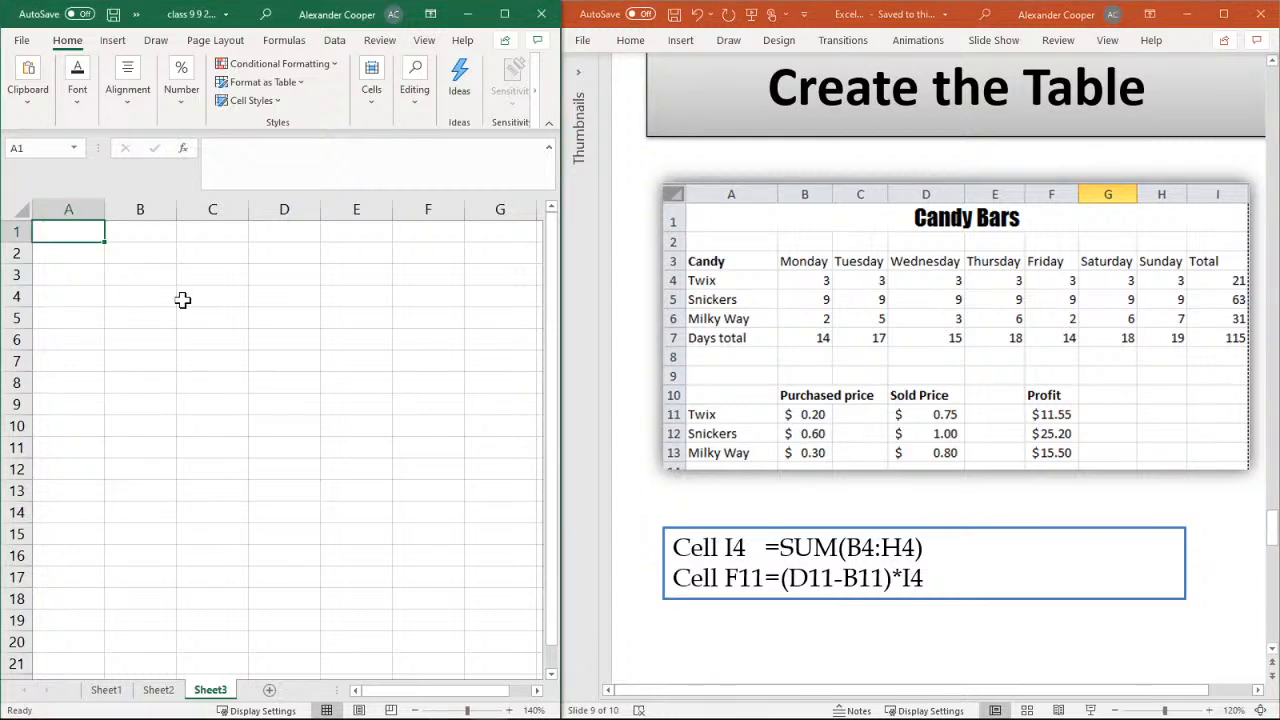
click(417, 710)
click(416, 710)
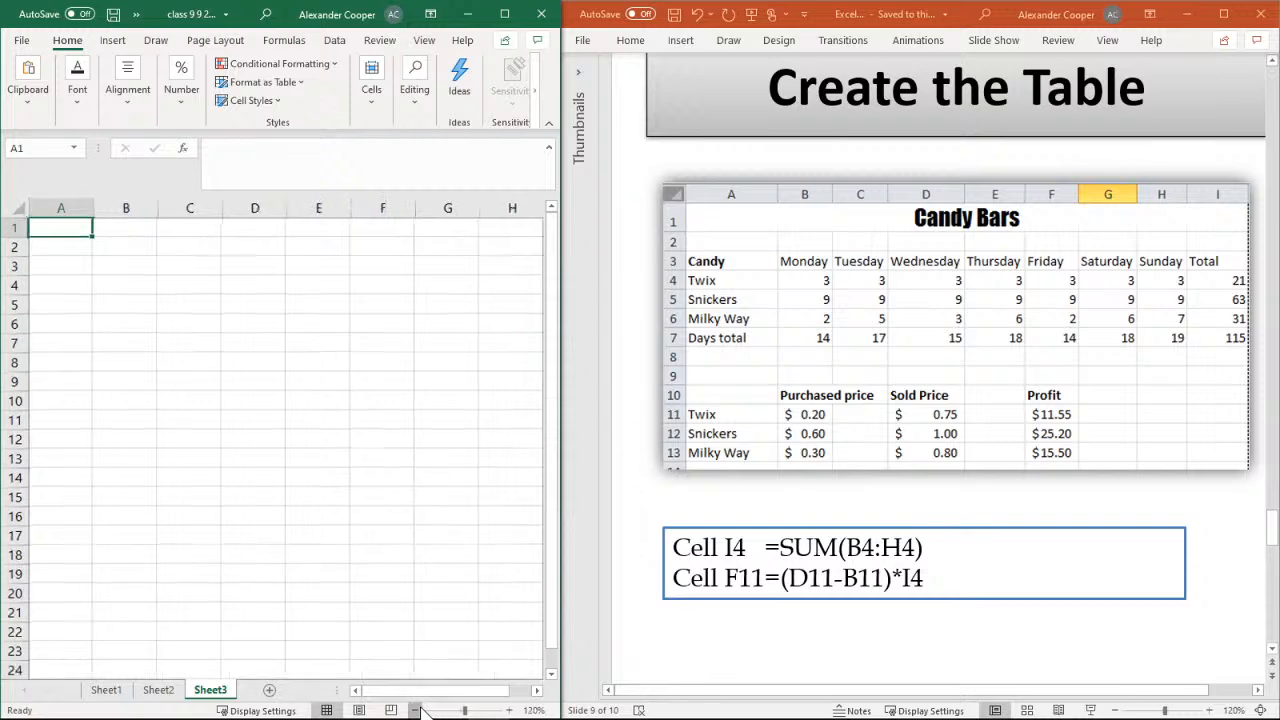
click(416, 710)
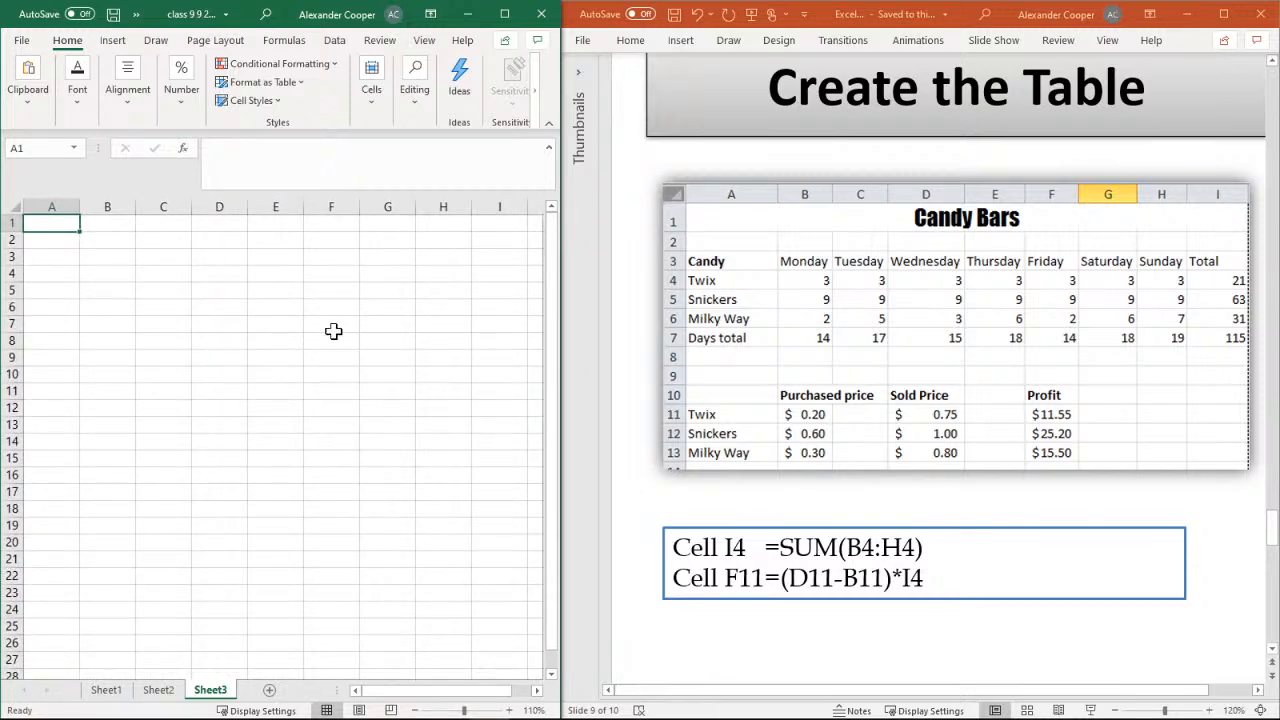
text(Candy Bars)
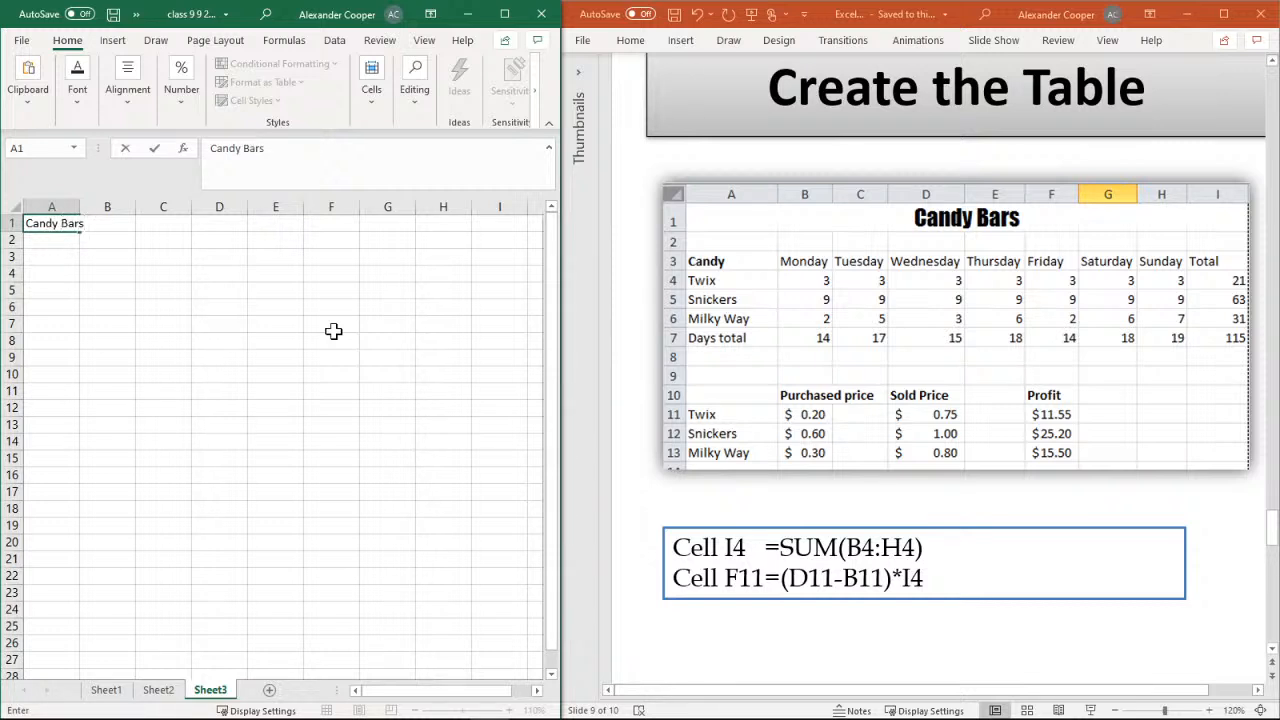
click(103, 246)
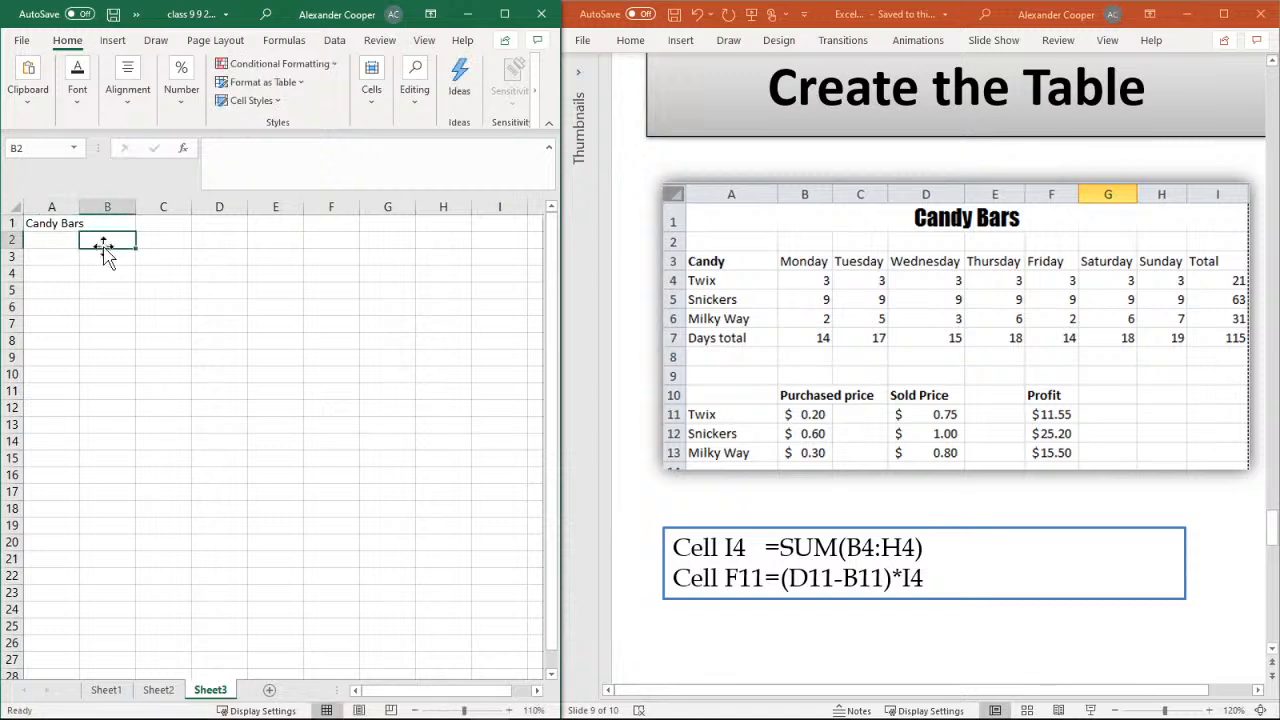
Merge and center the Candy Bars title across cells A1 to I1
click(42, 223)
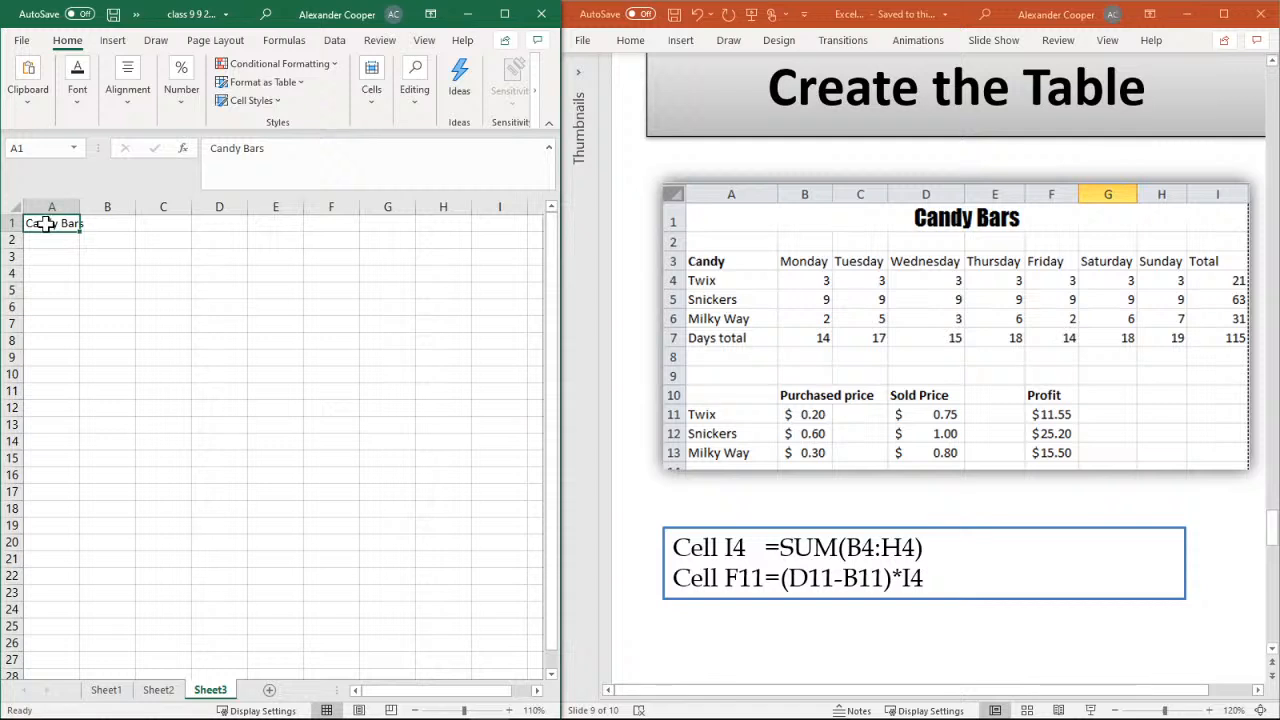
drag(46, 224, 496, 219)
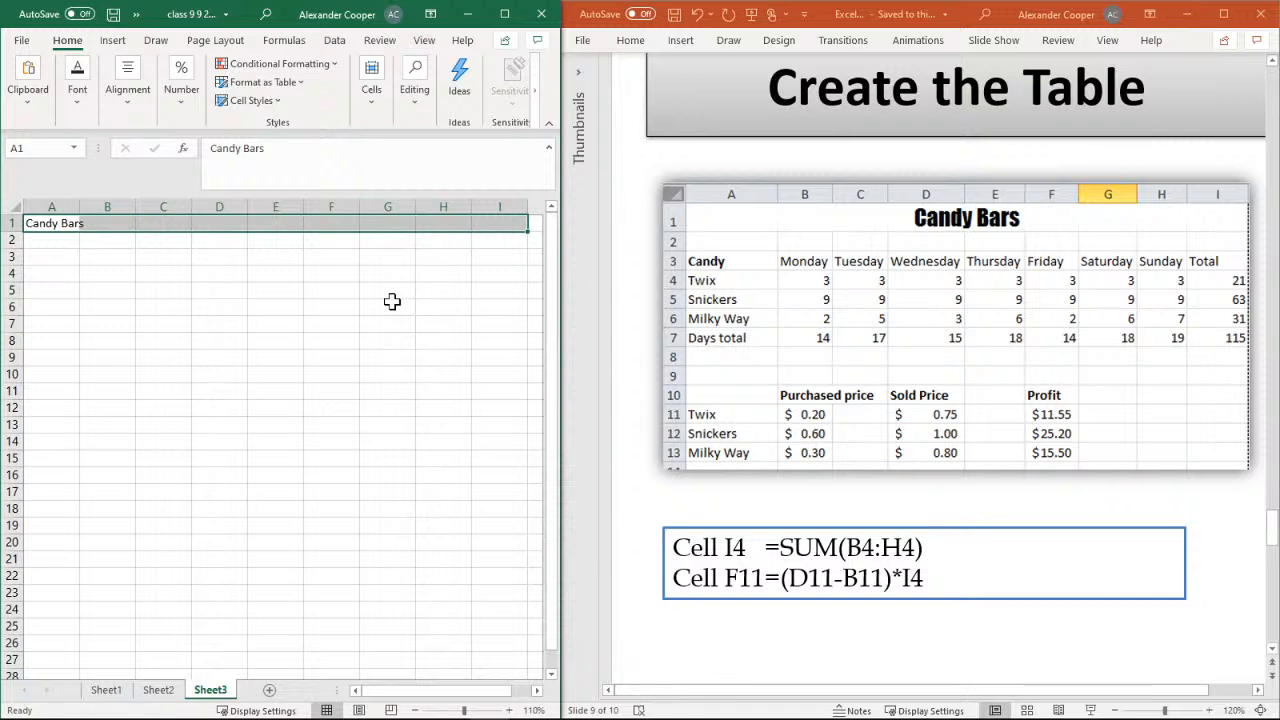
click(127, 108)
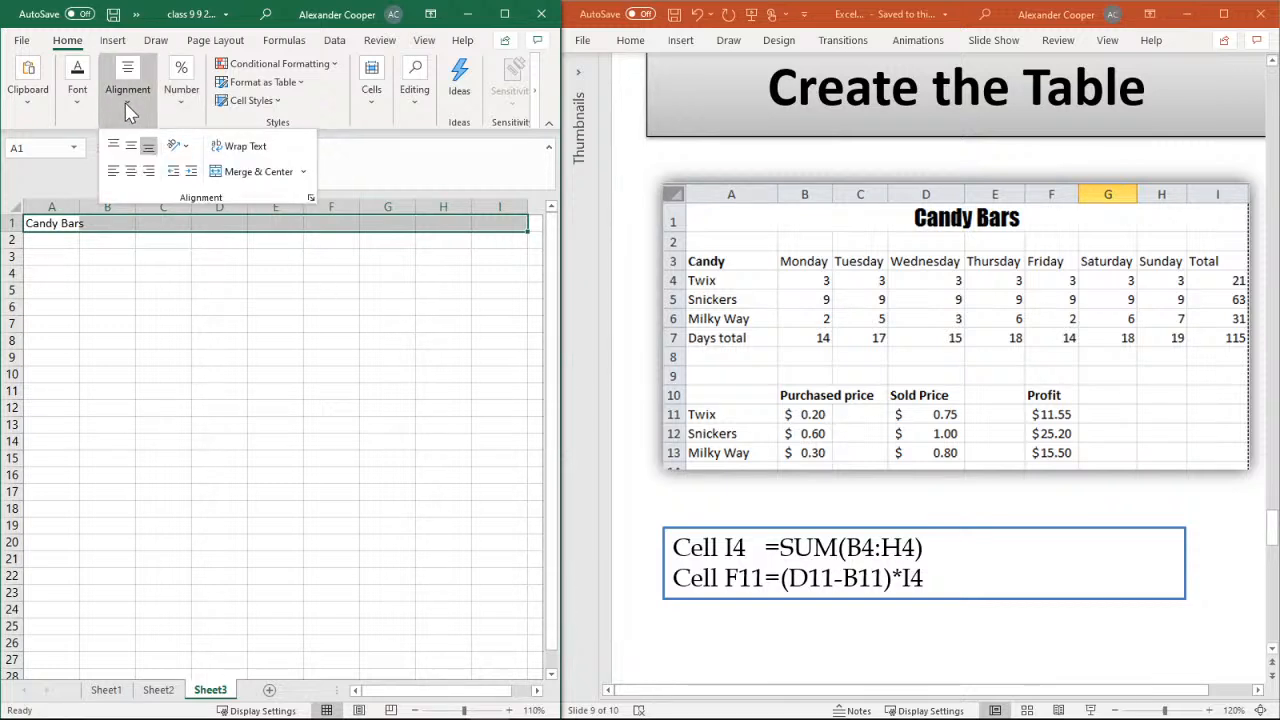
click(124, 103)
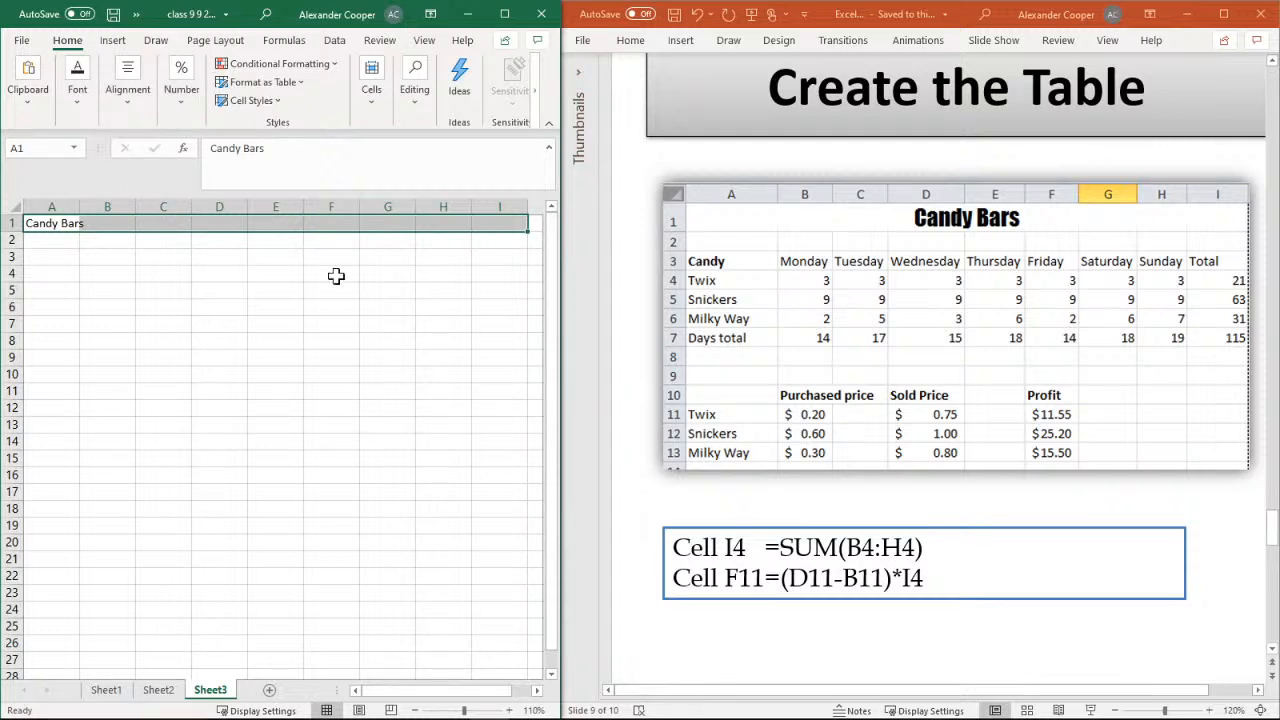
click(118, 97)
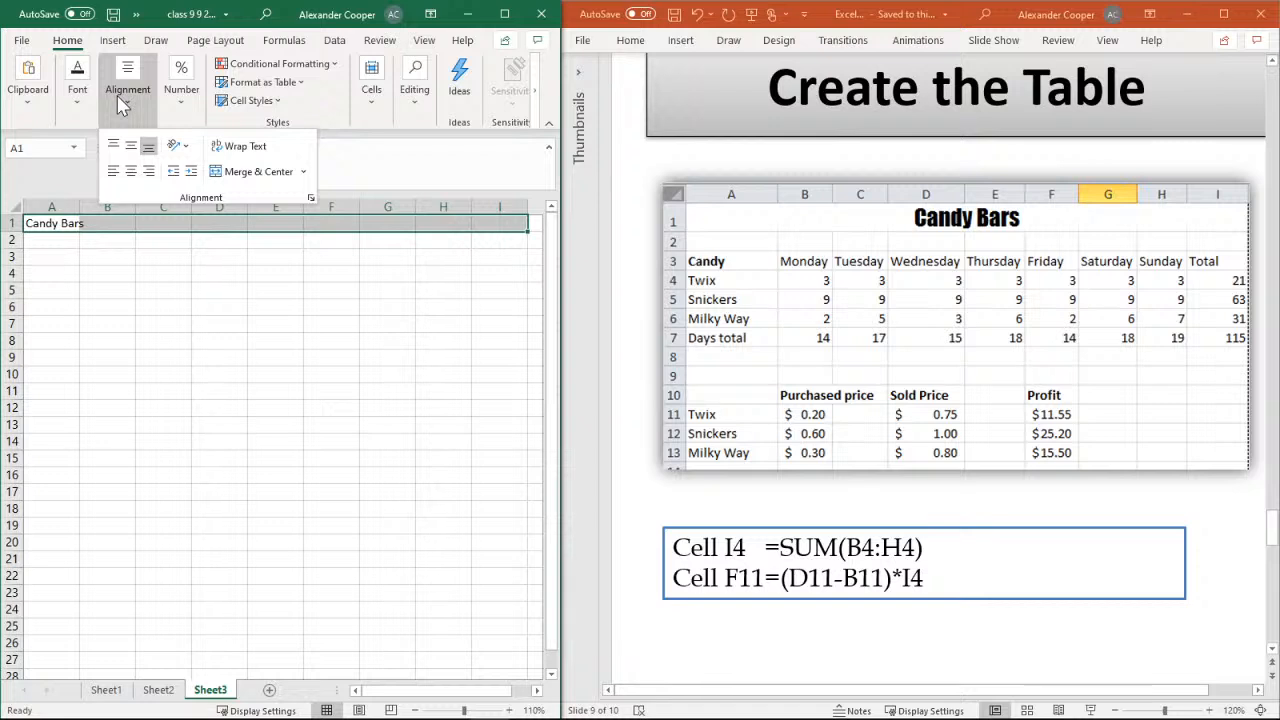
click(255, 173)
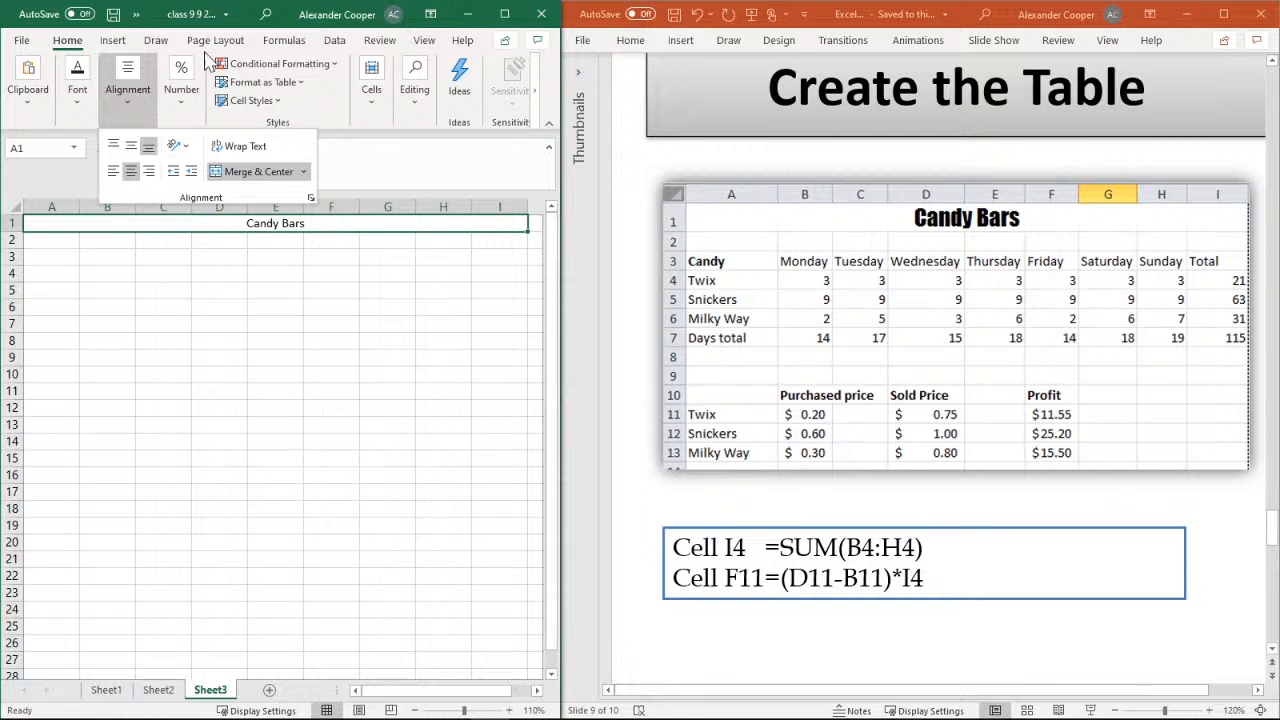
click(143, 80)
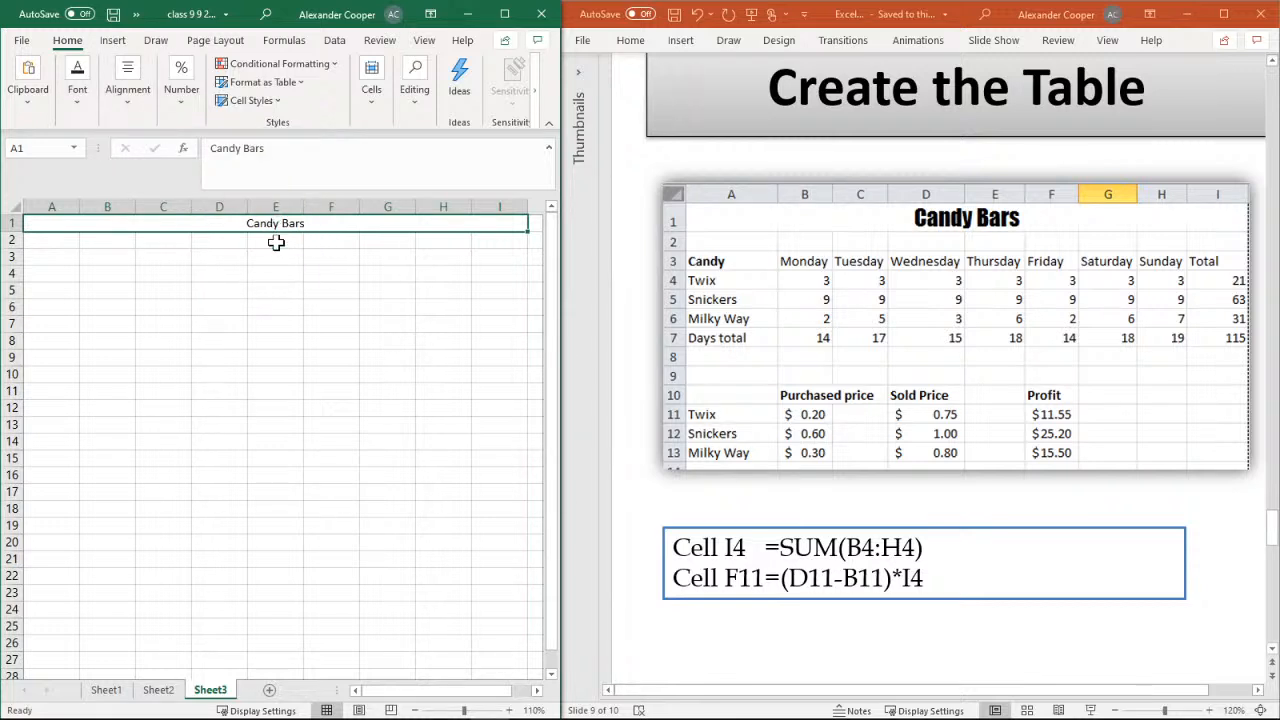
Set the Candy Bars title to 18-point Clarendon
click(80, 112)
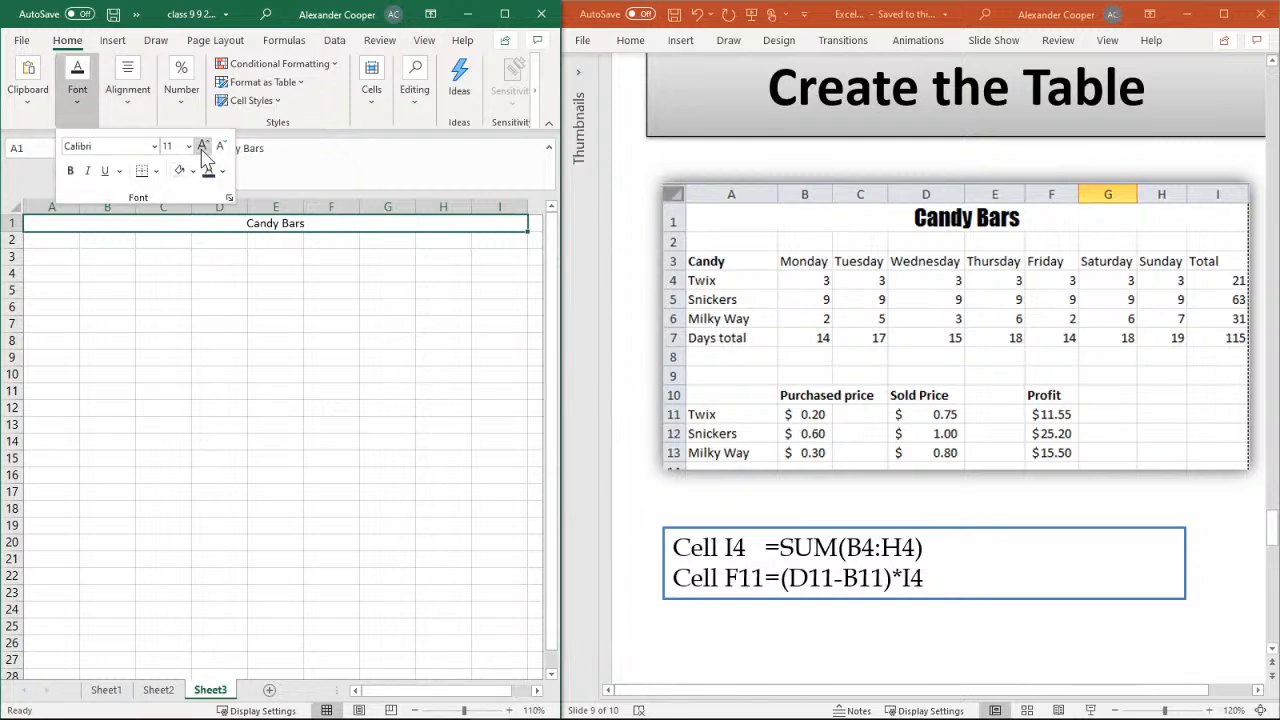
click(202, 148)
click(202, 148)
click(202, 148)
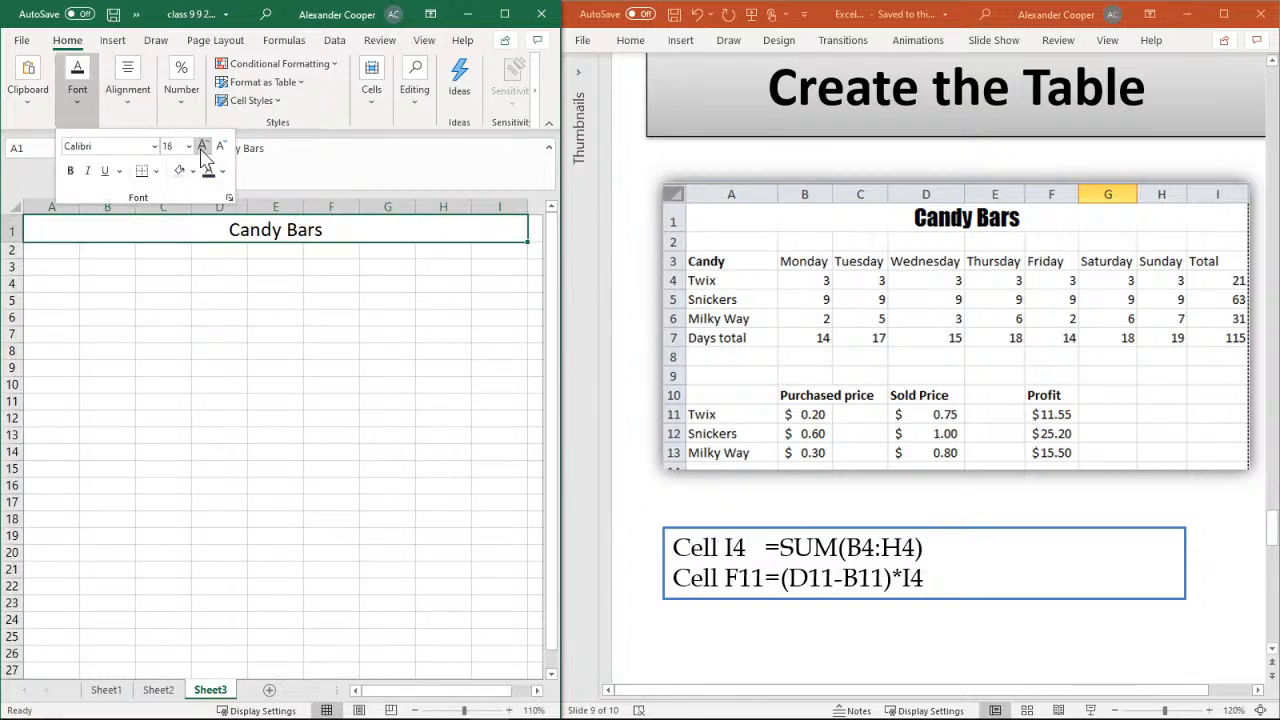
click(202, 148)
click(154, 147)
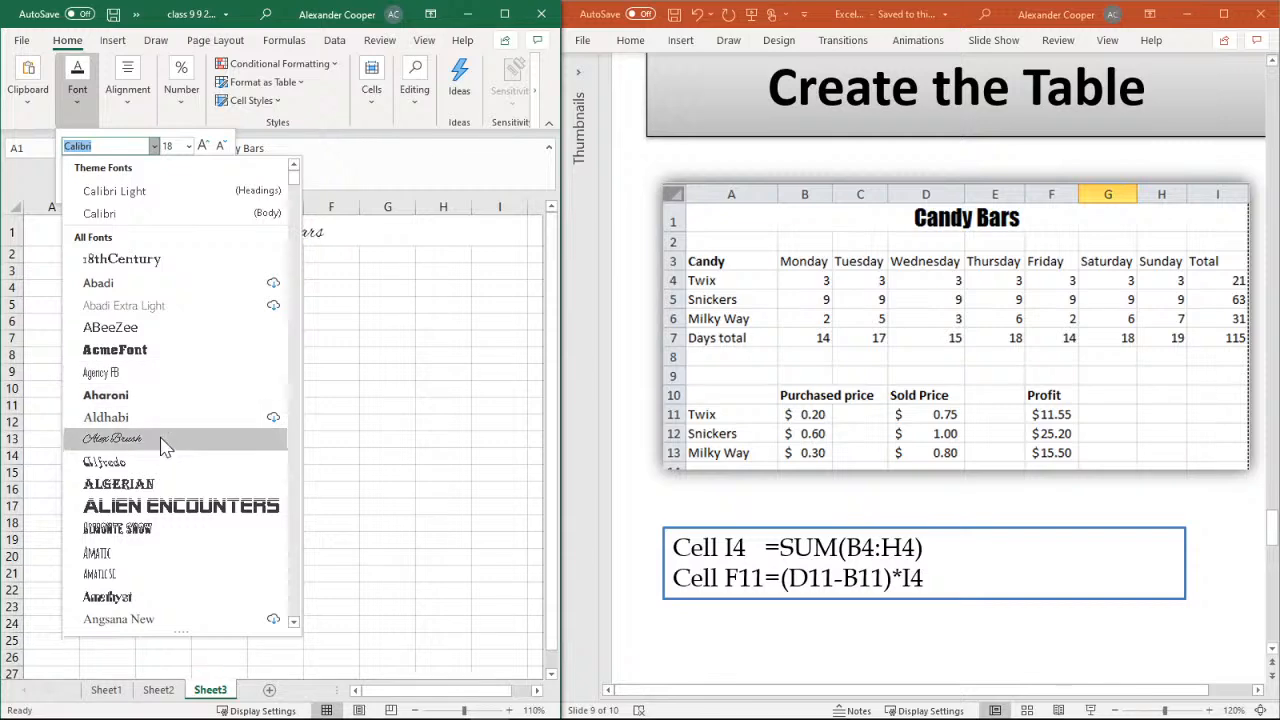
scroll(155, 512, down, 20)
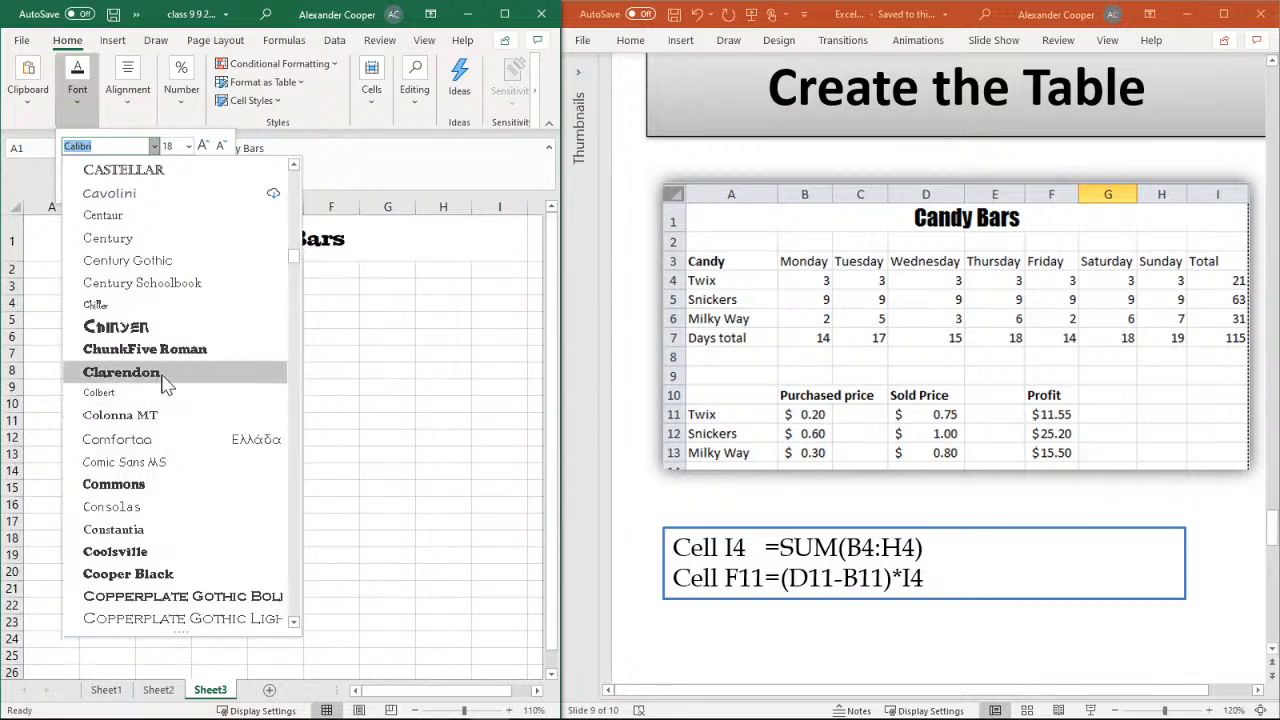
click(163, 380)
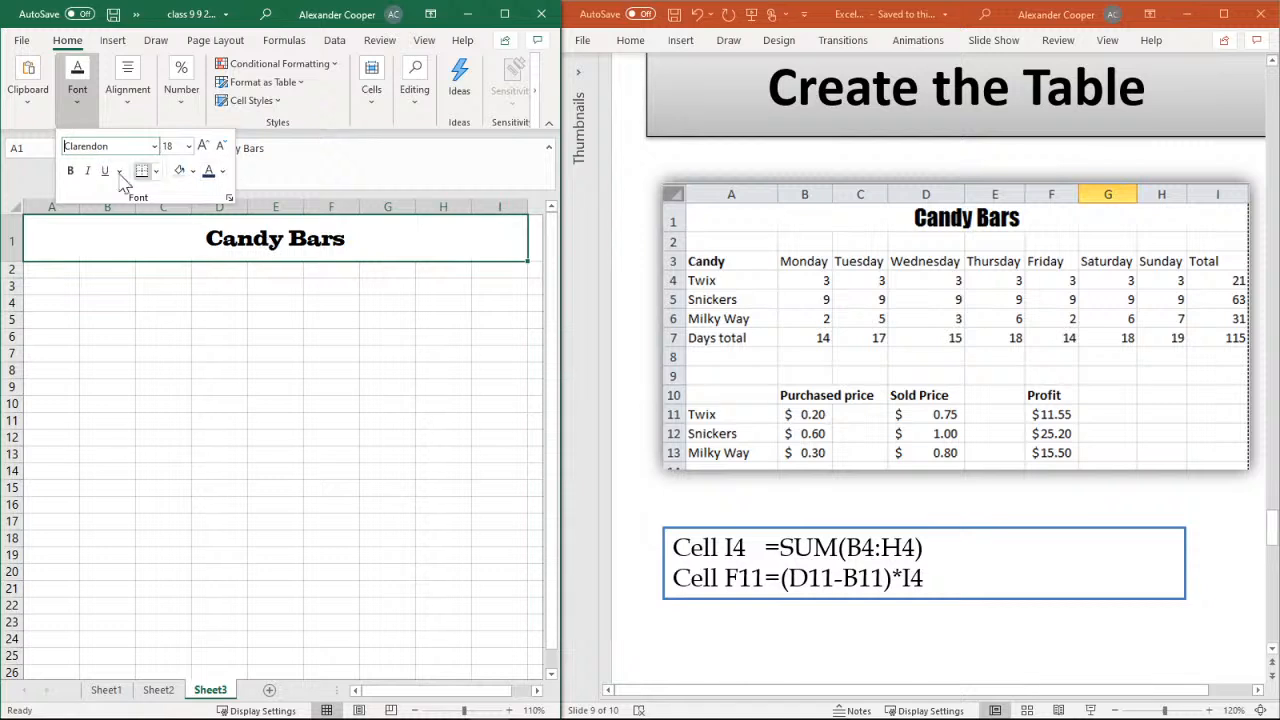
Make the Candy Bars title bold and set its font colour to dark blue
click(71, 172)
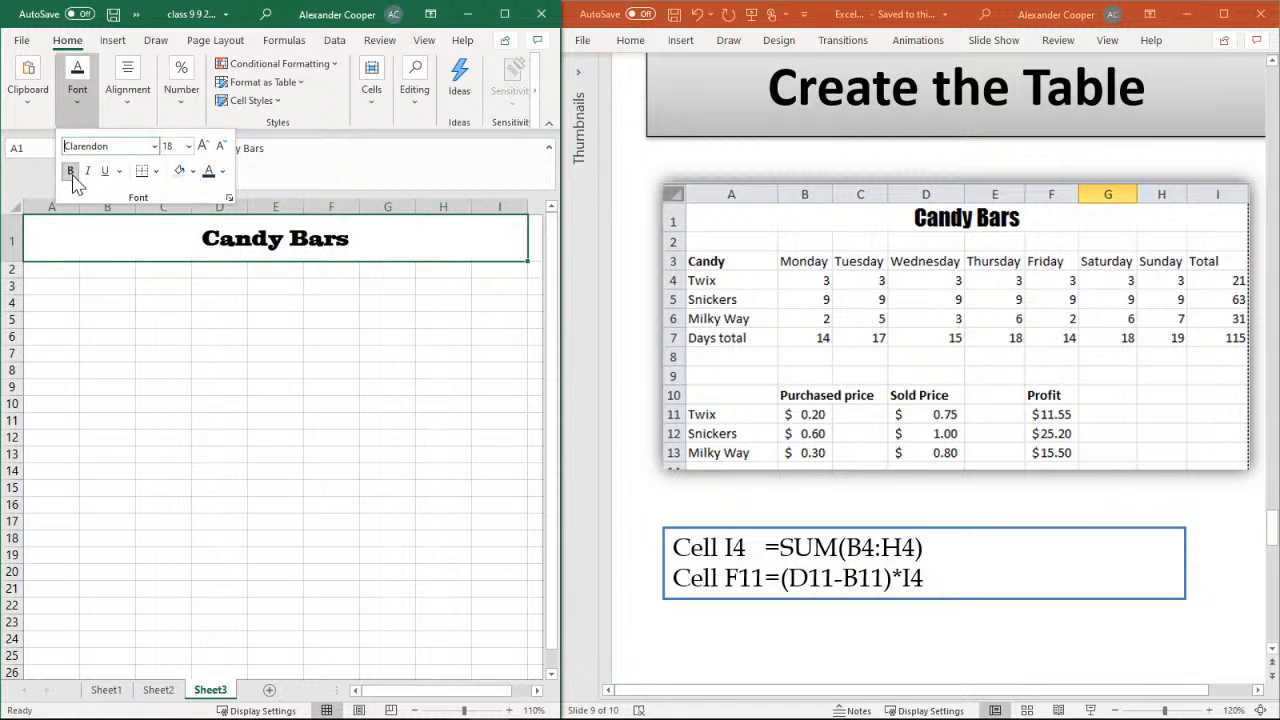
click(222, 171)
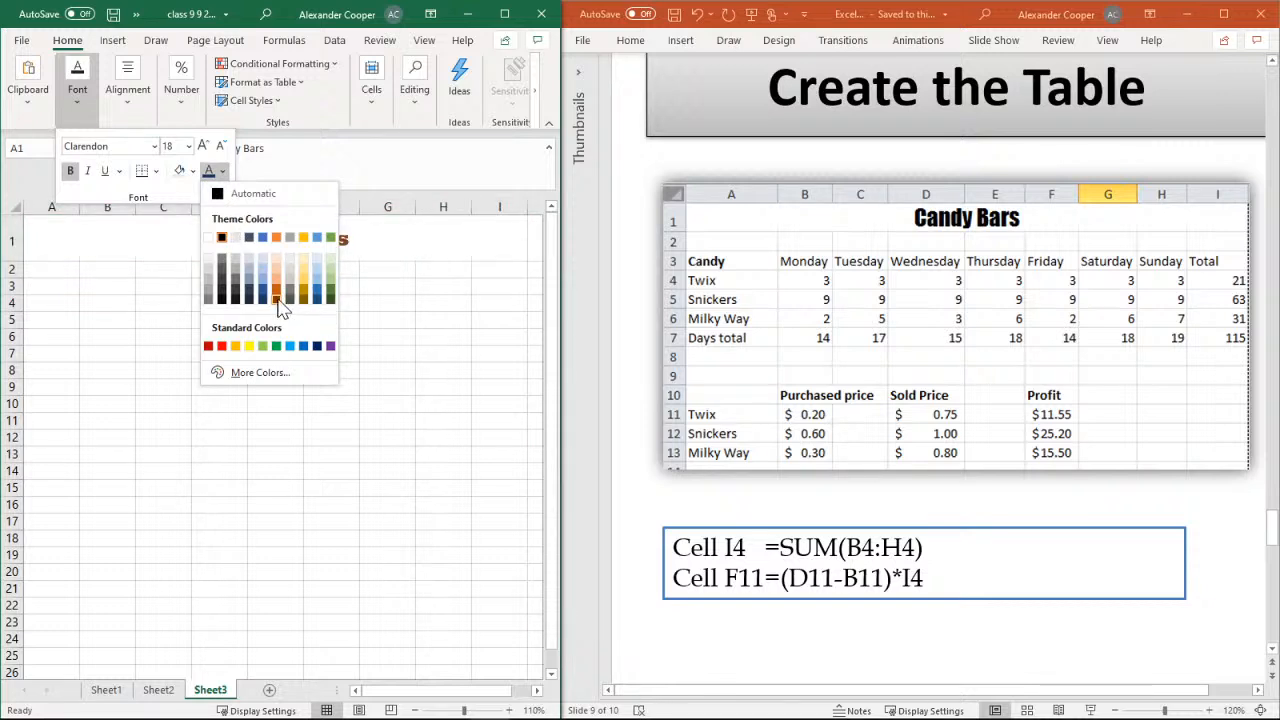
click(277, 299)
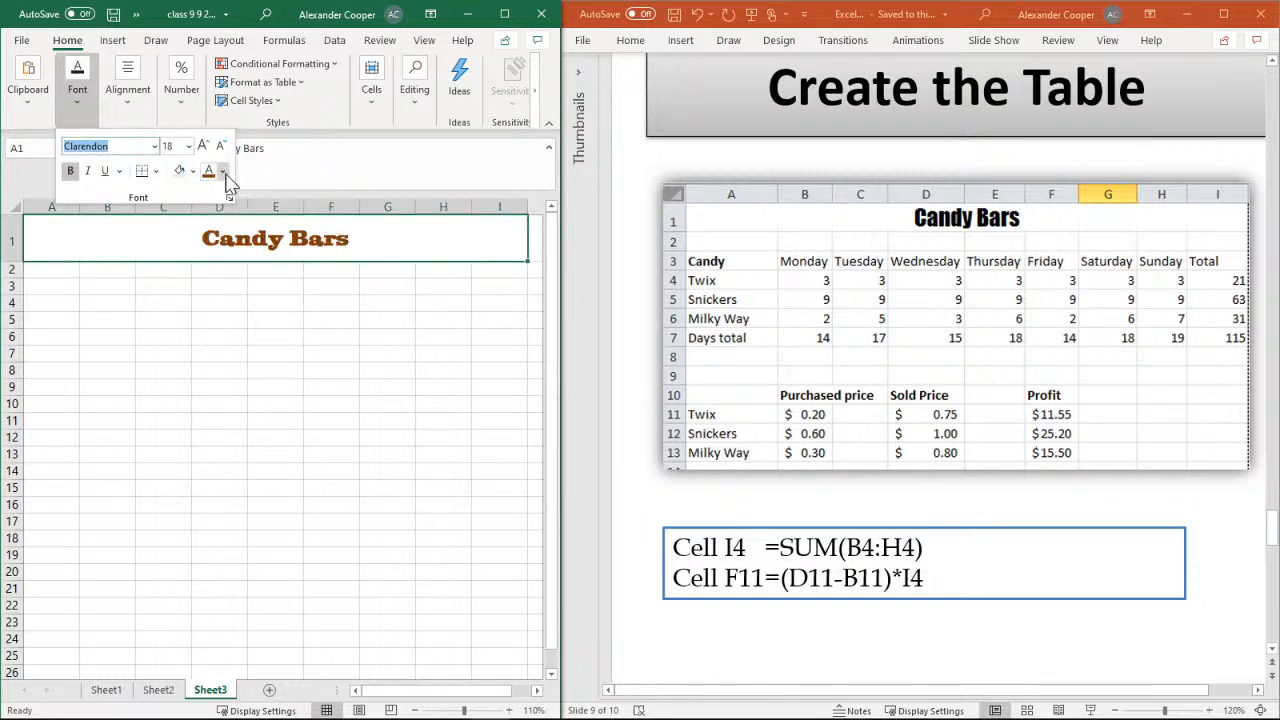
click(222, 171)
click(318, 300)
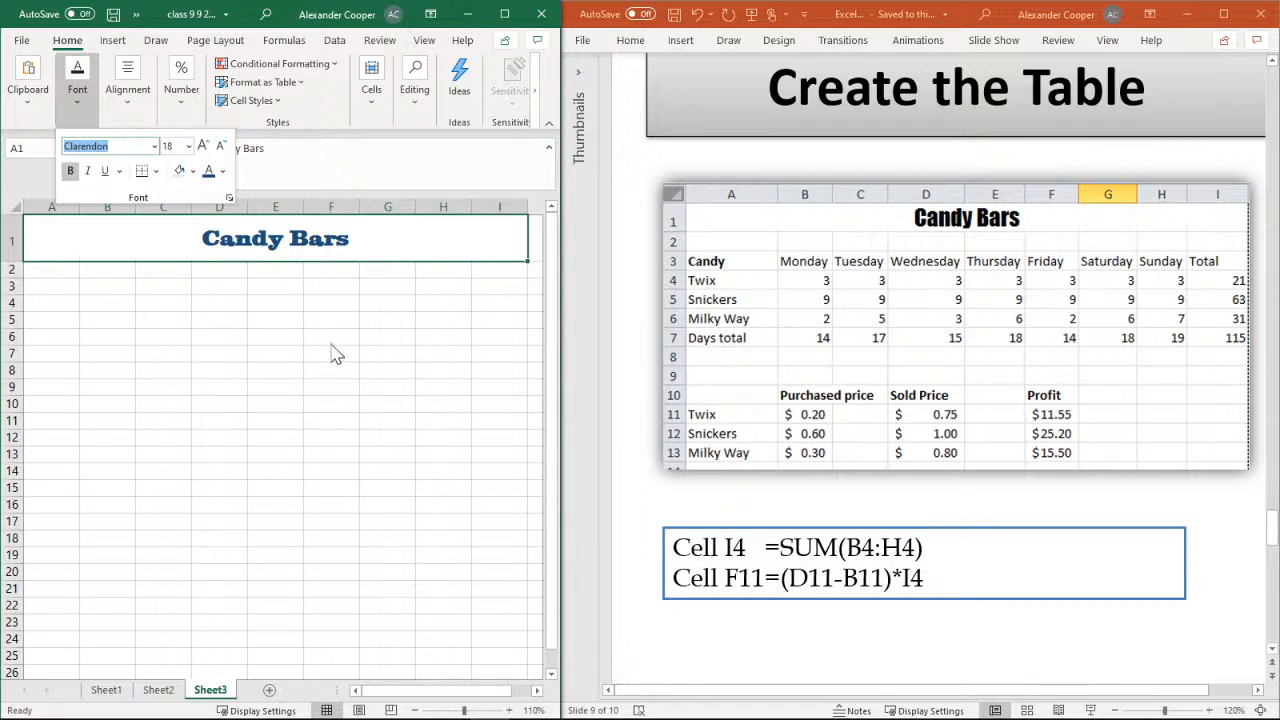
Enter the heading "Candy" in cell A3 and make it bold
click(52, 290)
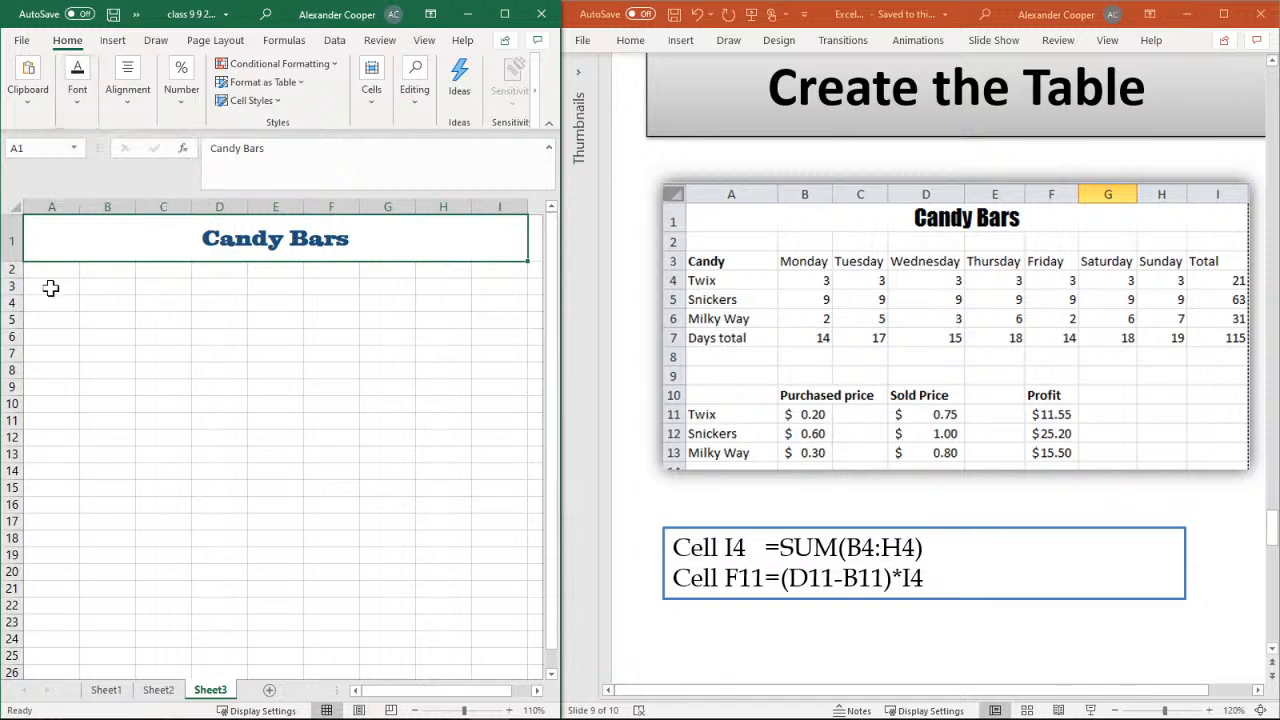
click(51, 288)
text(Candy)
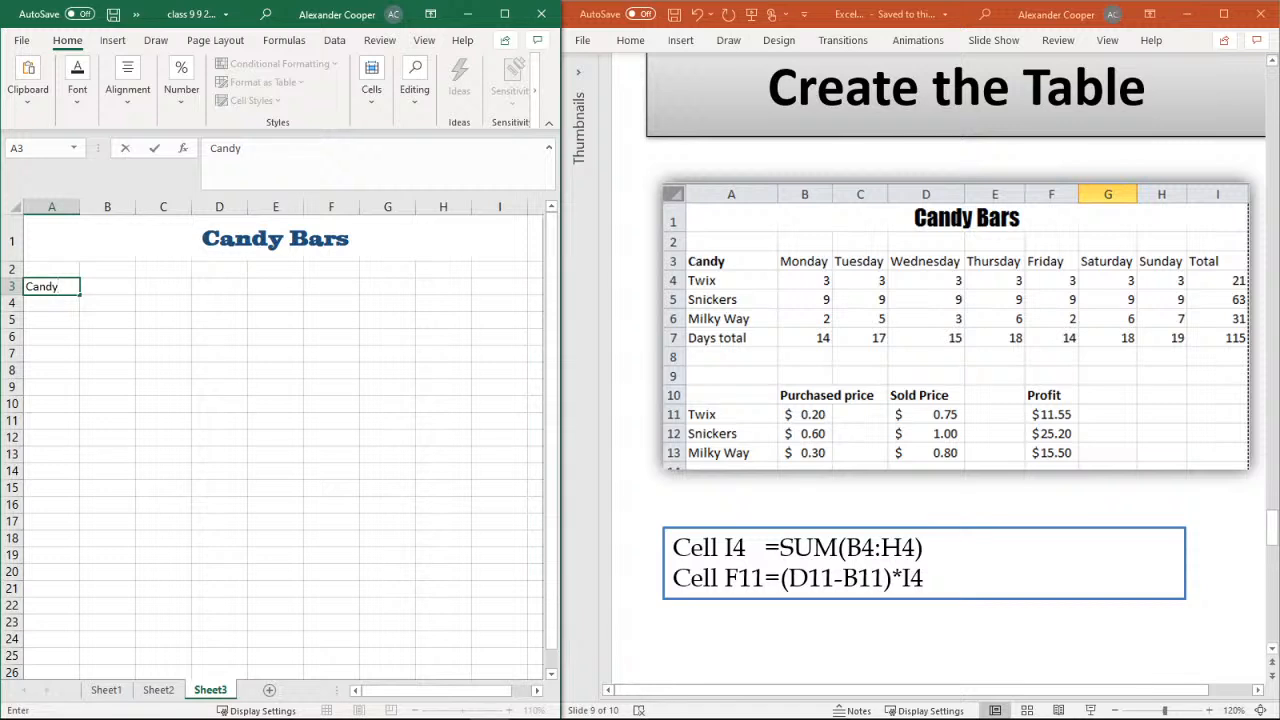
click(100, 284)
click(66, 286)
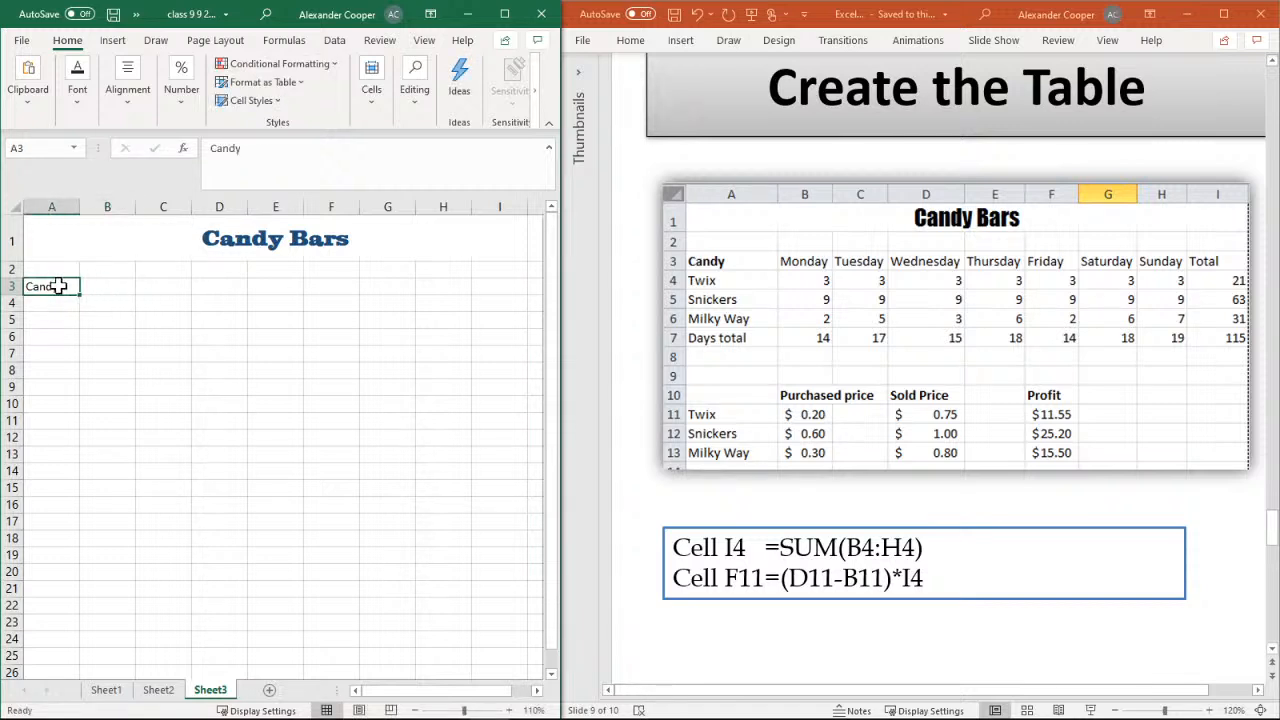
click(77, 103)
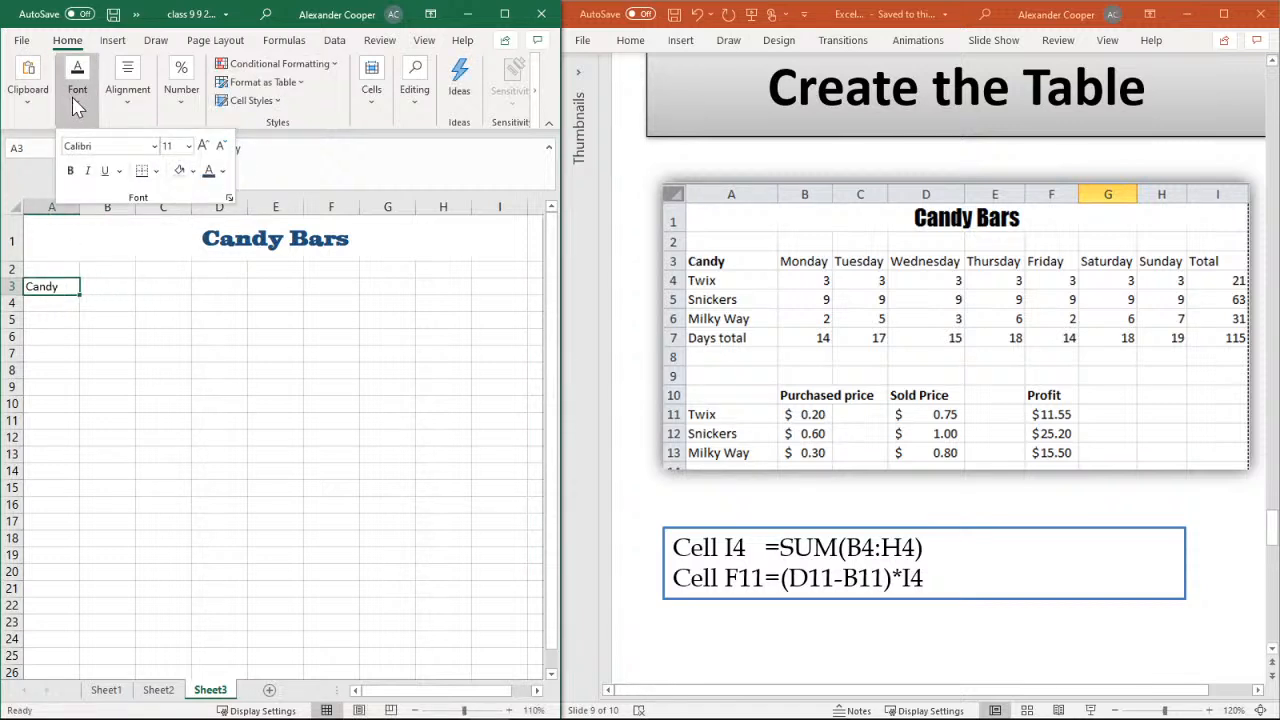
click(70, 170)
click(105, 301)
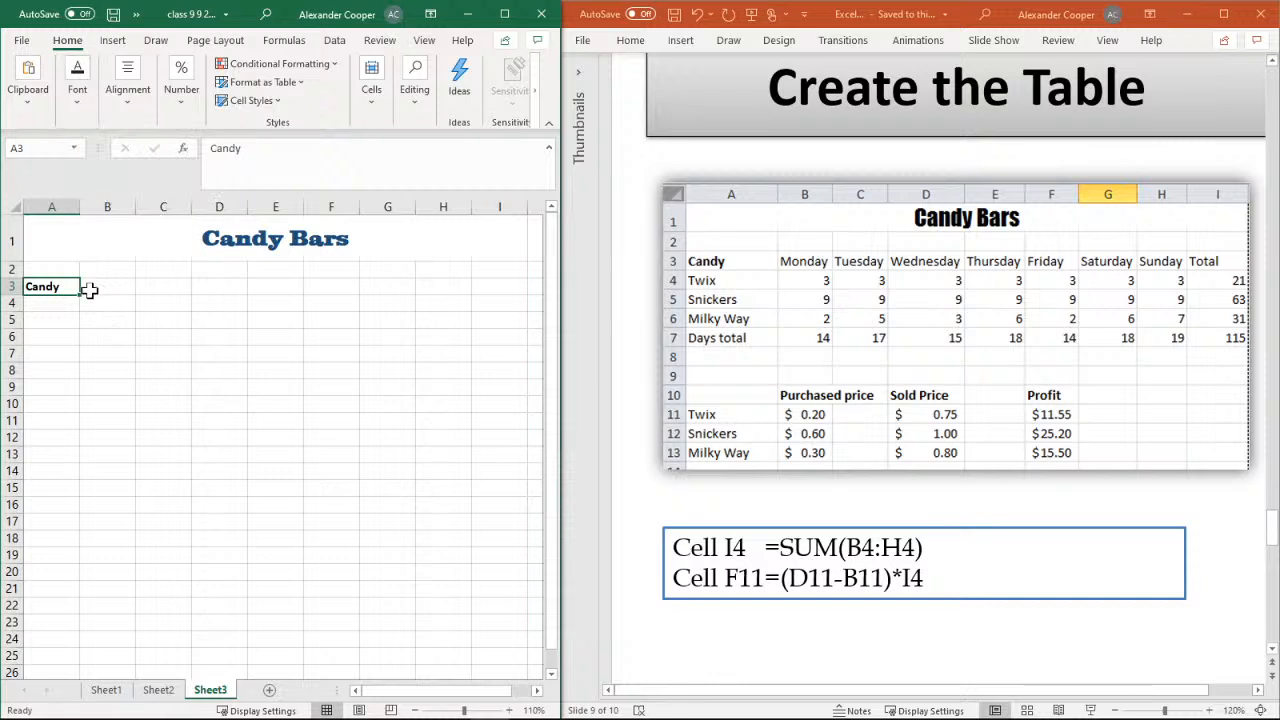
List the candy names Twix, Snickers and Mily Way in cells A4 to A6
click(60, 306)
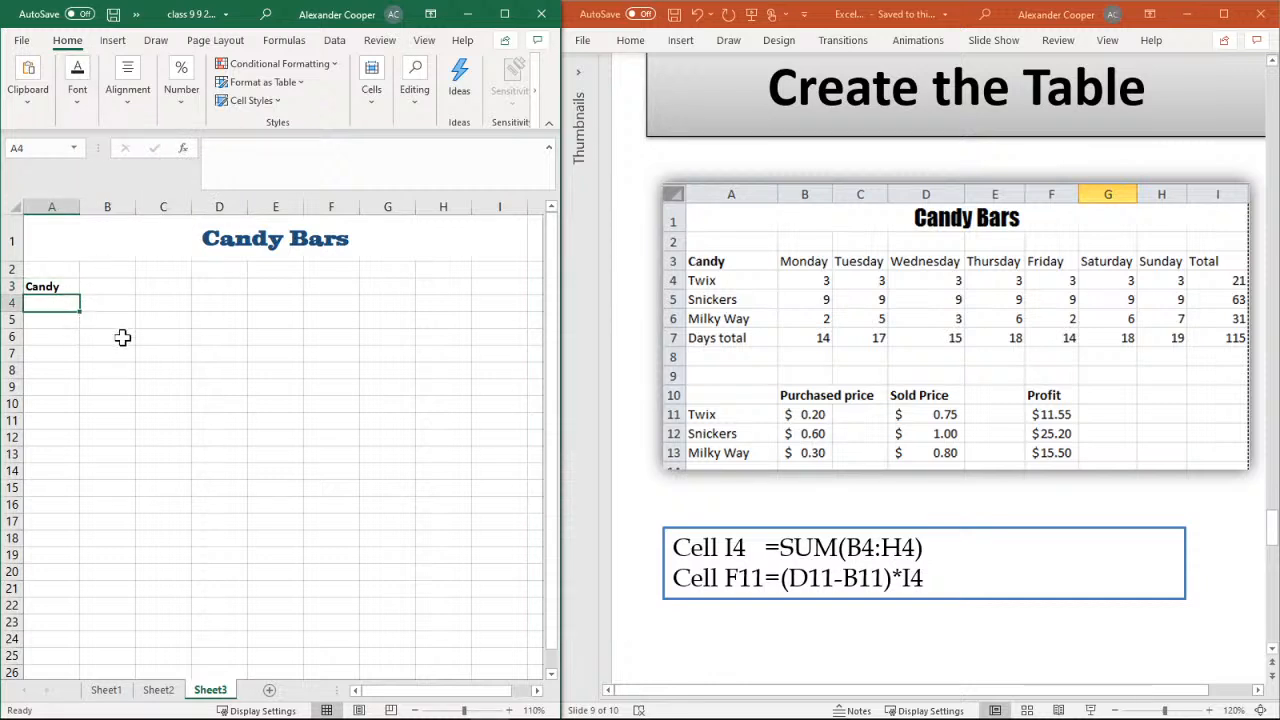
text(Twix)
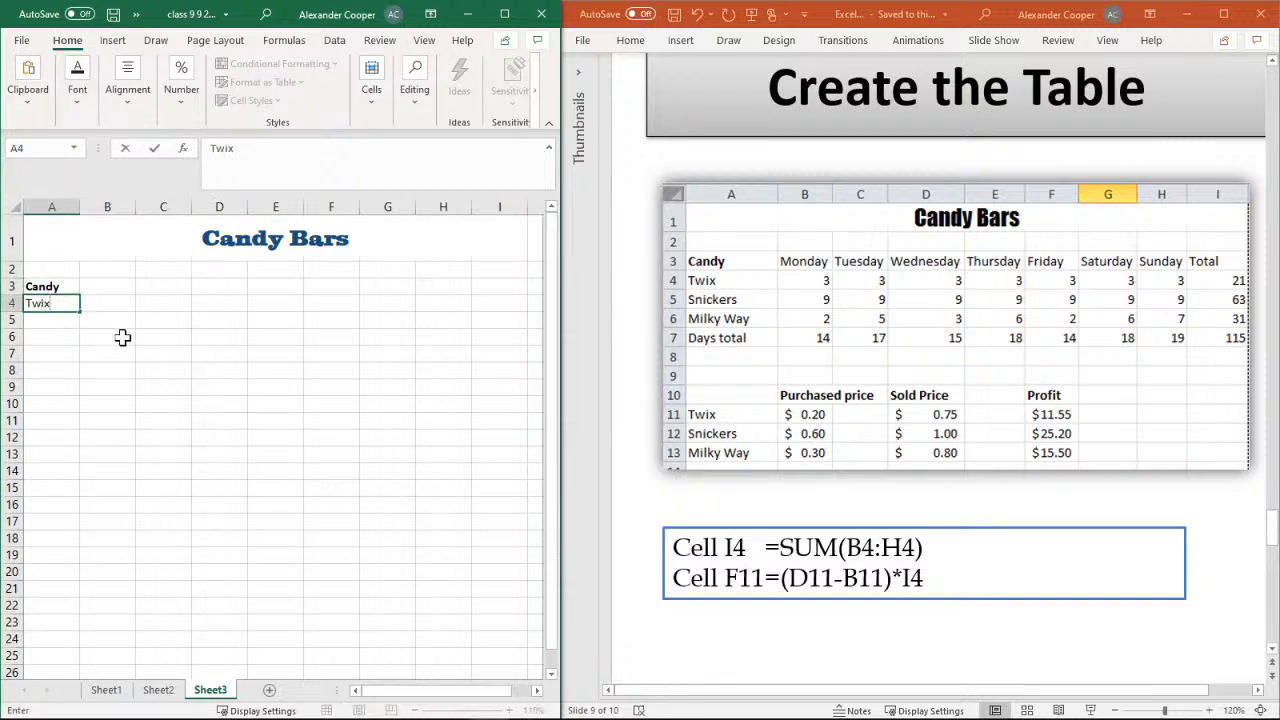
key(Return)
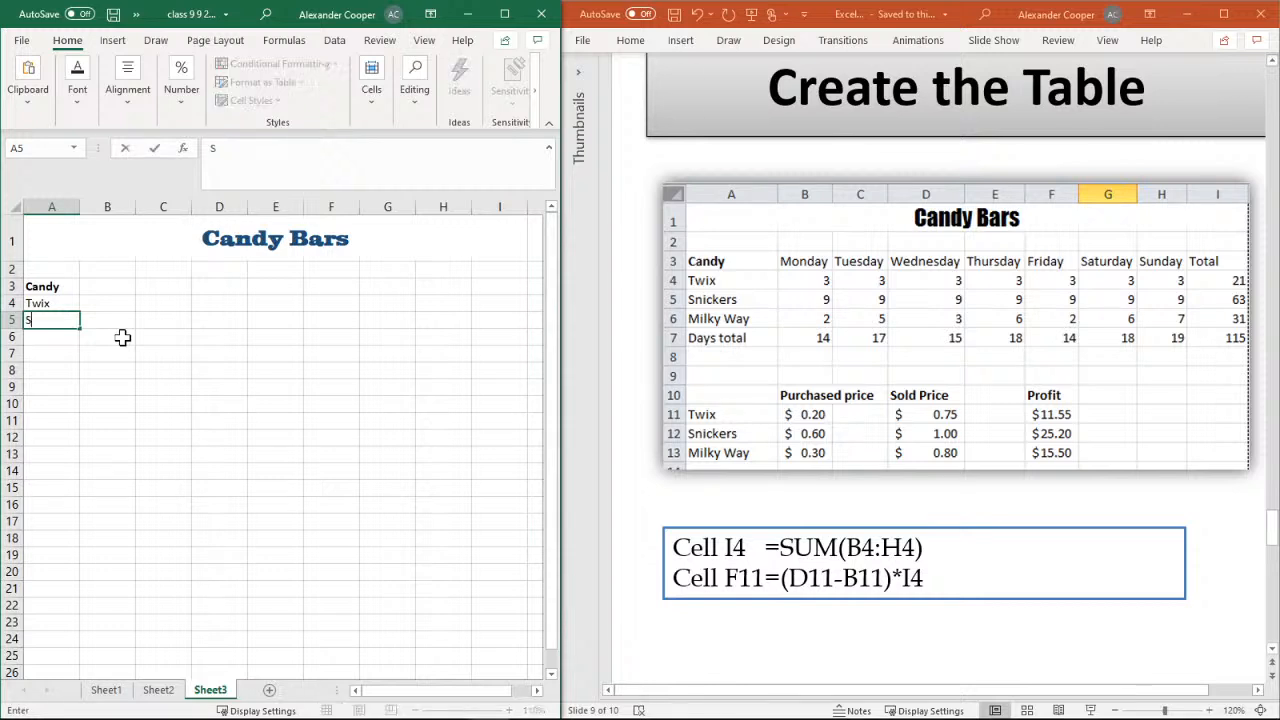
text(Snickers)
key(Return)
text(M)
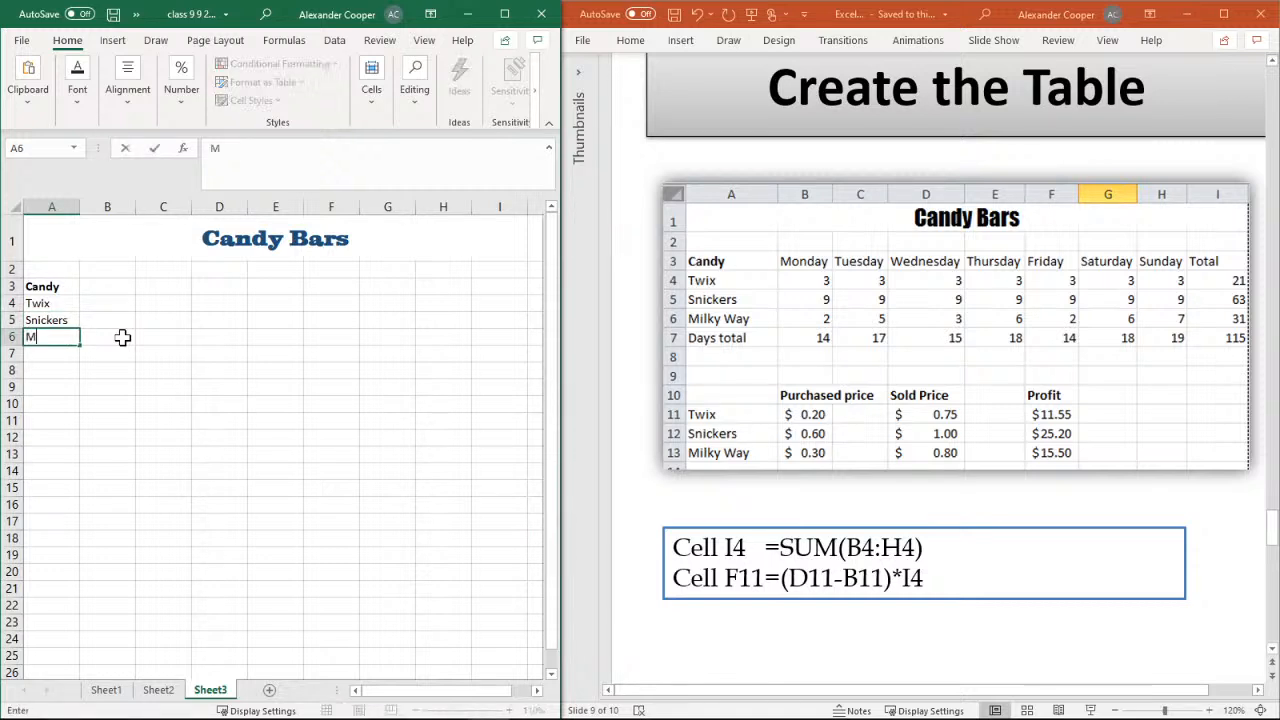
text(ily Way)
key(Return)
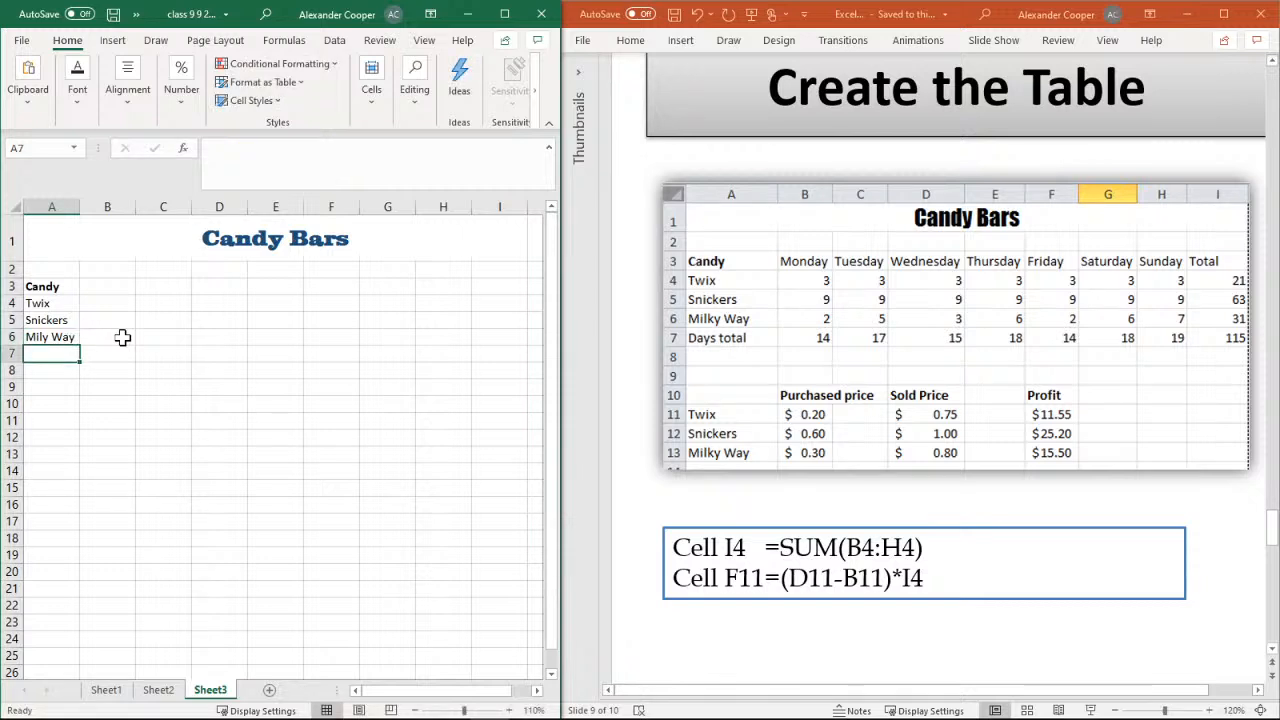
Enter "Days Total" in cell A7 and save the workbook
text(Days)
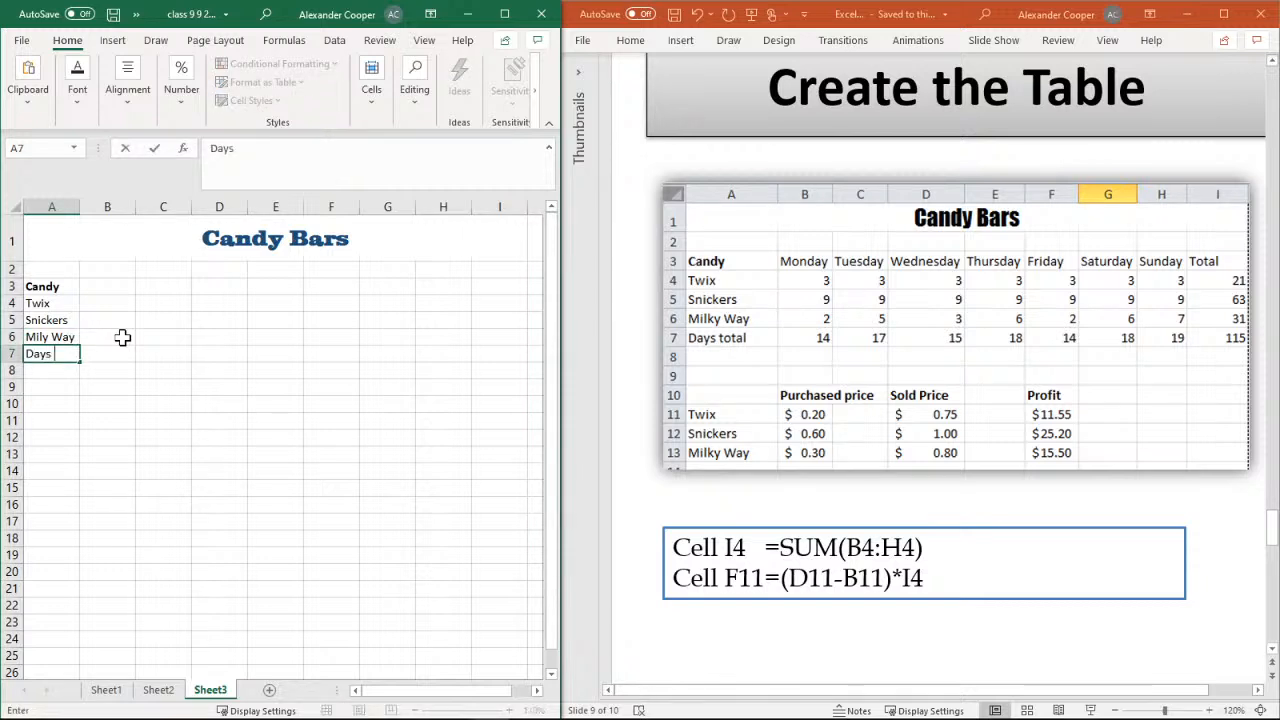
text( Total)
click(113, 14)
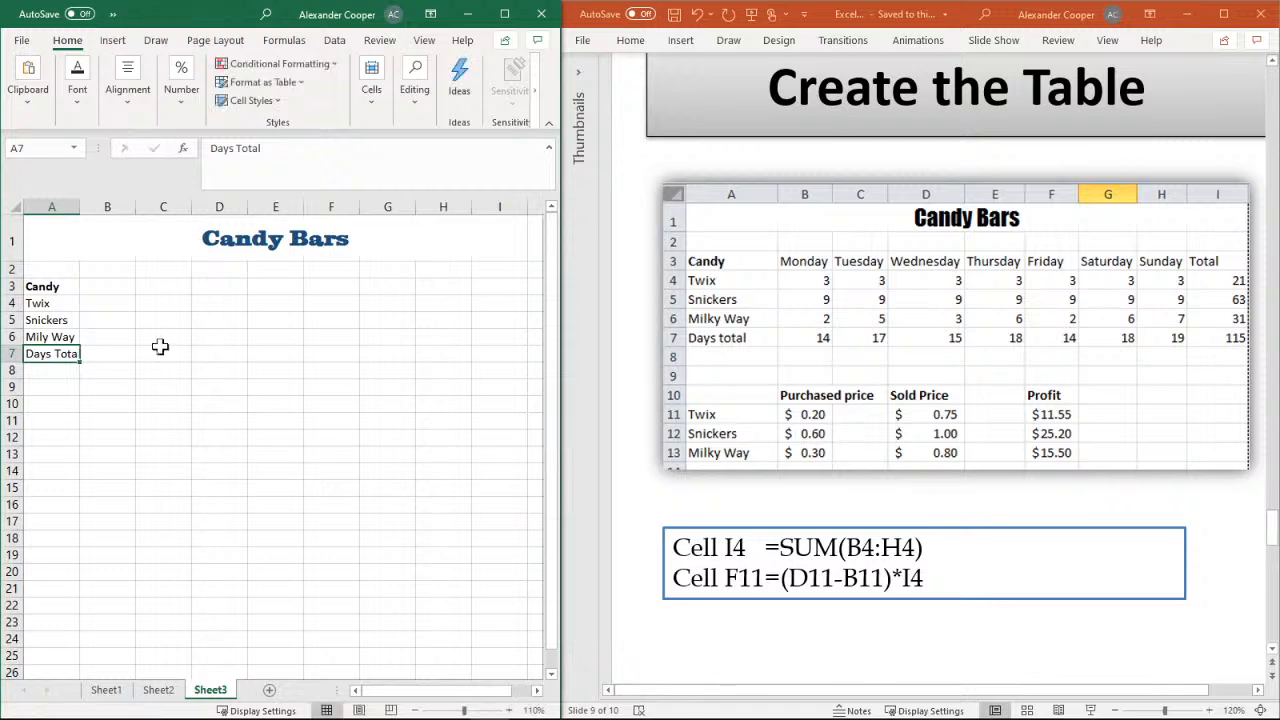
click(128, 351)
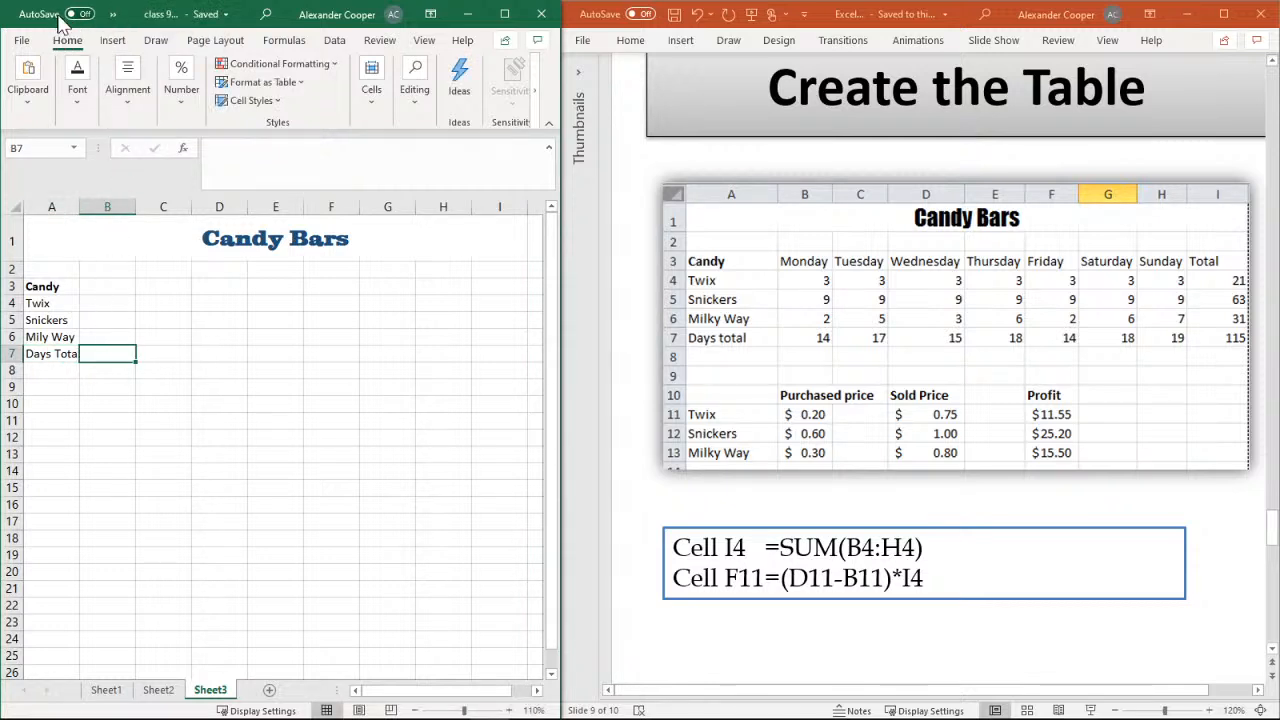
click(104, 322)
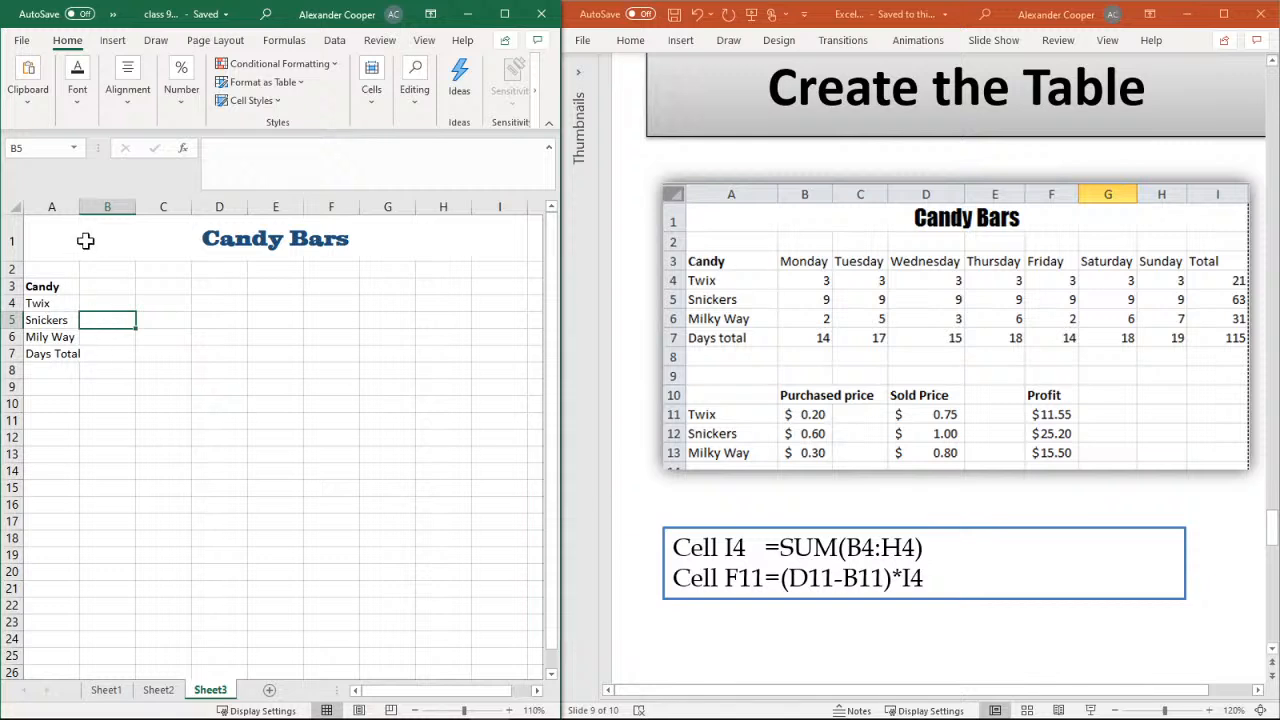
Widen column A to fit its labels and fill the weekday headings Monday through Sunday across cells B3 to H3
drag(80, 212, 89, 212)
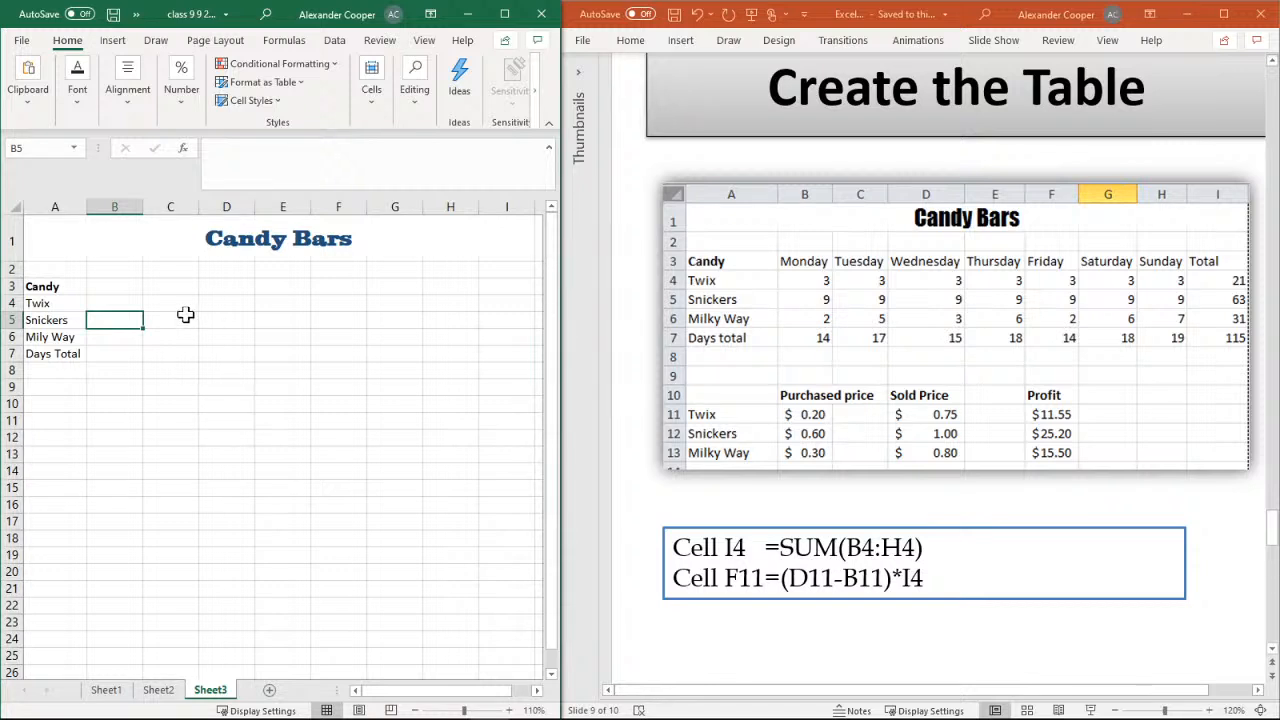
click(146, 299)
click(101, 288)
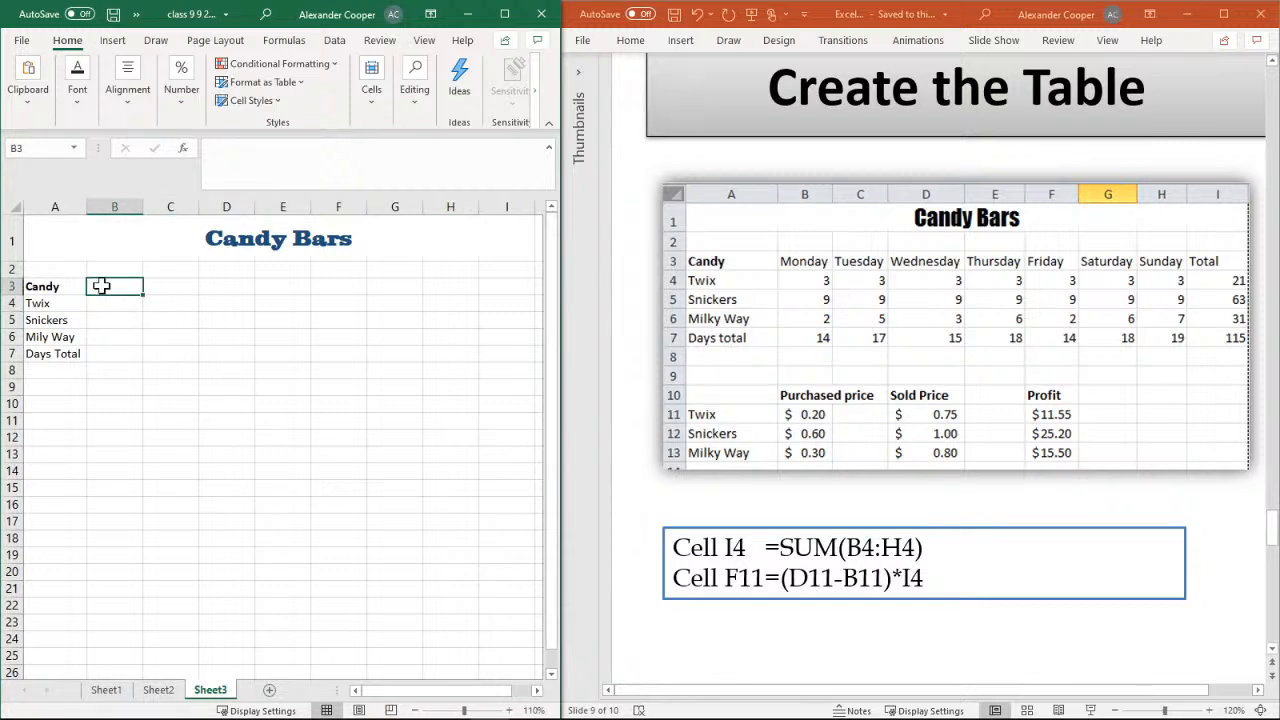
click(449, 290)
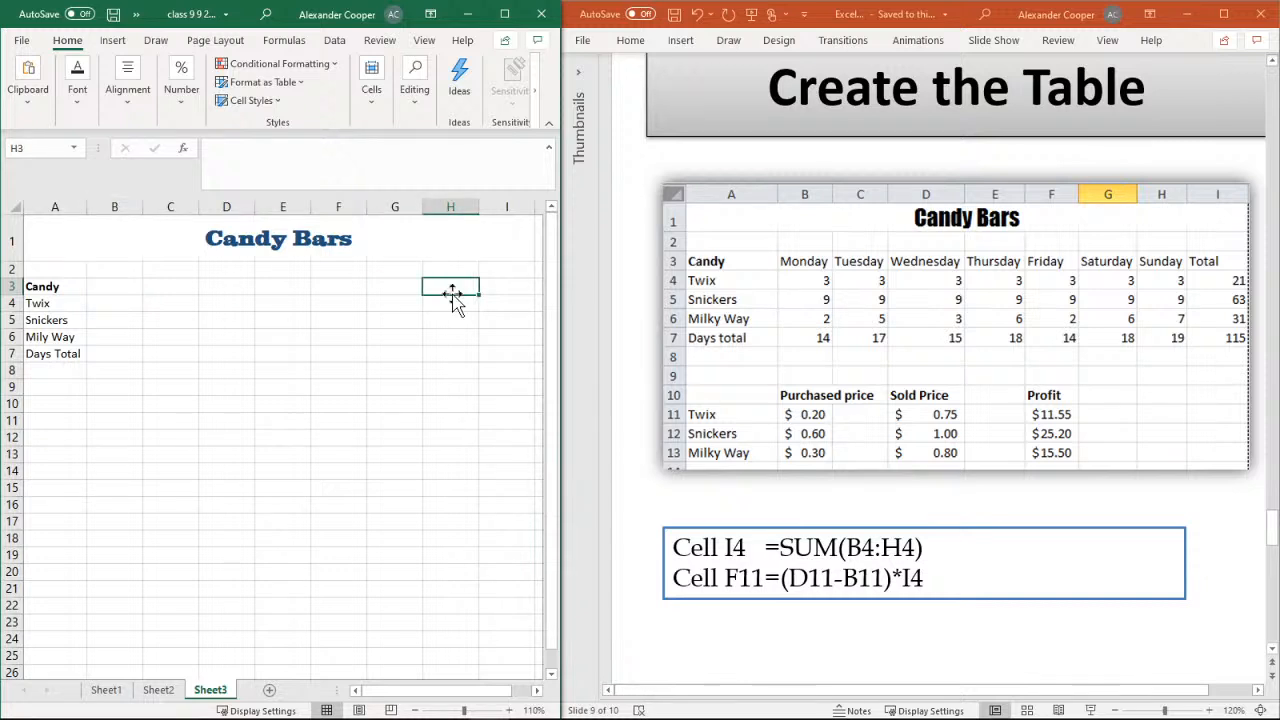
click(106, 287)
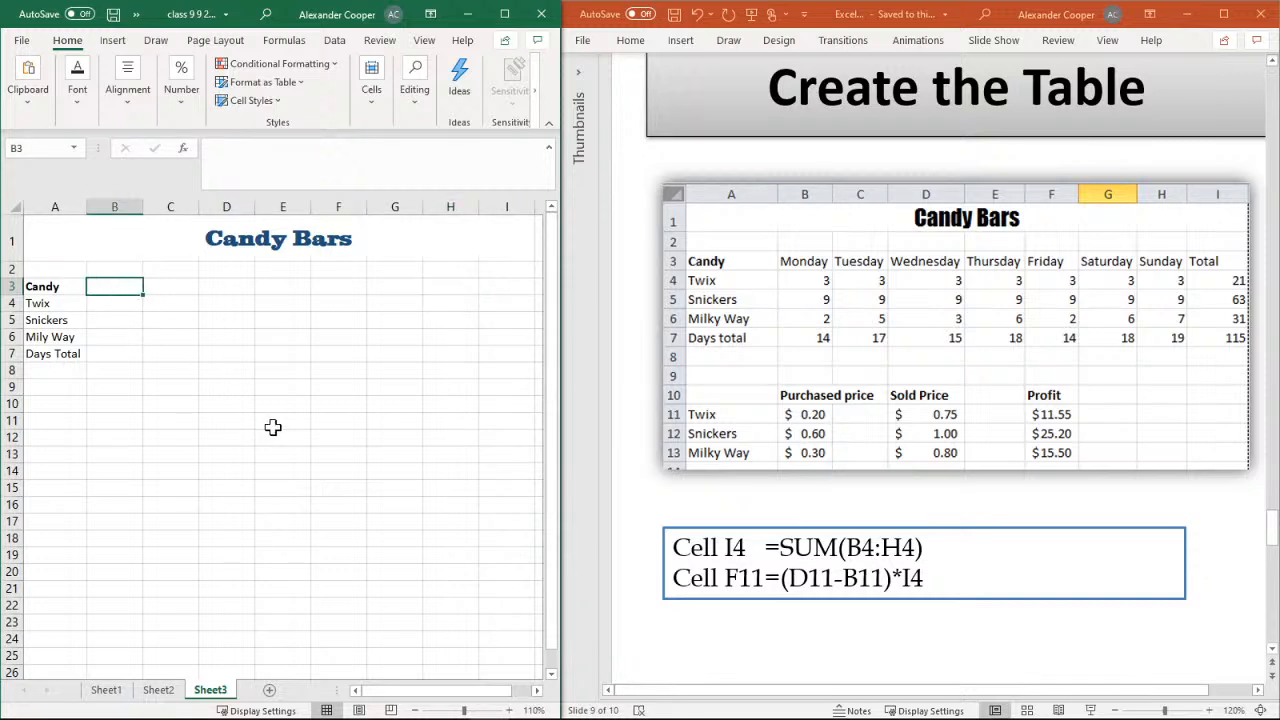
text(Monday)
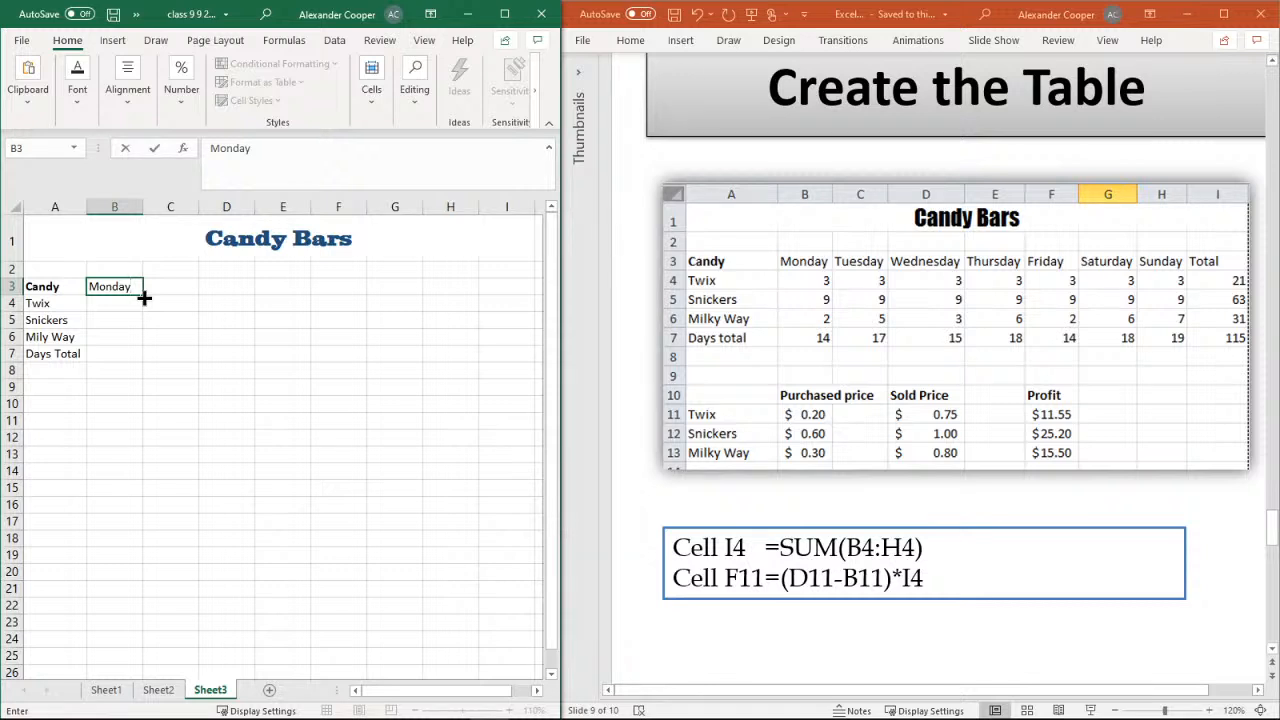
drag(144, 297, 457, 297)
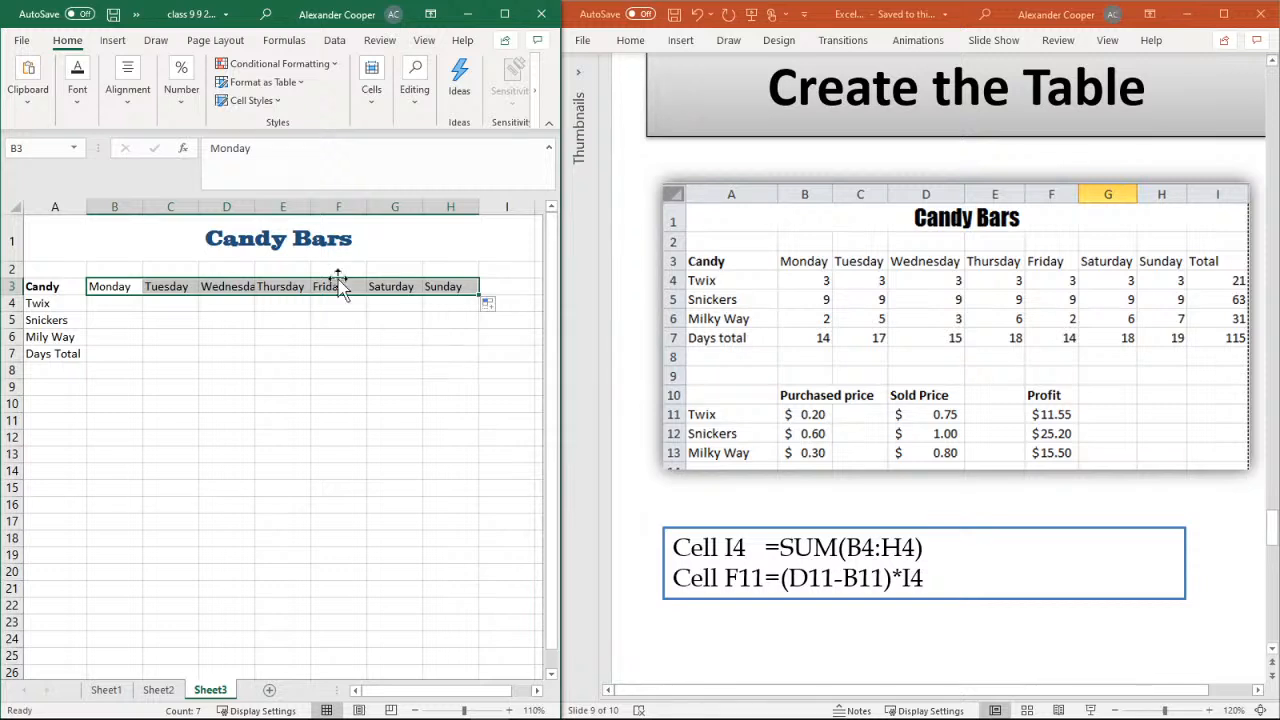
Widen column D to fit the Wednesday heading and enter the heading "Total" in cell I3
drag(253, 210, 274, 210)
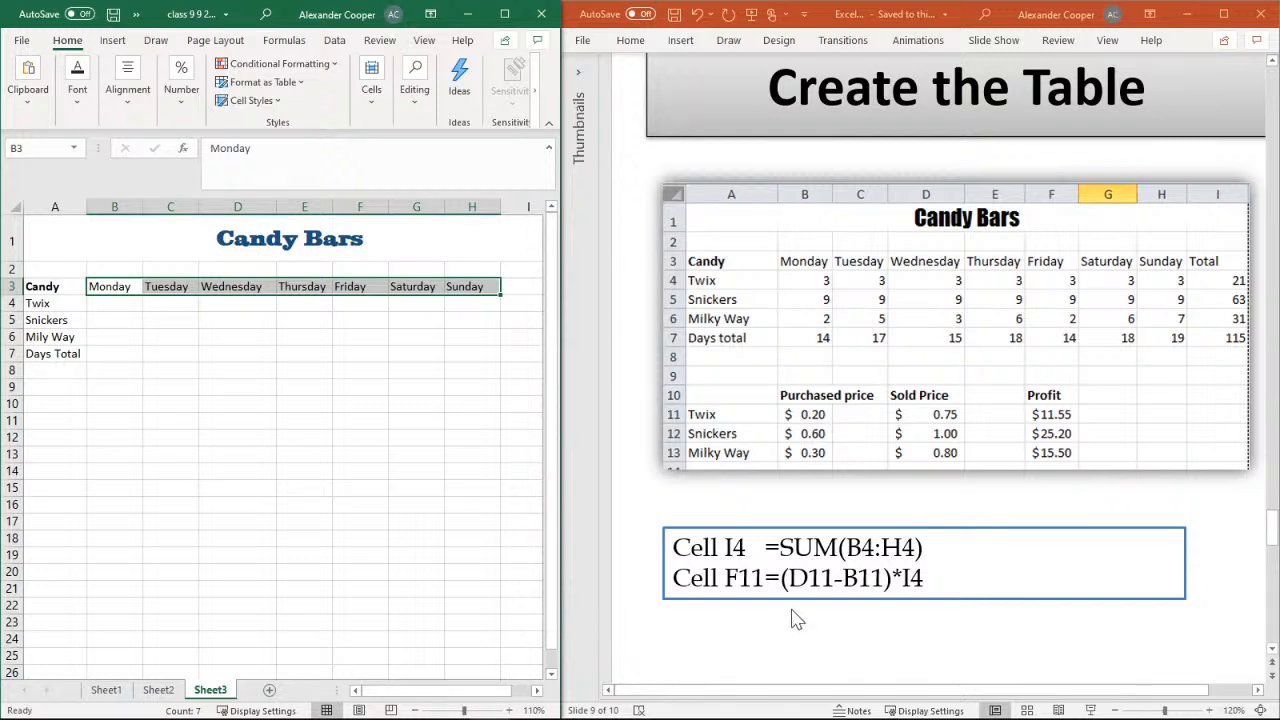
click(416, 710)
click(495, 283)
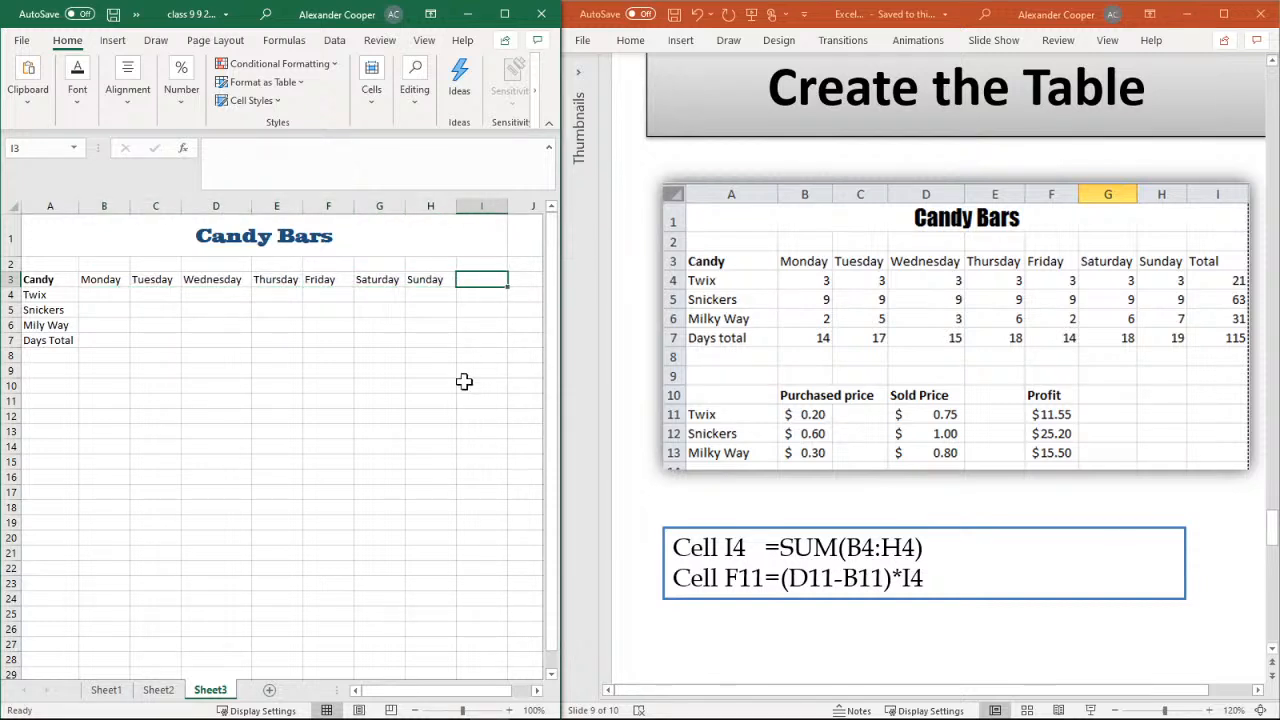
text(Tota)
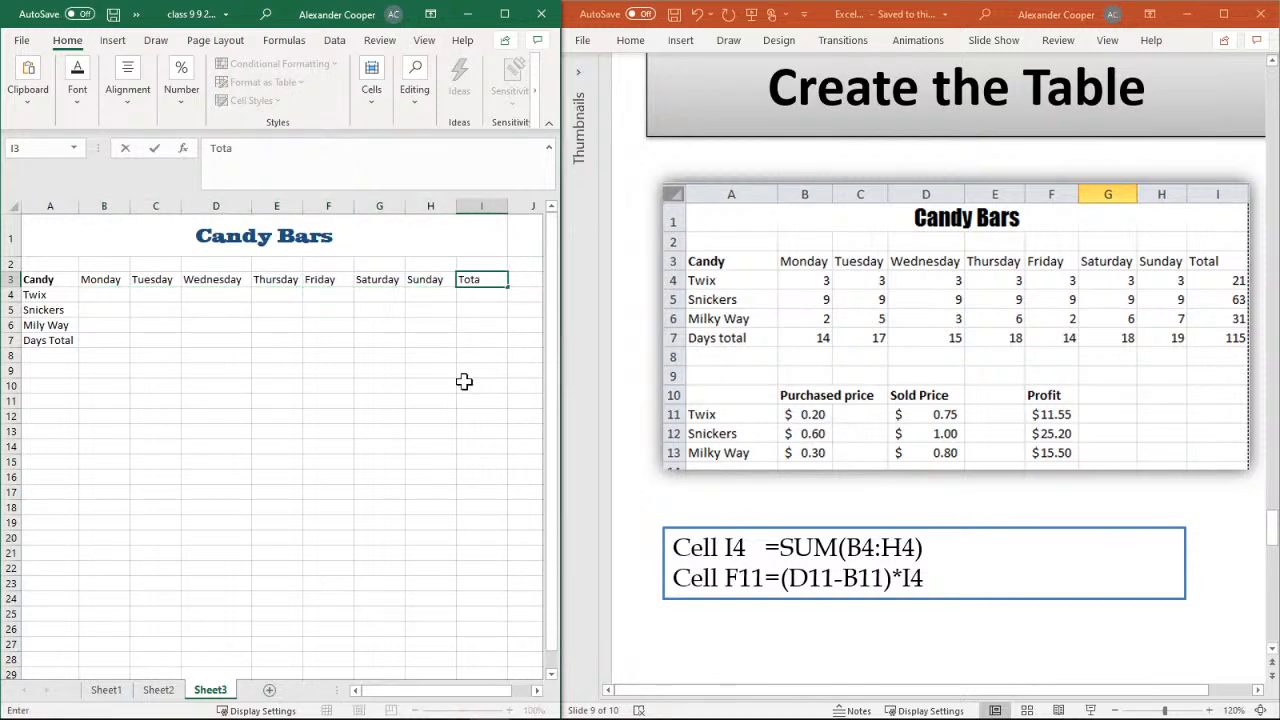
text(l)
Enter 3 as the Twix amount in cell B4 and fill it across to H4
click(102, 303)
click(102, 296)
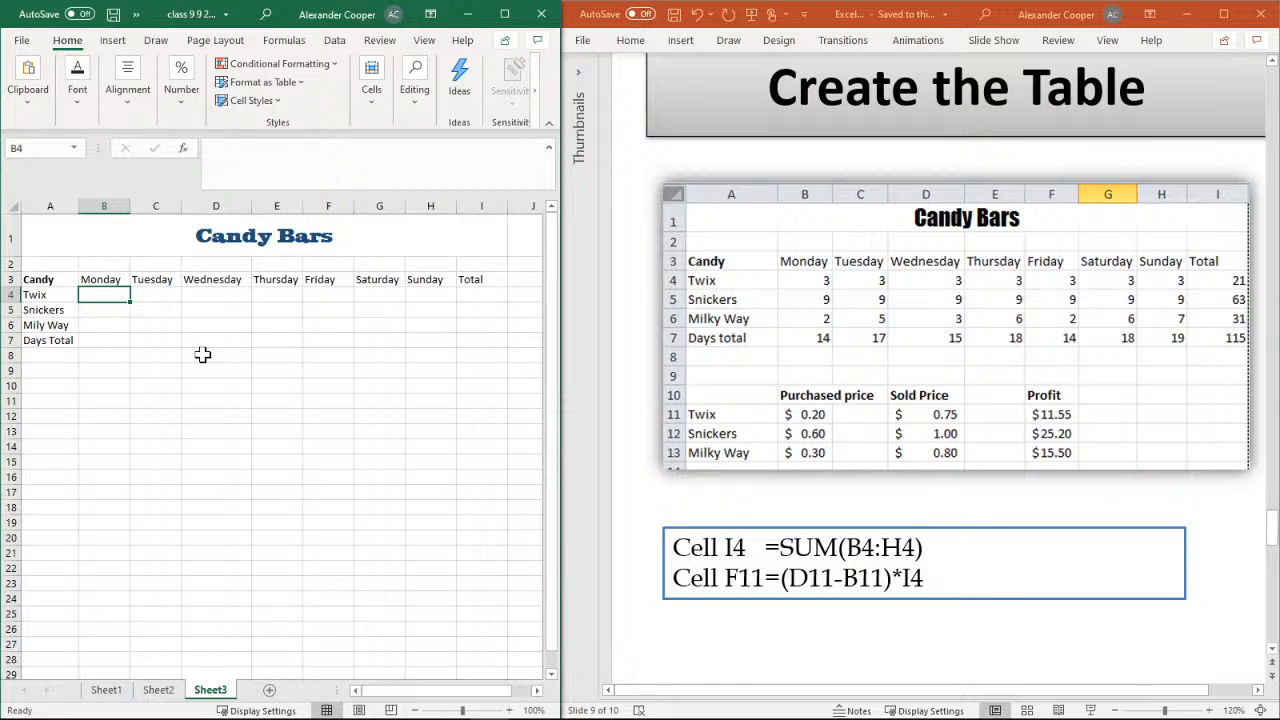
text(3)
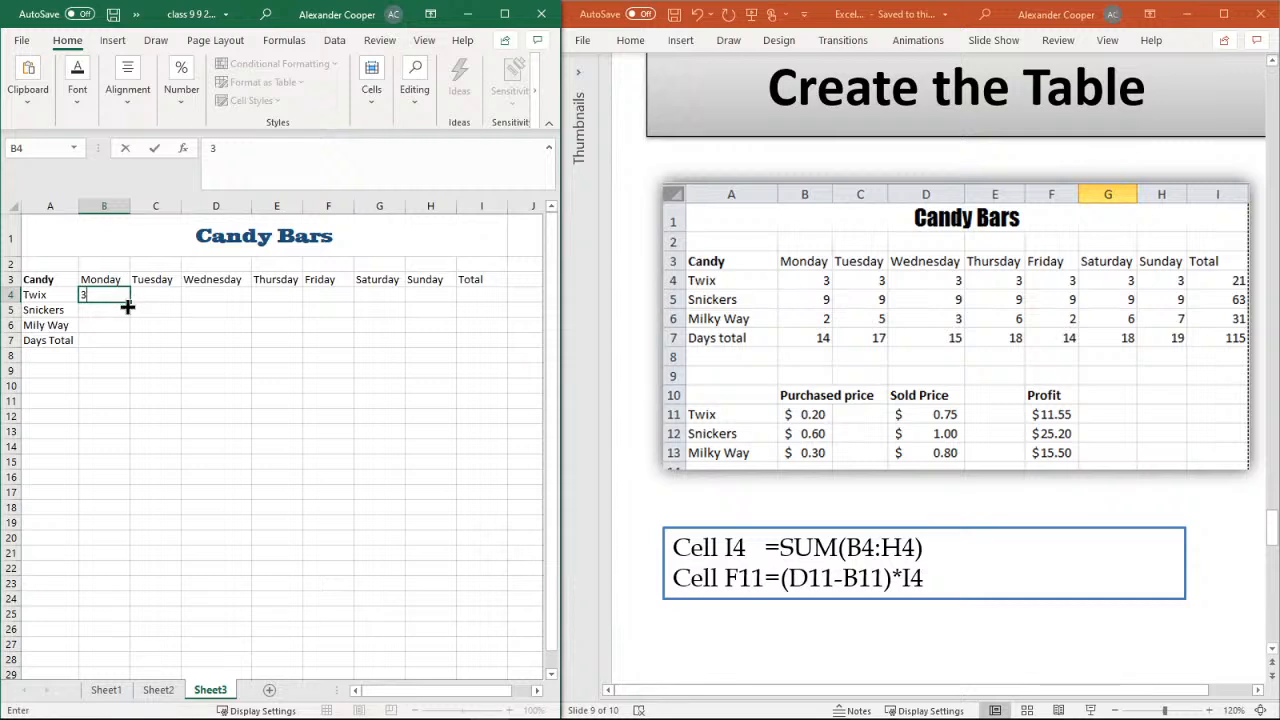
drag(131, 300, 451, 303)
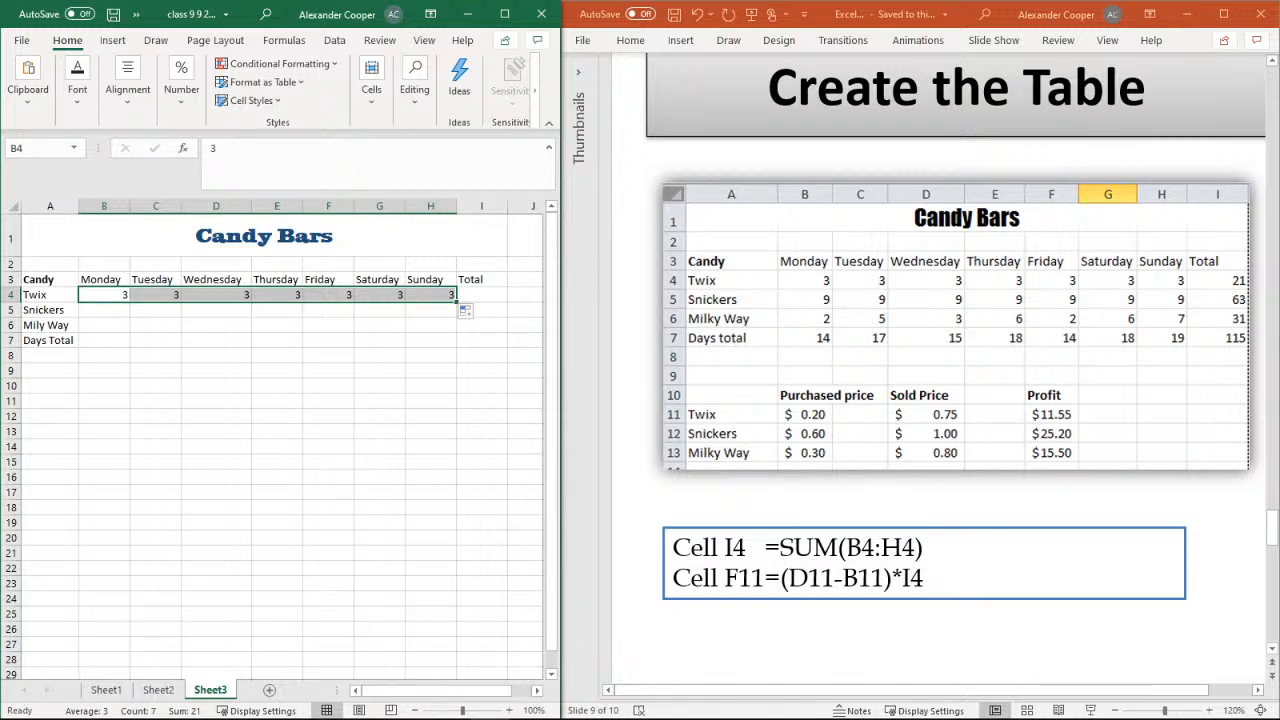
Enter 9 as the Snickers amount in cell B5 and fill it across to H5
click(118, 322)
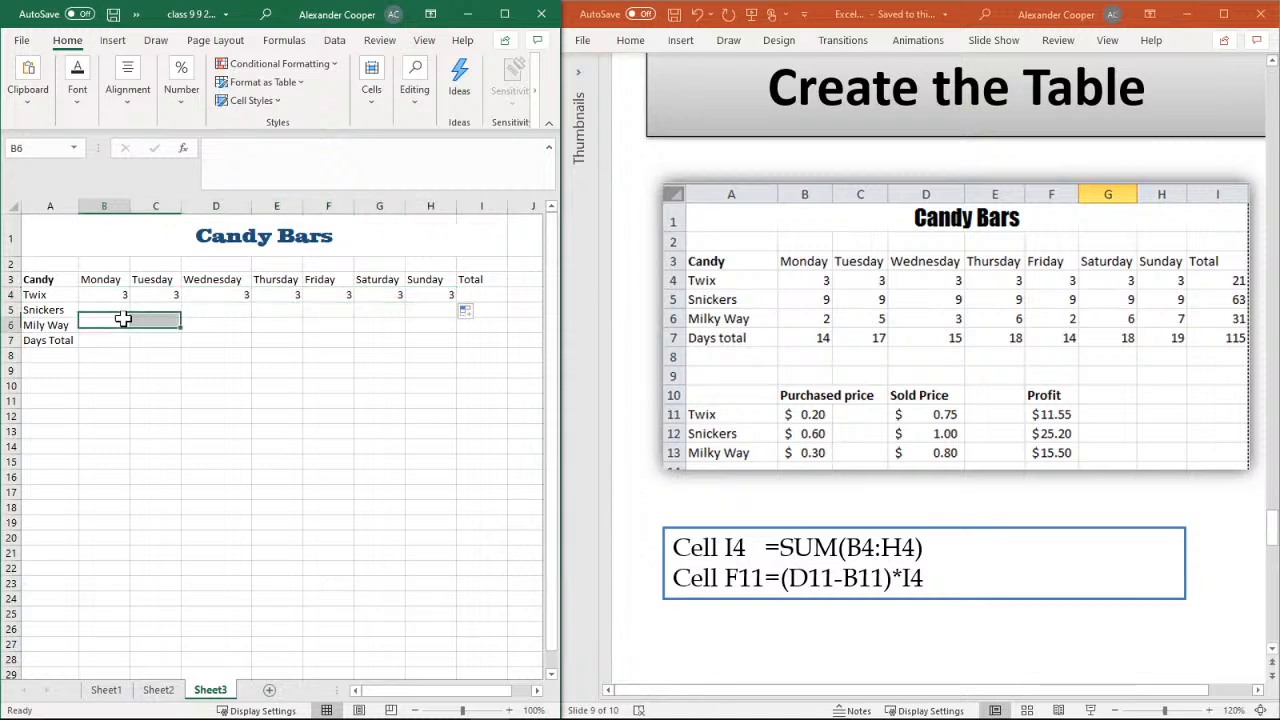
click(107, 310)
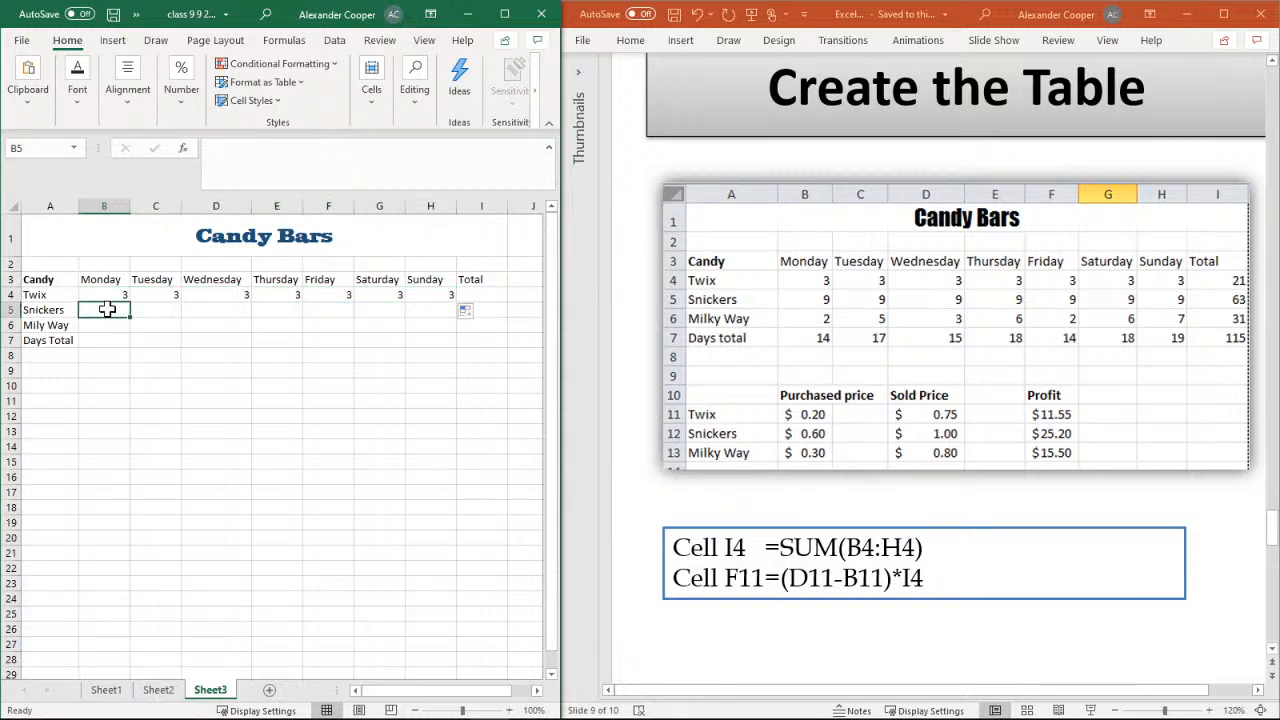
text(9)
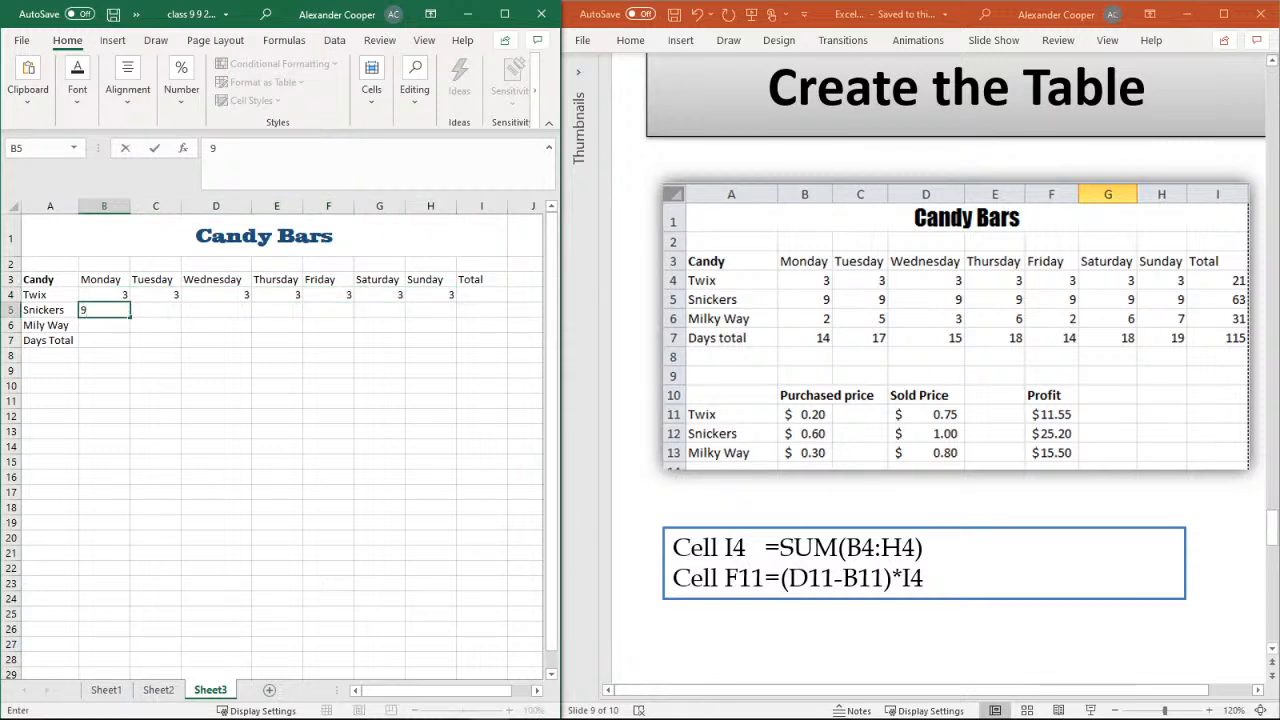
drag(131, 318, 451, 310)
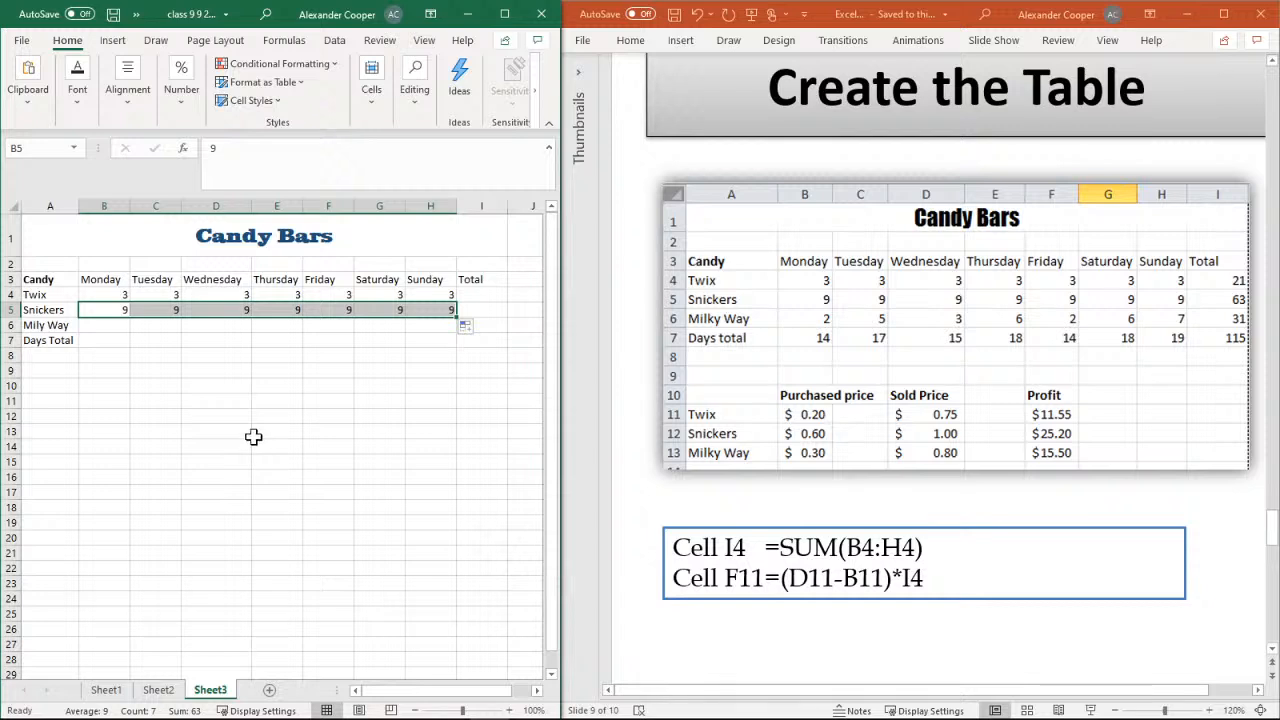
Enter the Mily Way amounts 2, 5, 3, 6, 2, 6 and 7 in cells B6 to H6
click(116, 328)
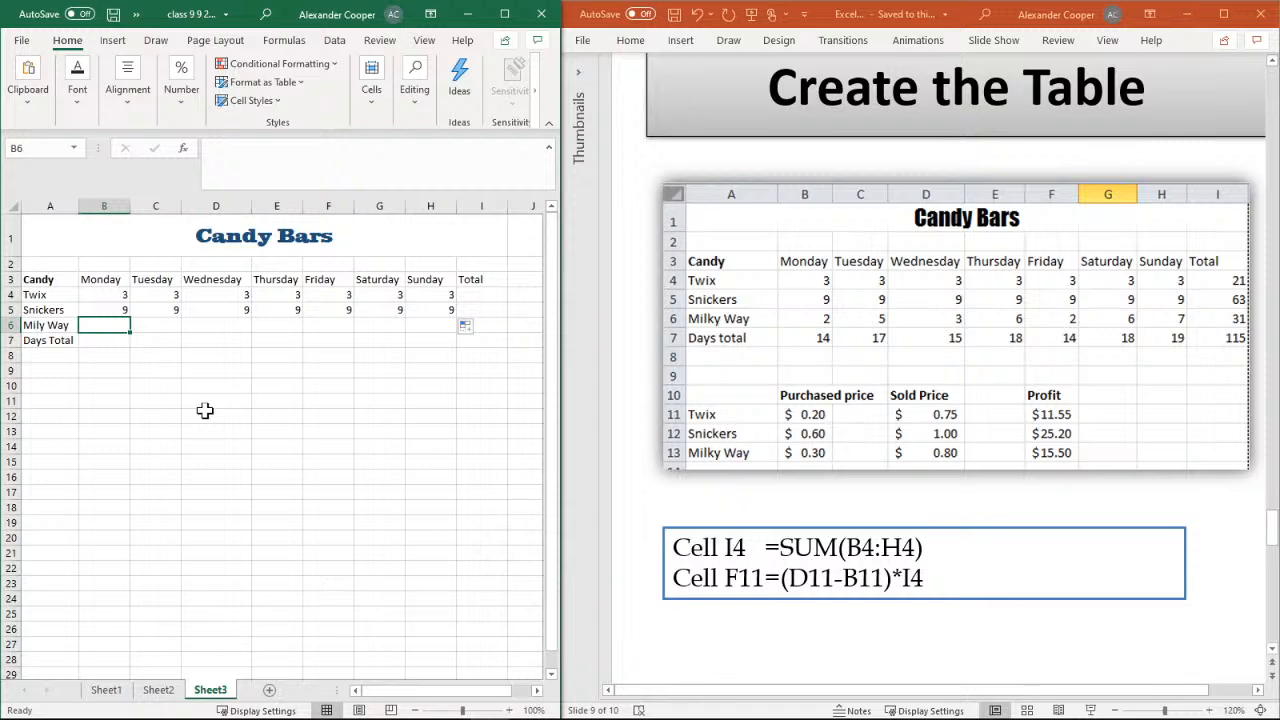
text(2)
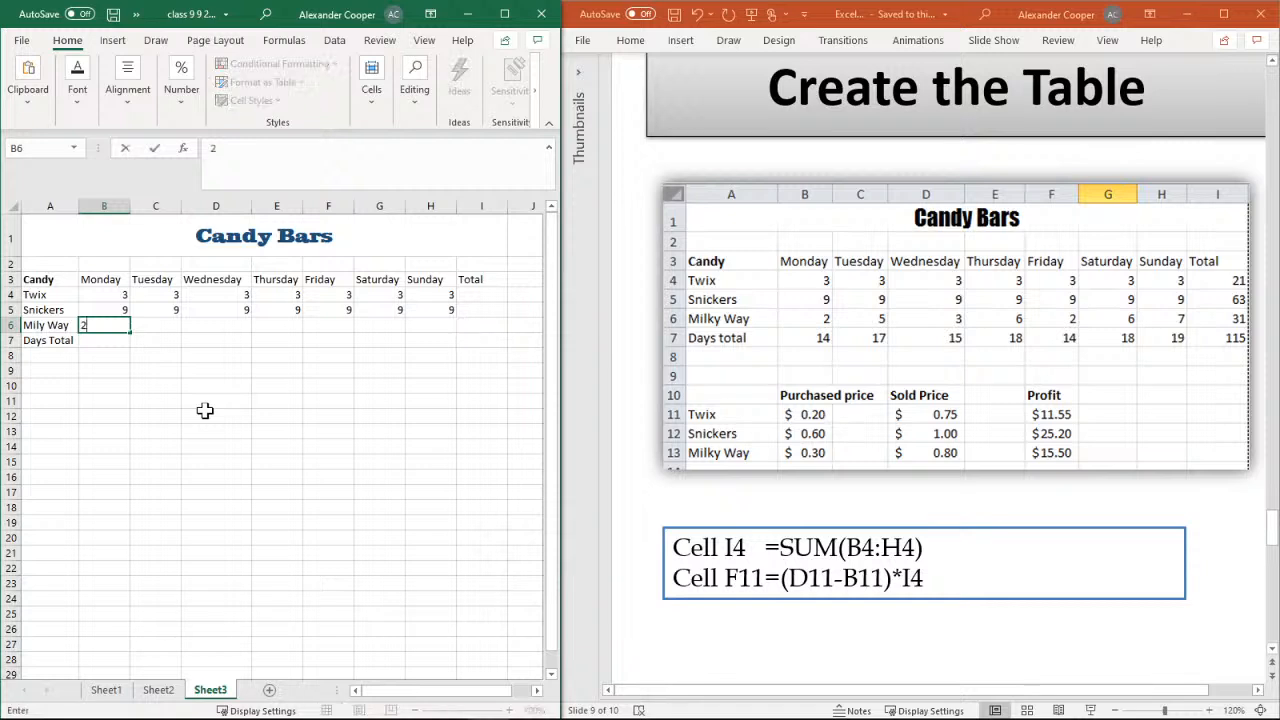
key(Tab)
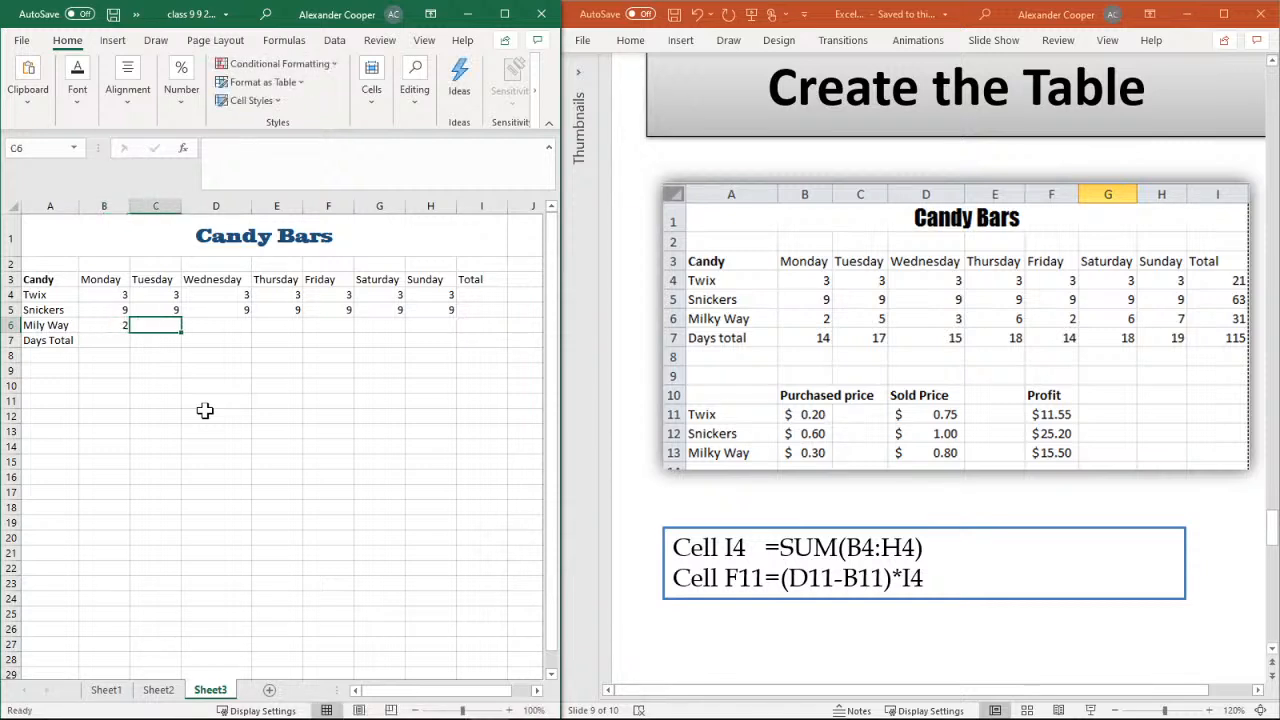
text(5)
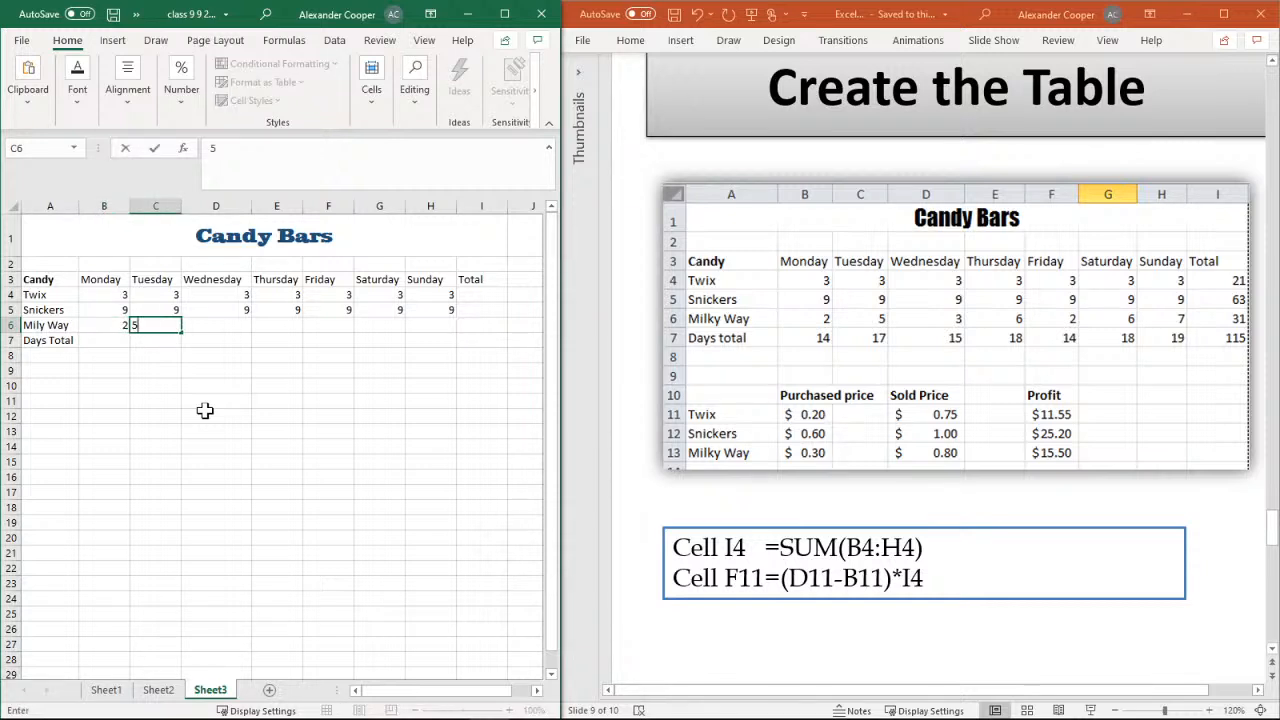
key(Tab)
text(3)
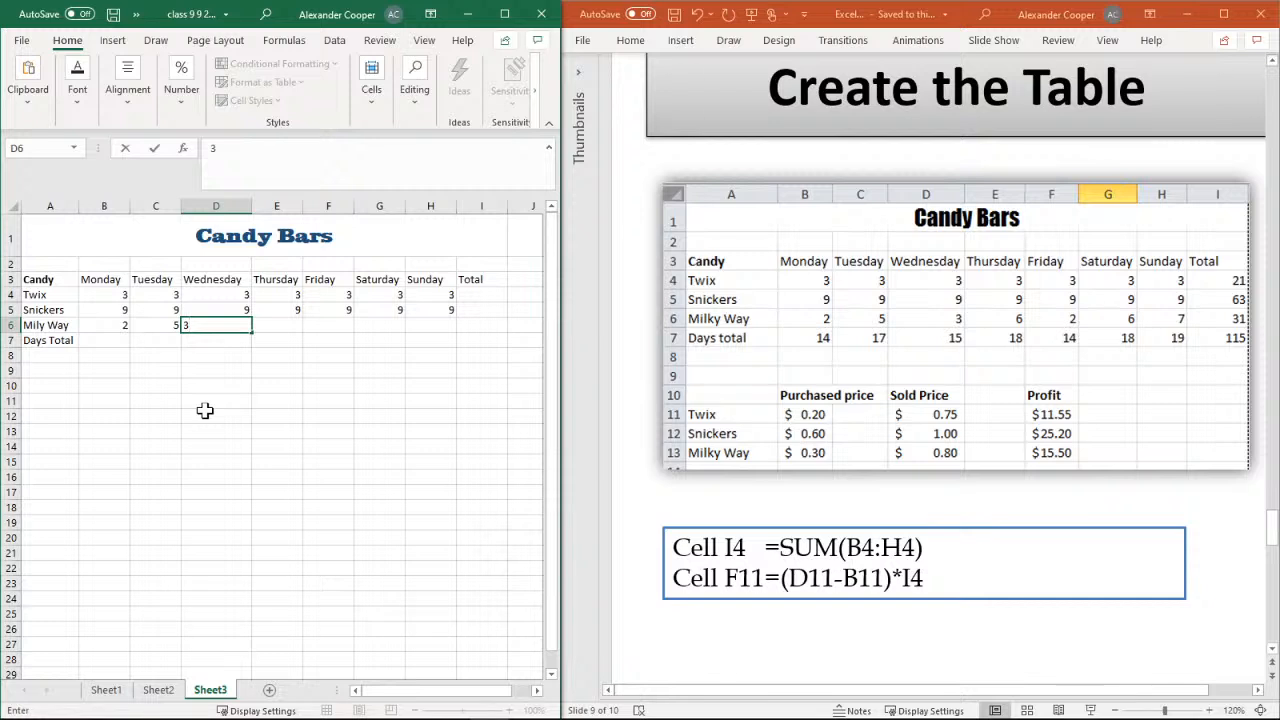
key(Tab)
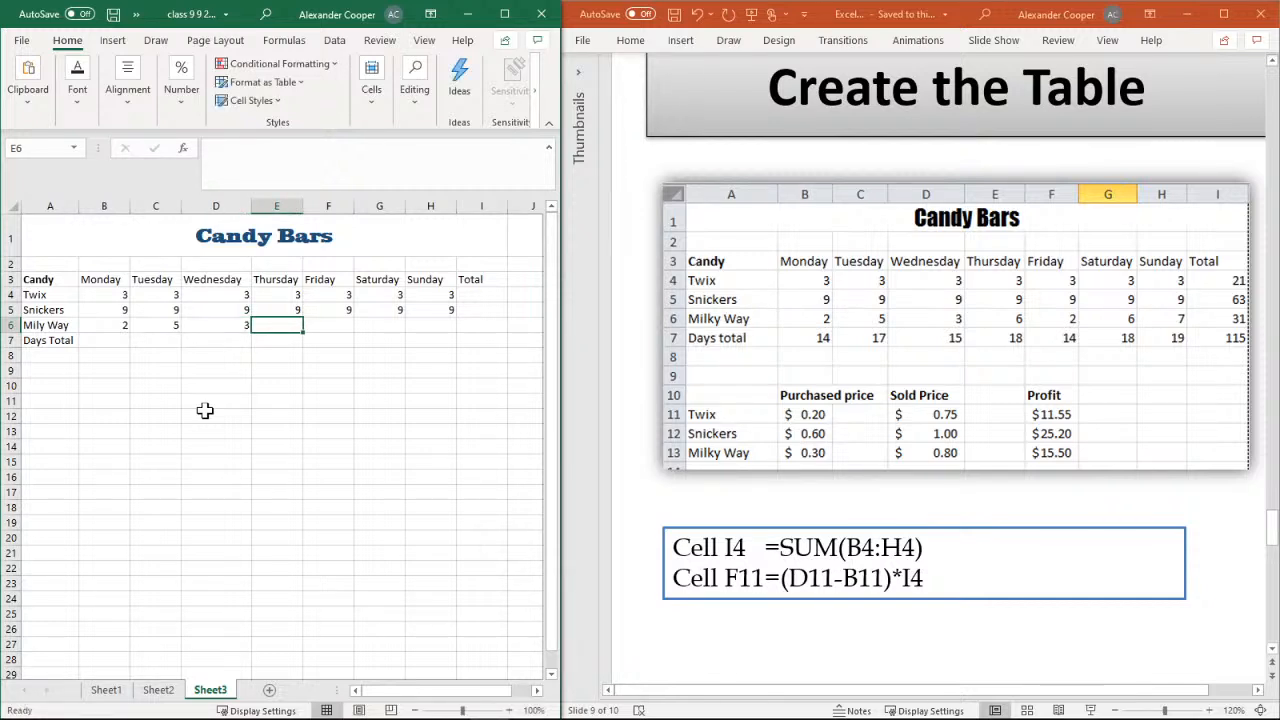
text(6)
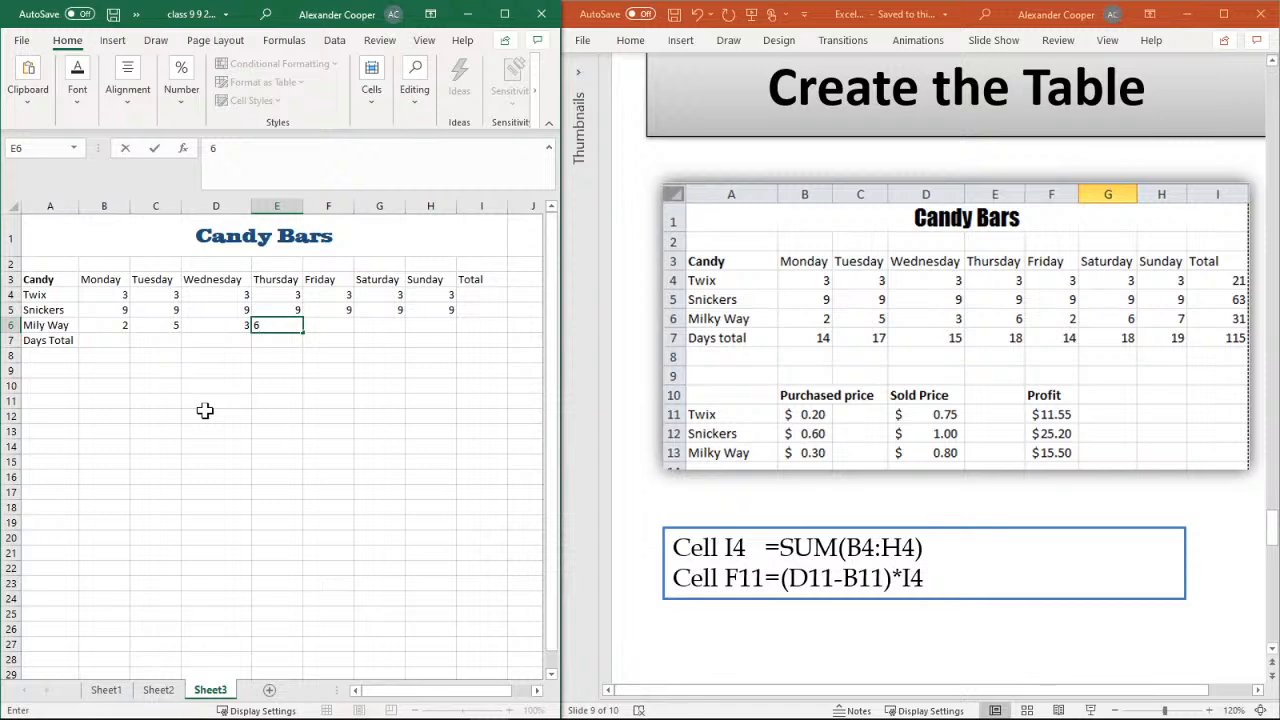
key(Tab)
text(2)
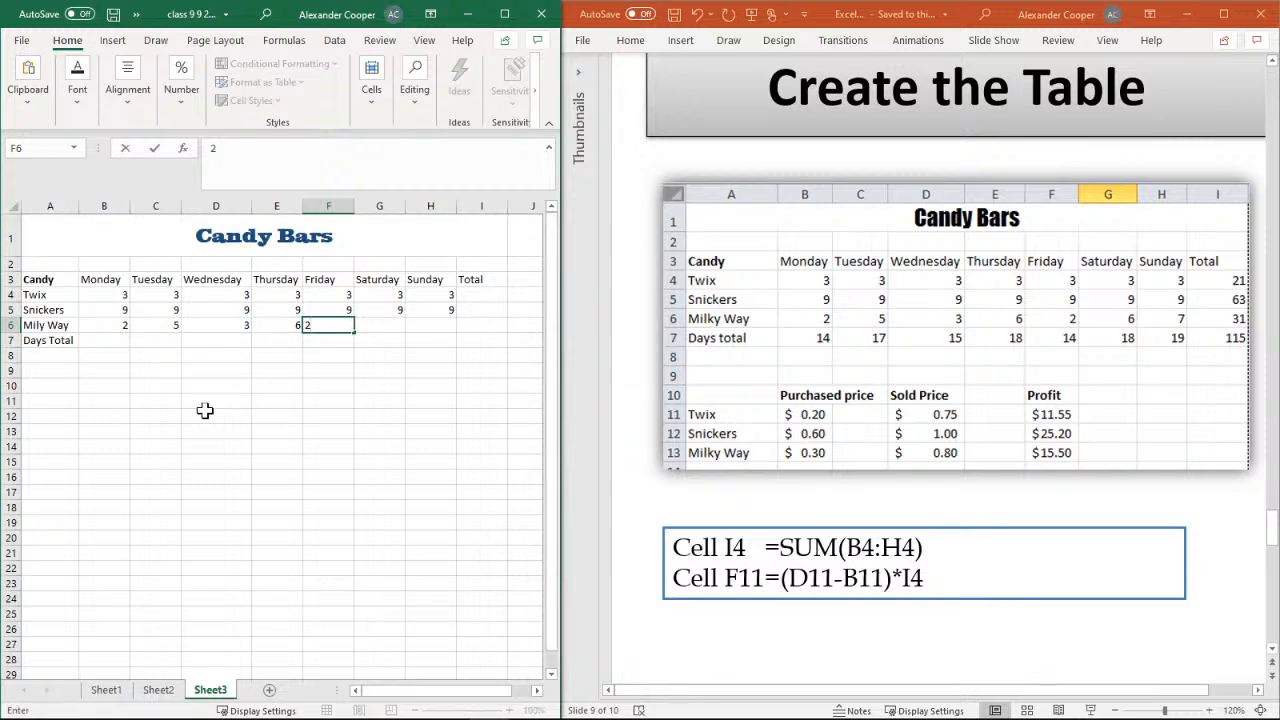
key(Tab)
text(6)
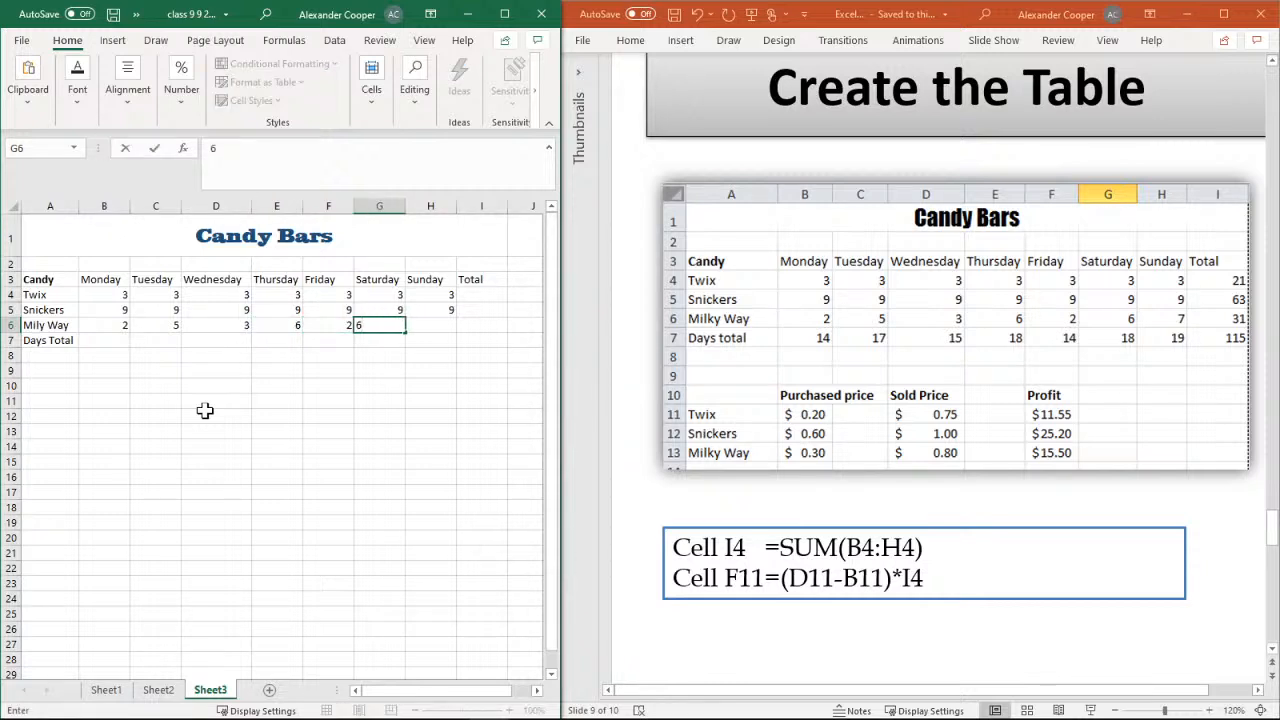
key(Tab)
text(7)
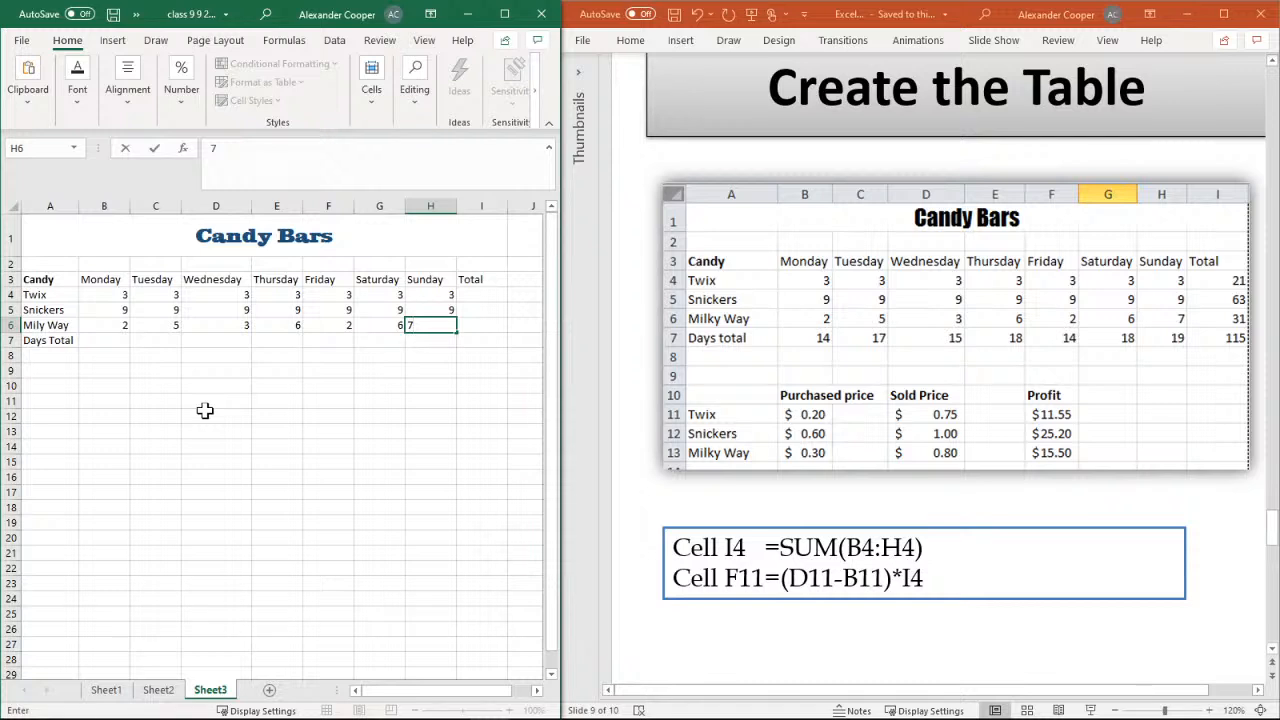
key(Tab)
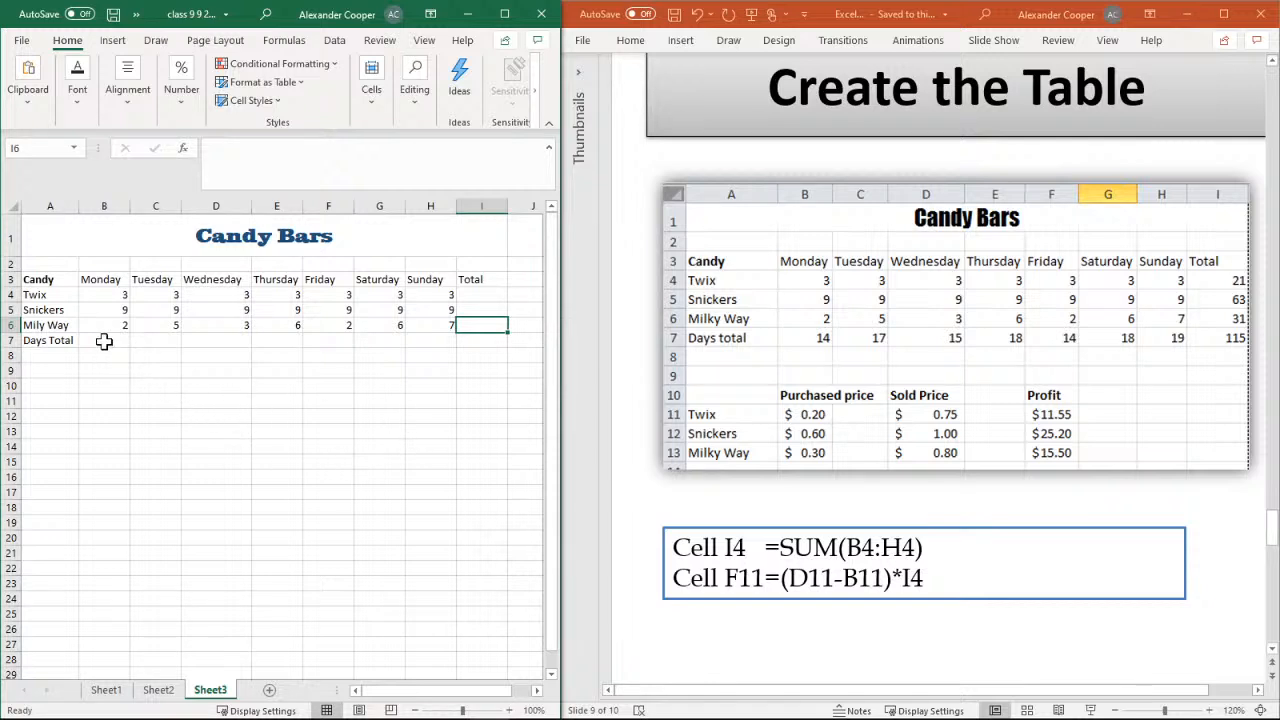
Select cell B7 for Monday's Days Total and look through the available command groups for the AutoSum command
click(104, 341)
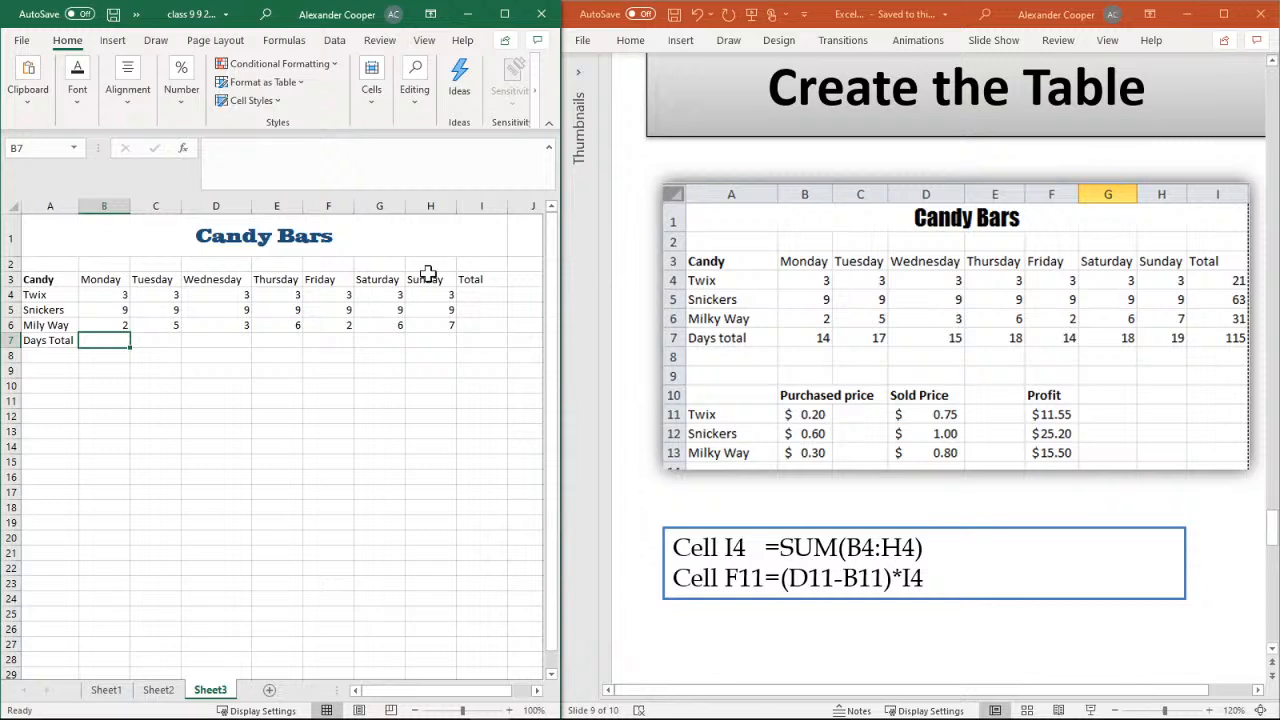
click(542, 108)
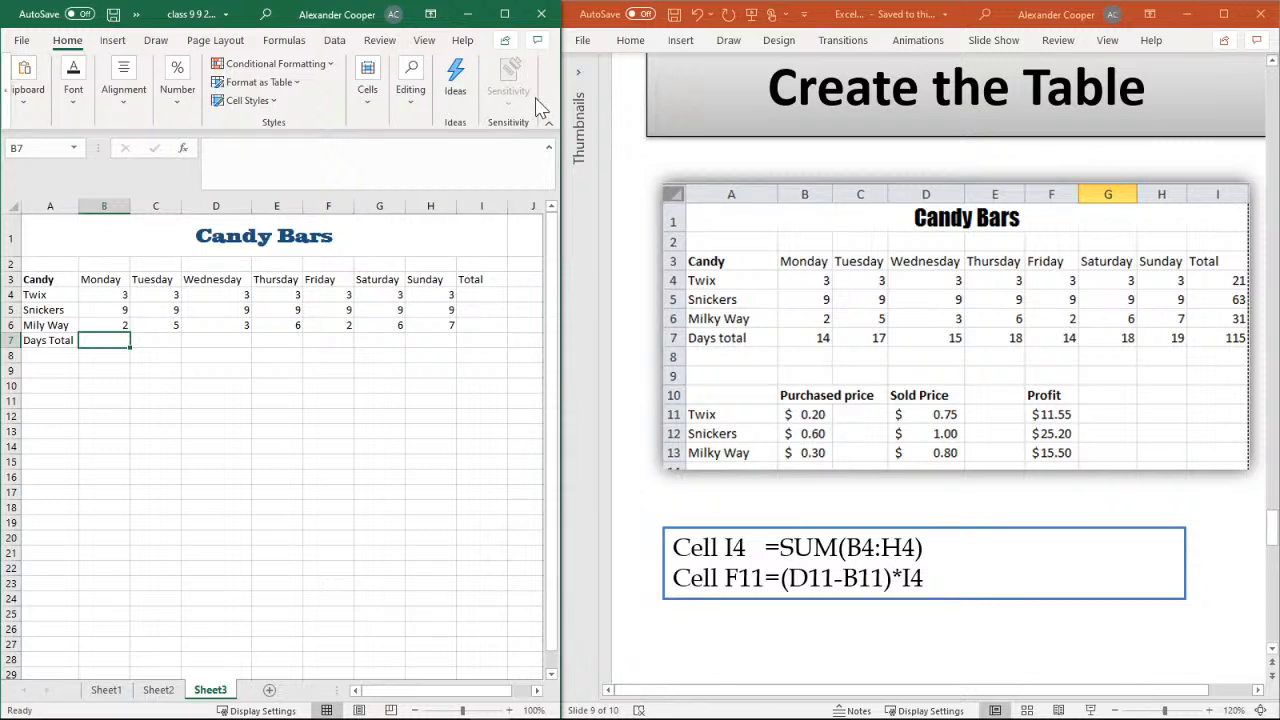
click(361, 102)
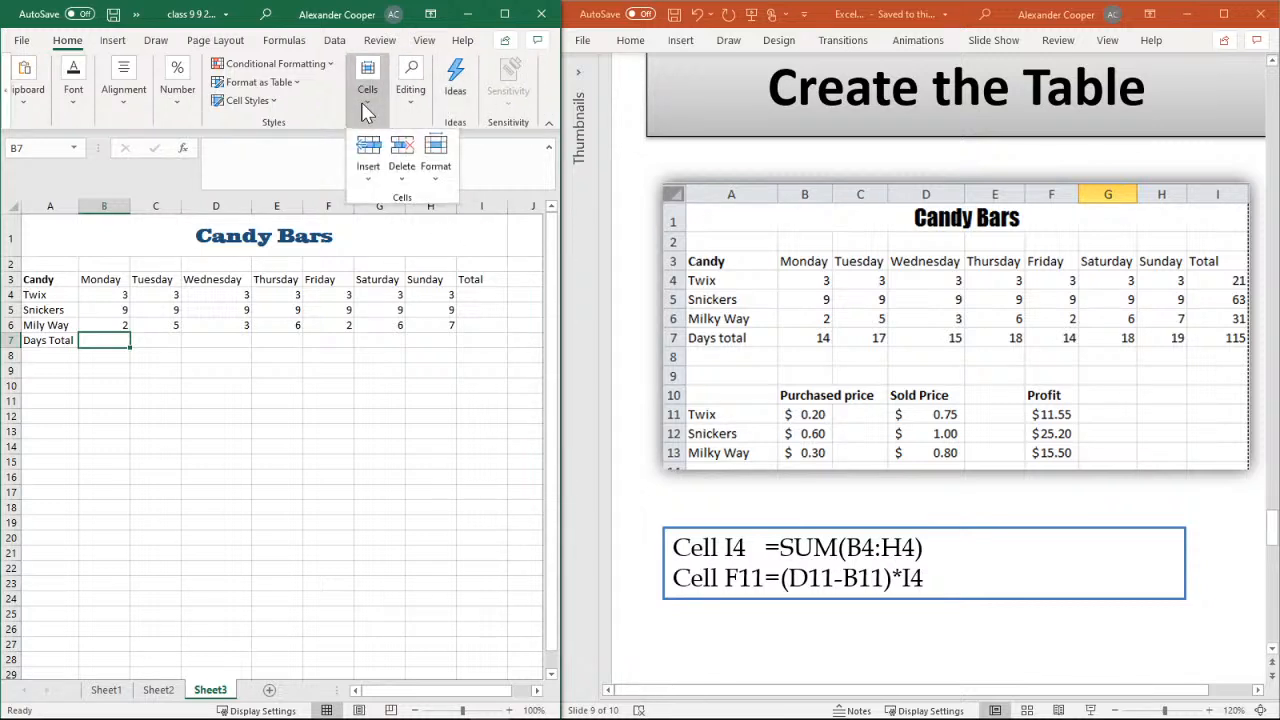
click(361, 102)
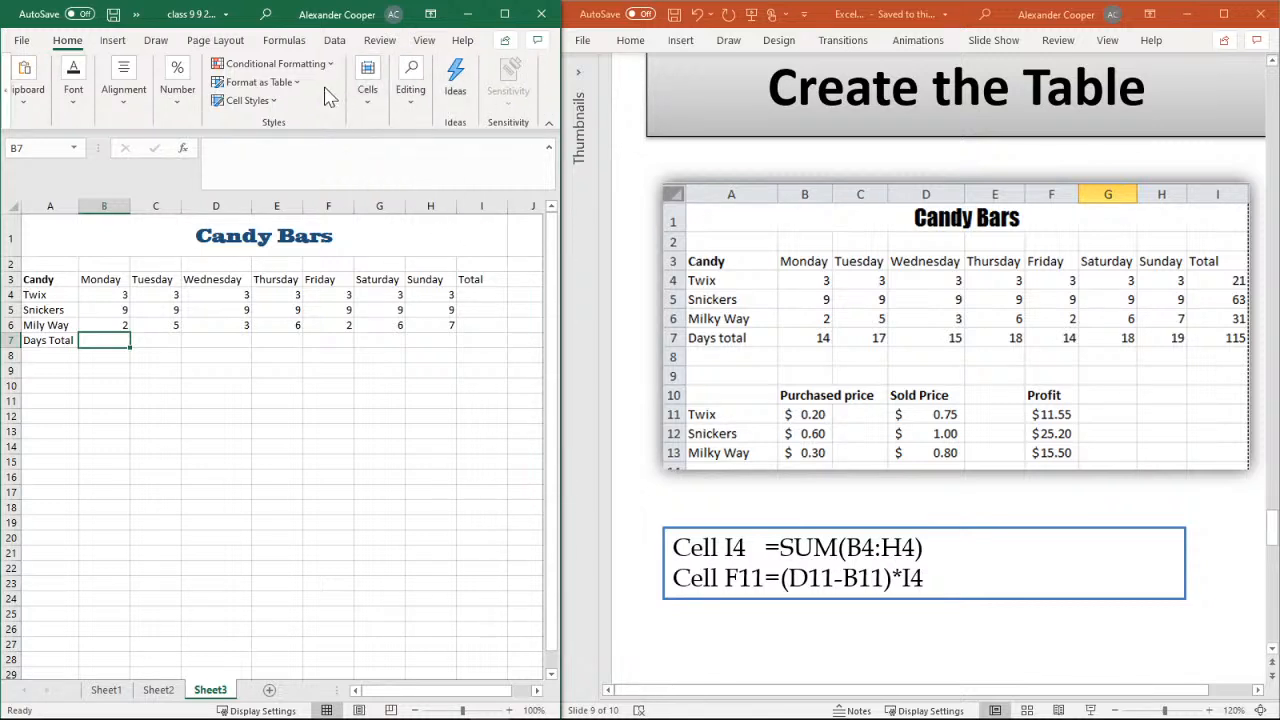
click(184, 116)
click(184, 116)
click(128, 103)
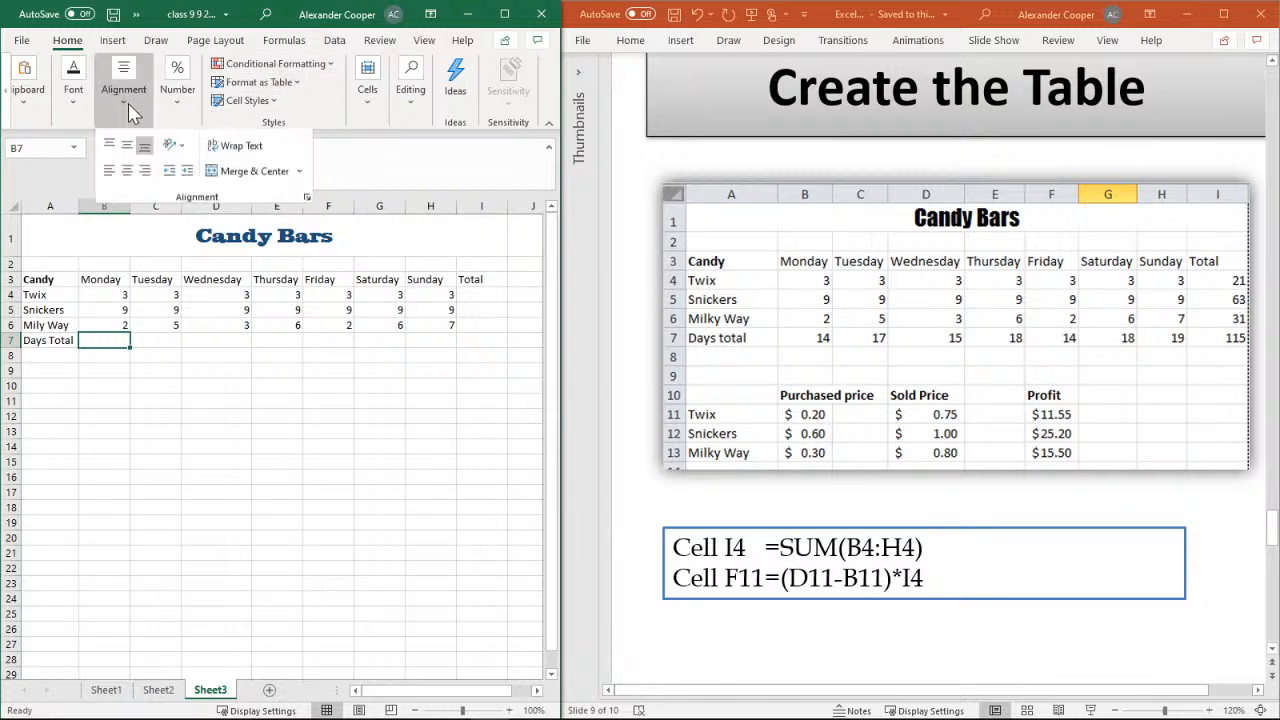
click(128, 103)
click(76, 110)
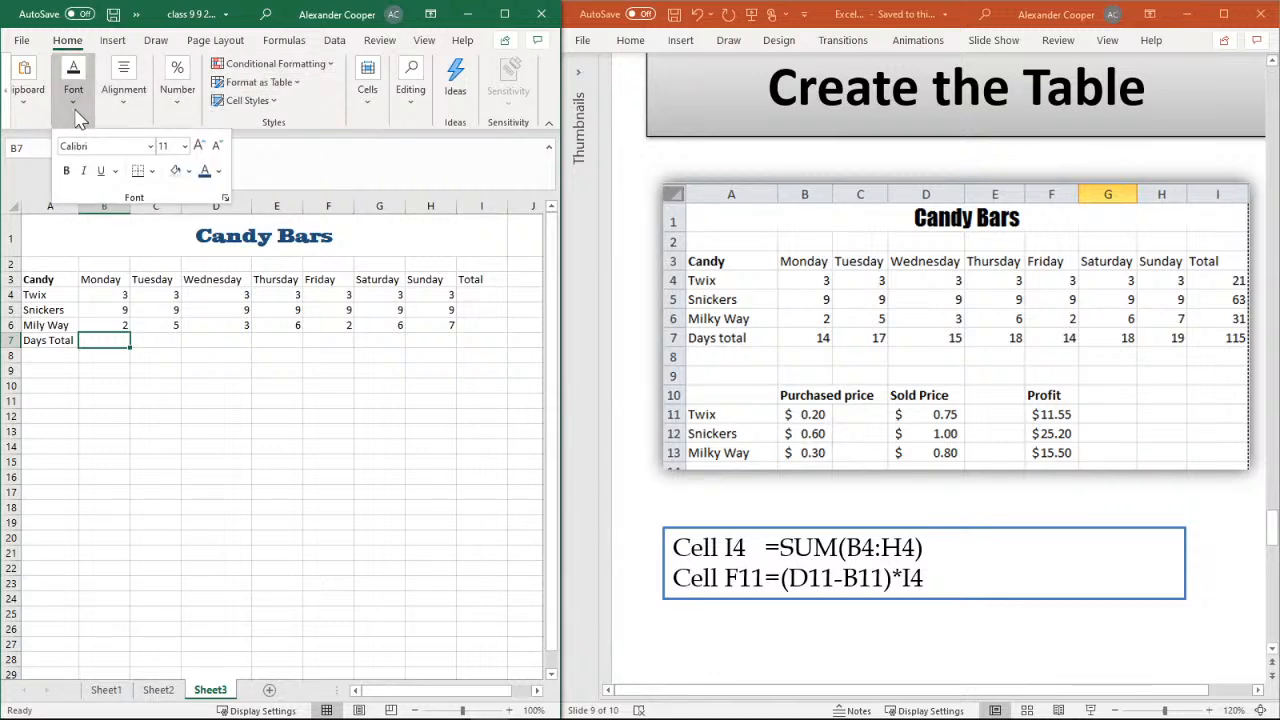
click(76, 110)
click(23, 110)
click(27, 112)
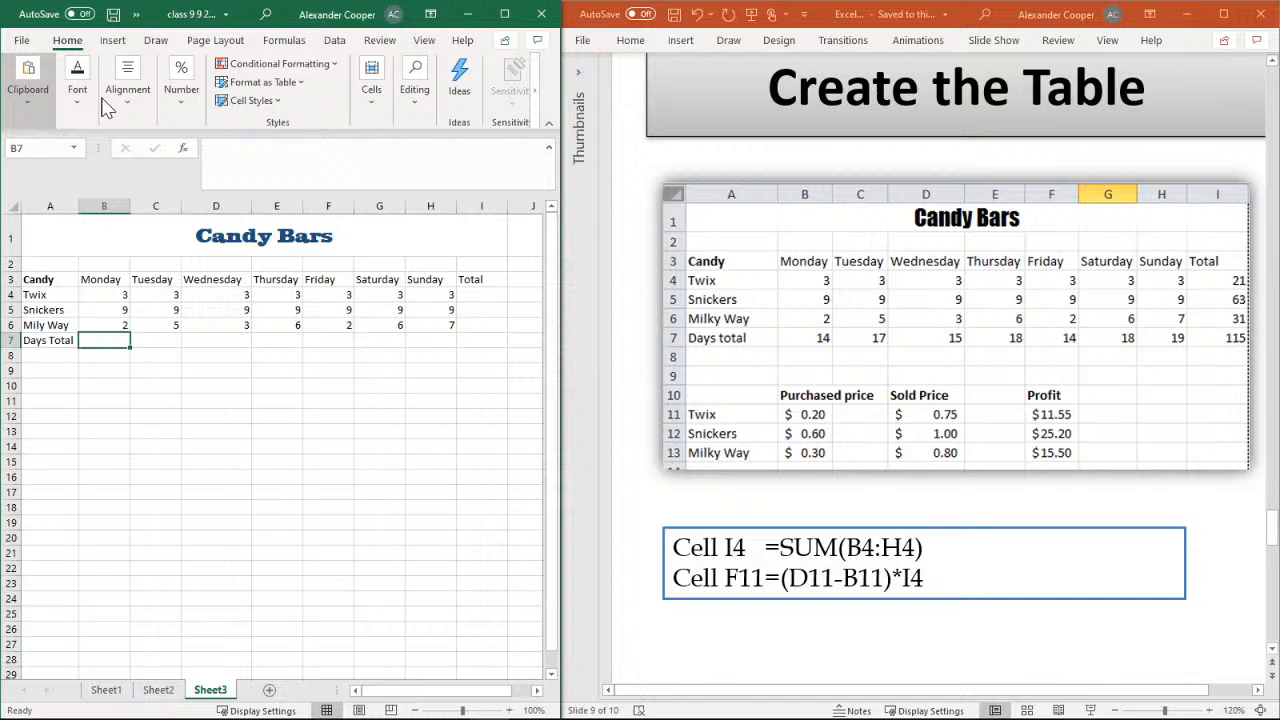
Total Monday's candy amounts in cell B7 with AutoSum over B4:B6
click(422, 108)
click(415, 103)
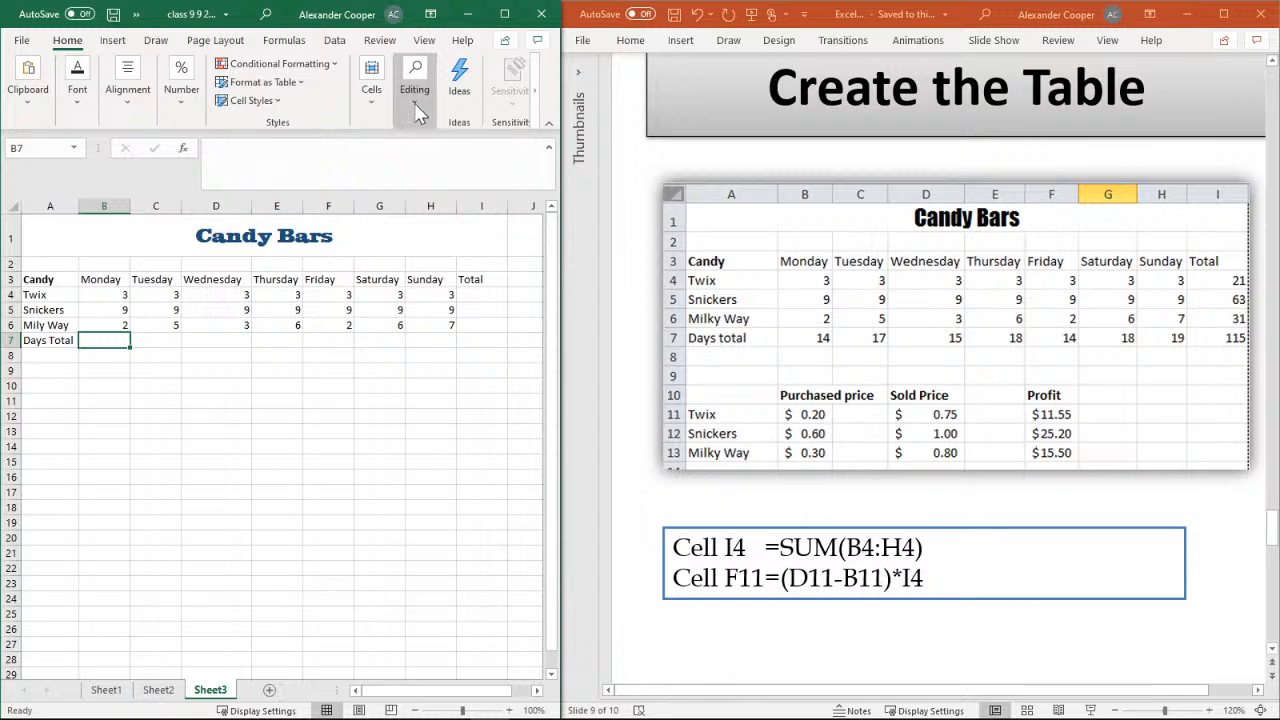
click(415, 103)
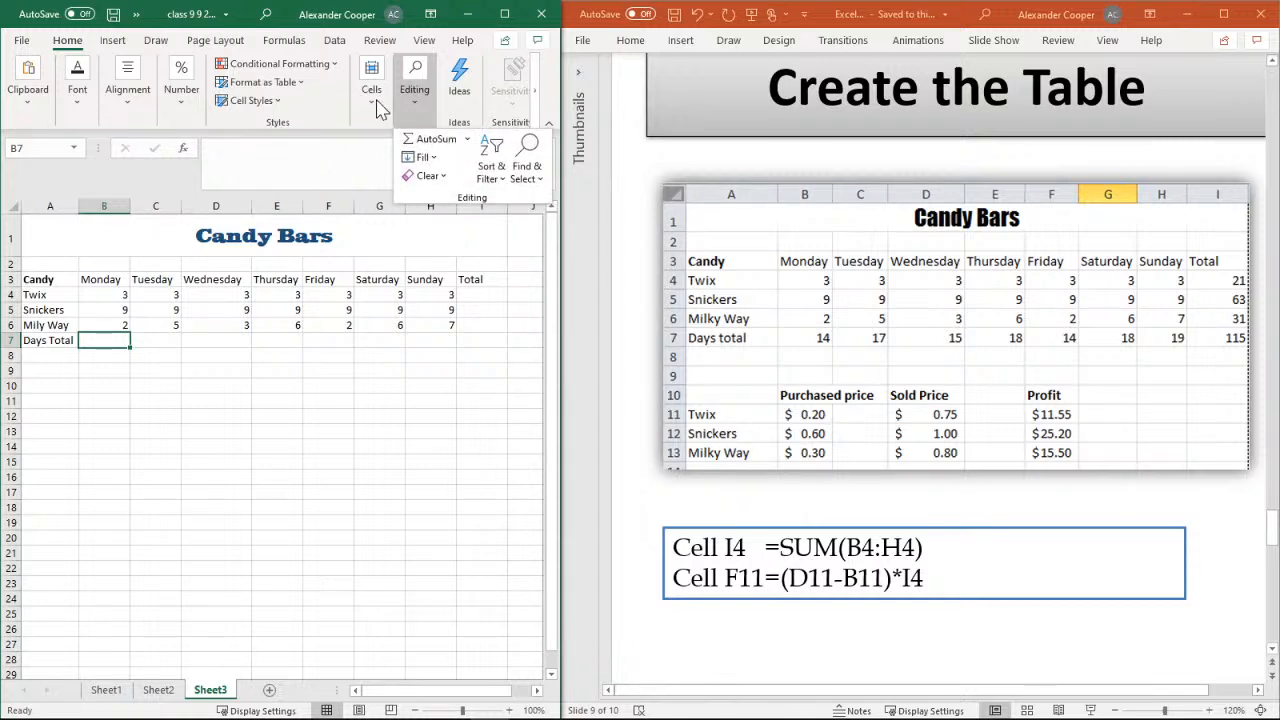
click(428, 145)
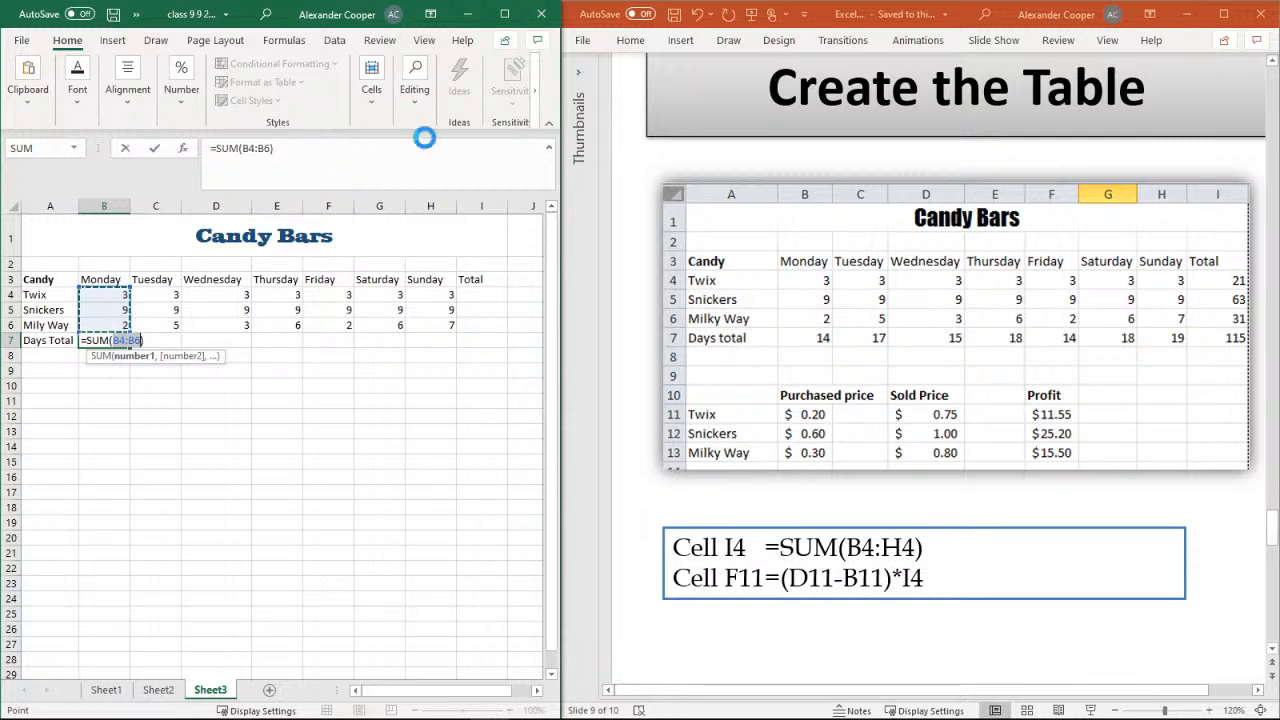
key(Return)
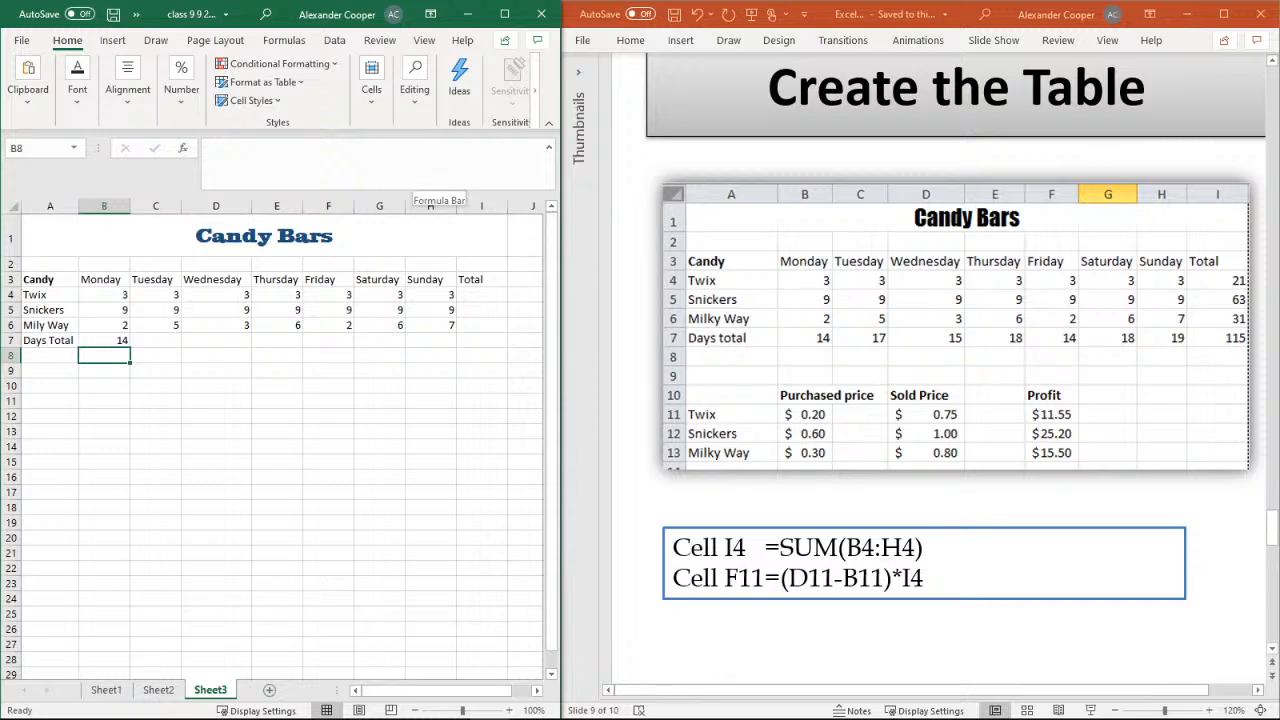
Total the Tuesday and Wednesday amounts in cells C7 and D7 with AutoSum over C4:C6 and D4:D6
click(160, 343)
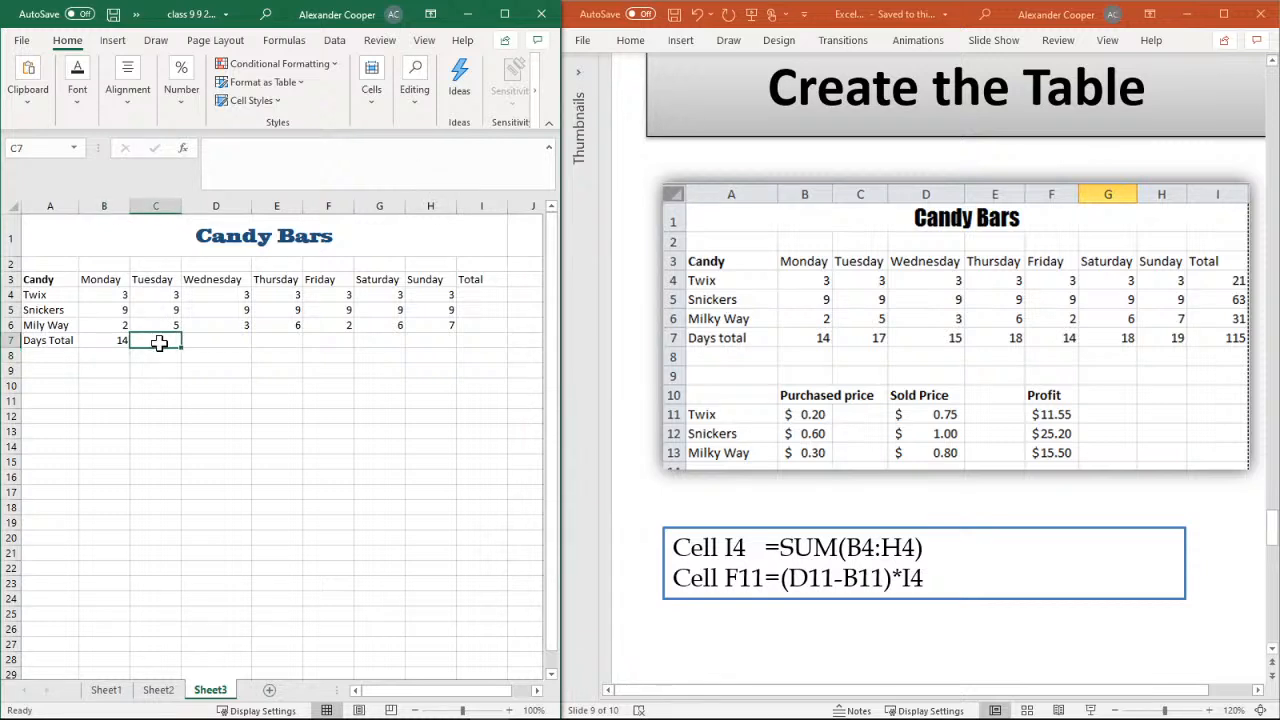
click(415, 100)
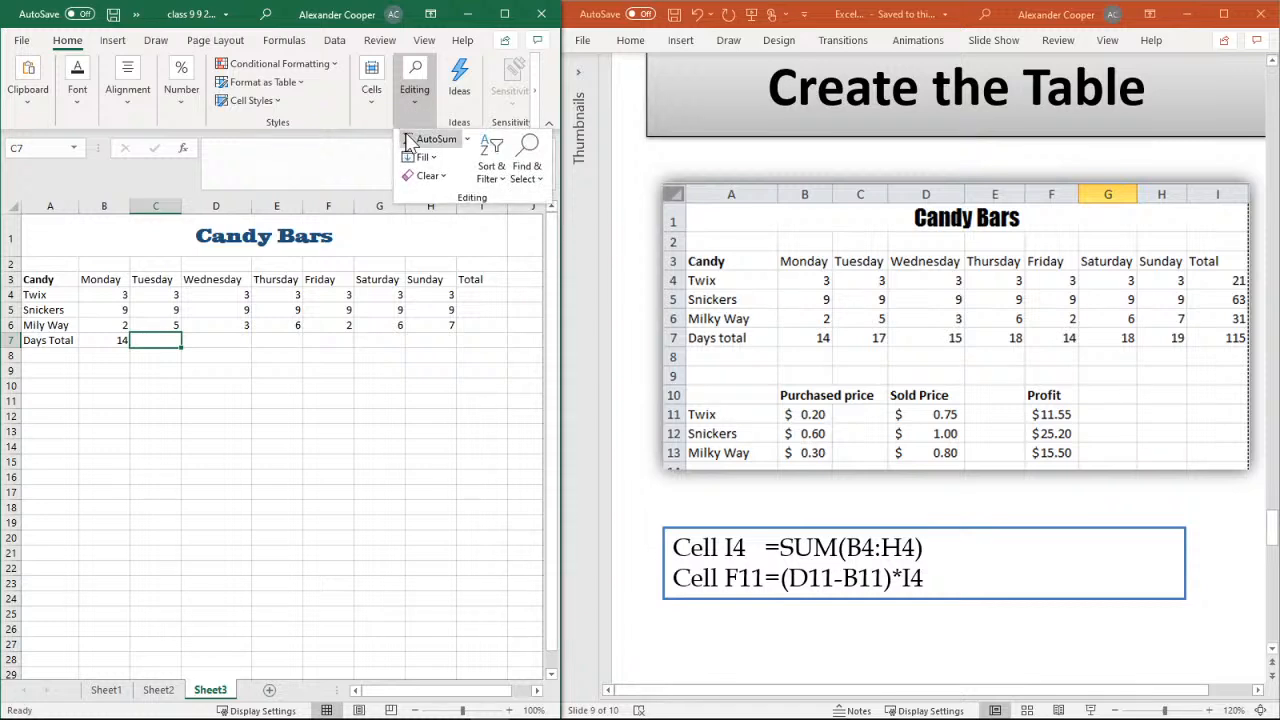
click(428, 140)
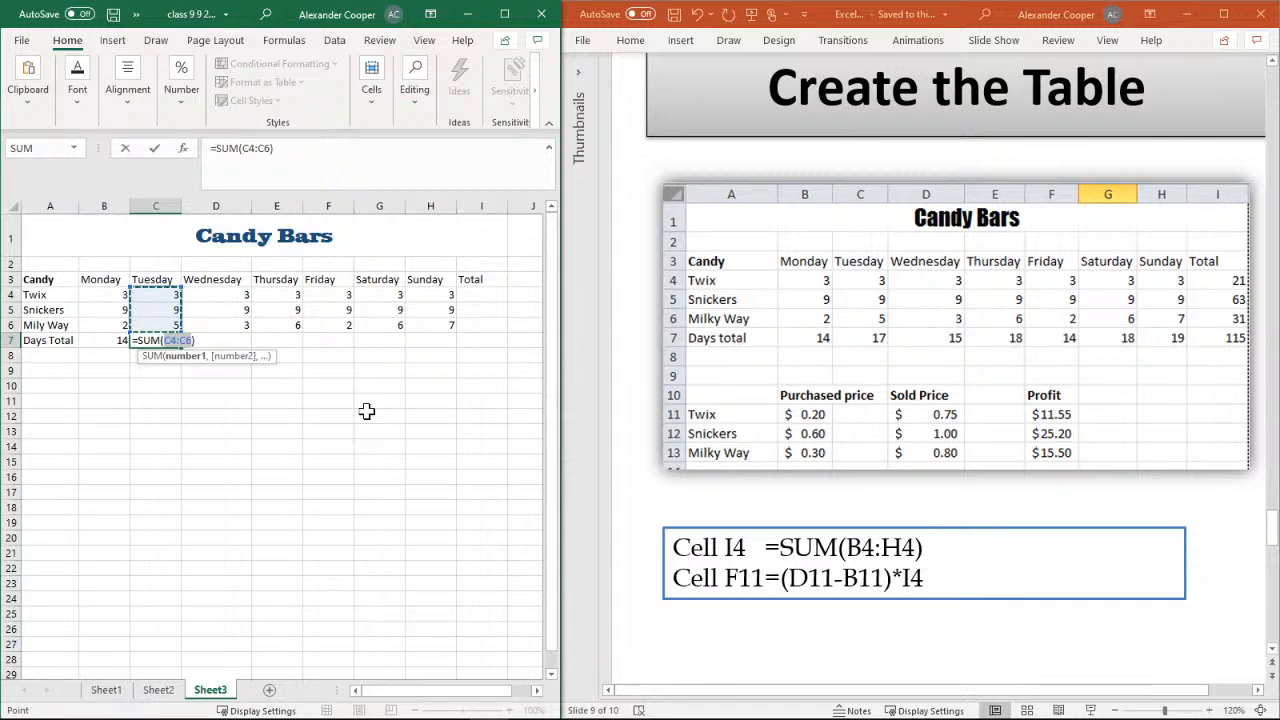
key(Return)
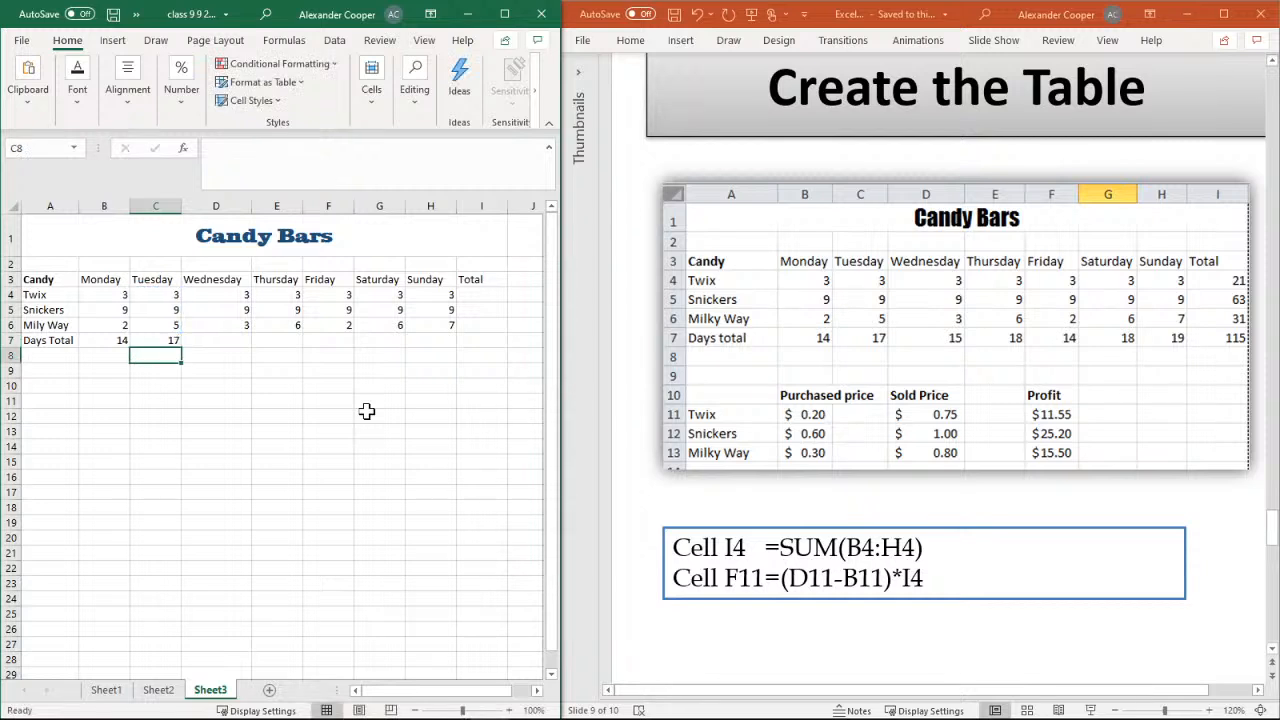
click(232, 343)
click(415, 97)
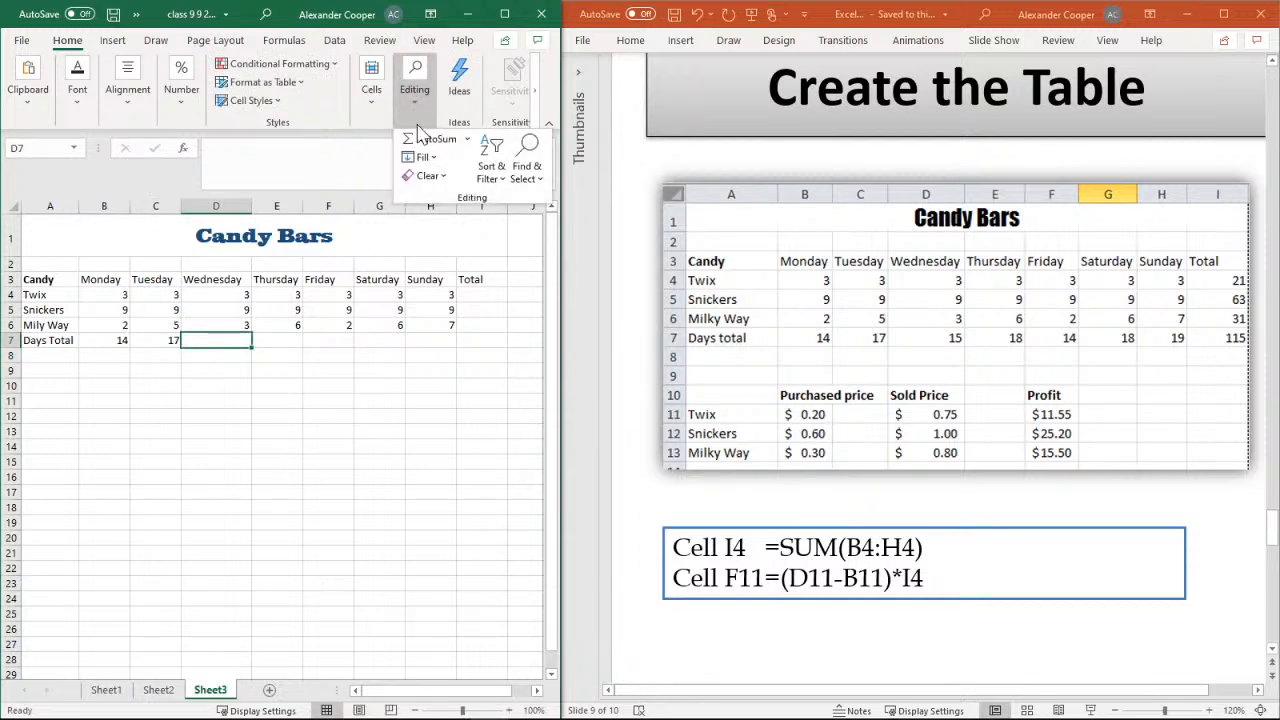
click(418, 140)
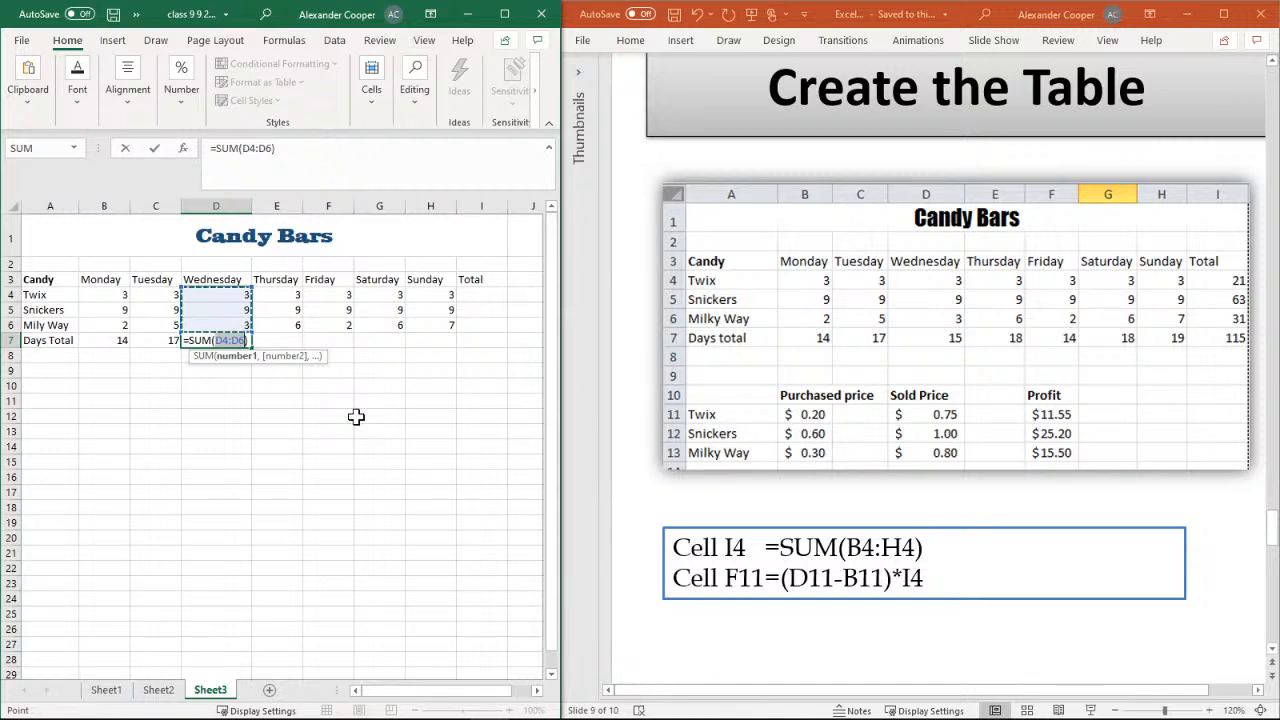
key(Return)
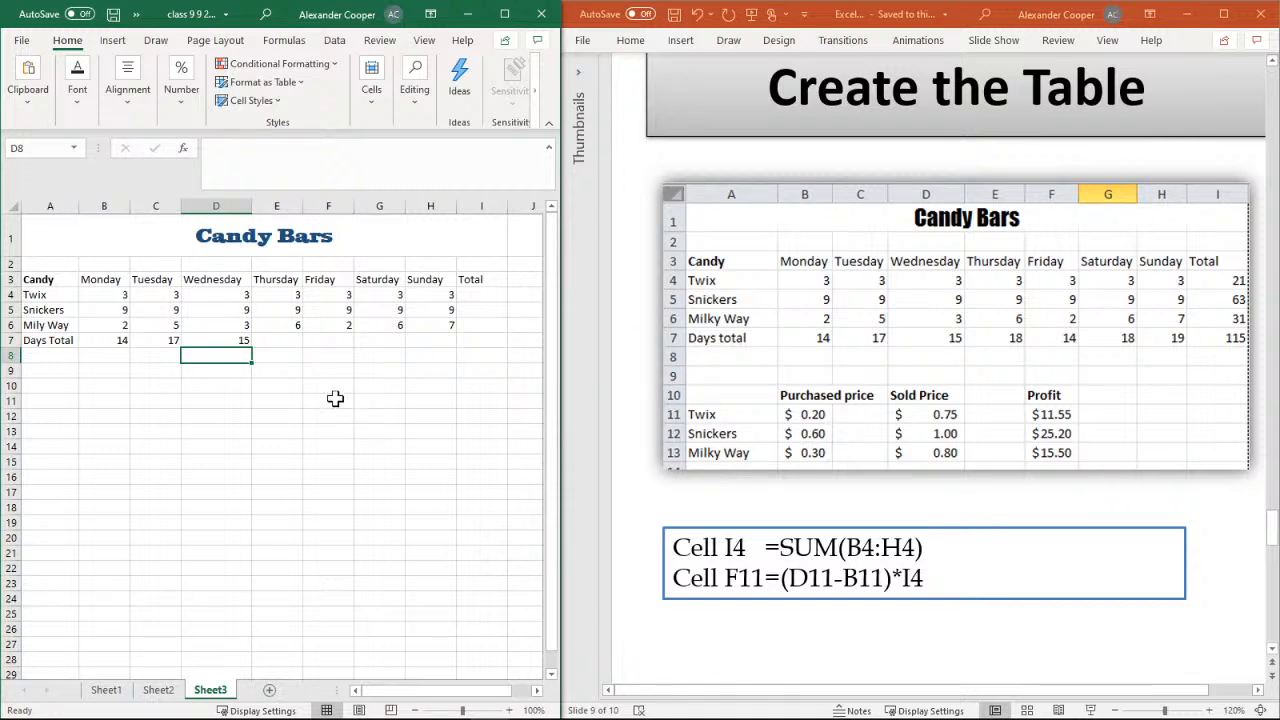
Total the Thursday and Friday amounts in cells E7 and F7 with AutoSum over E4:E6 and F4:F6
click(292, 340)
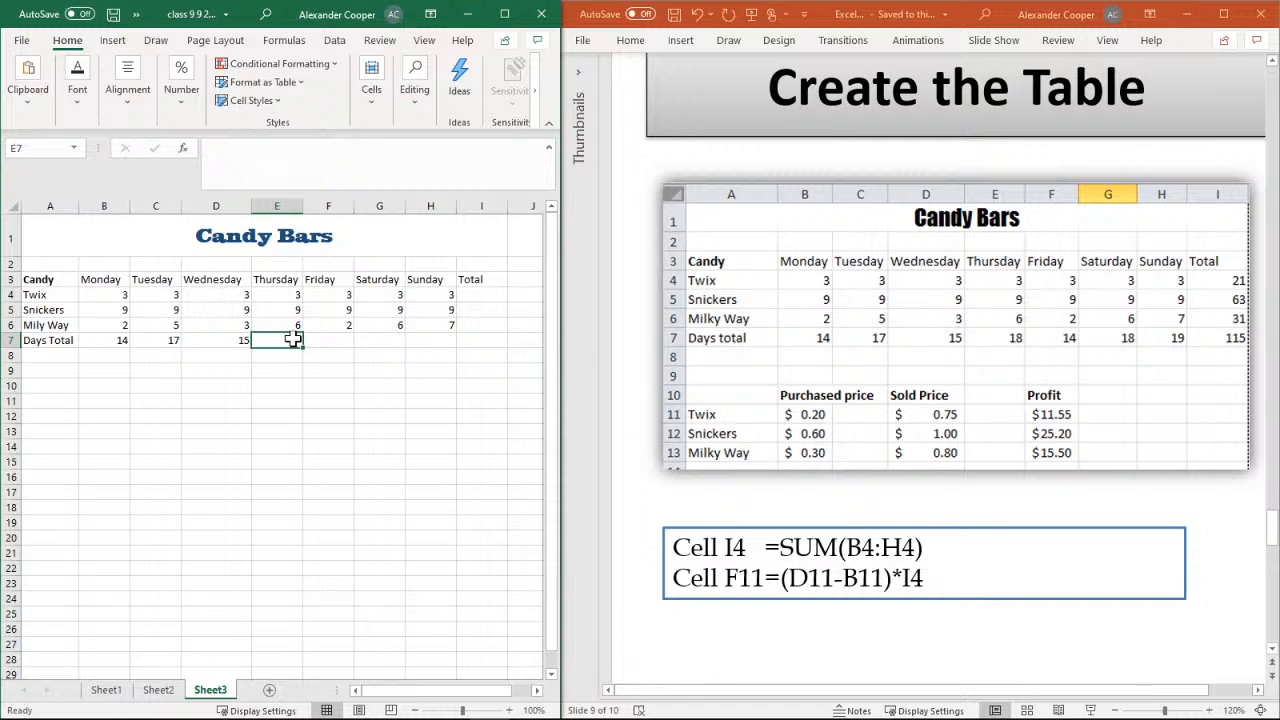
click(427, 95)
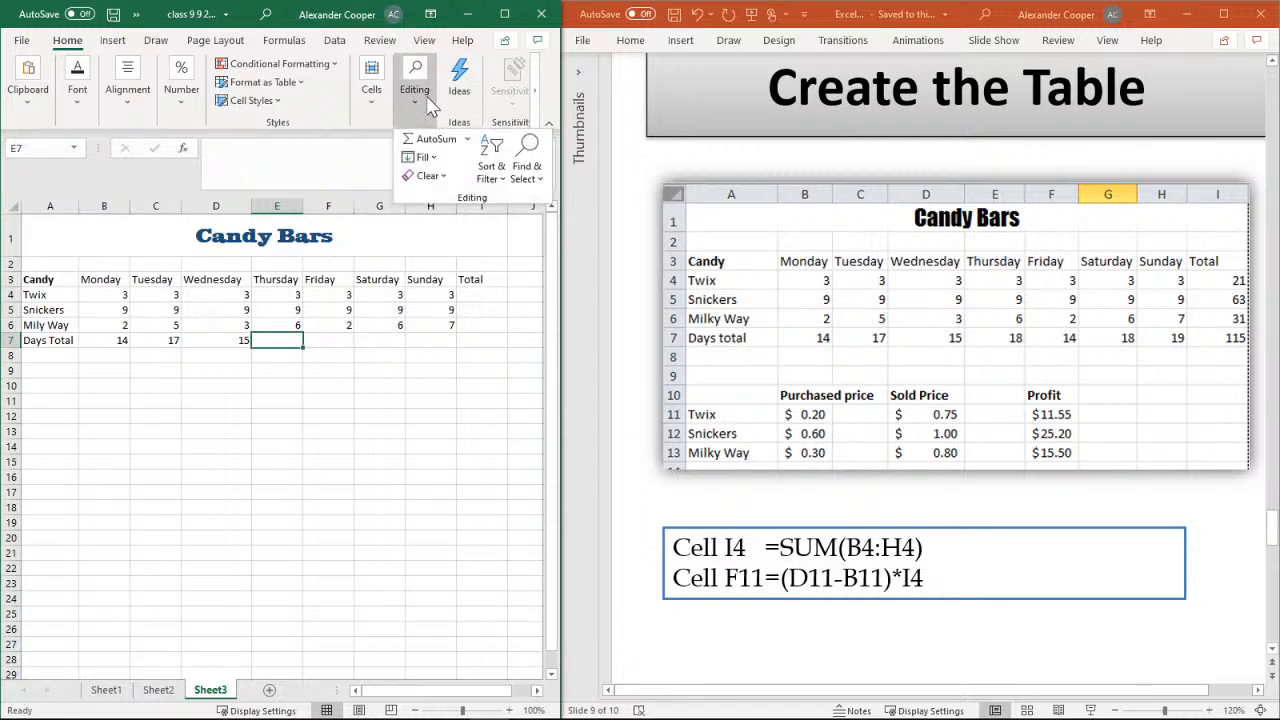
click(430, 140)
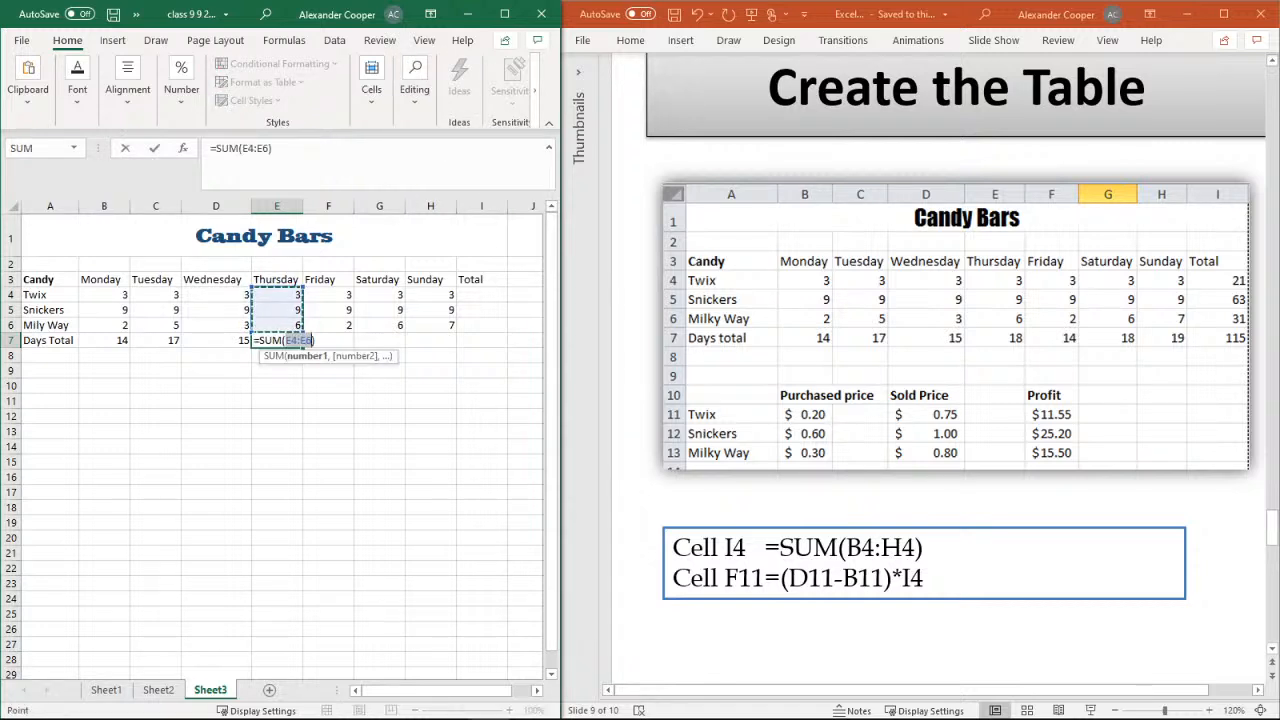
key(Return)
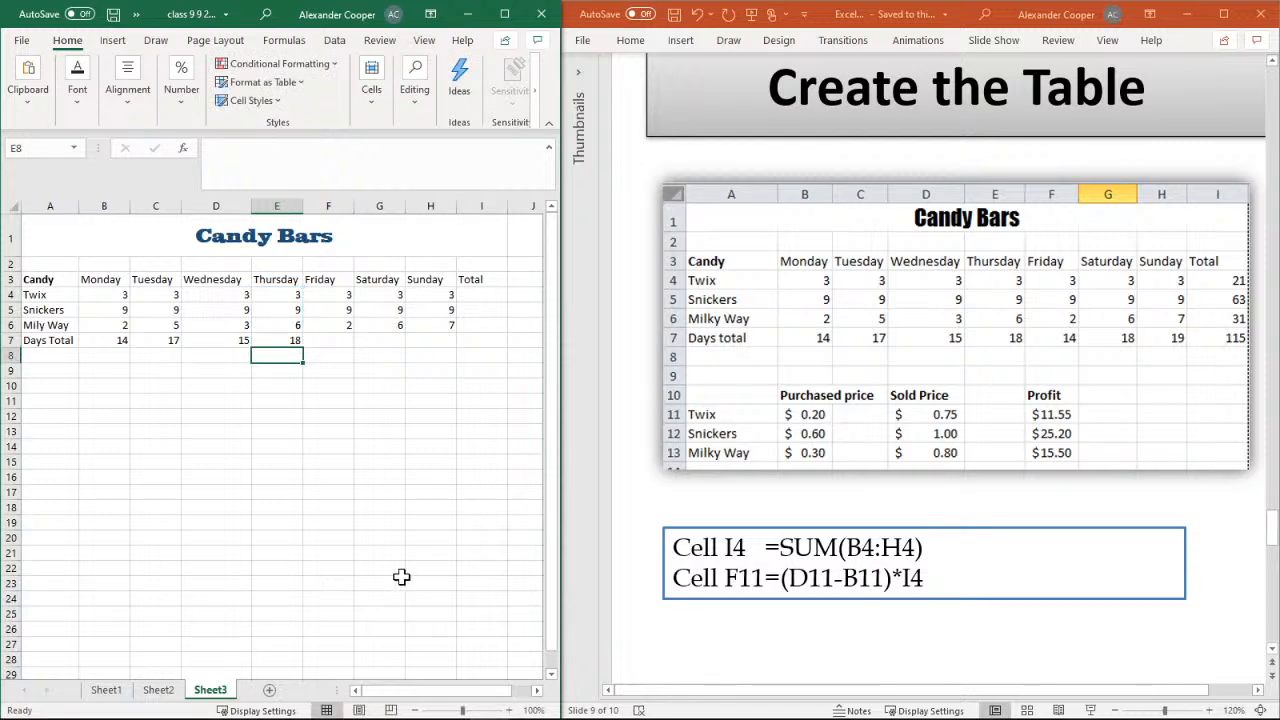
click(338, 342)
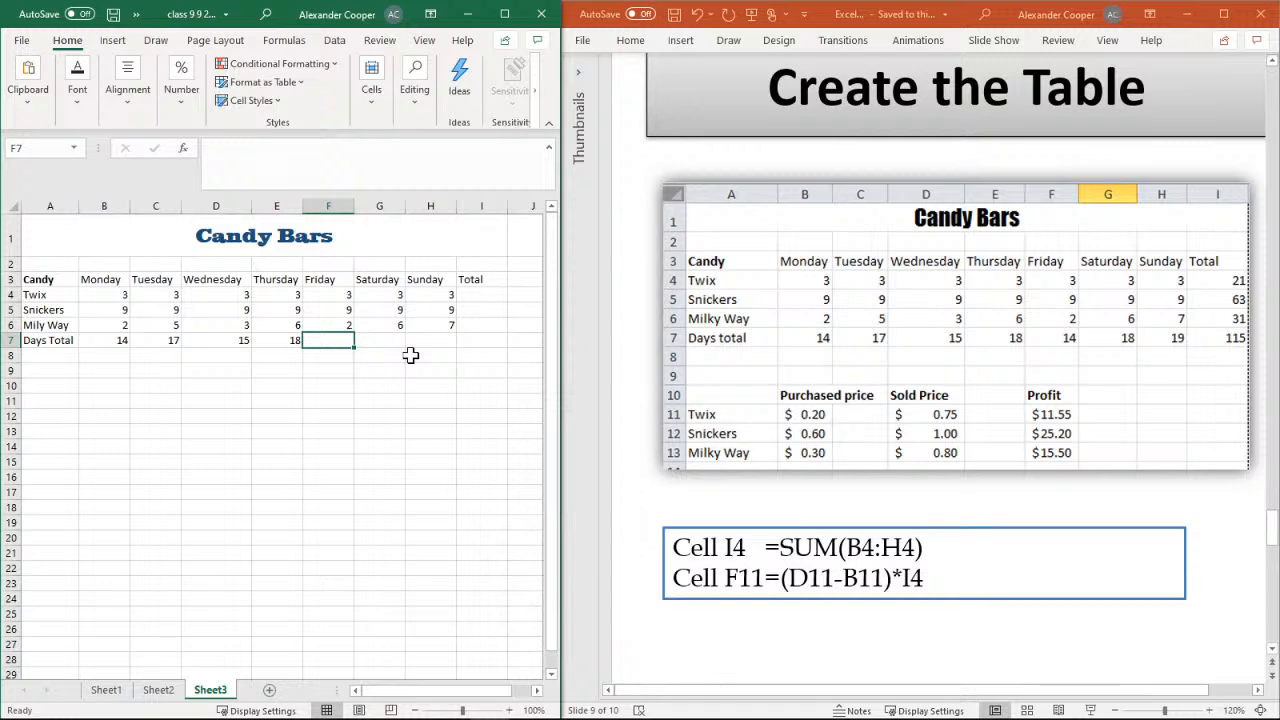
click(414, 90)
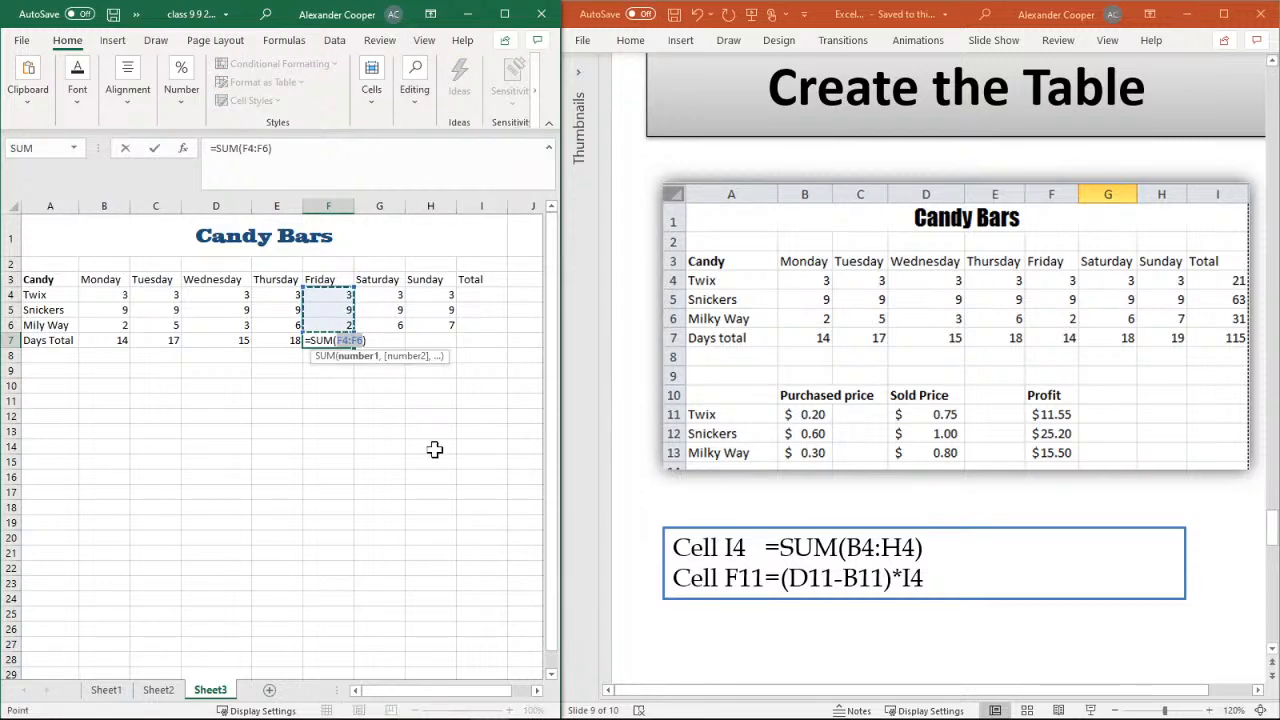
key(Return)
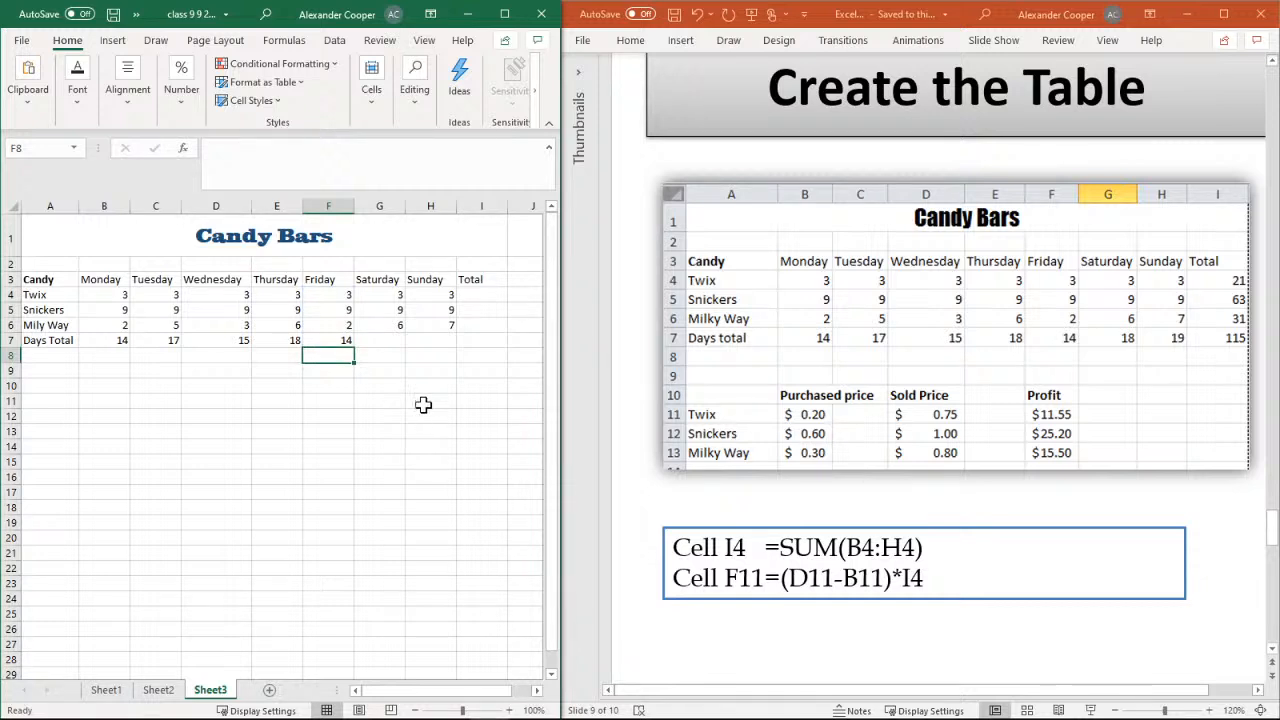
Total the Saturday and Sunday amounts in cells G7 and H7 with AutoSum over G4:G6 and H4:H6
click(383, 346)
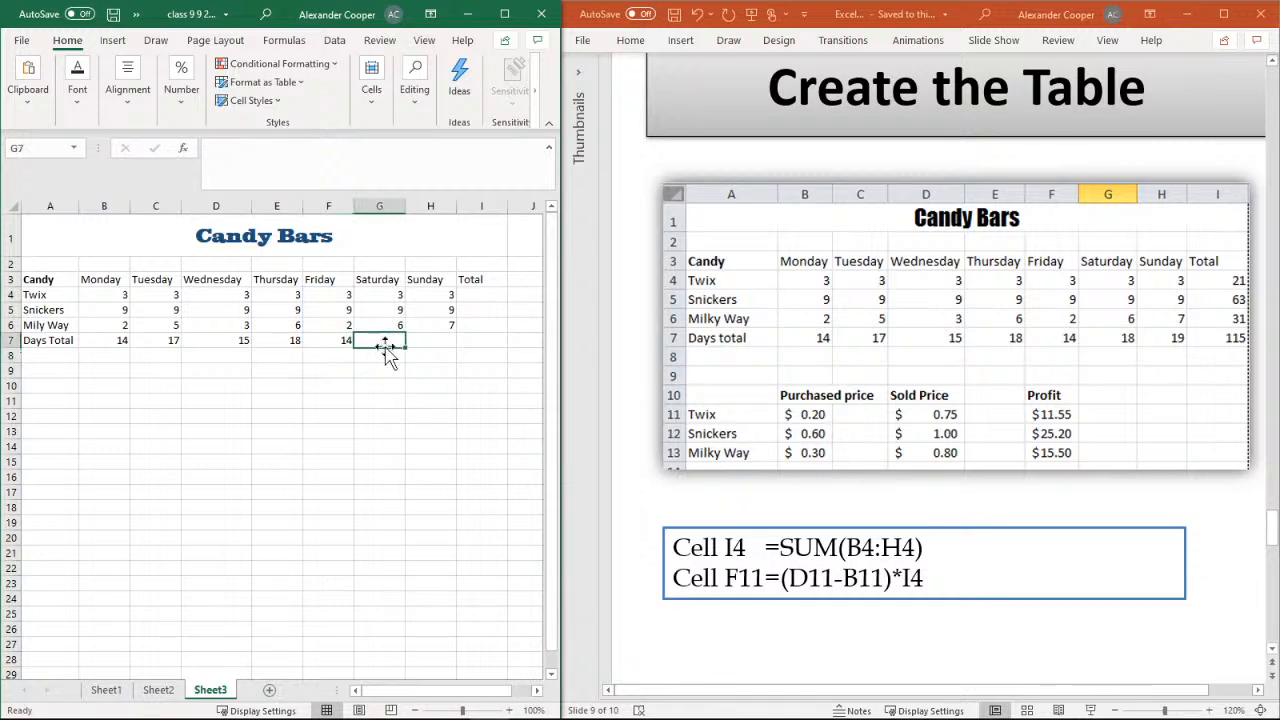
click(416, 95)
click(434, 143)
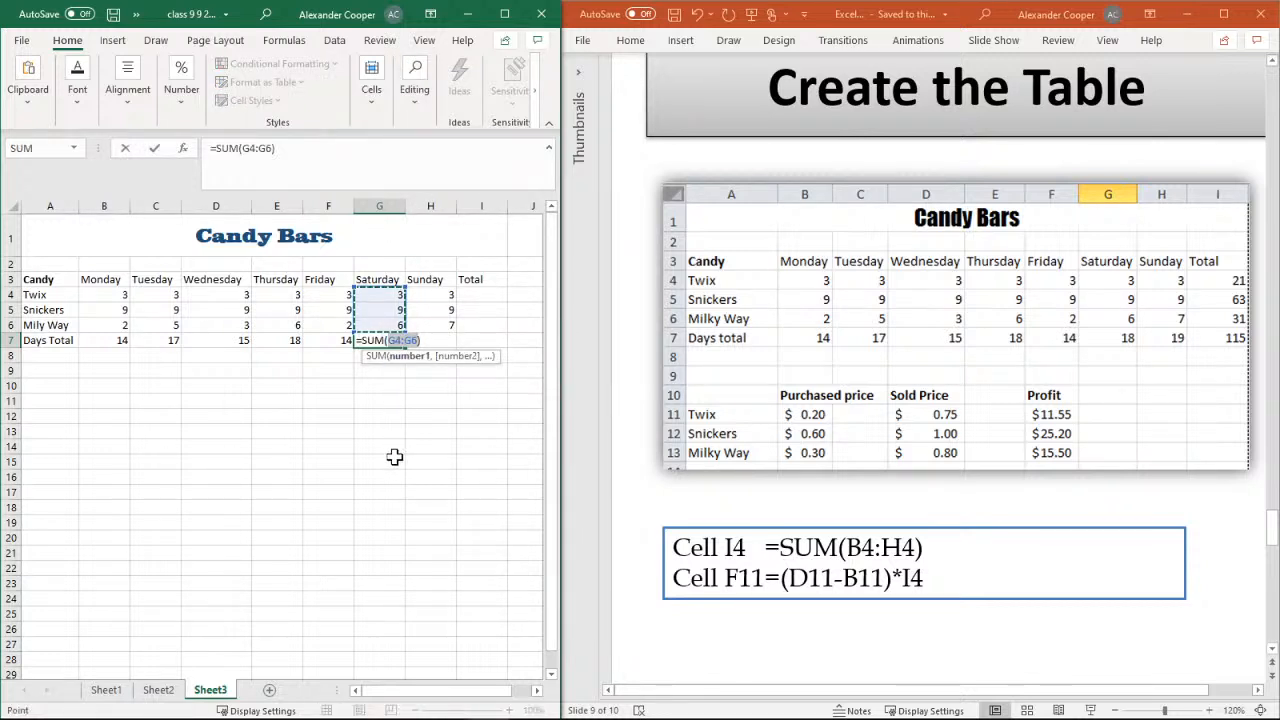
key(Return)
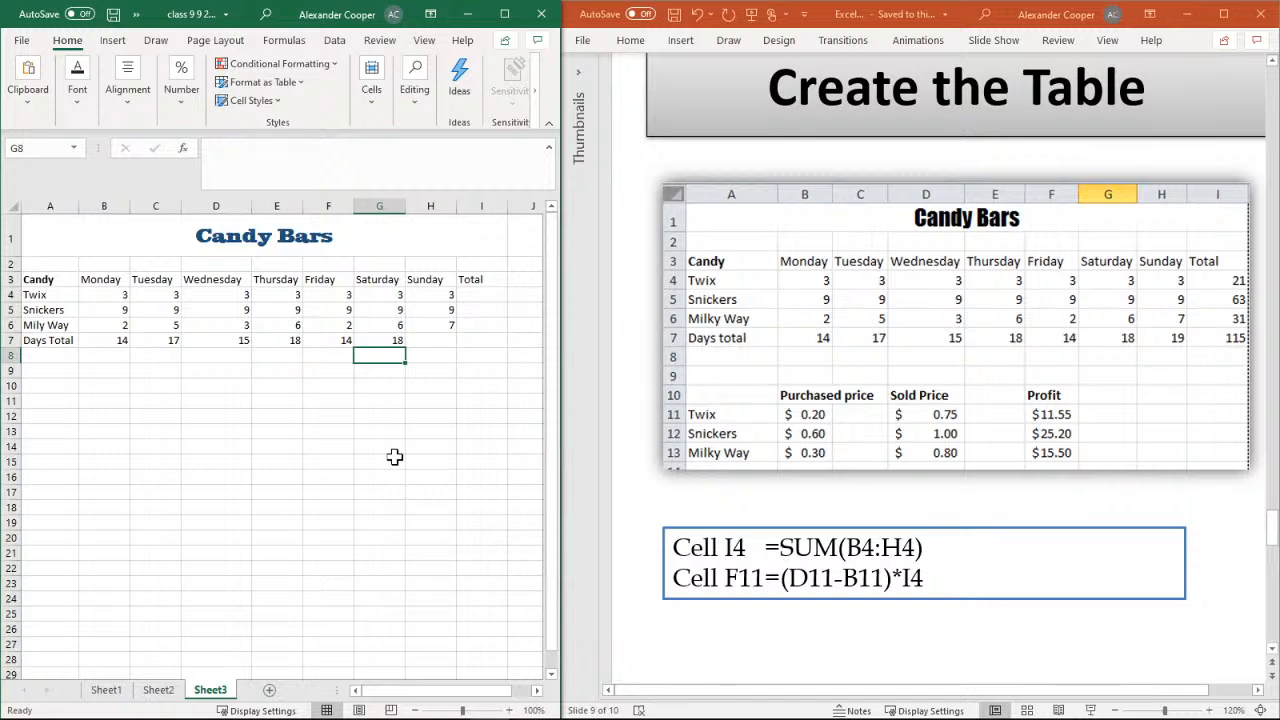
click(440, 341)
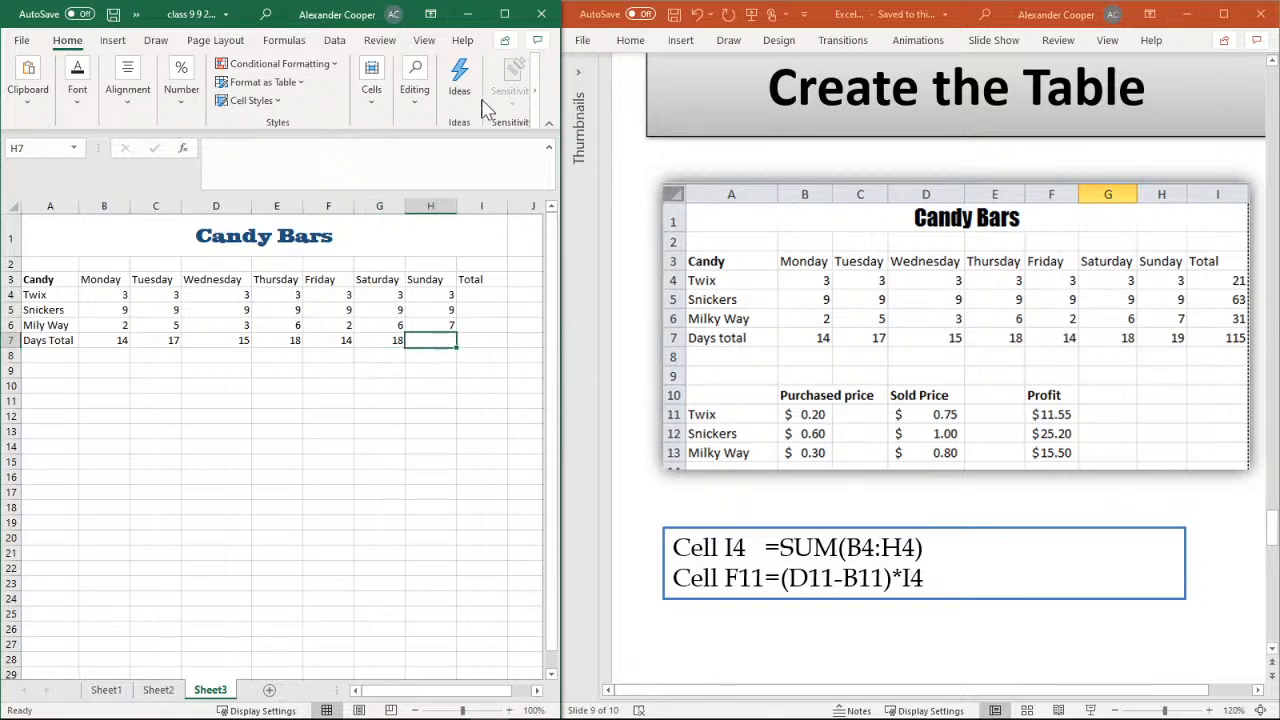
click(415, 90)
click(424, 139)
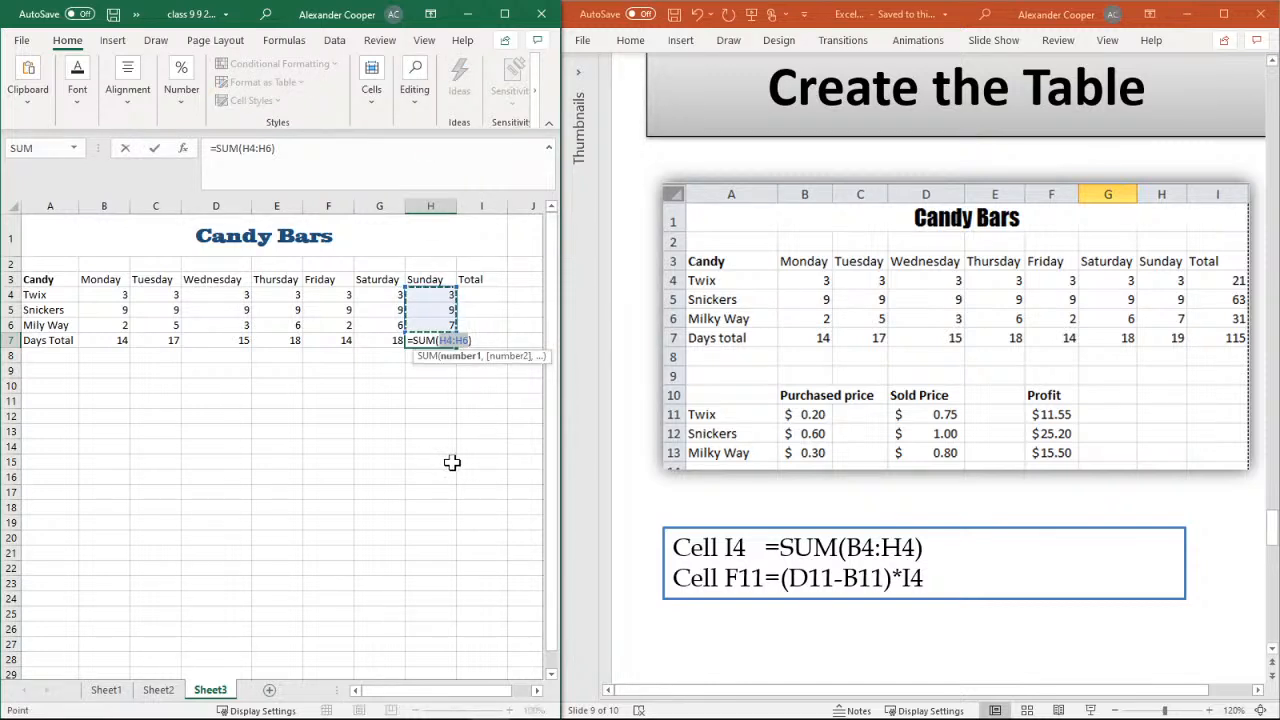
key(Return)
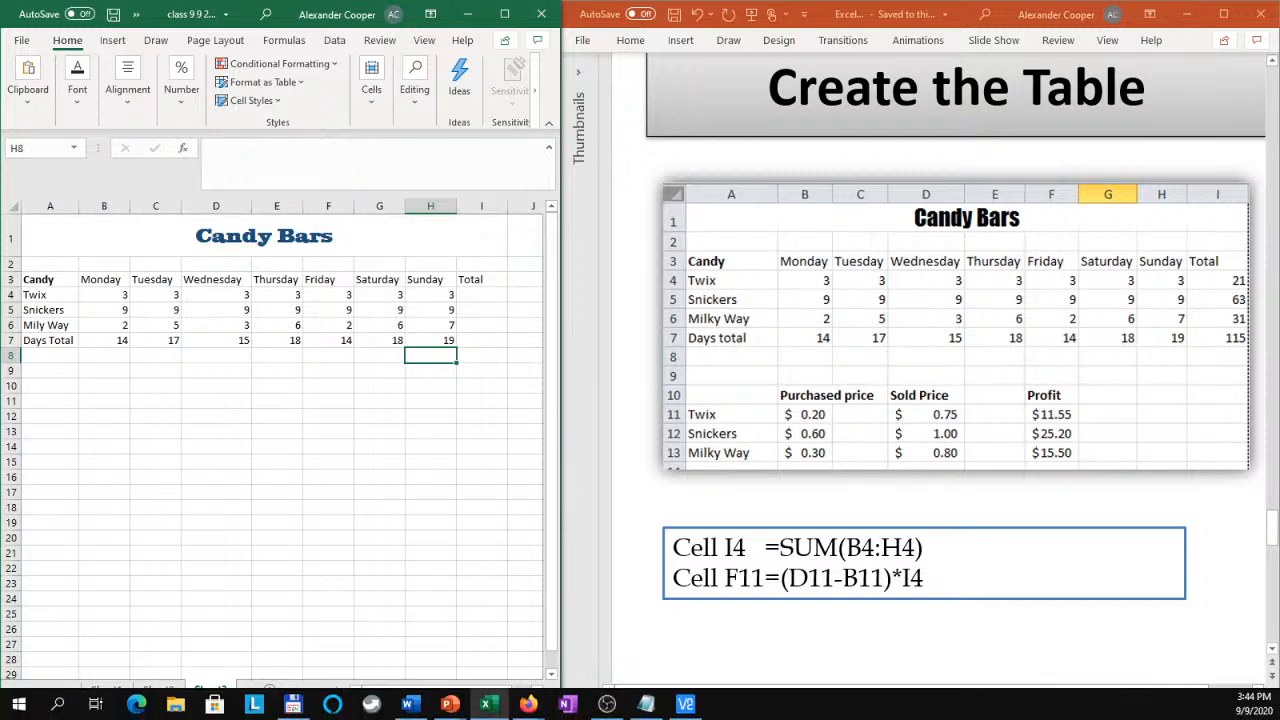
Total the Twix and Snickers rows in cells I4 and I5 with AutoSum over B4:H4 and B5:H5
click(495, 293)
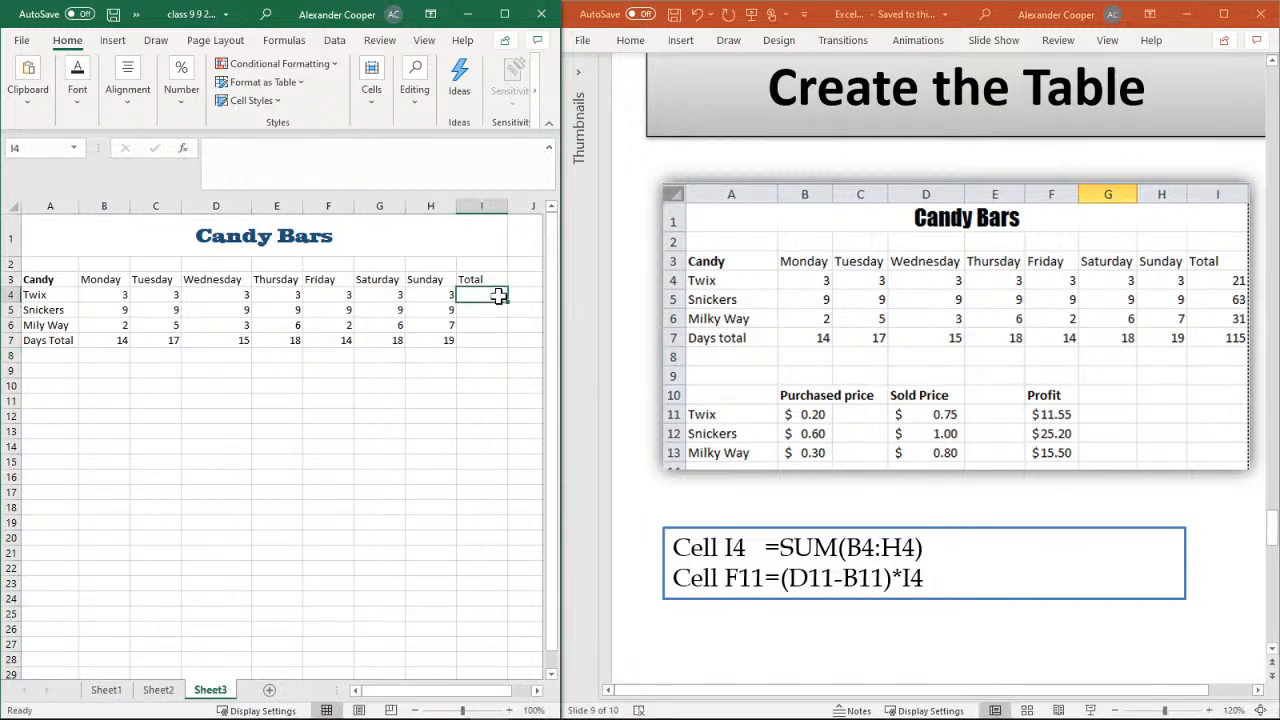
click(414, 82)
click(436, 141)
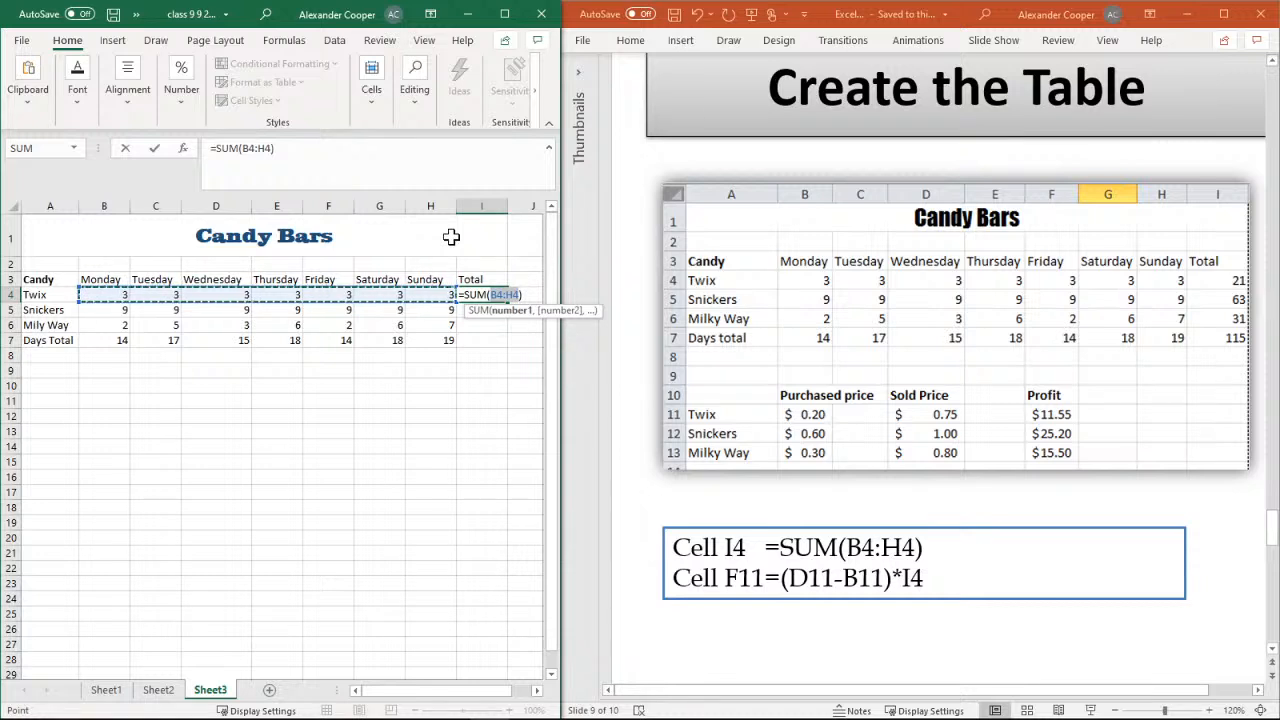
key(Return)
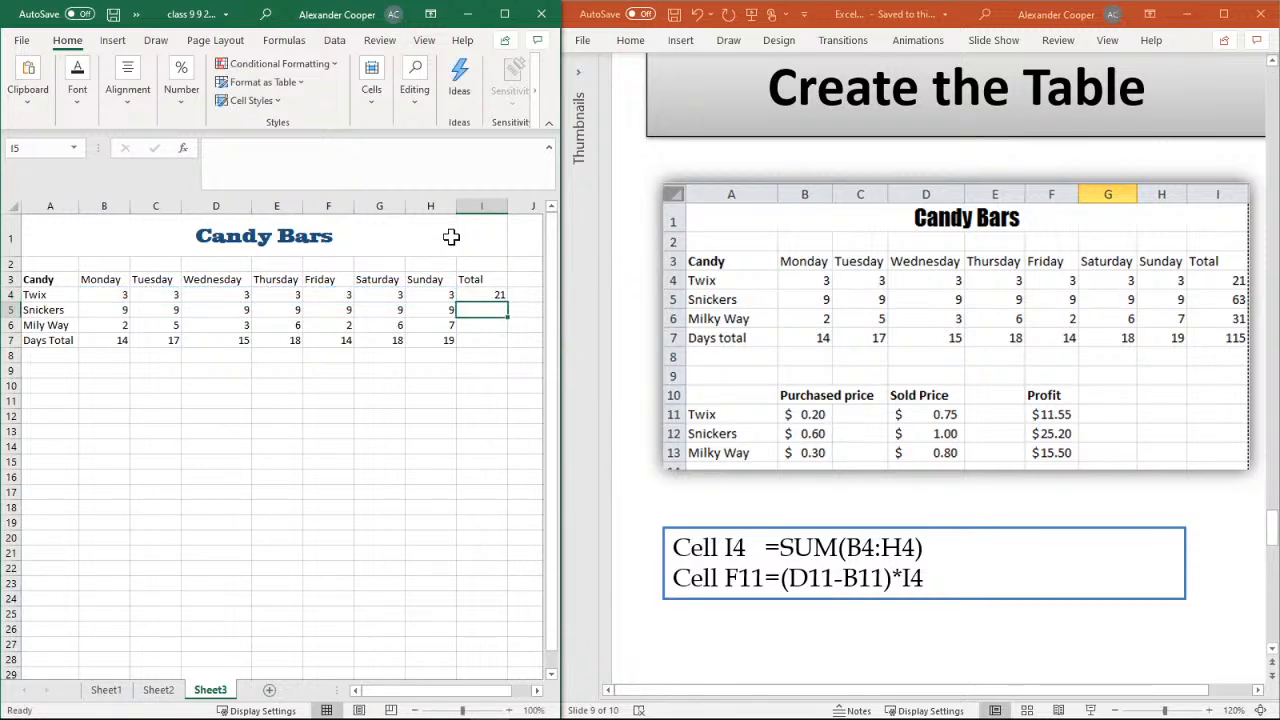
click(415, 89)
click(424, 143)
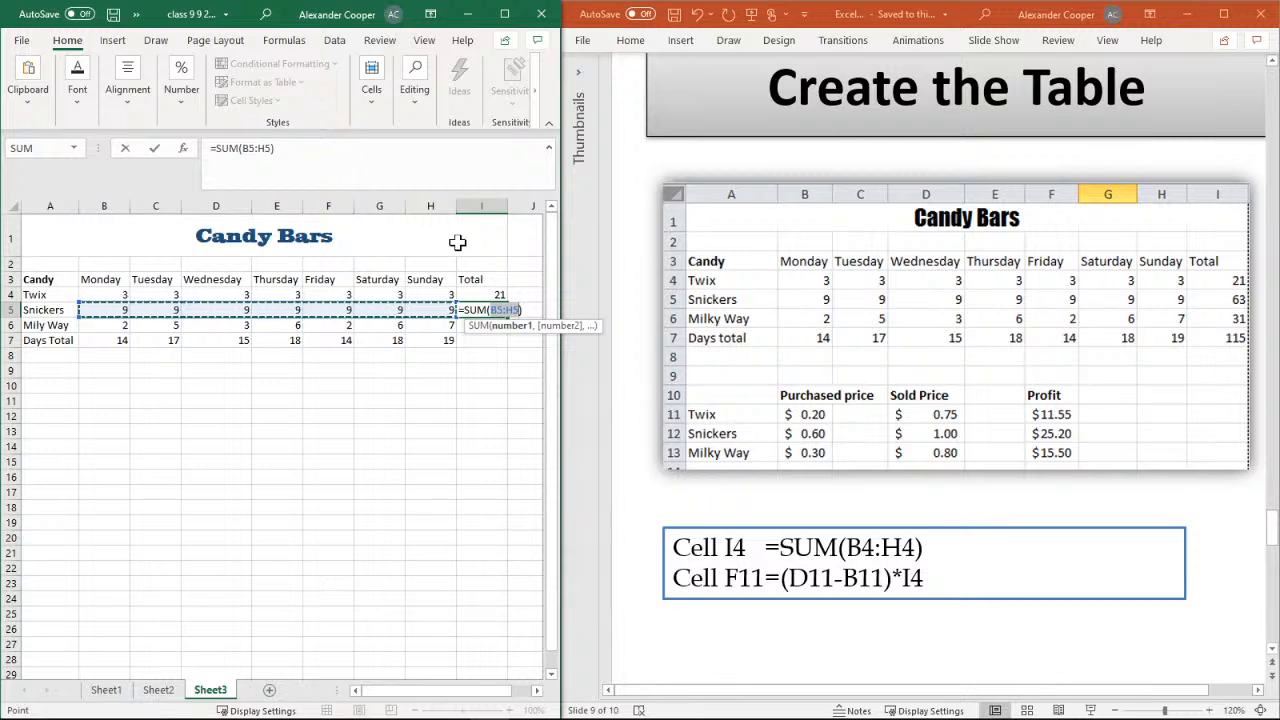
key(Return)
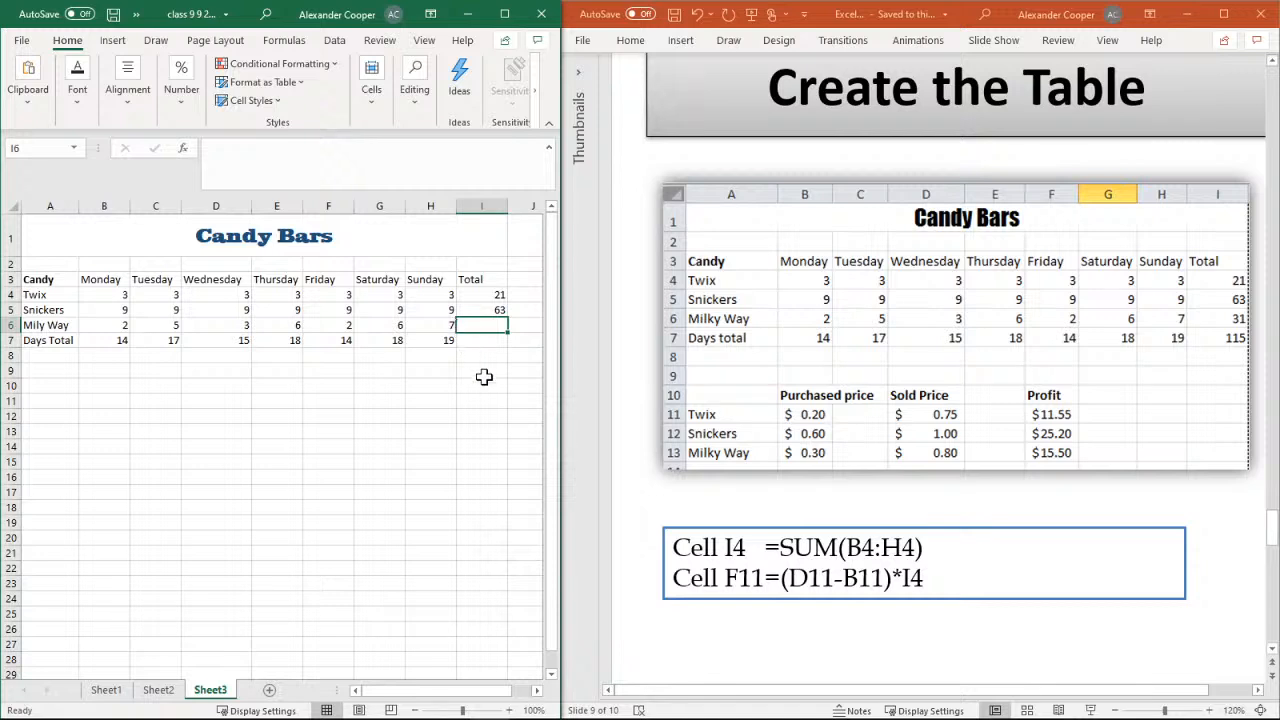
click(414, 85)
click(436, 139)
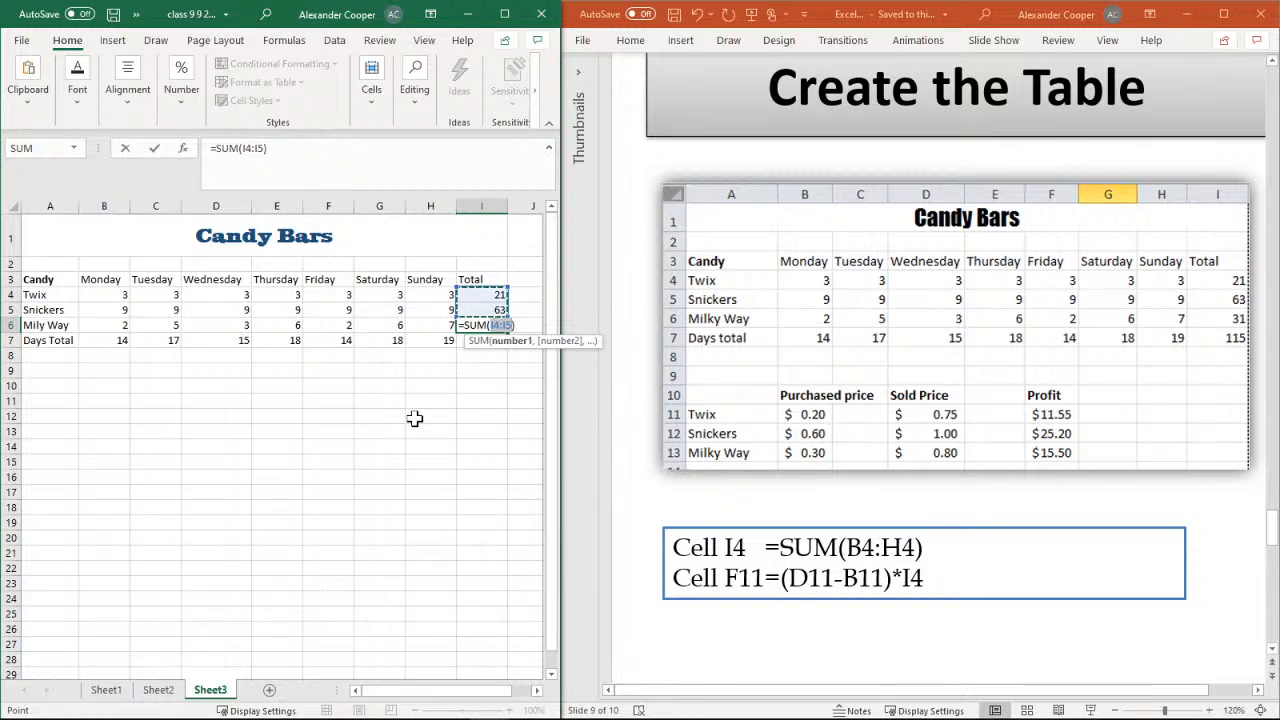
key(Escape)
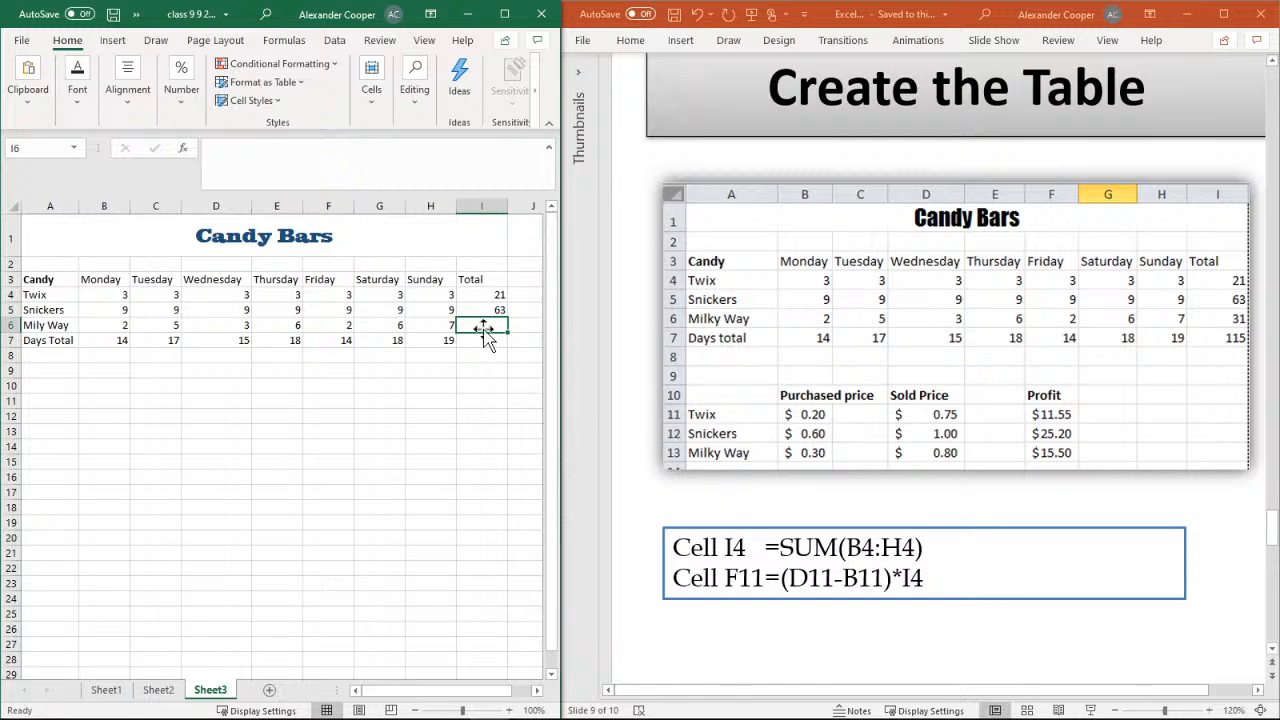
Total the Milky Way row in cell I6 with AutoSum over B6:H6
click(118, 325)
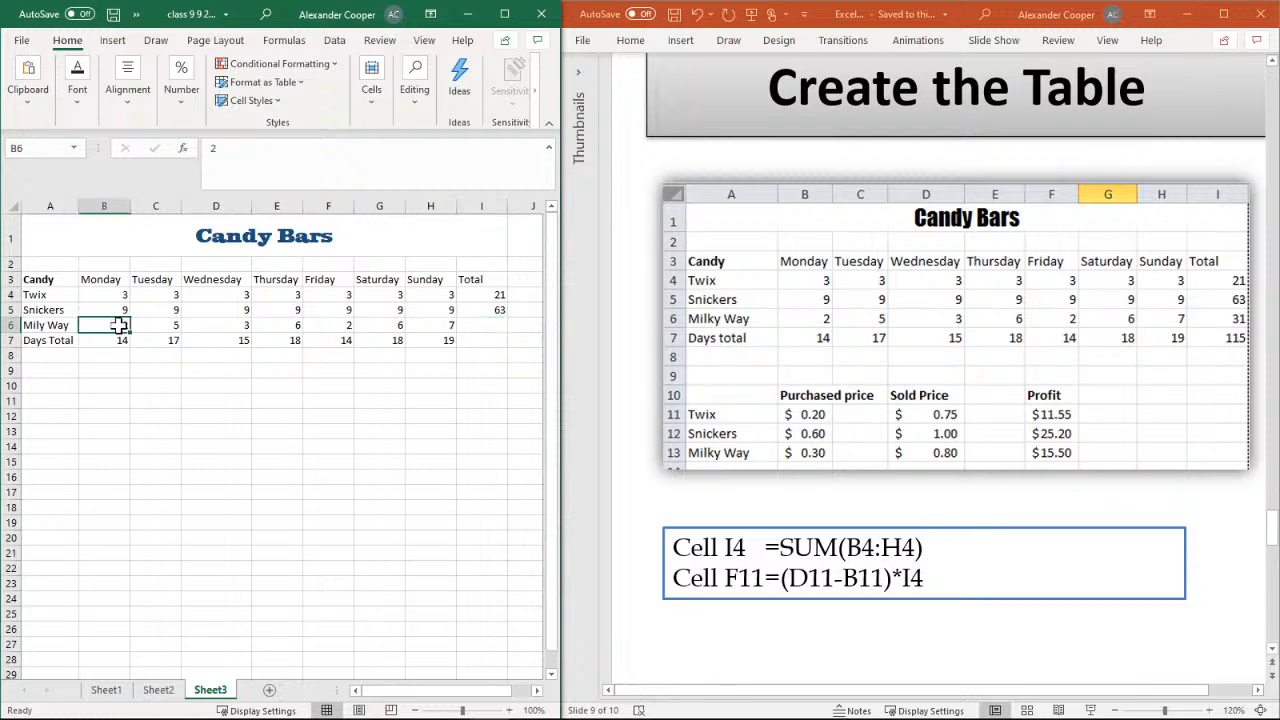
drag(118, 325, 490, 323)
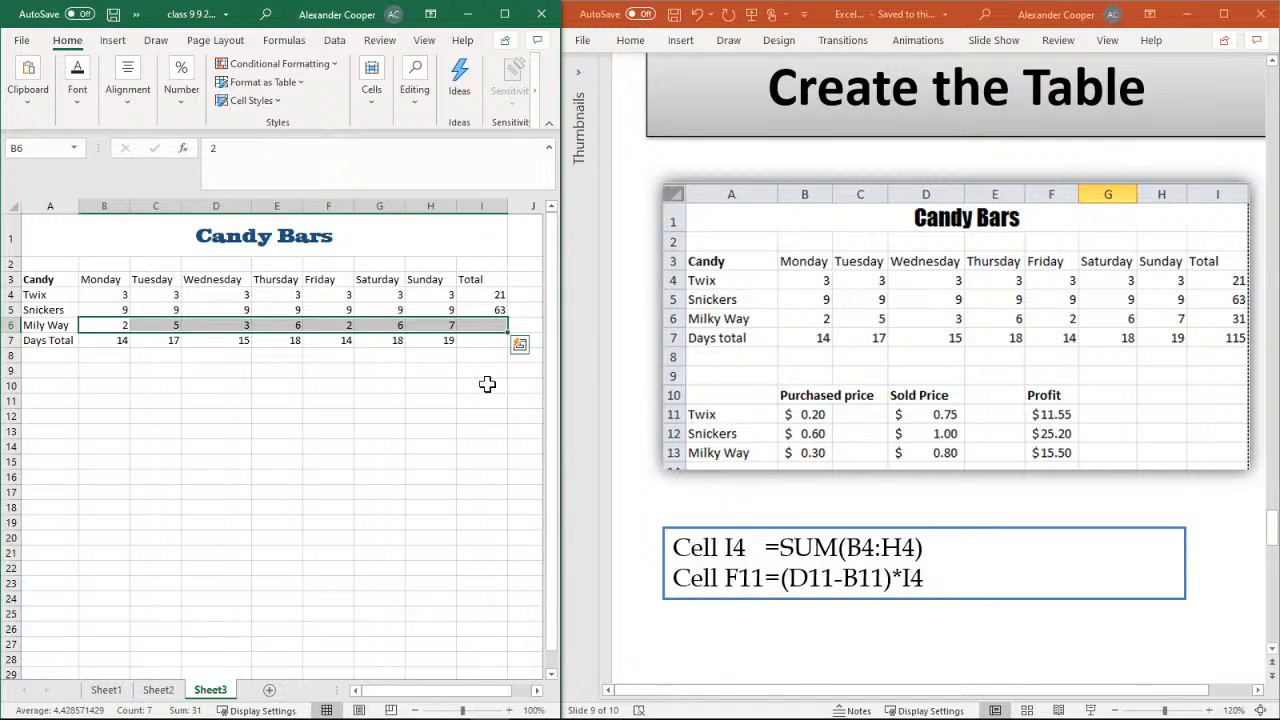
key(alt+equal)
click(415, 82)
click(430, 139)
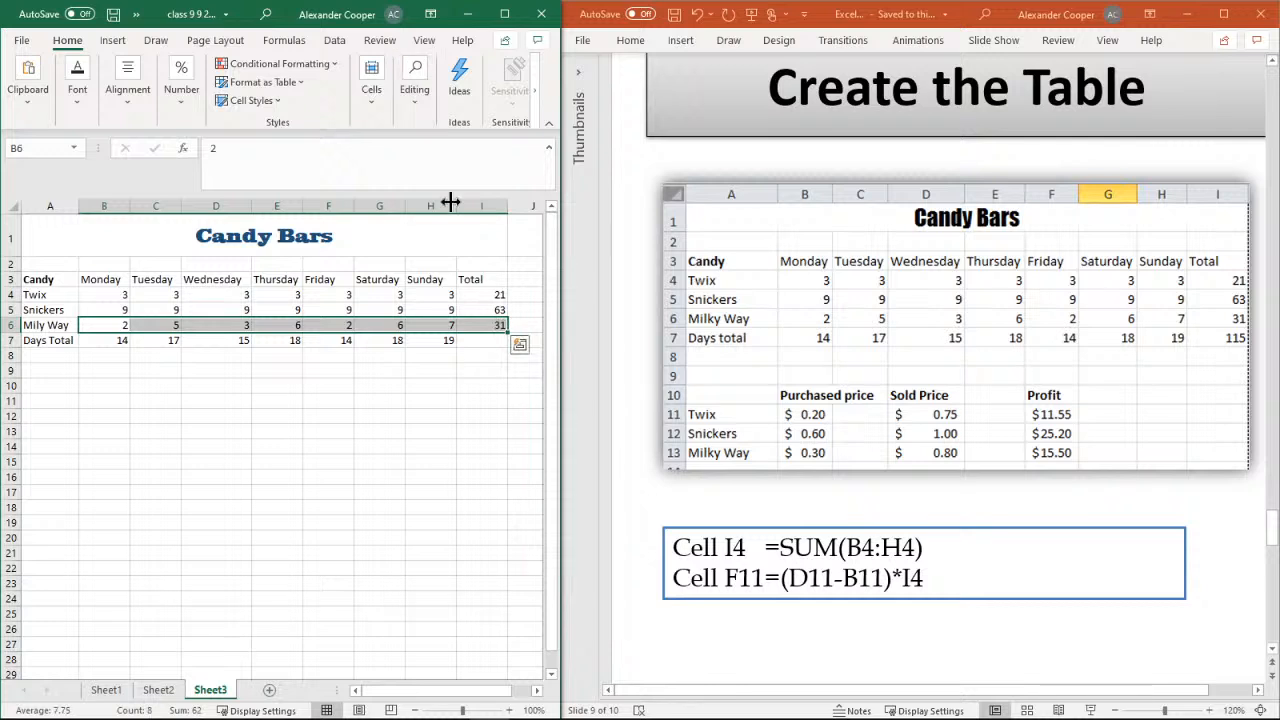
Total the row totals in cell I7 with AutoSum over I4:I6
click(488, 341)
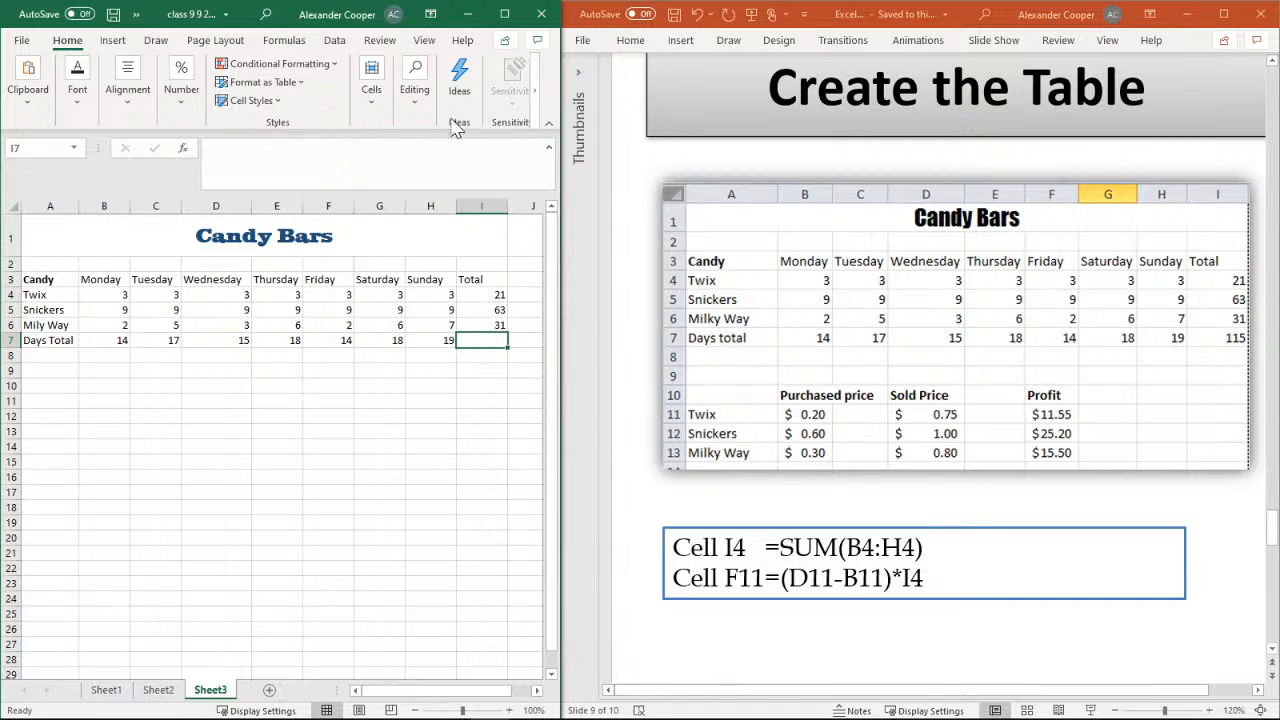
click(414, 85)
click(435, 138)
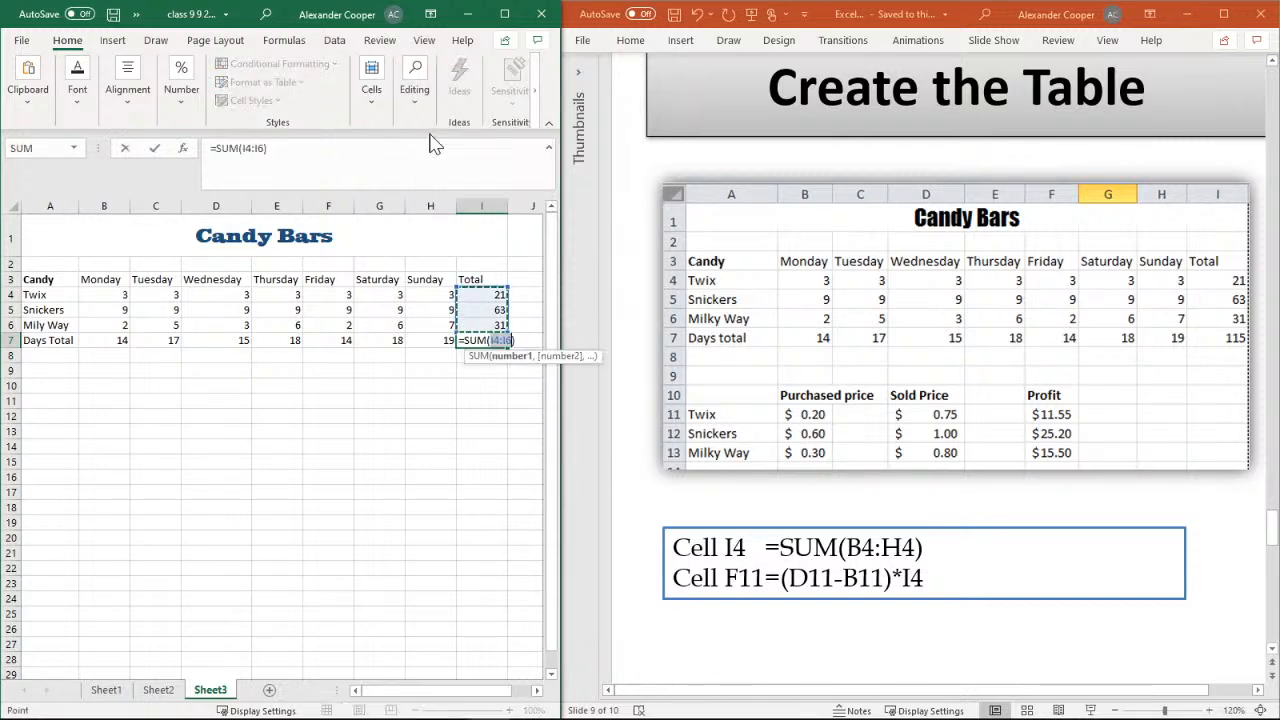
key(Return)
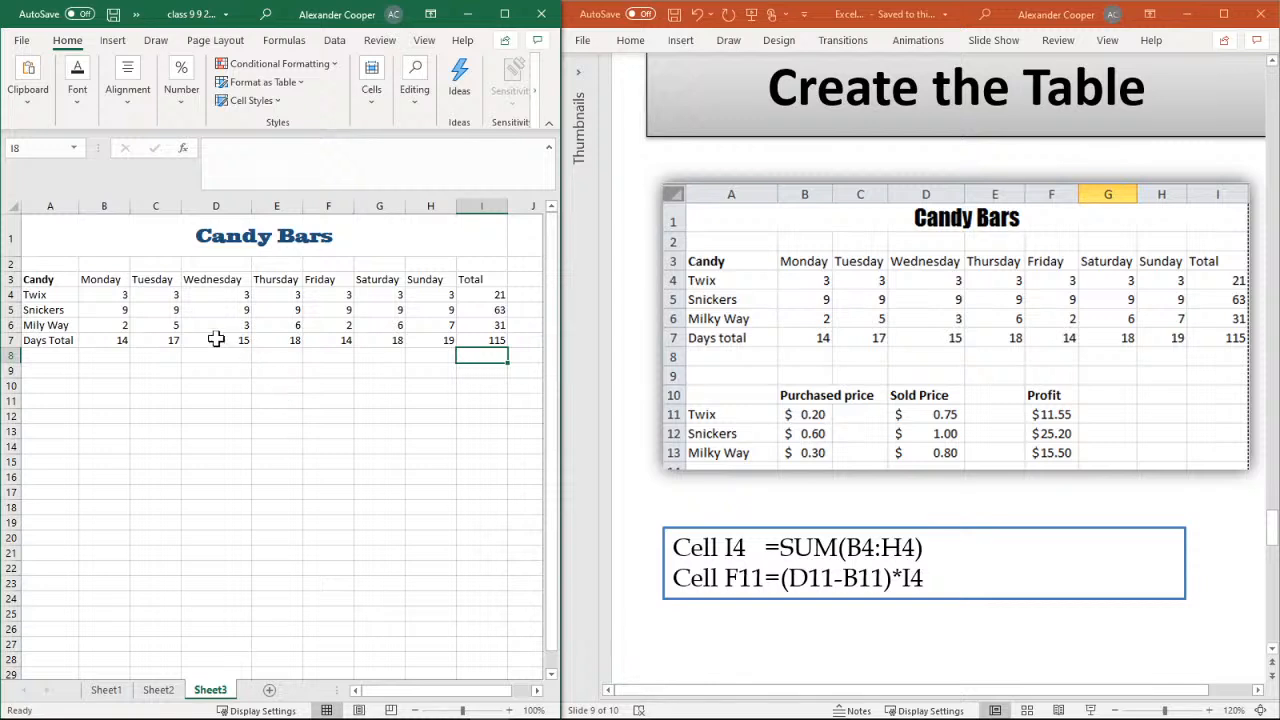
Change the Monday amount for Twix in cell B4 to 5 to test the total formulas
click(114, 295)
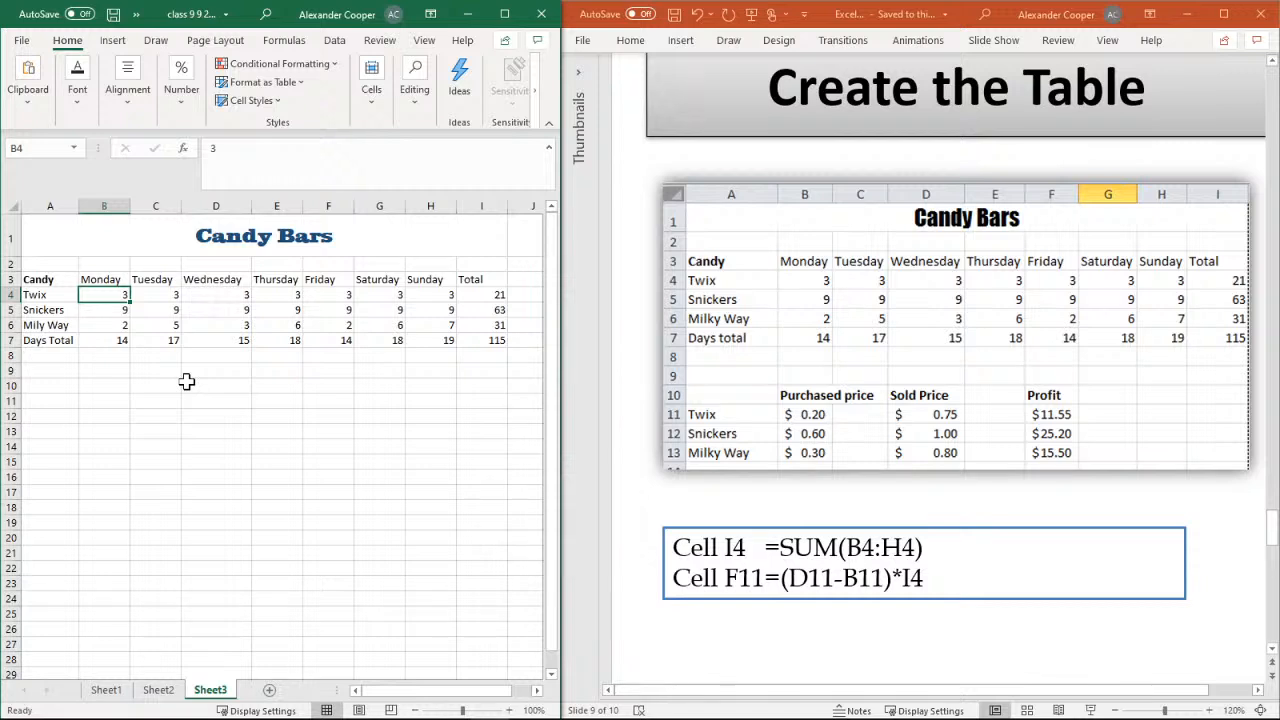
text(5)
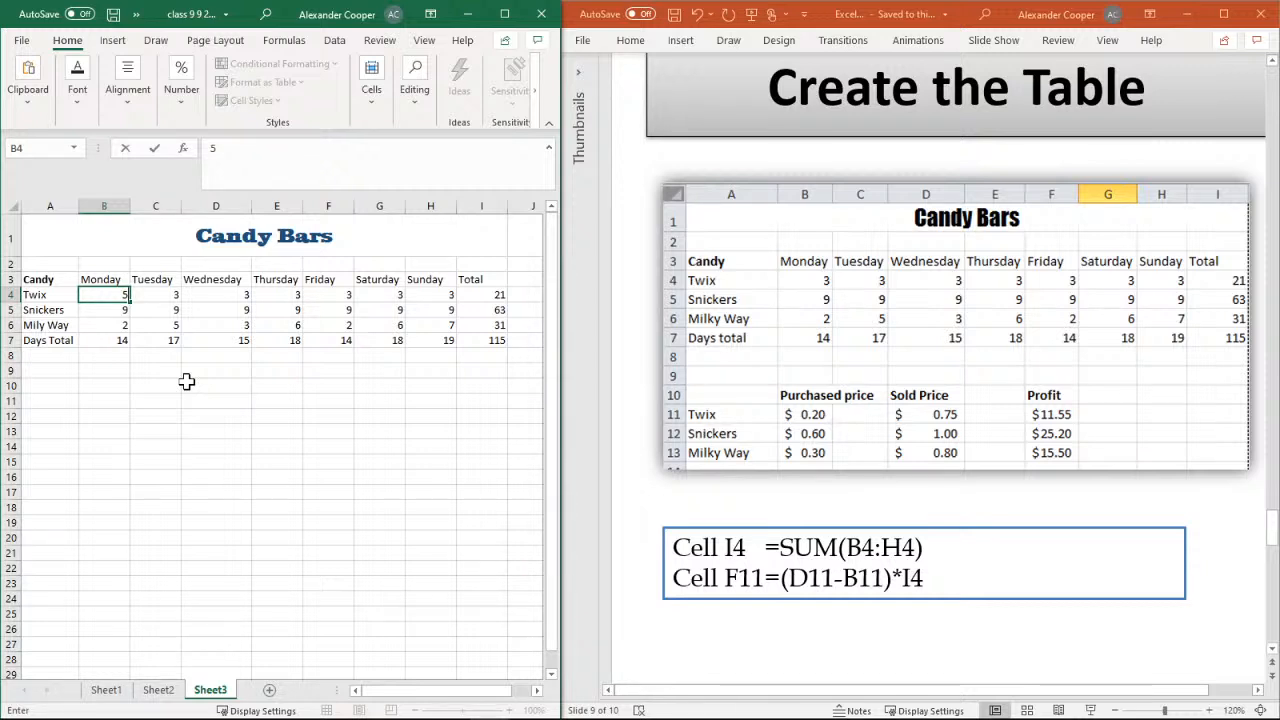
key(Return)
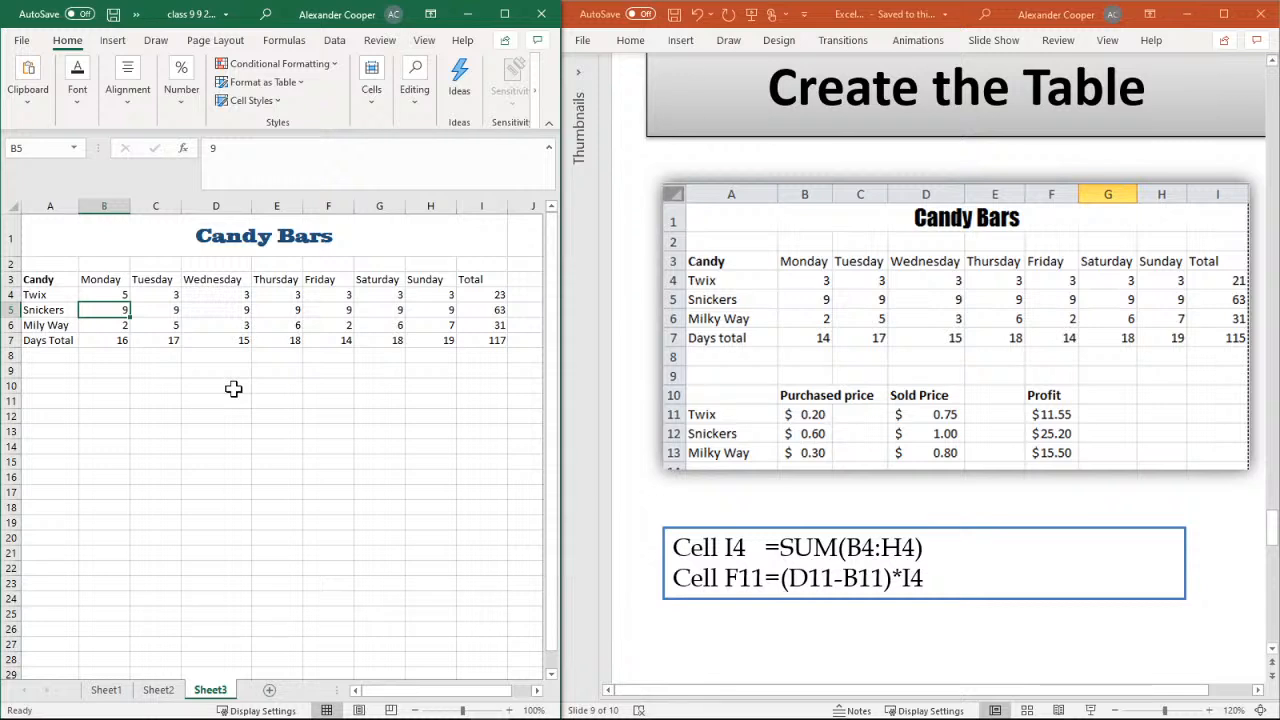
Set the Monday amount for Twix in cell B4 back to 3
click(116, 293)
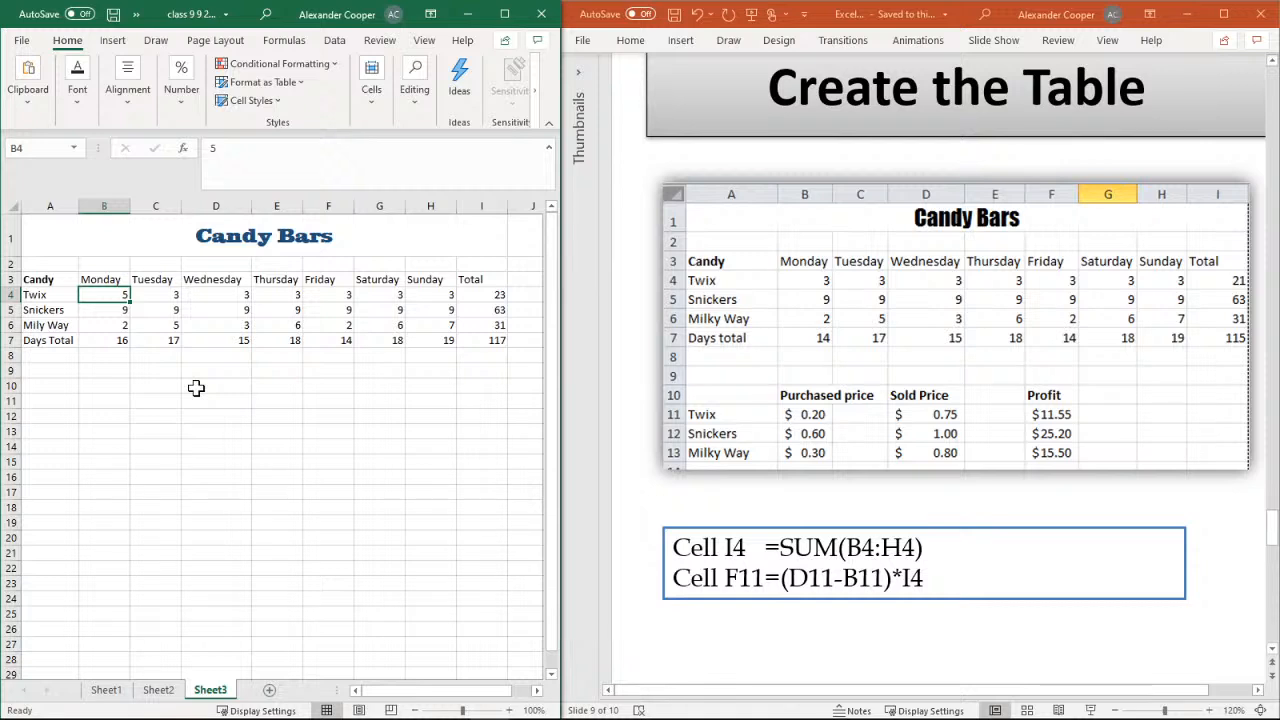
text(3)
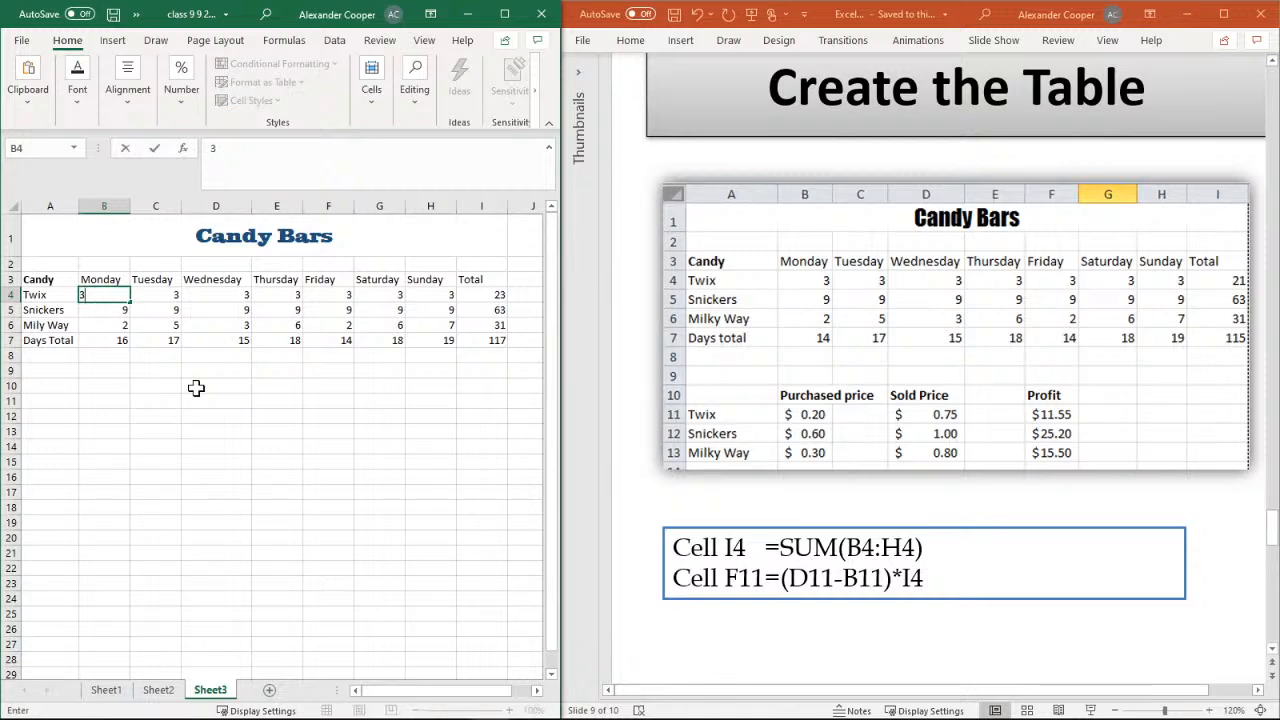
key(Return)
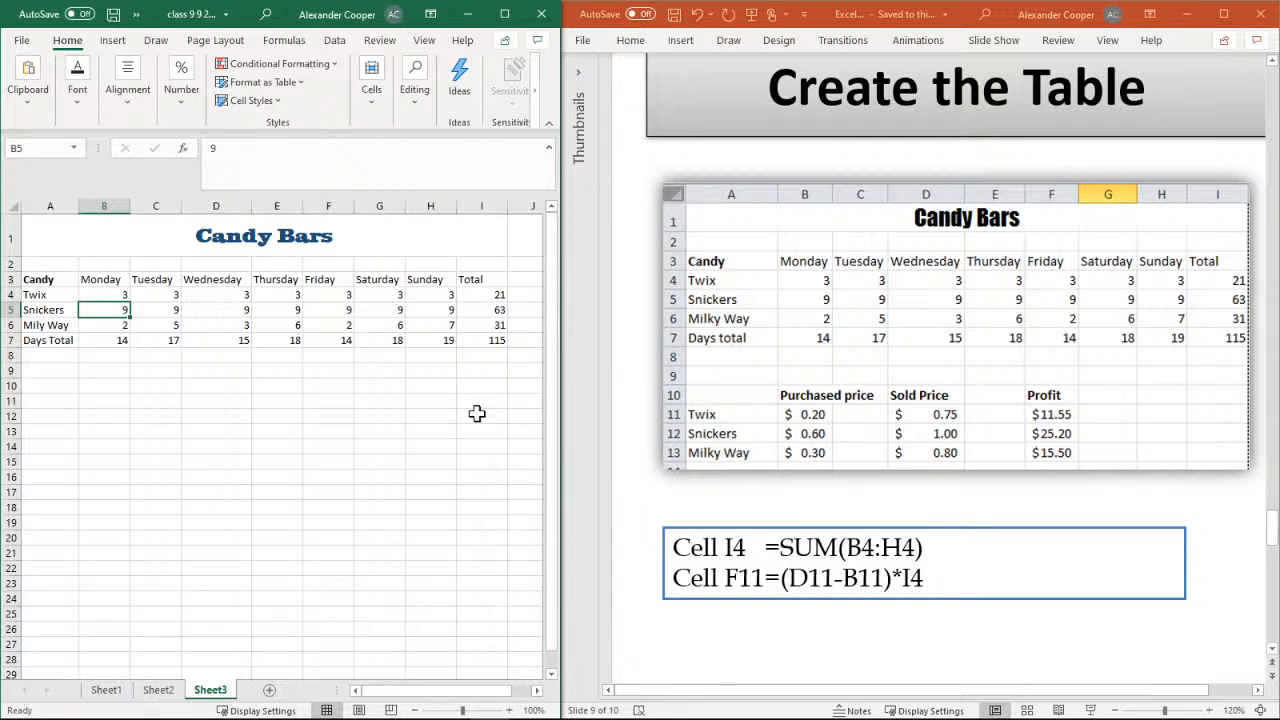
Enter the heading "Purchased Price" in cell B10 and make it bold
click(56, 384)
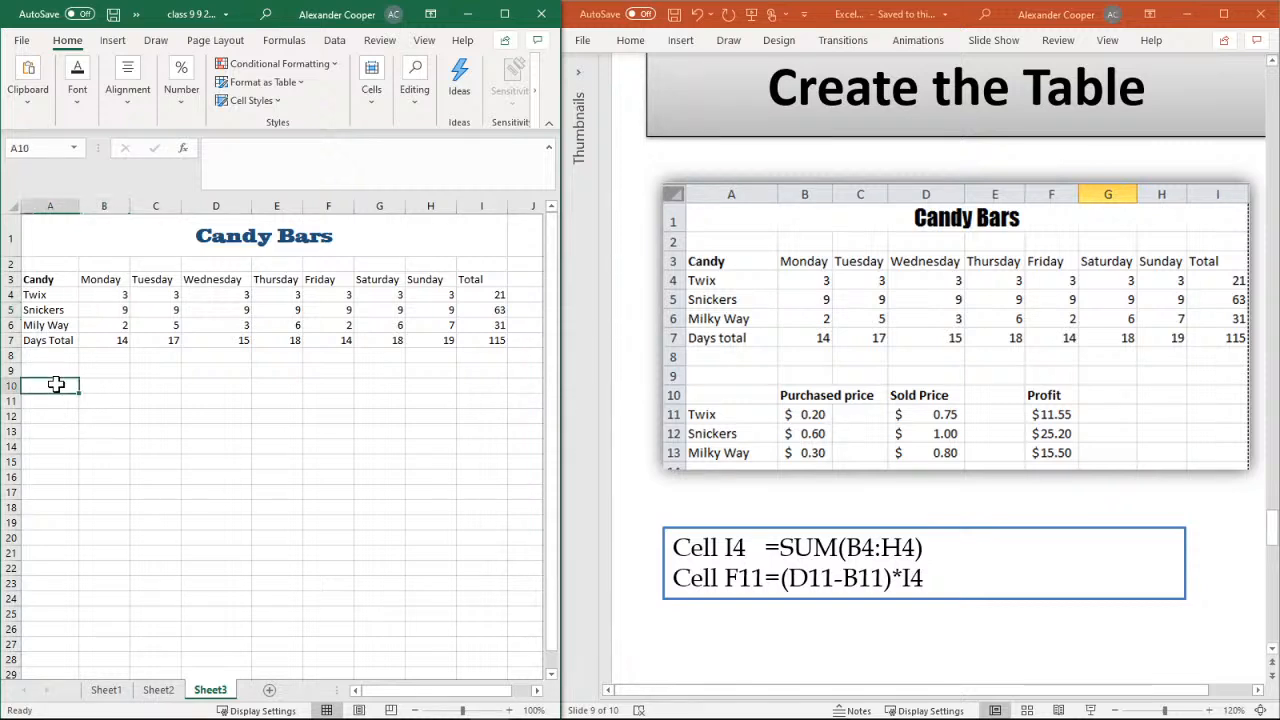
click(112, 385)
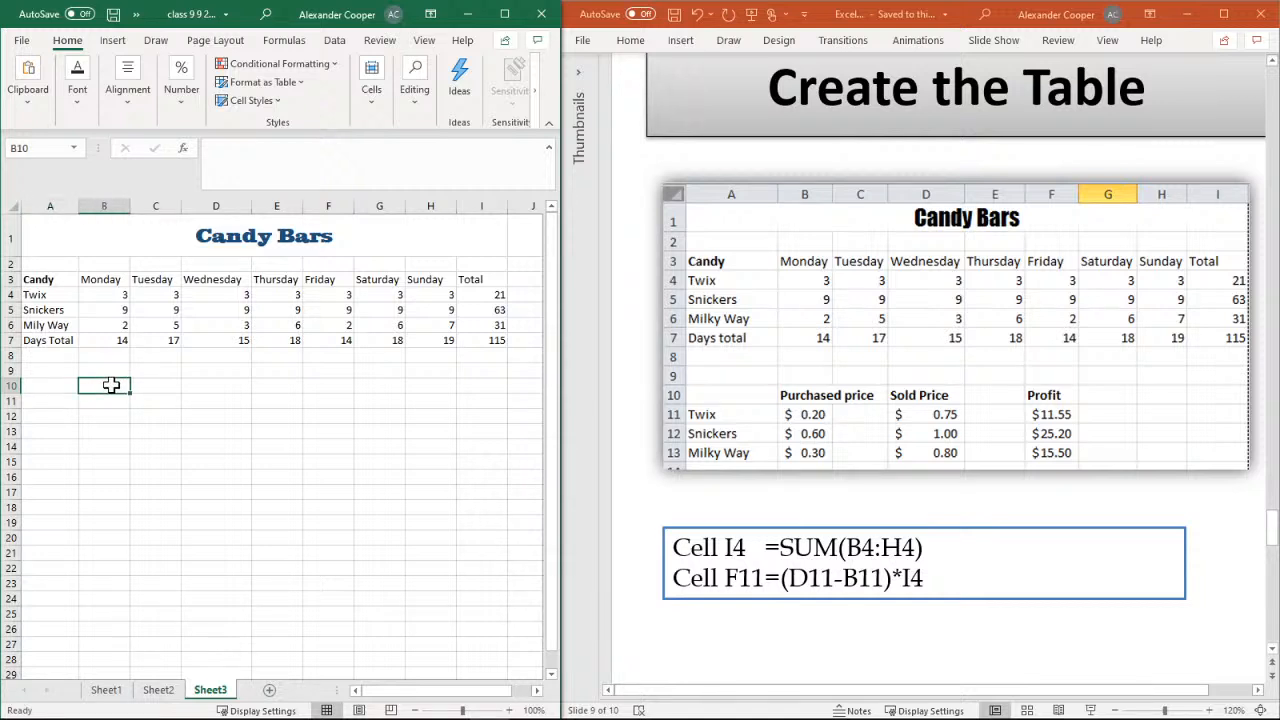
text(Pu)
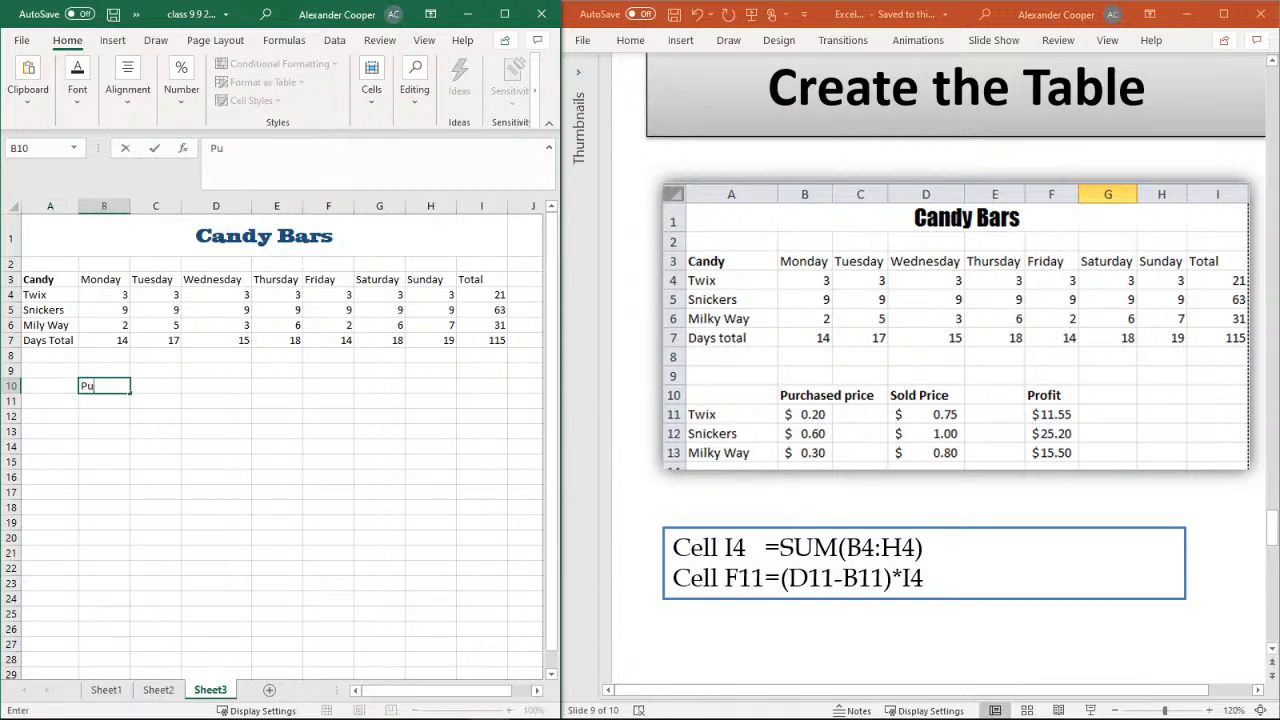
text(rchased Price)
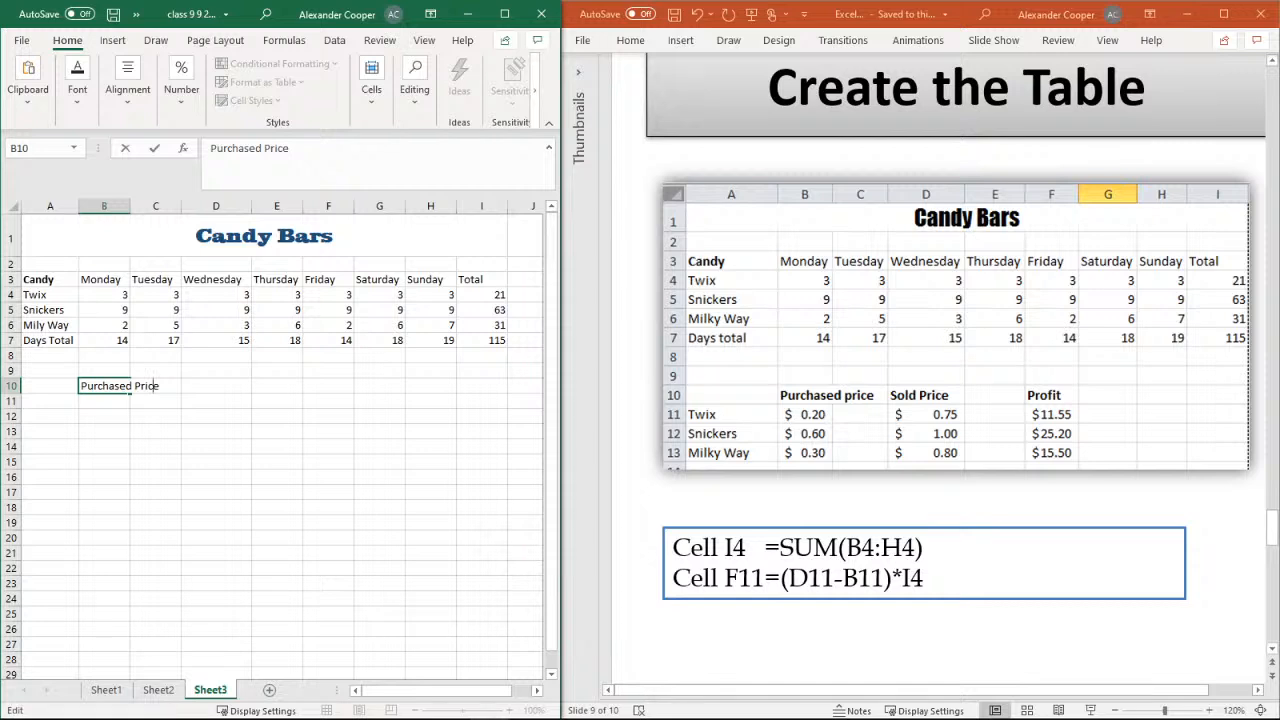
click(114, 390)
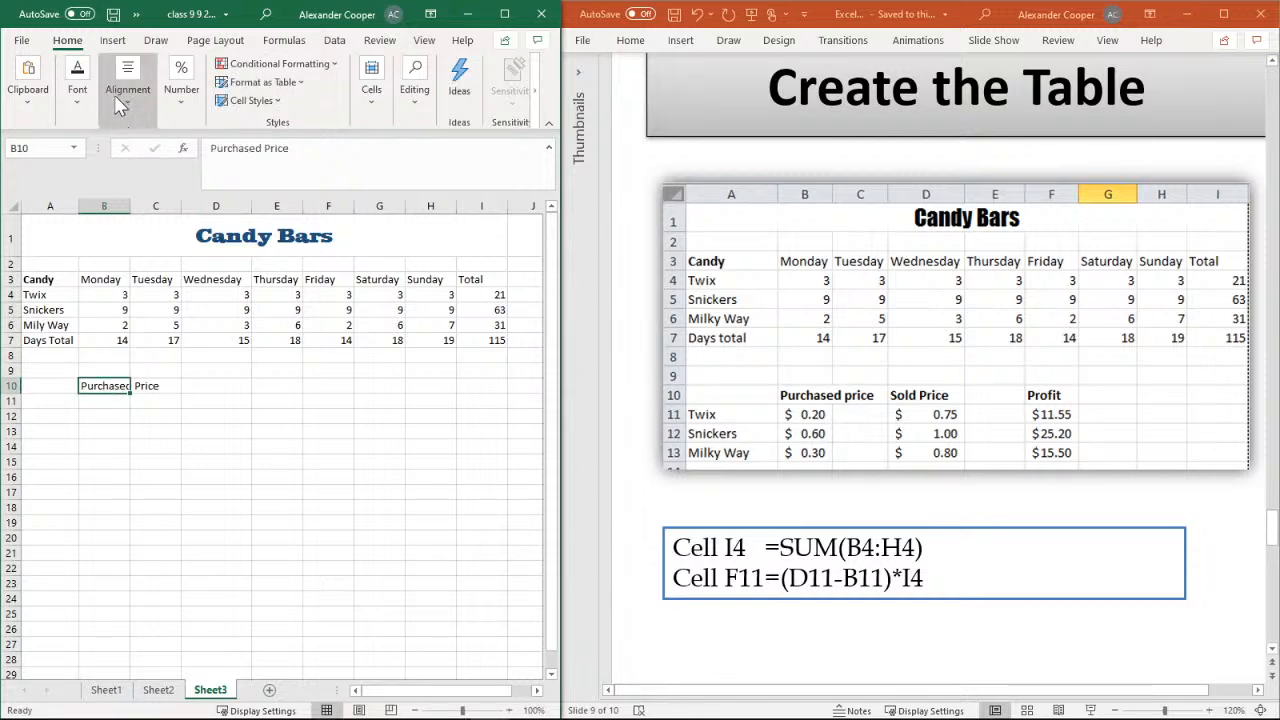
click(77, 95)
click(70, 172)
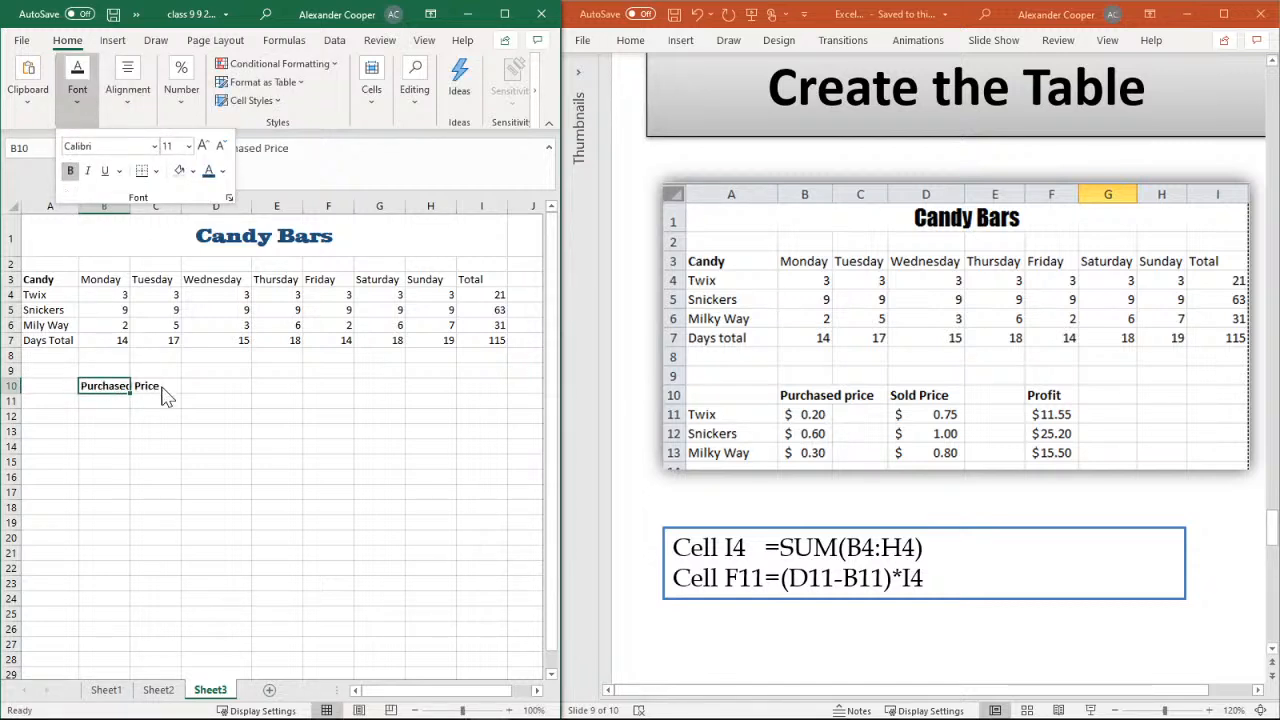
Enter the bold heading "Sold Price" in cell D10
click(200, 386)
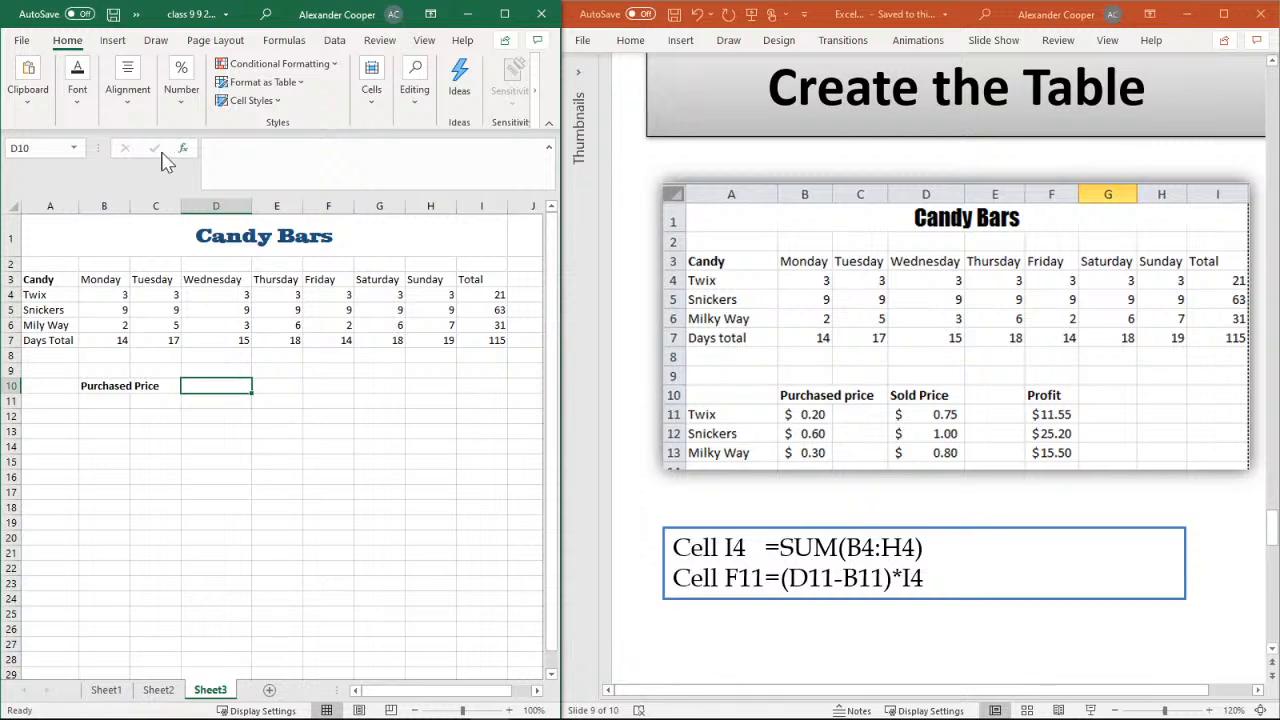
click(77, 85)
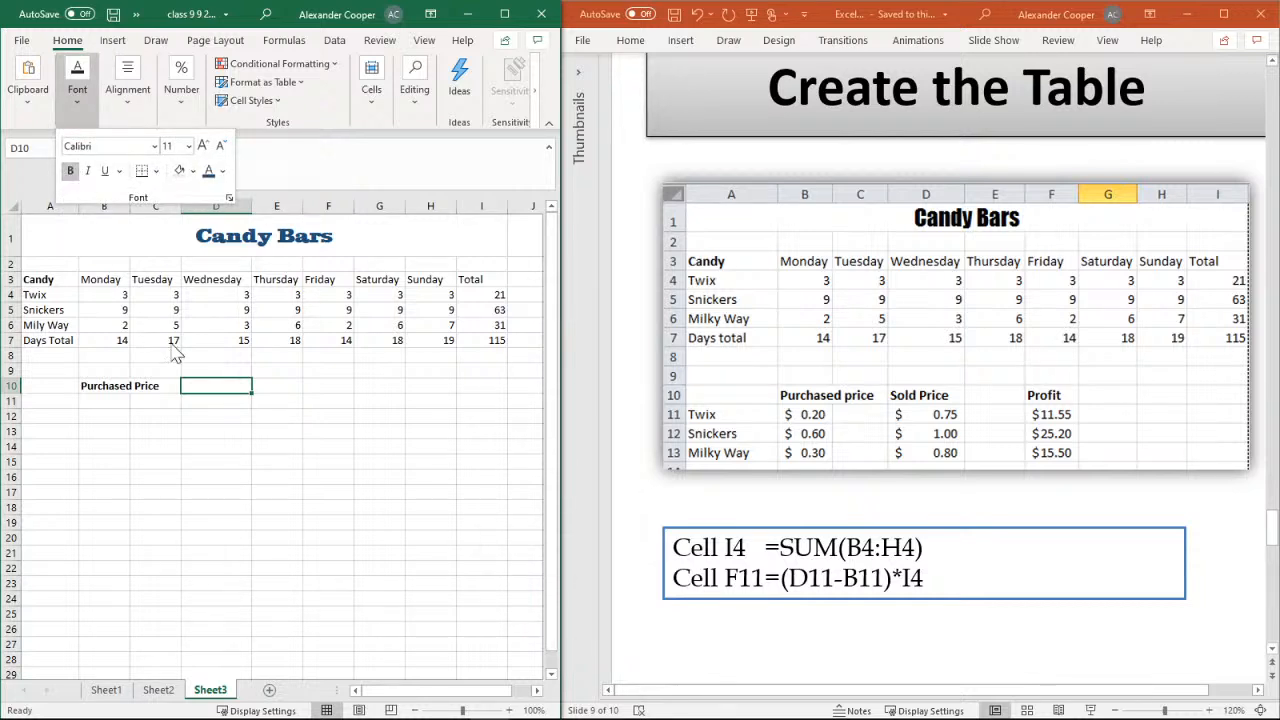
click(233, 390)
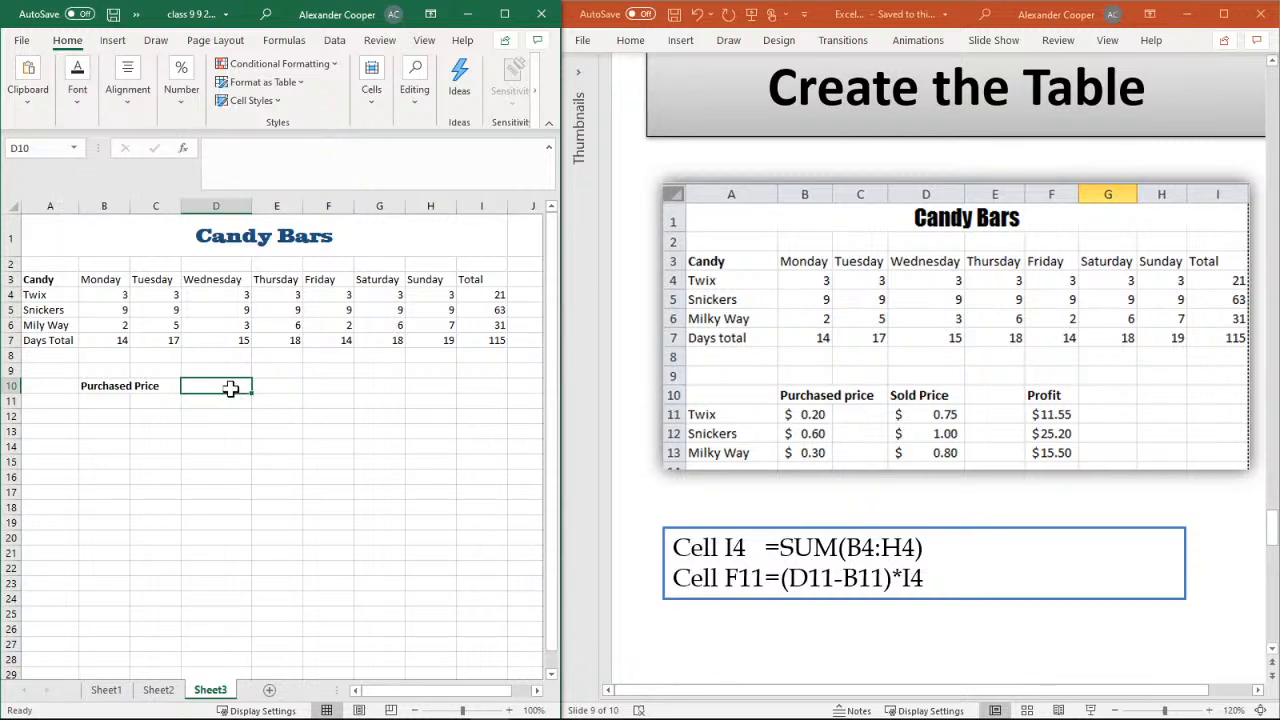
text(Sol)
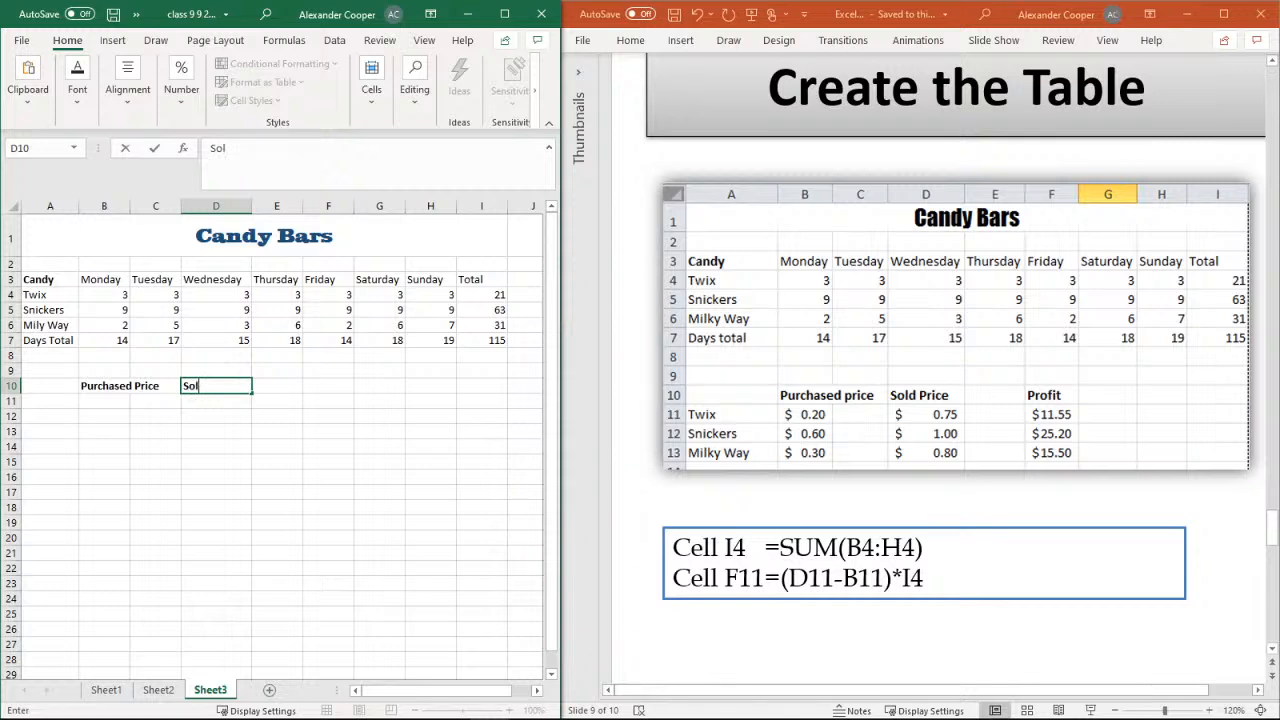
text(d Price)
Apply bold to cell F10 and enter the heading "Profit" in it
click(330, 385)
click(77, 88)
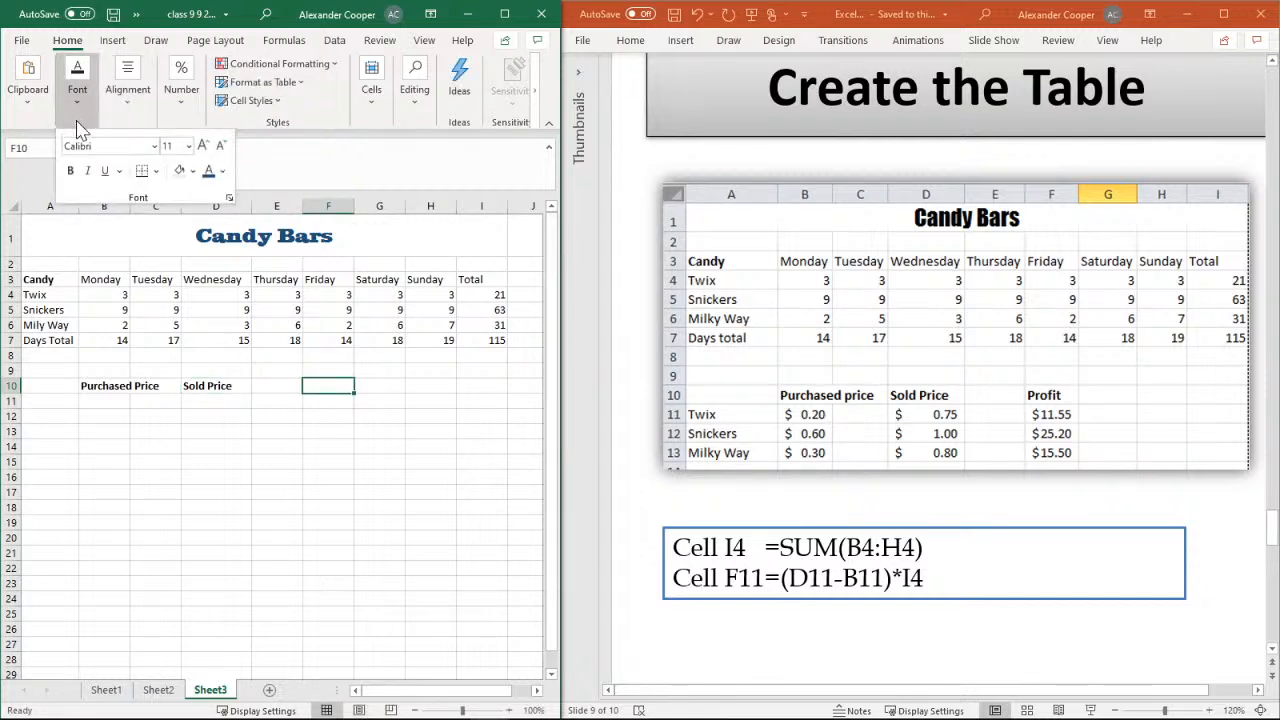
click(71, 174)
click(330, 384)
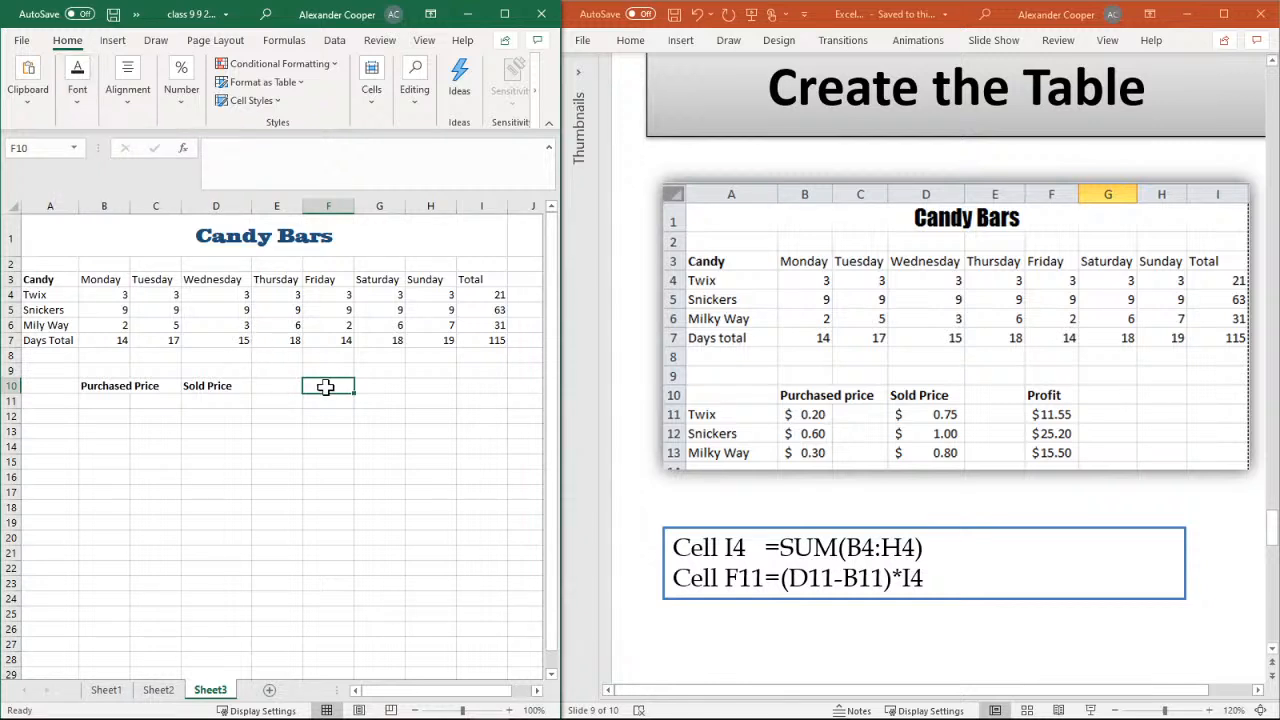
text(Pro)
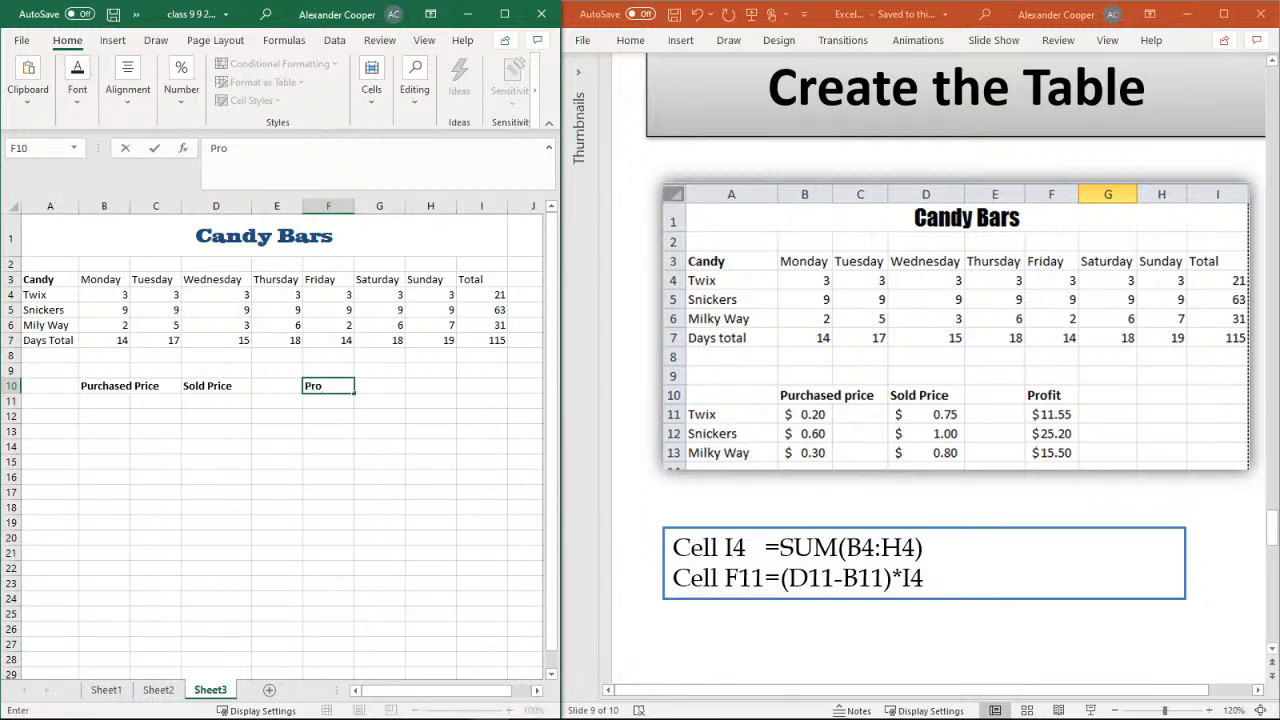
text(fit)
click(247, 451)
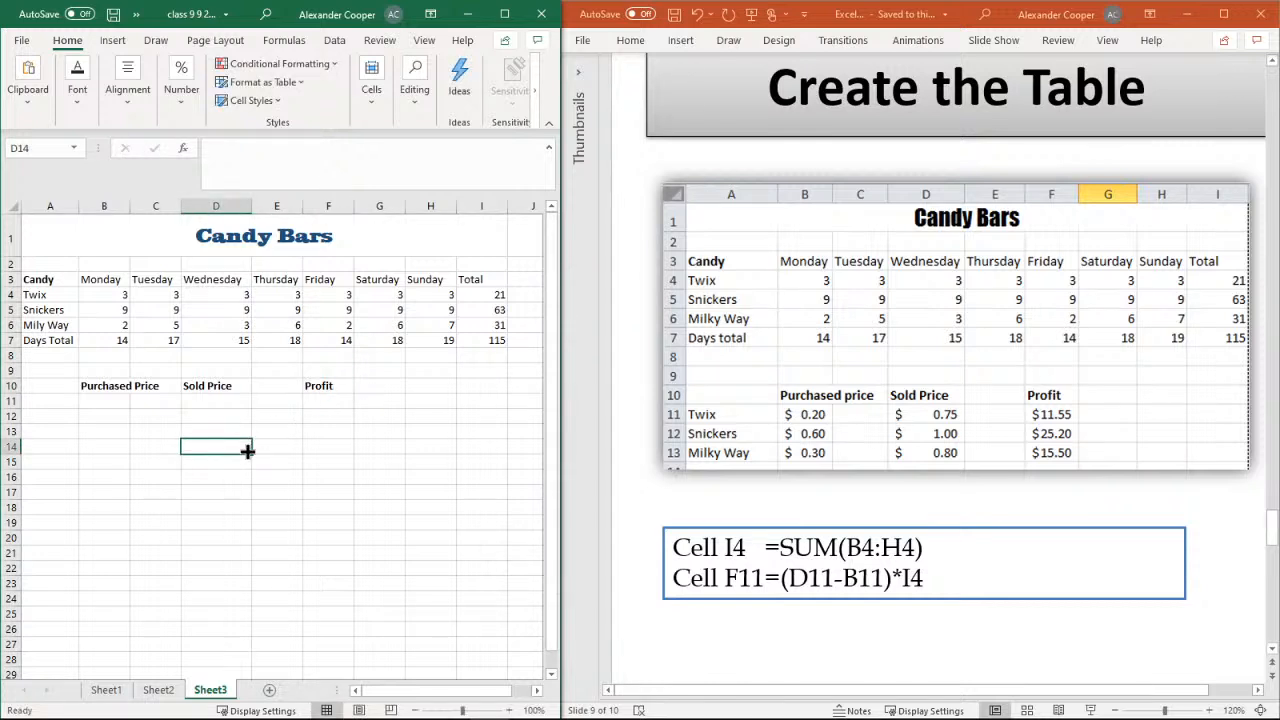
Enter the candy names Twix, Snickers and Milky Way in cells A11 to A13
click(68, 400)
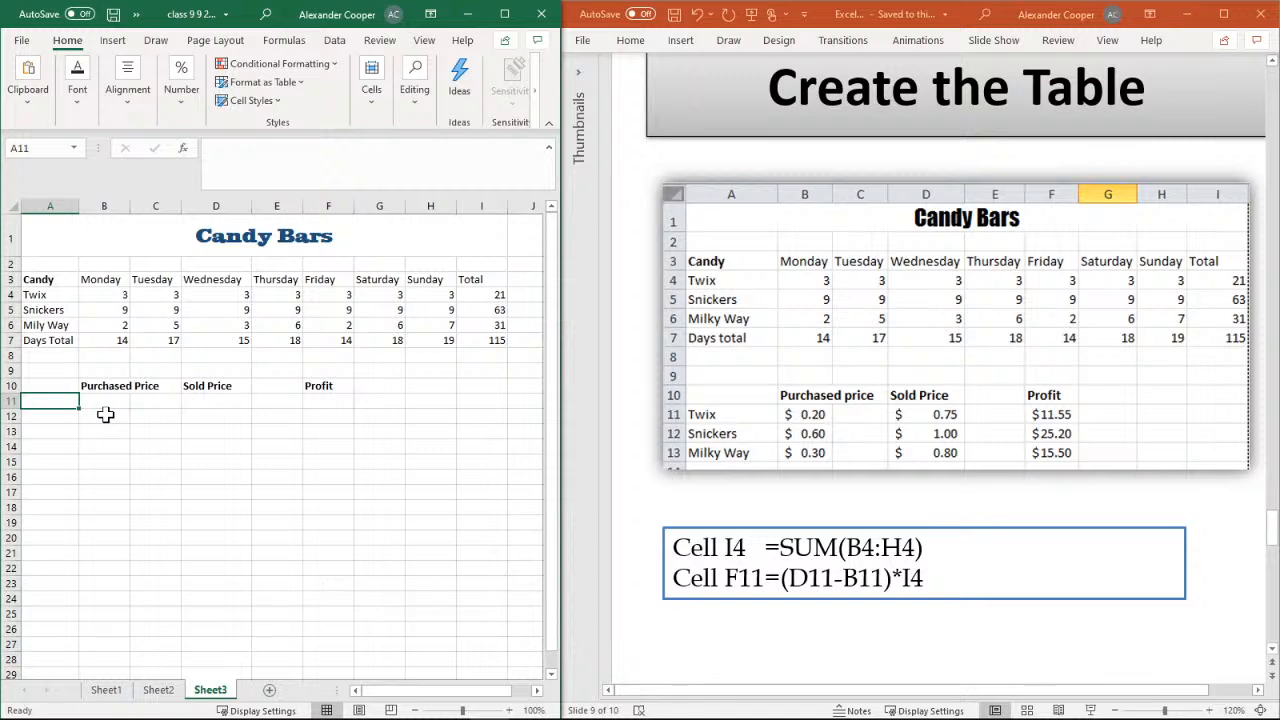
text(Twix)
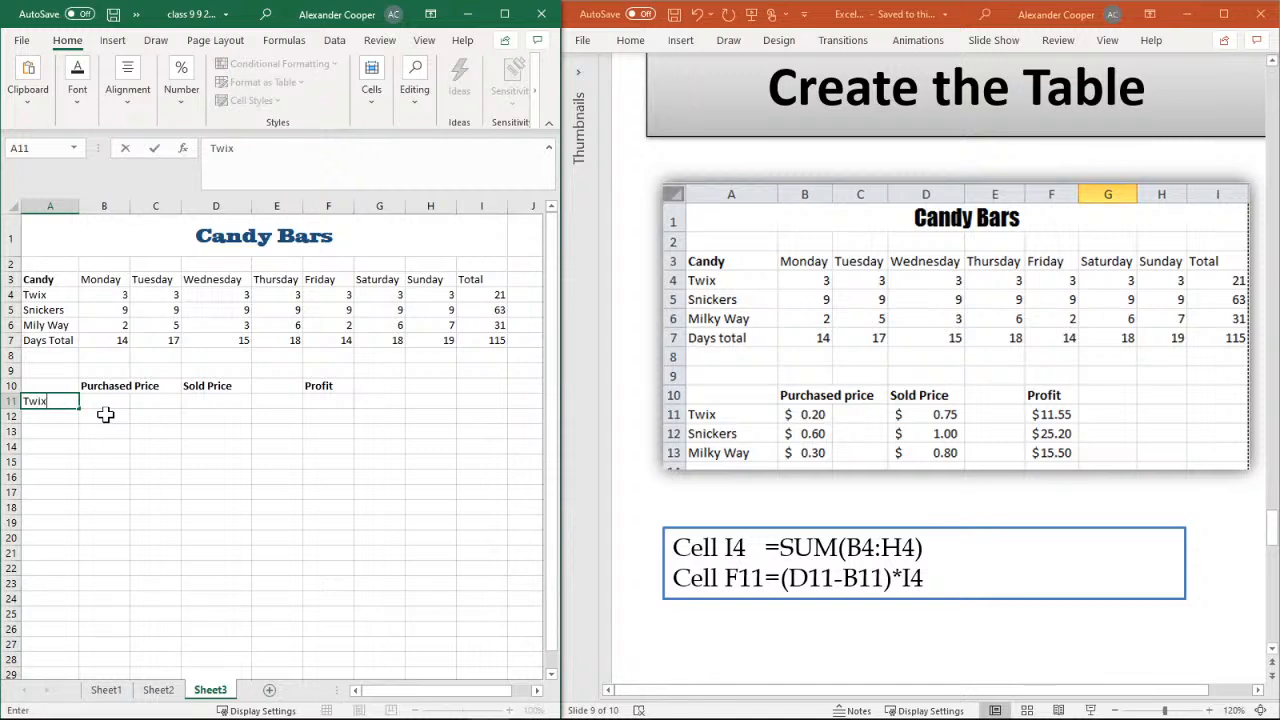
key(Return)
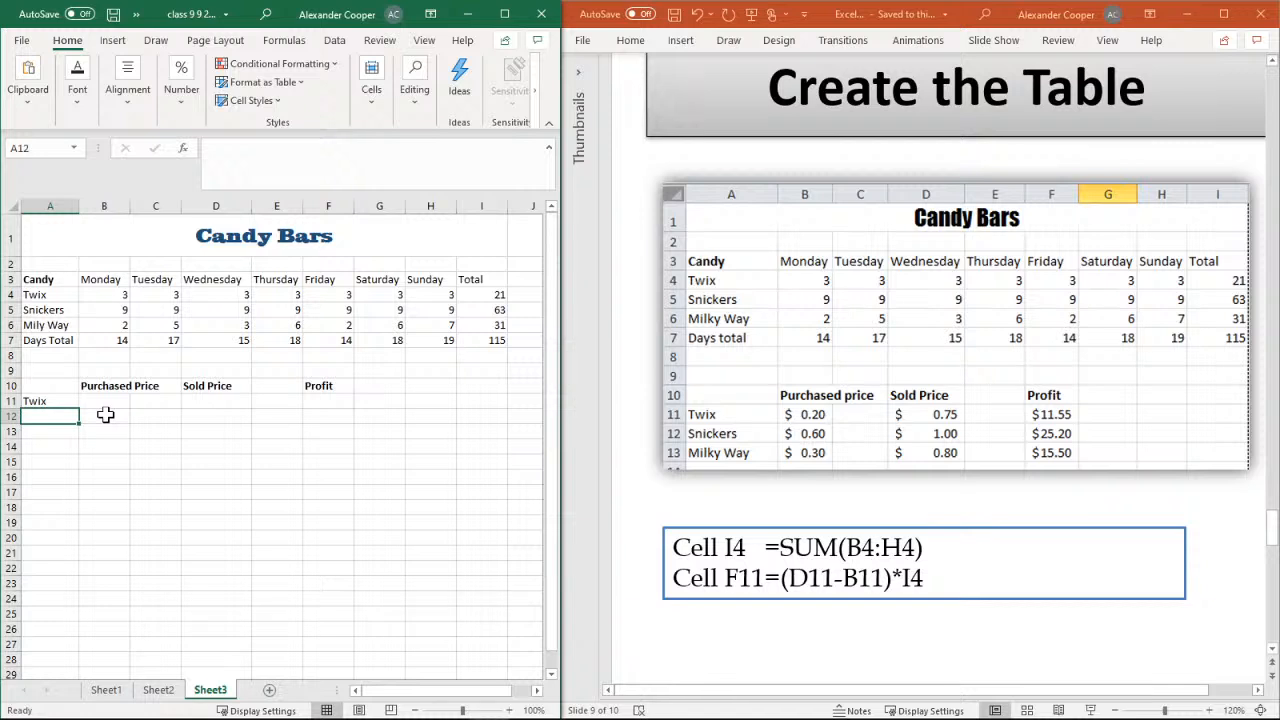
text(Snic)
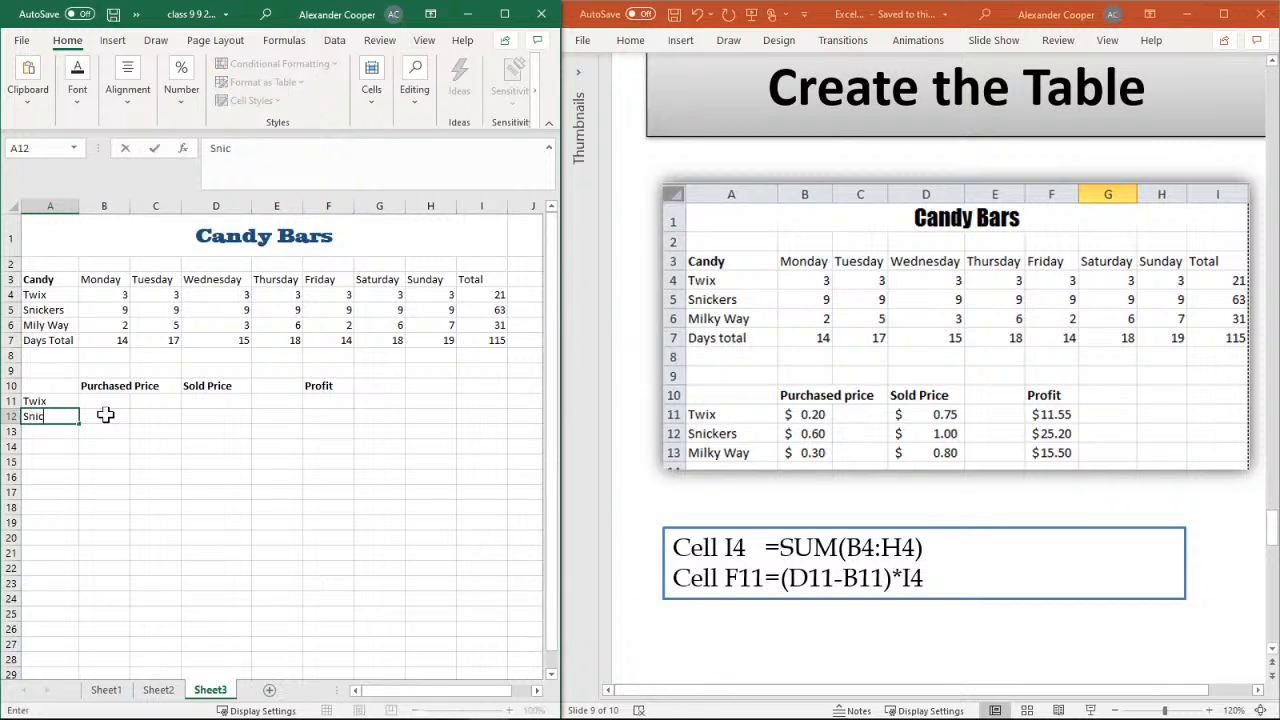
text(kers)
key(Return)
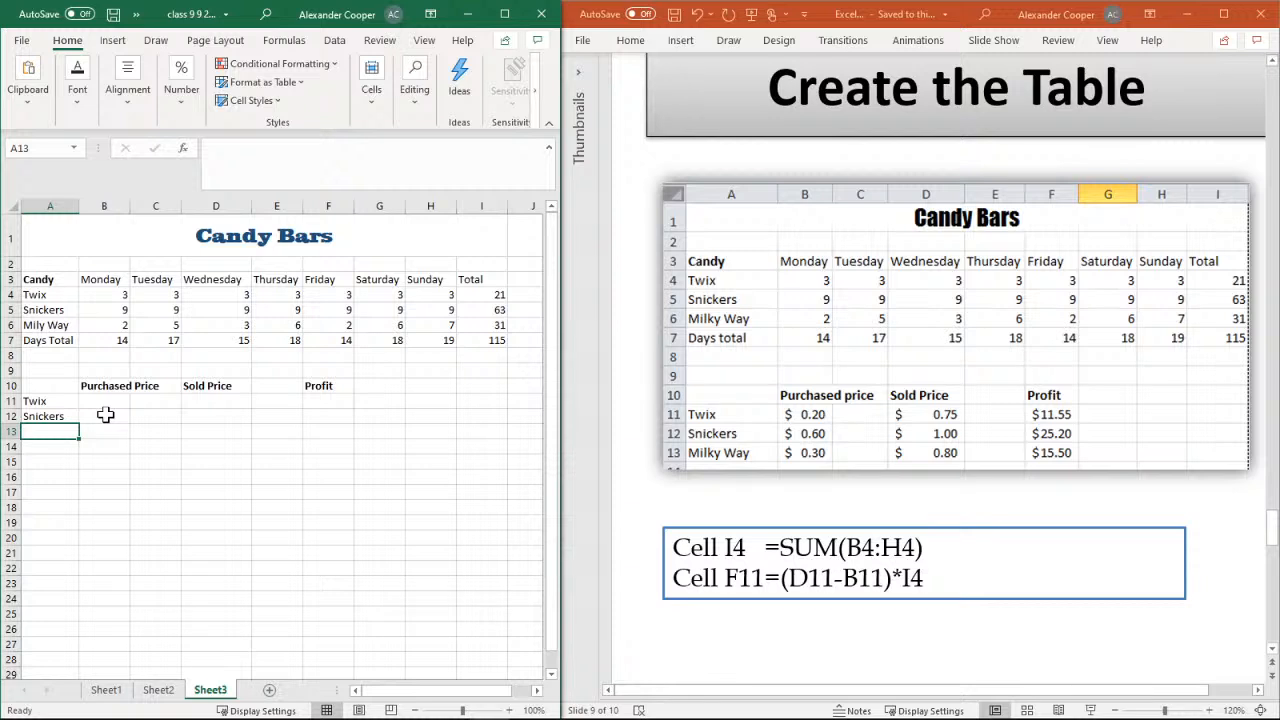
text(Mil)
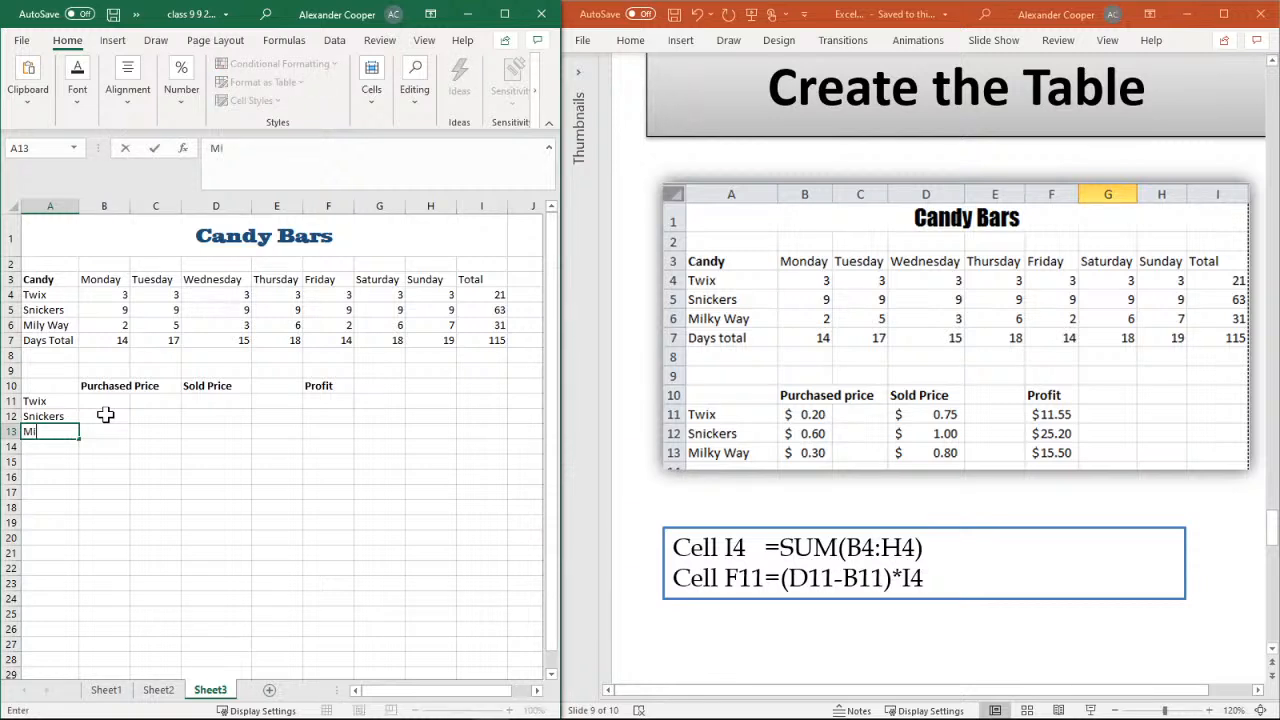
text(ky Way)
key(Return)
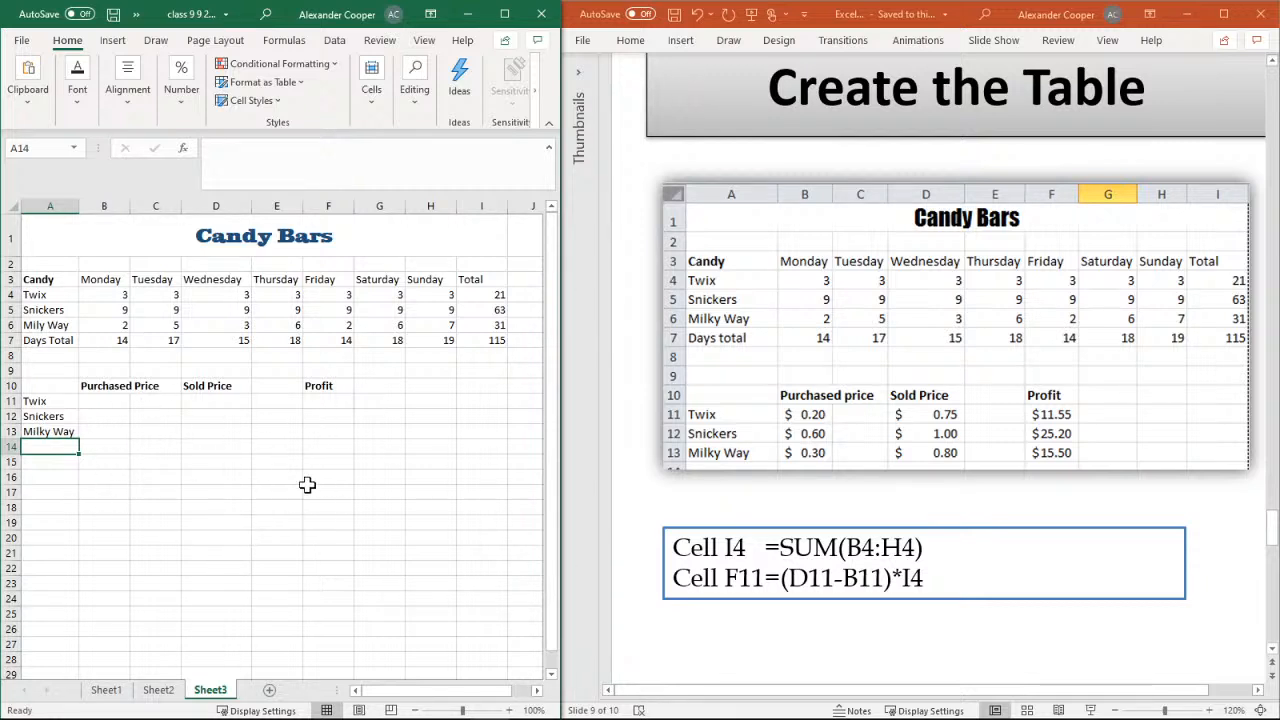
click(108, 402)
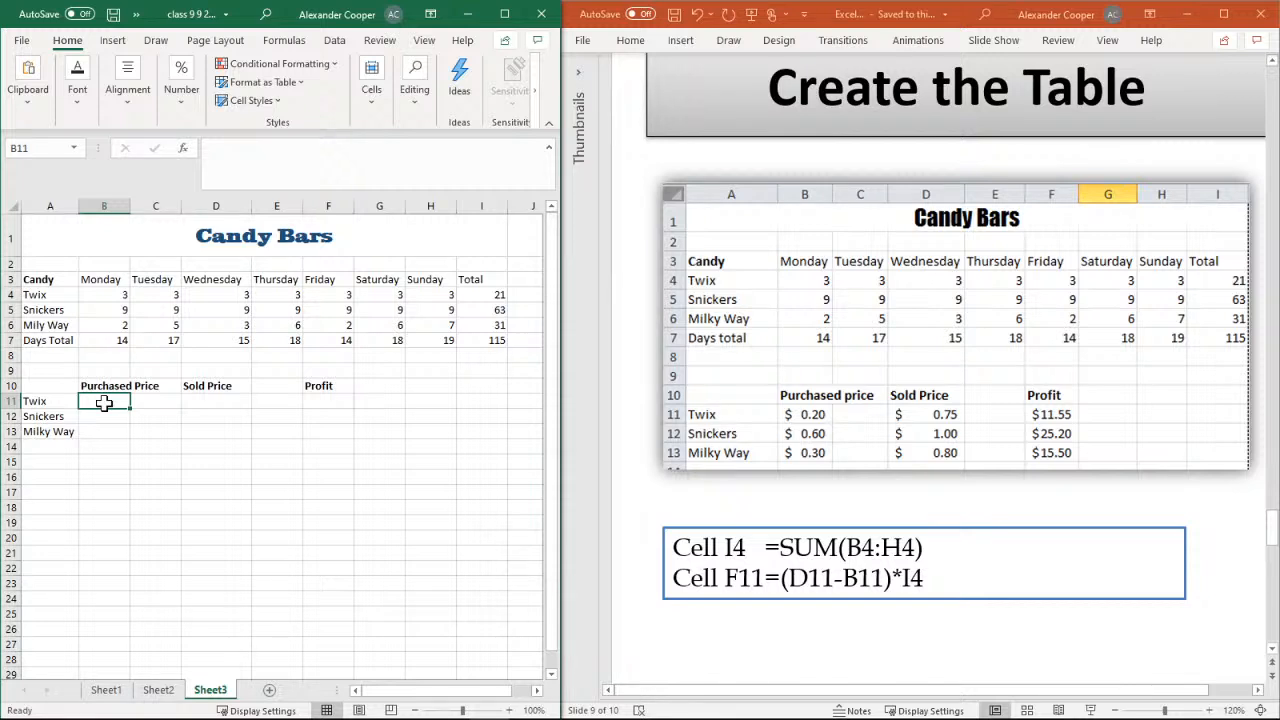
click(106, 430)
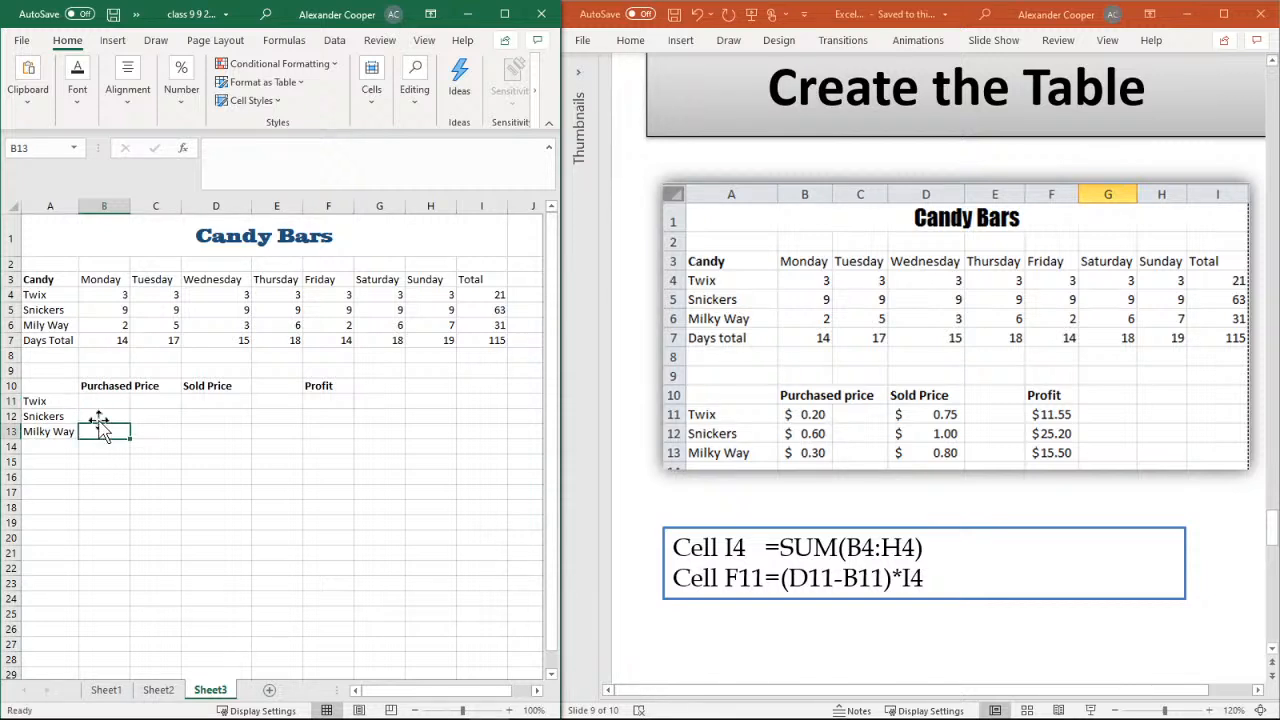
click(98, 404)
click(103, 417)
click(103, 430)
click(103, 417)
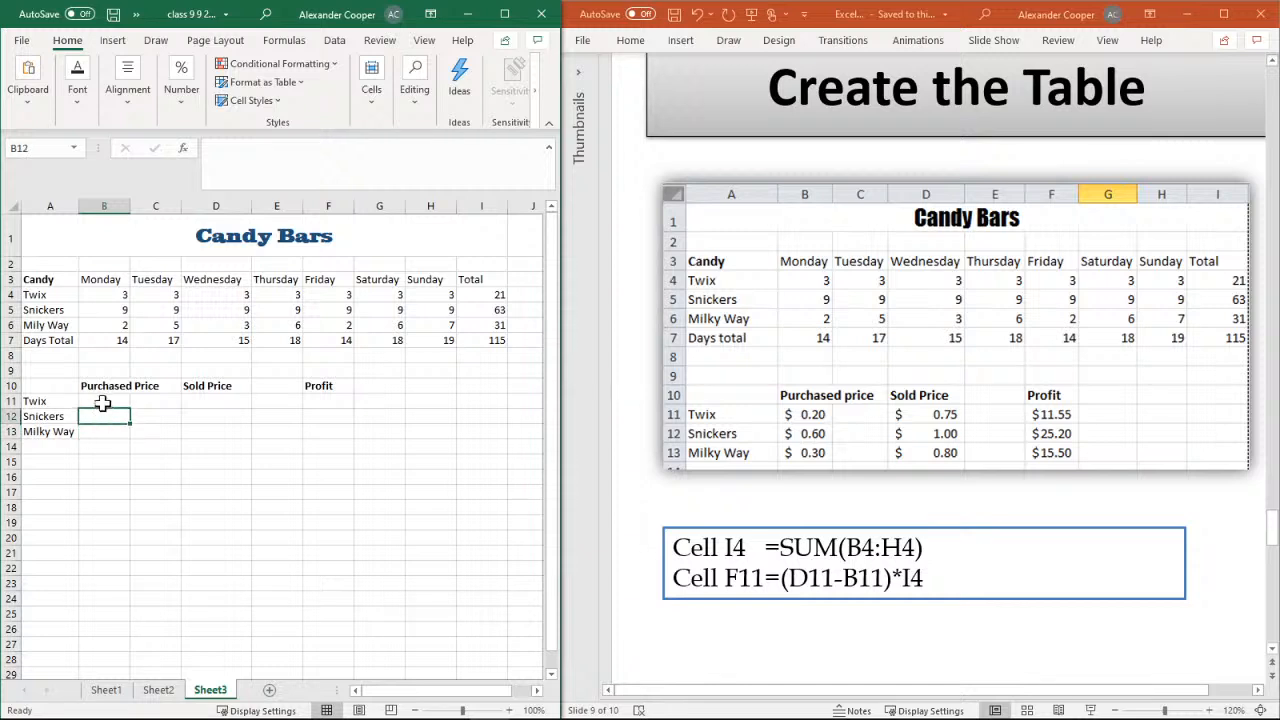
click(103, 402)
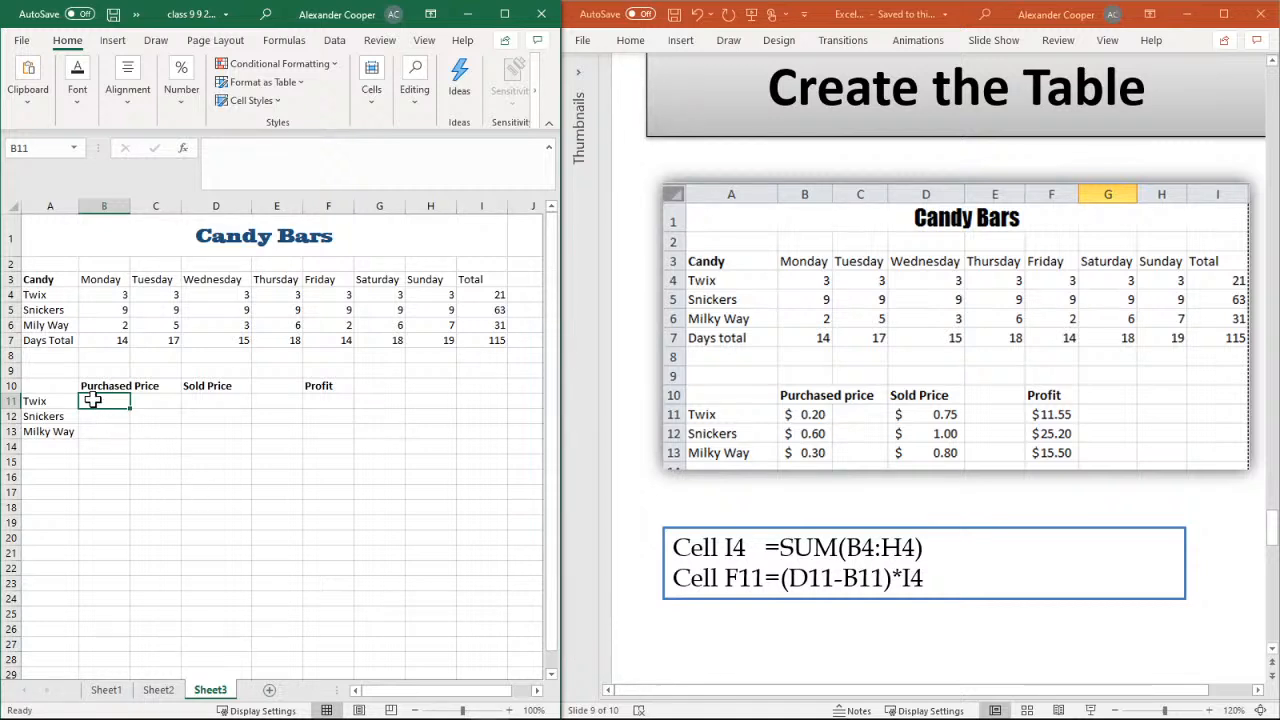
Apply the dollar accounting number format to the range B11:F13
drag(92, 400, 351, 440)
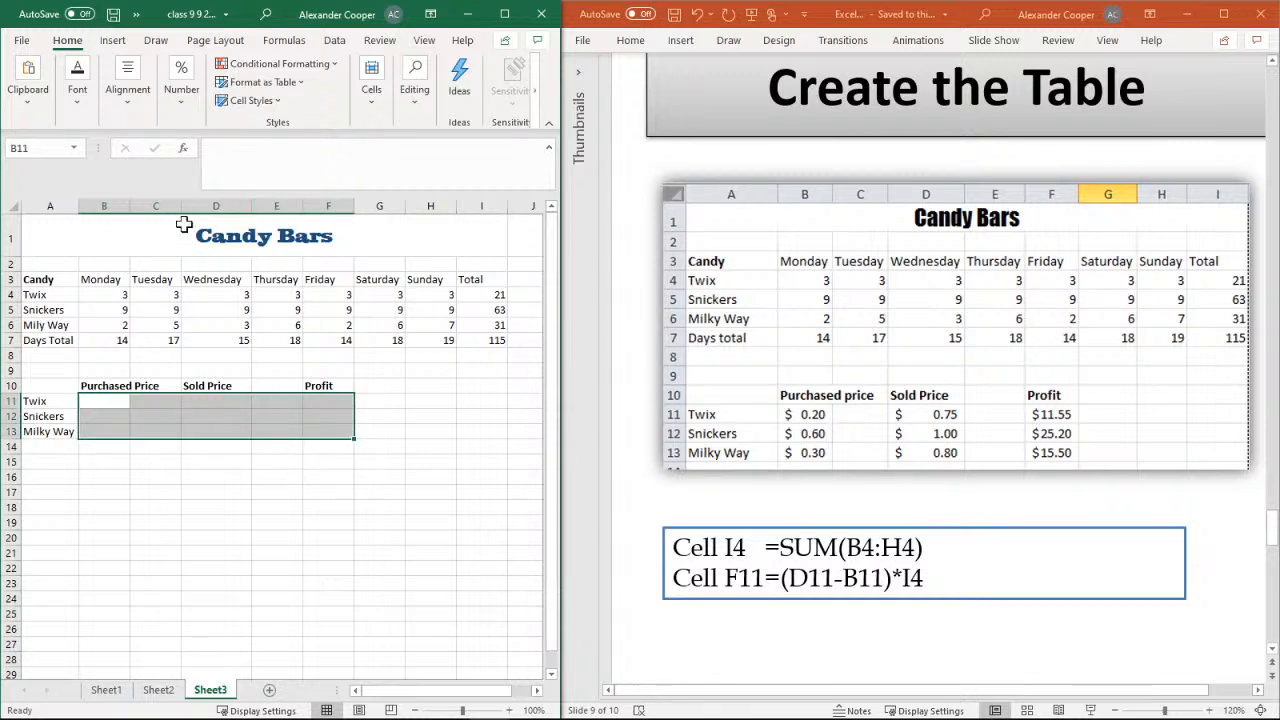
click(136, 106)
click(172, 114)
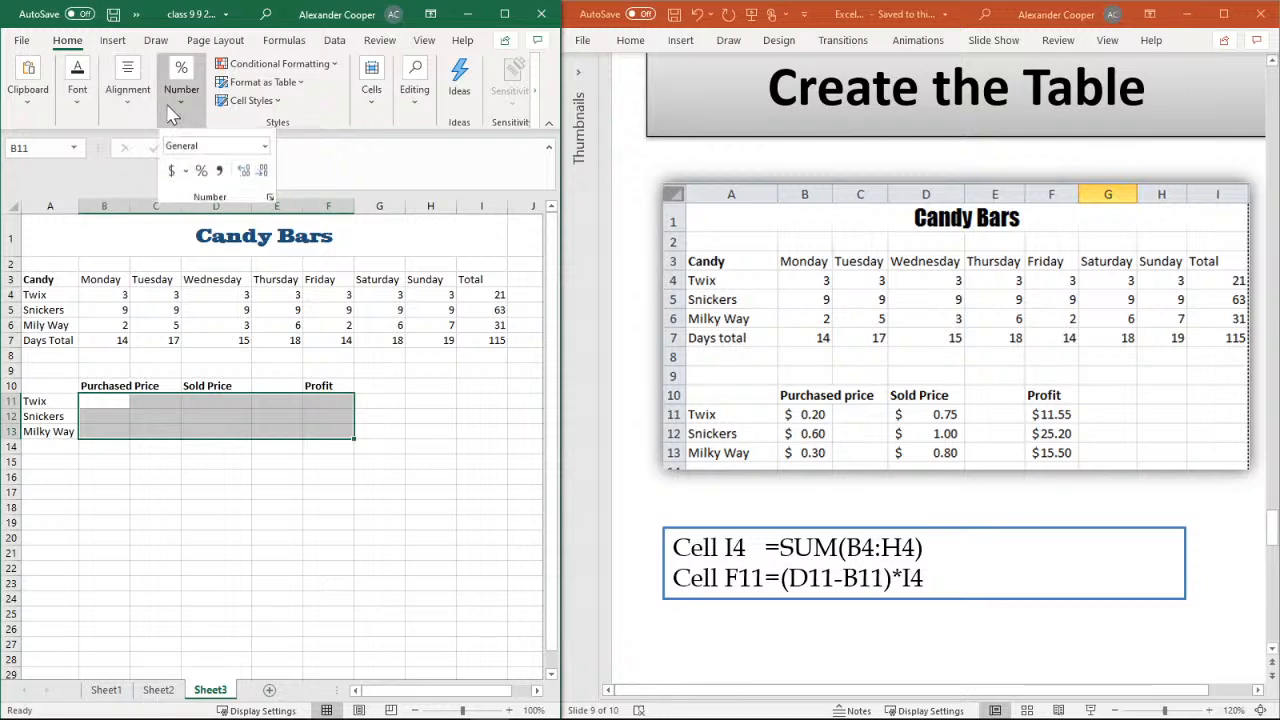
click(172, 173)
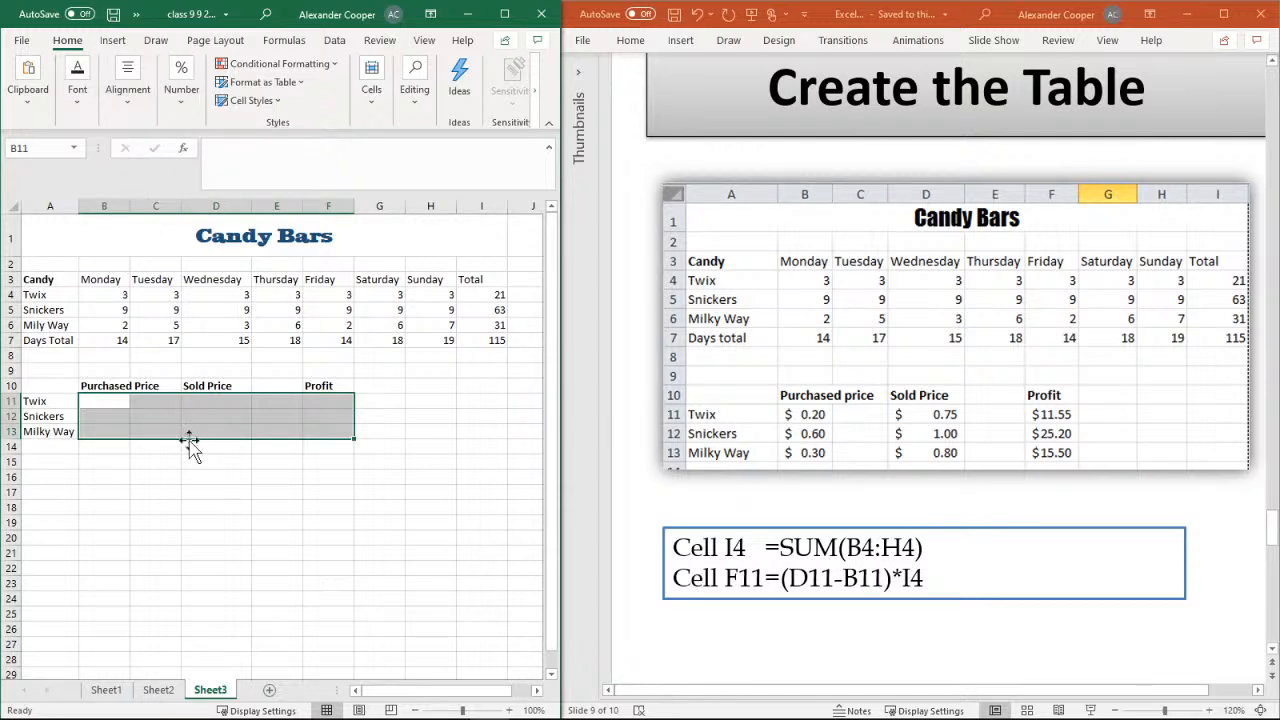
Enter the purchased prices .20 for Twix, .6 for Snickers and .3 for Milky Way in cells B11 to B13
click(123, 431)
click(110, 416)
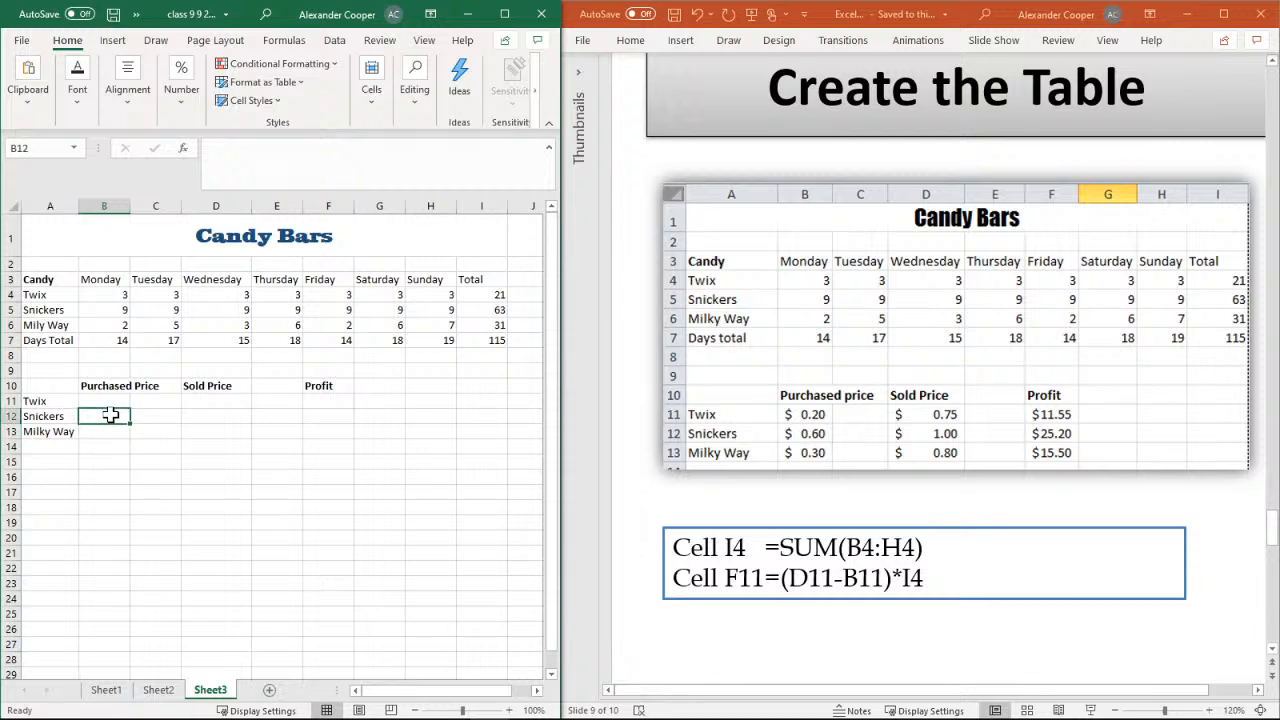
click(108, 401)
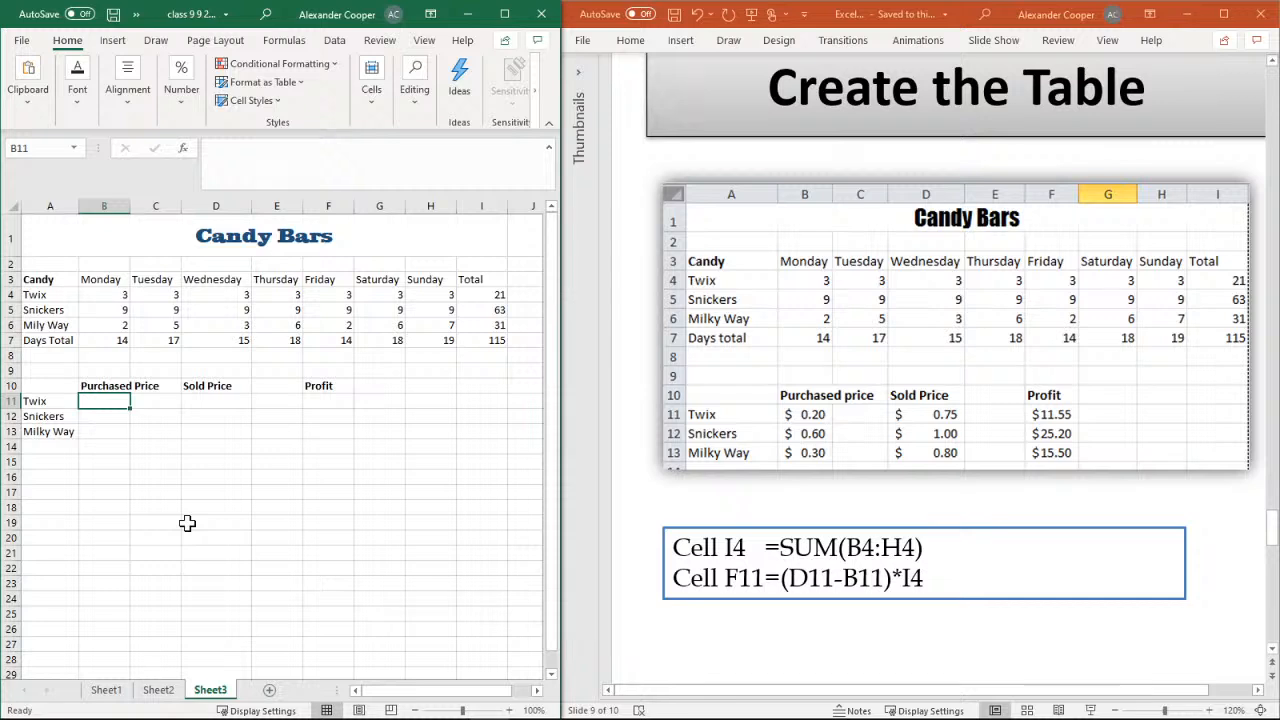
text(.20)
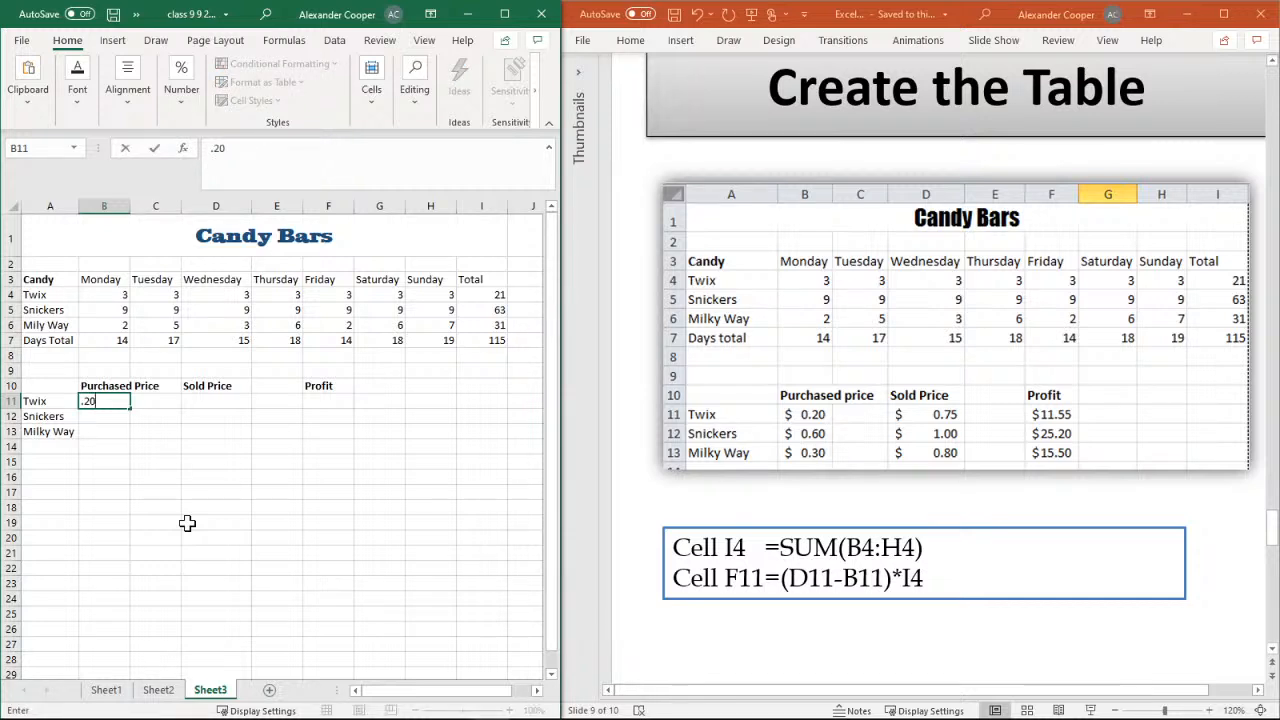
key(Return)
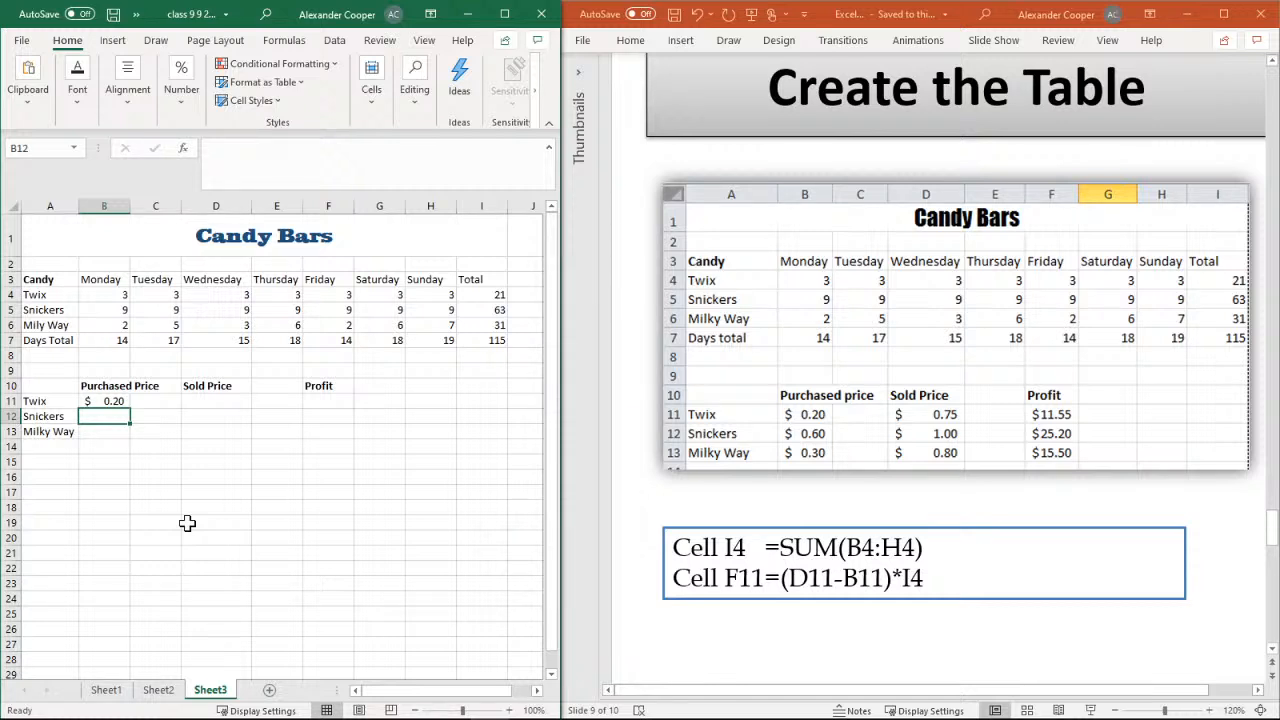
text(.6)
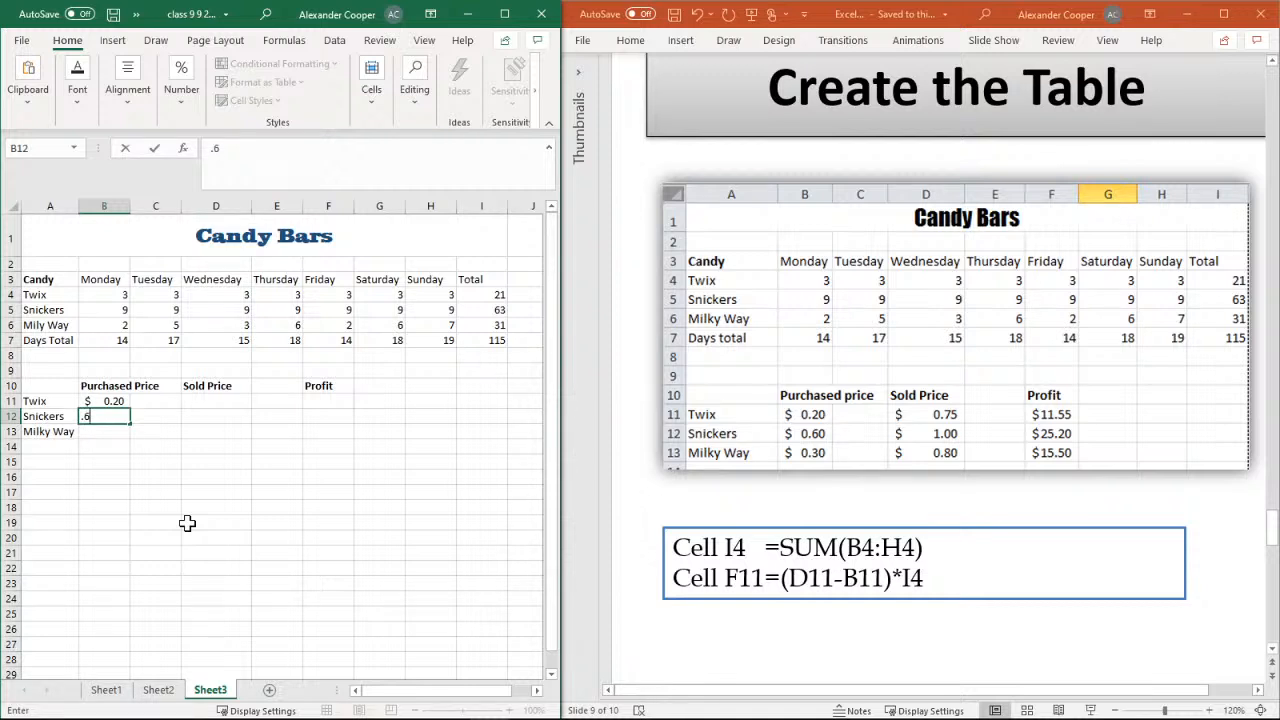
key(Return)
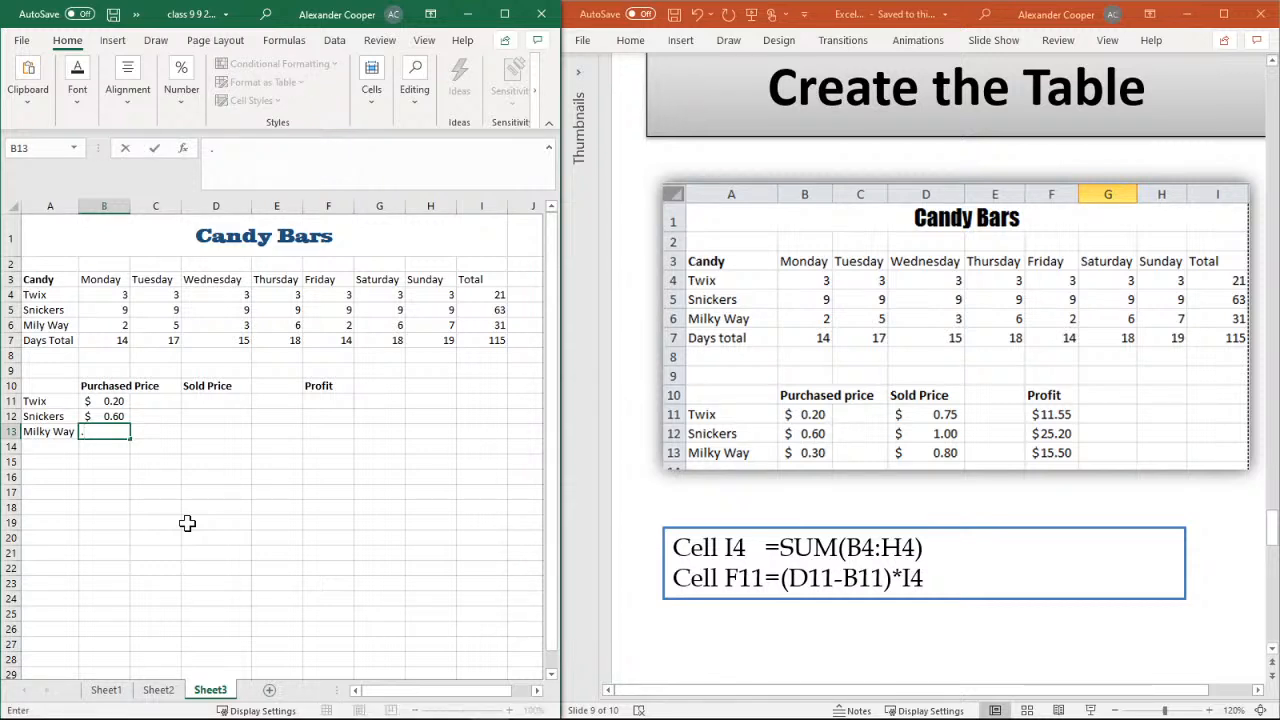
text(.3)
key(Return)
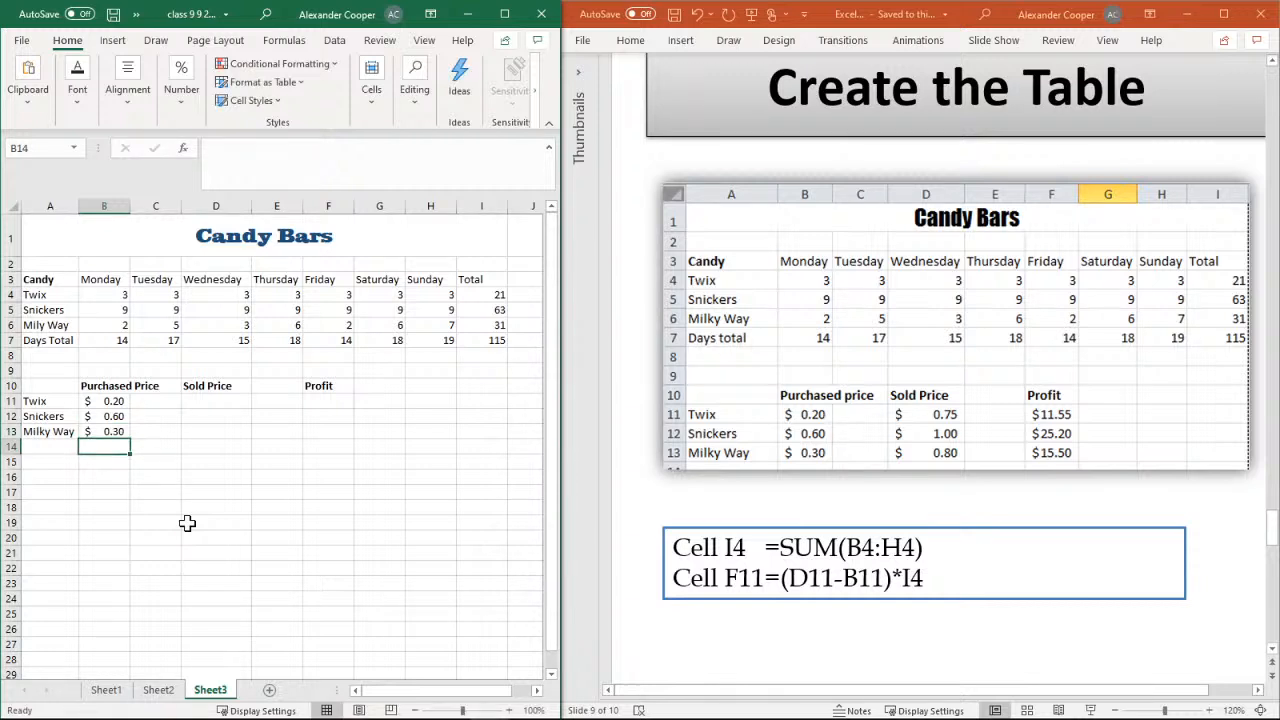
click(189, 474)
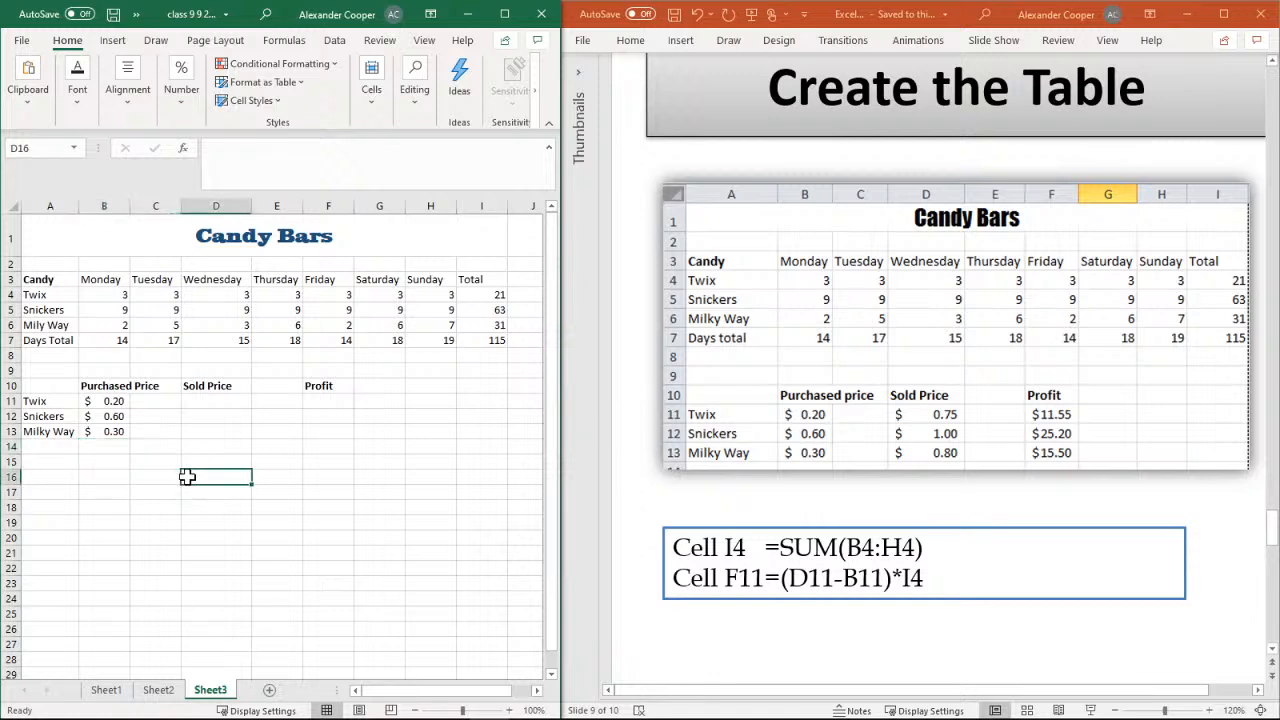
click(177, 460)
click(120, 487)
click(172, 446)
click(213, 463)
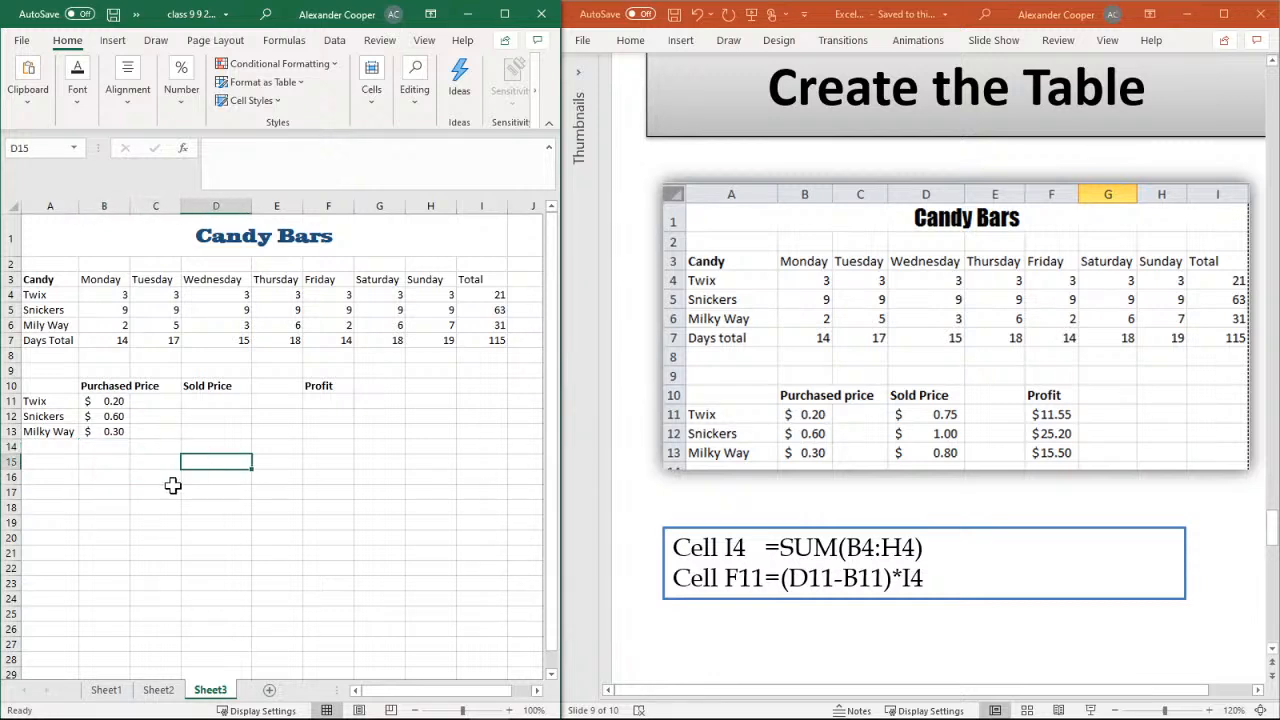
click(171, 488)
click(171, 477)
click(173, 446)
click(207, 444)
click(146, 459)
click(205, 434)
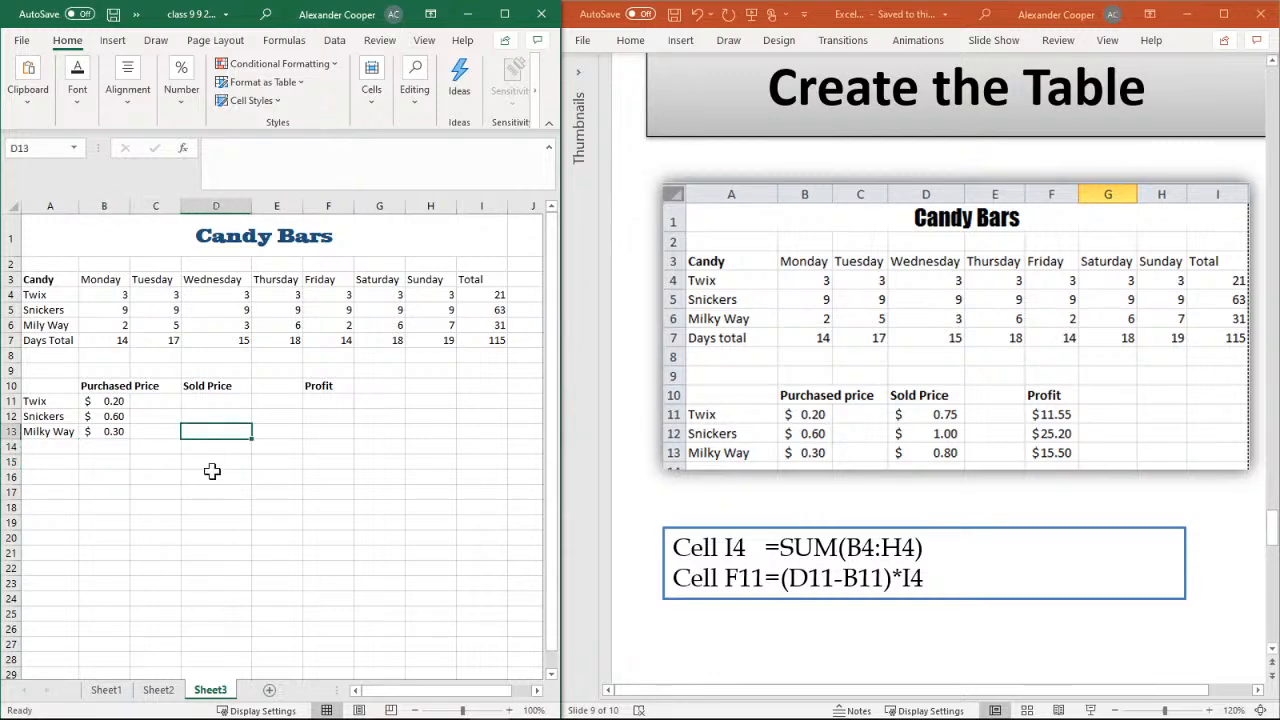
Enter the sold prices .75 for Twix, 1 for Snickers and .8 for Milky Way in cells D11 to D13
click(213, 475)
key(Up)
key(Up)
key(Up)
key(Up)
key(Up)
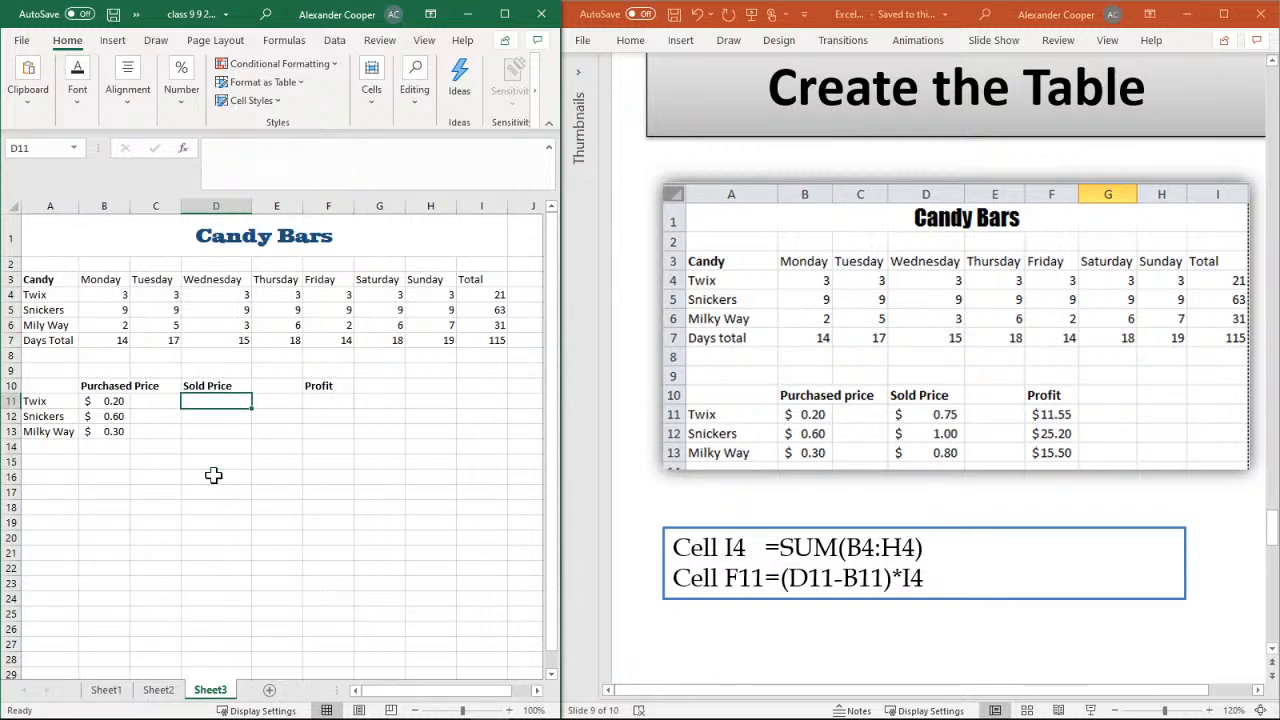
text(.75)
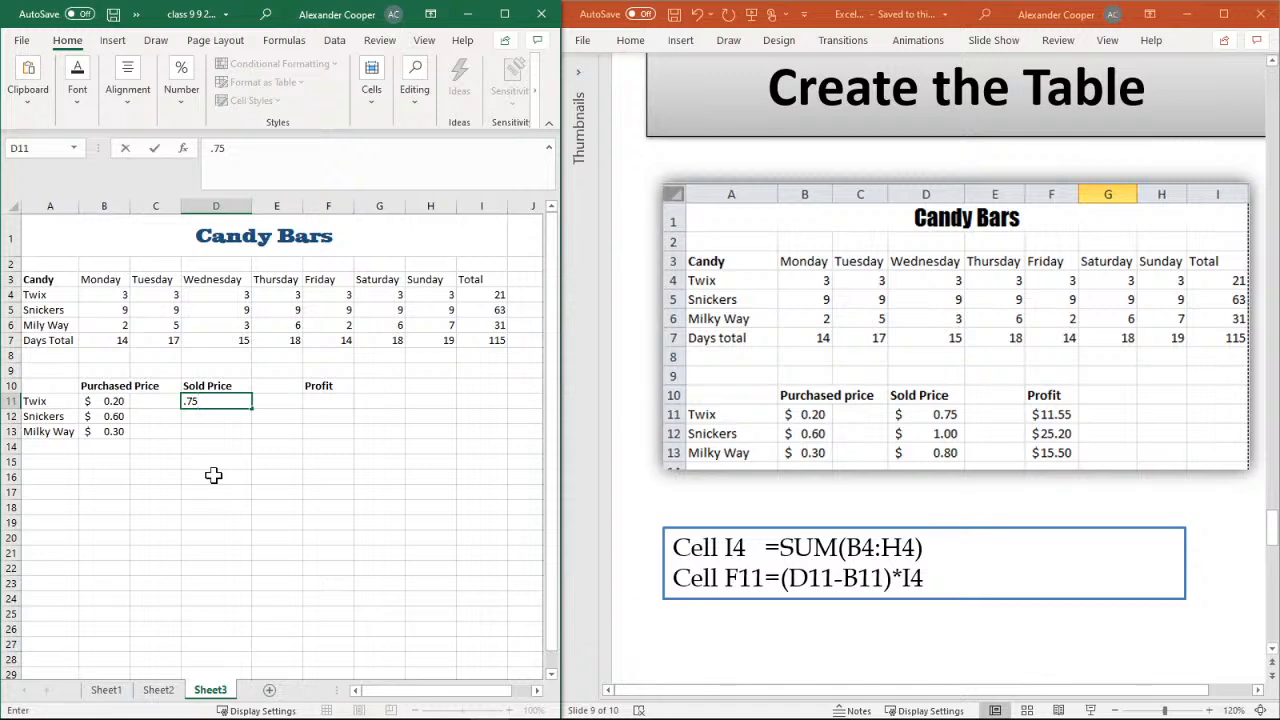
key(Return)
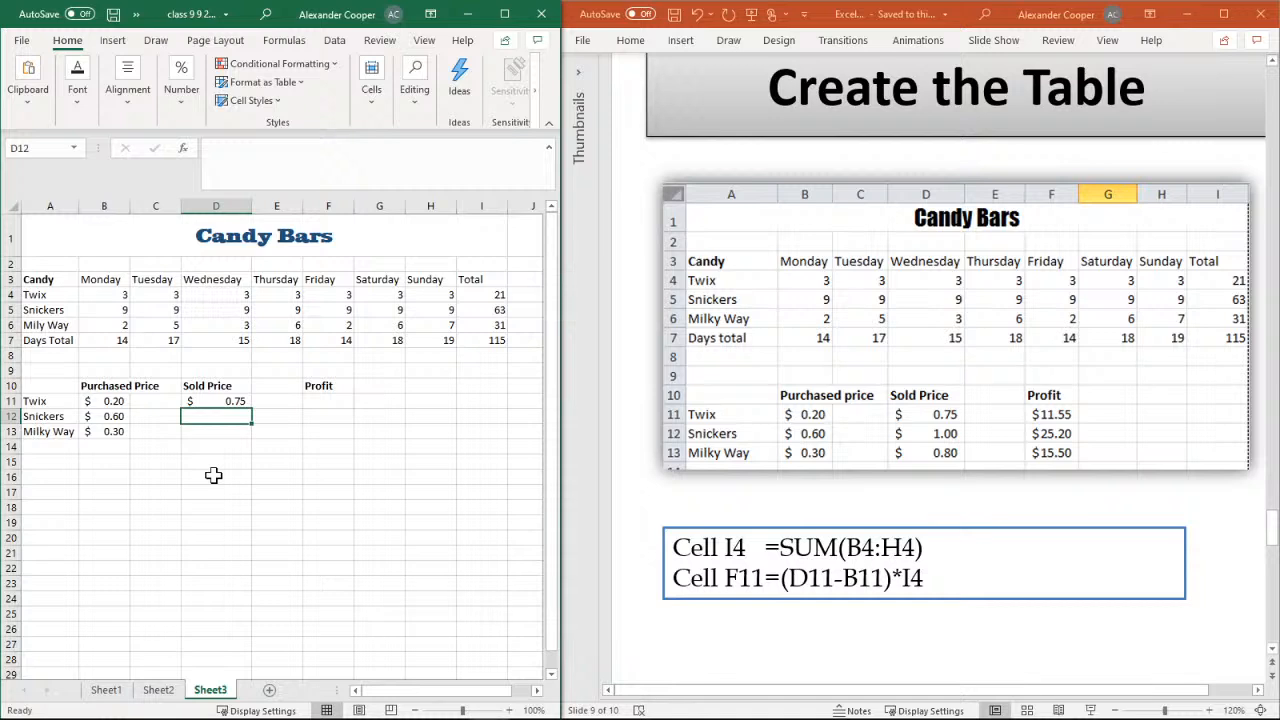
text(1)
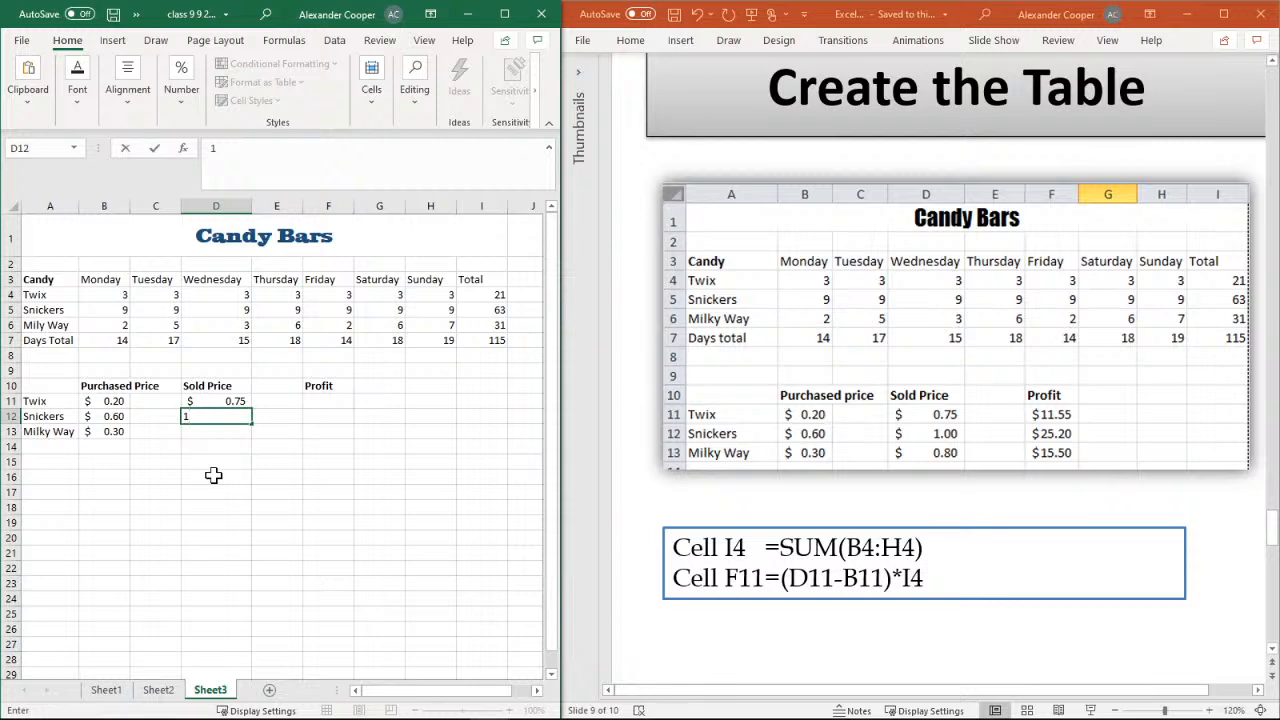
key(Return)
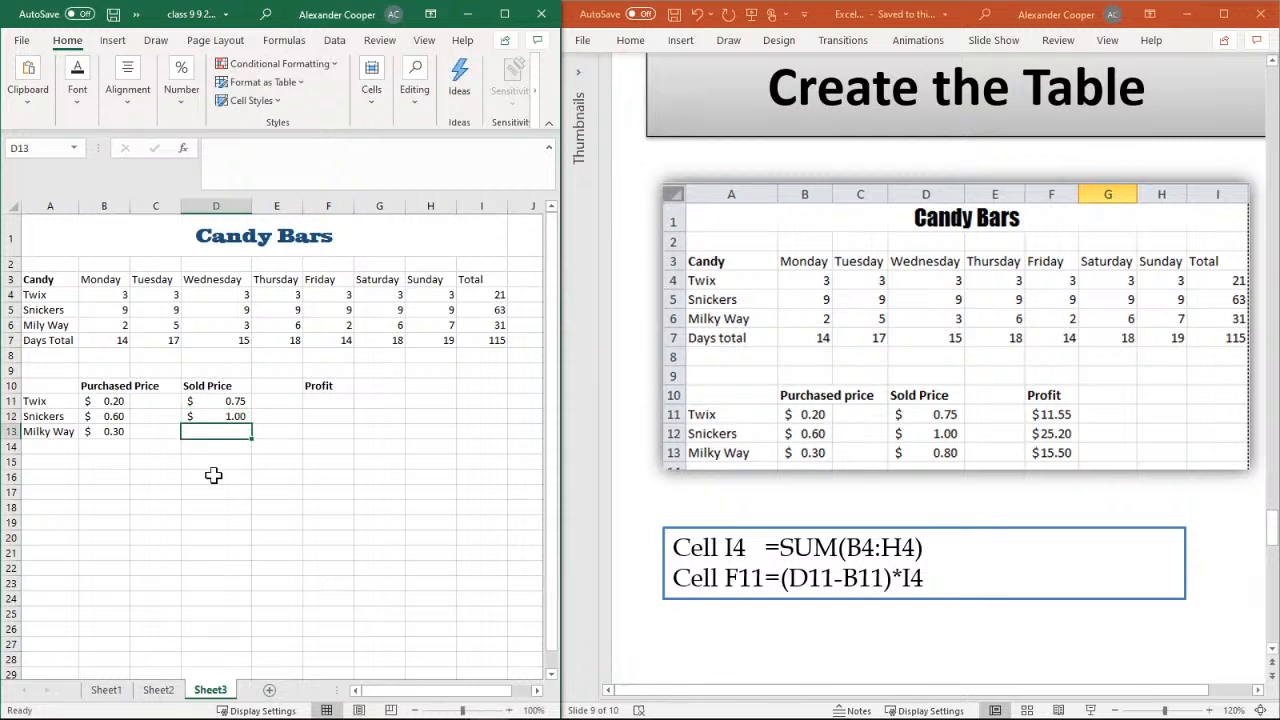
text(.8)
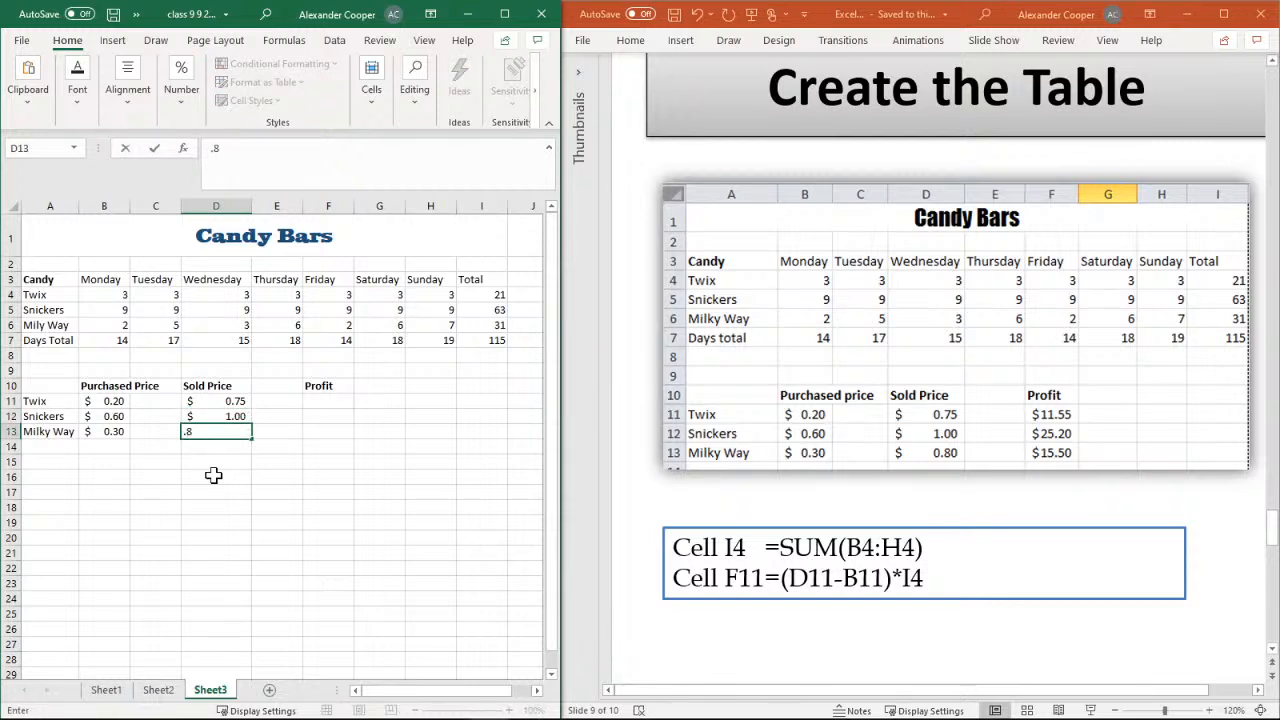
key(Return)
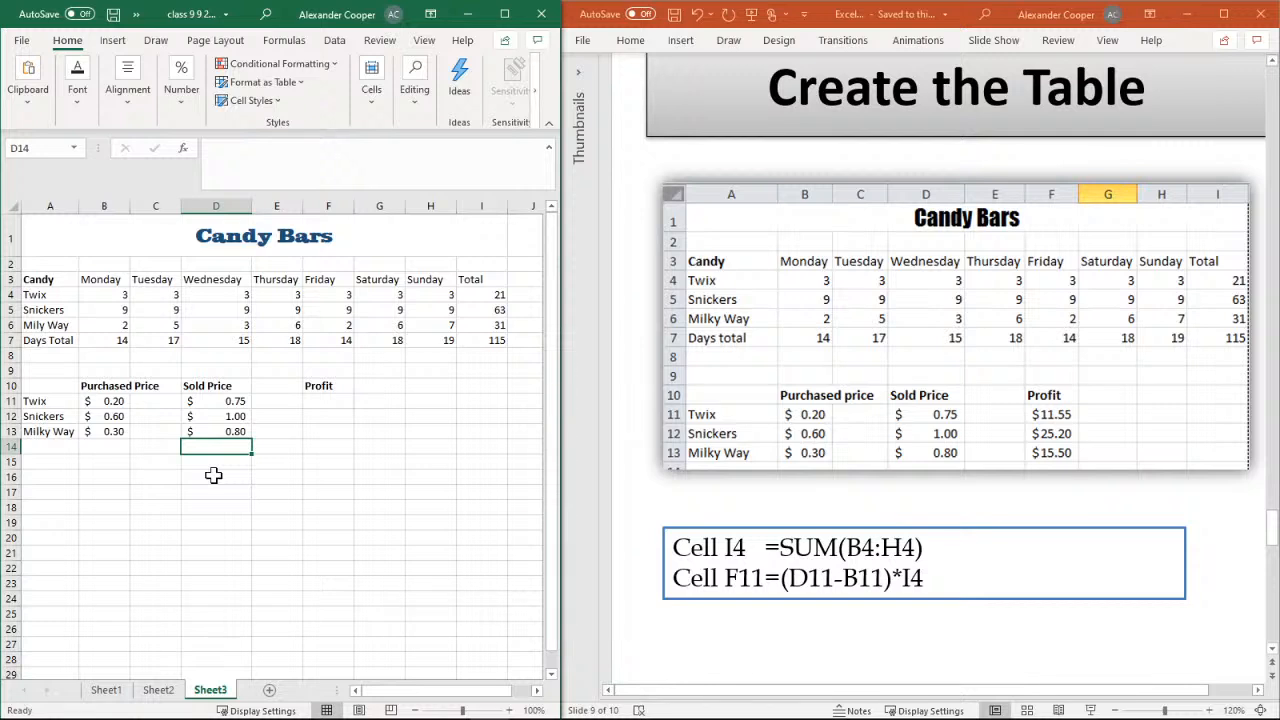
Enter the Twix profit formula =(D11-B11)*I4 in cell F11
click(343, 401)
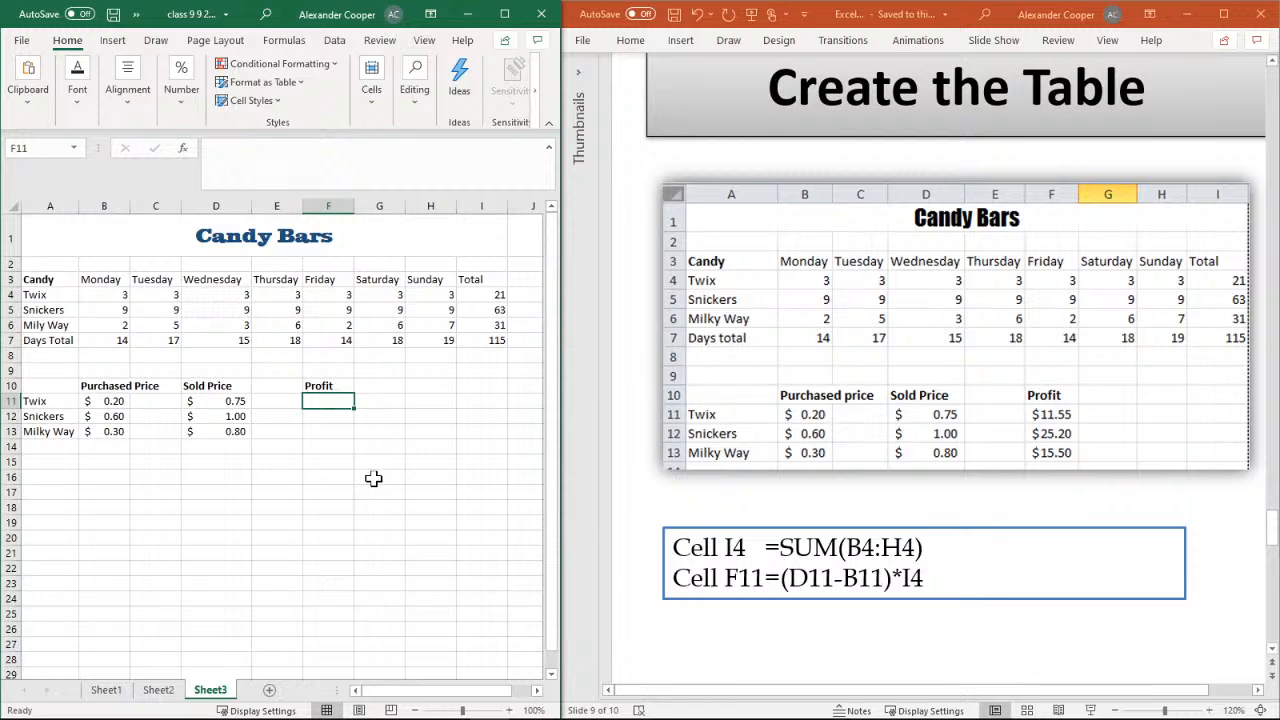
text(=)
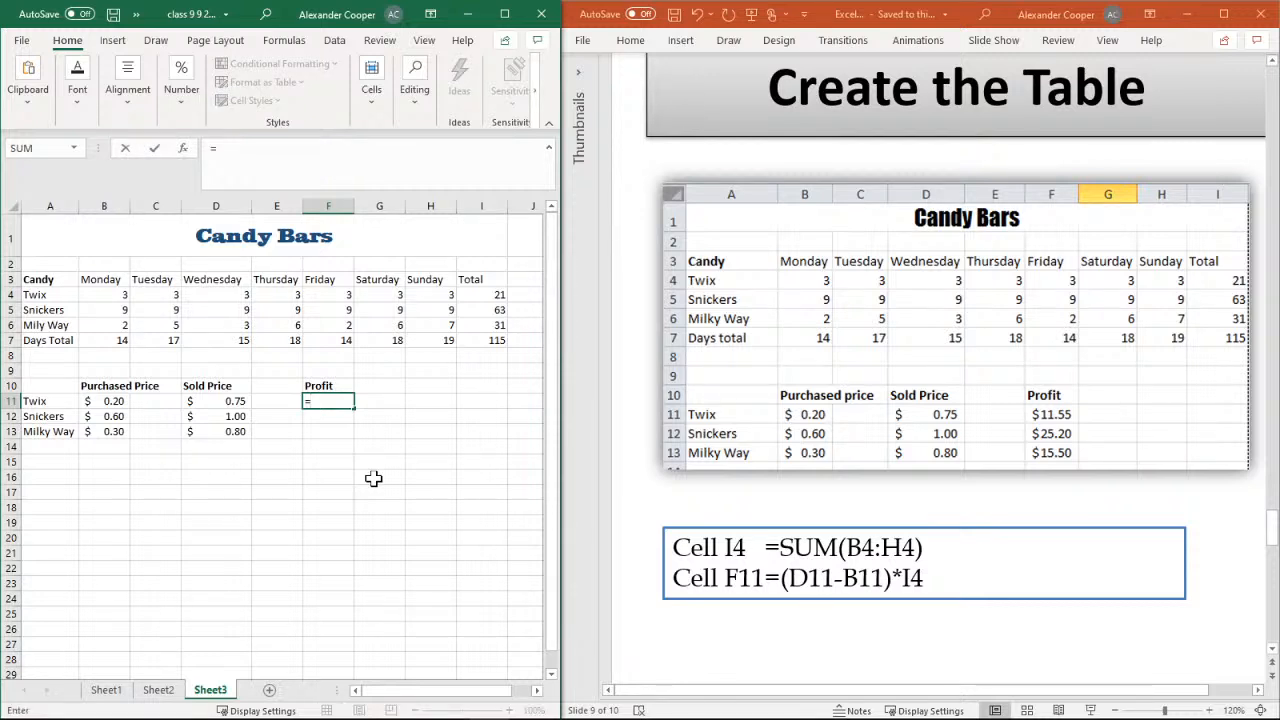
text((d)
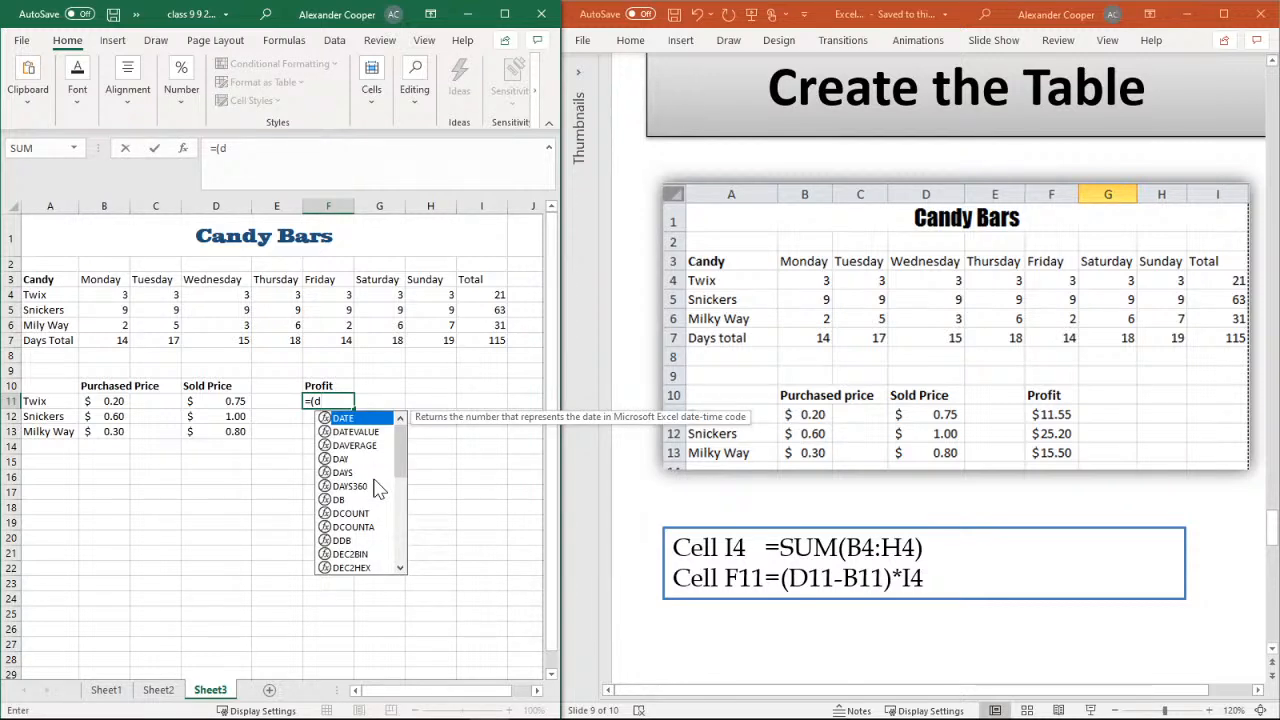
text(11)
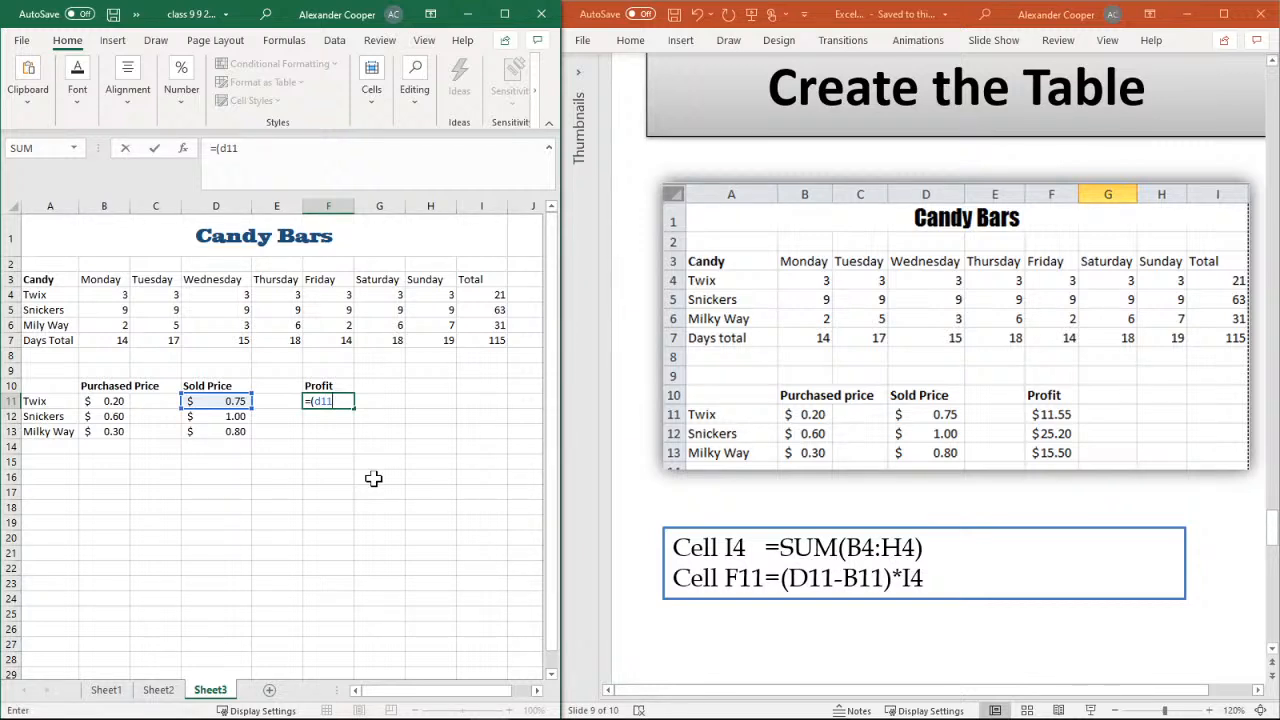
text(-B11)
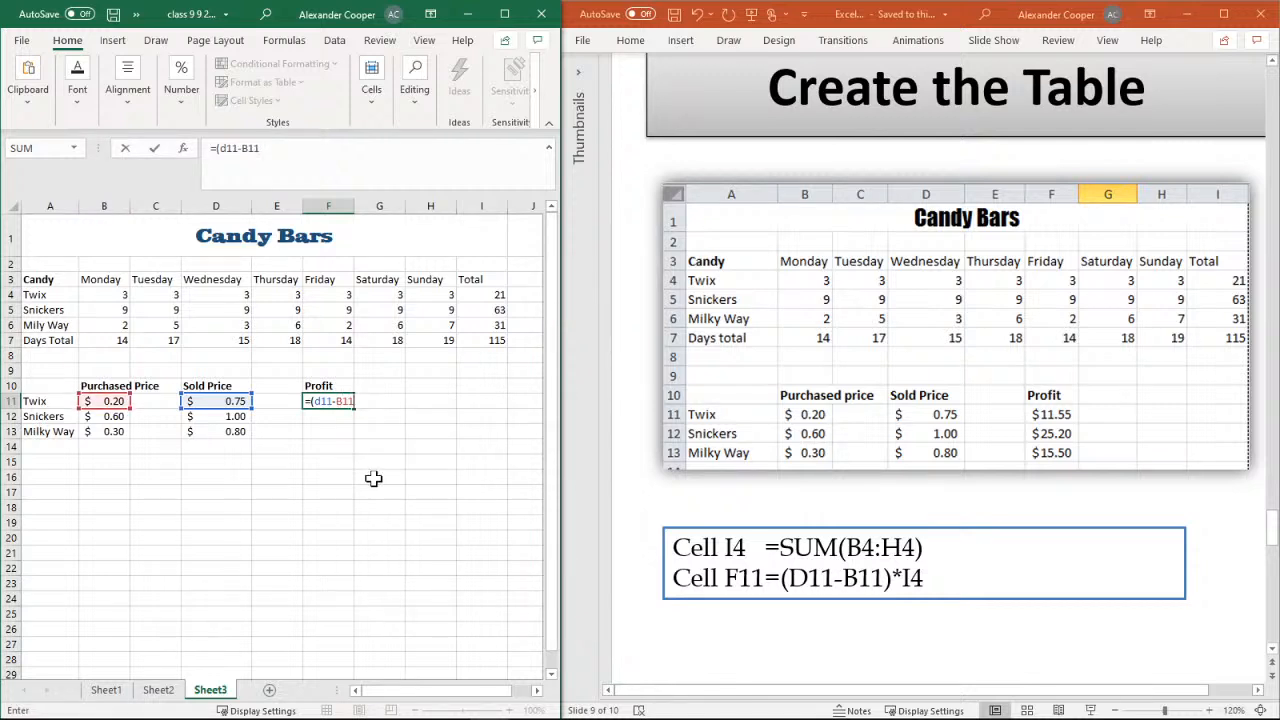
text()*I4)
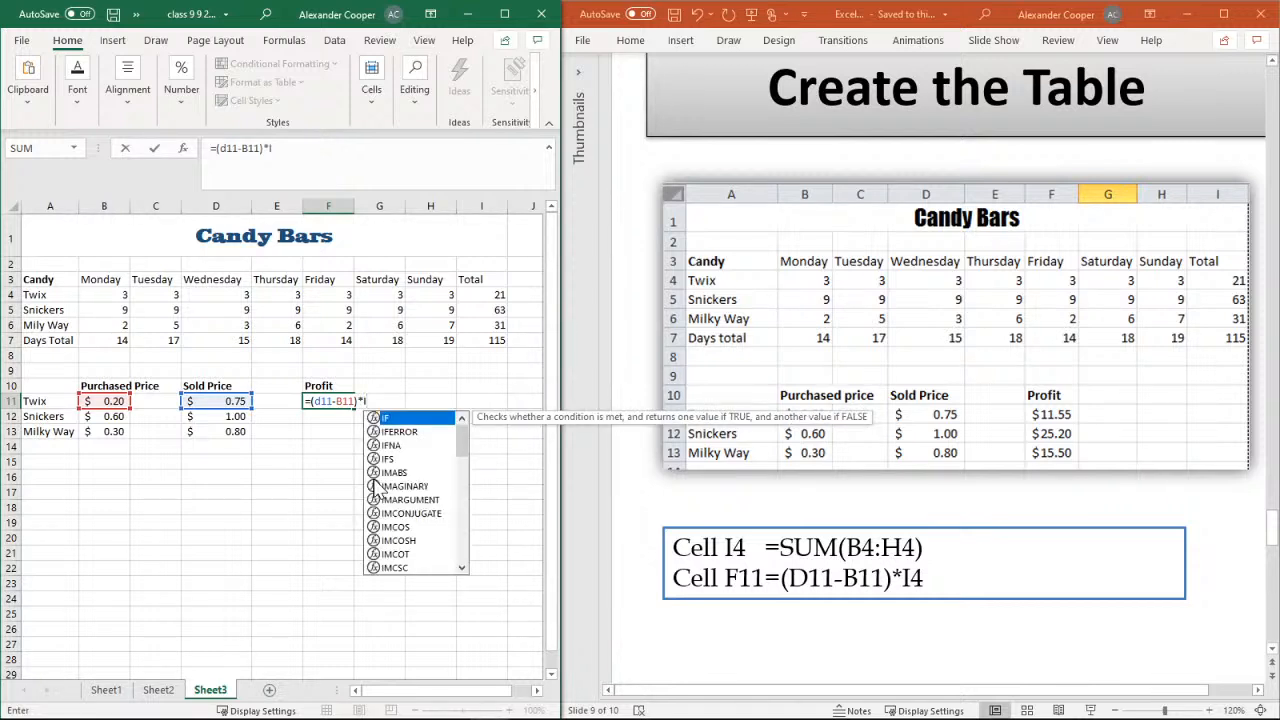
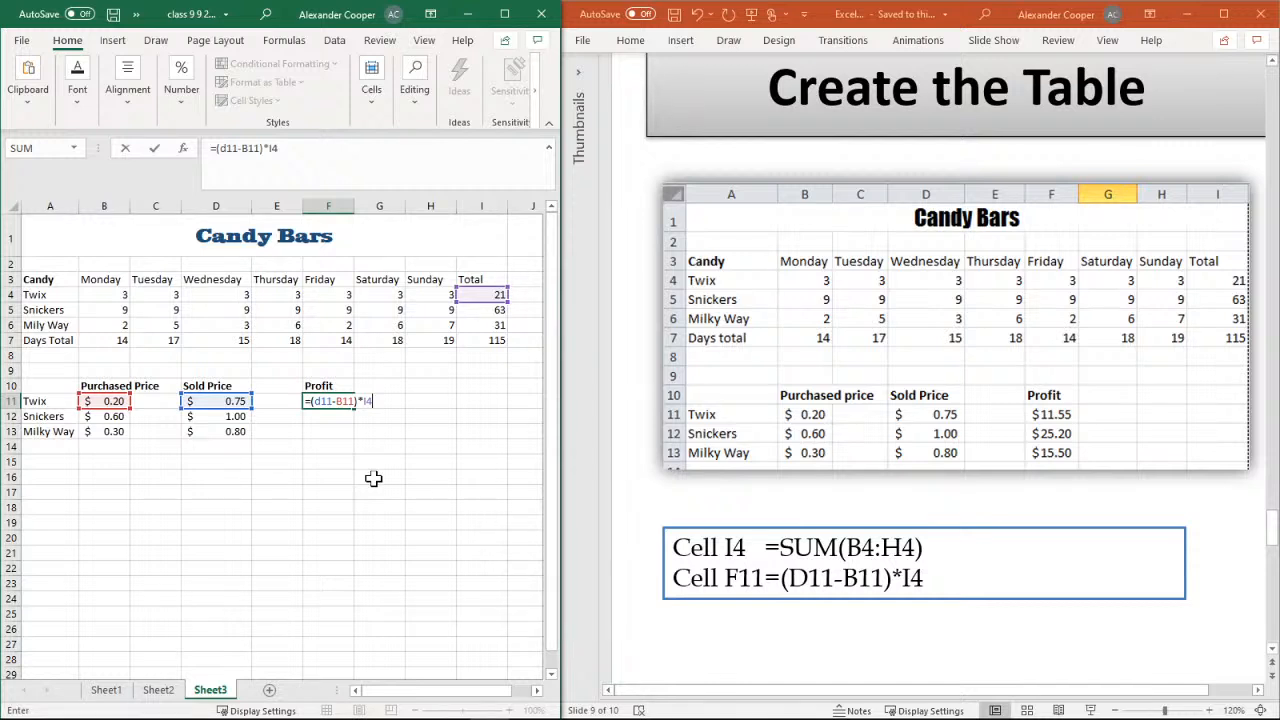
Confirm the Twix profit formula and enter the Snickers profit formula =(D12-B12)*I5 in cell F12
key(Return)
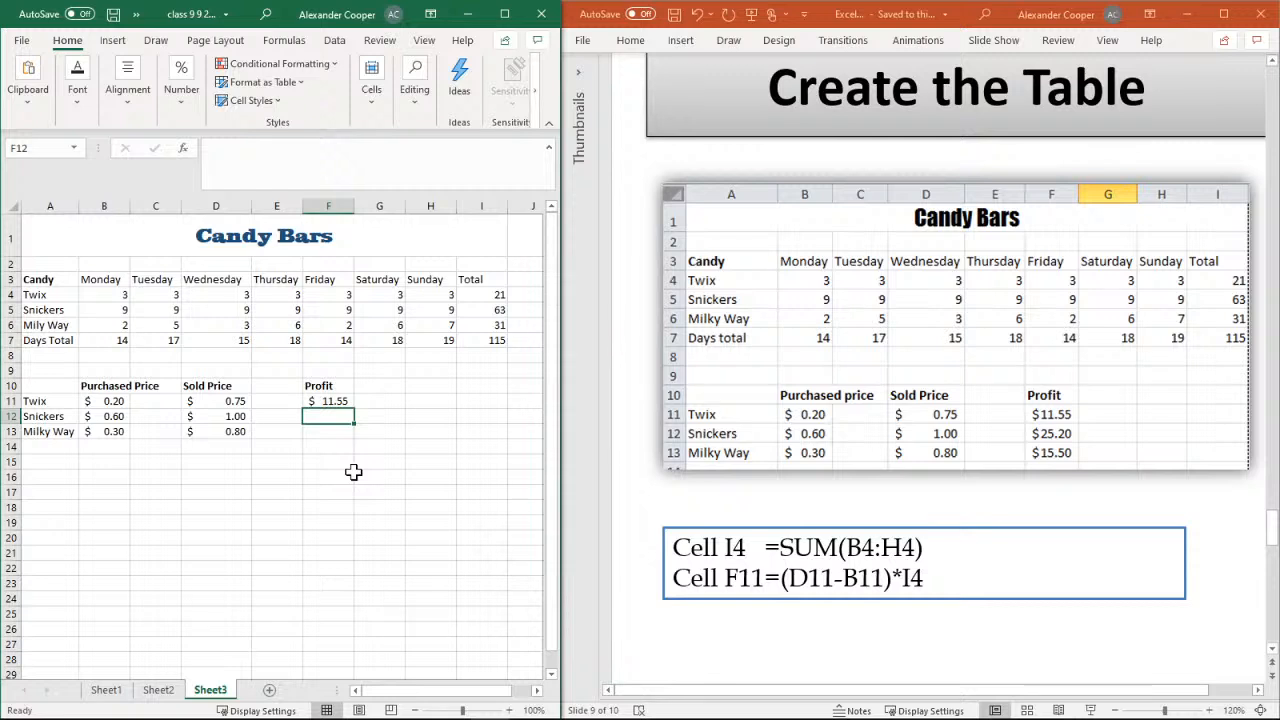
text(=)
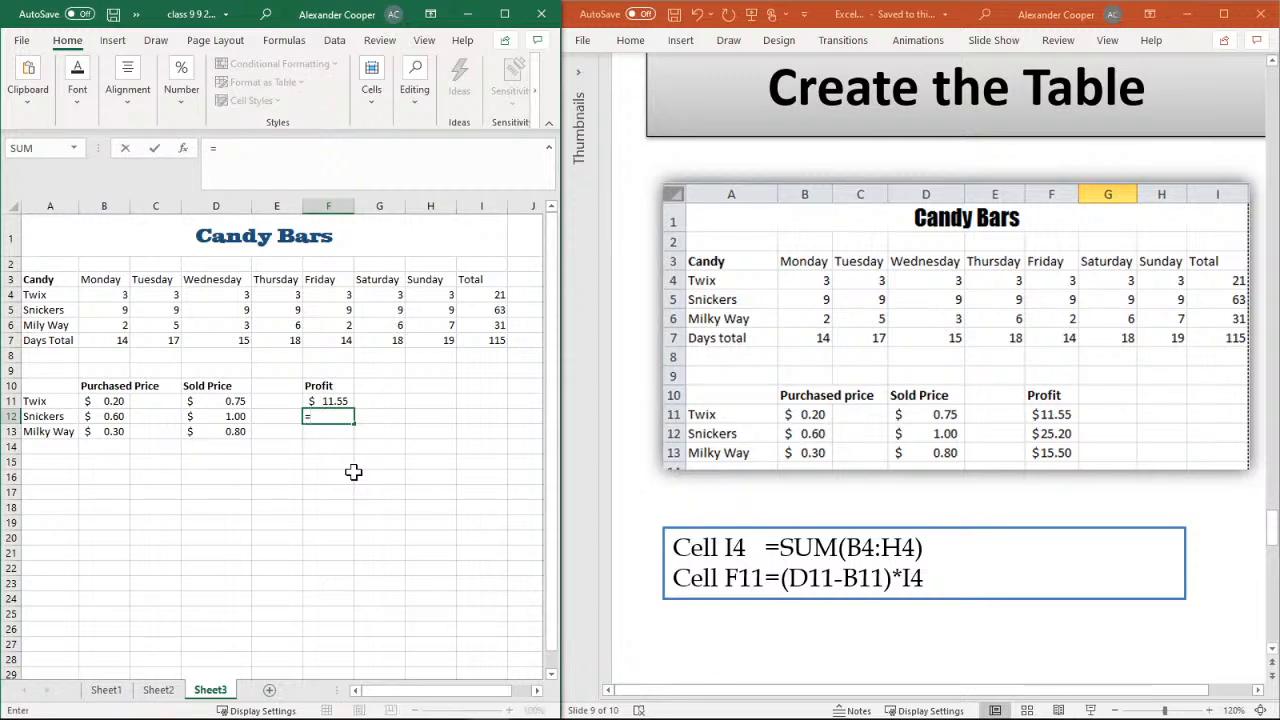
text((D)
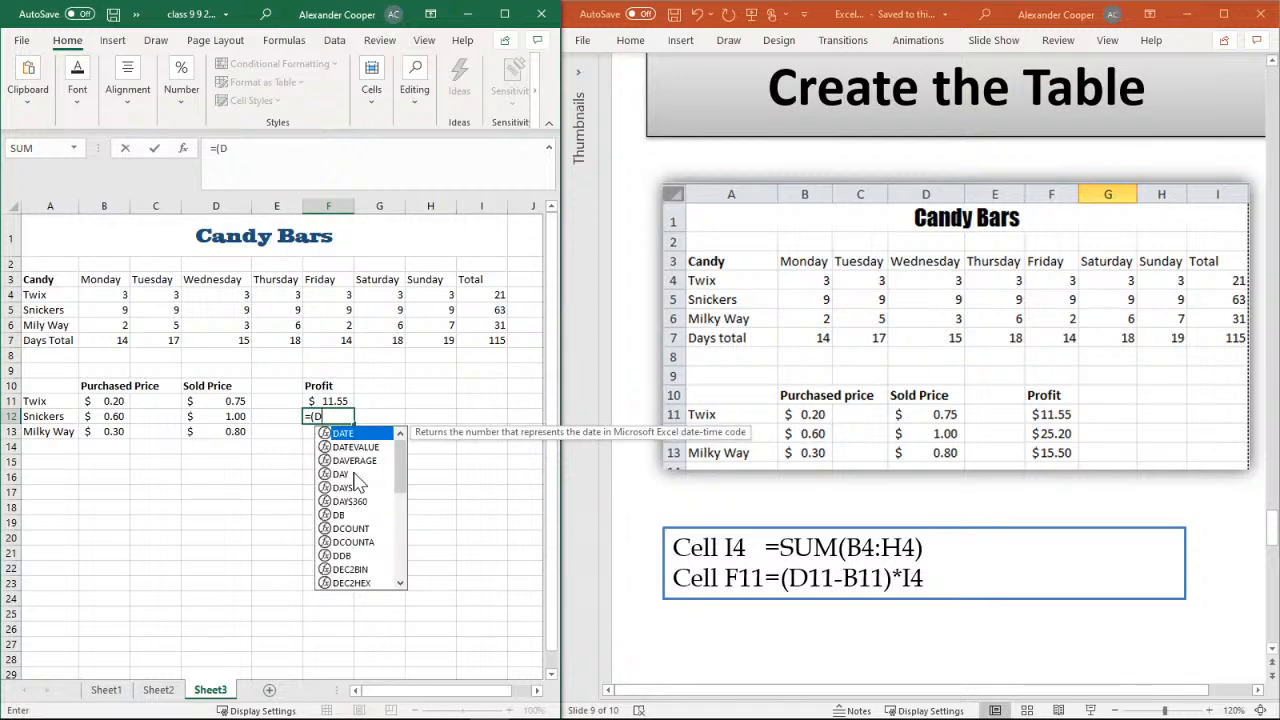
text(12)
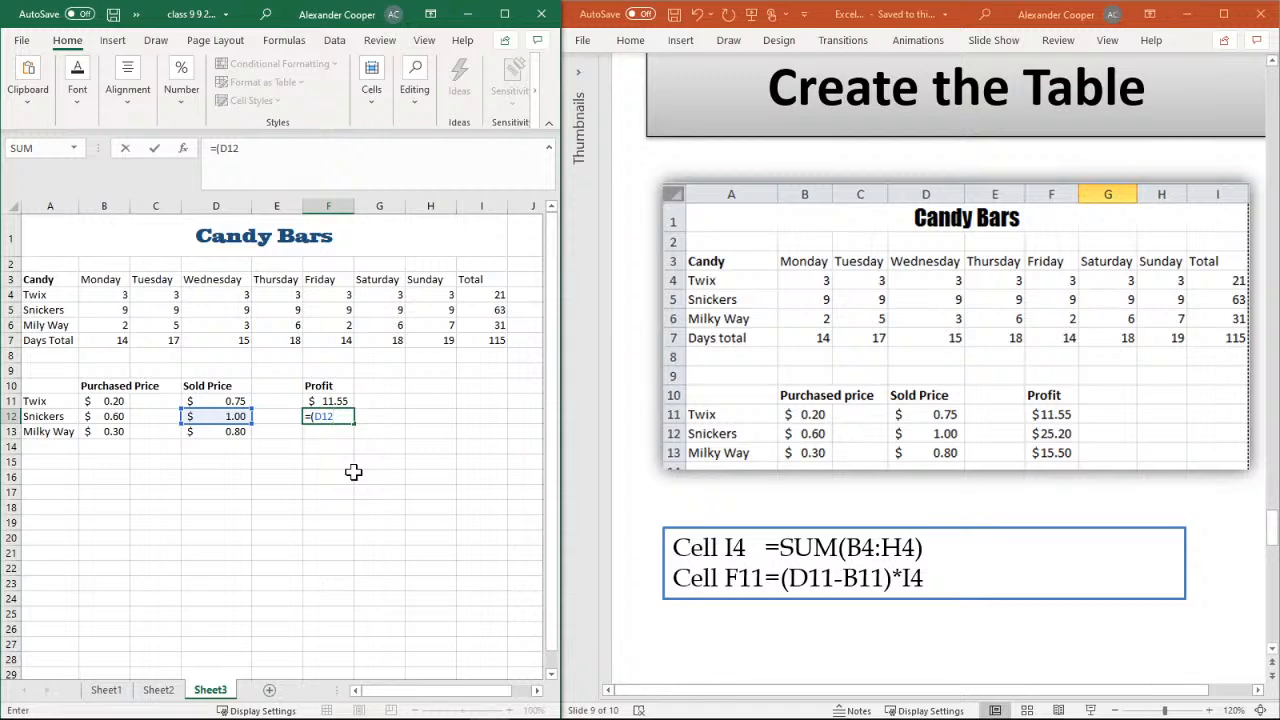
text(-B12)
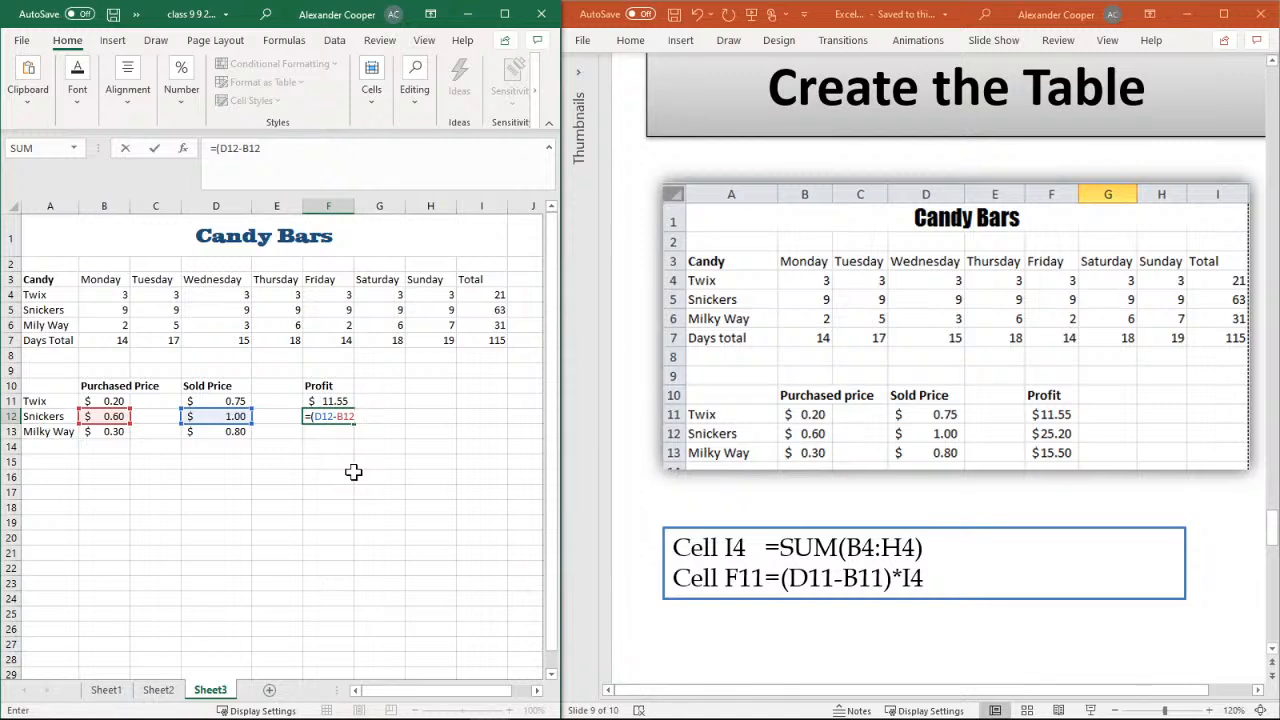
text()*I5)
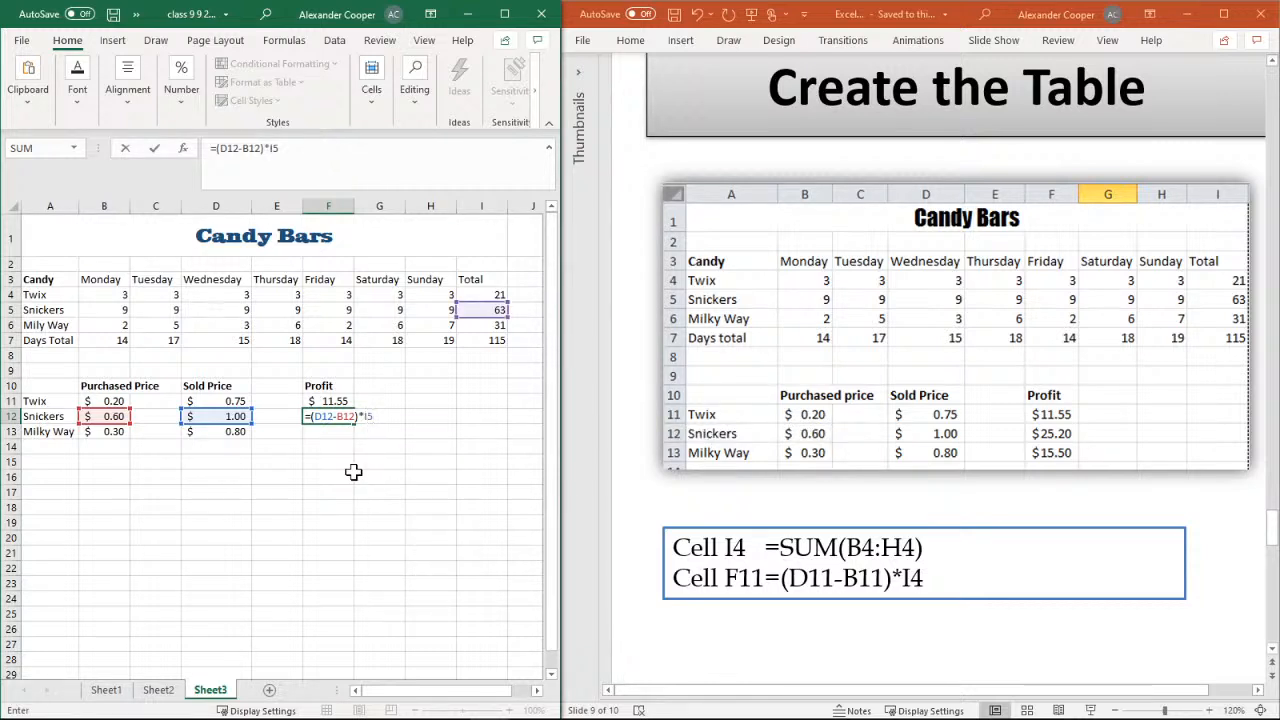
key(Return)
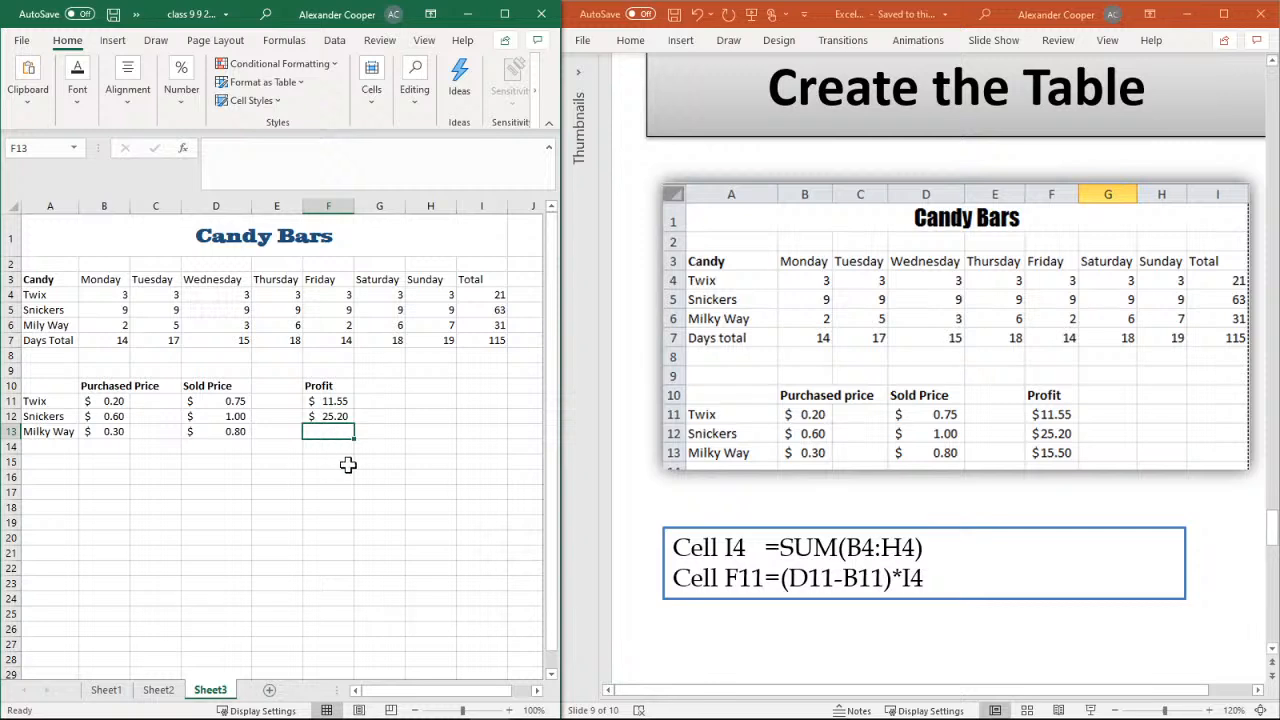
Enter the Milky Way profit formula =(D13-B13)*I6 in cell F13
text(=)
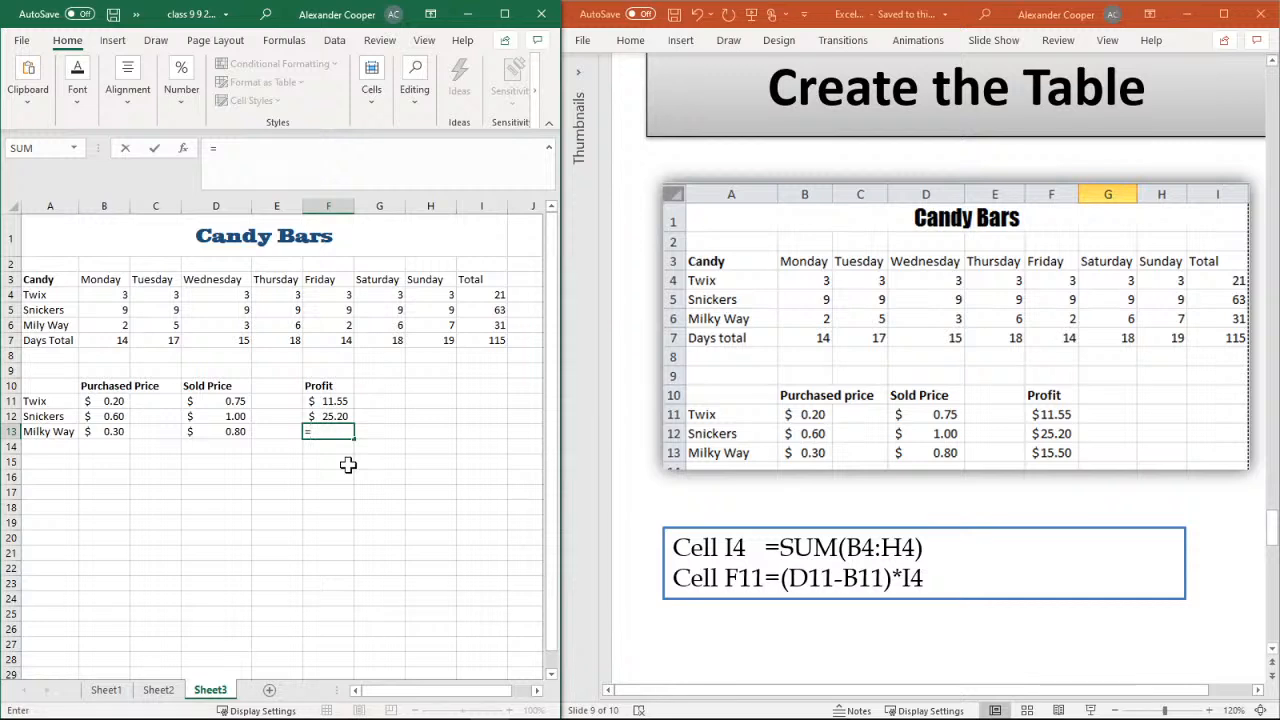
text((D13-)
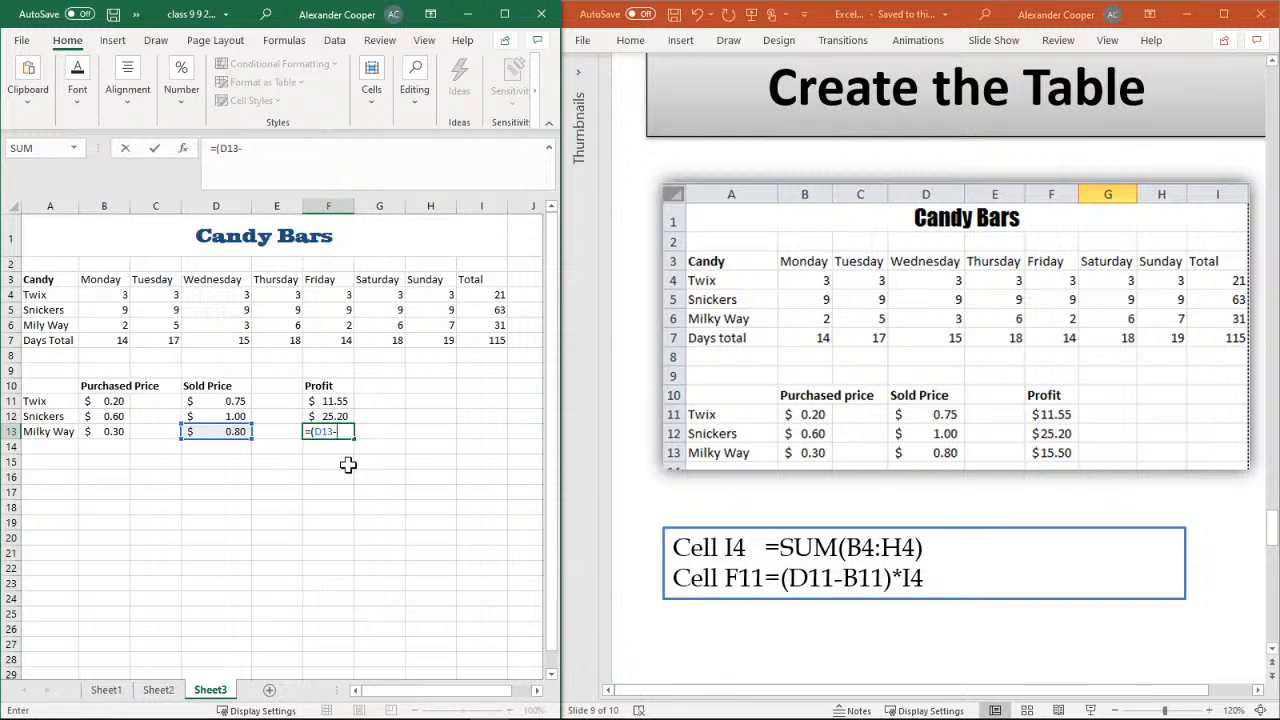
text(B13)
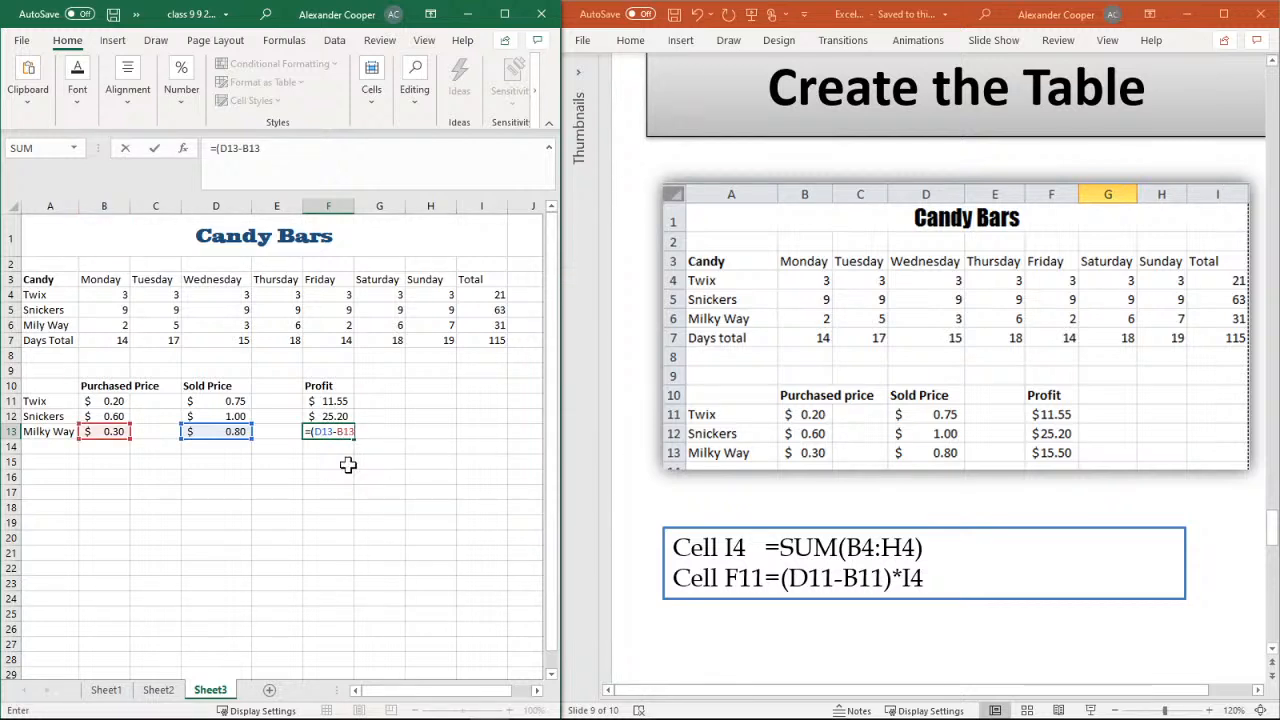
text()*I)
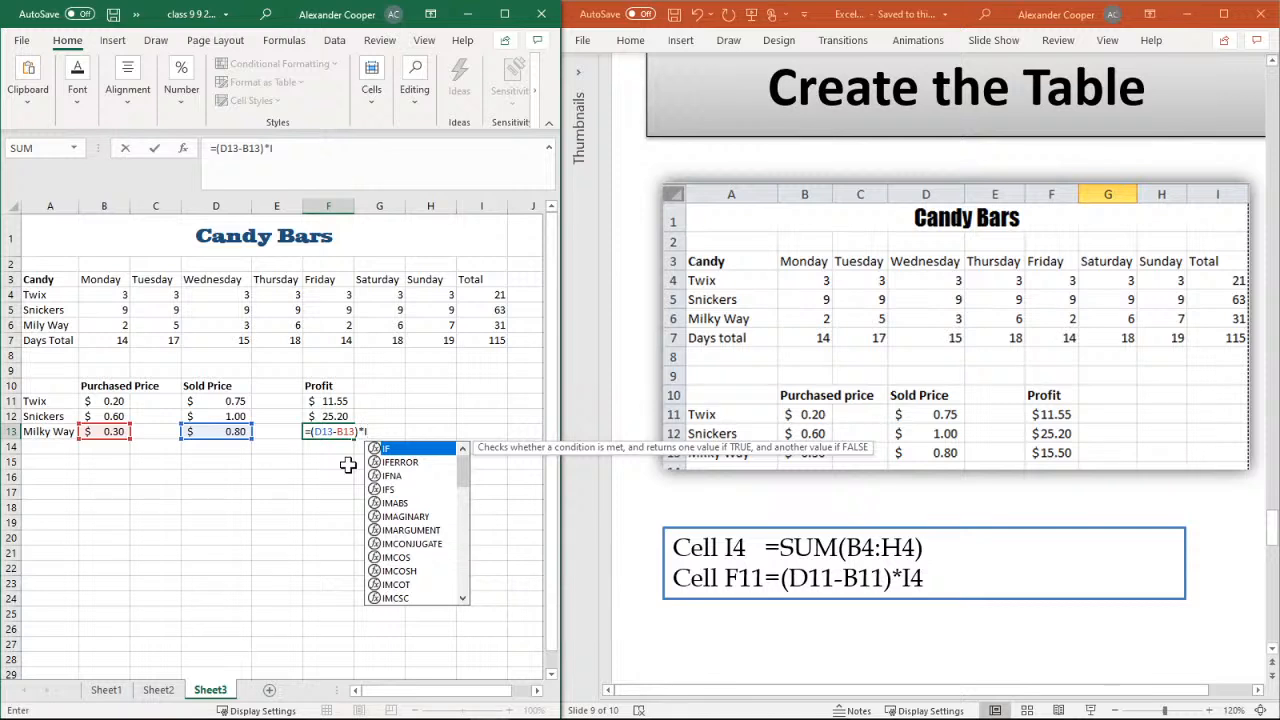
text(6)
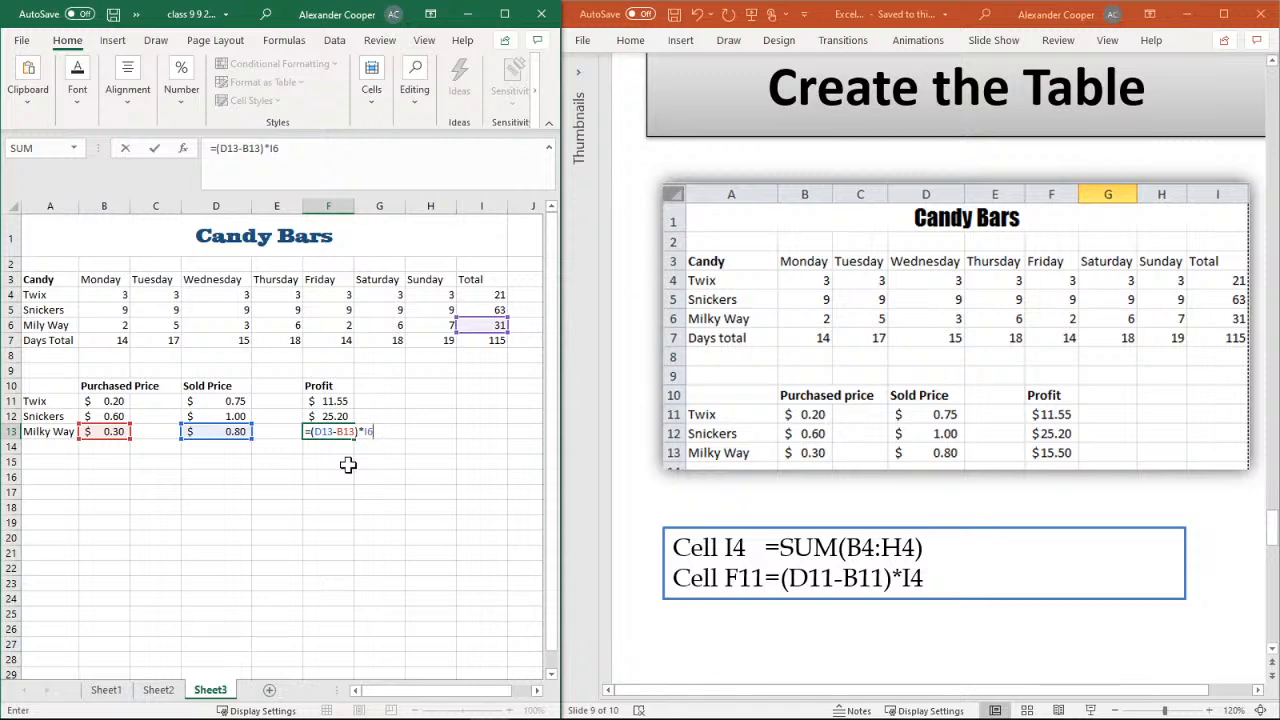
key(Return)
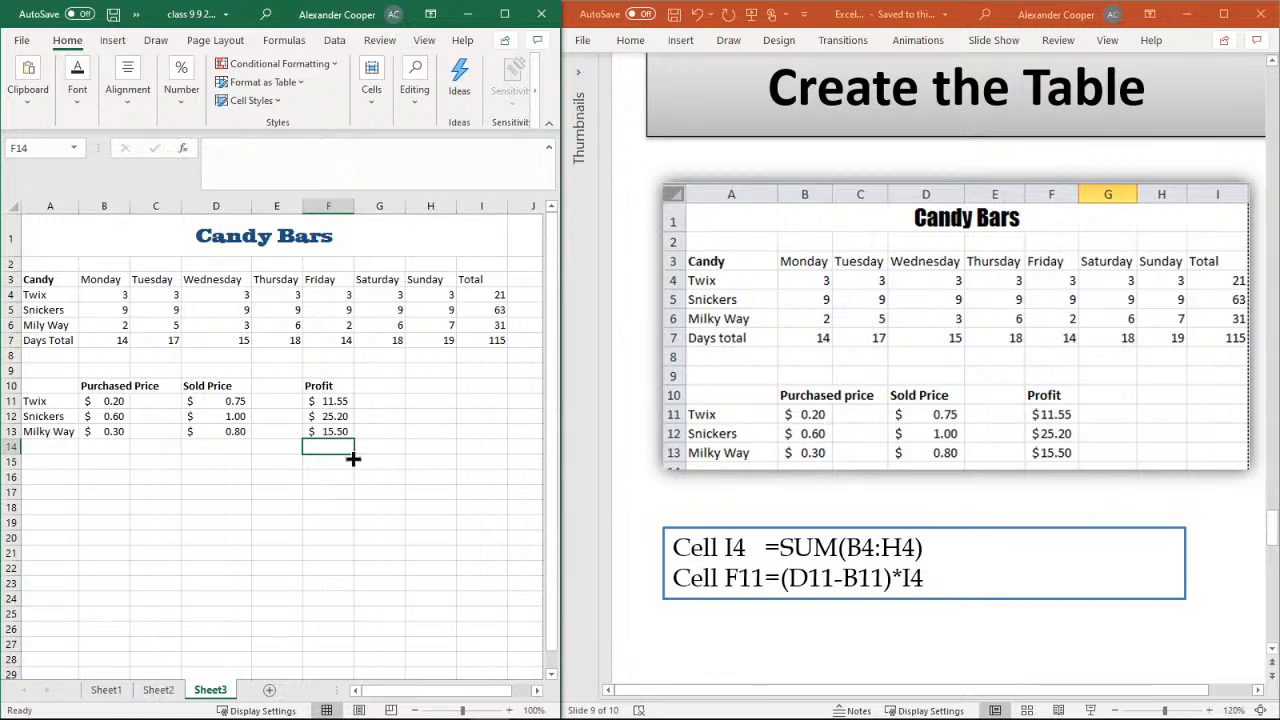
Total the three candy profits in cell F14 with an AutoSum of F11:F13
click(179, 104)
click(414, 104)
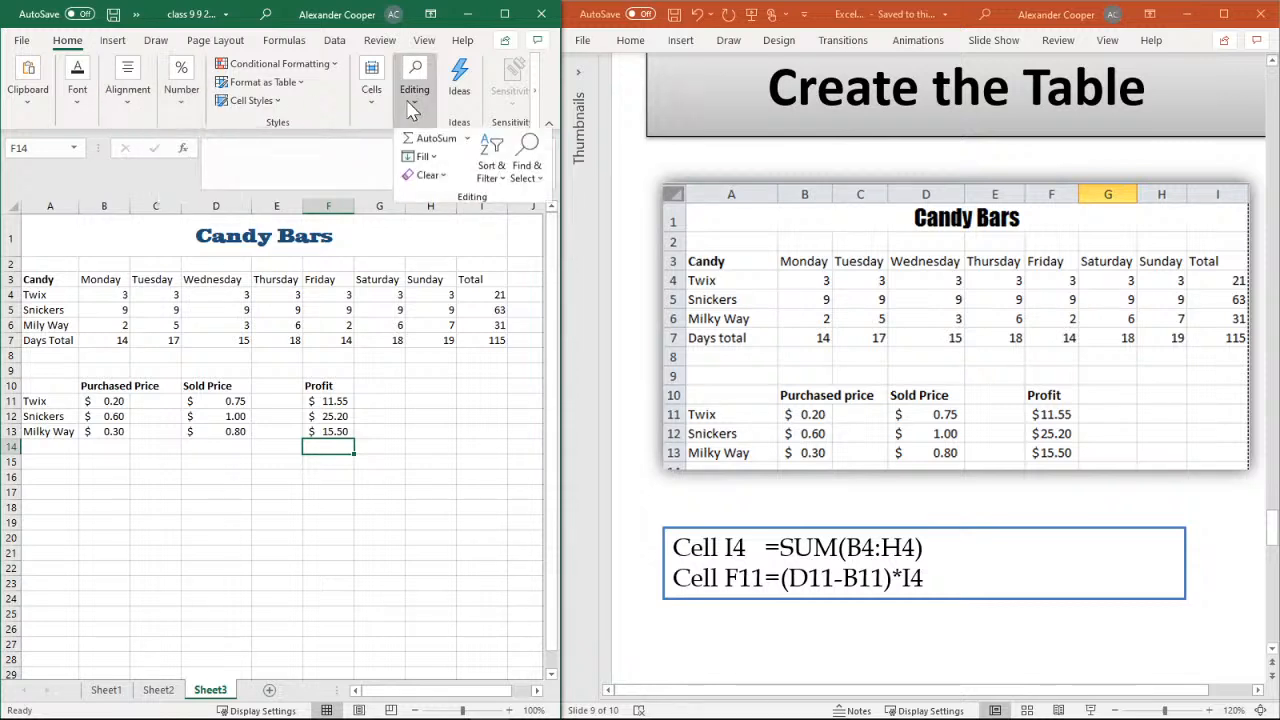
click(430, 139)
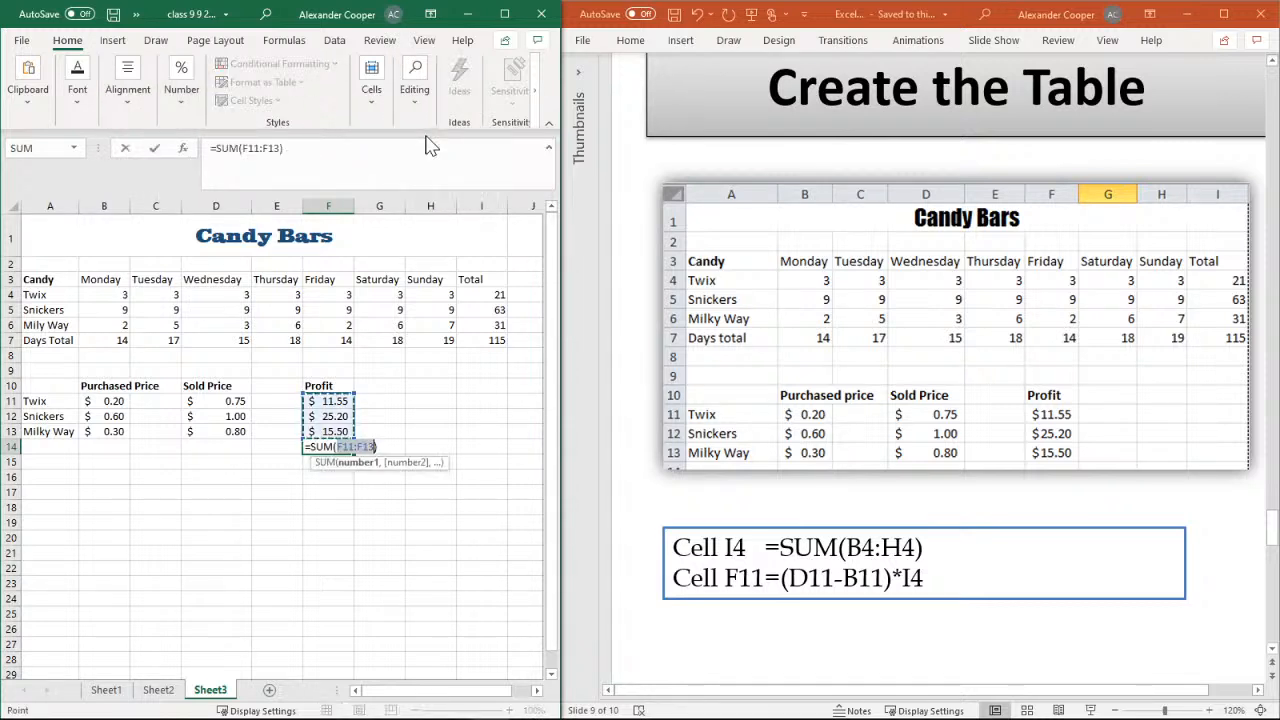
key(Return)
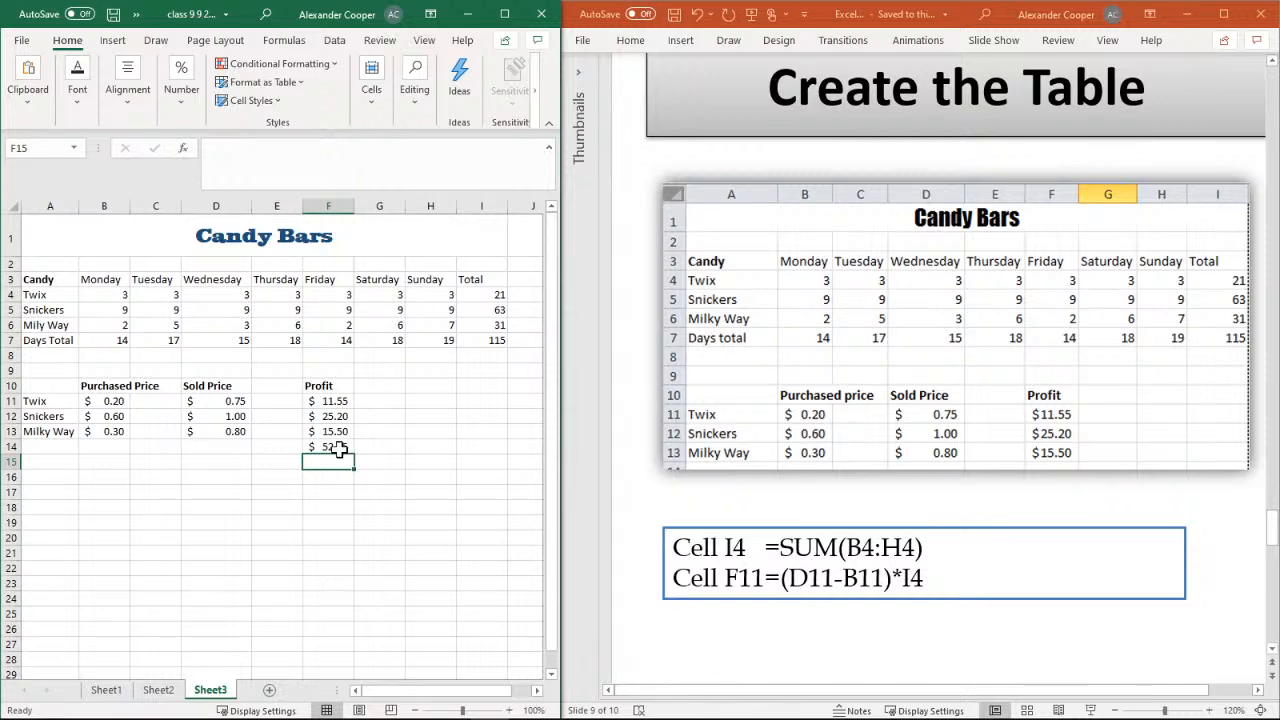
Label the profit total by entering Total for the week in cell G14
click(340, 449)
click(372, 449)
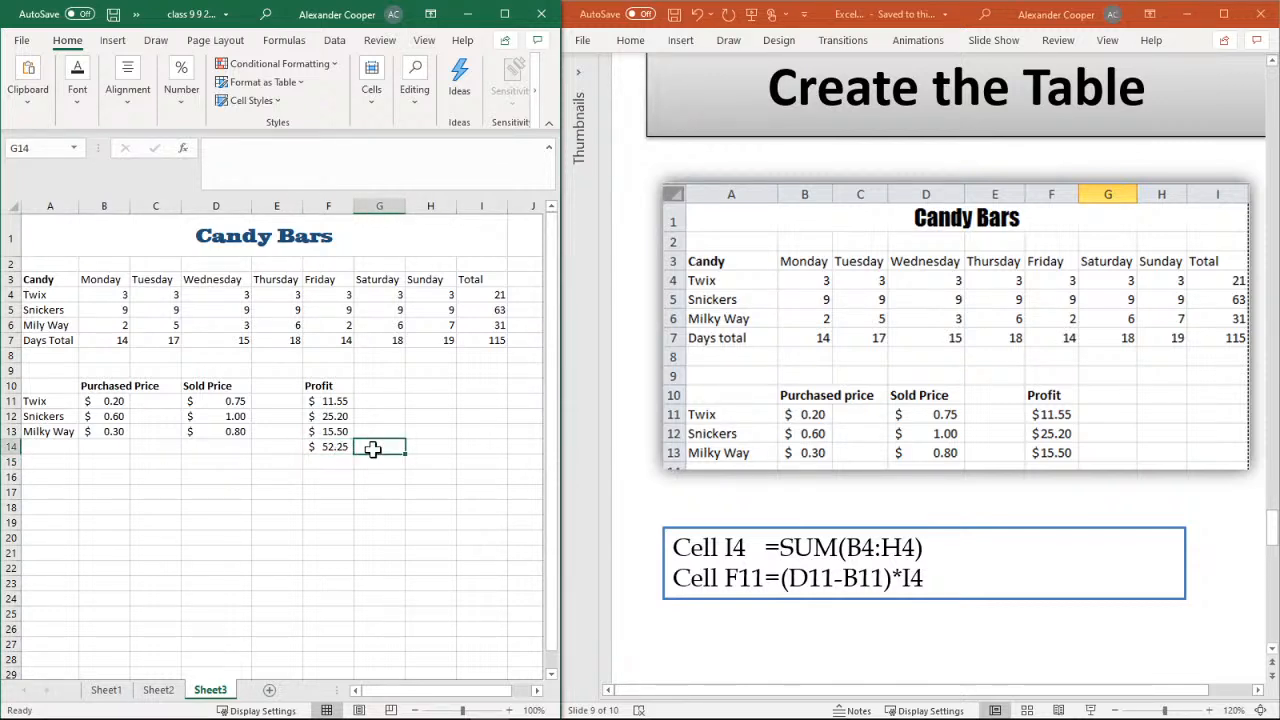
text(Tta)
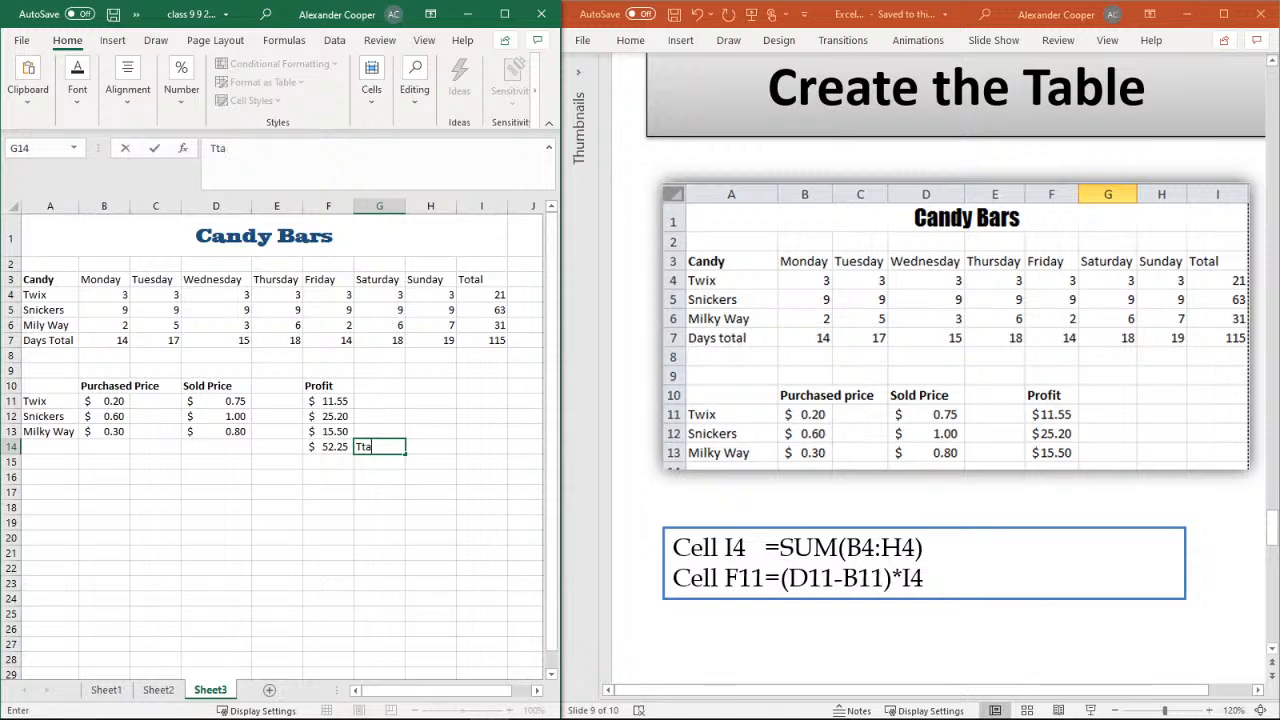
text(l for the week)
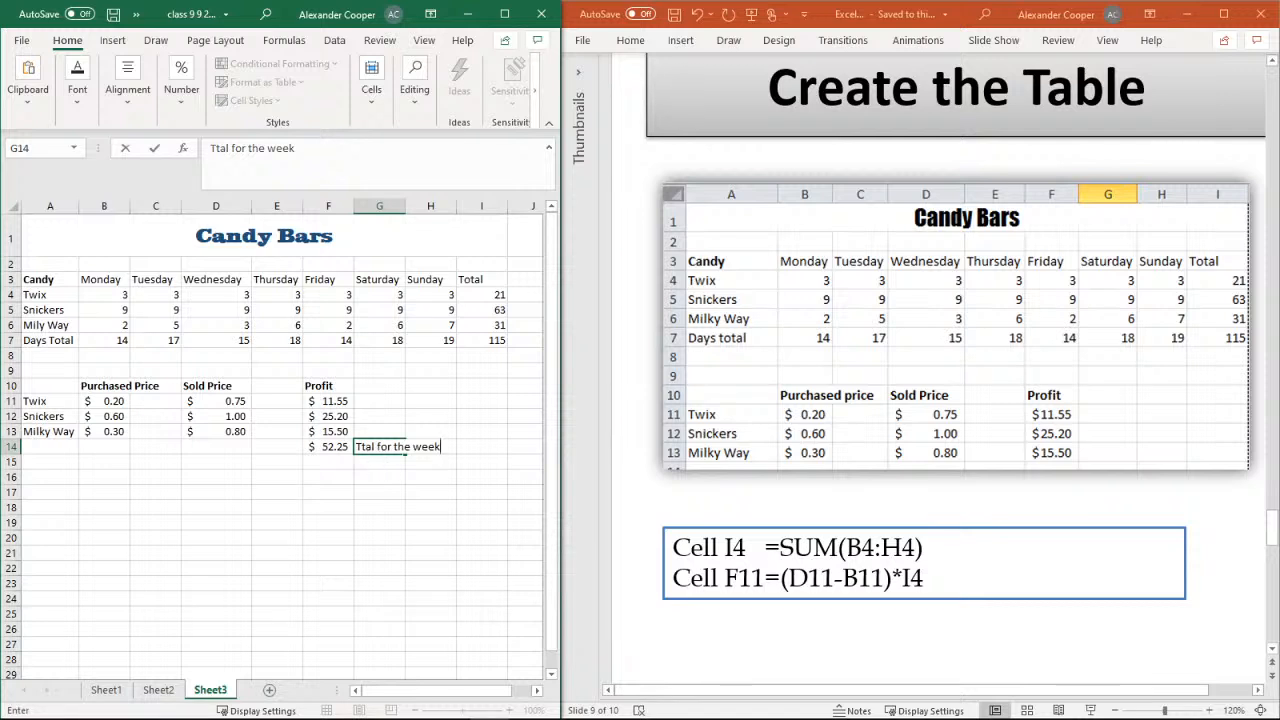
click(366, 446)
text(o)
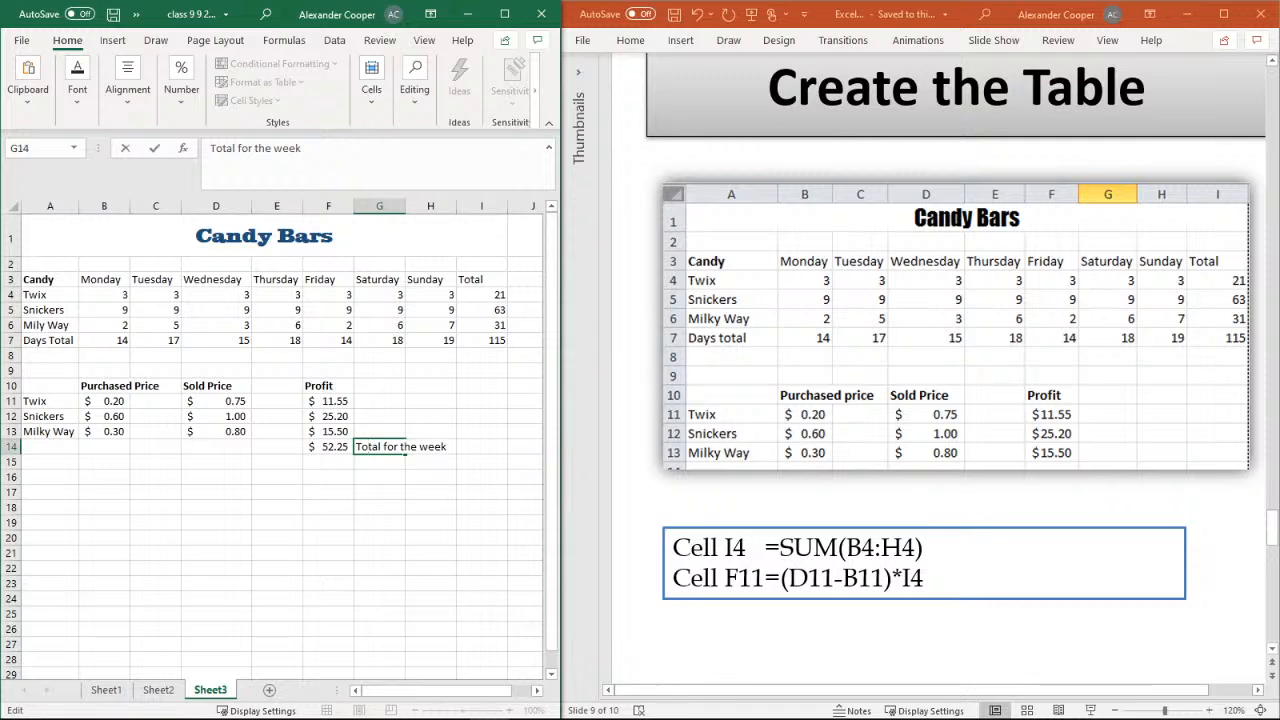
click(378, 460)
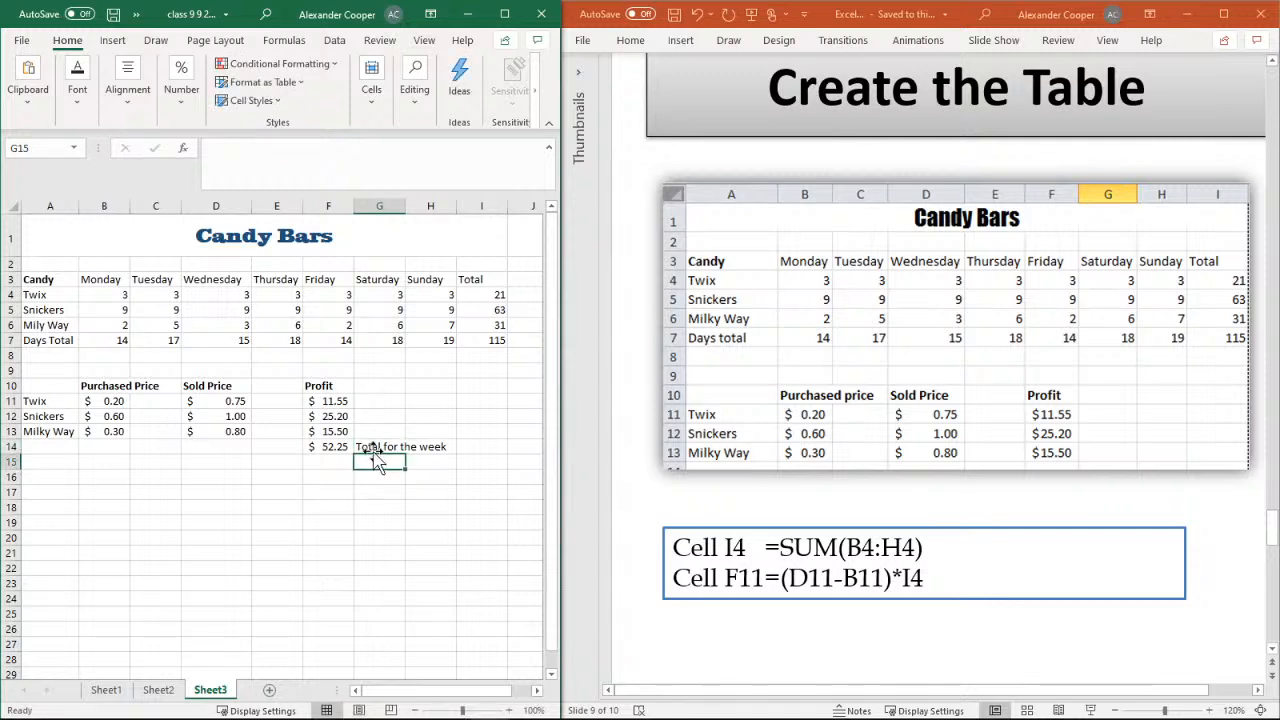
Examine the formulas behind the weekly profit total, the Twix profit, the candy totals and the days totals
click(328, 447)
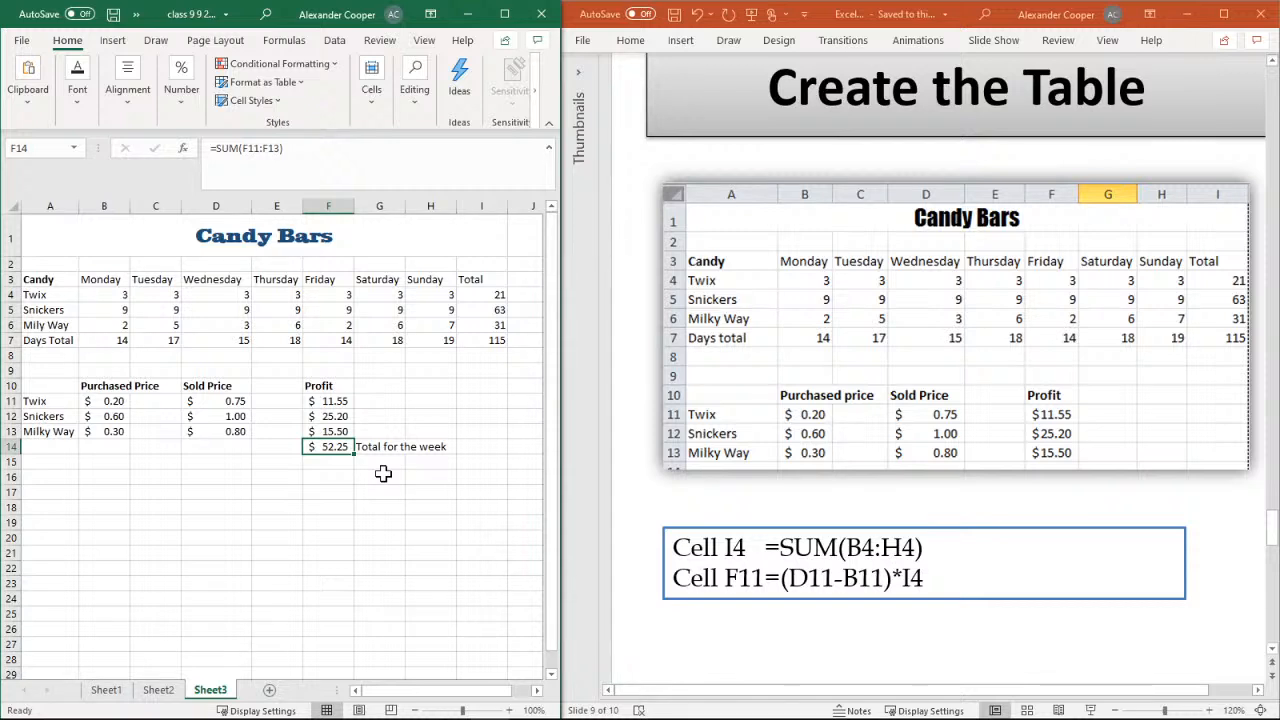
click(380, 475)
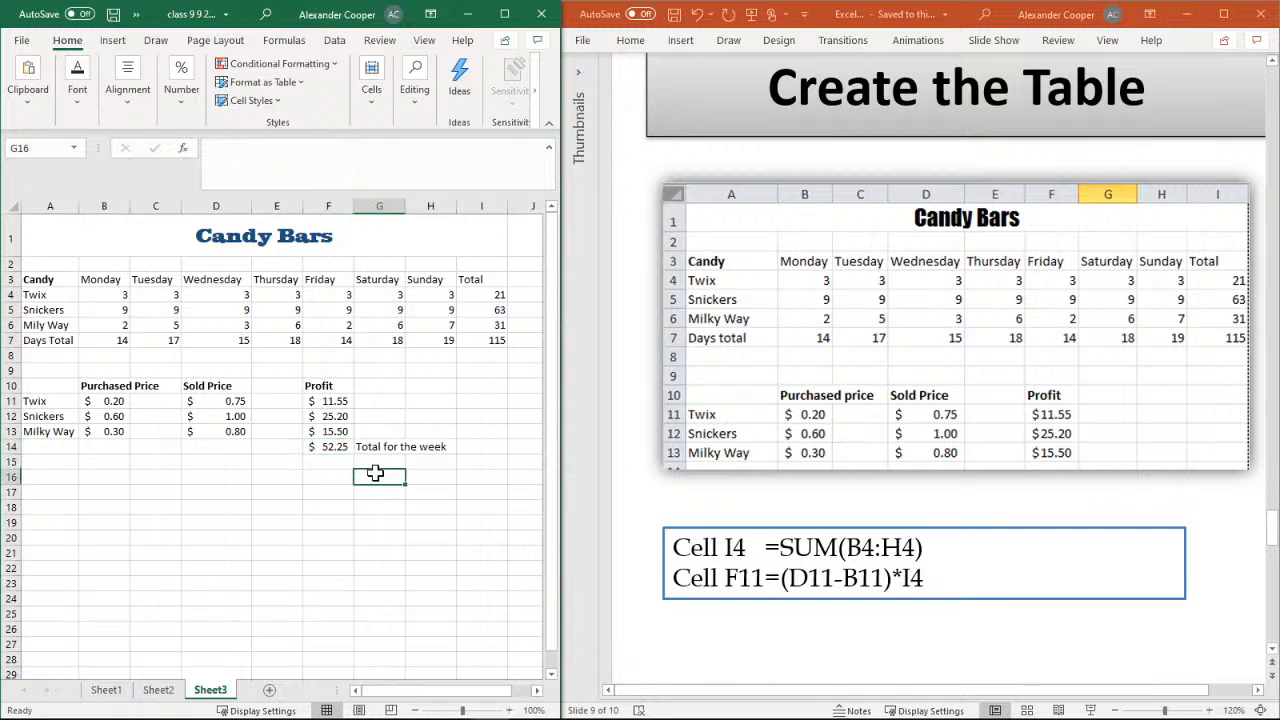
click(345, 446)
click(312, 398)
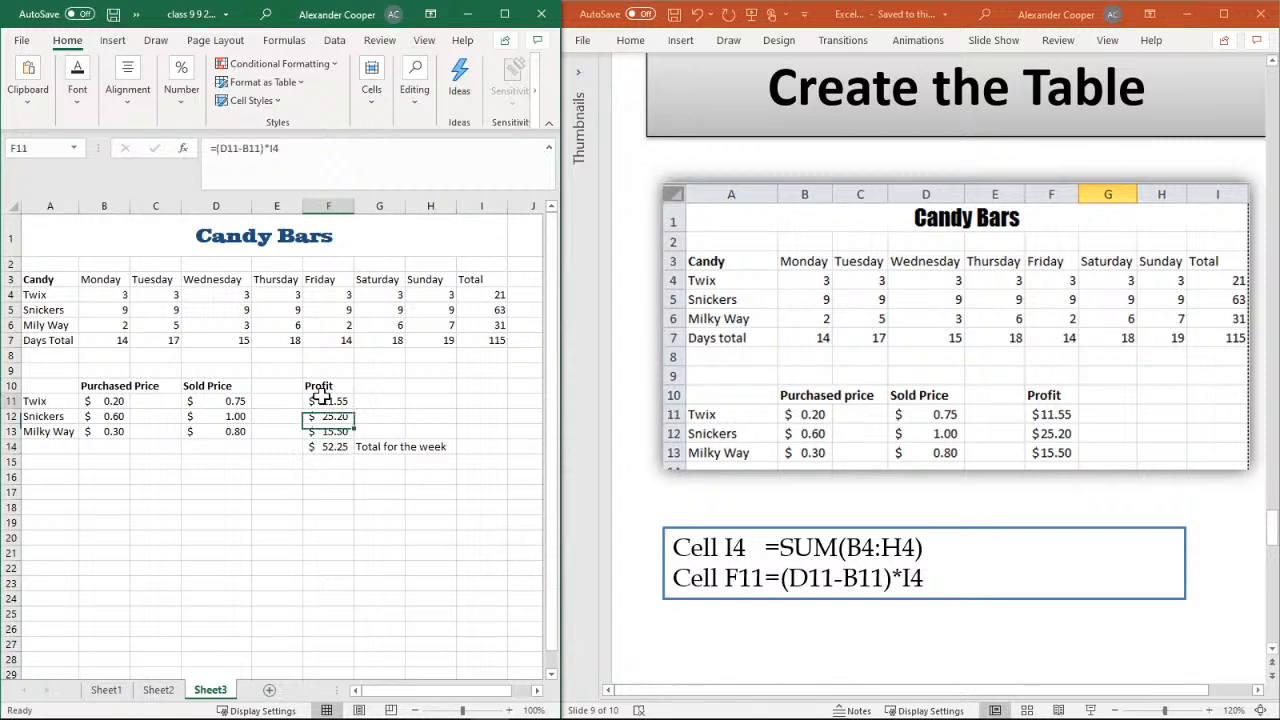
click(493, 337)
click(485, 296)
click(487, 310)
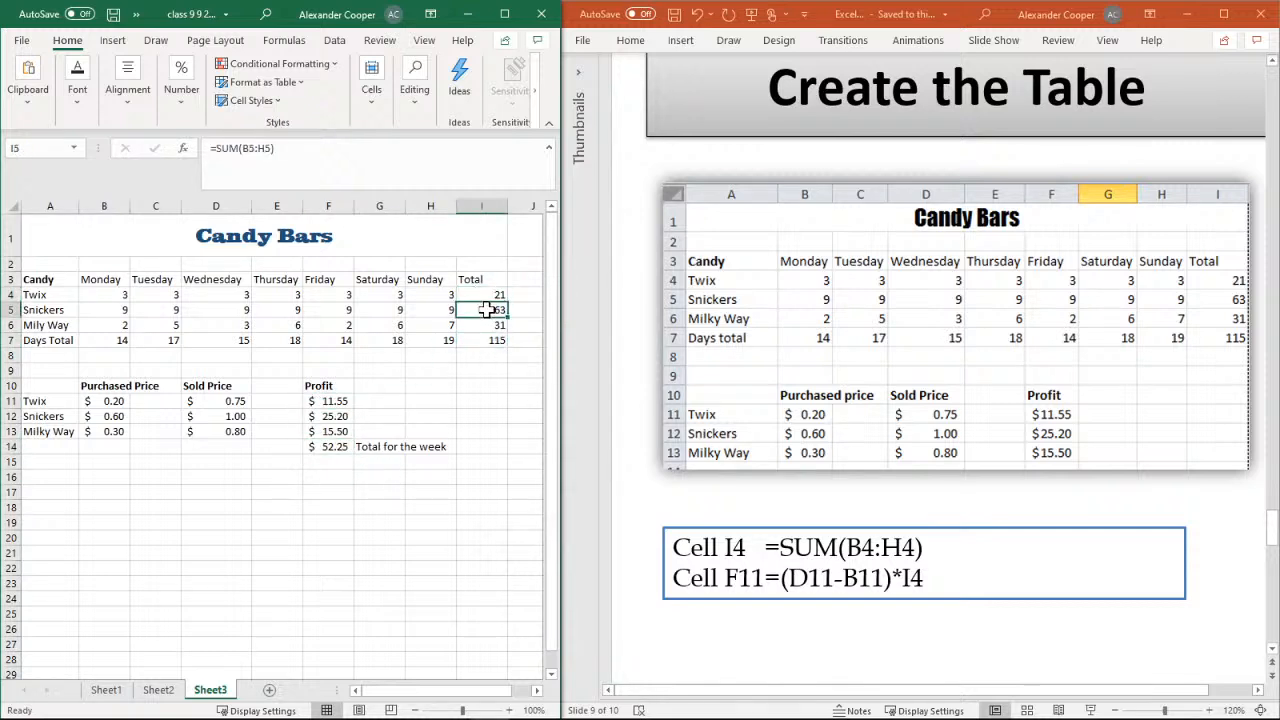
click(126, 287)
click(167, 320)
click(170, 340)
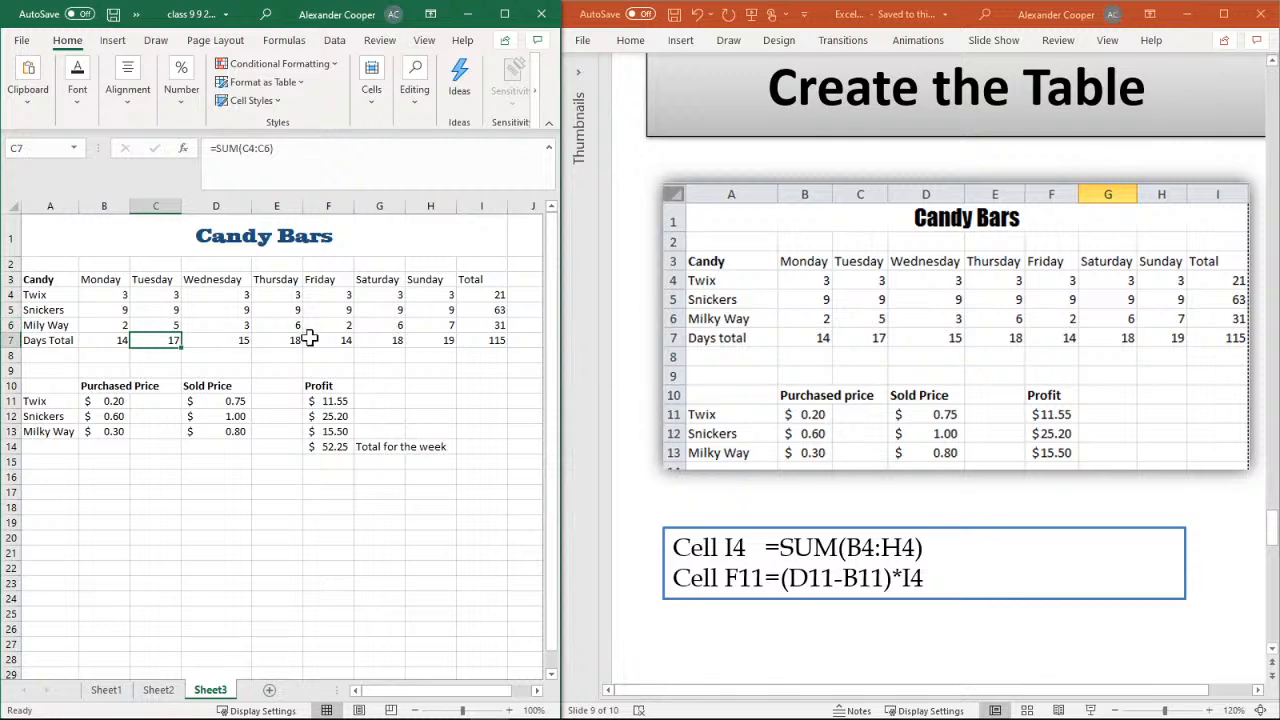
click(312, 339)
click(342, 476)
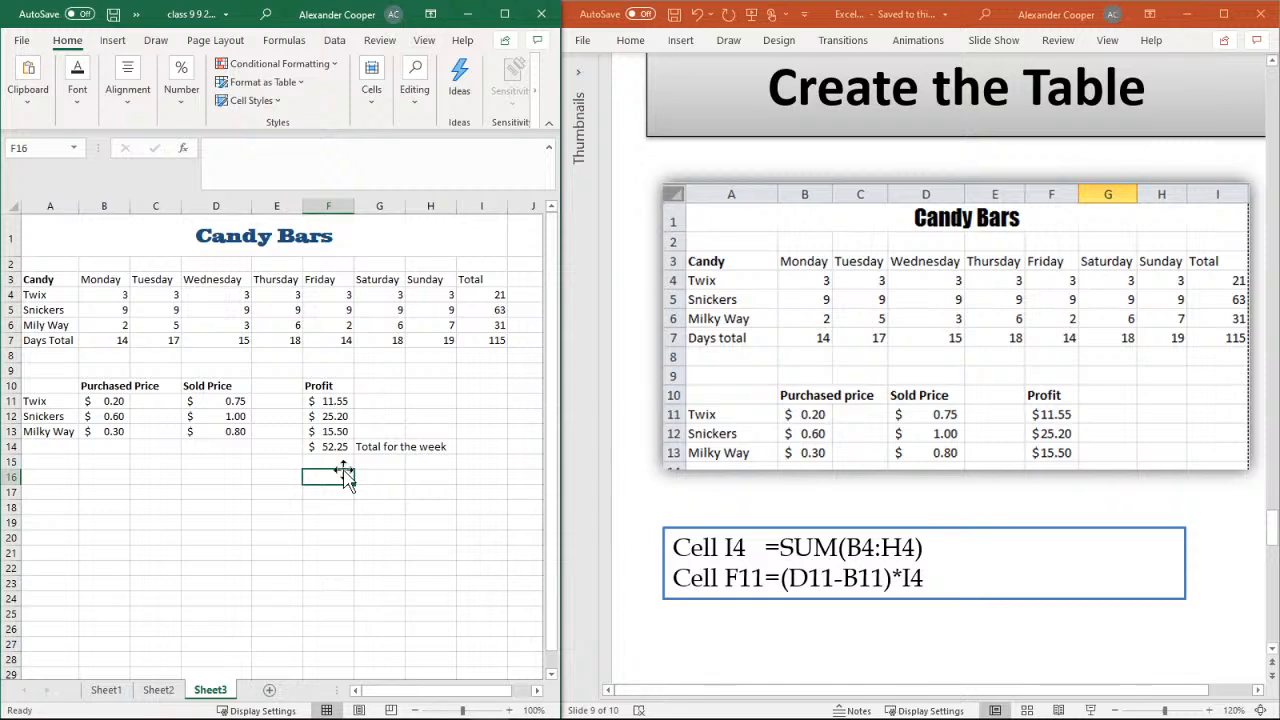
Test the formulas' recalculation by setting Monday's Twix quantity in cell B4 to 6, and restore it to 3
click(116, 297)
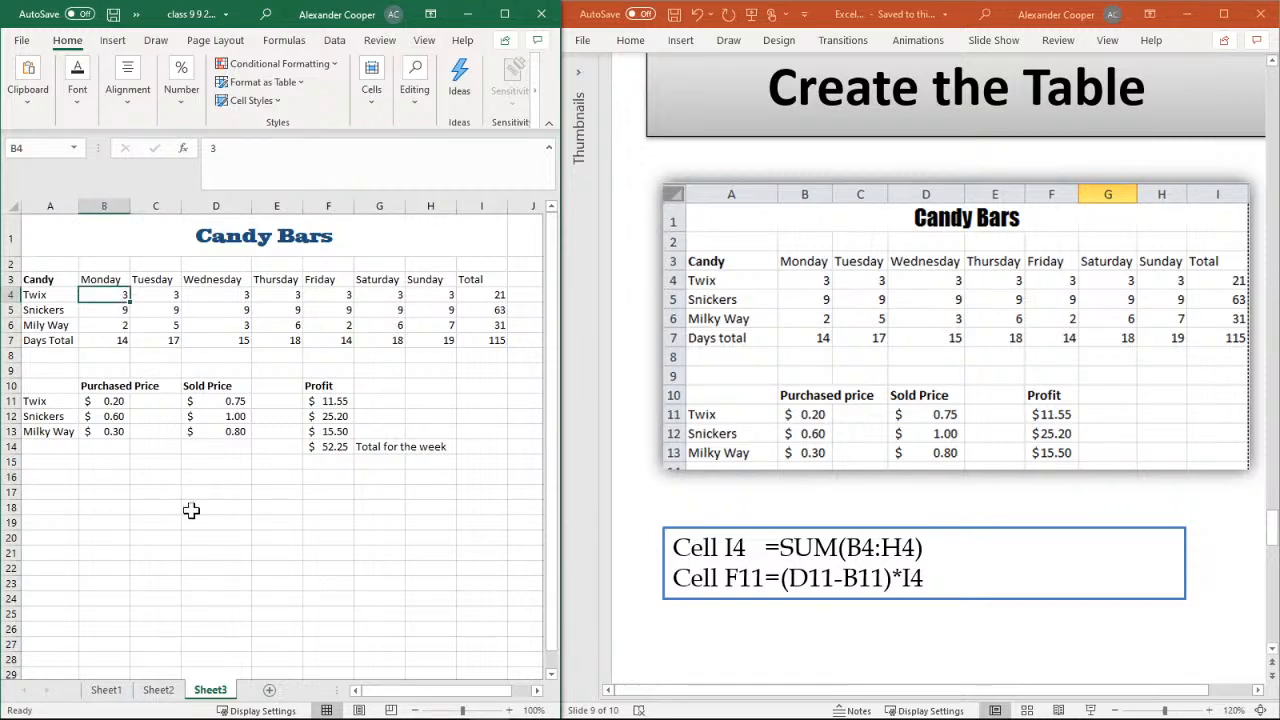
text(6)
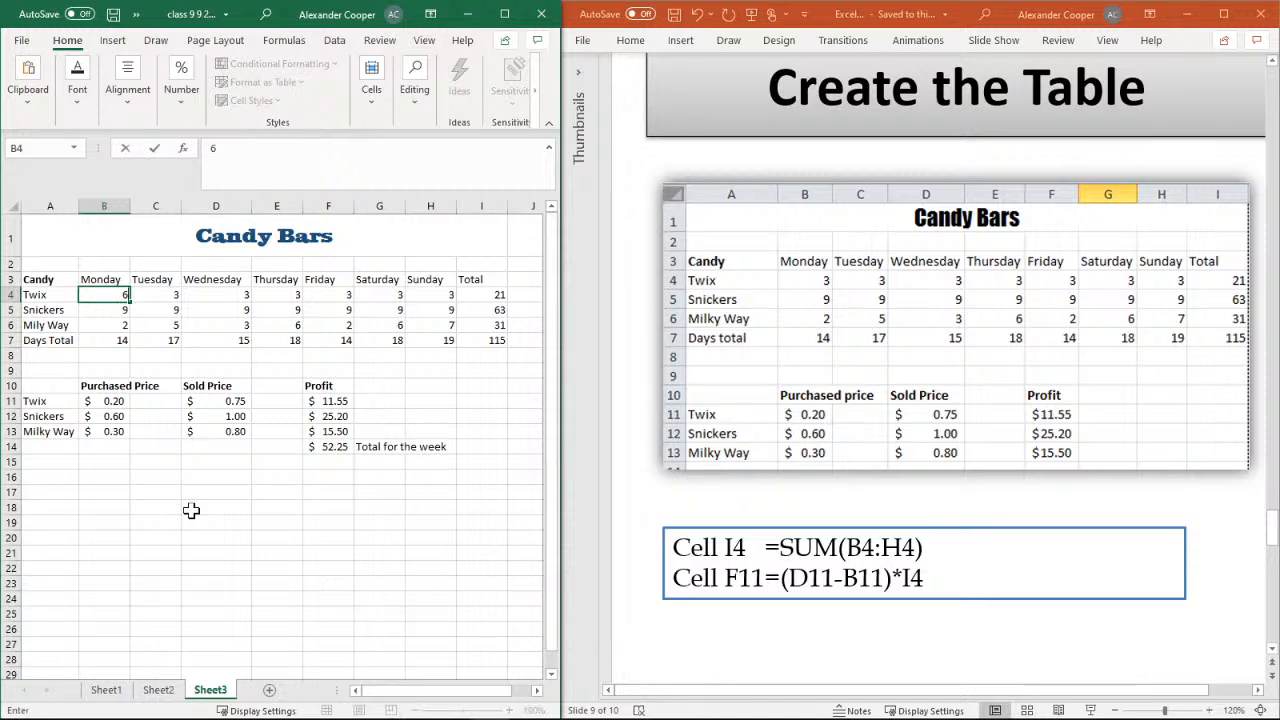
key(Return)
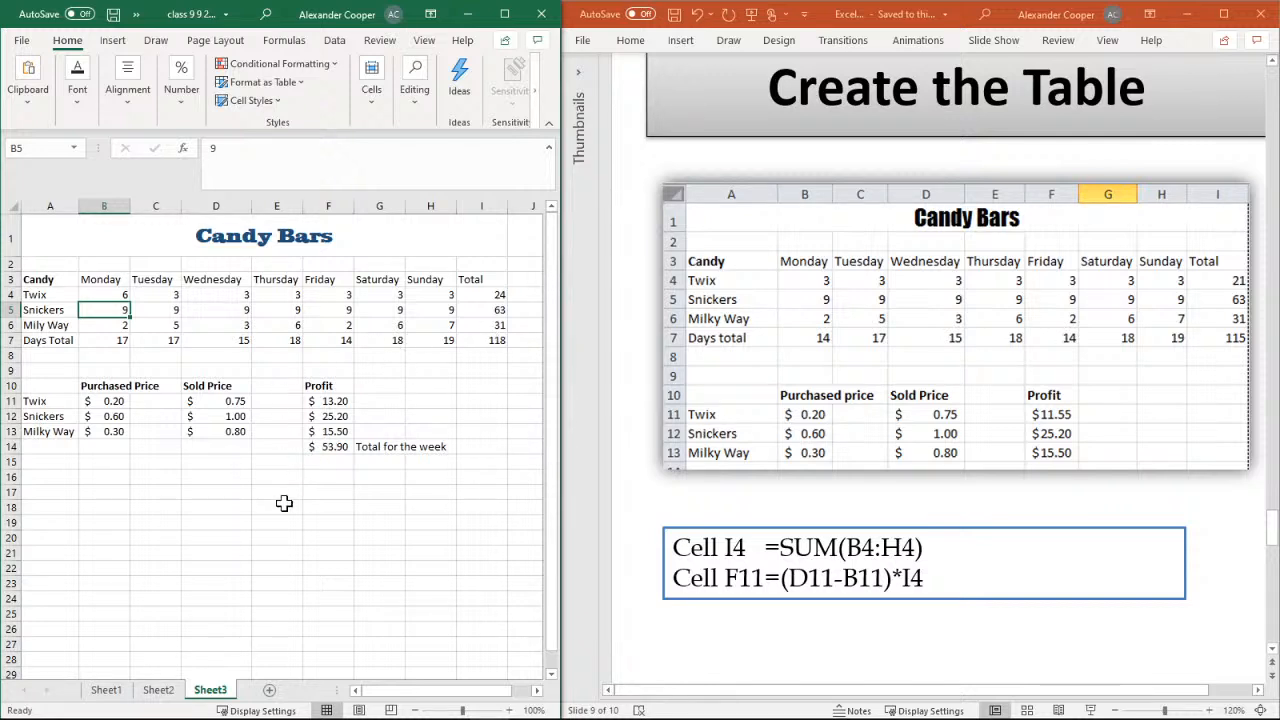
click(113, 294)
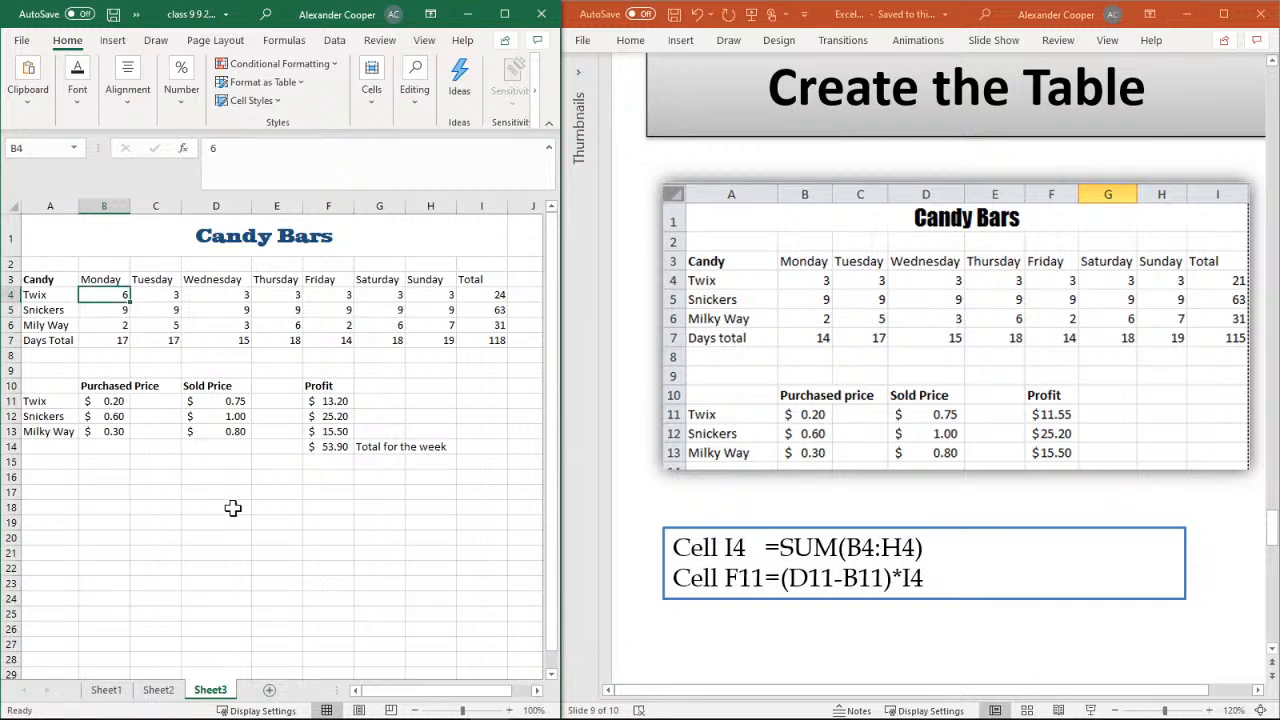
text(3)
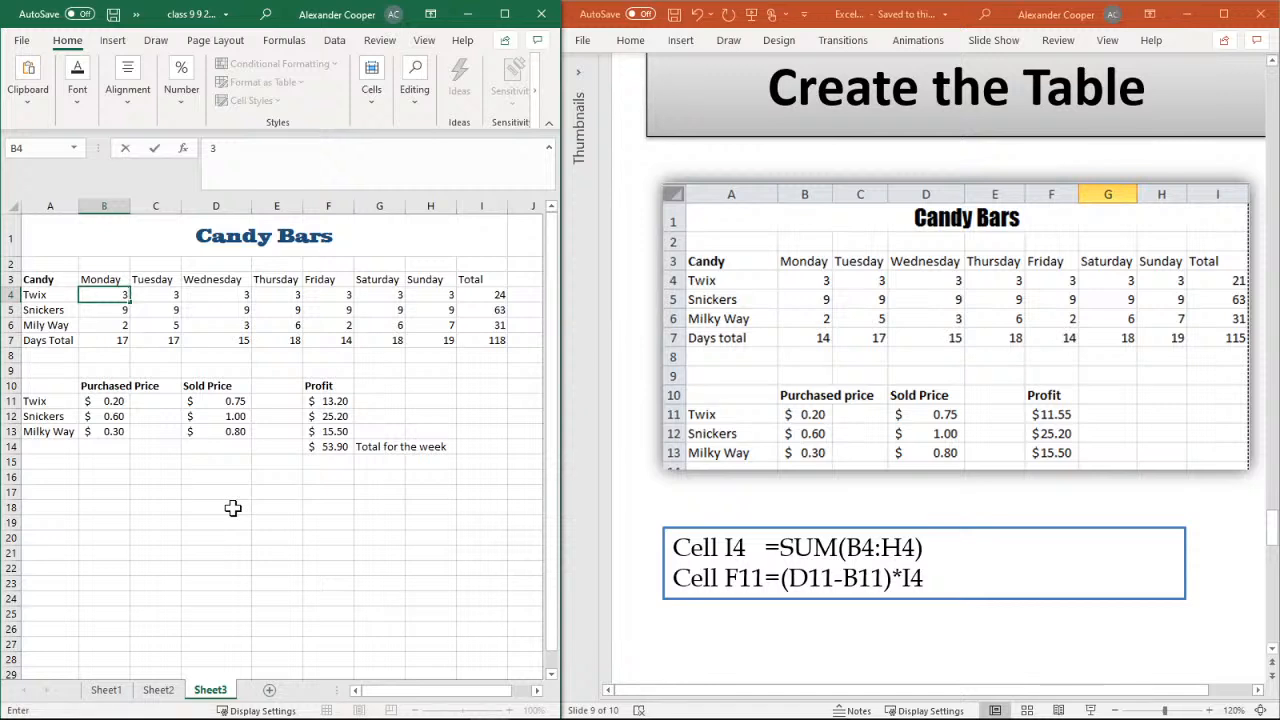
key(Return)
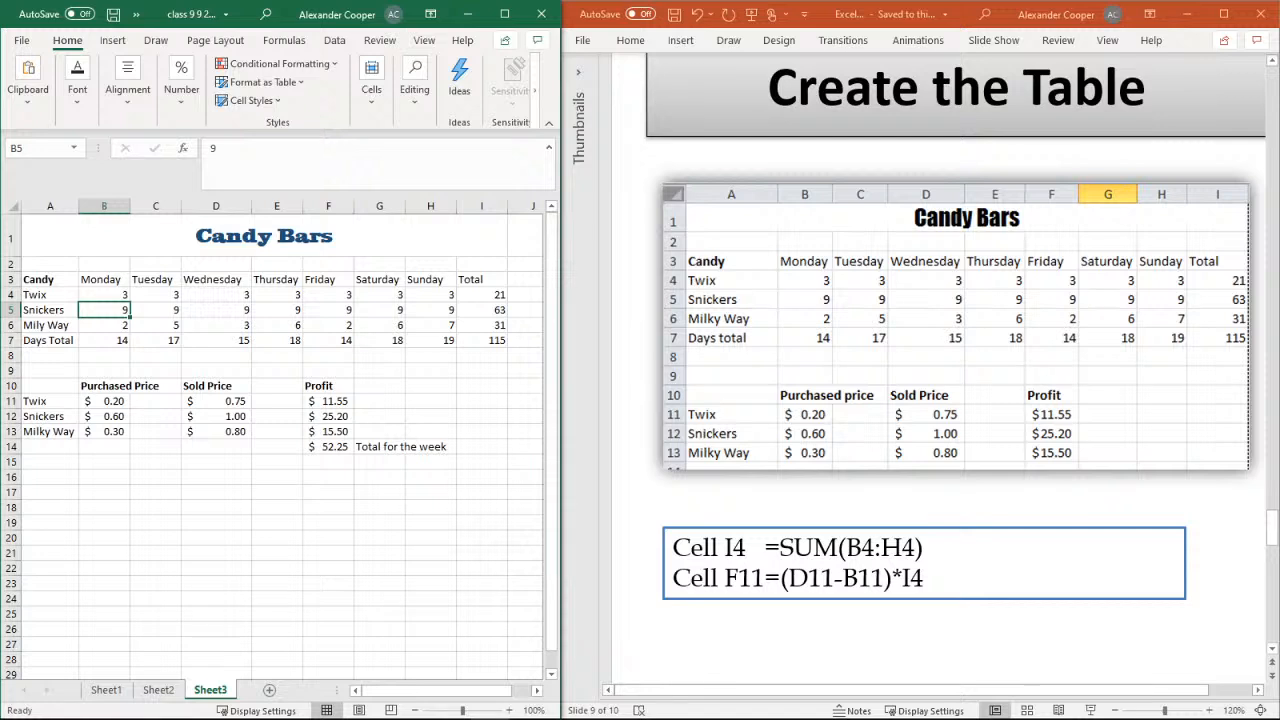
right_click(211, 692)
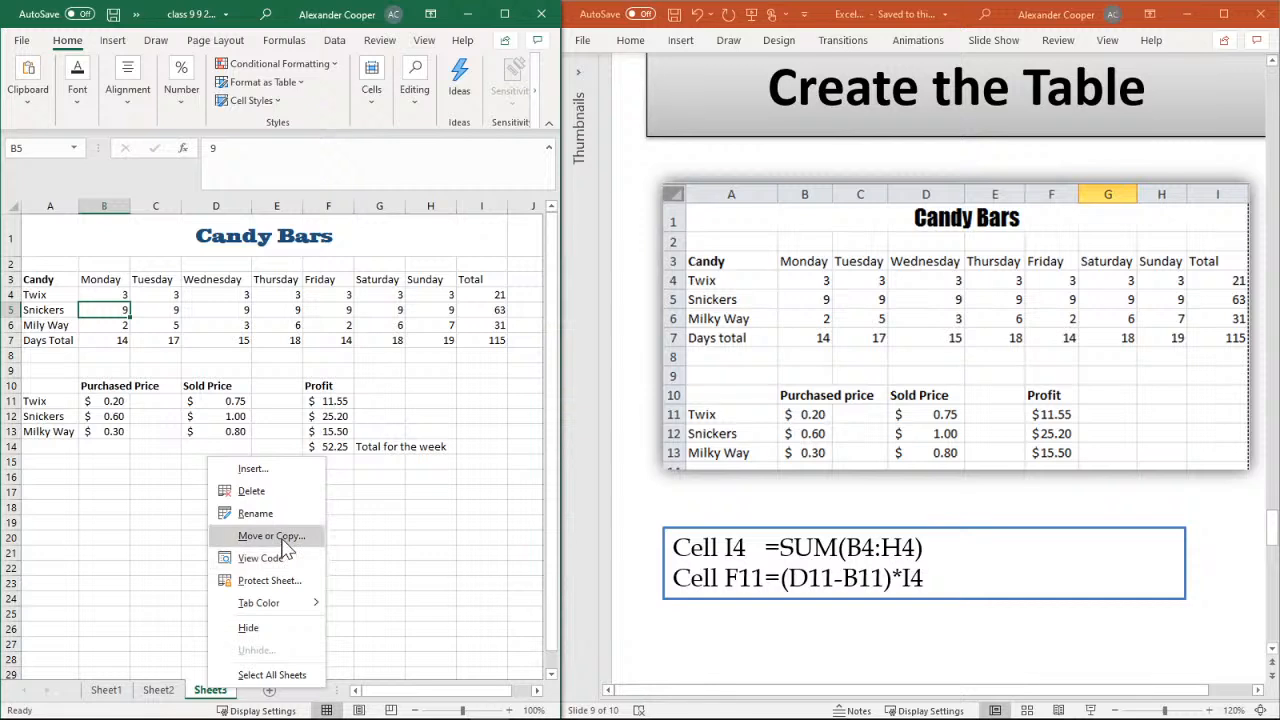
click(398, 548)
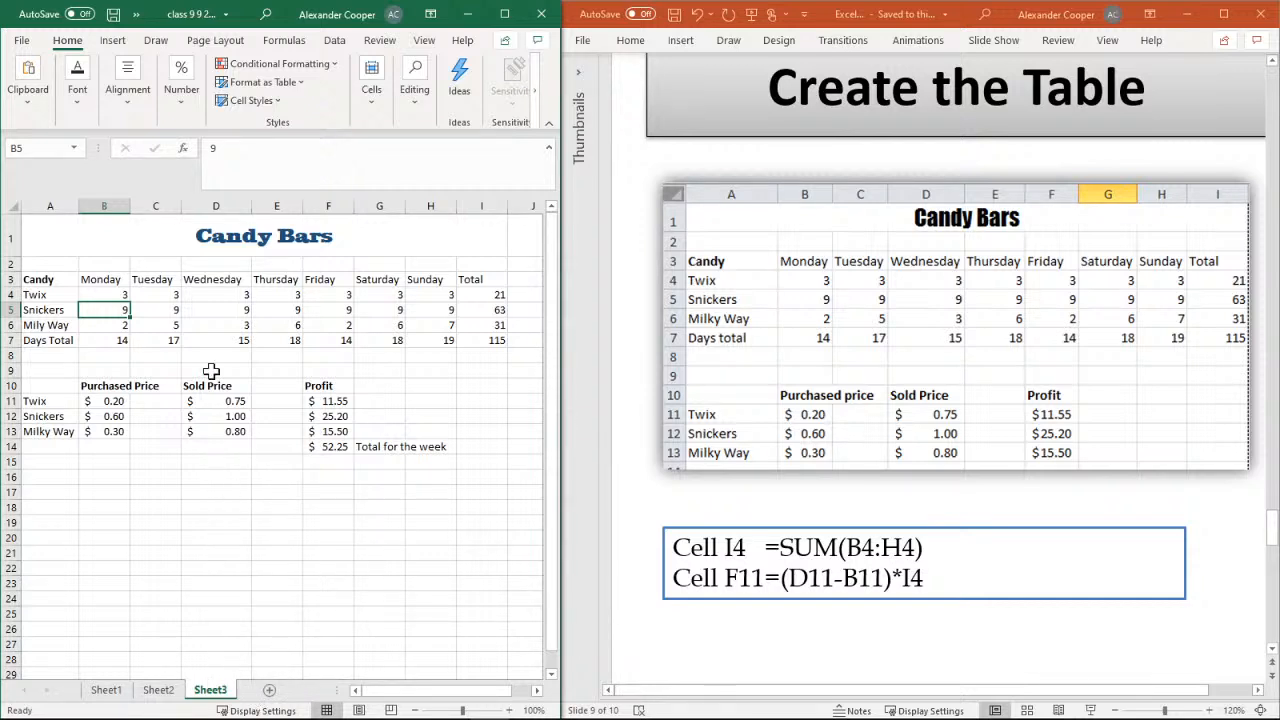
Clear the daily quantities of all three candies from Monday to Sunday in cells B4:H6
click(138, 296)
click(99, 295)
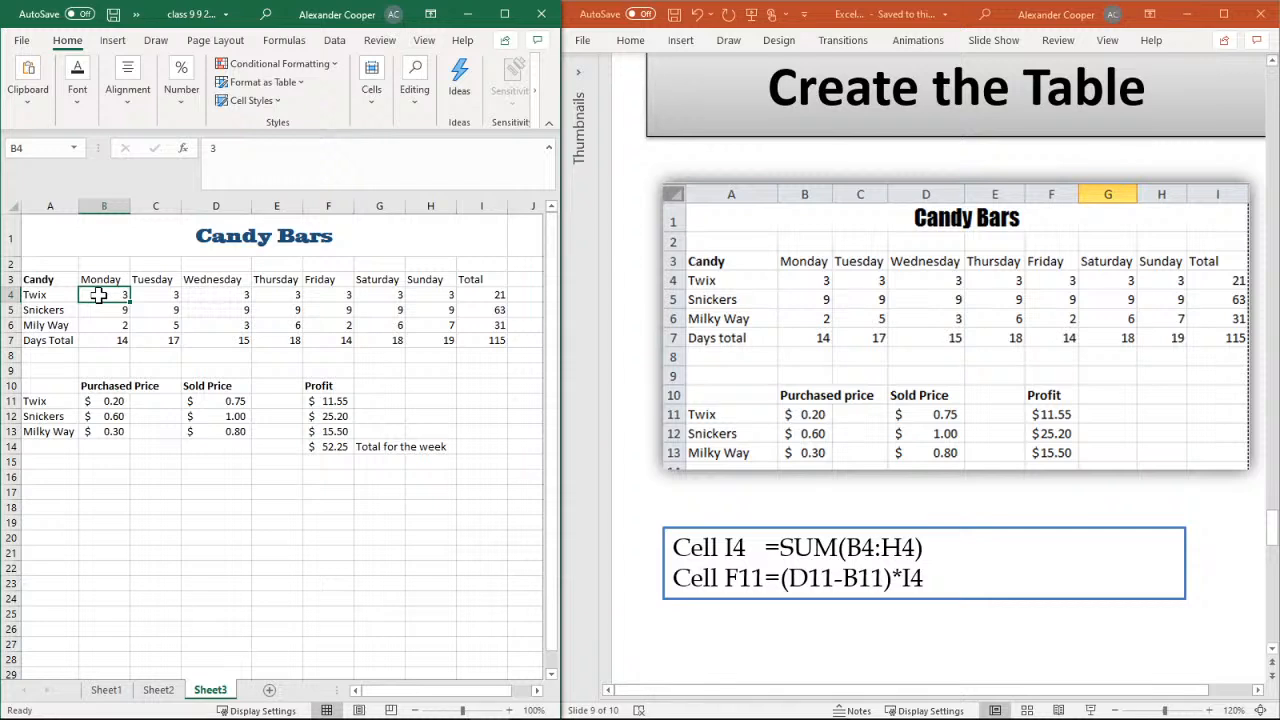
drag(99, 295, 452, 316)
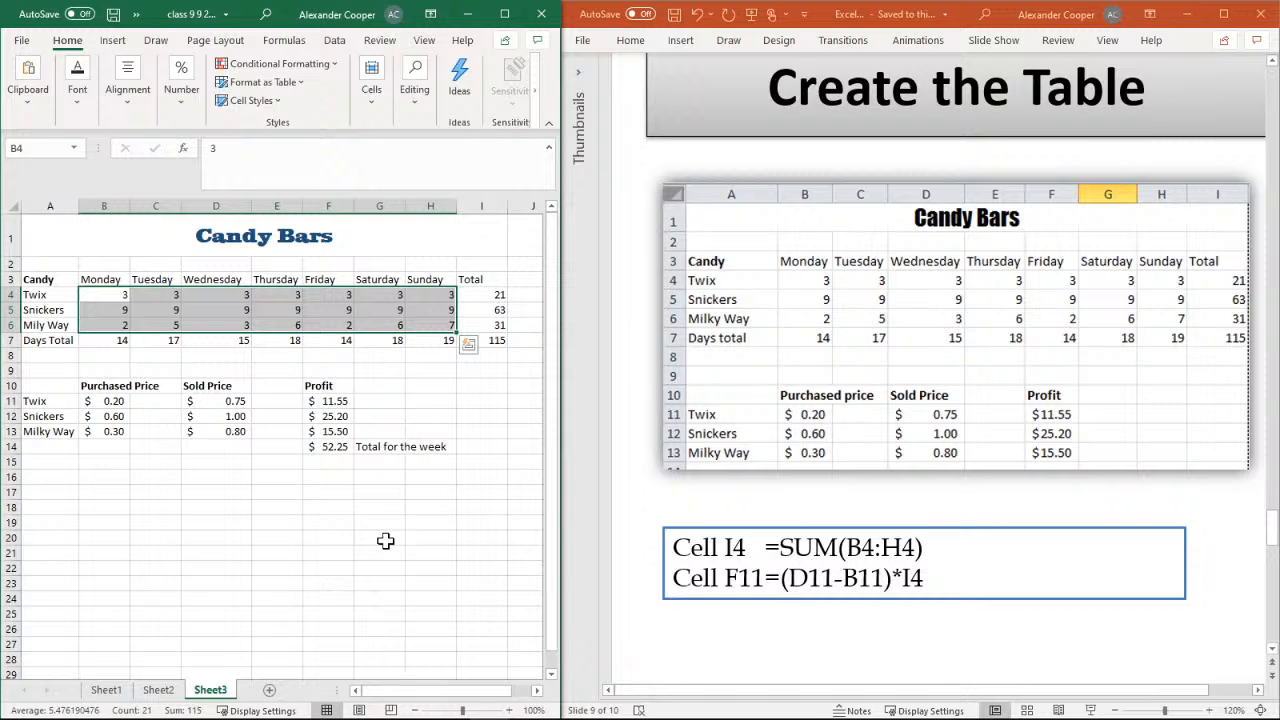
key(Delete)
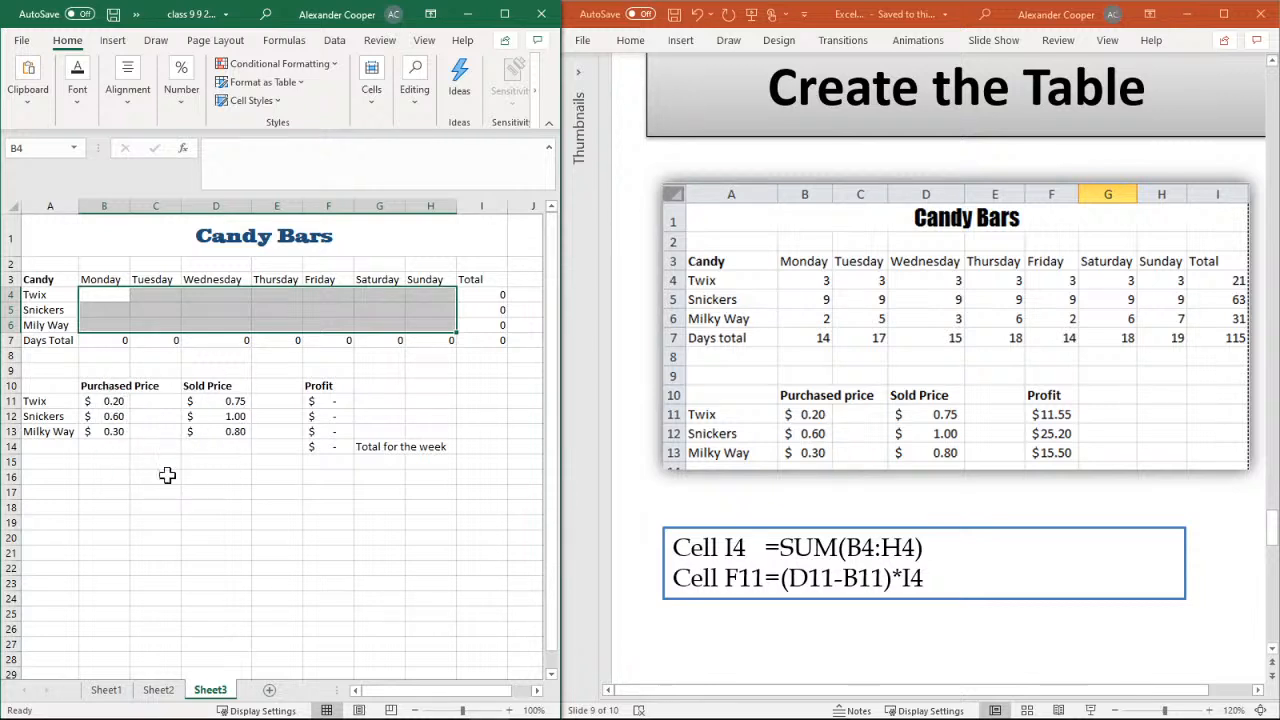
Enter 4 as the Twix quantity for every day from Monday to Sunday in cells B4:H4
click(125, 295)
click(125, 314)
click(150, 306)
click(147, 296)
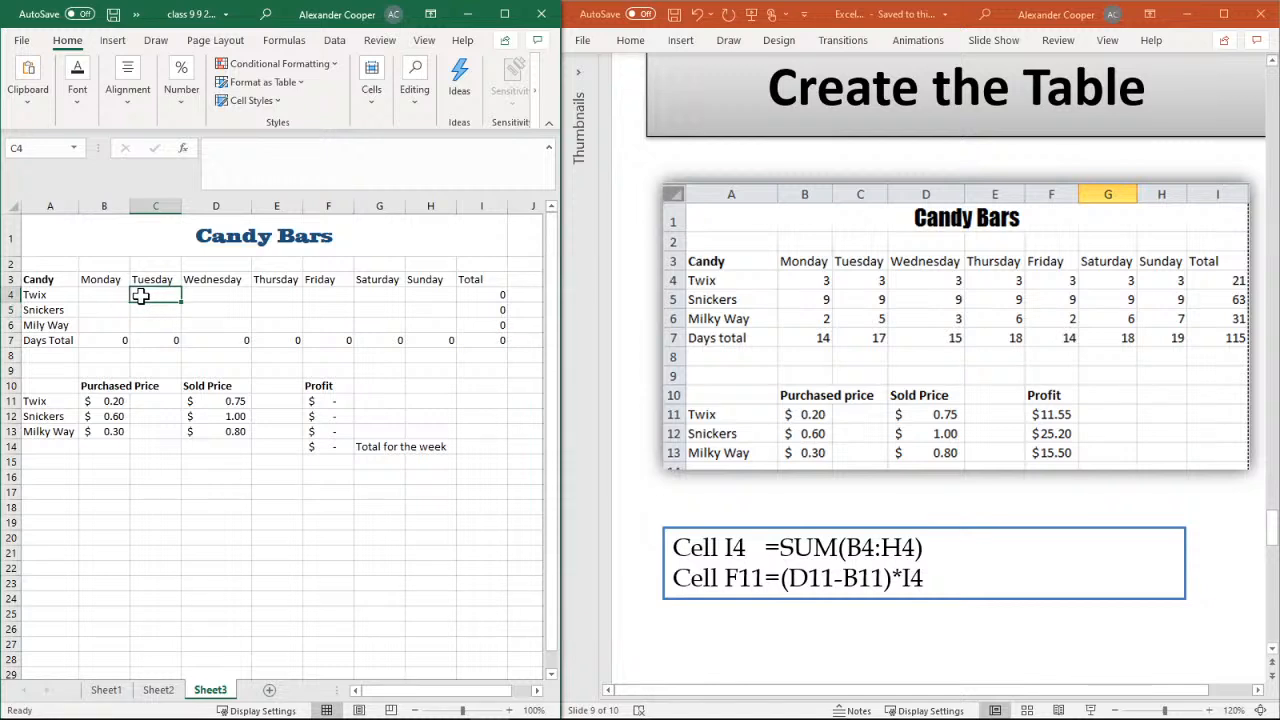
click(126, 298)
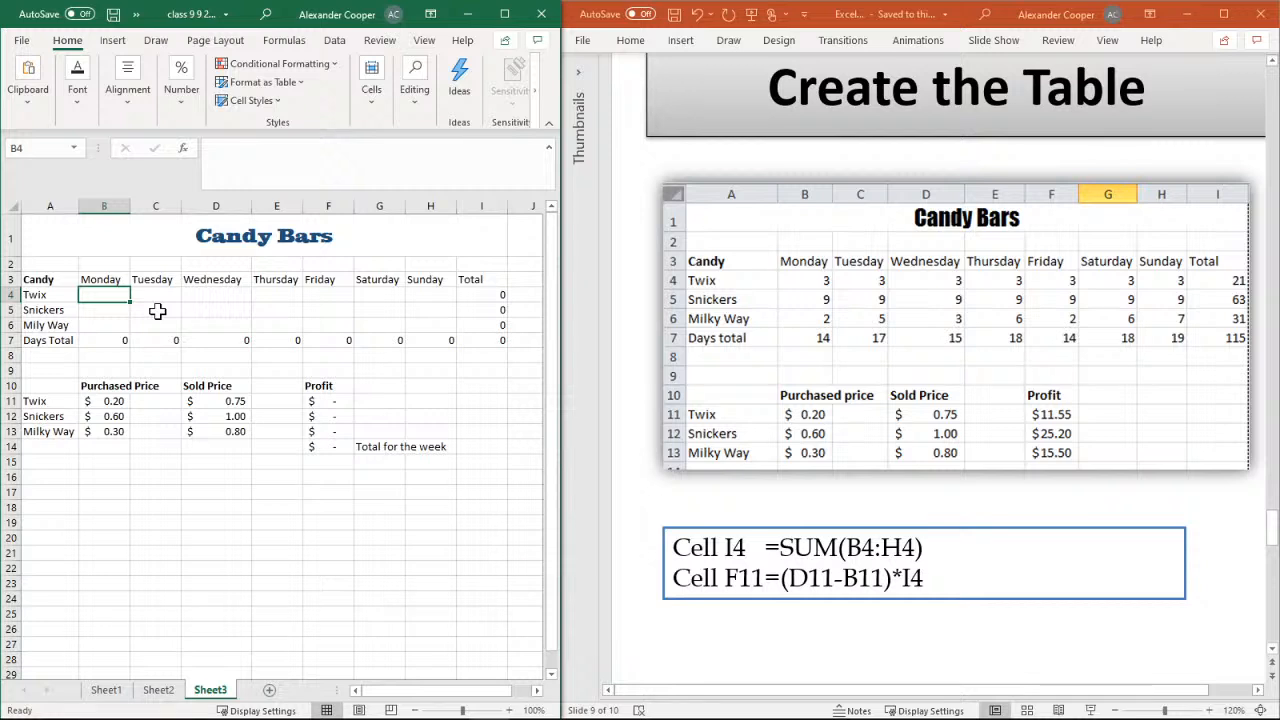
text(4)
key(Tab)
text(4)
key(Tab)
text(4)
key(Tab)
text(4)
key(Tab)
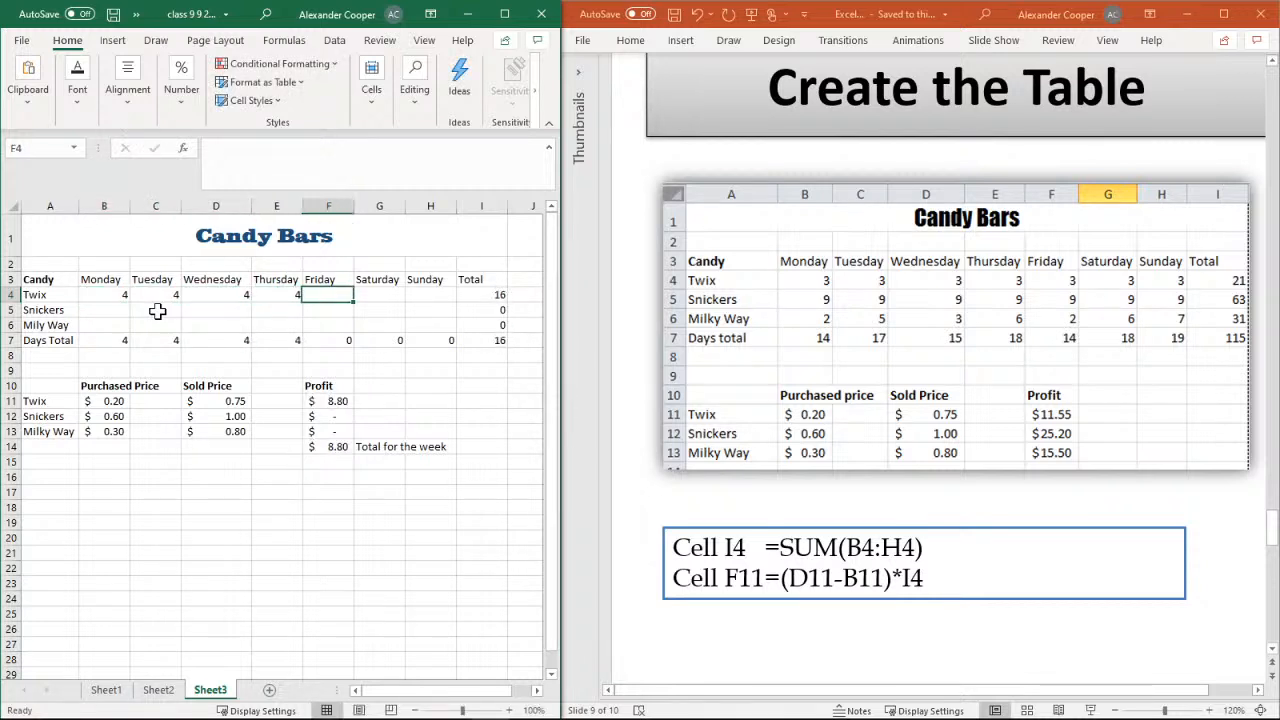
text(4)
key(Tab)
text(4)
key(Tab)
text(4)
key(Down)
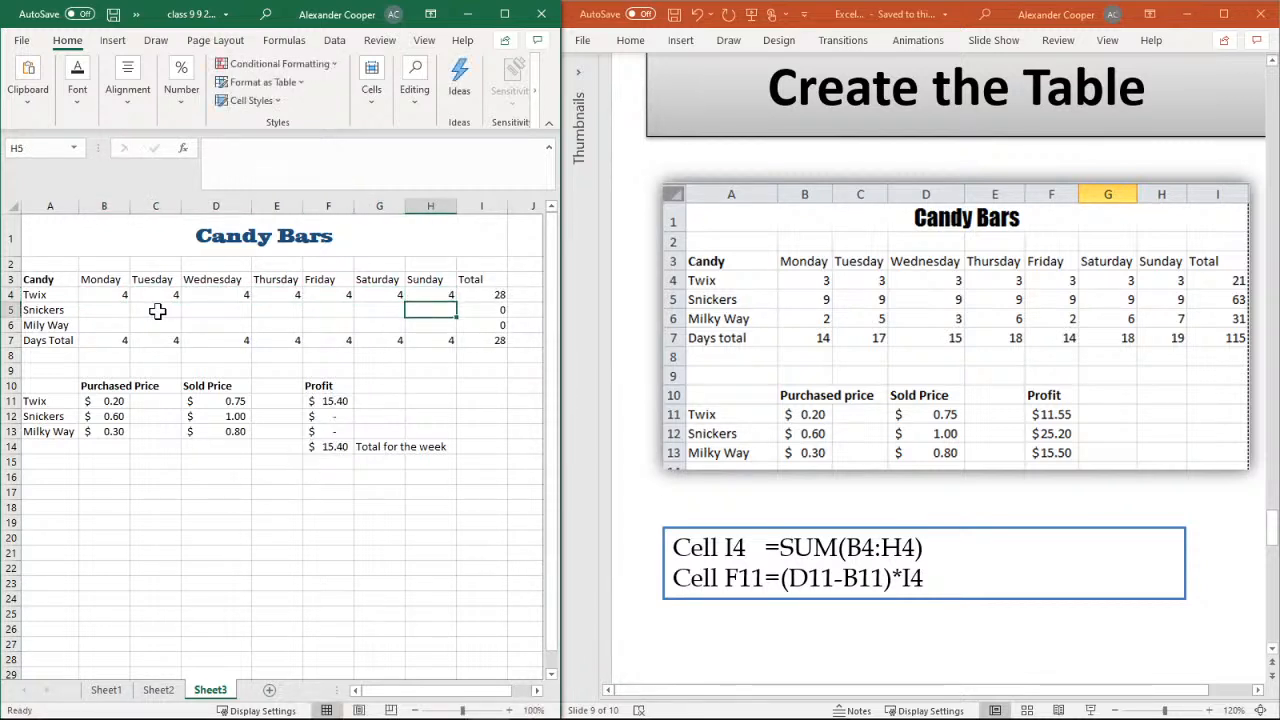
Enter 8 as the Snickers quantity for every day of the week in cells B5:H5
text(8)
key(Left)
text(8)
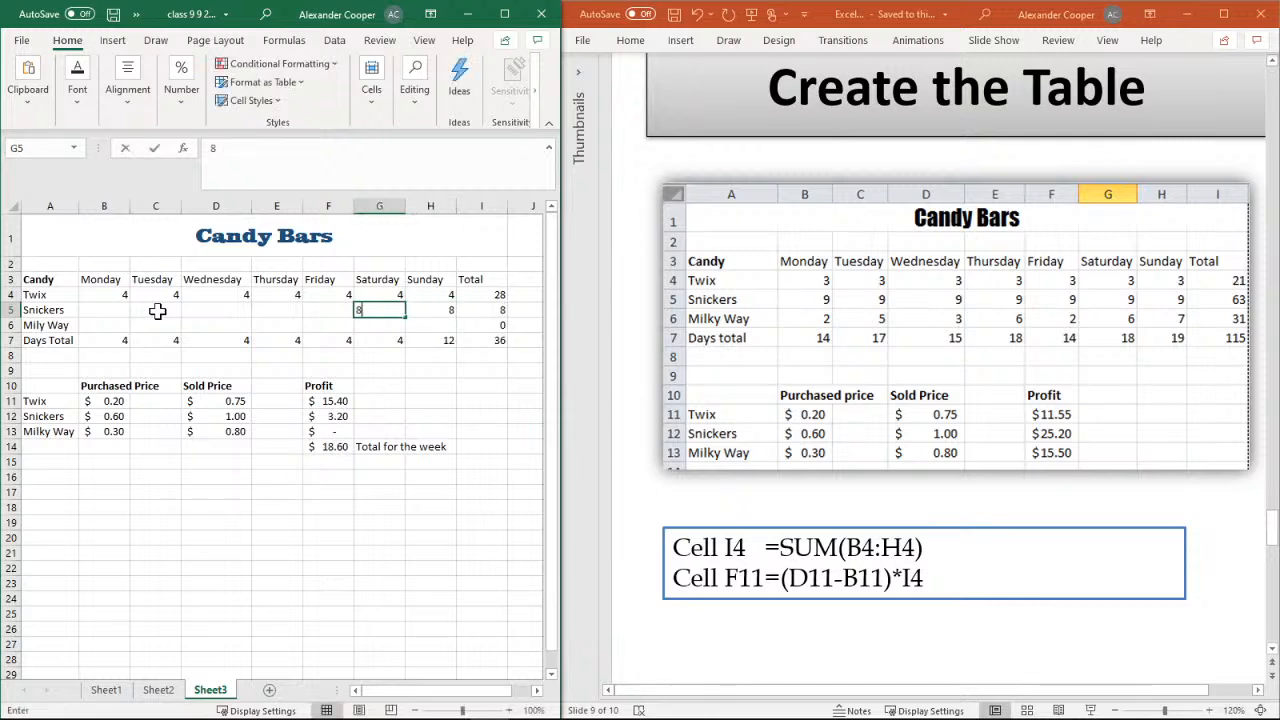
key(Left)
text(8)
key(Left)
text(8)
key(Left)
text(8)
key(Left)
text(8)
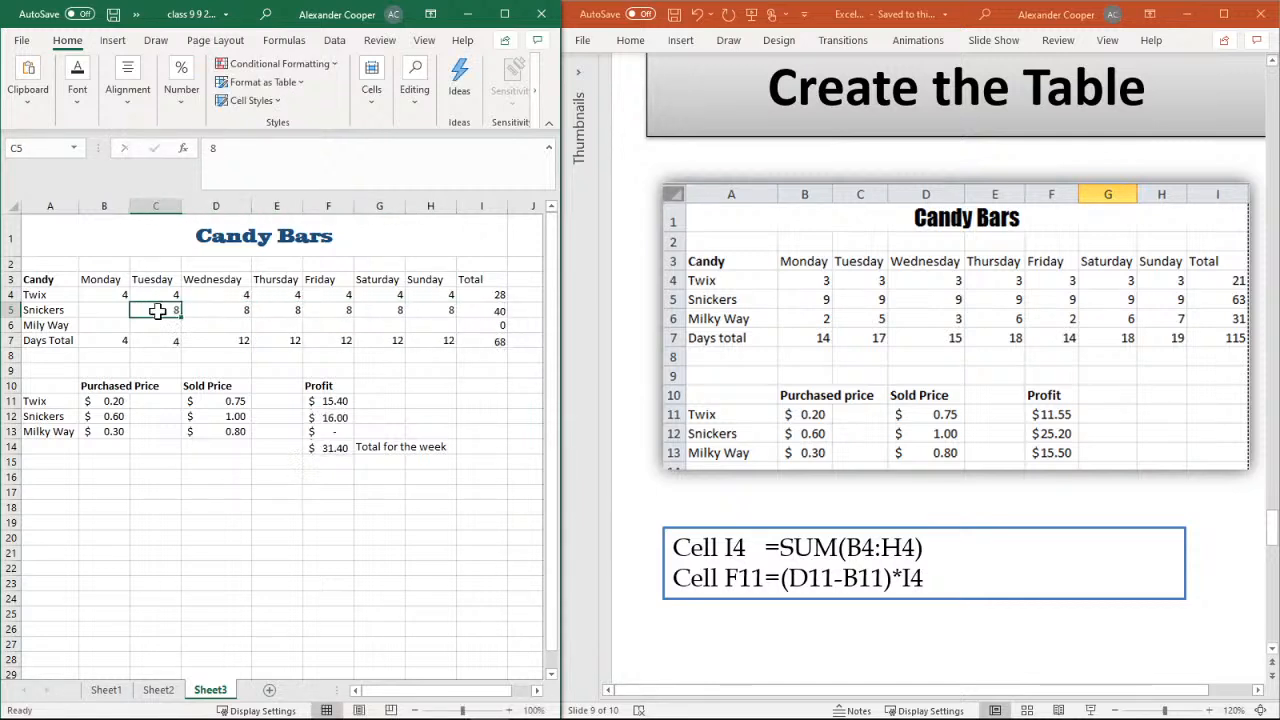
key(Left)
text(8)
key(Down)
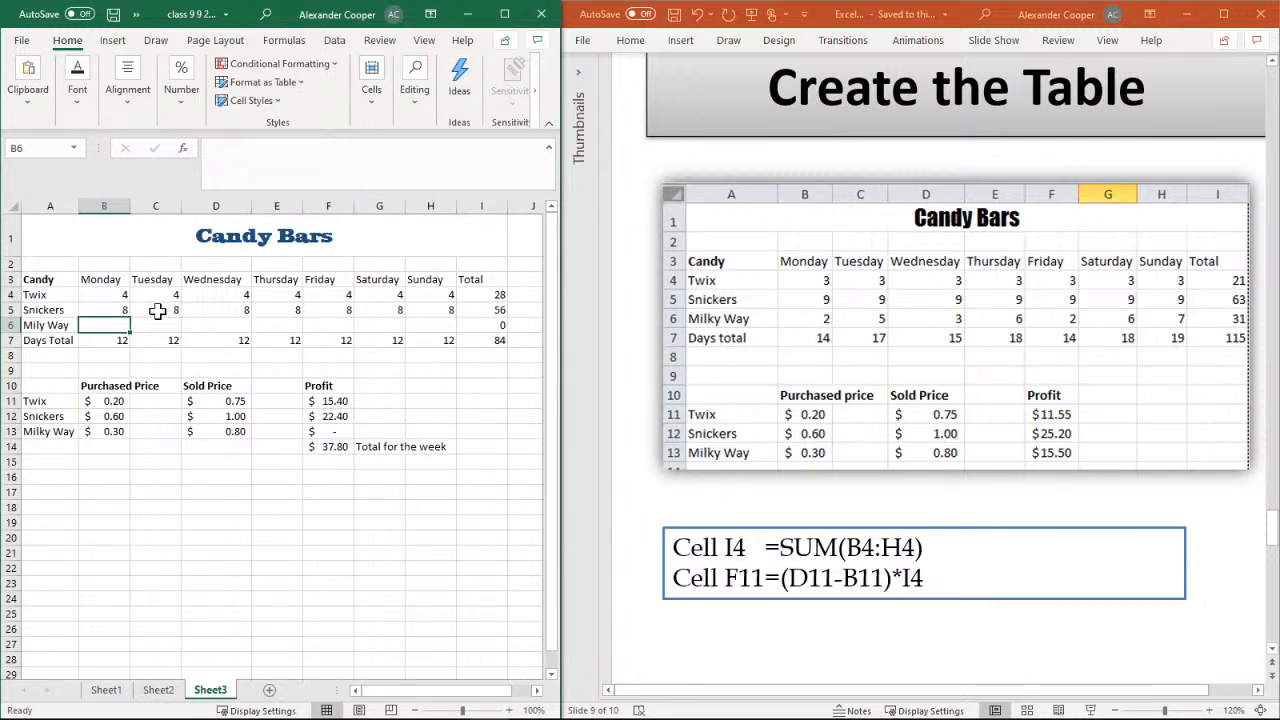
Enter the Milky Way quantities 2, 3, 5, 6, 7, 9 and 5 for Monday to Sunday in cells B6:H6
text(2)
key(Right)
text(3)
key(Right)
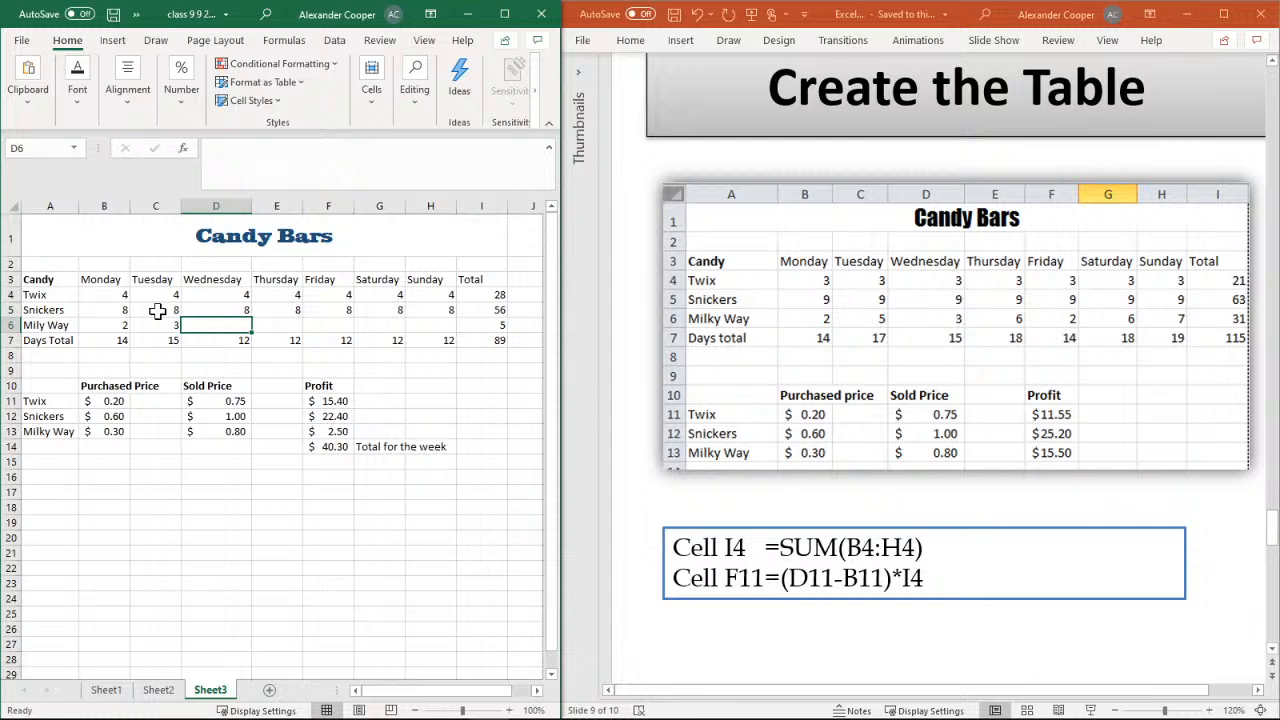
text(5)
key(Right)
text(6)
key(Right)
text(7)
key(Right)
text(8)
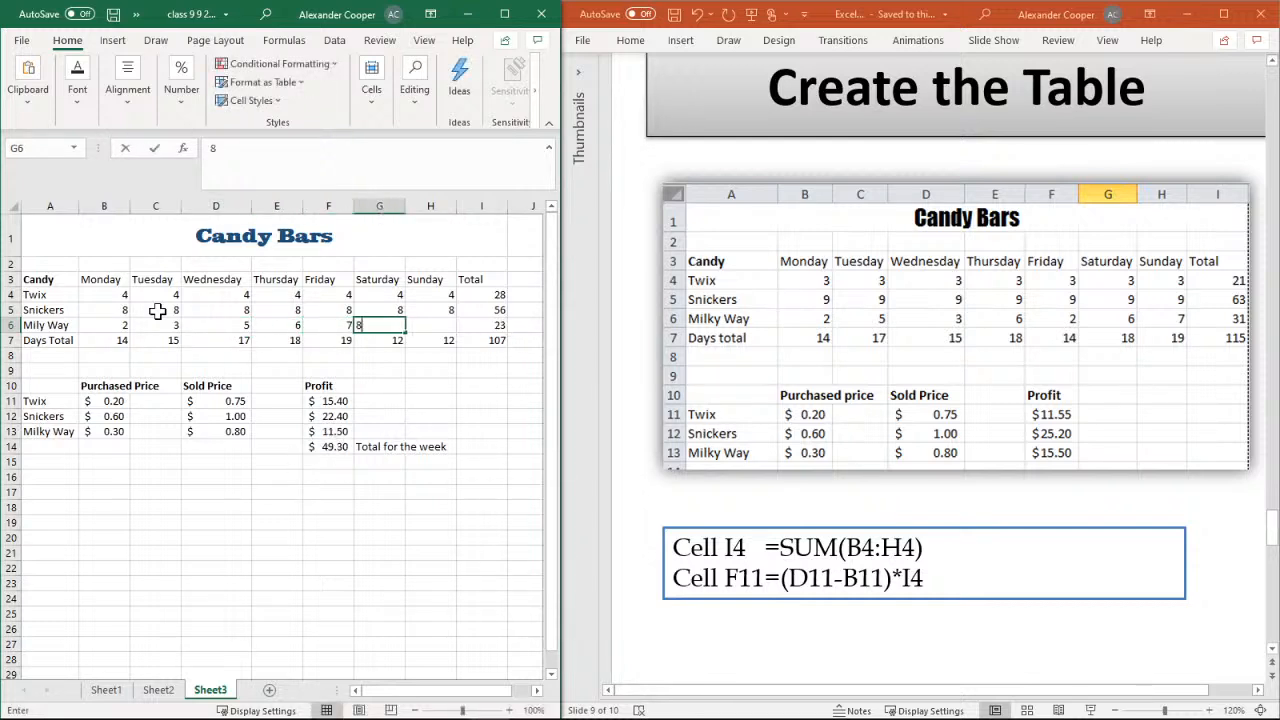
text(9)
key(Right)
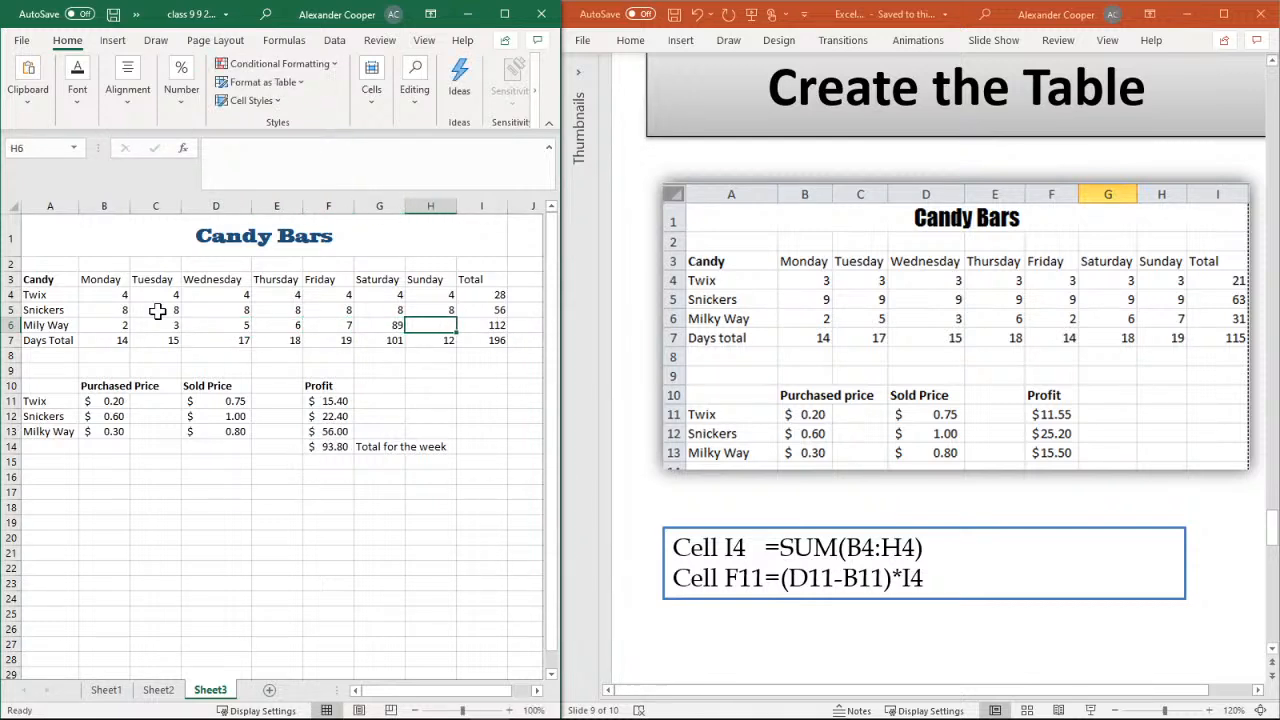
text(5)
key(Left)
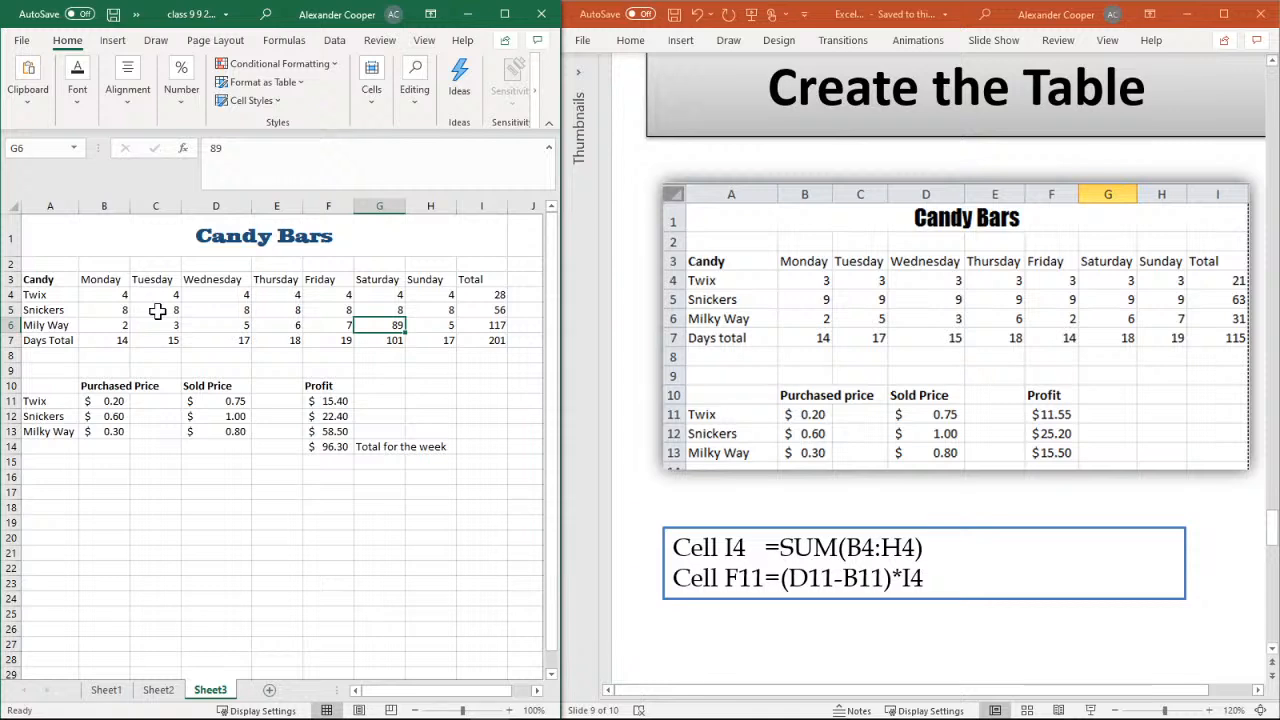
text(9)
key(Left)
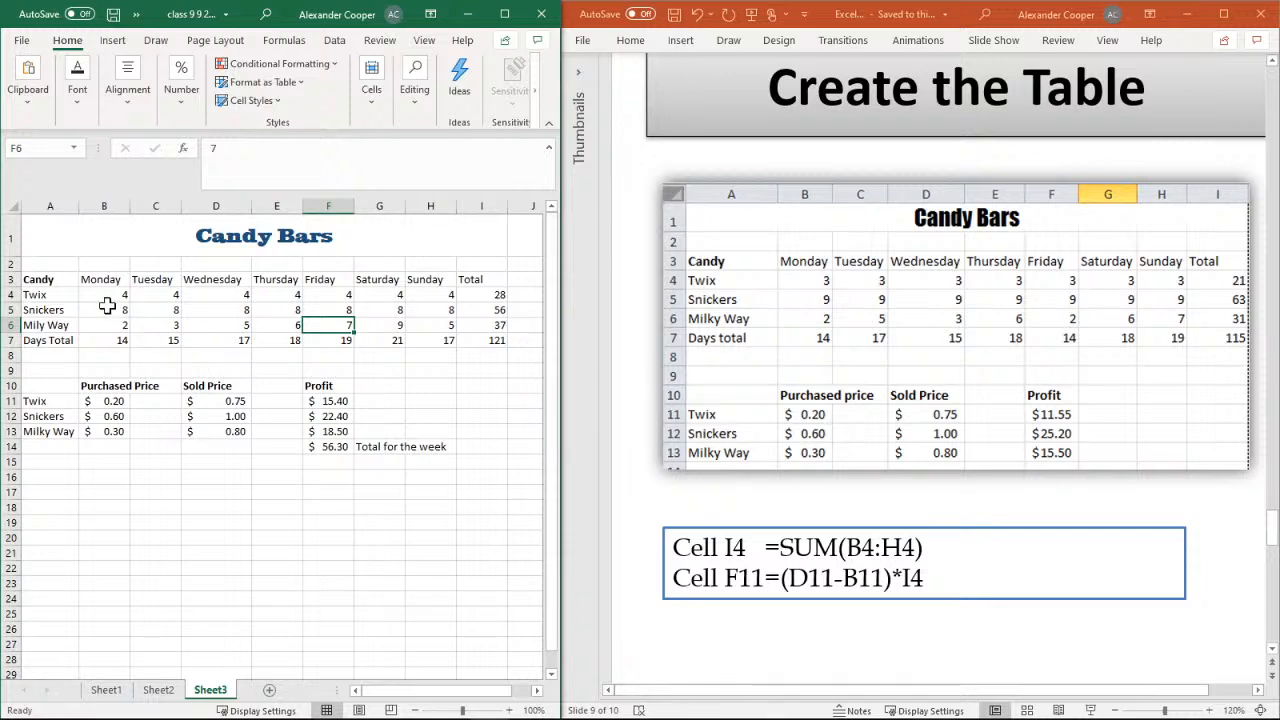
Clear the test quantities from cells B4:H6, keeping the total and profit formulas
drag(105, 295, 405, 297)
drag(439, 322, 439, 322)
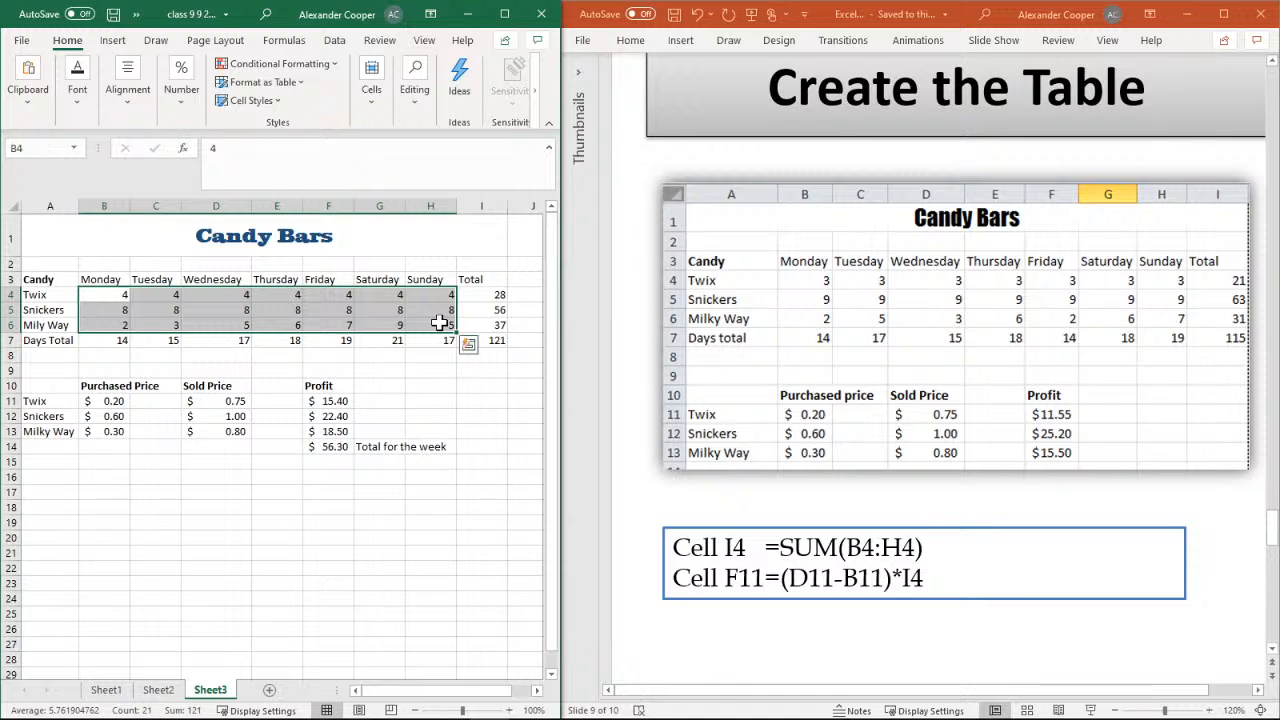
key(Delete)
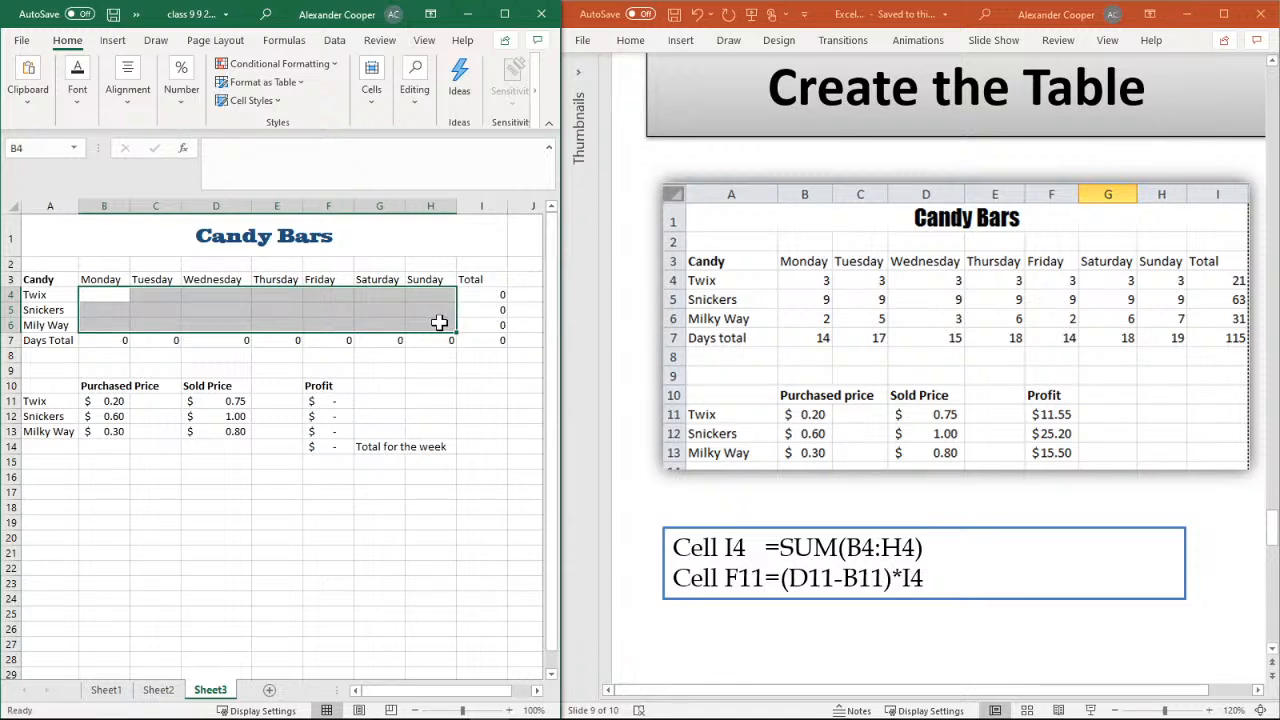
Examine the SUM formulas in the candy Total column and the Days Total row
click(484, 296)
click(490, 311)
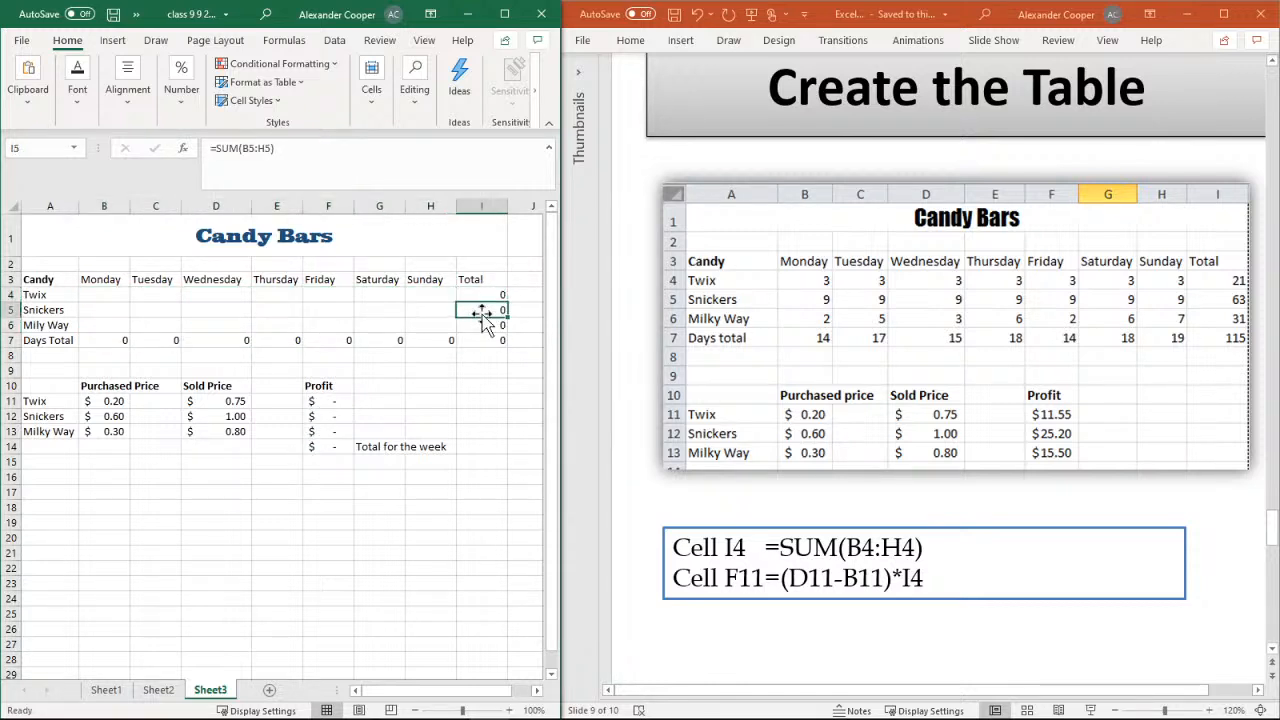
click(484, 336)
click(434, 338)
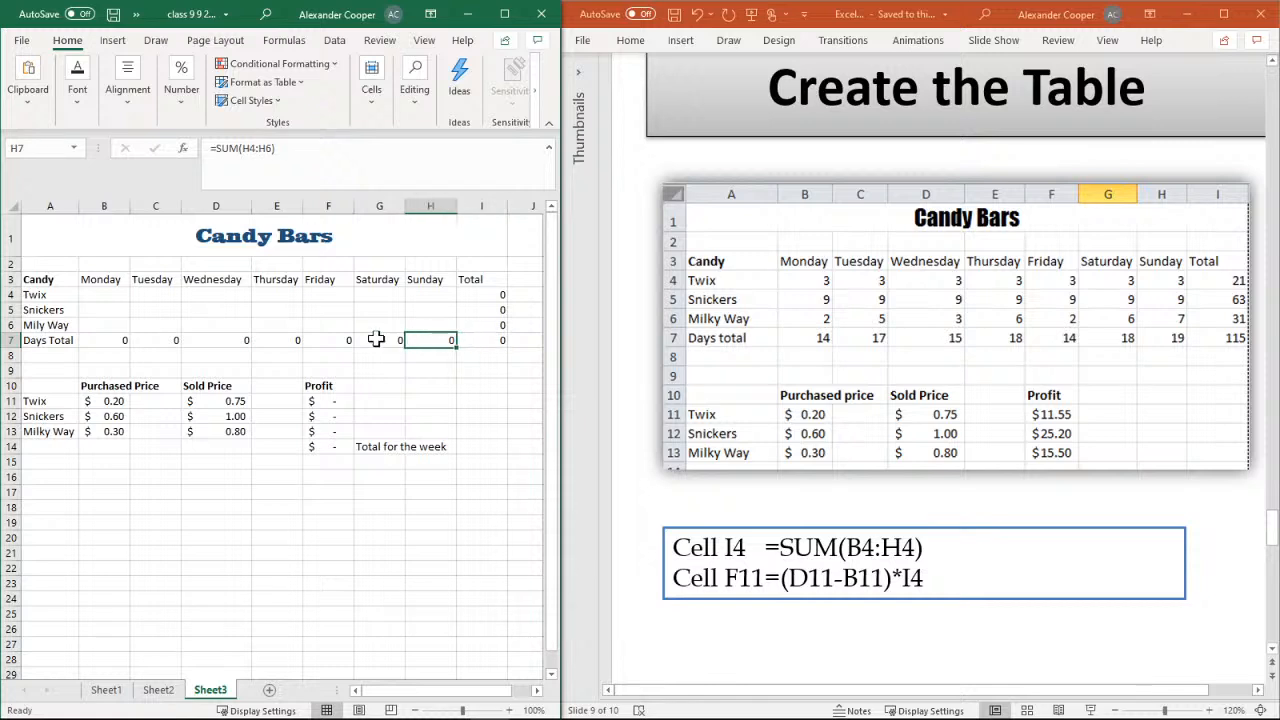
click(376, 338)
click(298, 338)
click(200, 345)
click(143, 345)
click(262, 386)
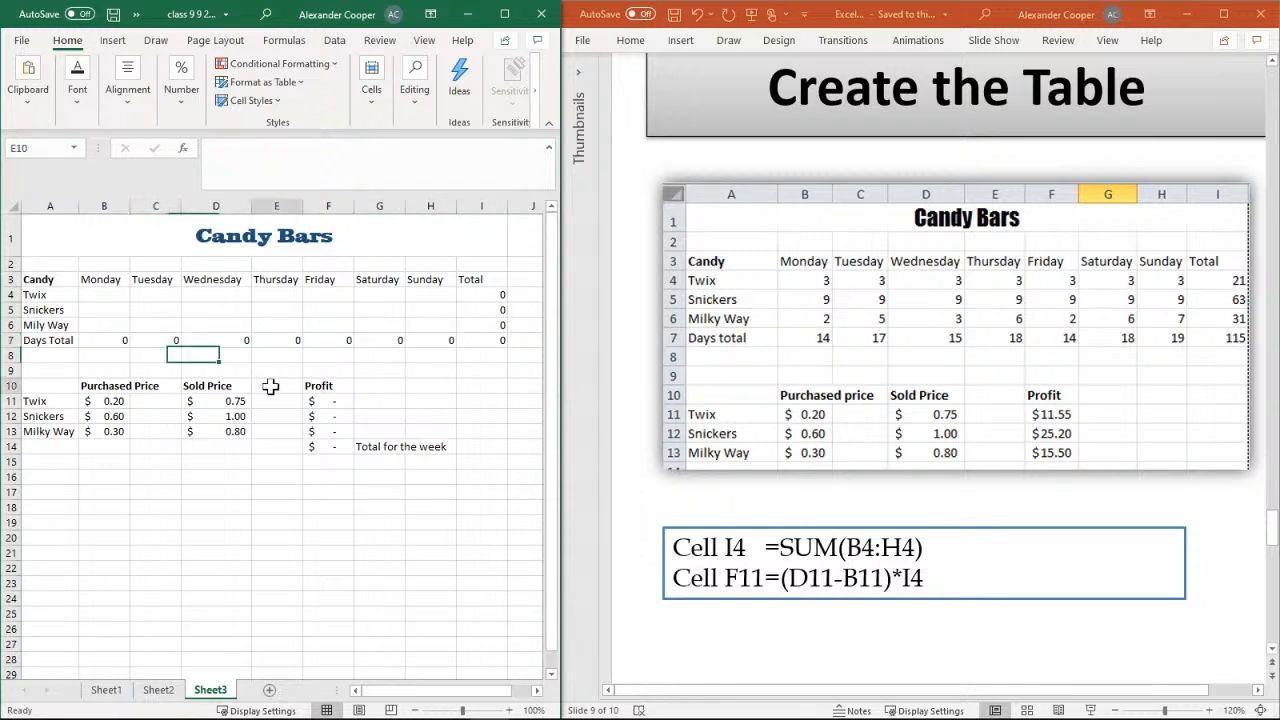
Examine the Twix and Snickers profit formulas and the weekly profit total in column F
click(315, 388)
click(318, 402)
click(326, 418)
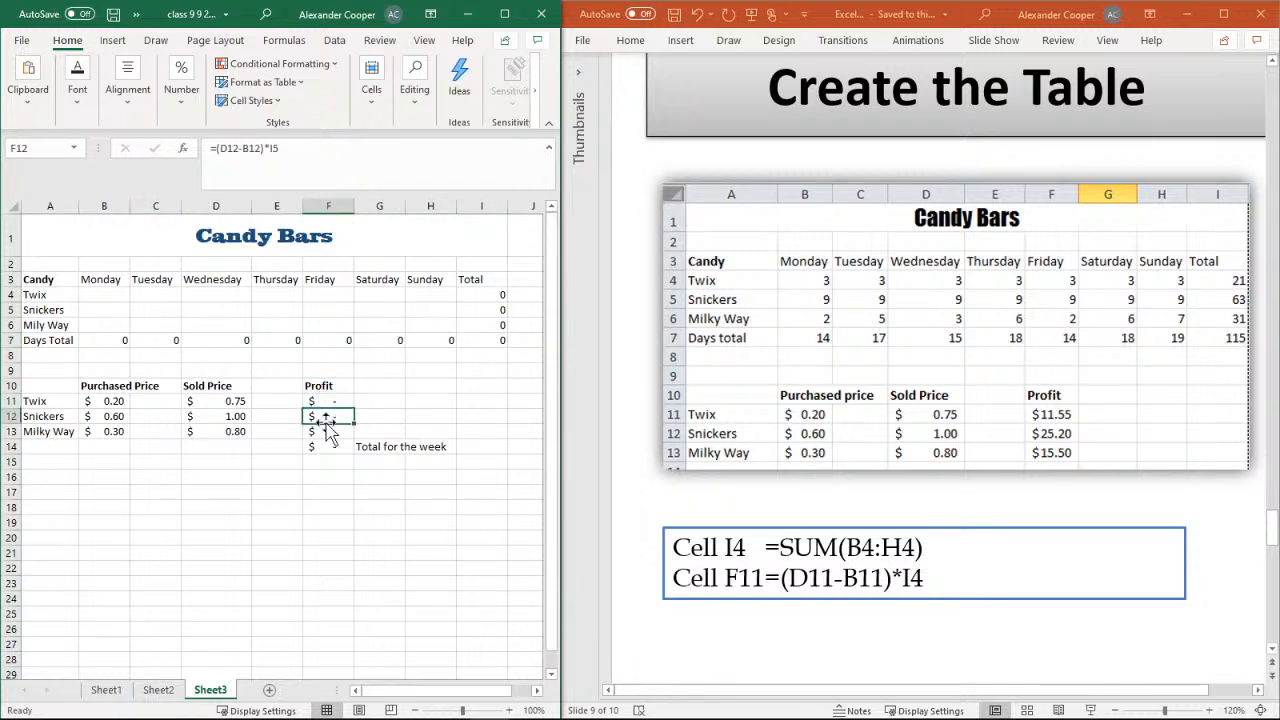
click(334, 445)
click(322, 418)
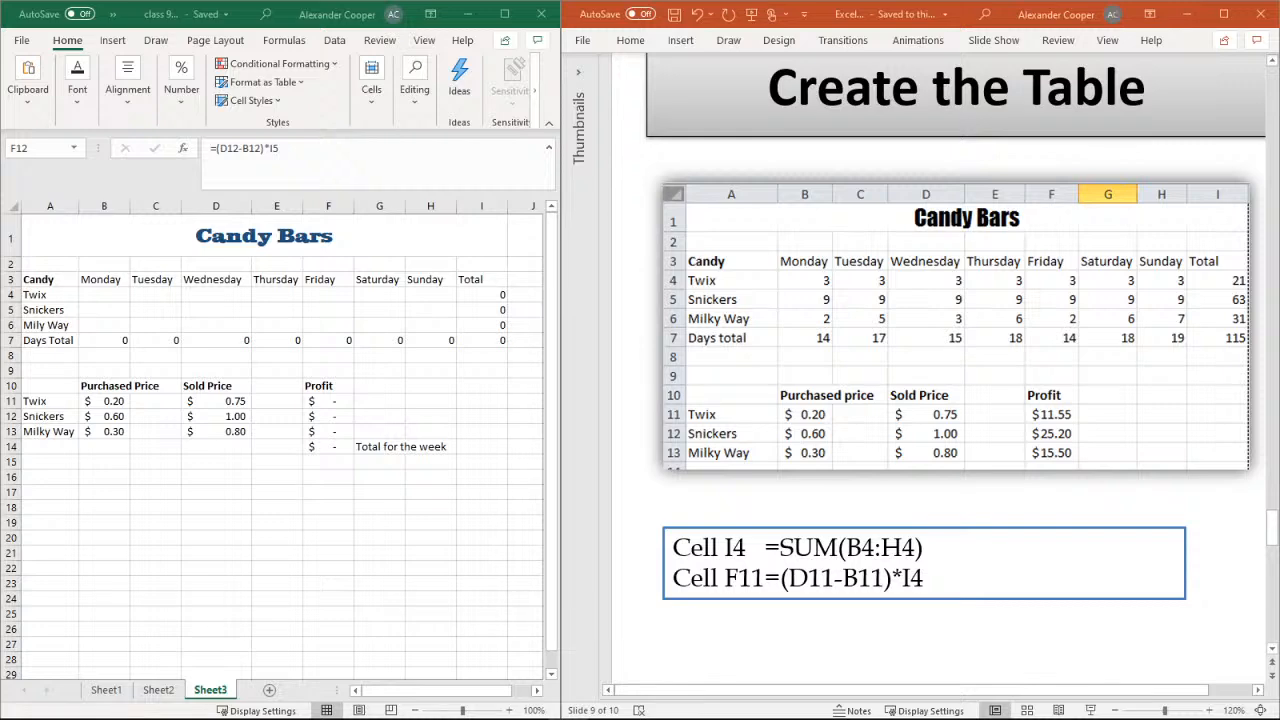
Switch to the PowerPoint presentation, maximize its window, and review the Create the Table and Printing slides
click(1223, 14)
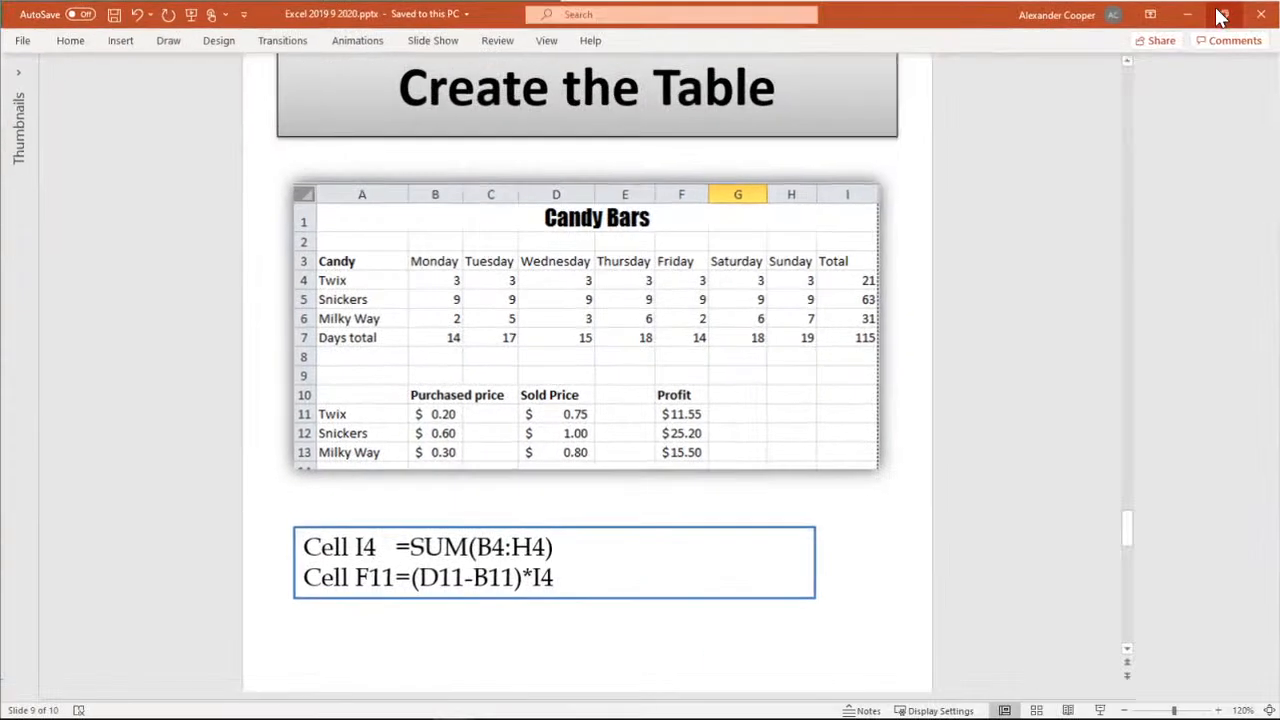
scroll(280, 430, down, 5)
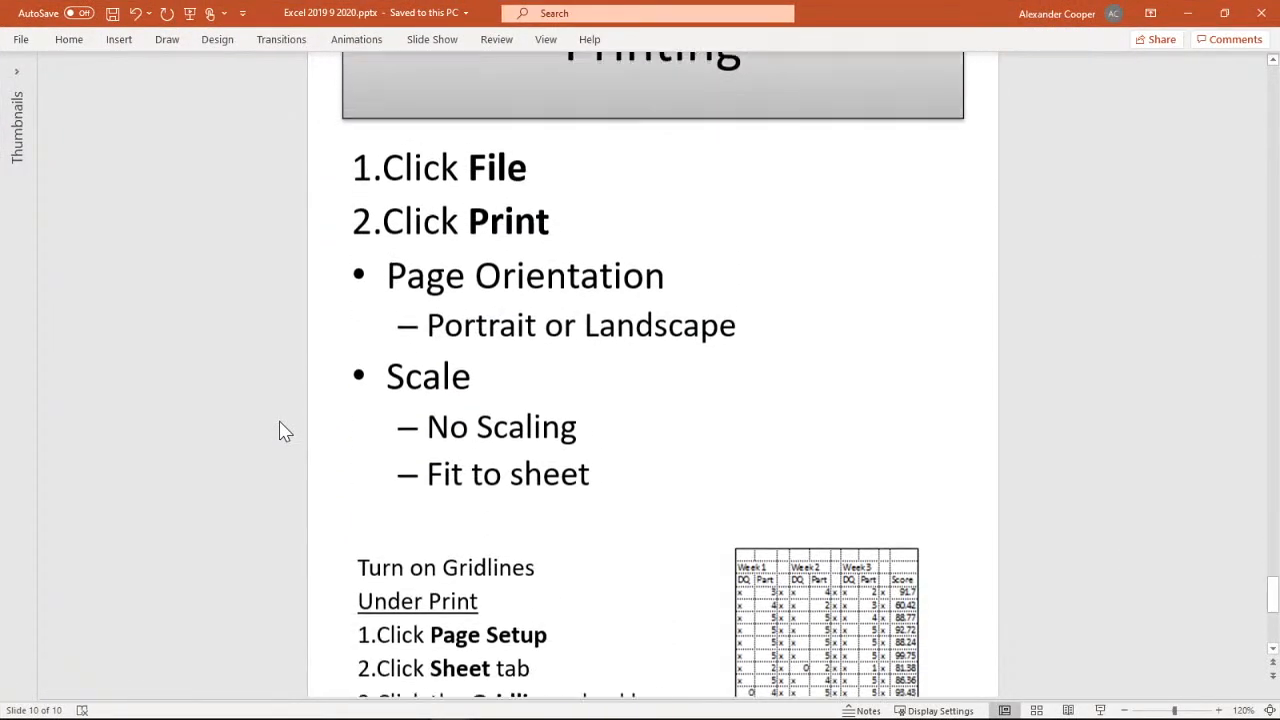
scroll(280, 430, up, 5)
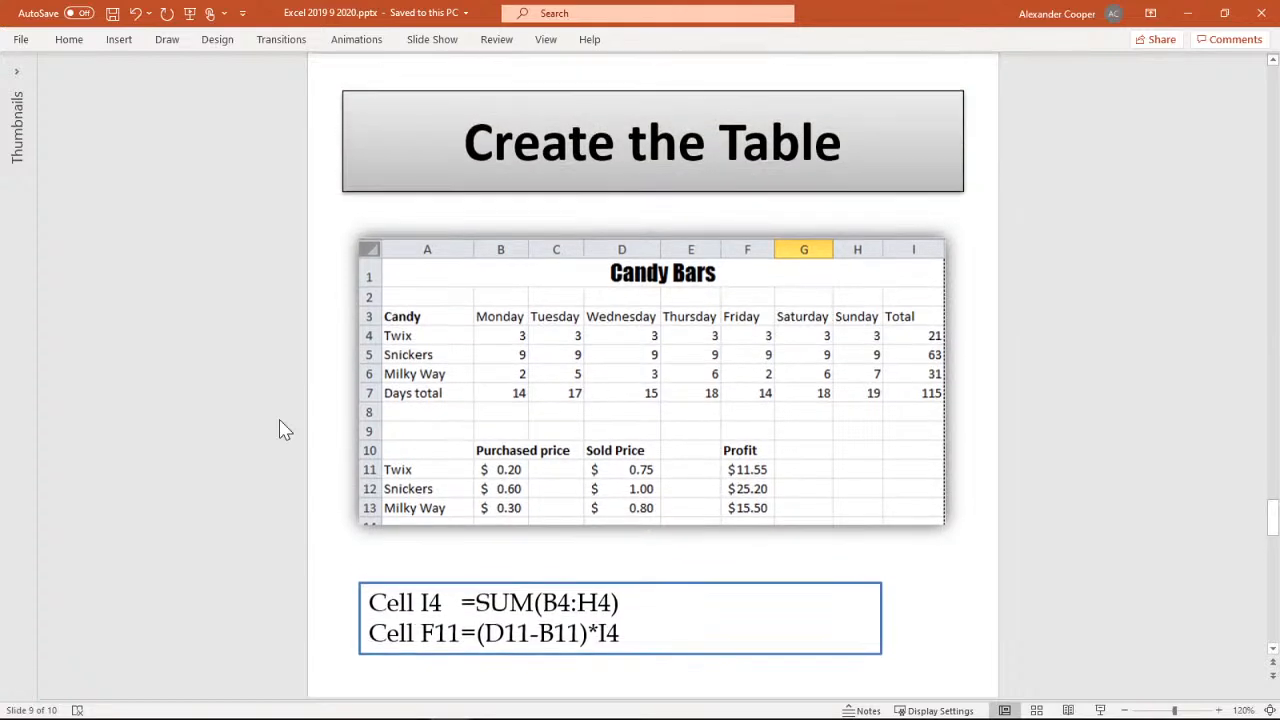
scroll(280, 430, down, 3)
scroll(280, 430, up, 3)
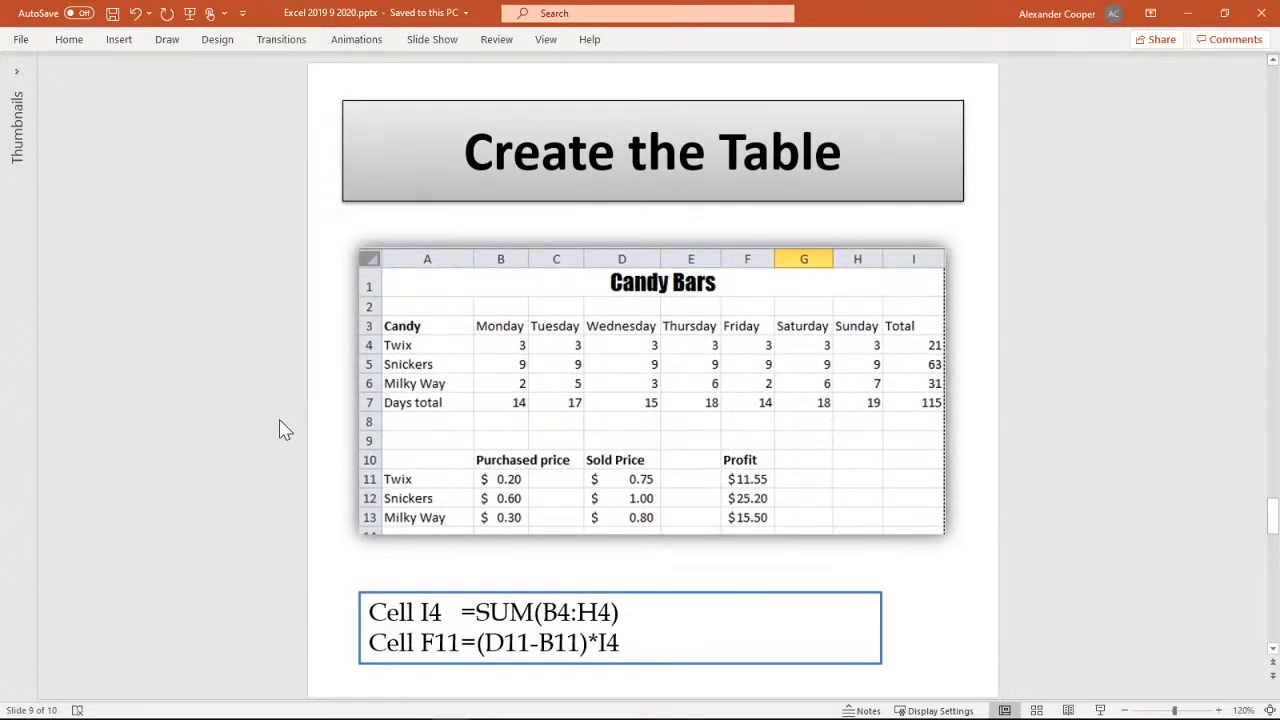
scroll(280, 430, down, 5)
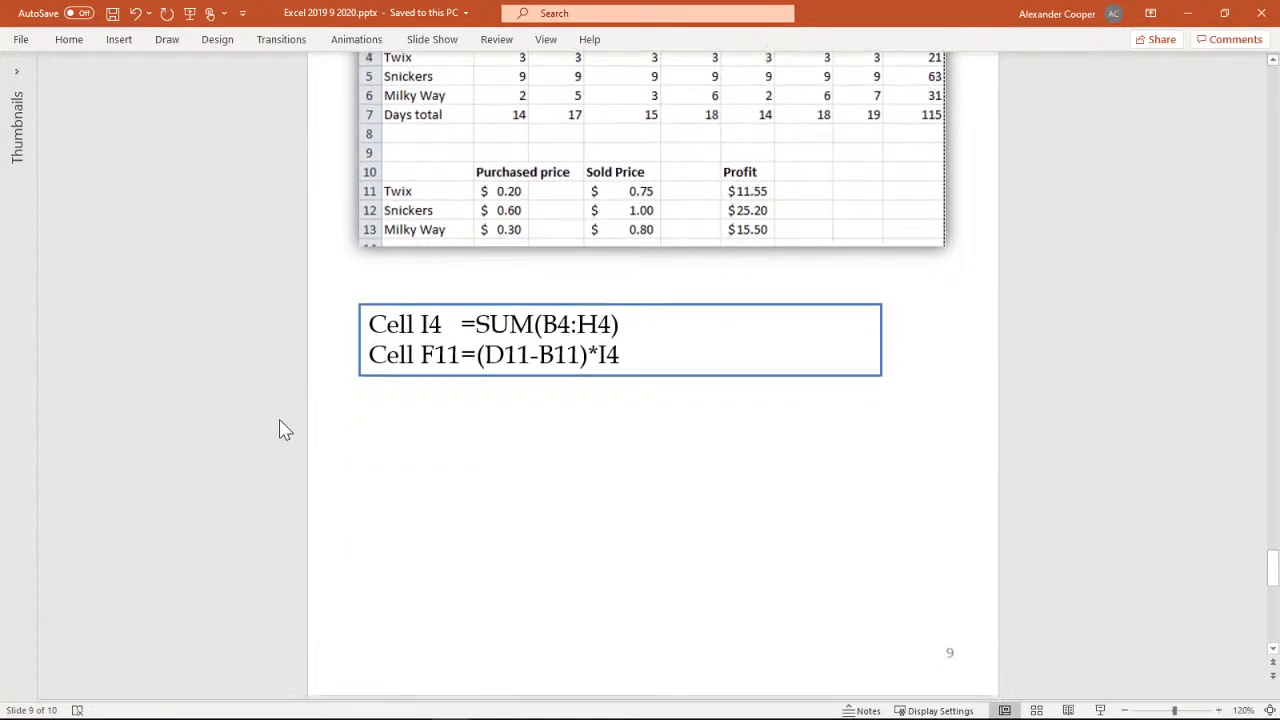
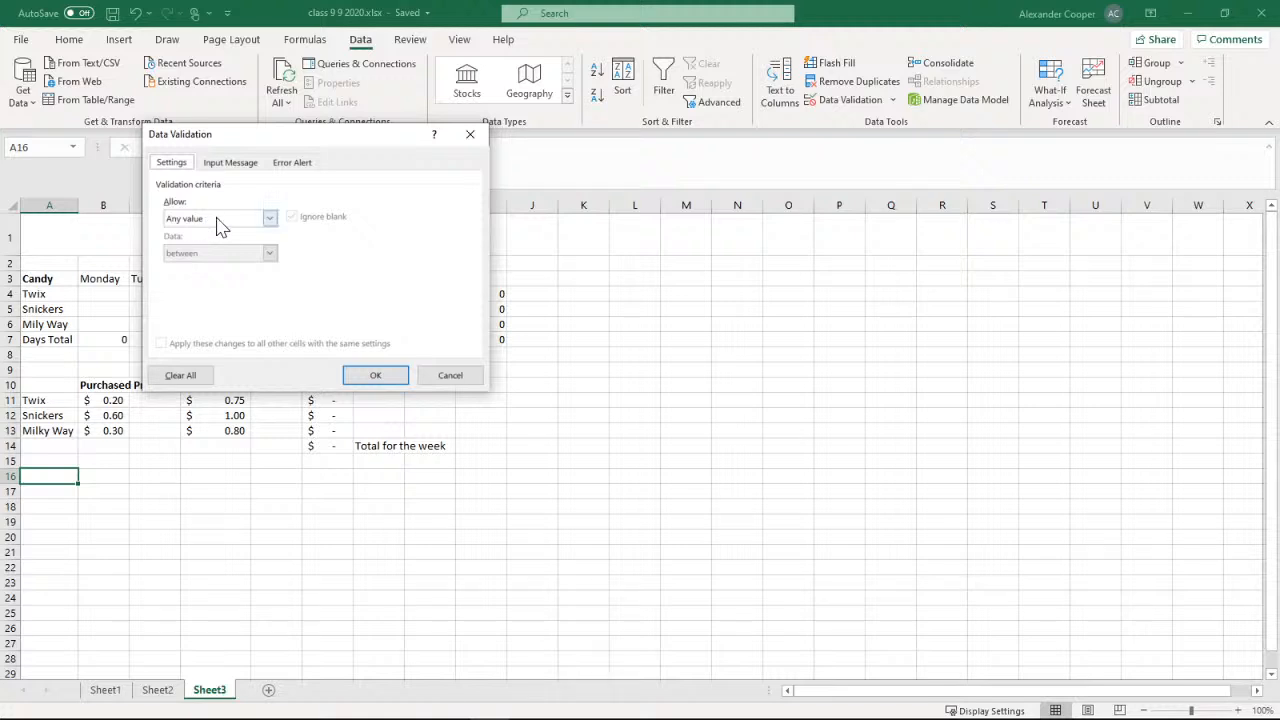
click(270, 219)
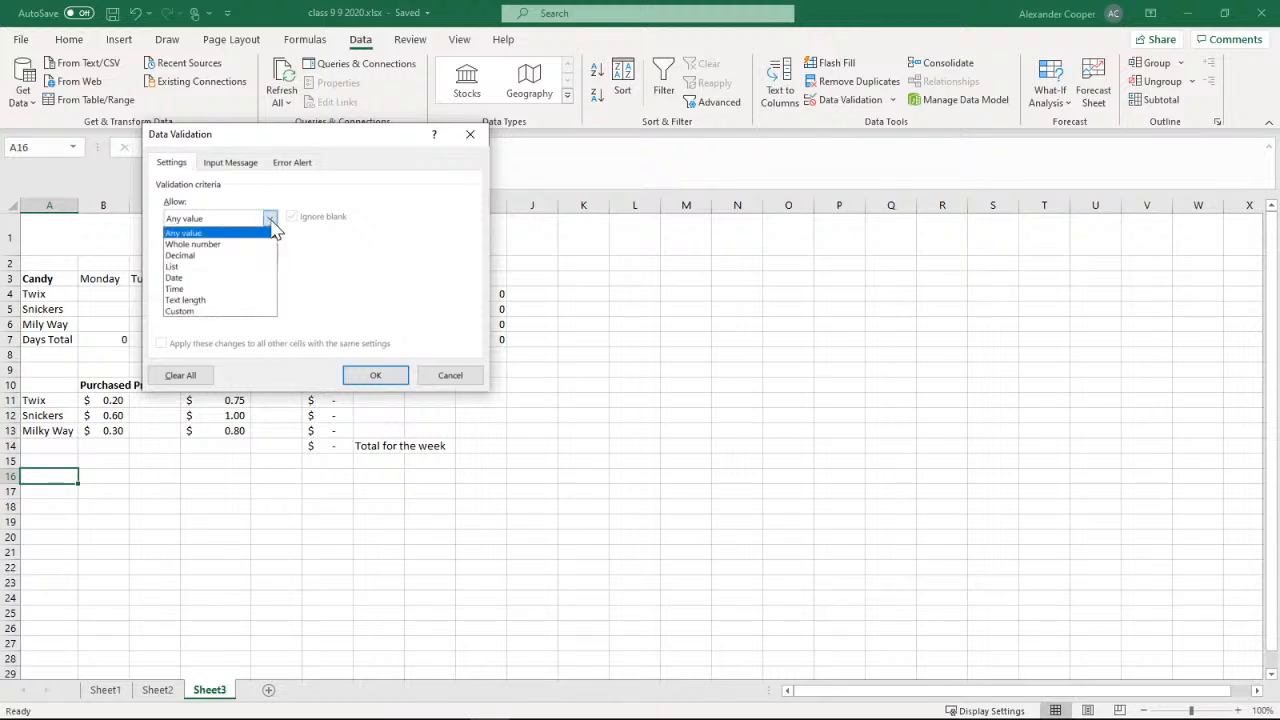
click(182, 268)
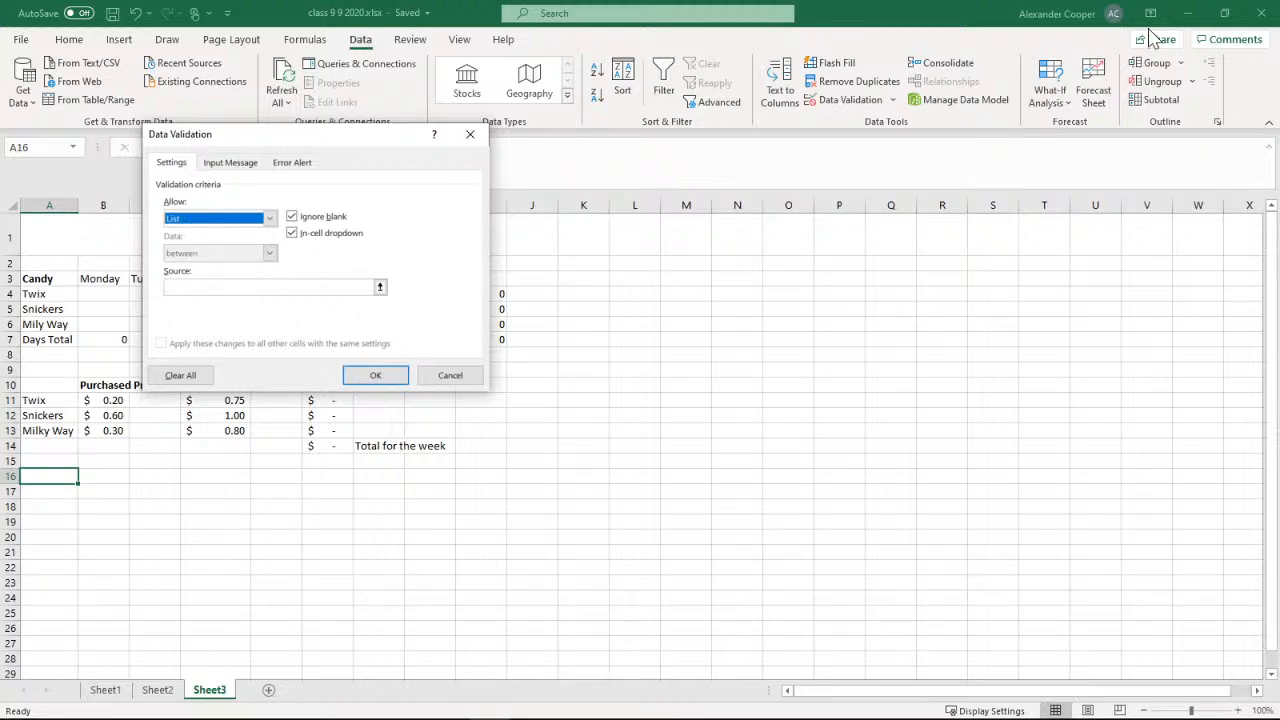
click(450, 375)
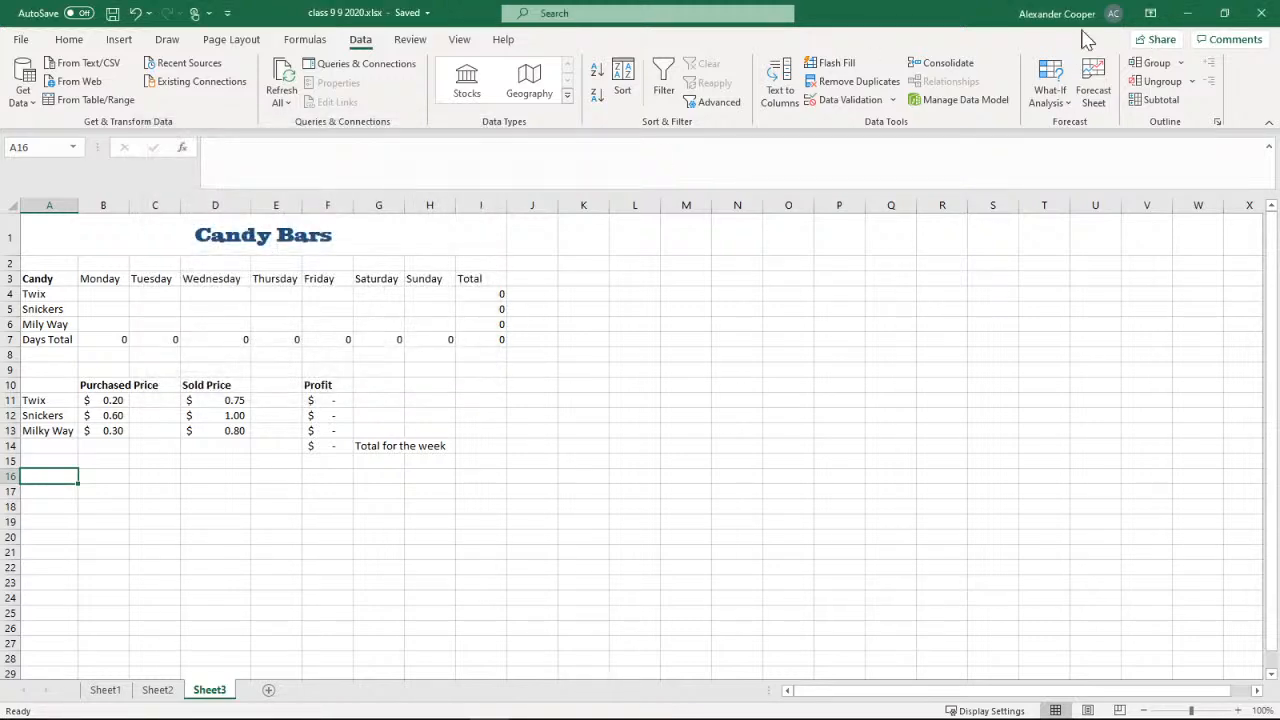
Switch to the PowerPoint presentation and copy the line "Twix,Snickers,Milky Way,New Candy" from the drop-down list slide
click(1189, 13)
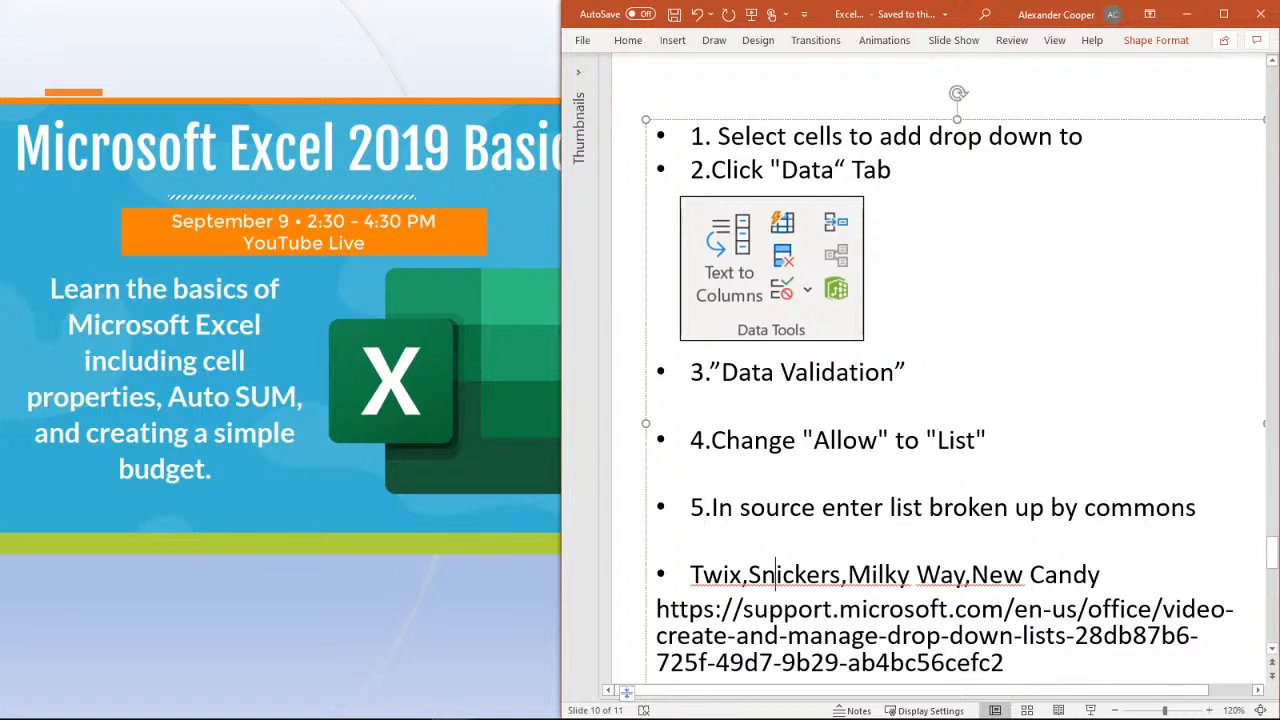
drag(1100, 574, 690, 574)
key(ctrl+c)
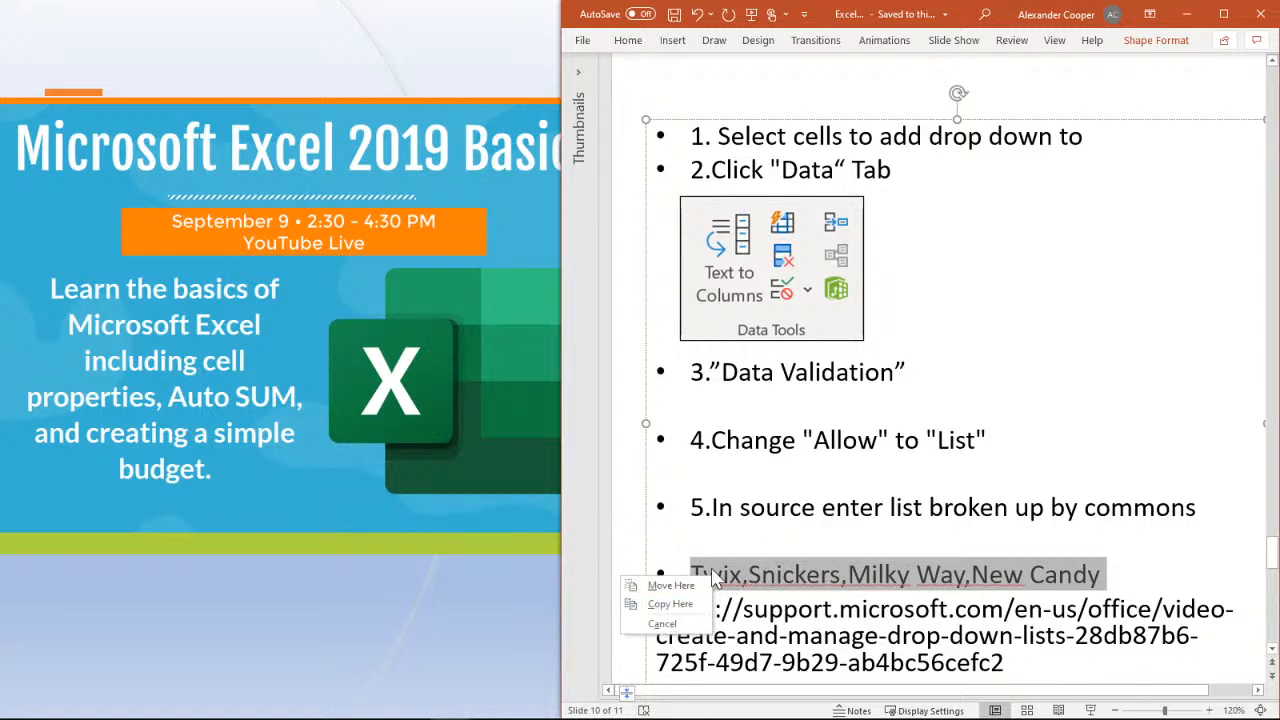
right_click(765, 578)
right_click(950, 560)
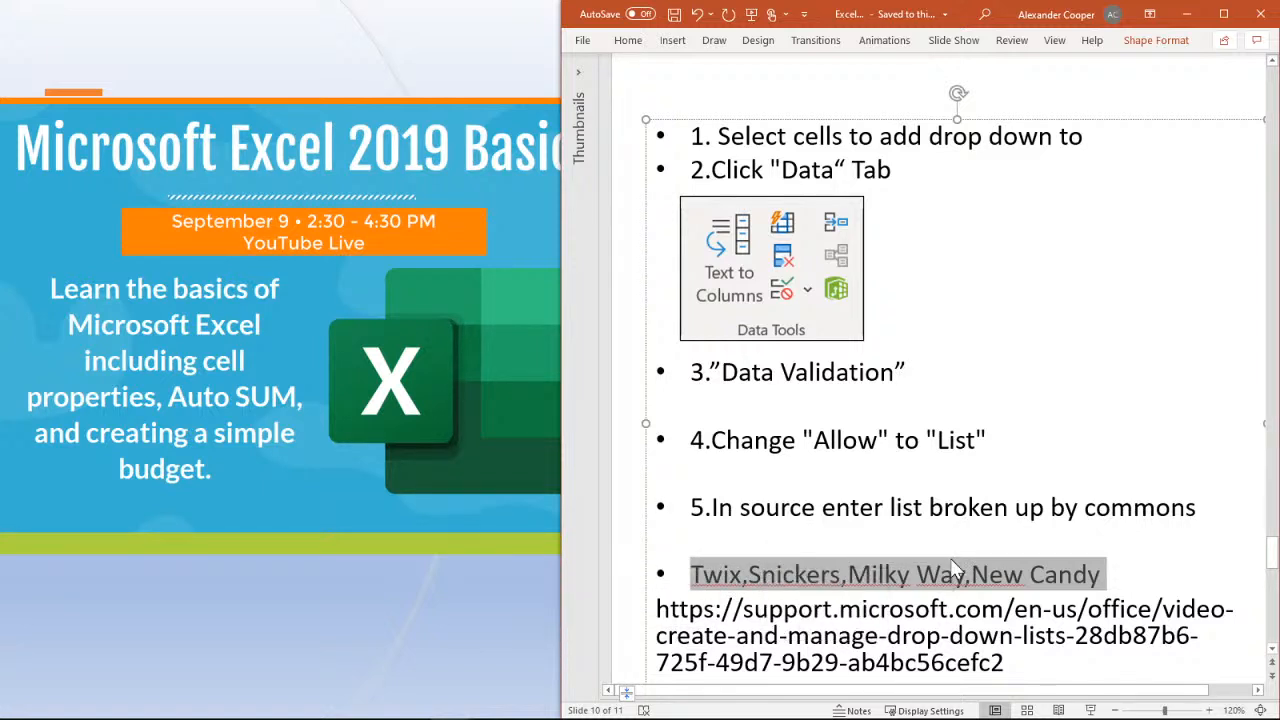
right_click(919, 568)
right_click(868, 577)
right_click(868, 578)
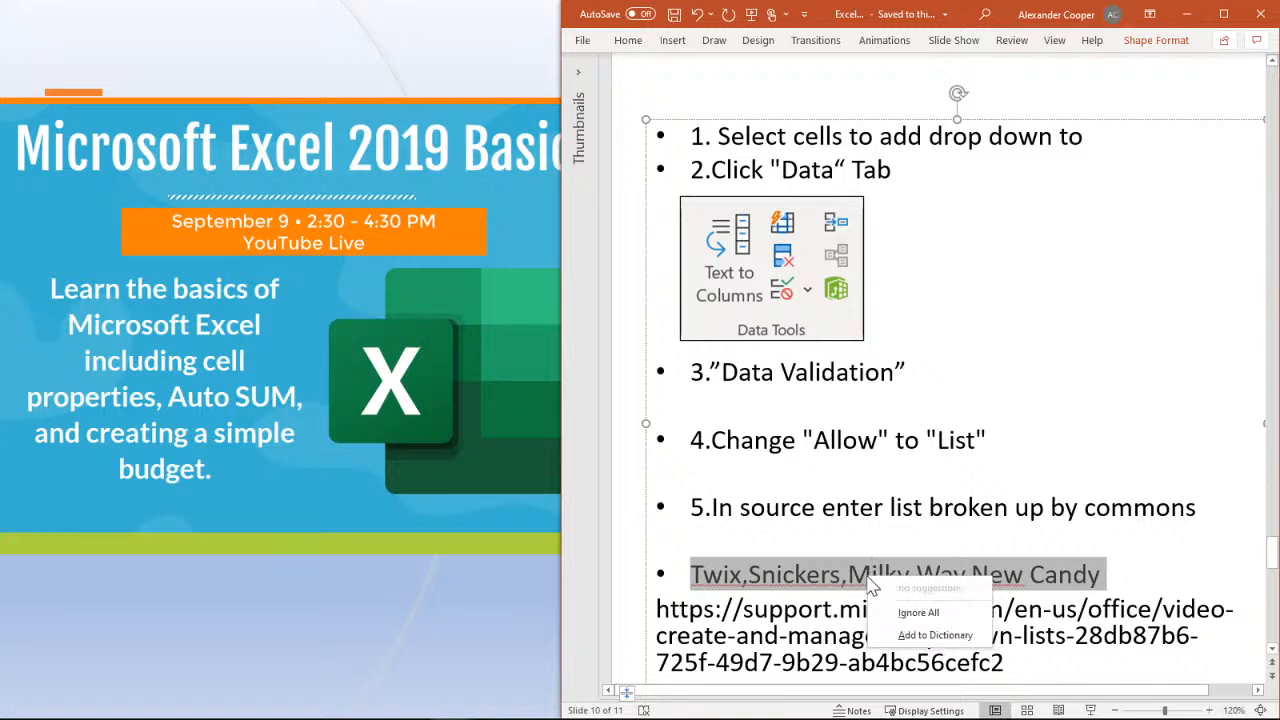
right_click(746, 562)
right_click(962, 563)
right_click(934, 570)
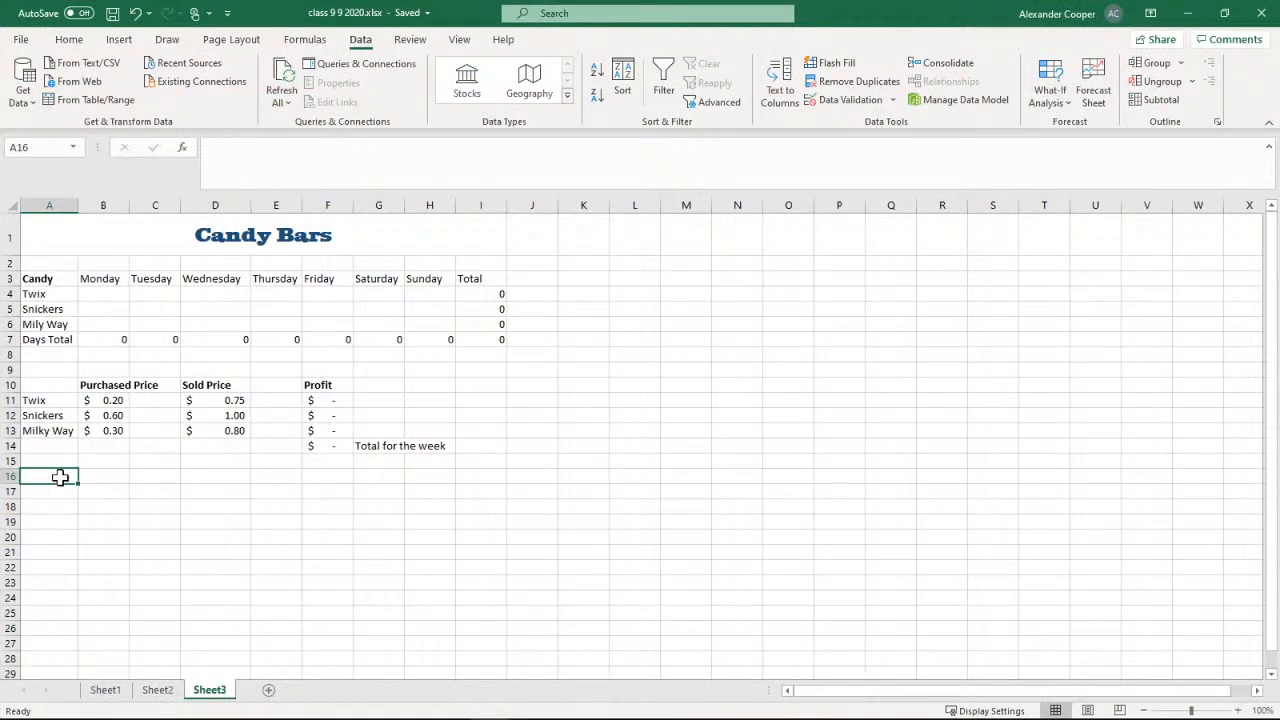
Add List data validation to cell A16 of the Excel sheet with the copied source Twix,Snickers,Milky Way,New Candy
click(850, 100)
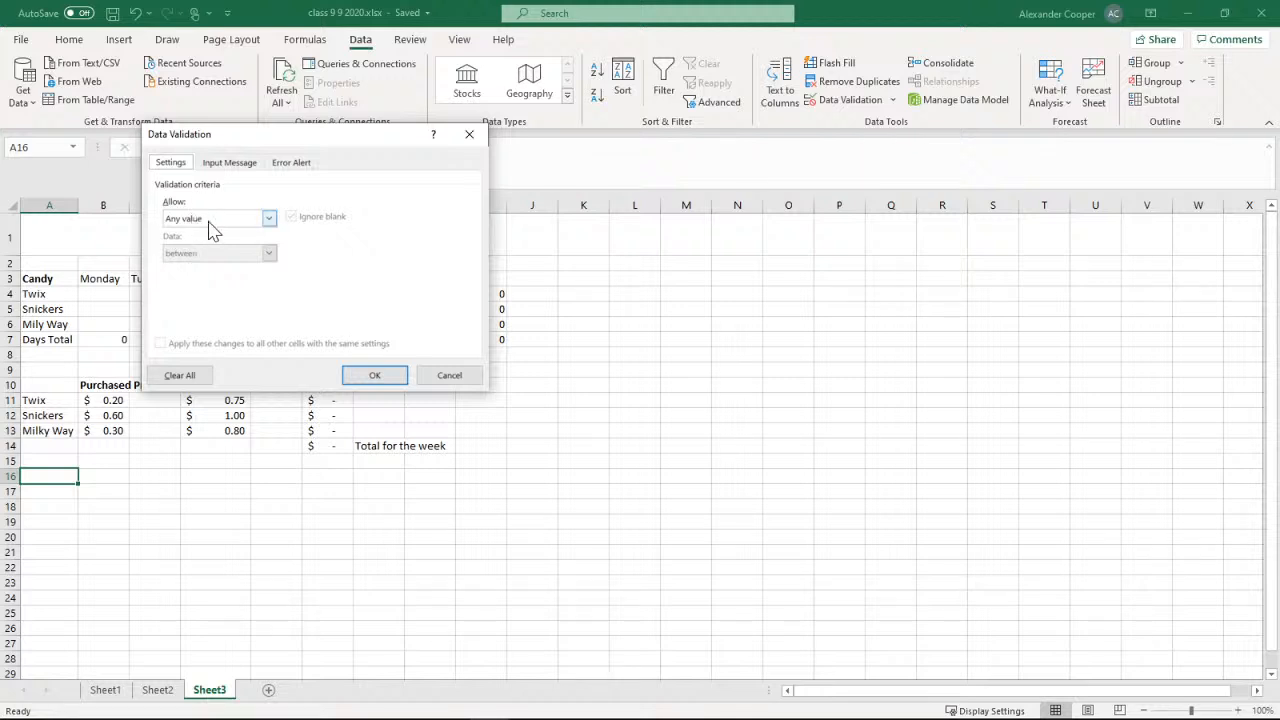
click(268, 218)
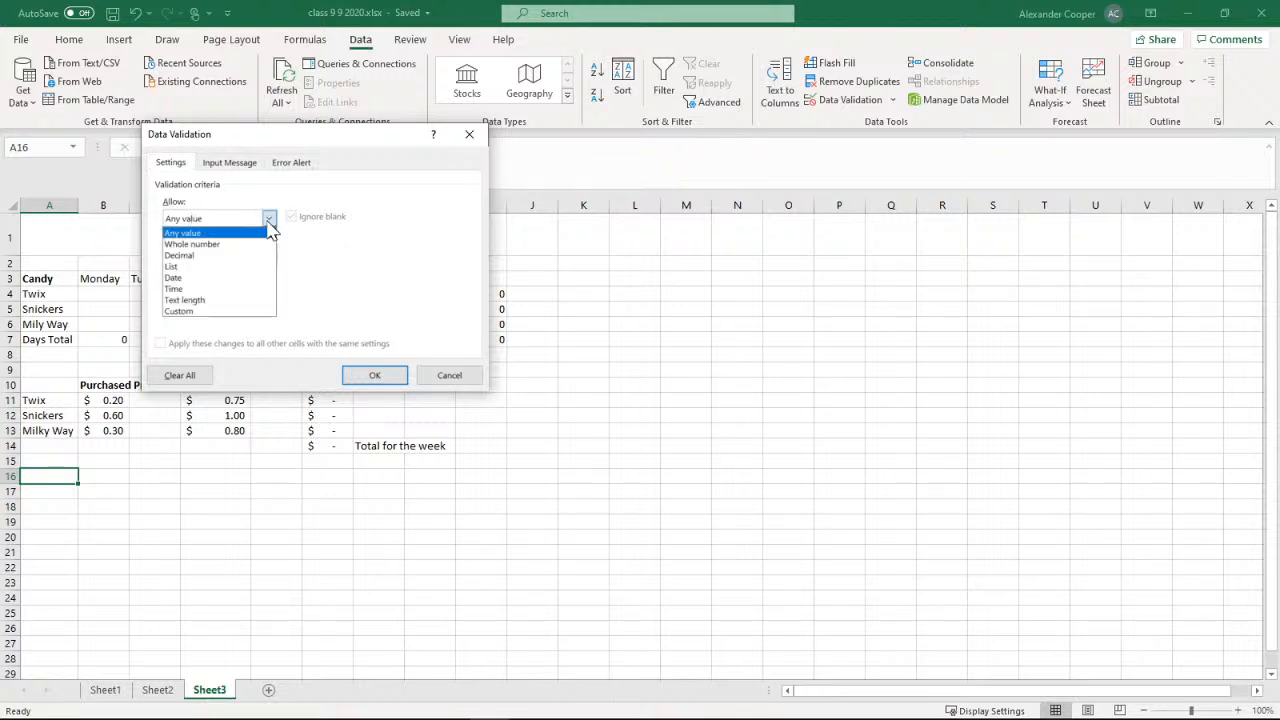
click(208, 267)
click(195, 287)
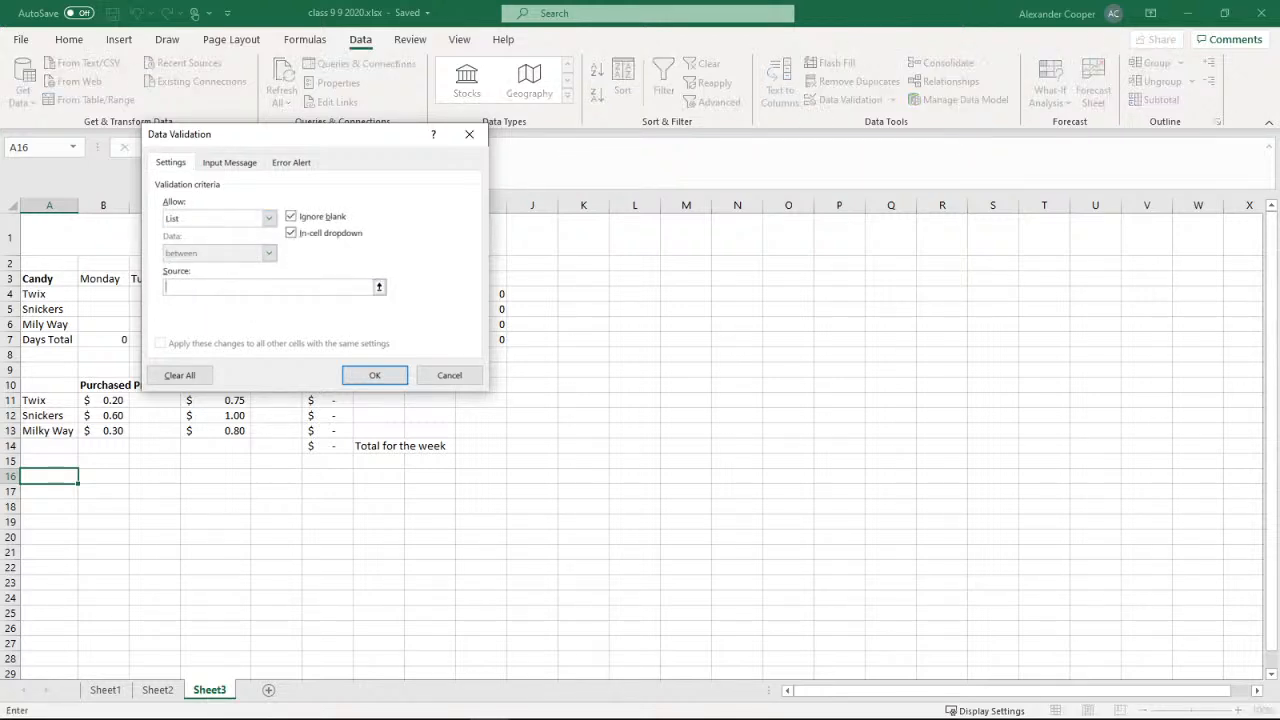
key(ctrl+v)
click(349, 384)
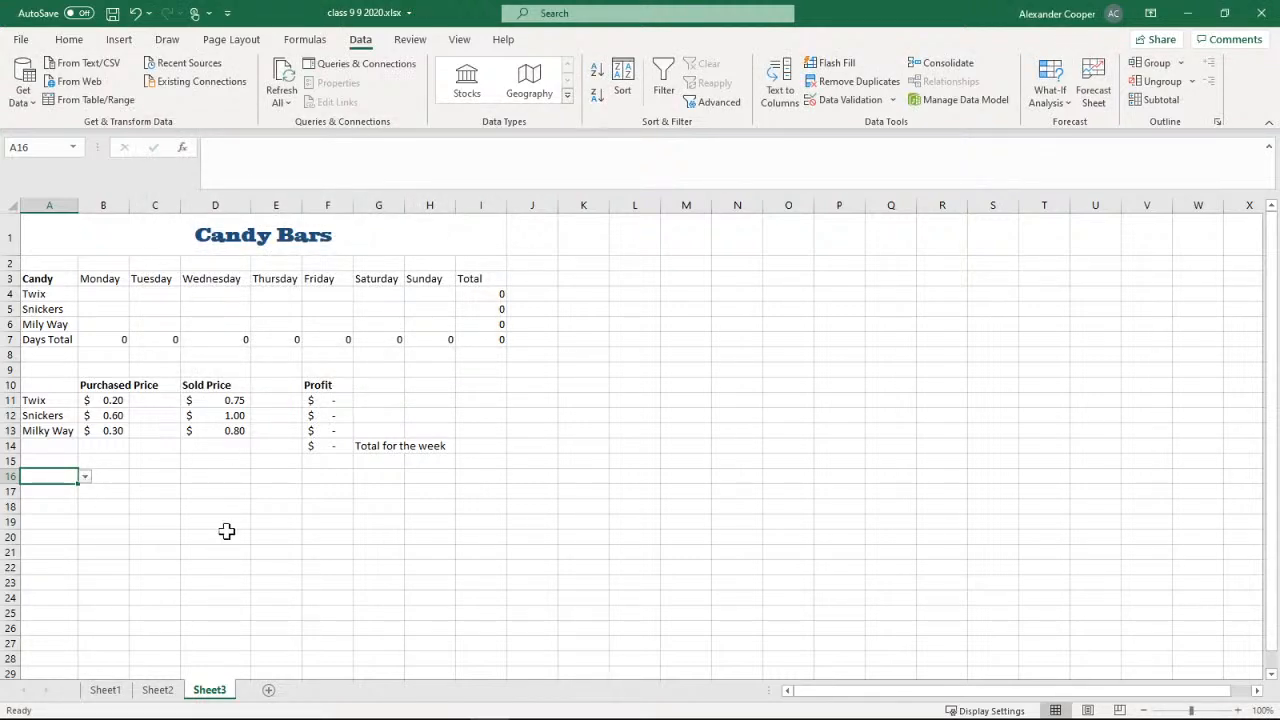
Try the A16 drop-down choices Snickers, Twix, Milky Way and New Candy in turn, finishing on Twix
click(201, 493)
click(66, 476)
click(85, 478)
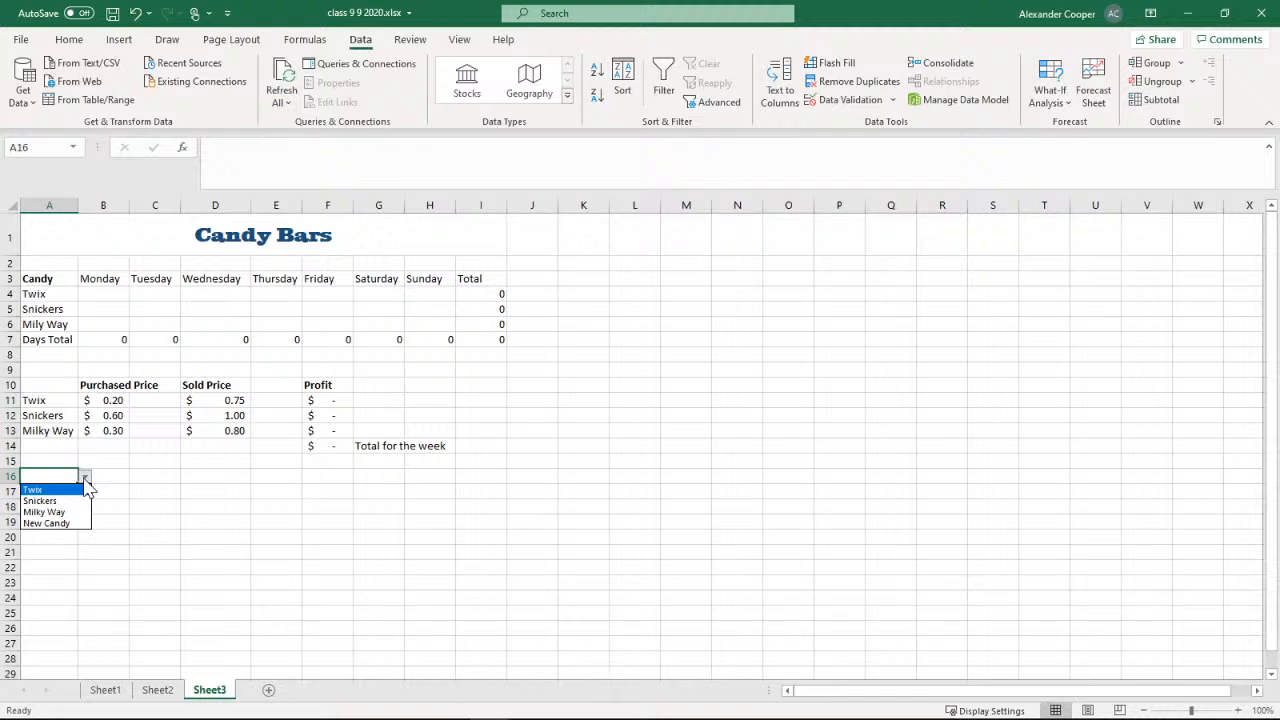
click(55, 501)
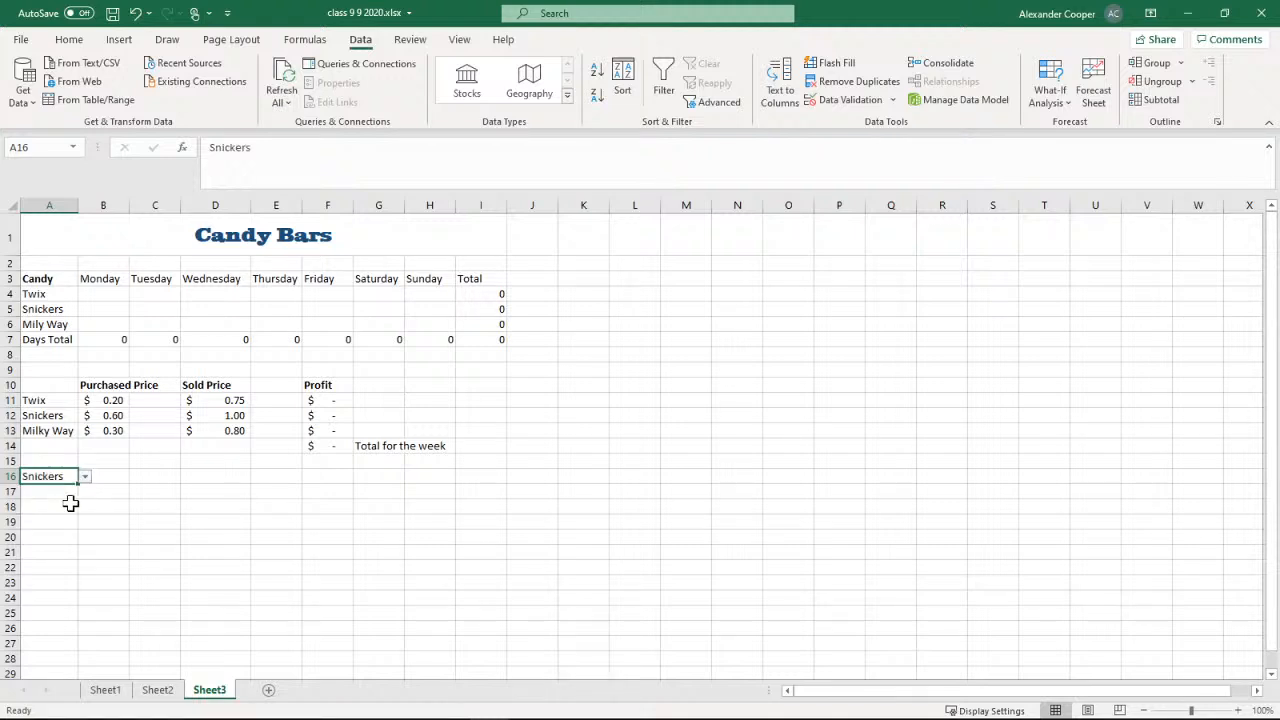
click(85, 476)
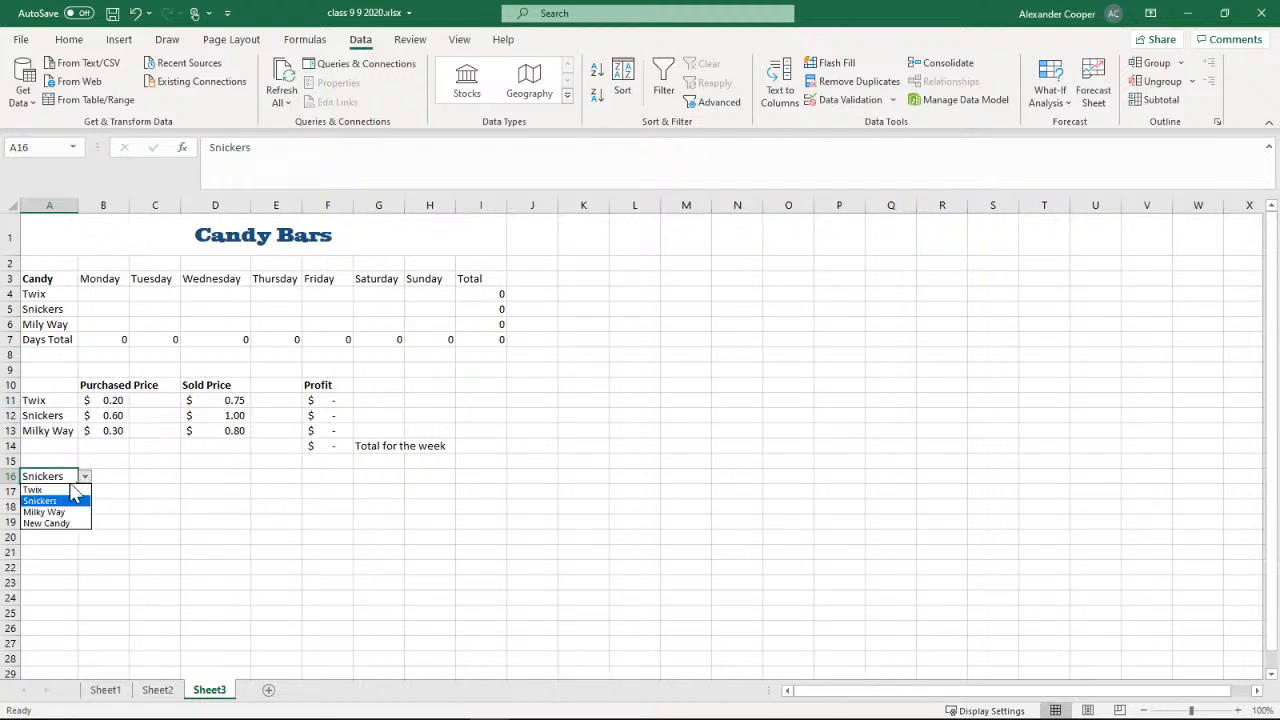
click(45, 489)
click(85, 476)
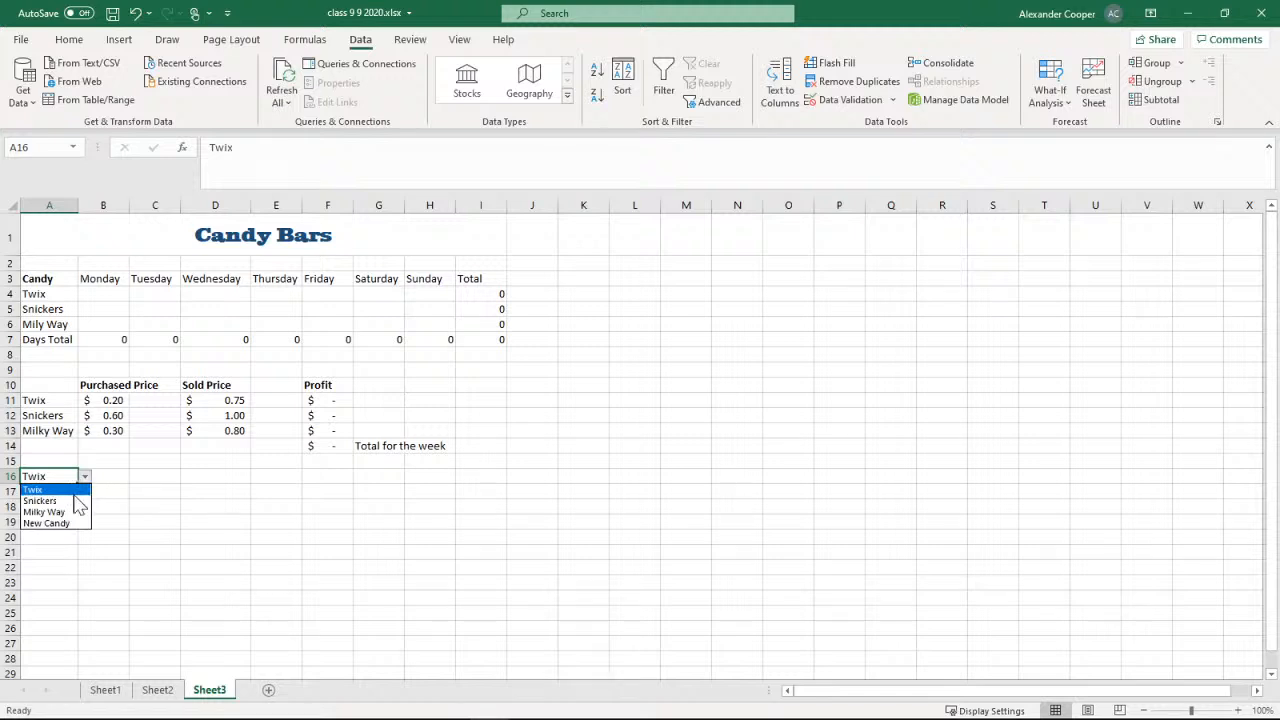
click(60, 512)
click(85, 476)
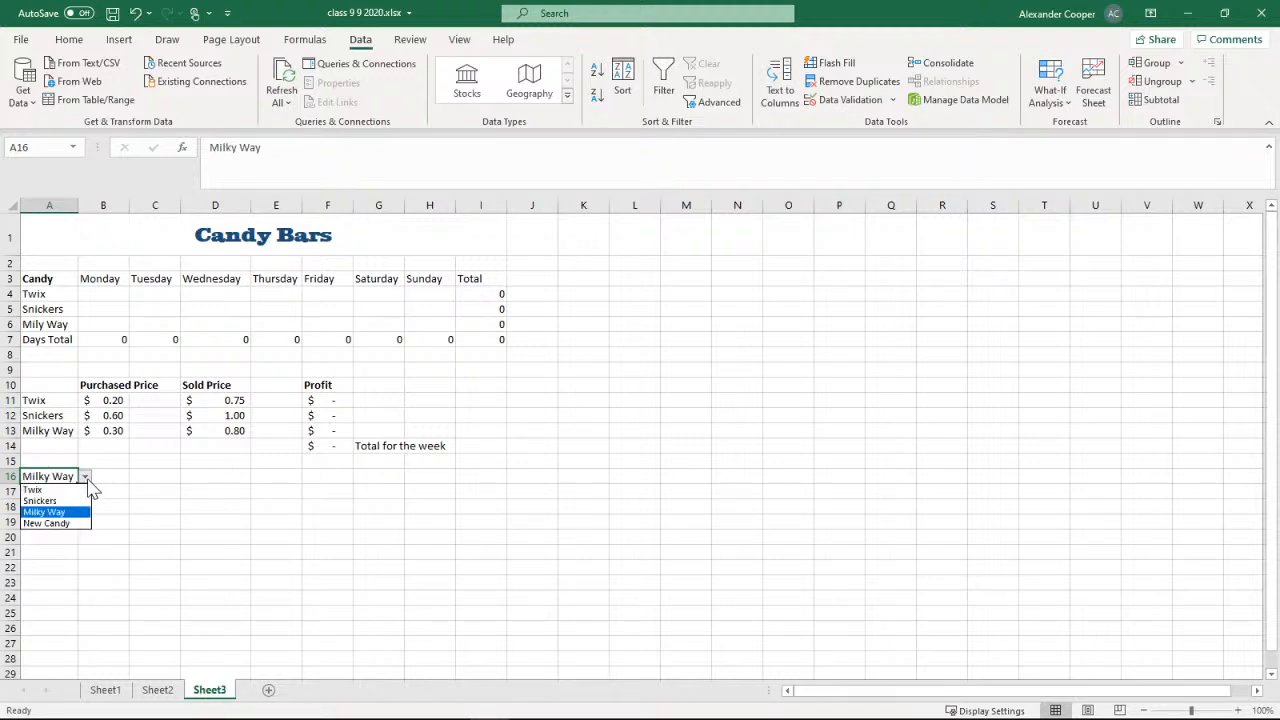
click(60, 525)
click(85, 476)
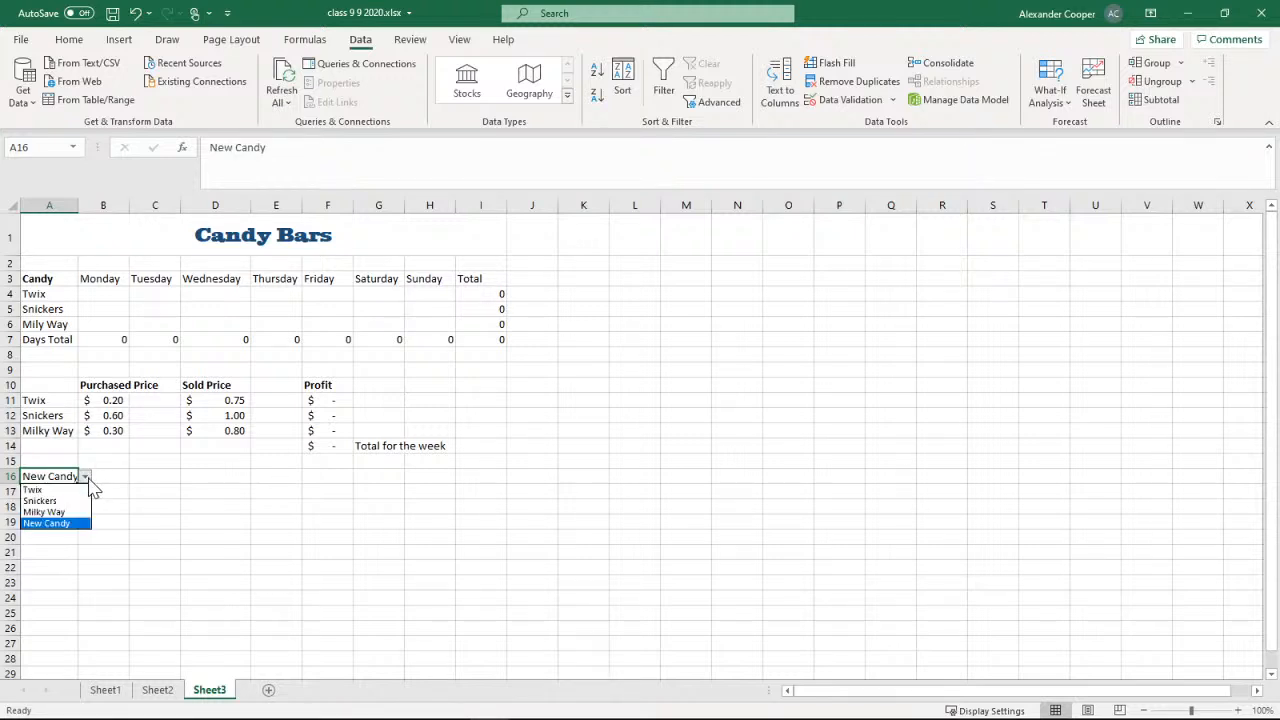
click(45, 489)
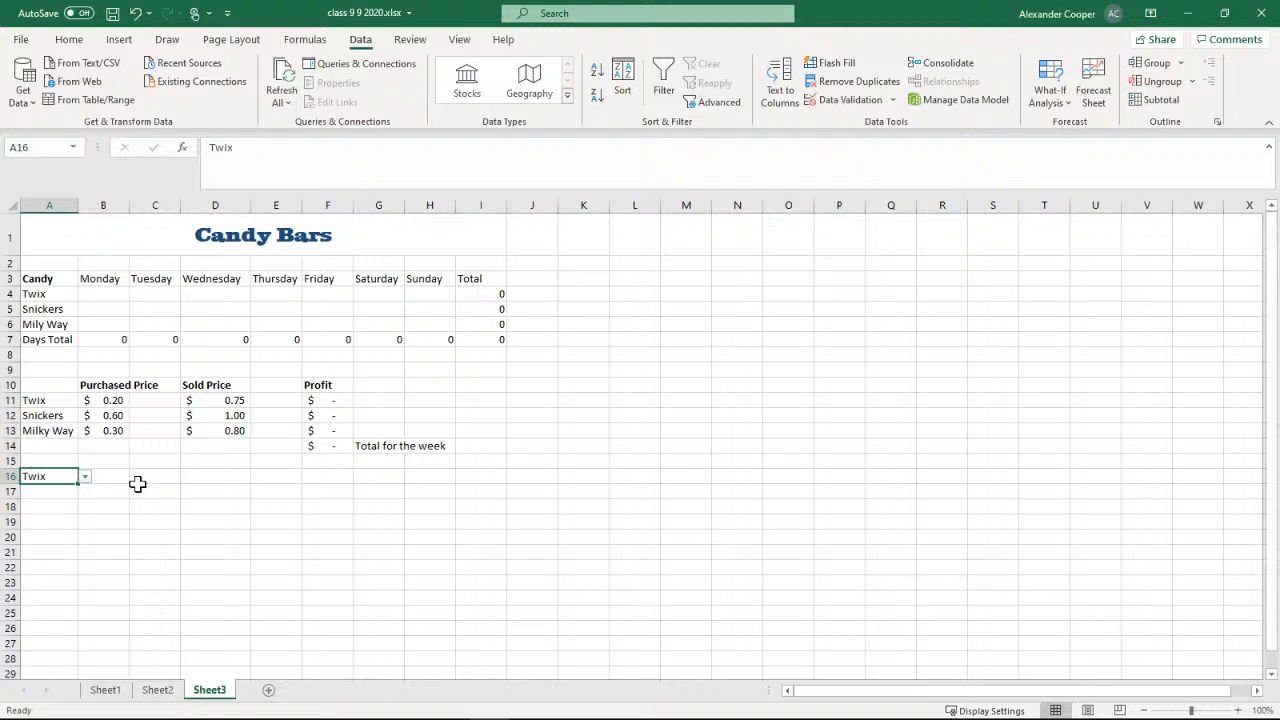
Copy the drop-down cell A16 into cell A18 and end copy mode
click(54, 493)
click(54, 480)
right_click(54, 477)
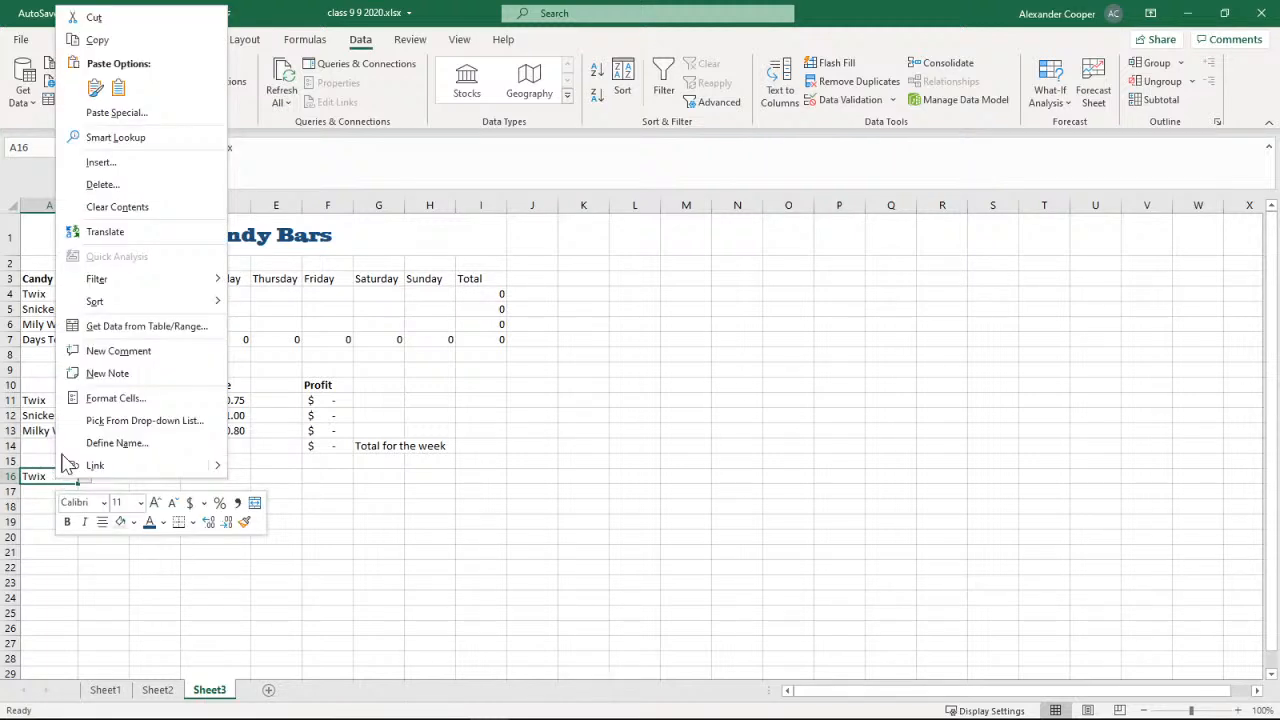
click(133, 50)
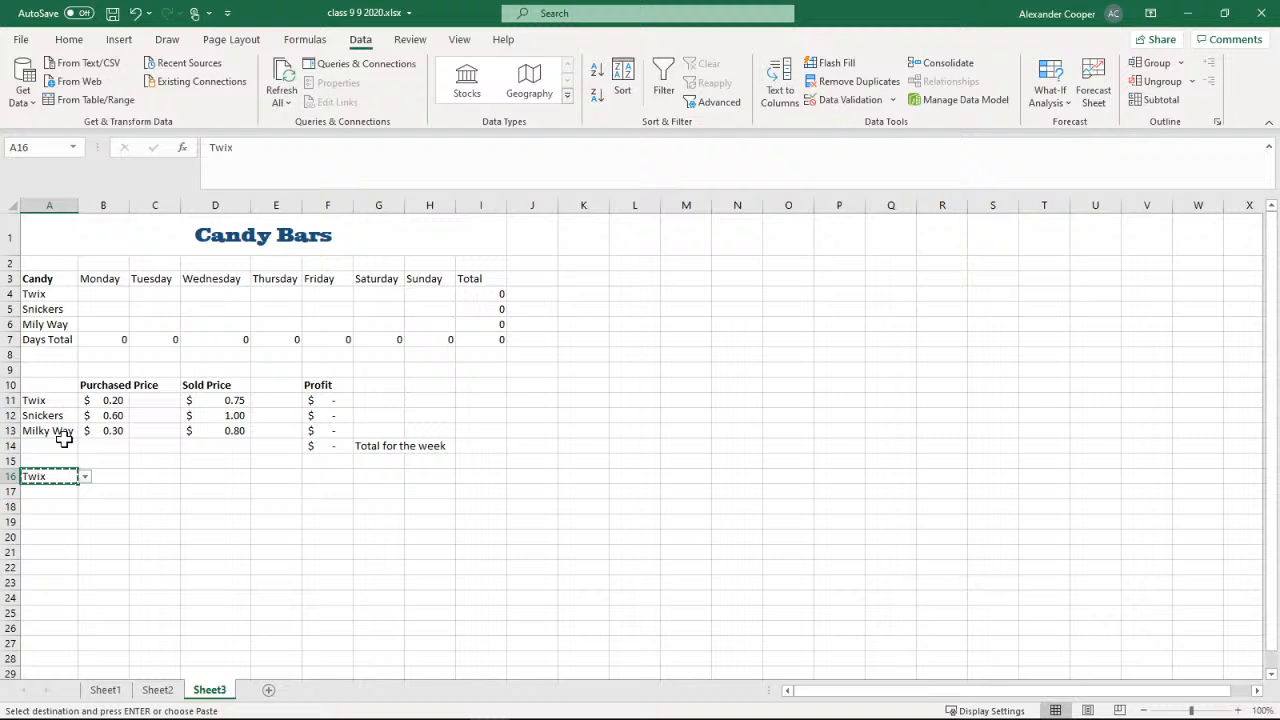
click(54, 507)
key(ctrl+v)
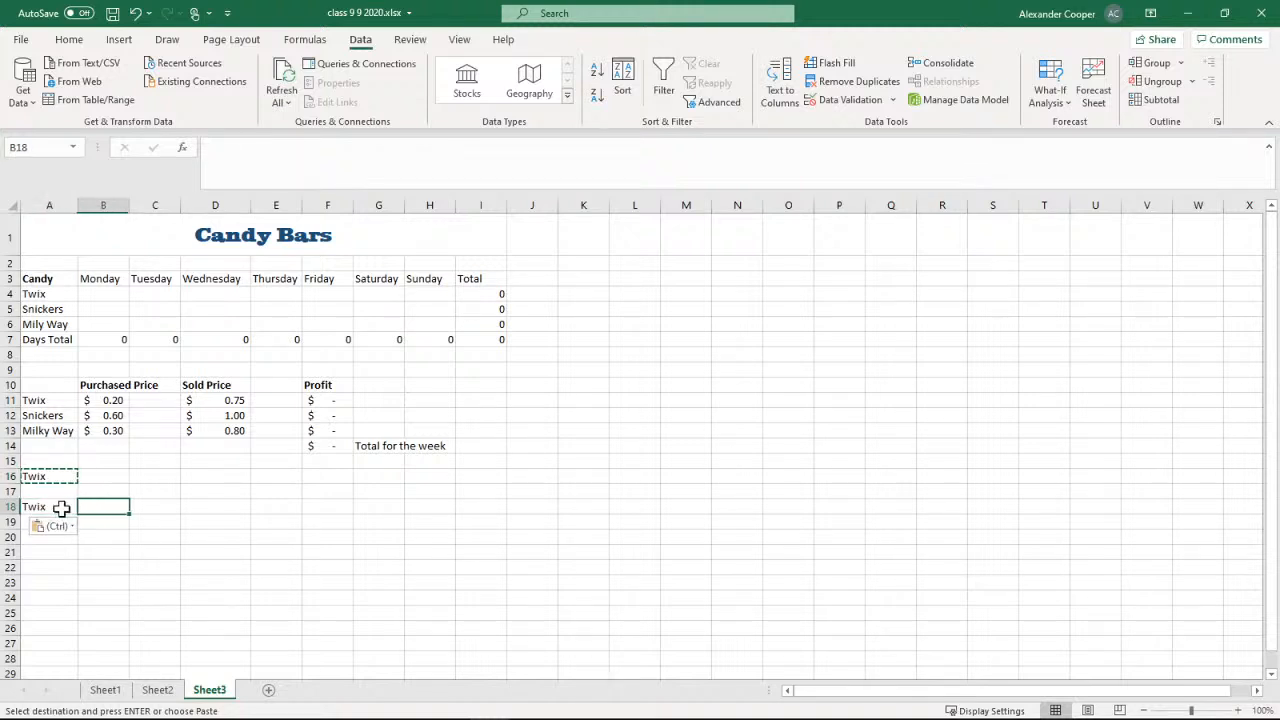
click(85, 508)
click(85, 517)
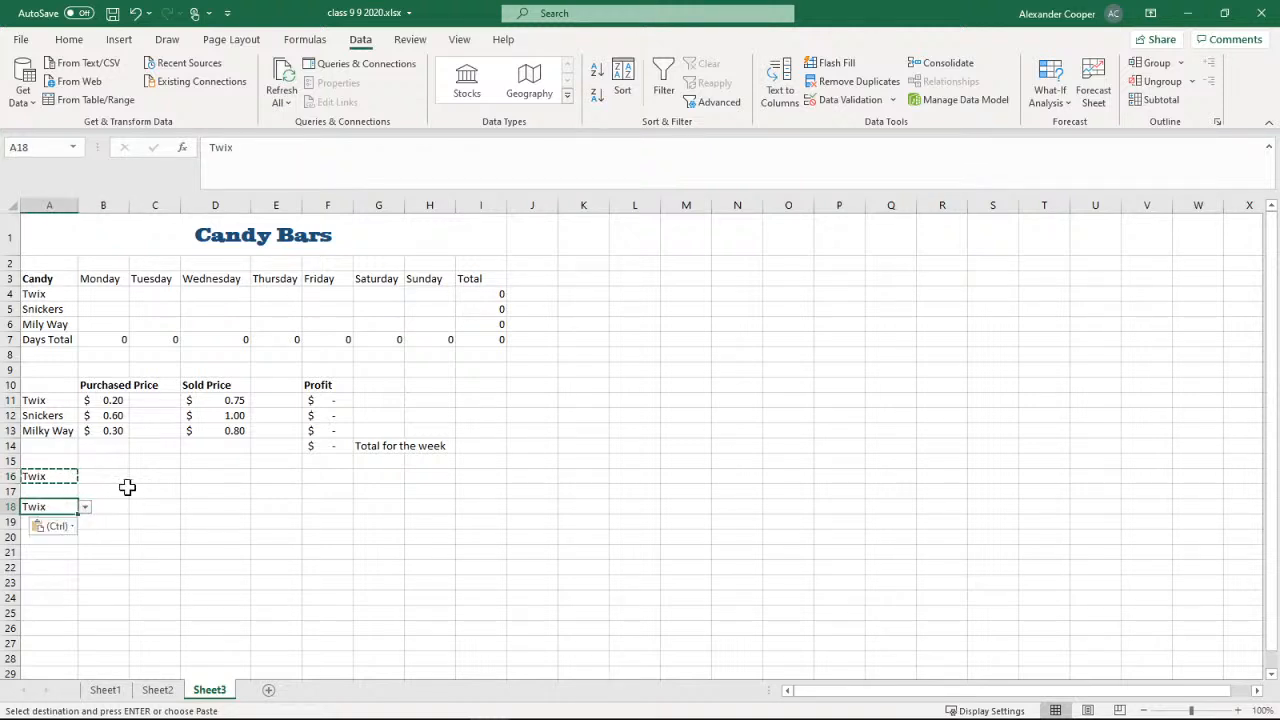
key(Escape)
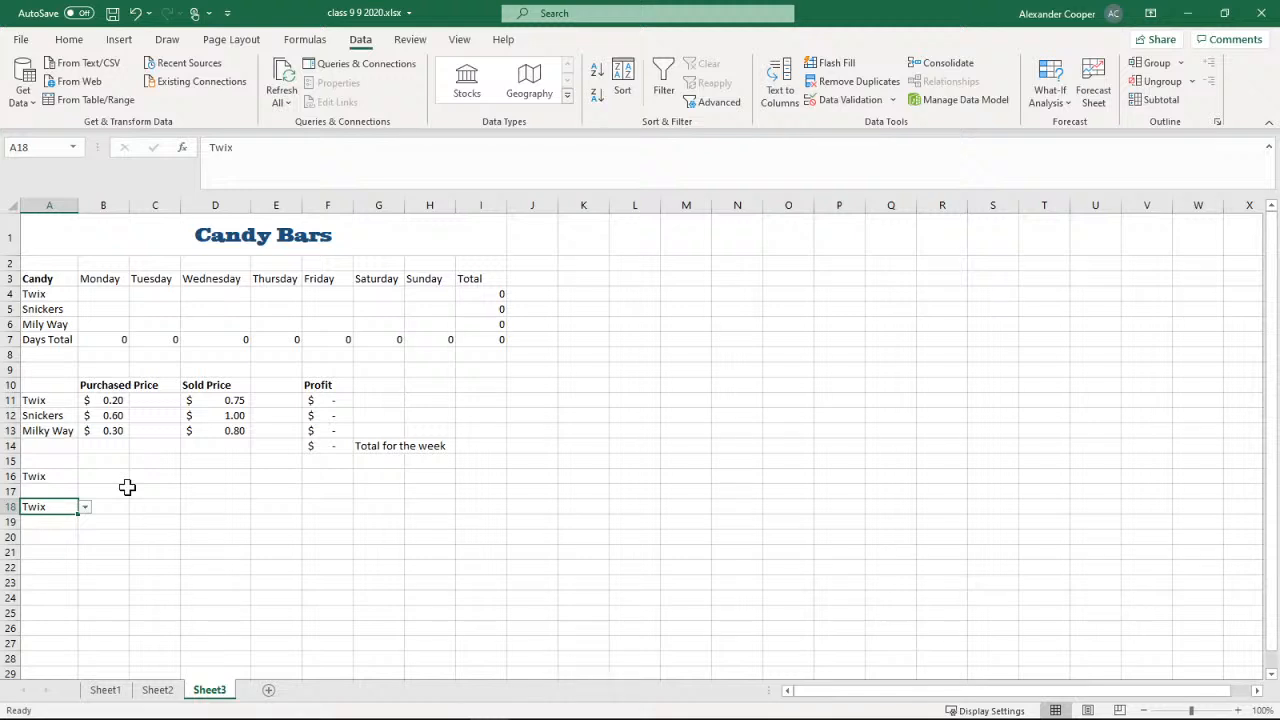
Test the copied drop-down in cell A18 with Snickers and Milky Way, finishing on New Candy
click(86, 508)
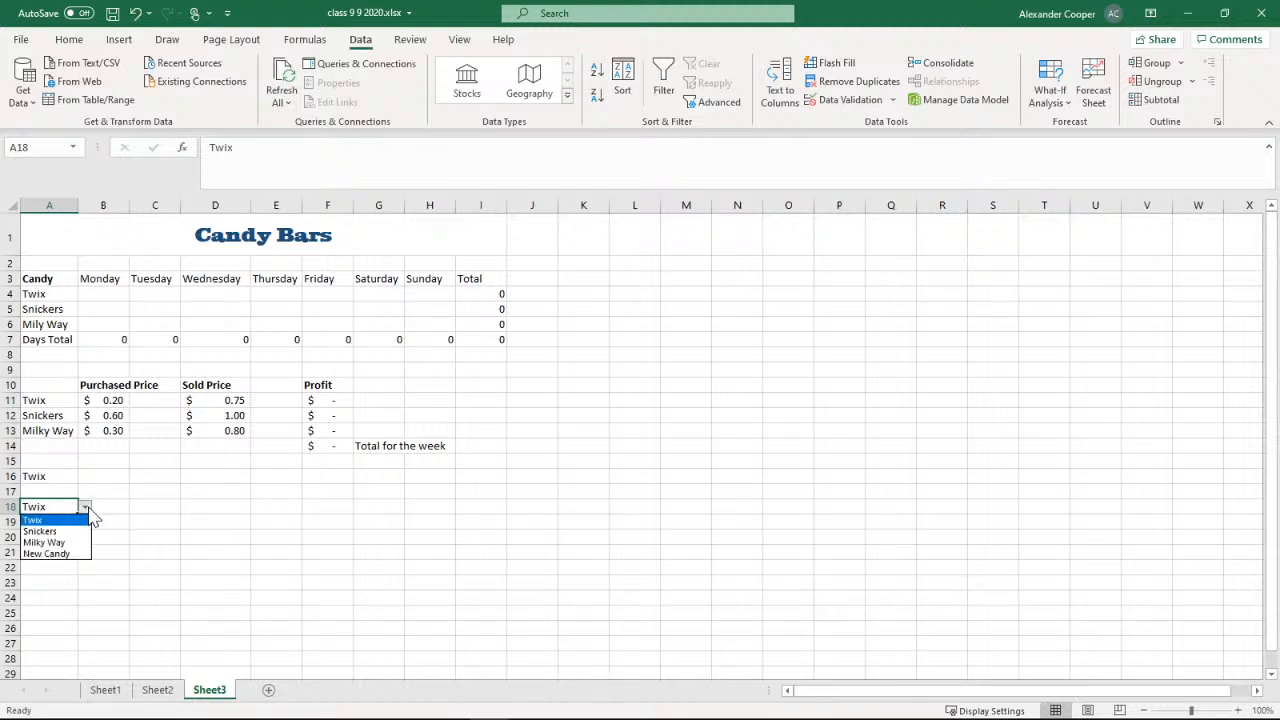
click(40, 531)
click(85, 508)
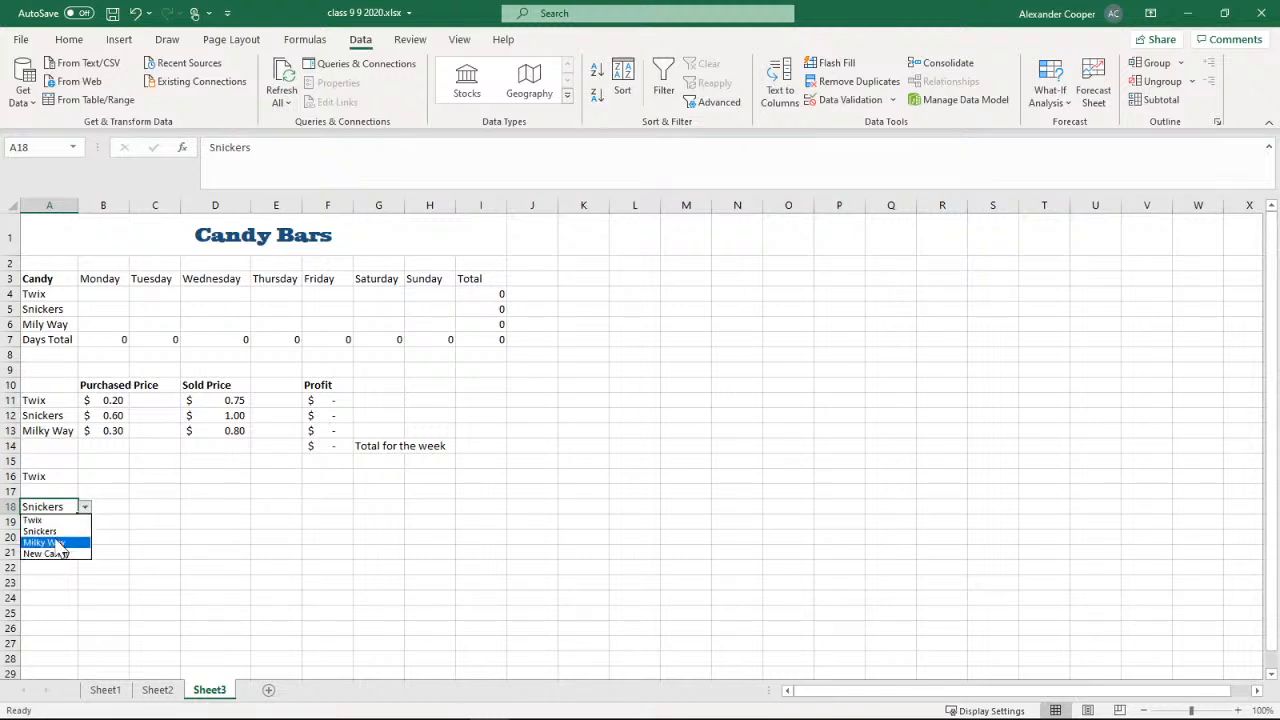
click(45, 542)
click(85, 508)
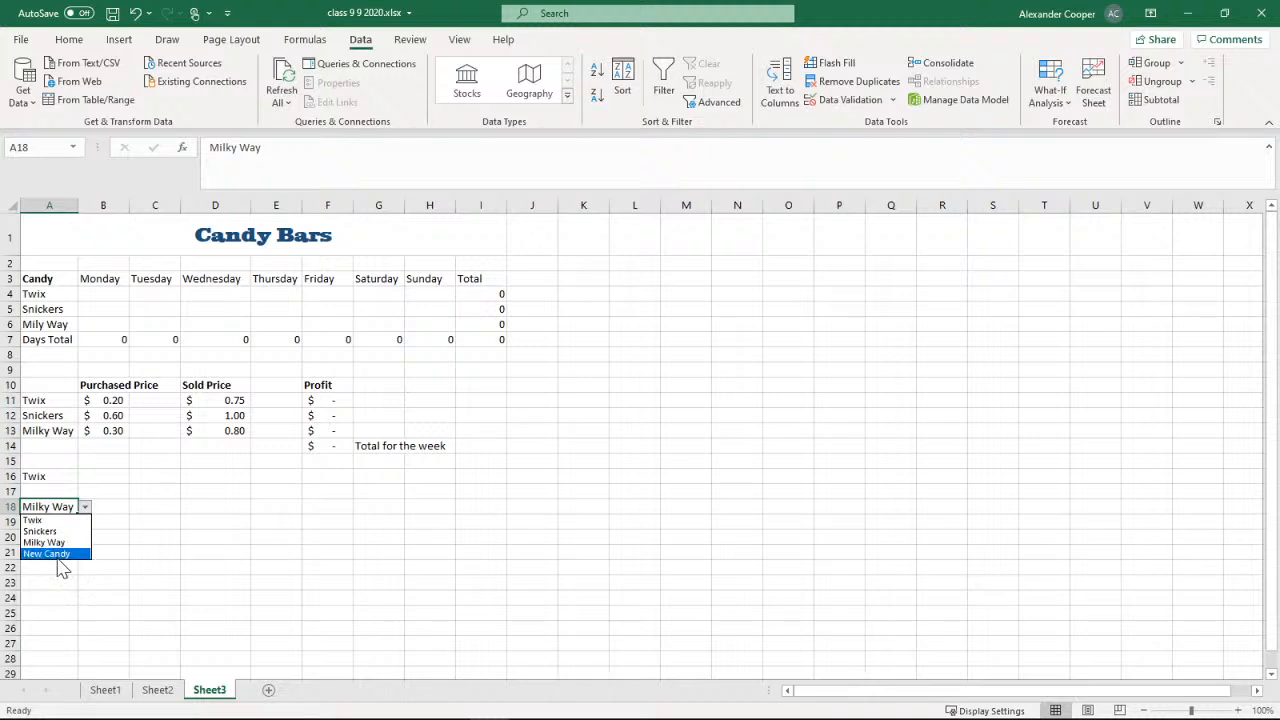
click(50, 557)
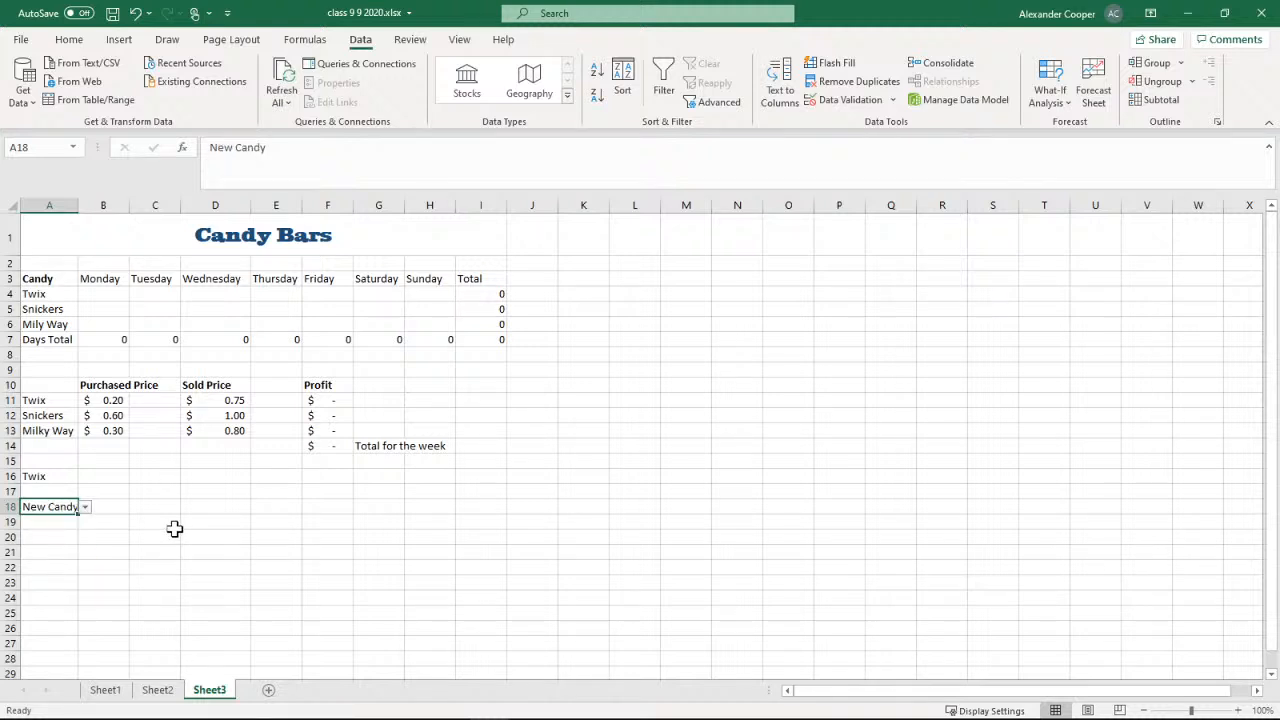
Copy the drop-down cell A18 into the range A19:A24
right_click(63, 515)
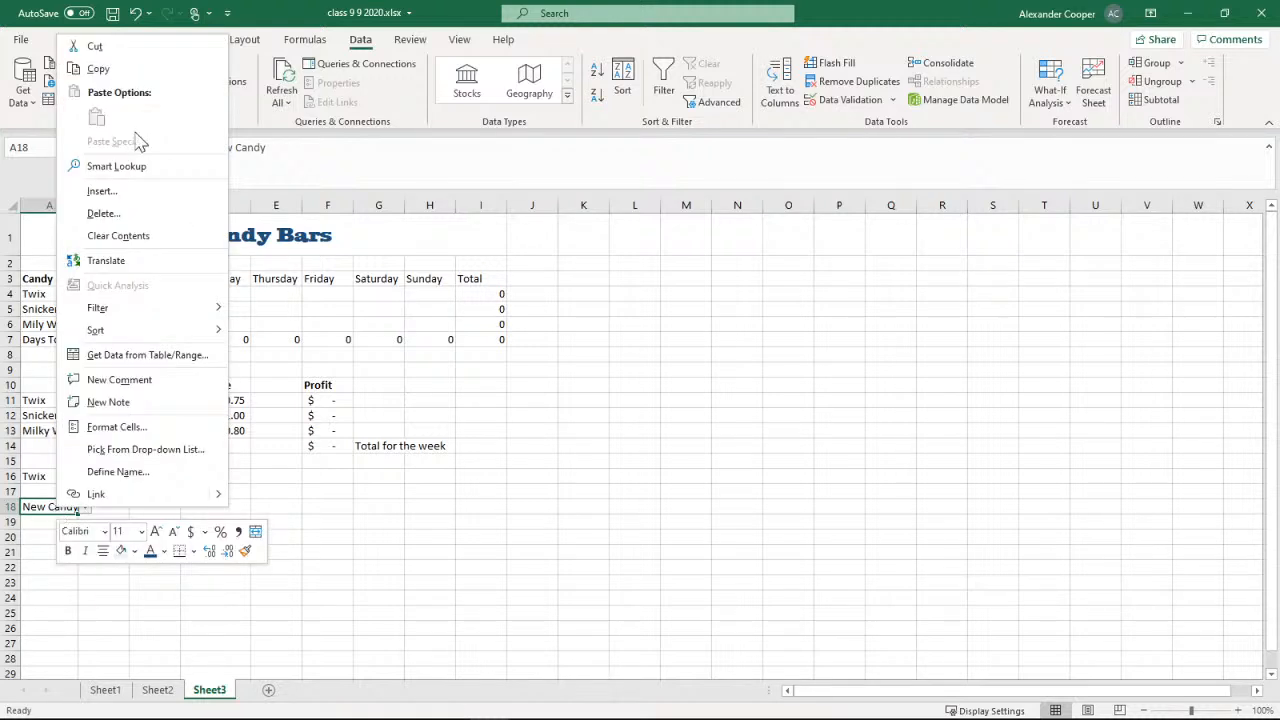
click(118, 71)
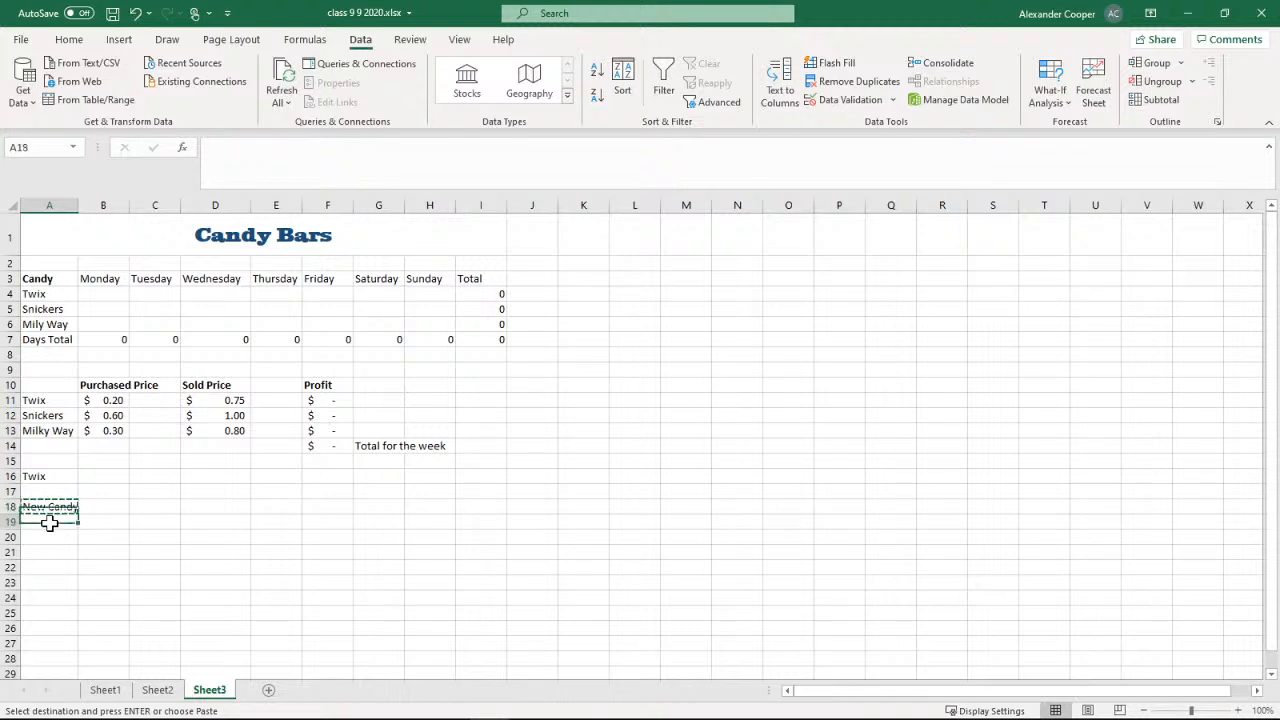
drag(48, 522, 51, 600)
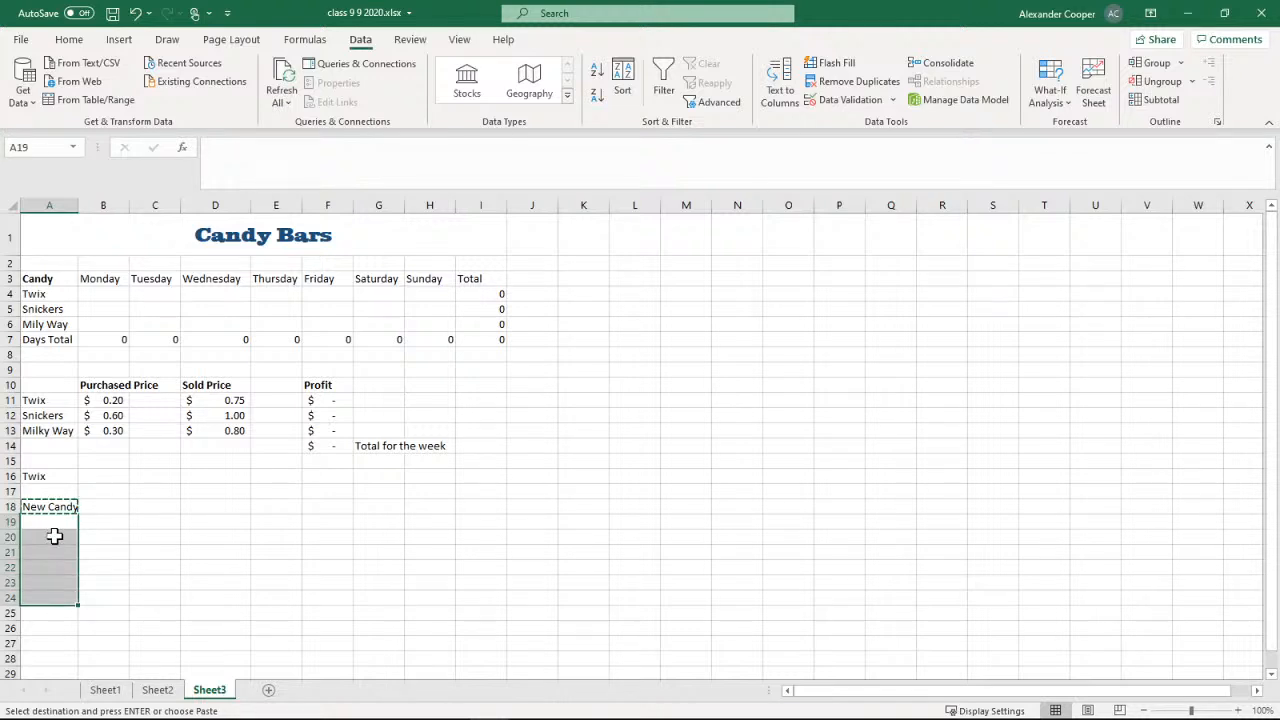
click(69, 40)
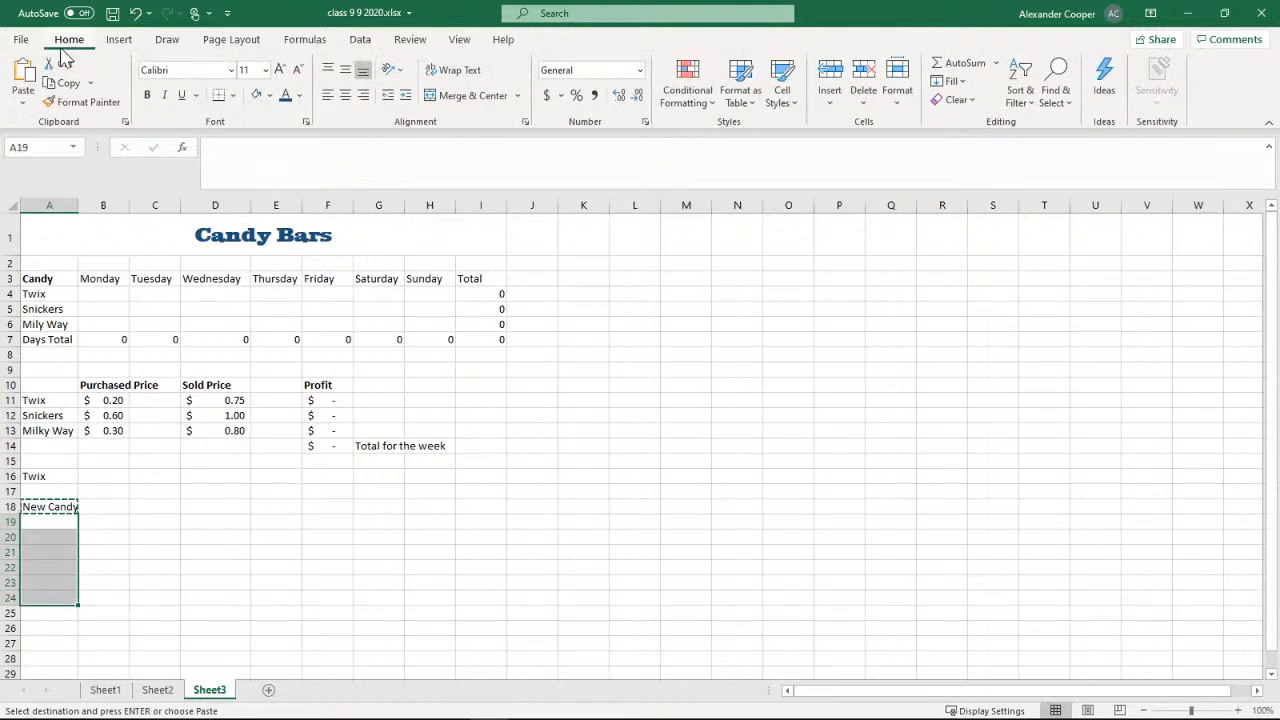
click(22, 80)
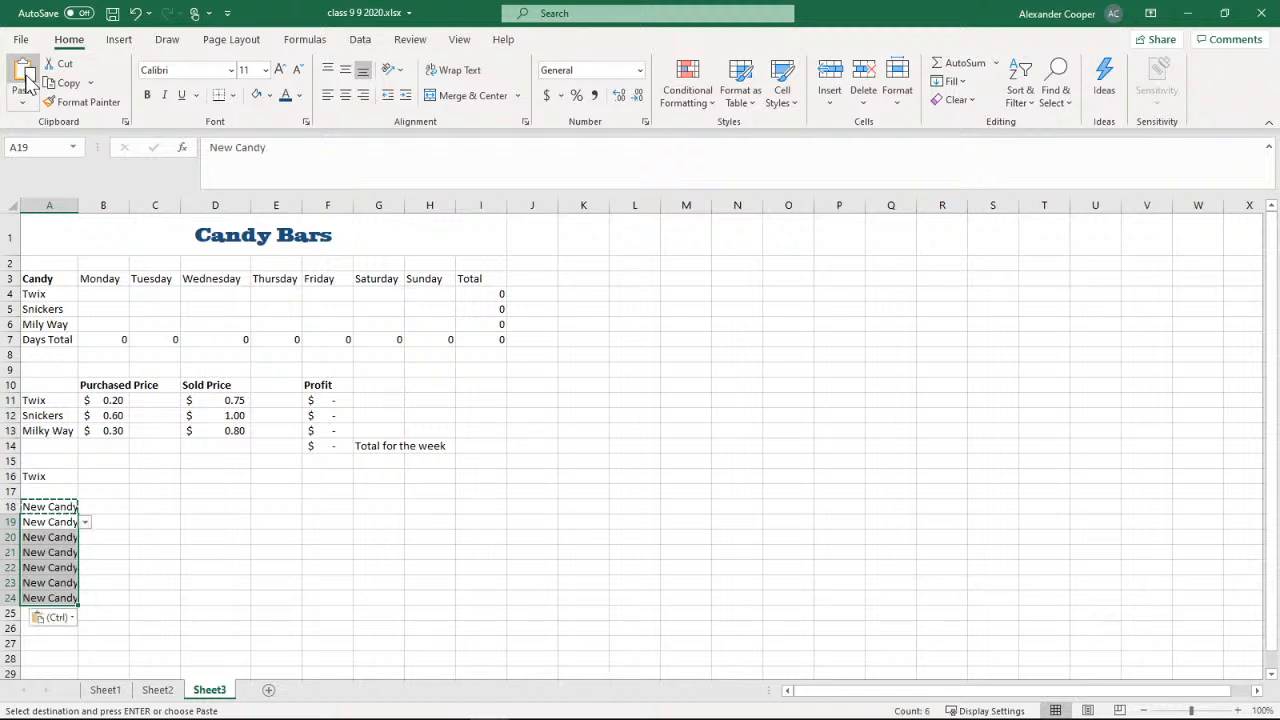
Choose Twix from the drop-down in cell A19 and Milky Way in cell A20, ending copy mode
click(86, 522)
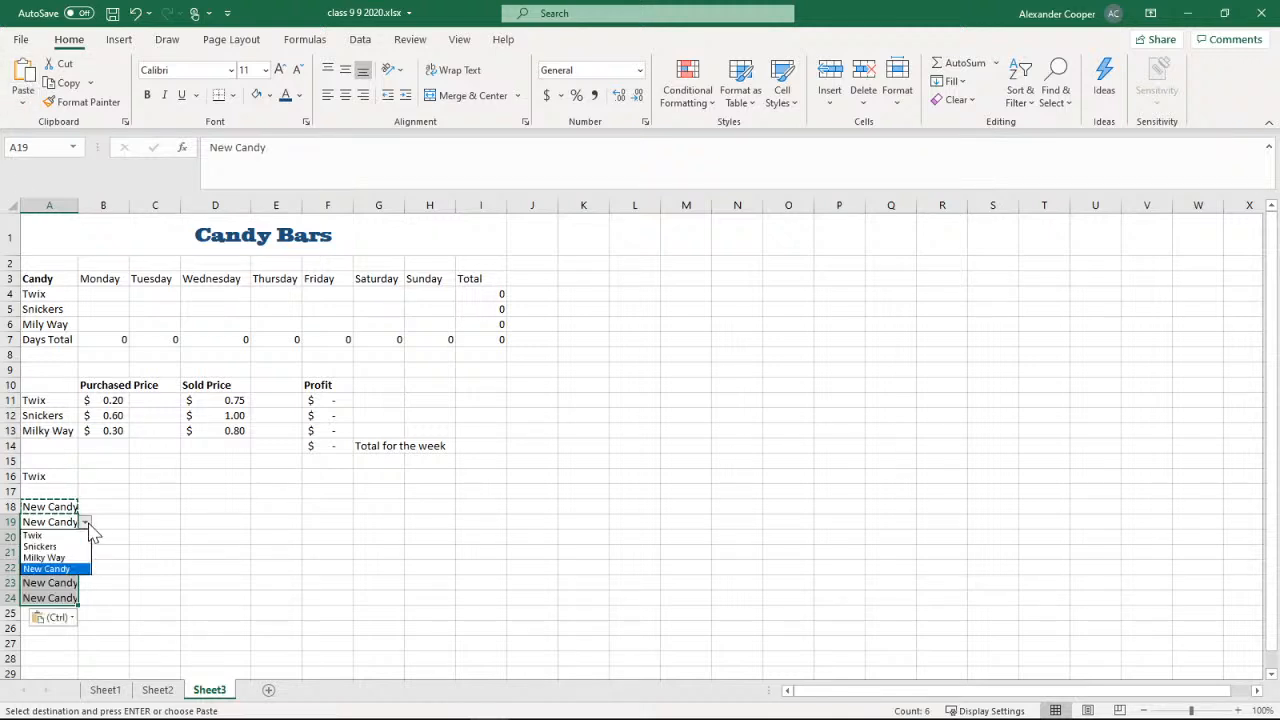
click(34, 536)
click(57, 537)
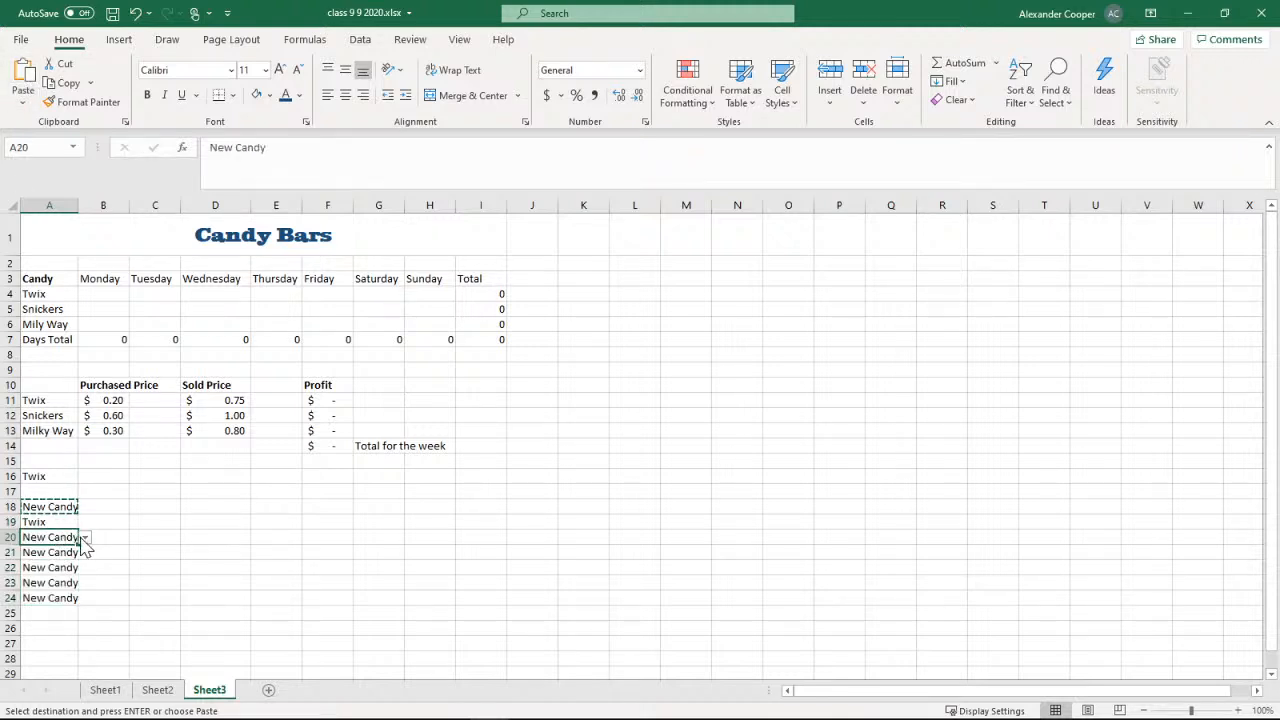
key(Escape)
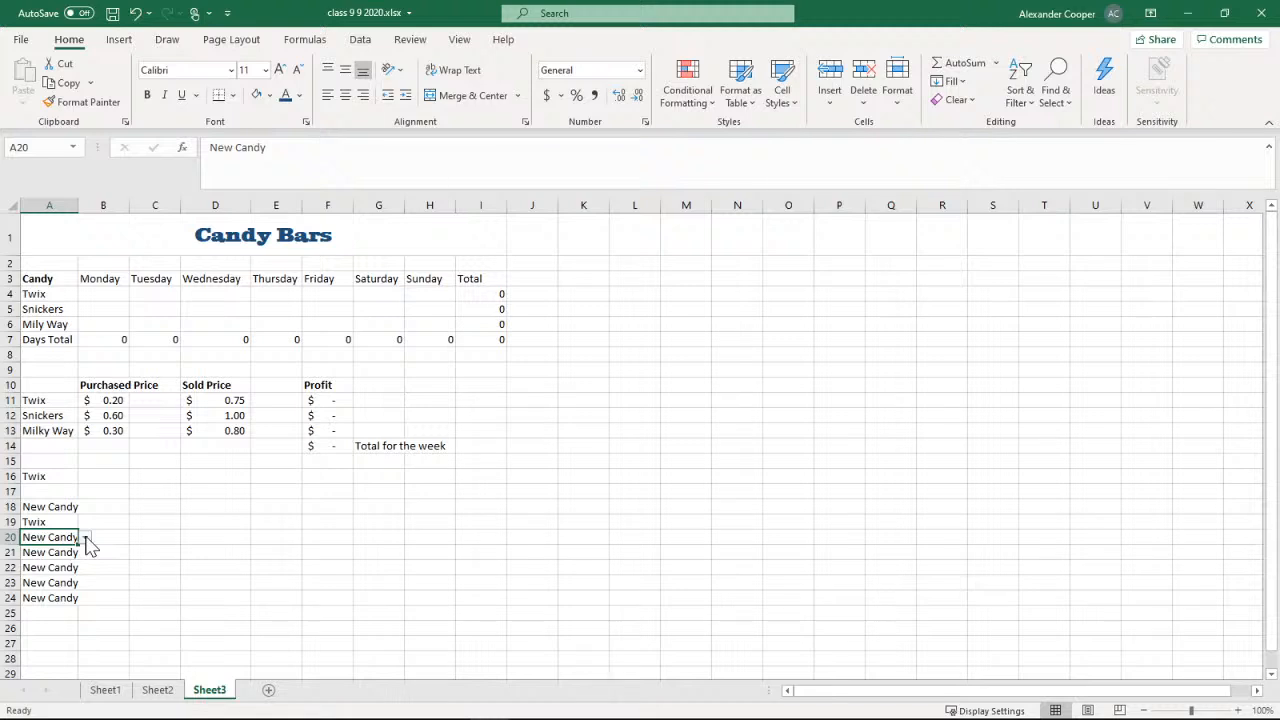
click(86, 538)
click(45, 573)
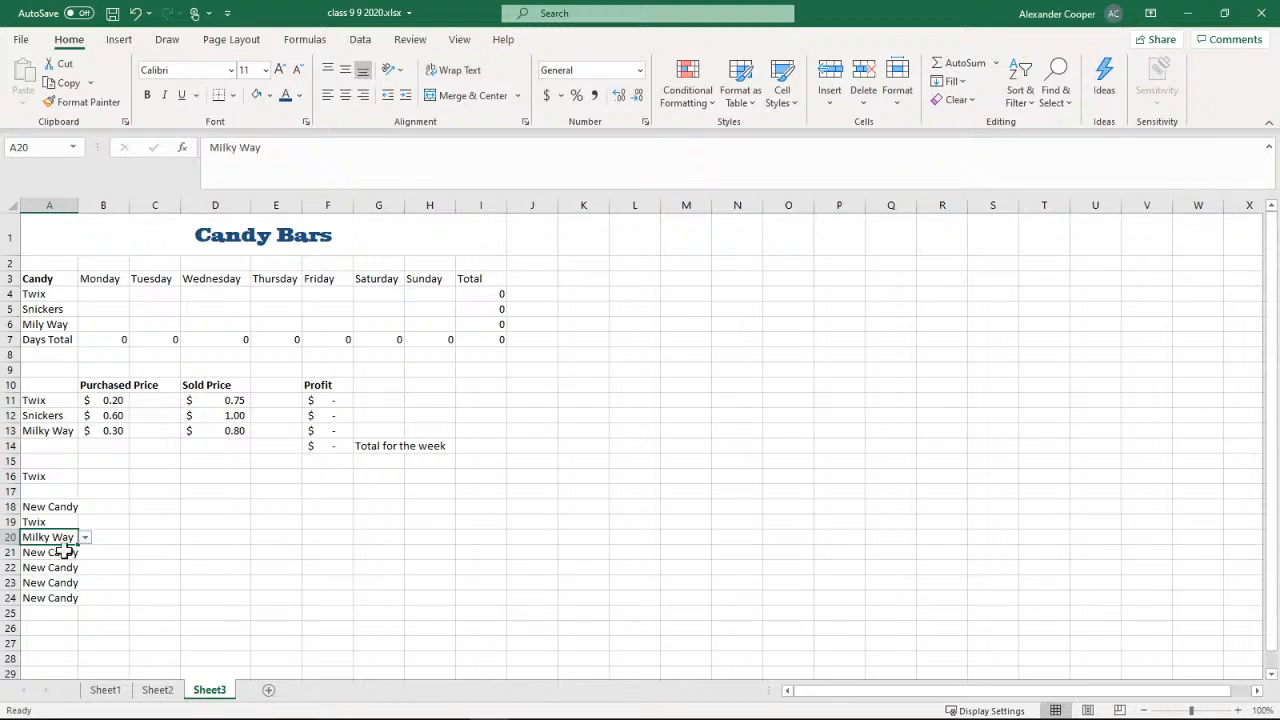
Choose Snickers from the drop-down in cell A21, Milky Way in A22 and Snickers in A23
click(60, 550)
click(86, 552)
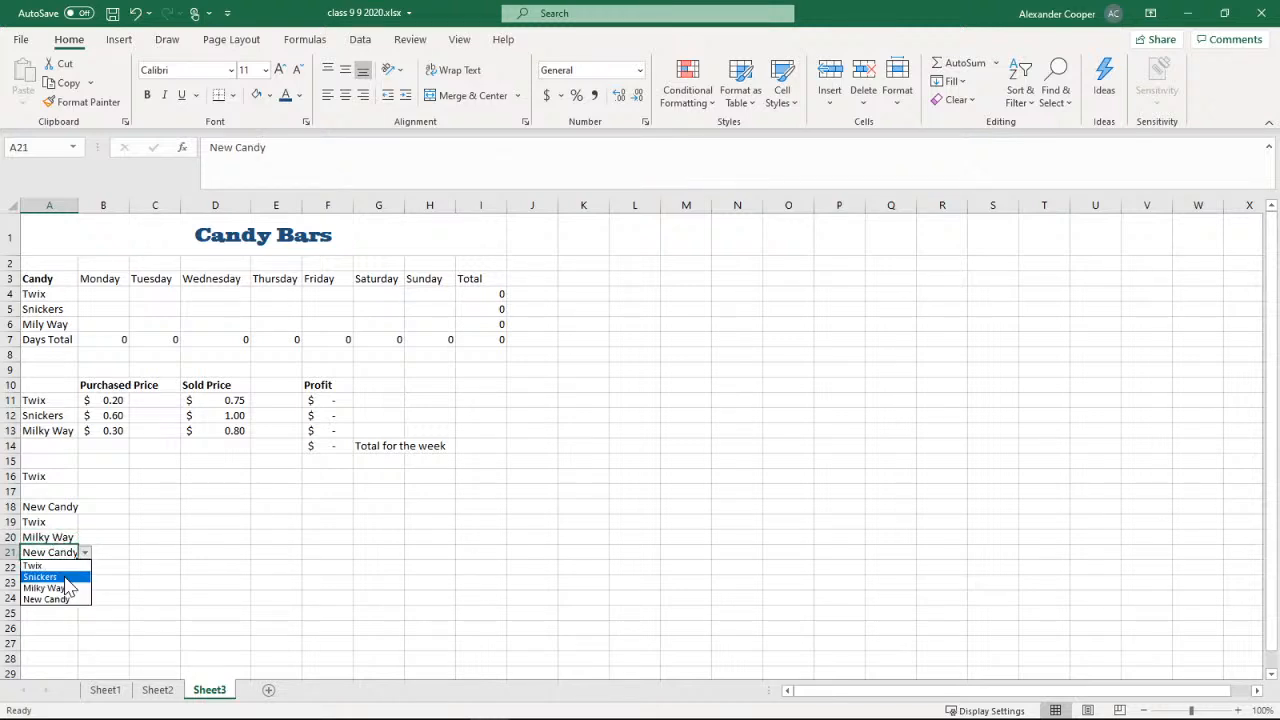
click(64, 578)
click(60, 567)
click(86, 567)
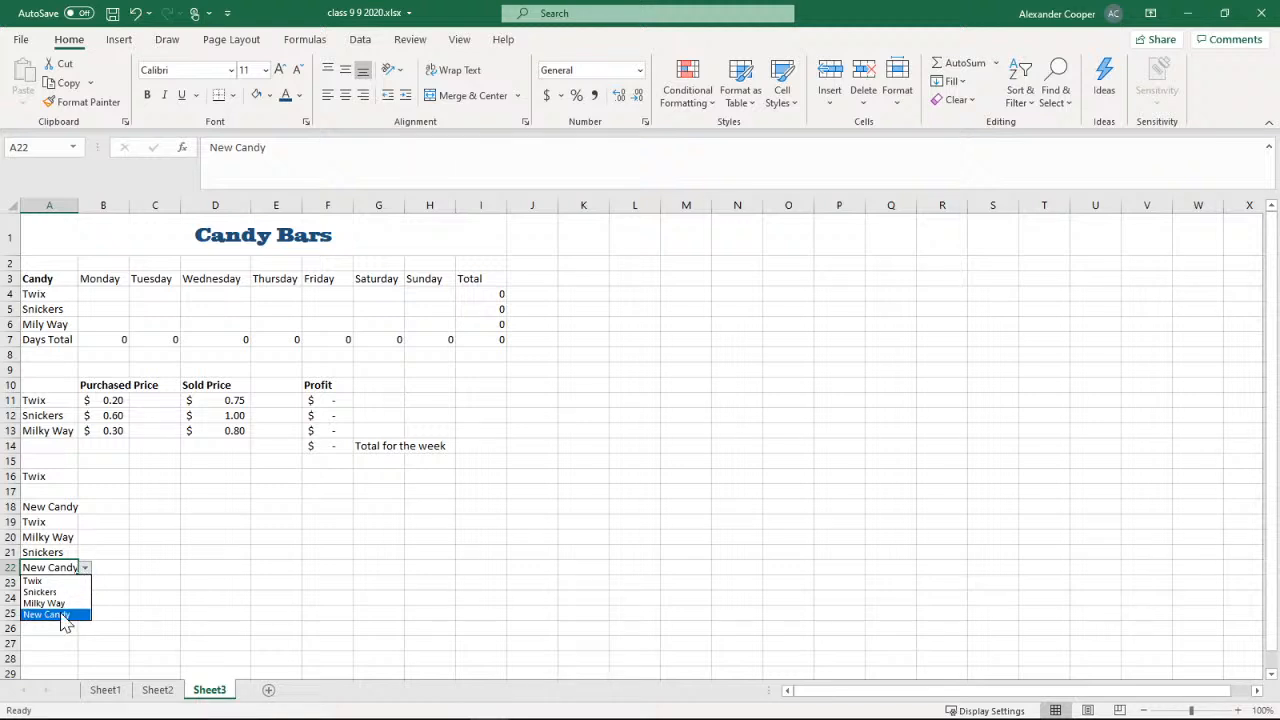
click(58, 604)
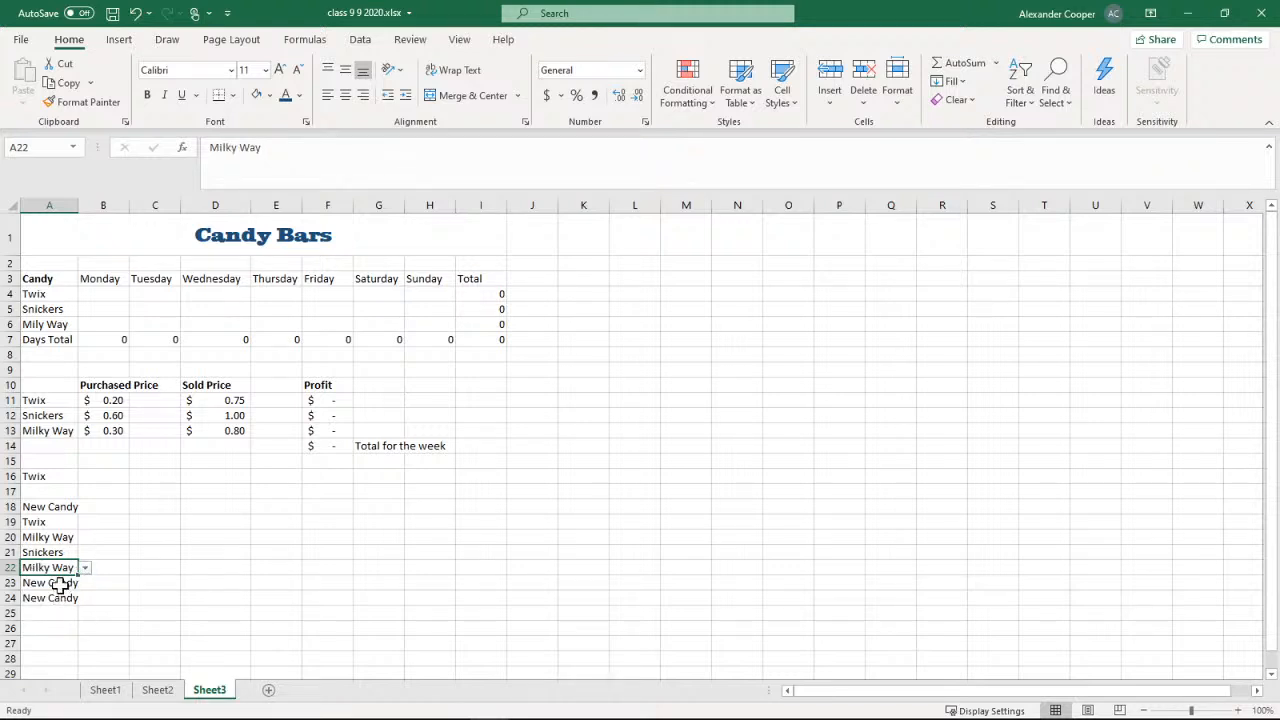
click(60, 584)
click(86, 583)
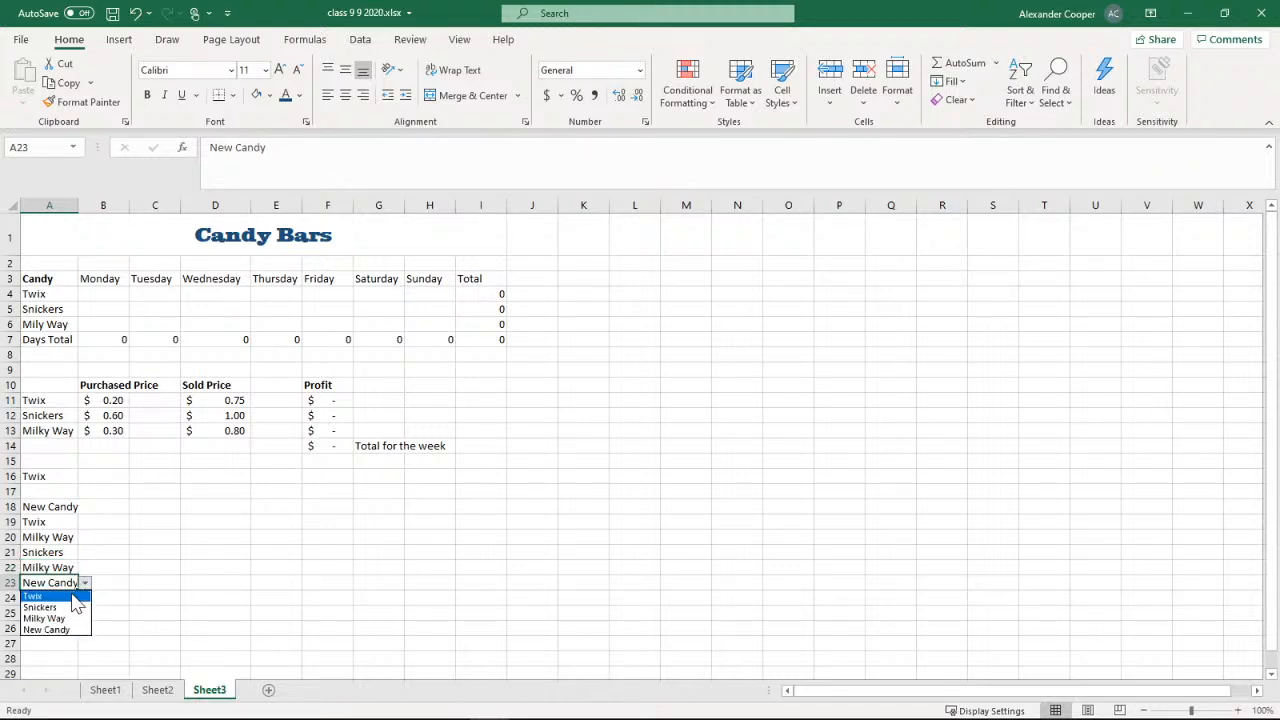
click(67, 610)
click(126, 571)
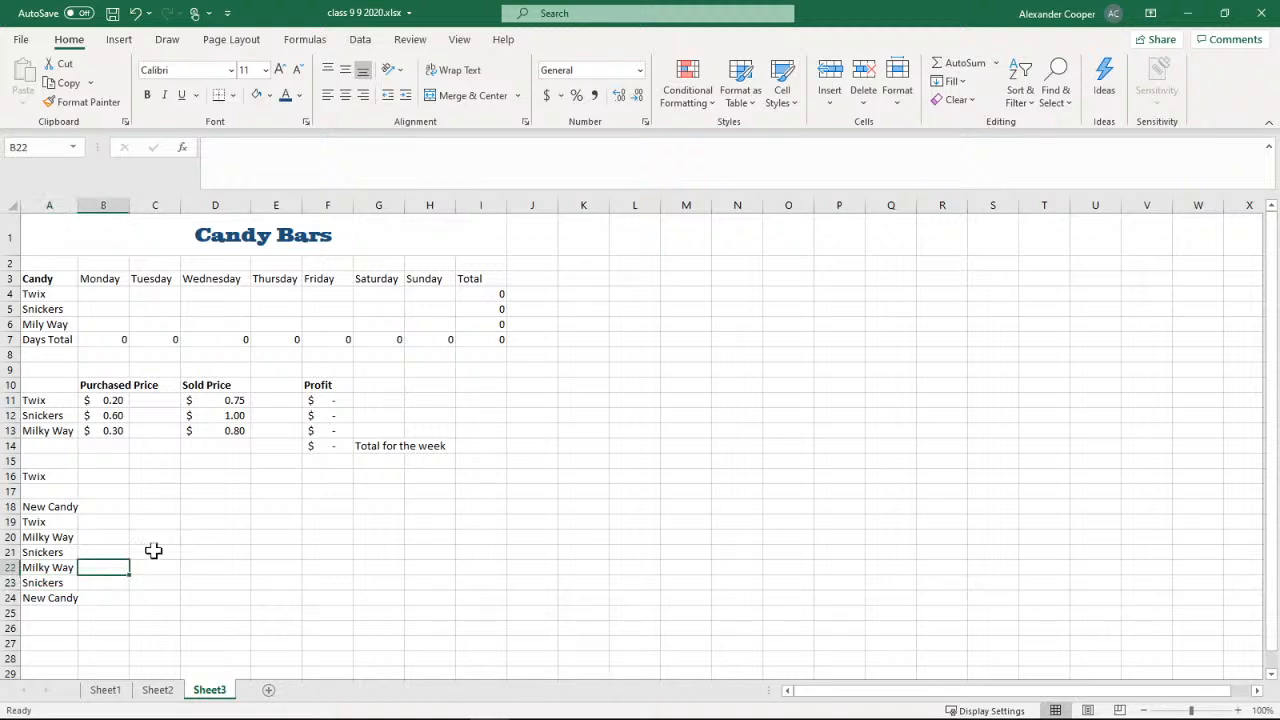
Go through the drop-down cells in A18:A24 to review the candy chosen in each one
click(62, 522)
click(60, 507)
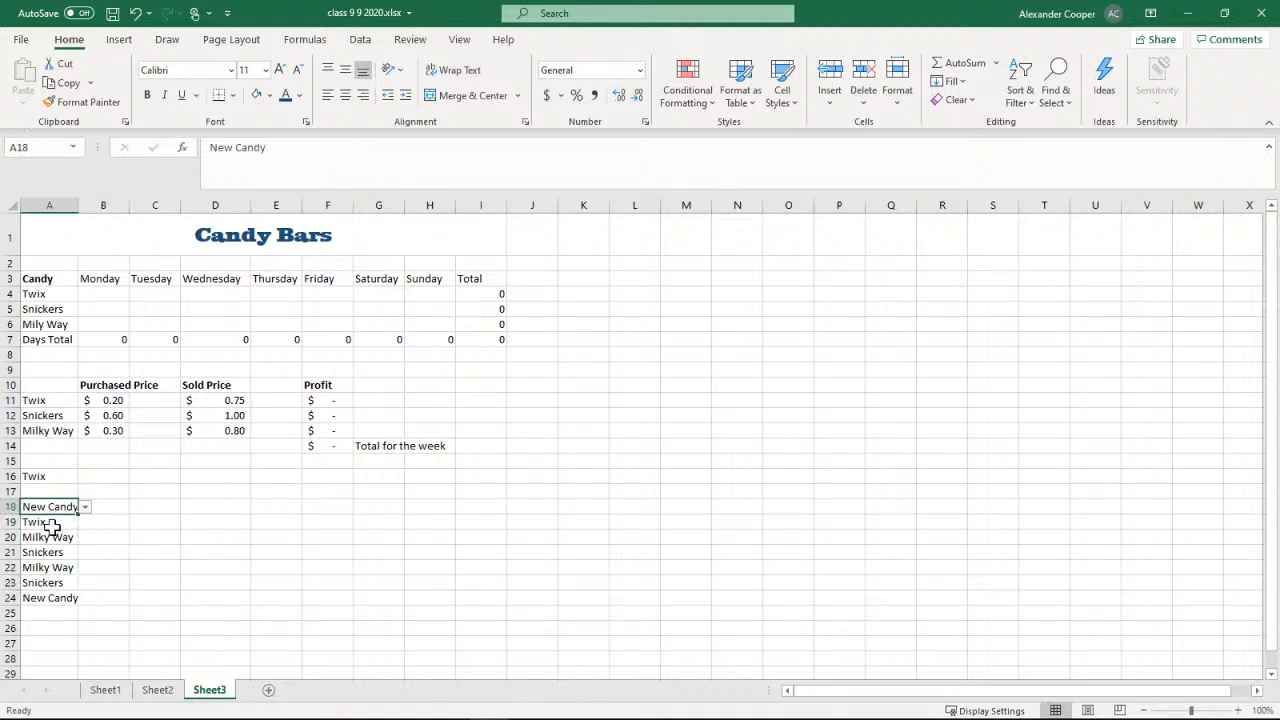
click(52, 537)
click(52, 552)
click(52, 583)
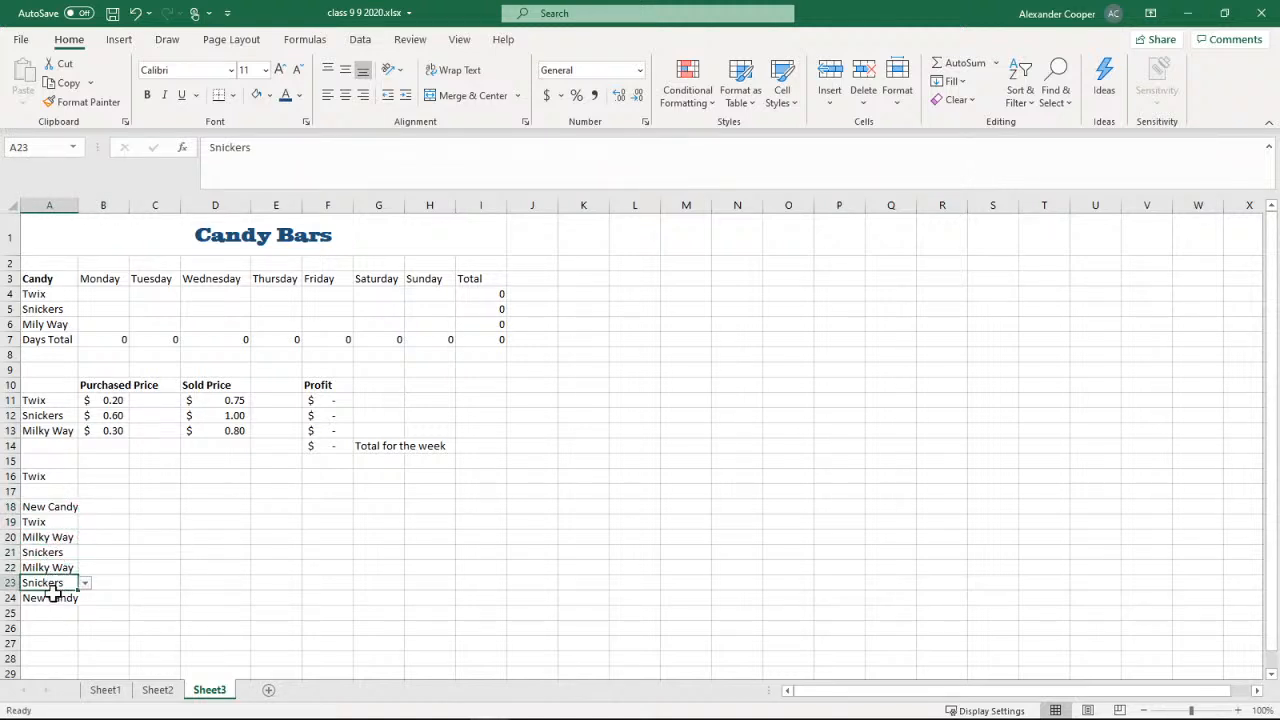
click(53, 598)
click(52, 583)
click(48, 539)
click(50, 507)
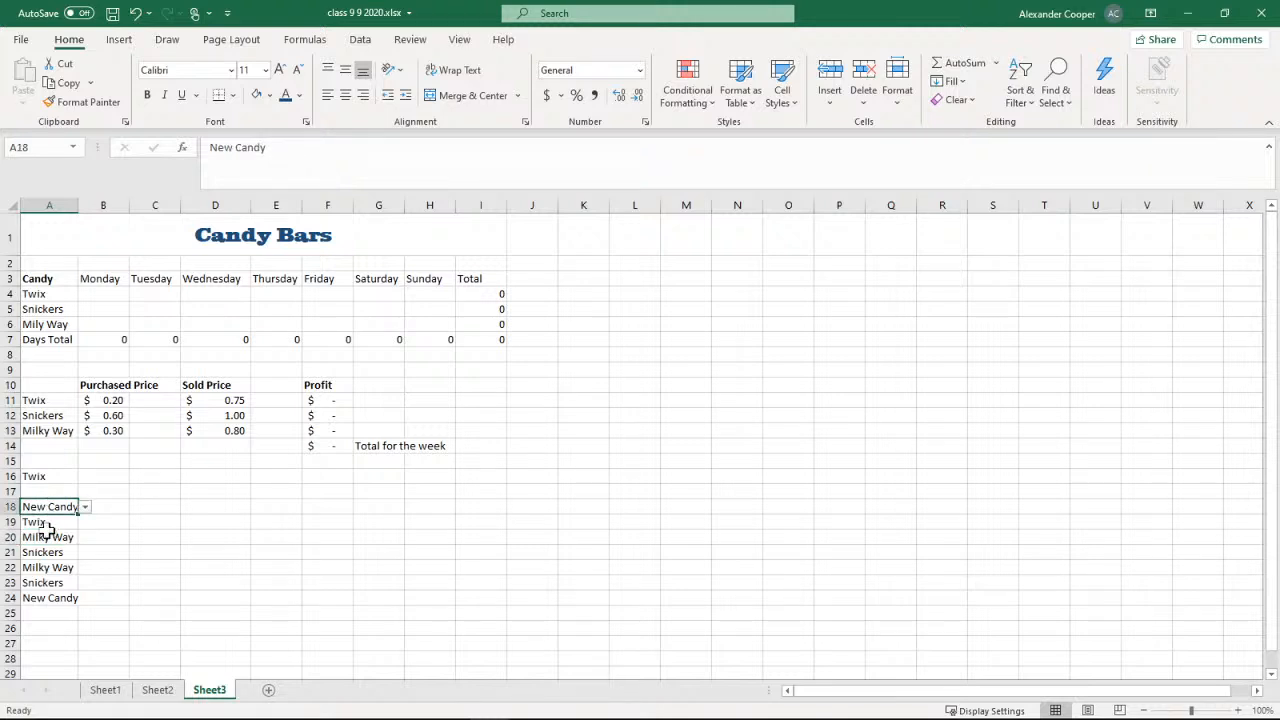
click(52, 539)
click(50, 567)
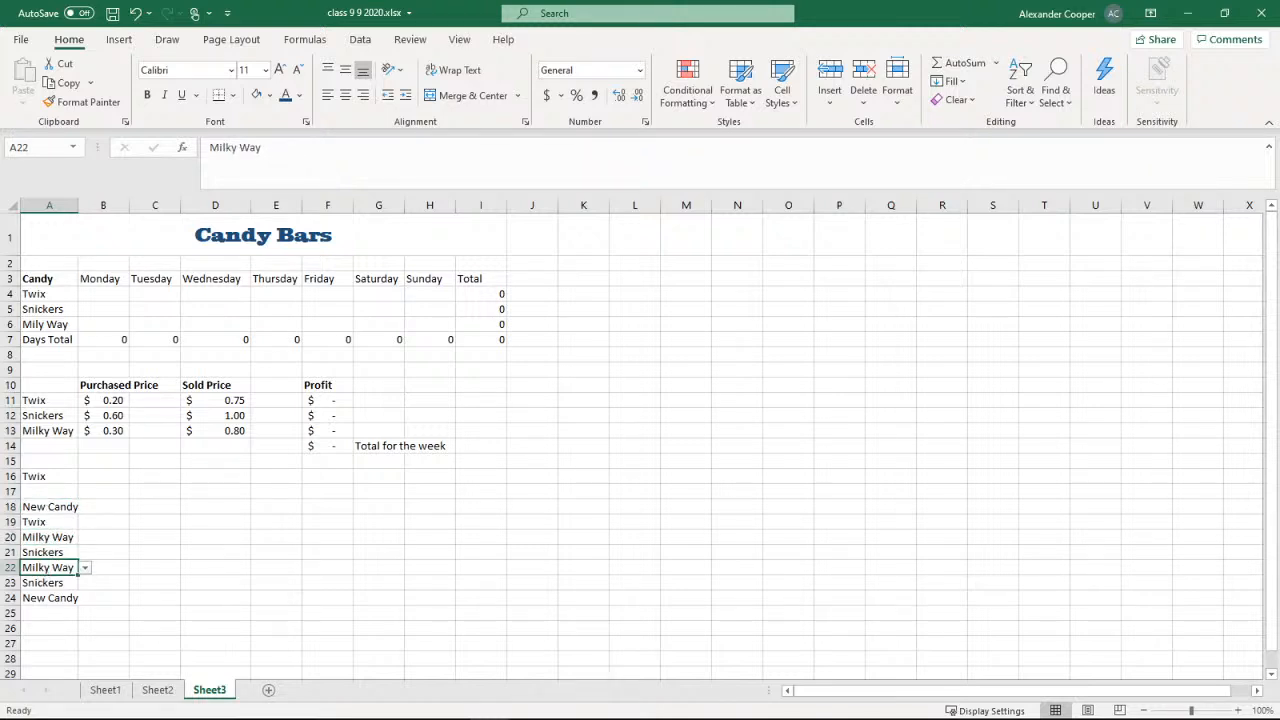
click(48, 537)
click(50, 521)
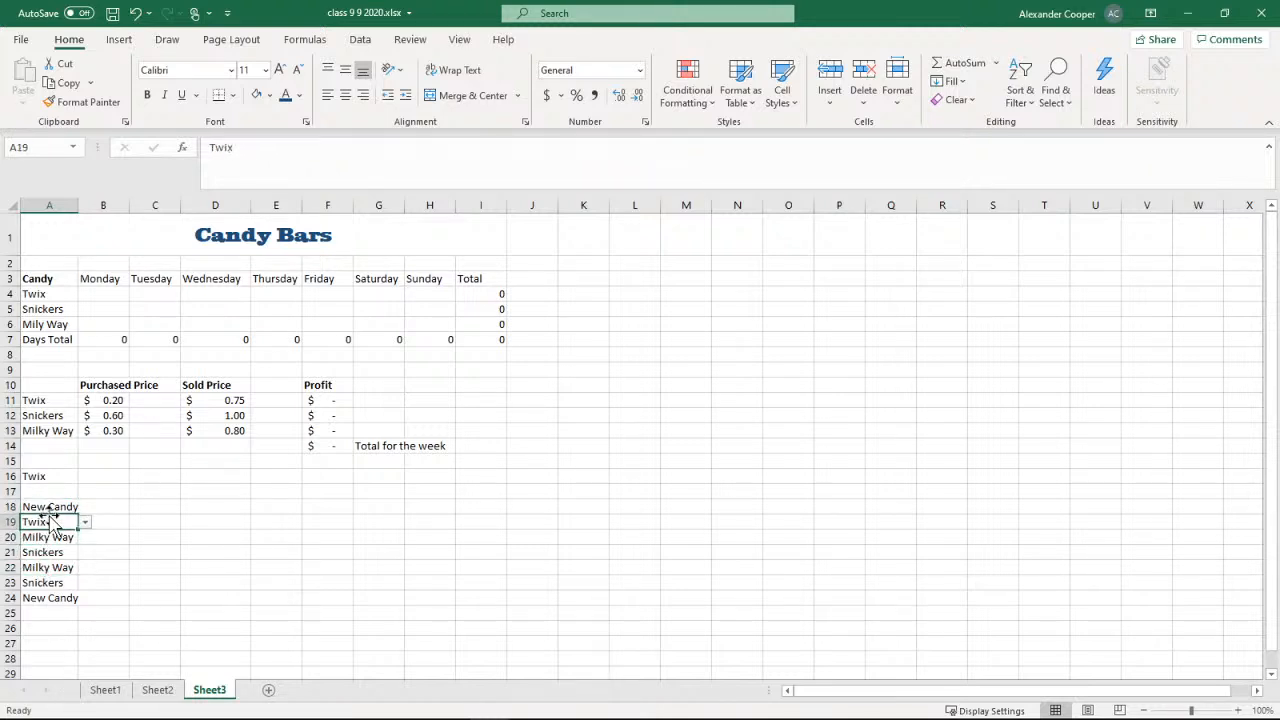
click(48, 507)
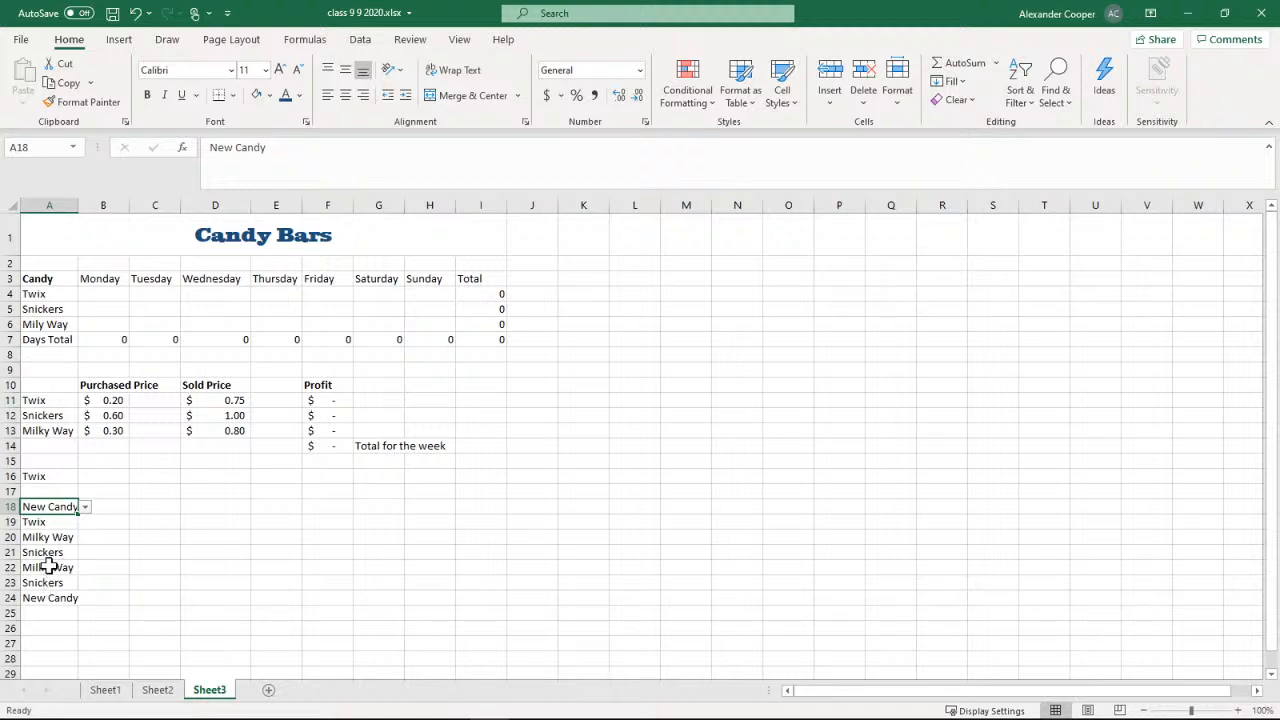
click(48, 567)
click(48, 537)
click(52, 507)
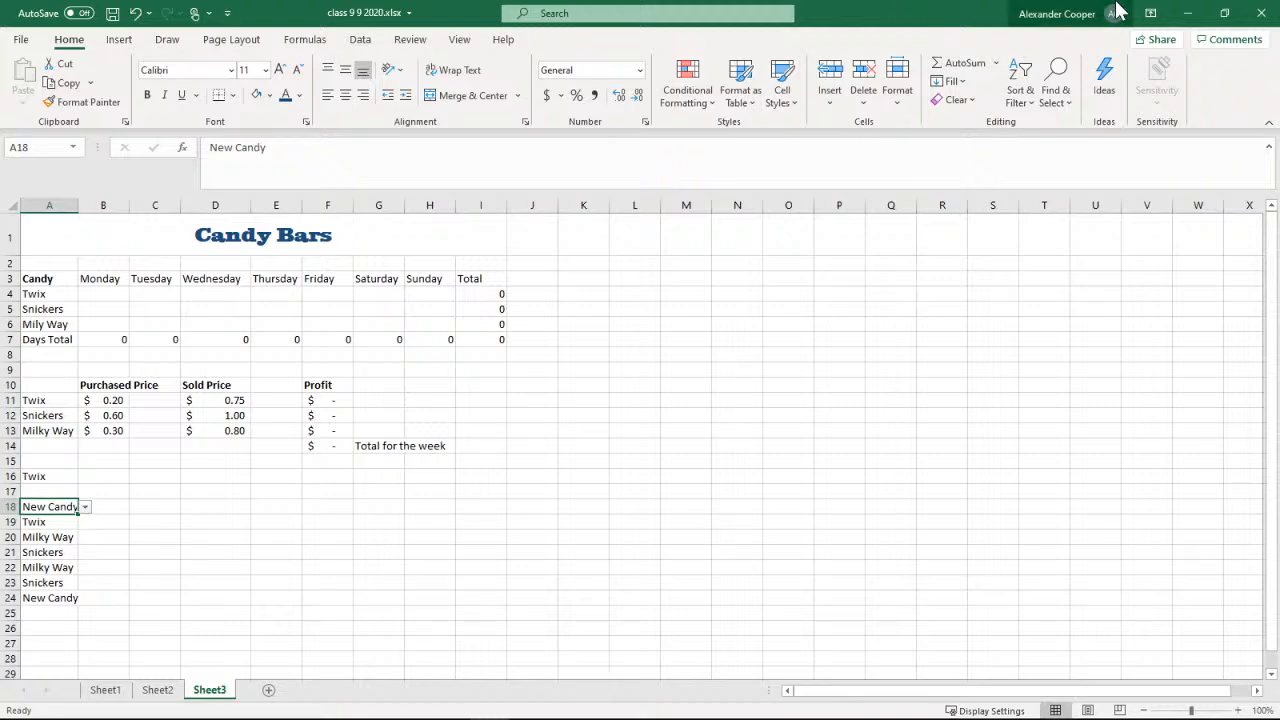
Switch to the PowerPoint presentation and review the drop-down list steps and the Printing slide with its gridlines instructions
click(1188, 13)
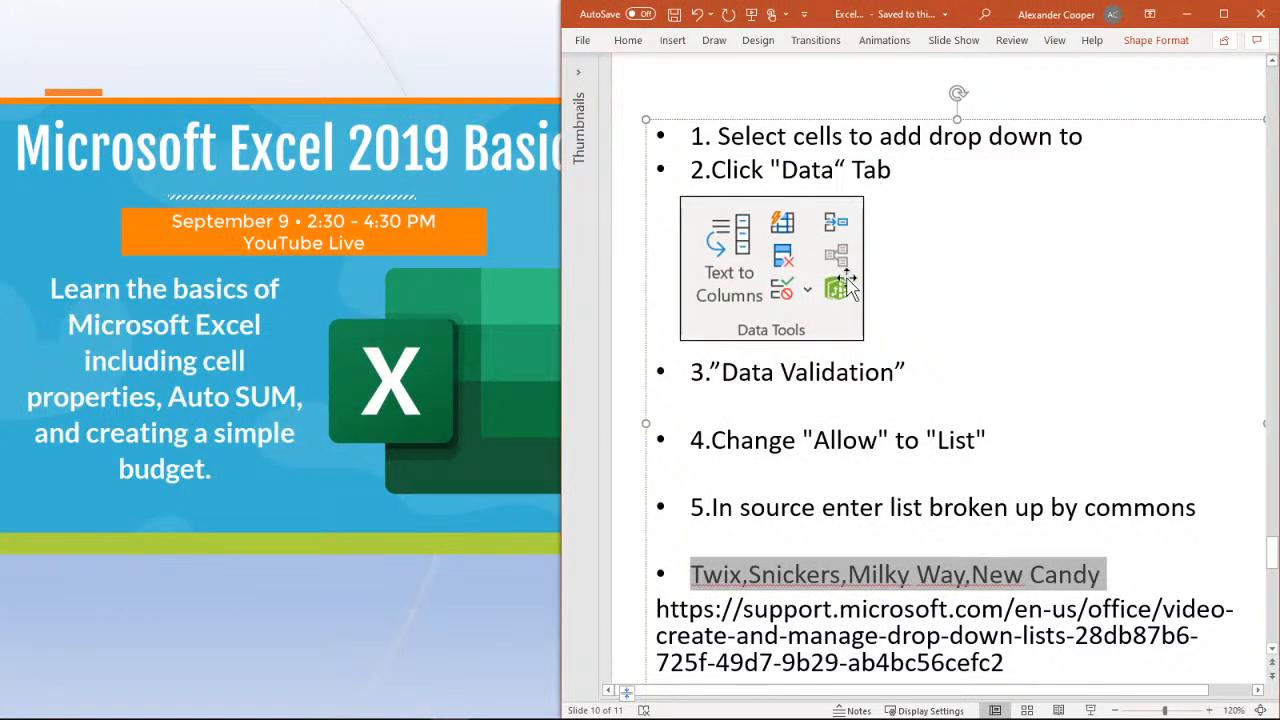
click(1223, 13)
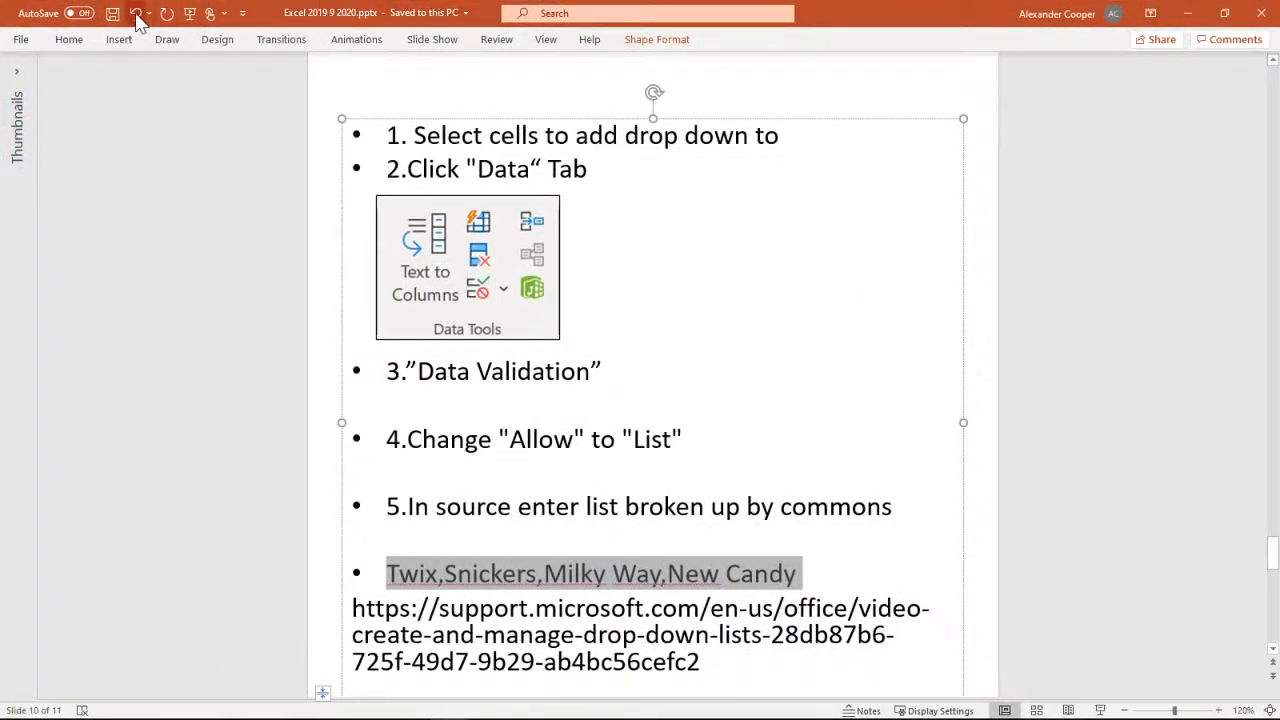
click(210, 318)
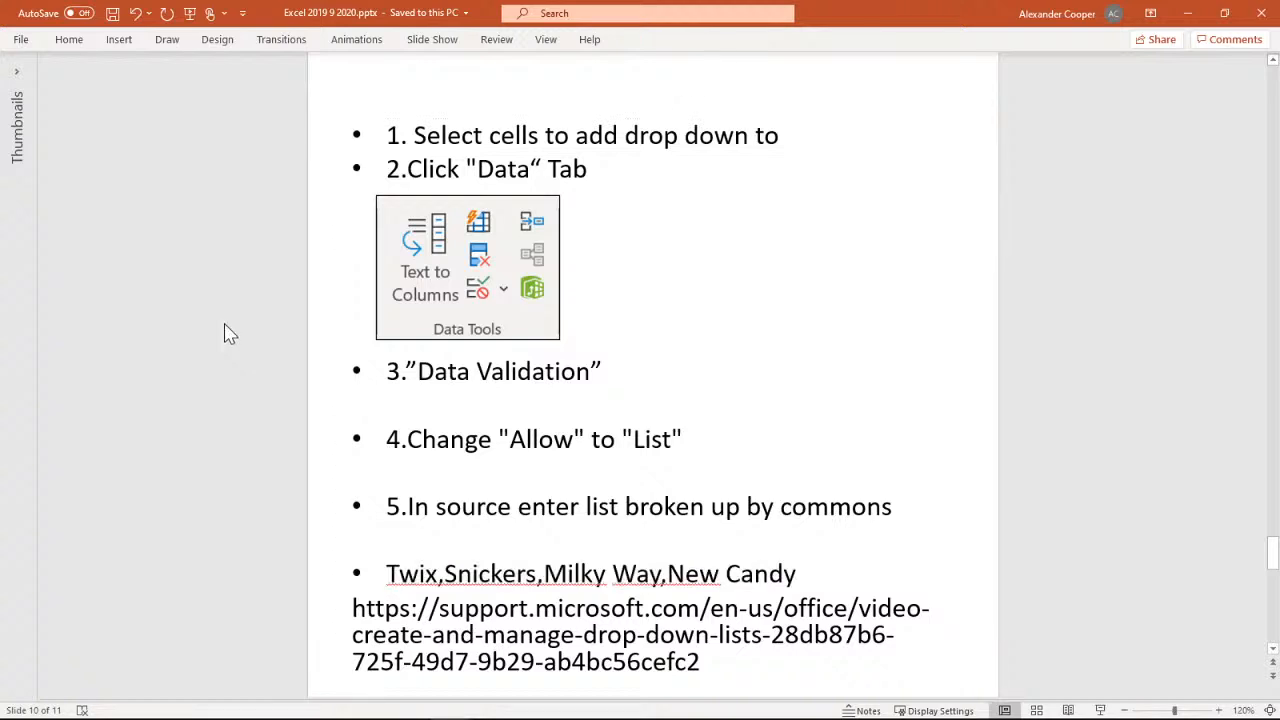
scroll(226, 335, down, 2)
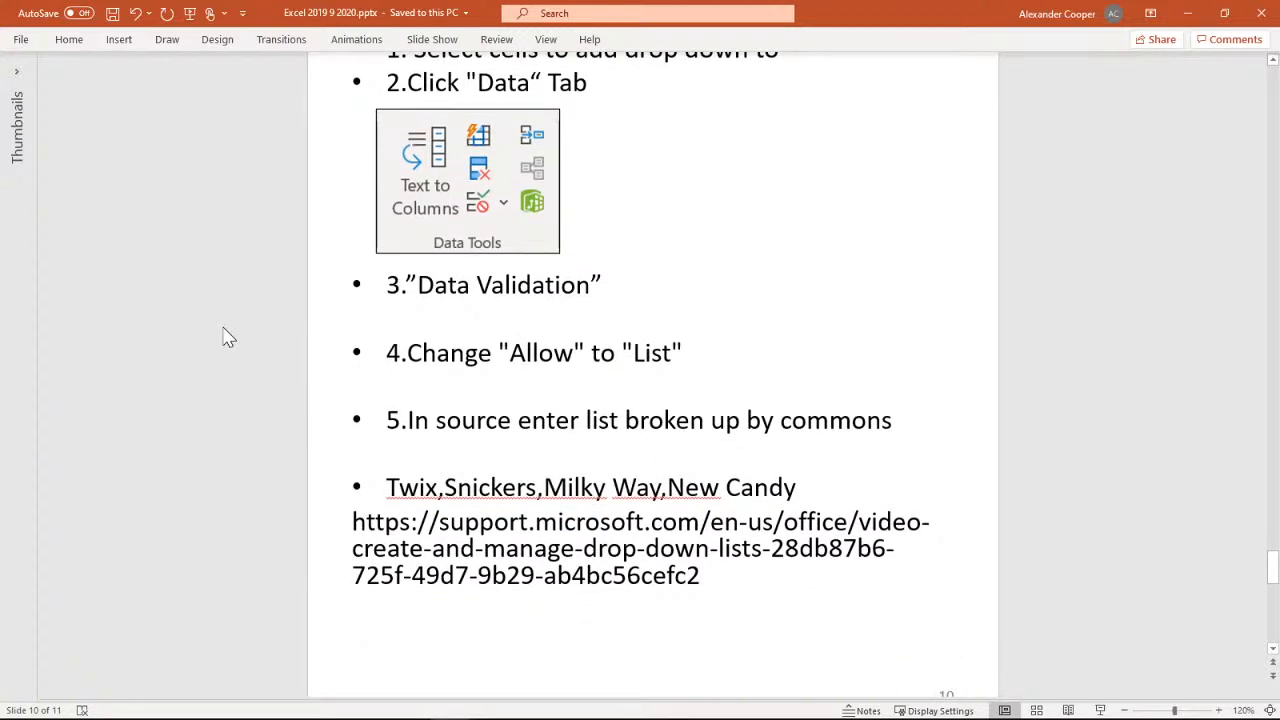
scroll(228, 337, down, 5)
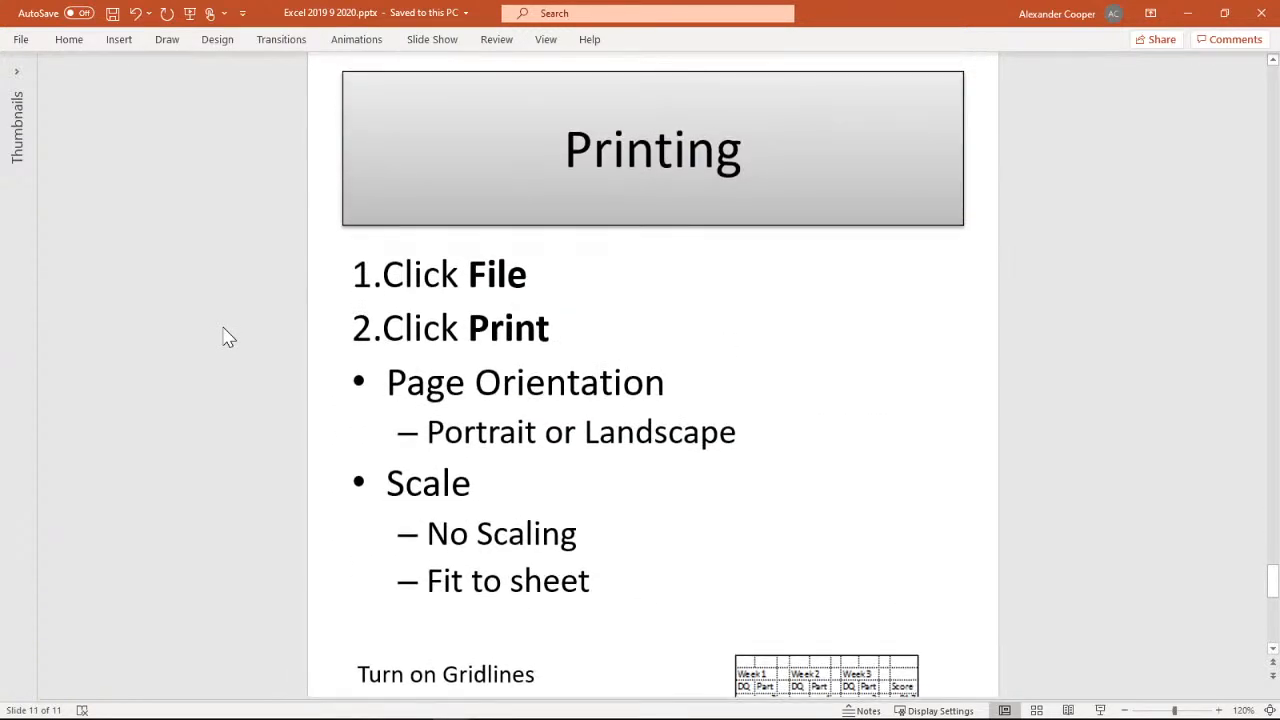
scroll(227, 337, up, 6)
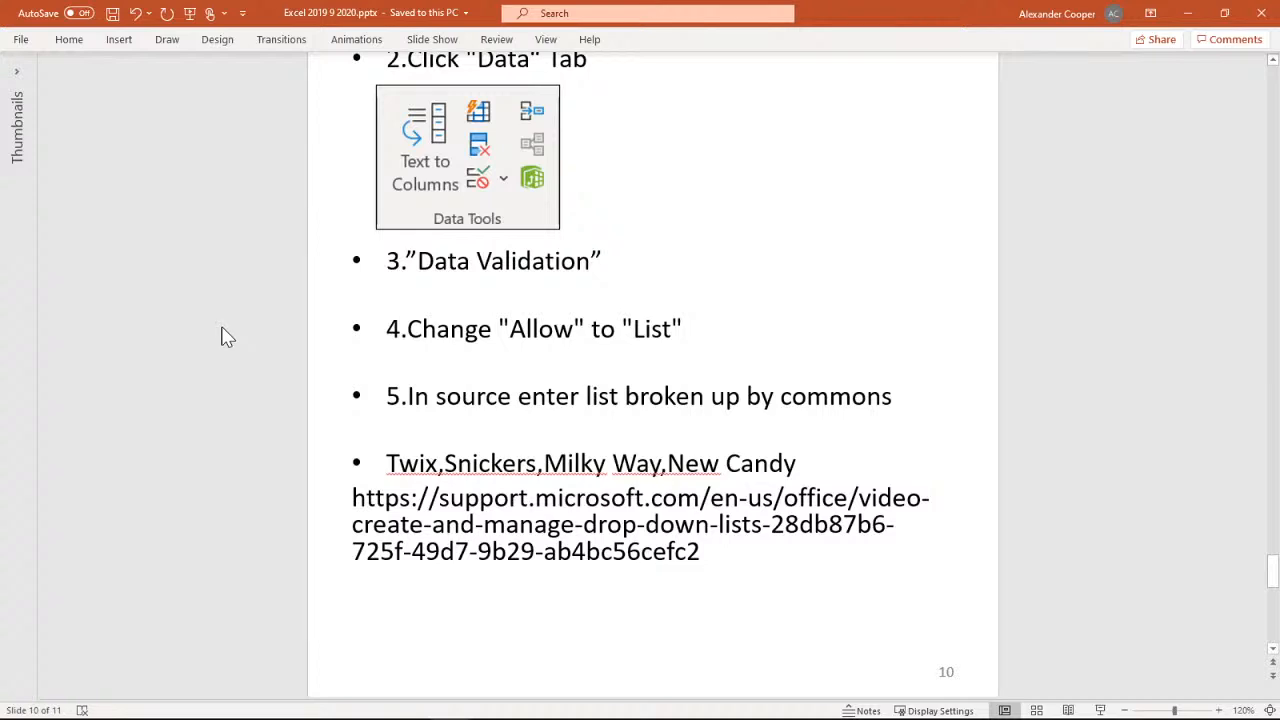
scroll(226, 337, down, 3)
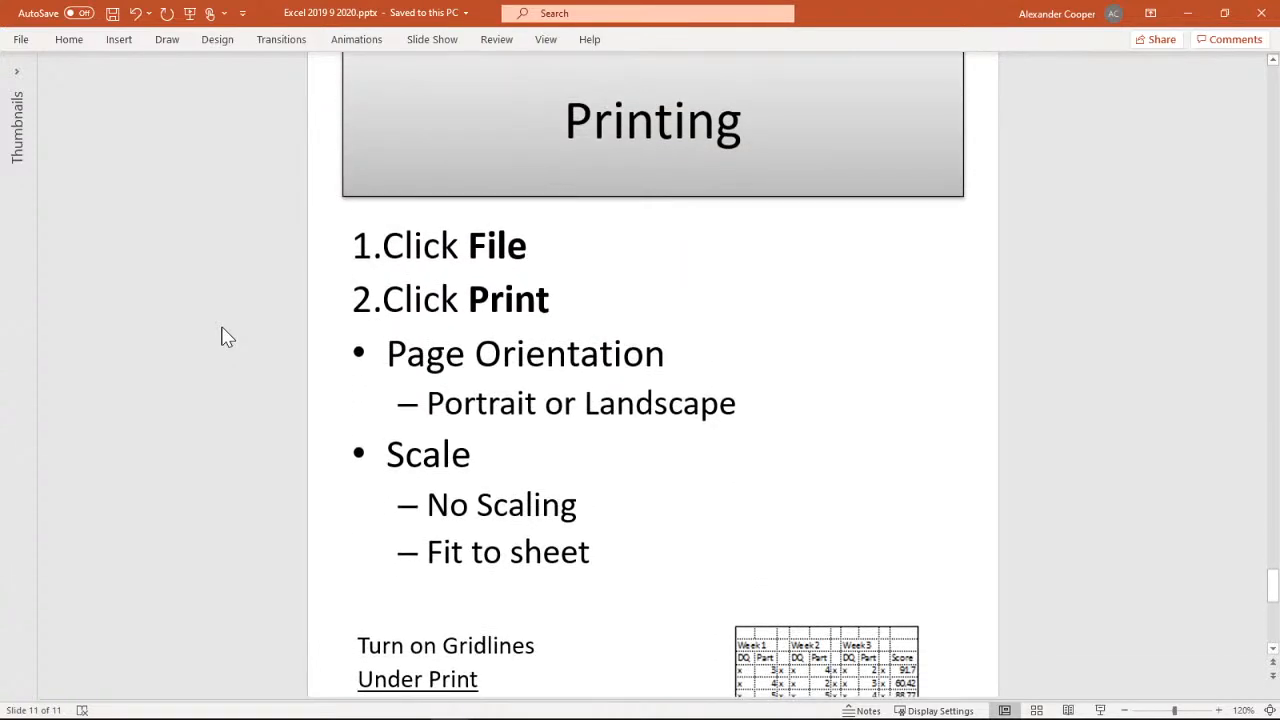
scroll(226, 337, down, 4)
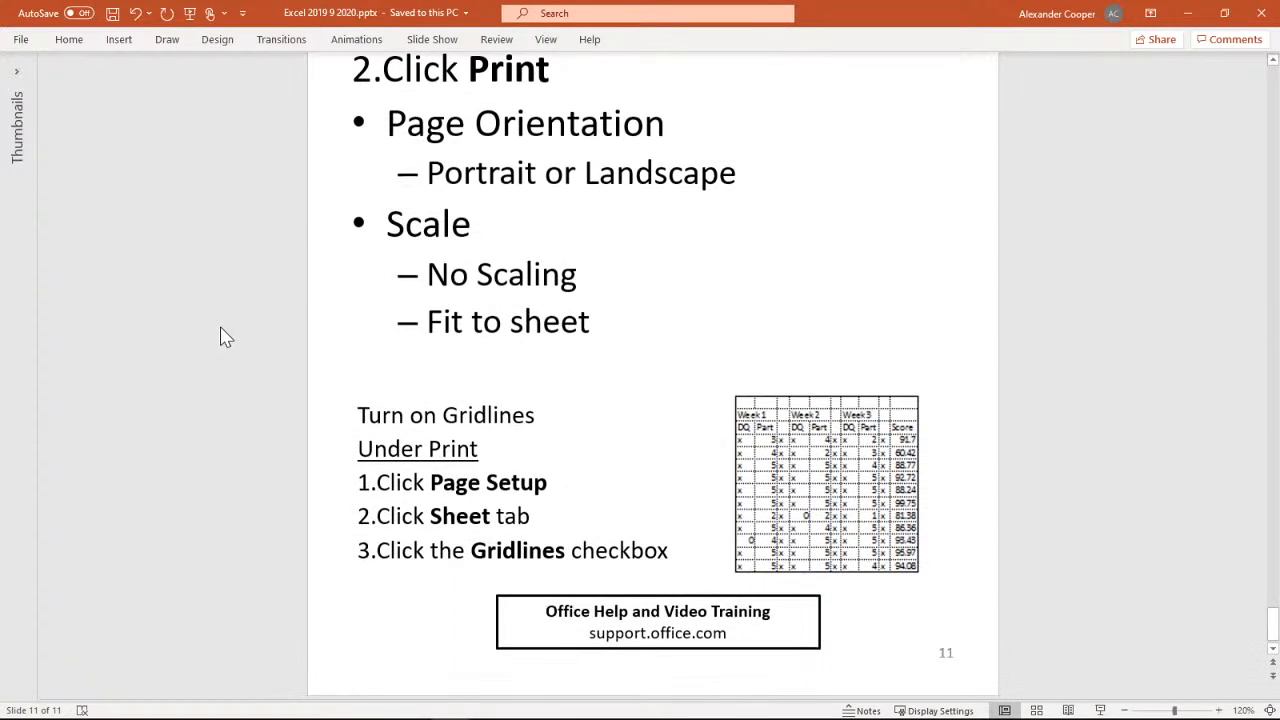
scroll(226, 337, up, 2)
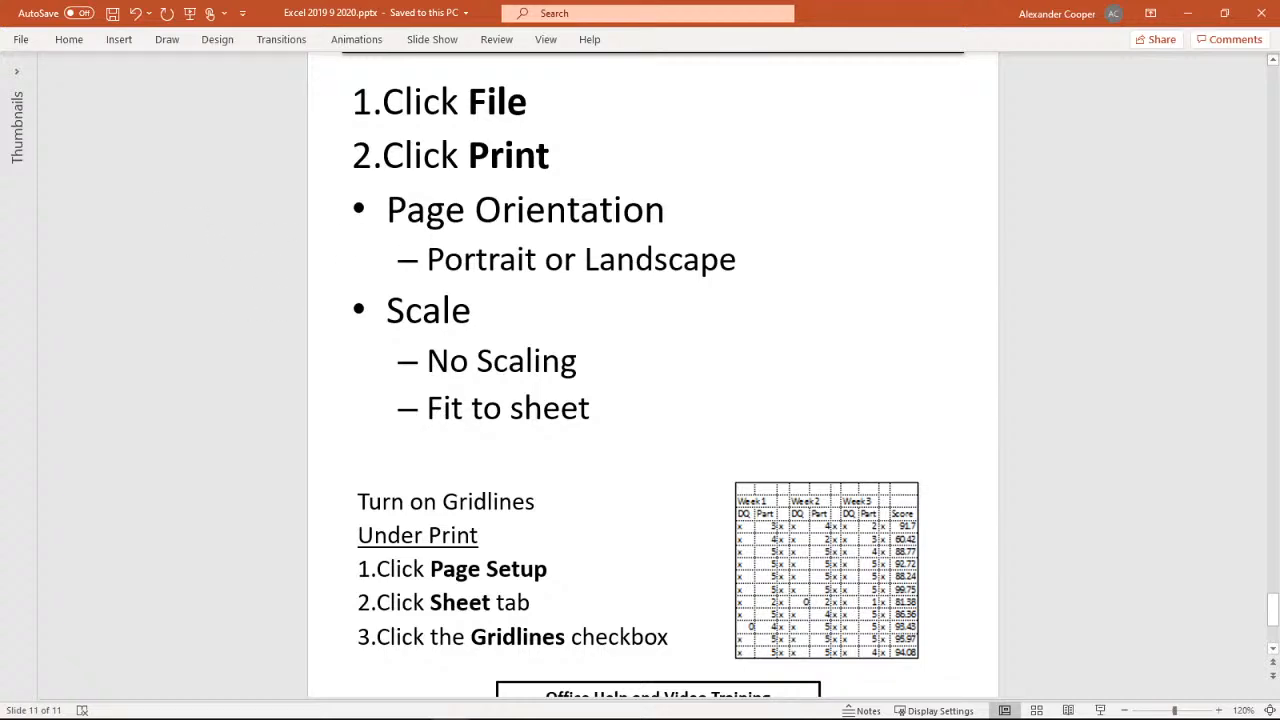
Switch back to the Excel workbook and view the print preview and print settings of the Candy Bars sheet
key(alt+Tab)
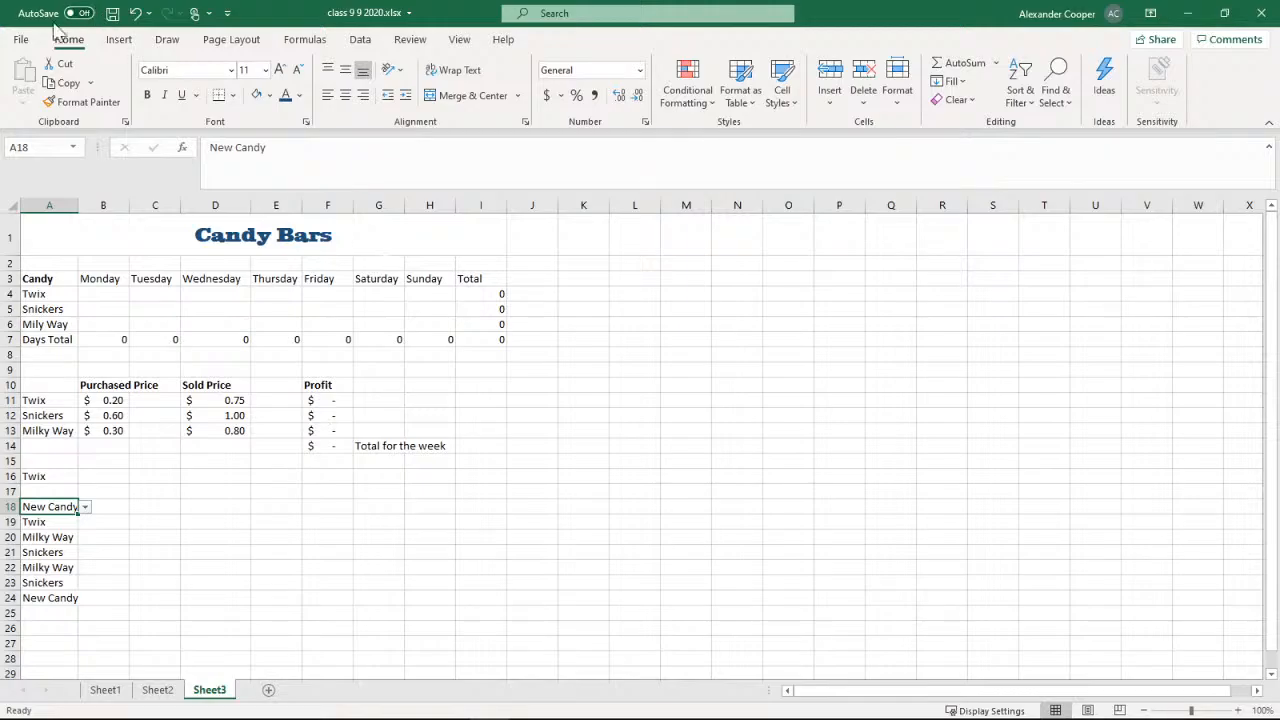
click(22, 38)
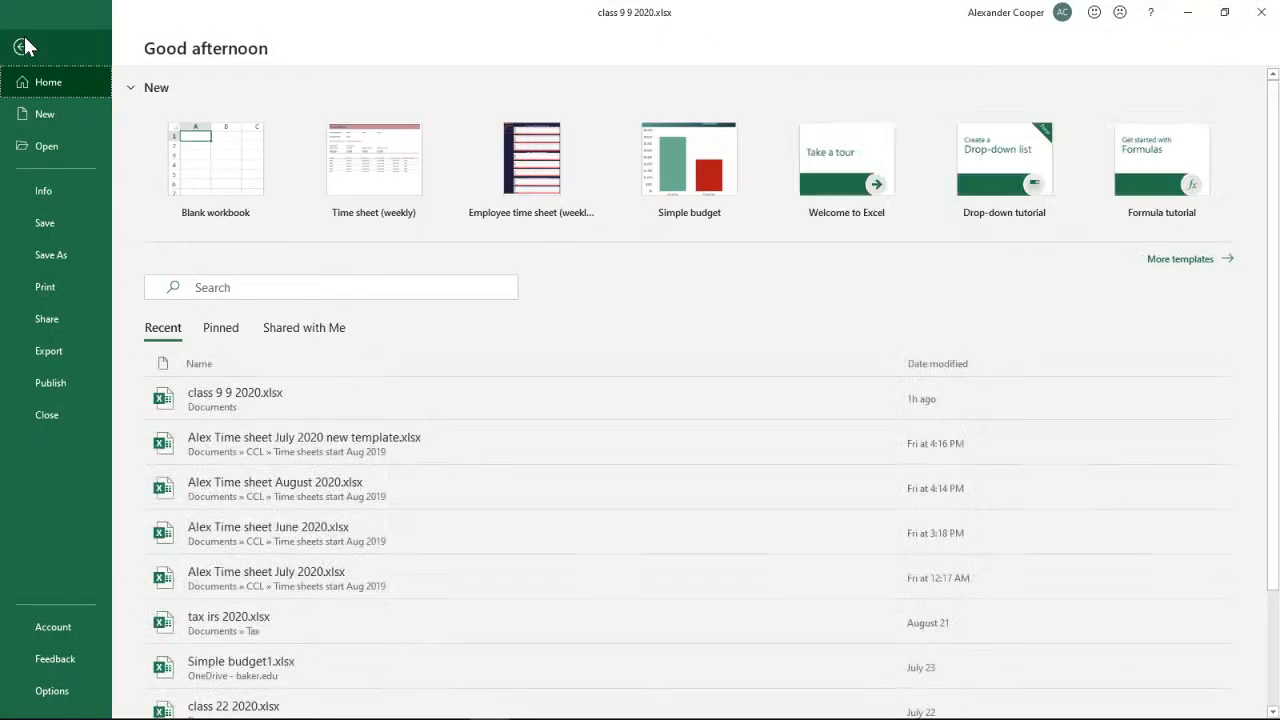
click(44, 287)
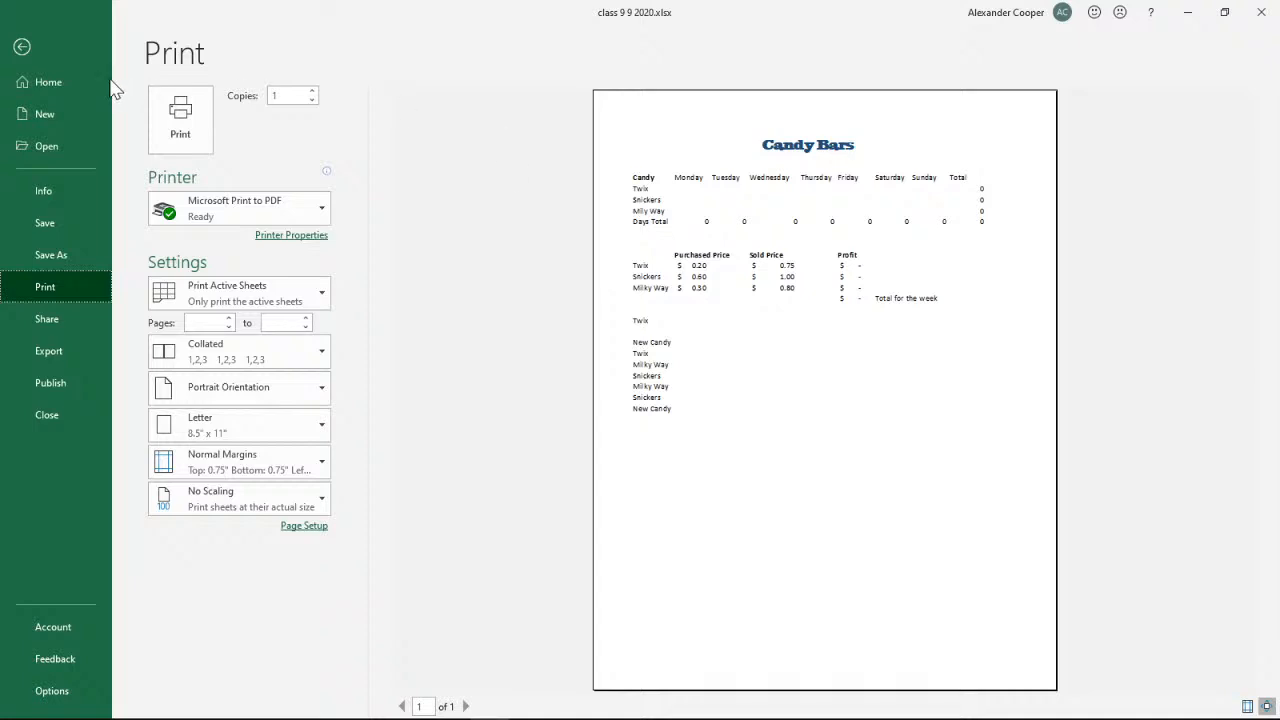
Leave the print preview and select the range A1:I24 on the Candy Bars sheet
click(60, 46)
mouse_move(86, 242)
mouse_down()
mouse_move(49, 234)
mouse_move(71, 300)
mouse_move(297, 596)
mouse_up()
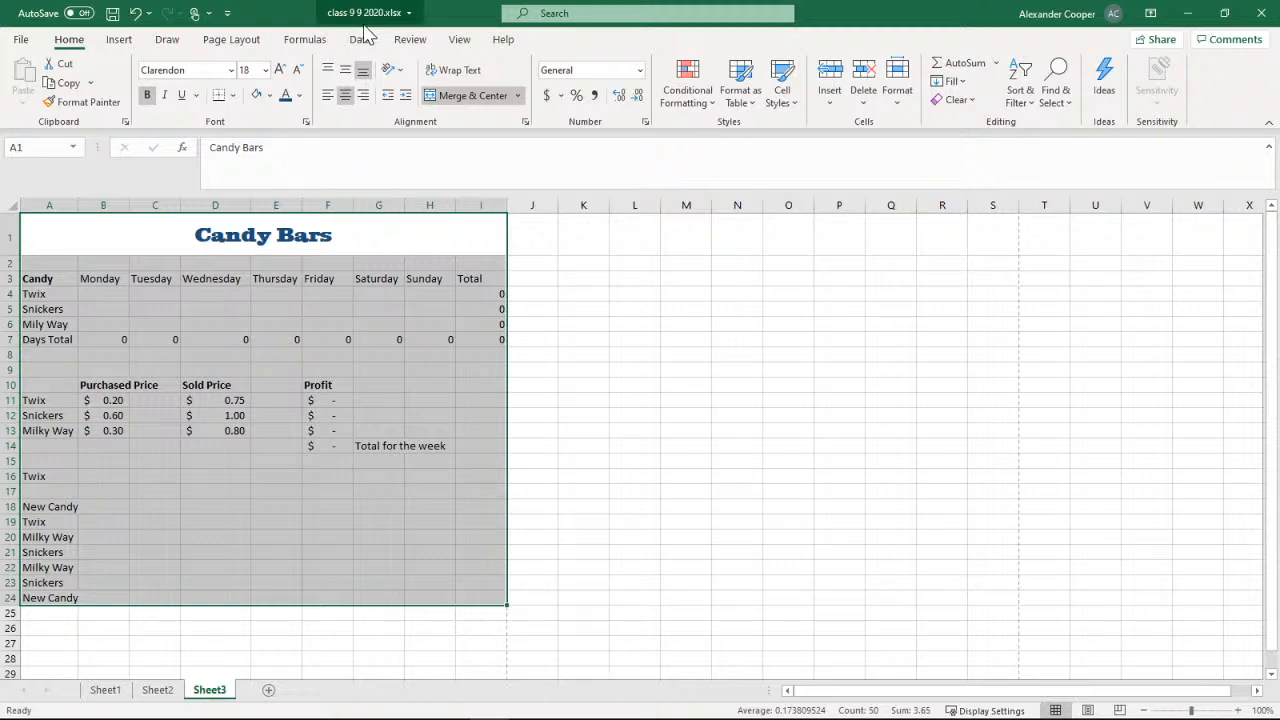
click(460, 40)
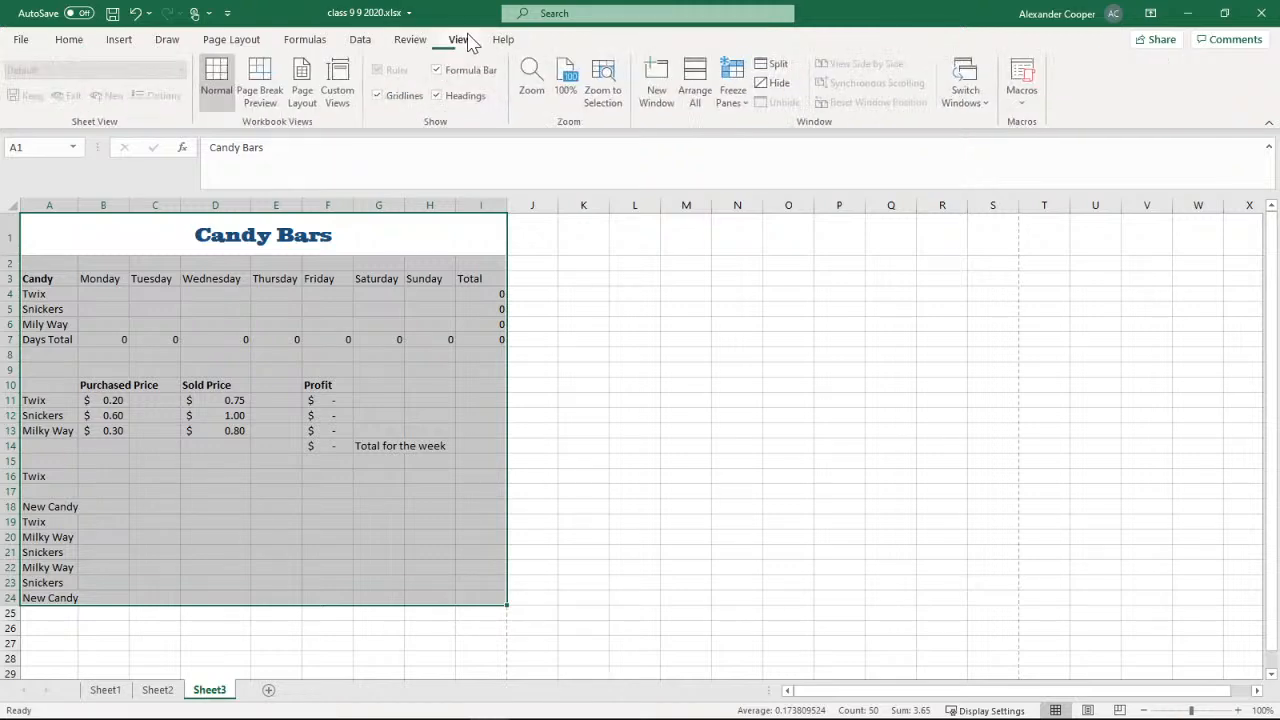
click(414, 42)
click(77, 47)
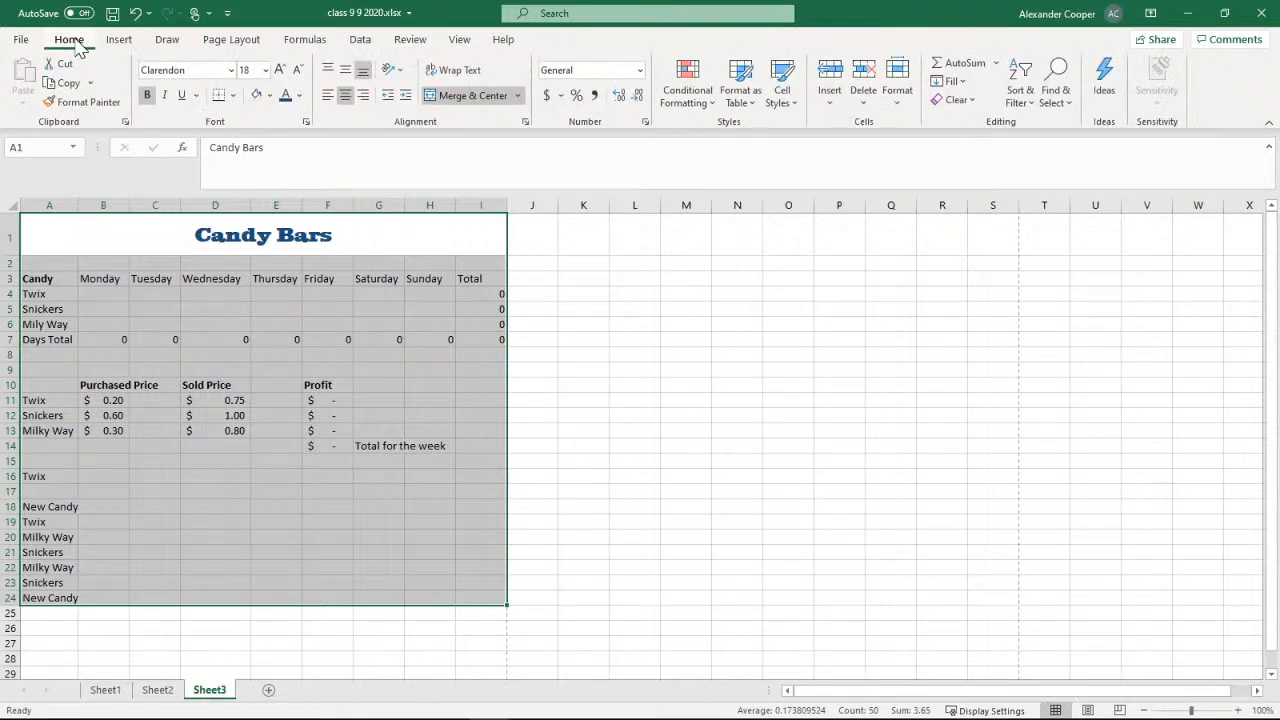
click(119, 40)
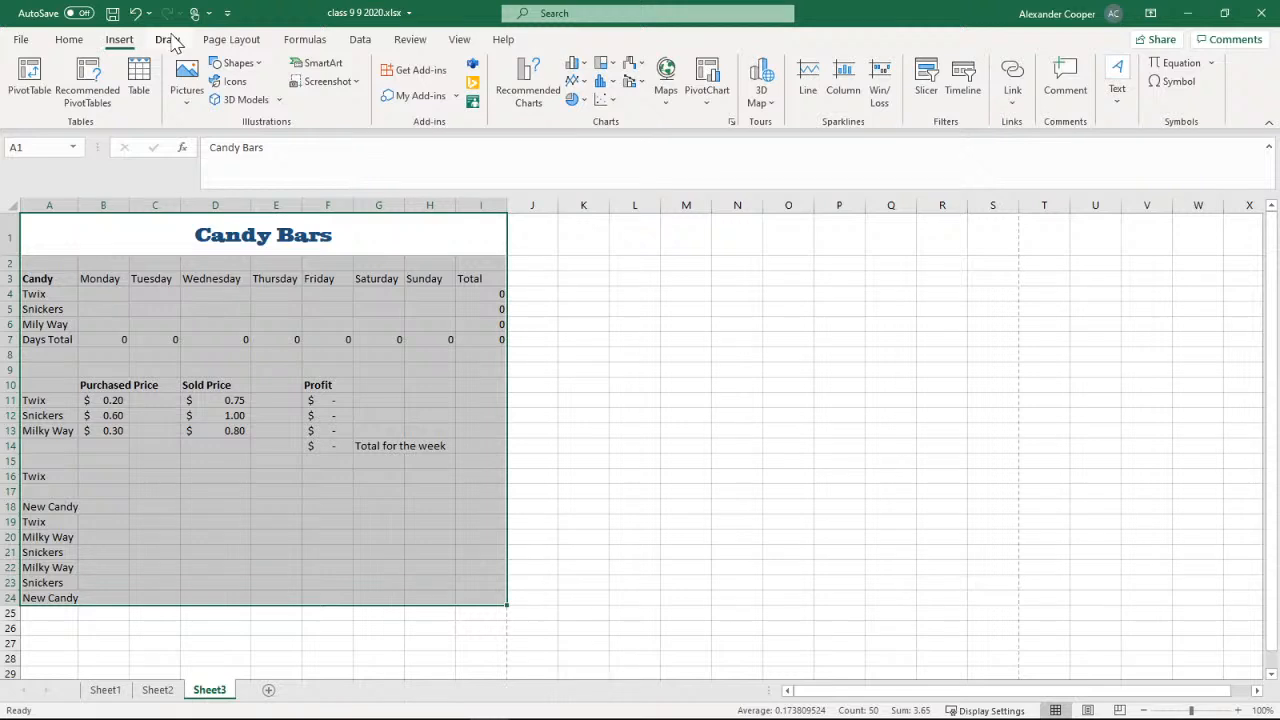
click(168, 41)
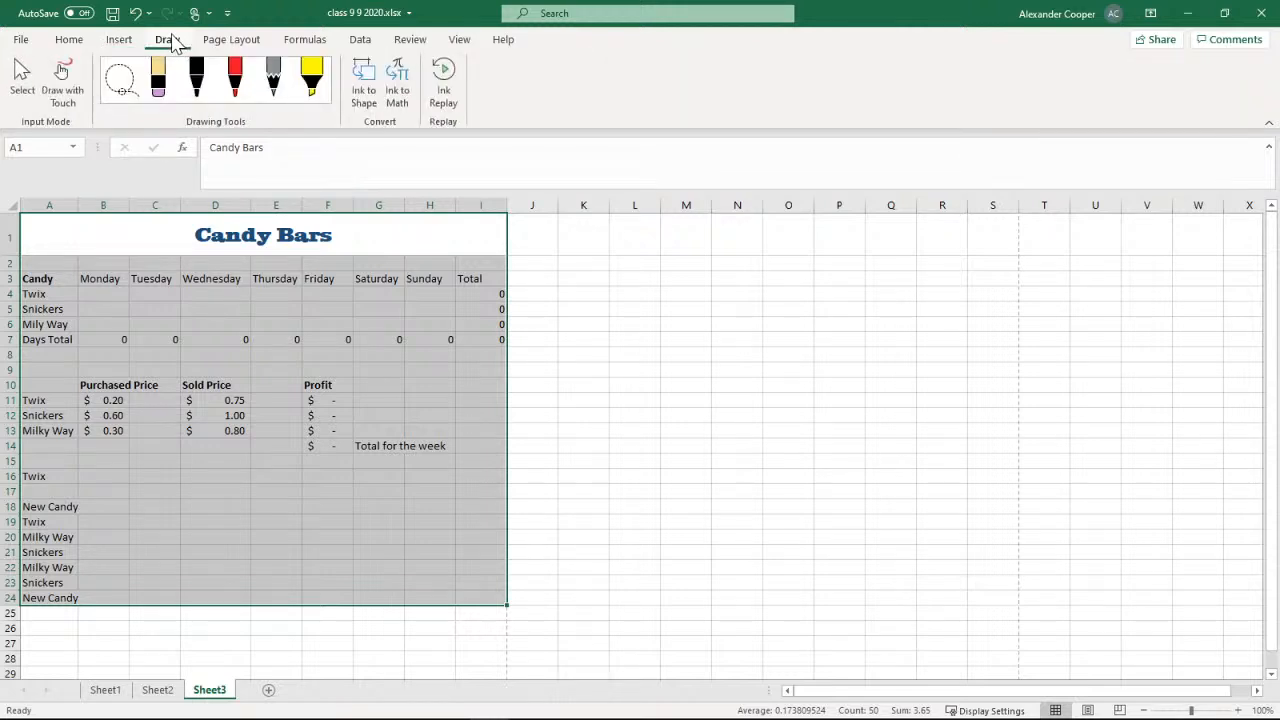
click(224, 43)
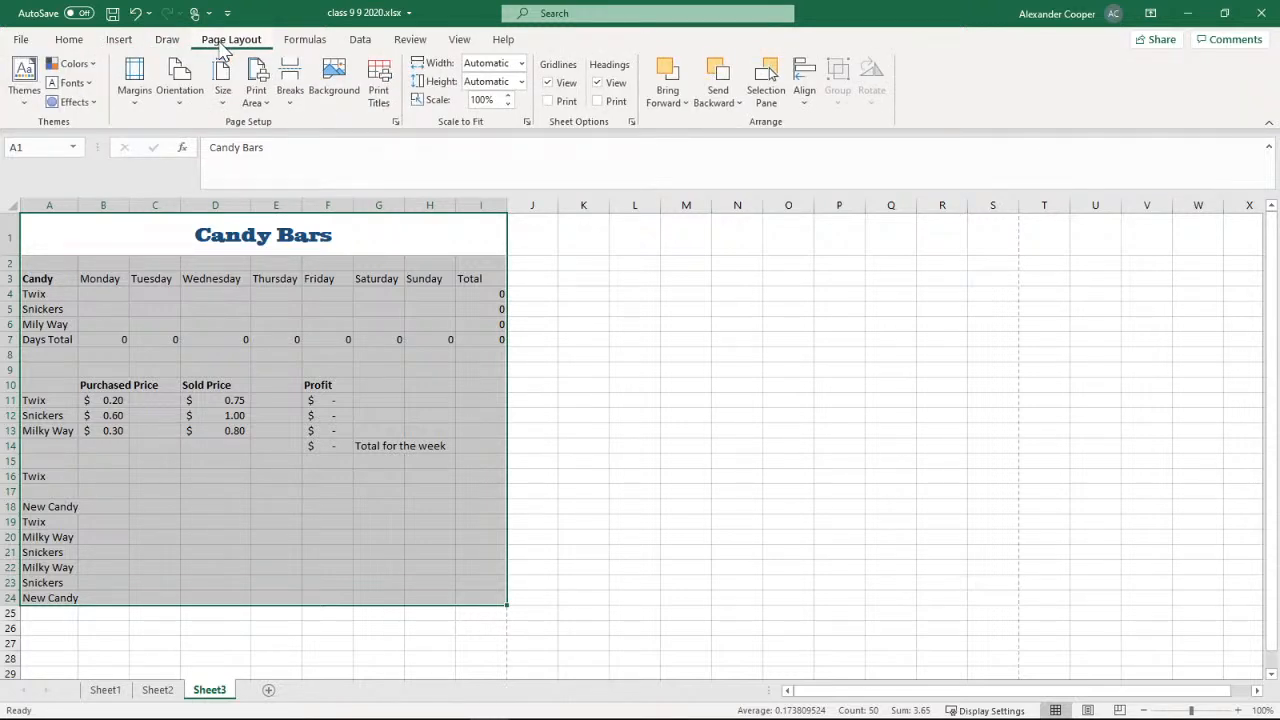
click(300, 42)
click(362, 42)
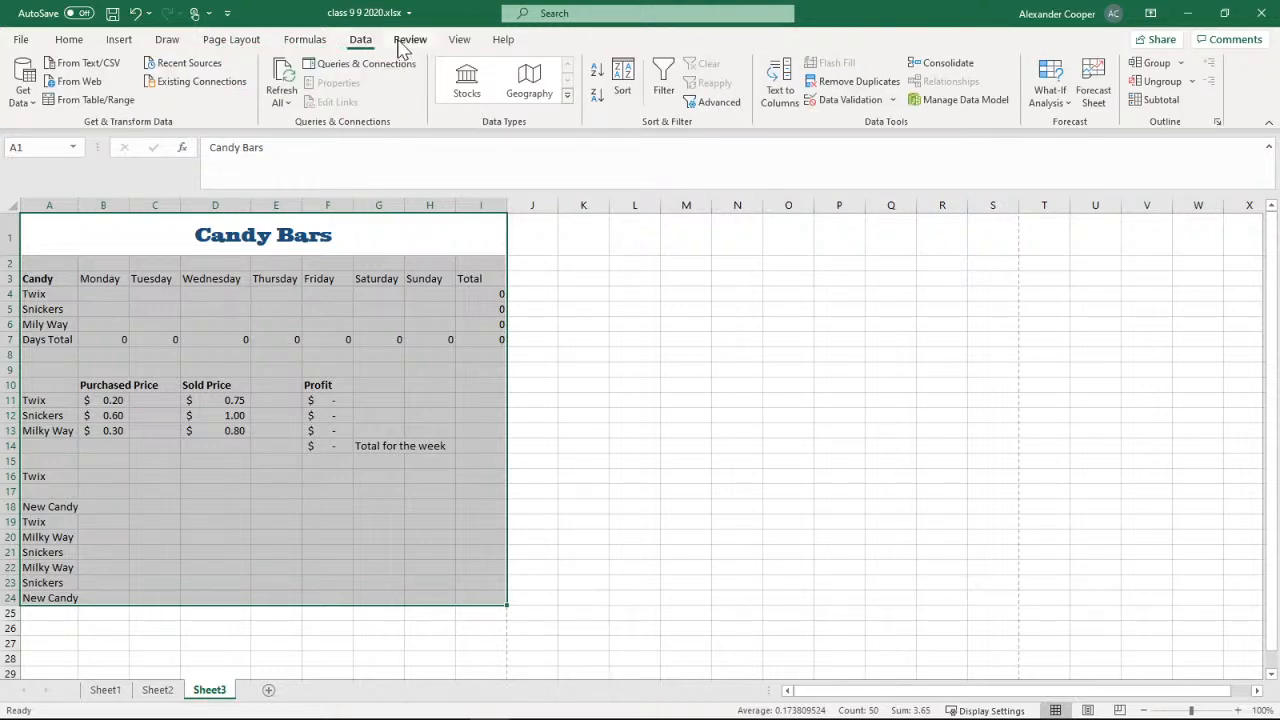
click(404, 44)
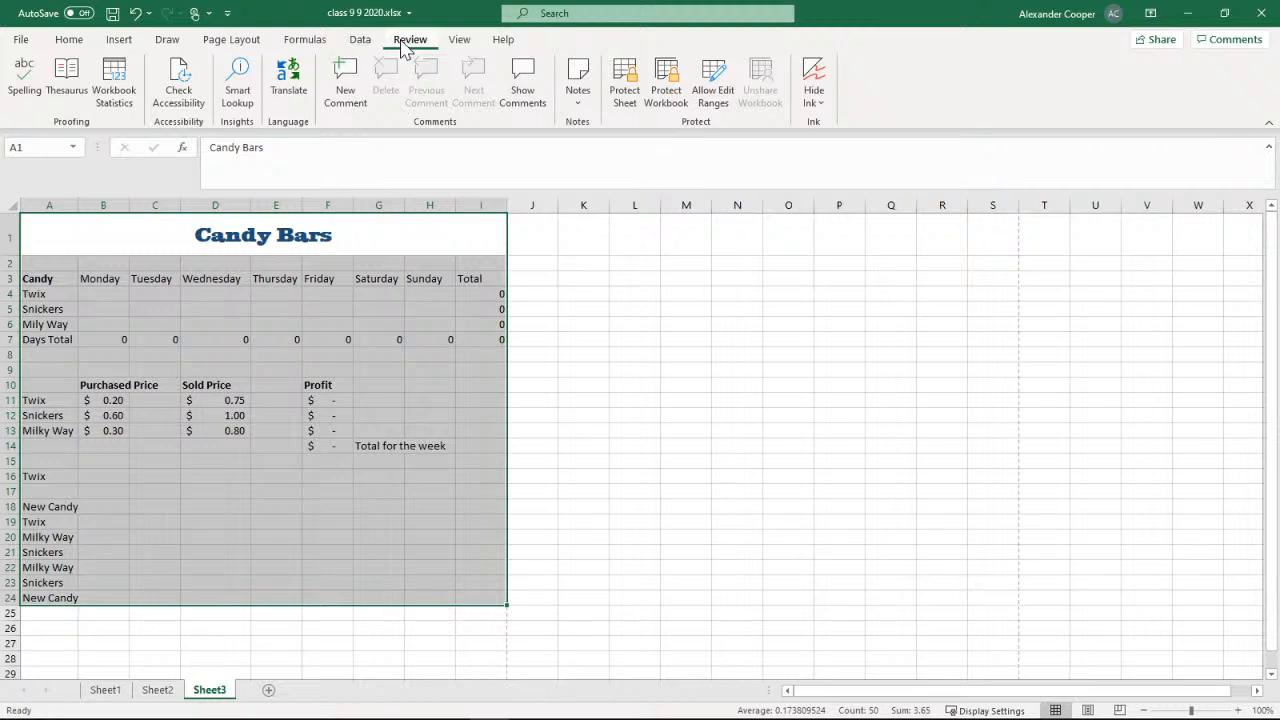
click(458, 42)
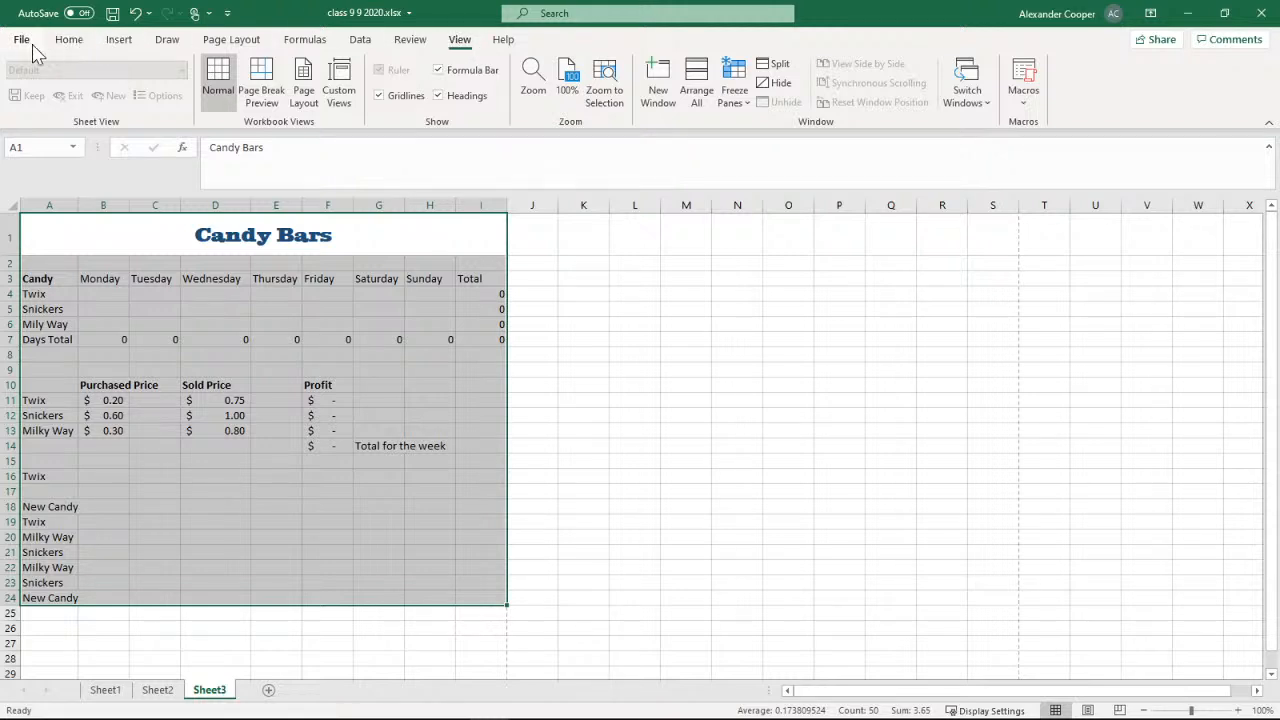
click(70, 42)
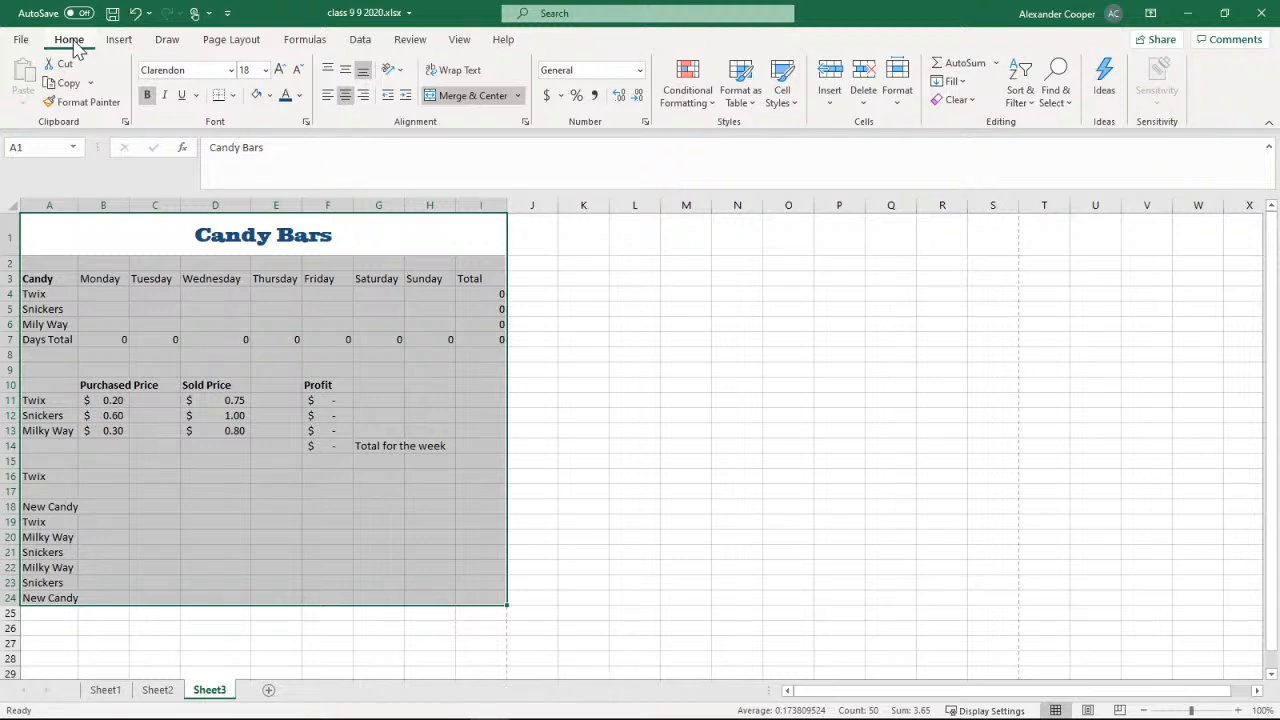
click(119, 42)
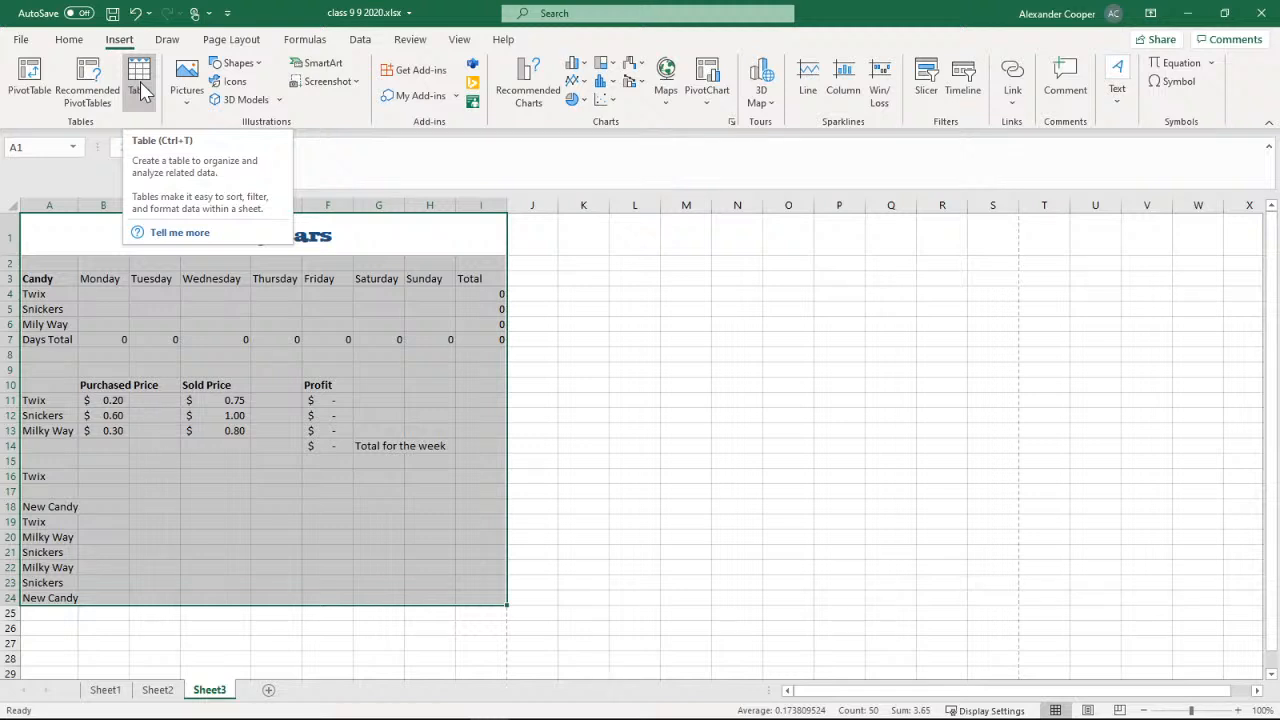
click(167, 39)
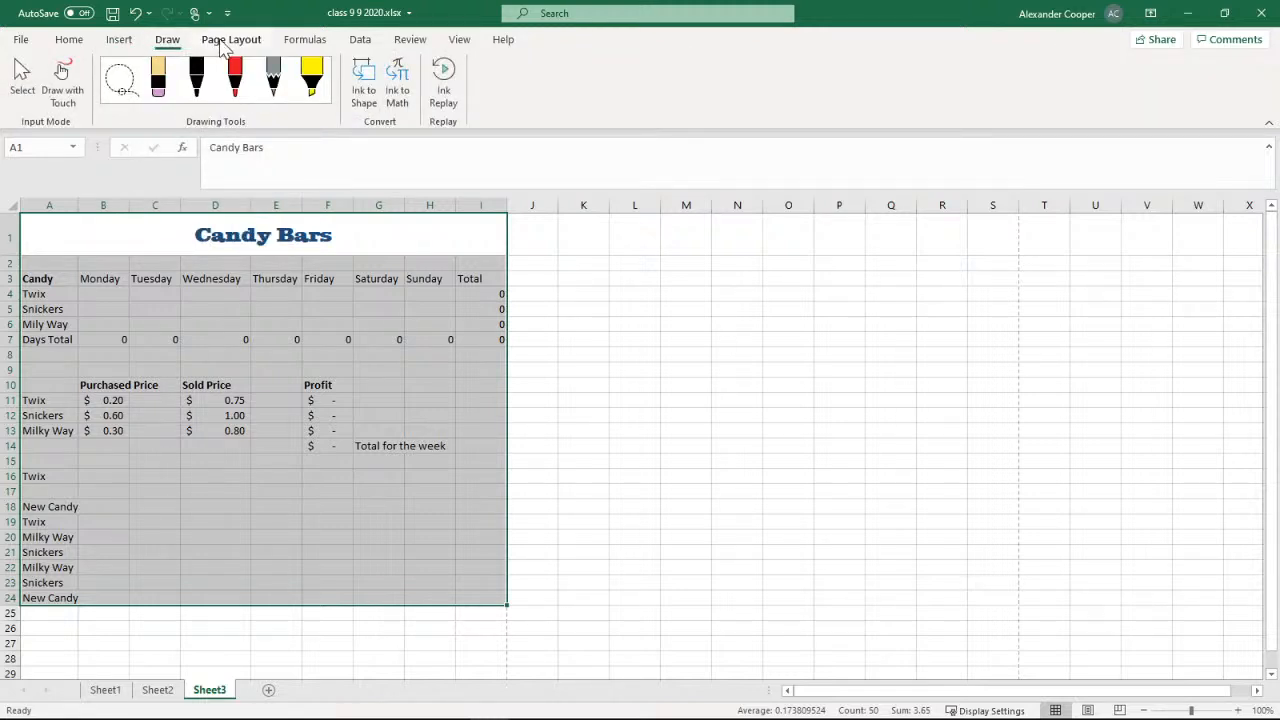
click(224, 45)
click(167, 42)
click(236, 42)
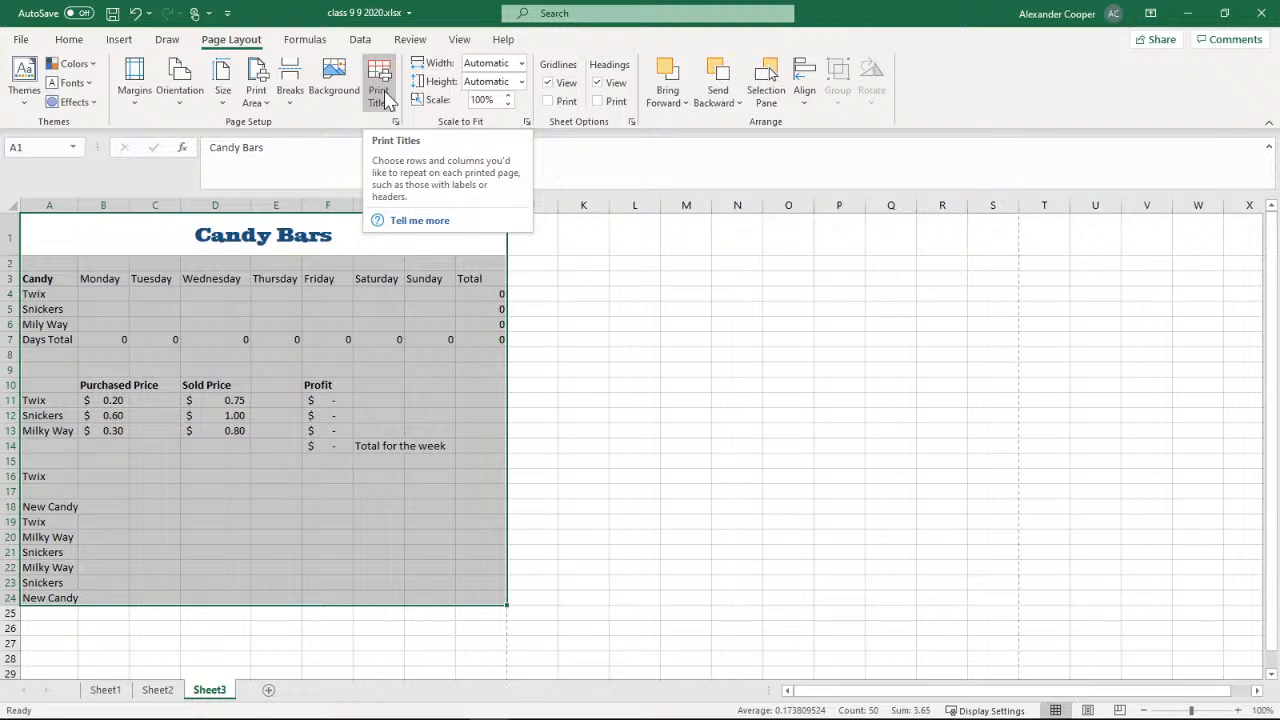
Examine the print area, theme, color, font and effect choices available for the Candy Bars sheet
click(256, 100)
click(258, 105)
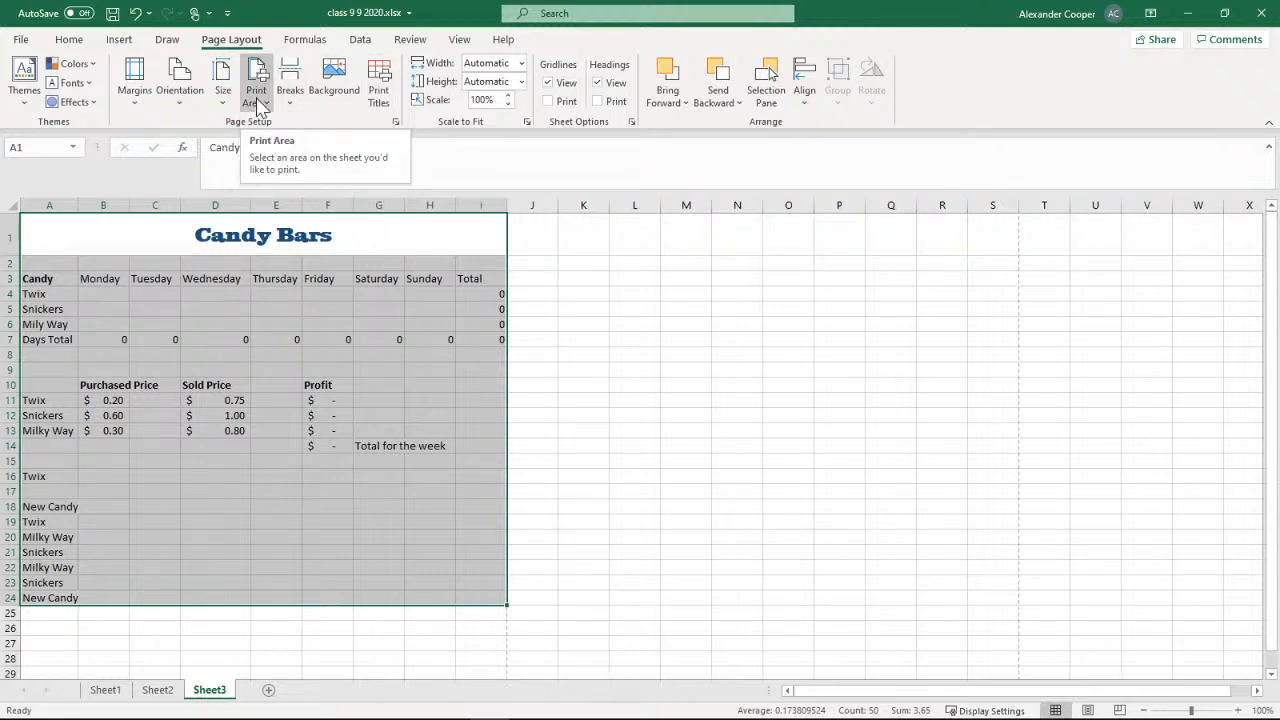
click(24, 92)
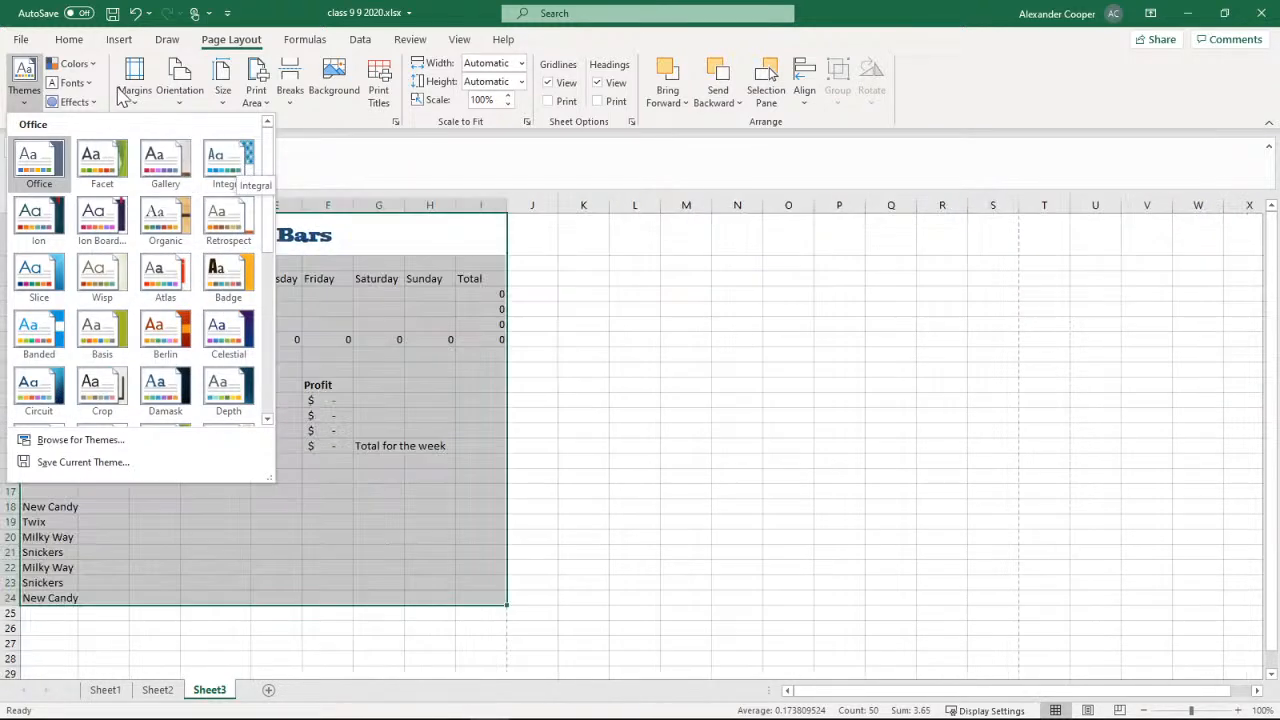
click(88, 66)
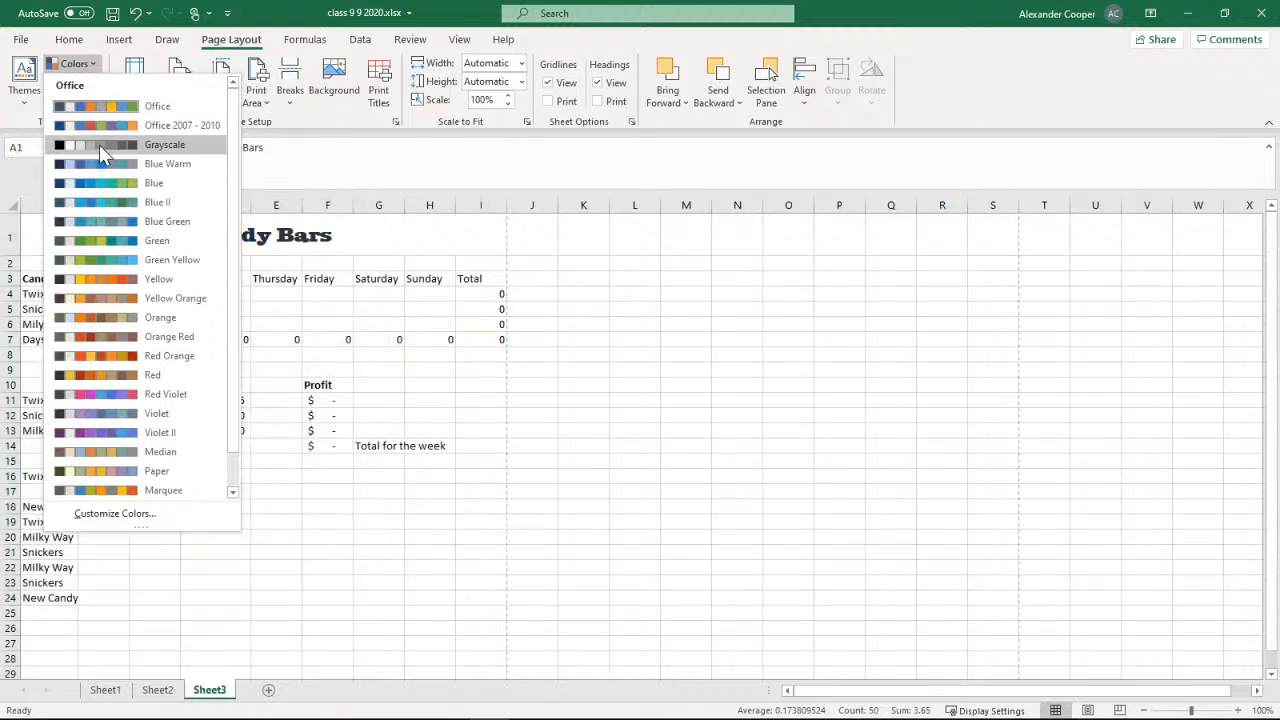
click(96, 65)
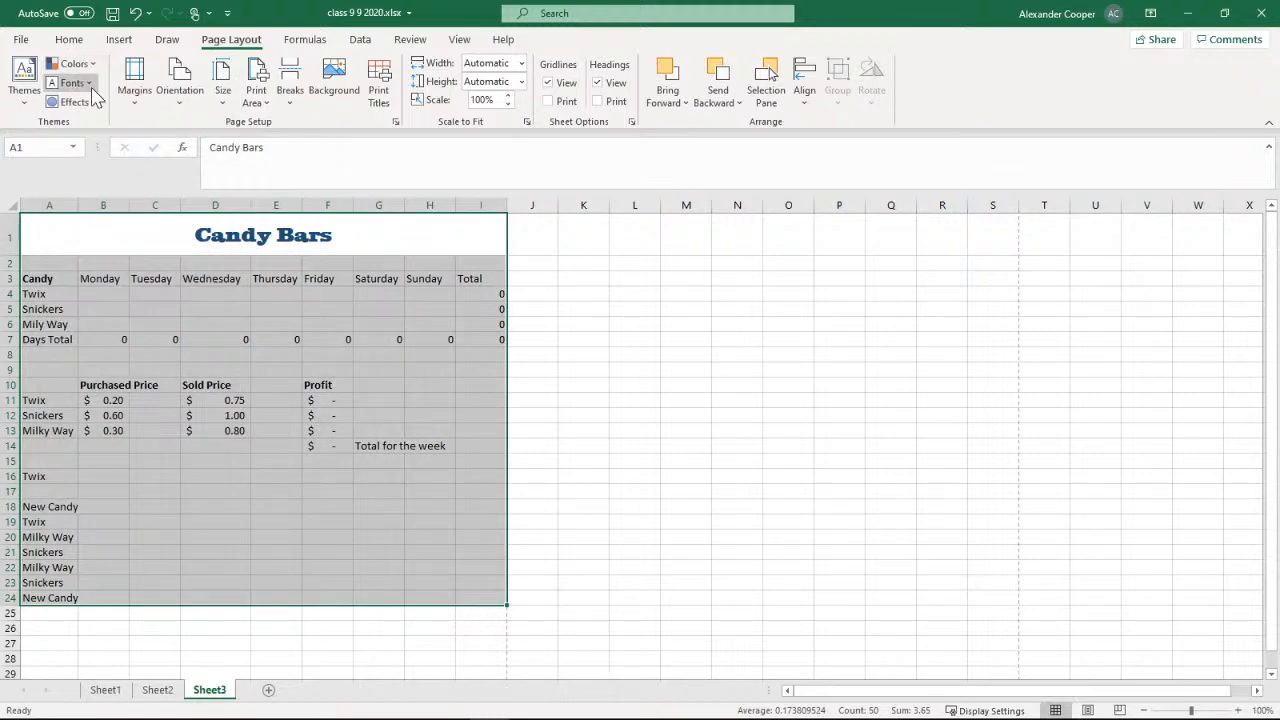
click(86, 83)
click(89, 86)
click(80, 101)
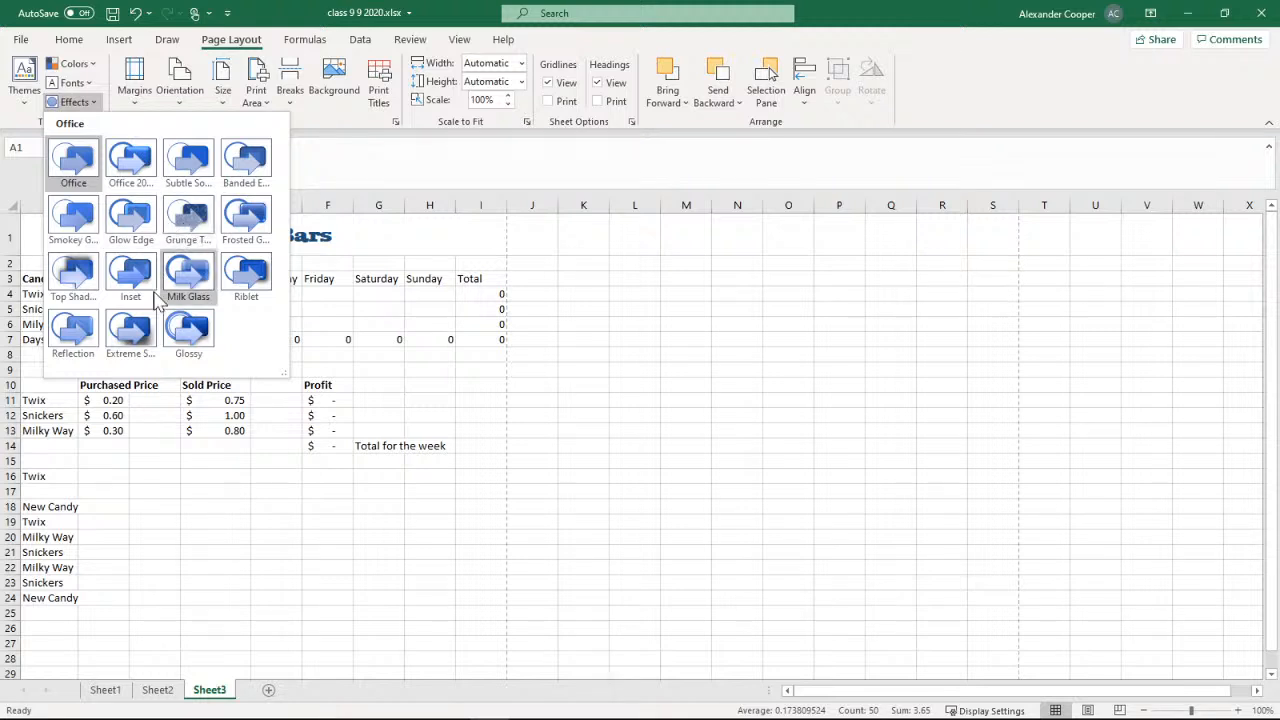
click(262, 10)
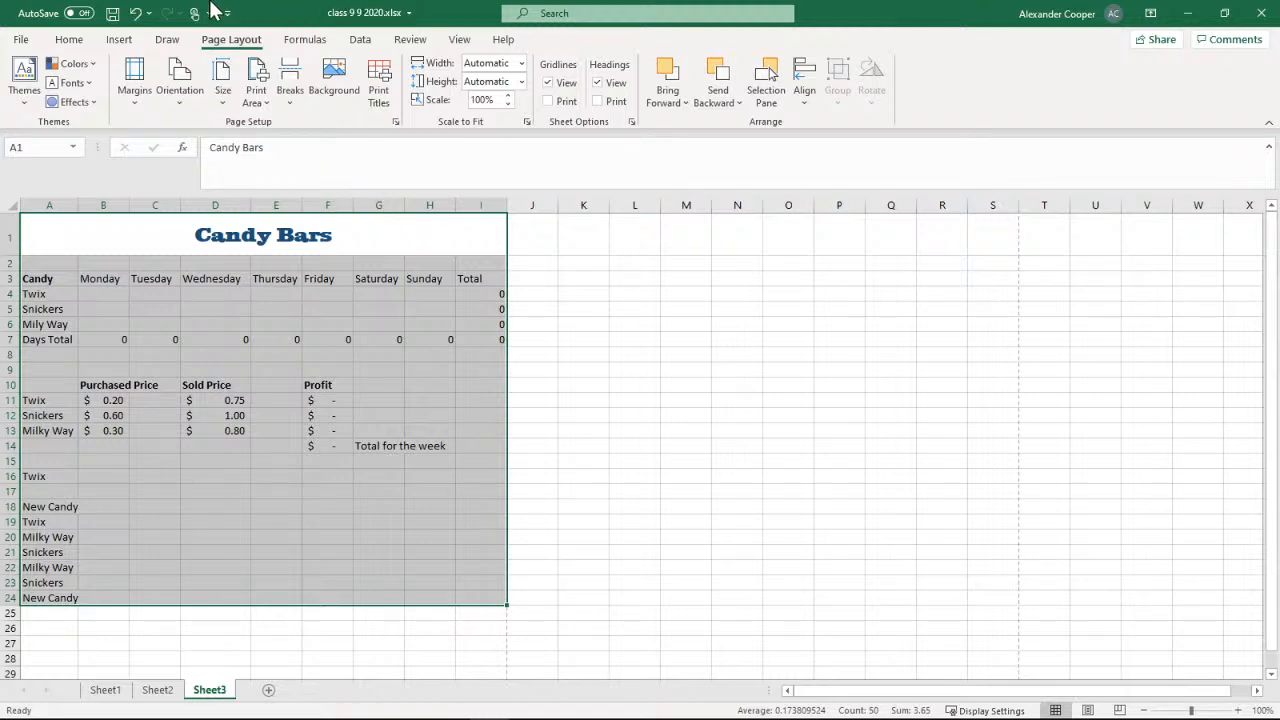
Open the print preview and print settings of the Candy Bars sheet
click(60, 44)
click(24, 39)
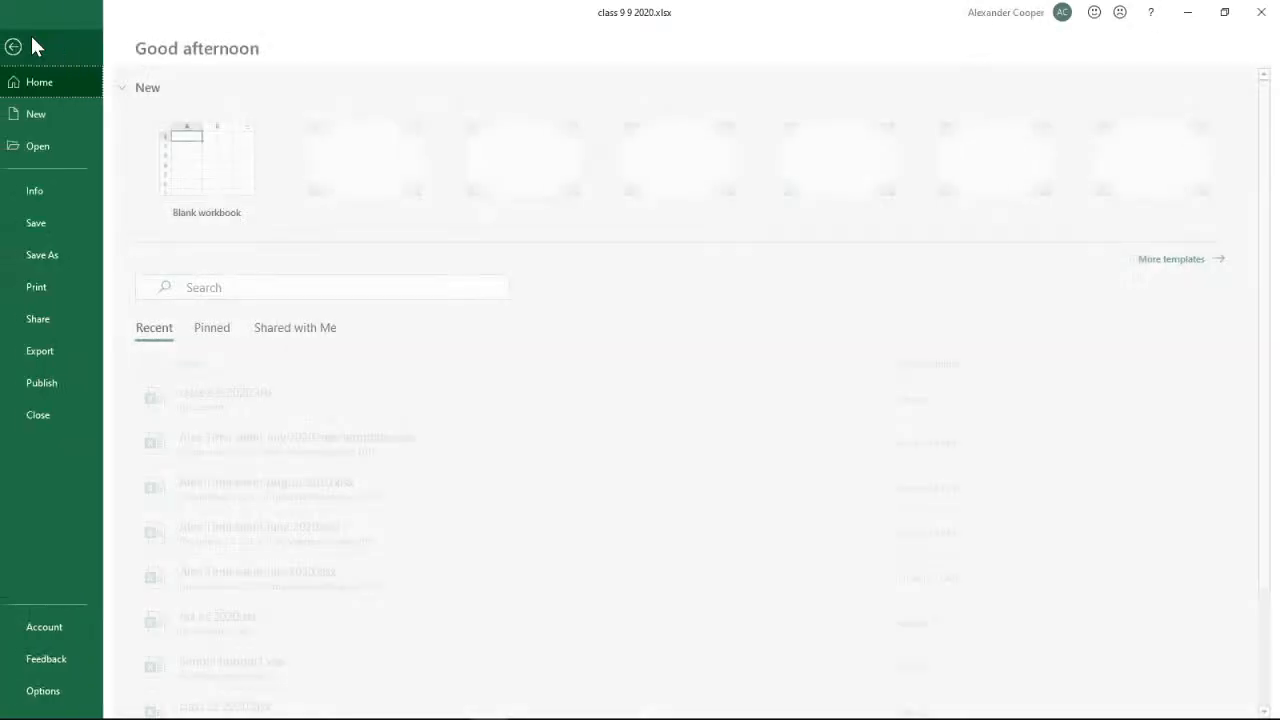
click(59, 295)
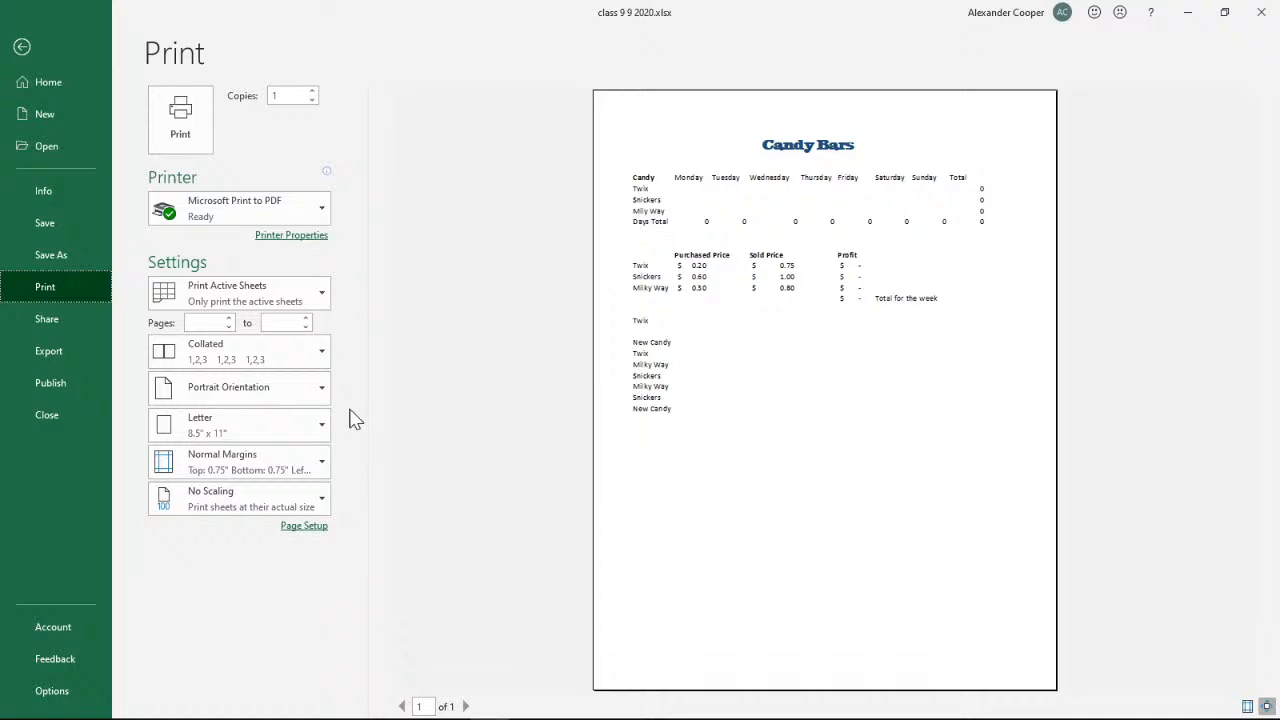
Try landscape orientation for the Candy Bars printout and return it to portrait
click(323, 391)
click(305, 462)
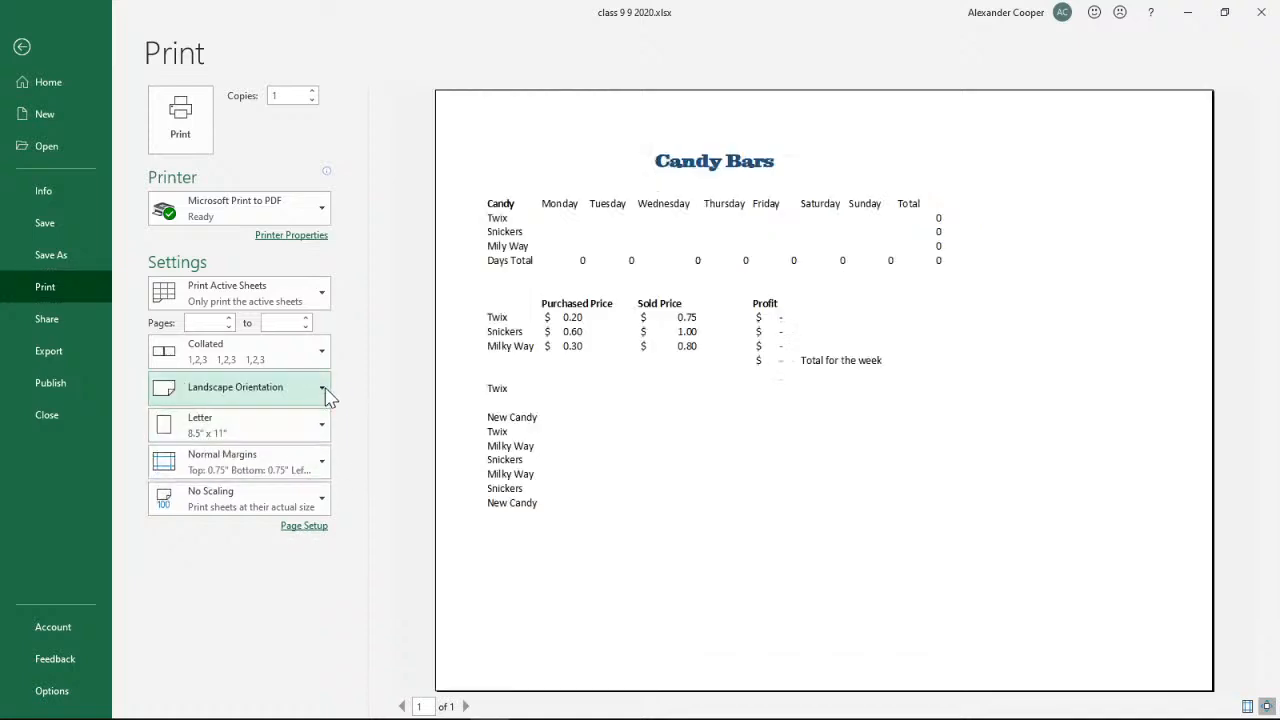
click(326, 393)
click(289, 432)
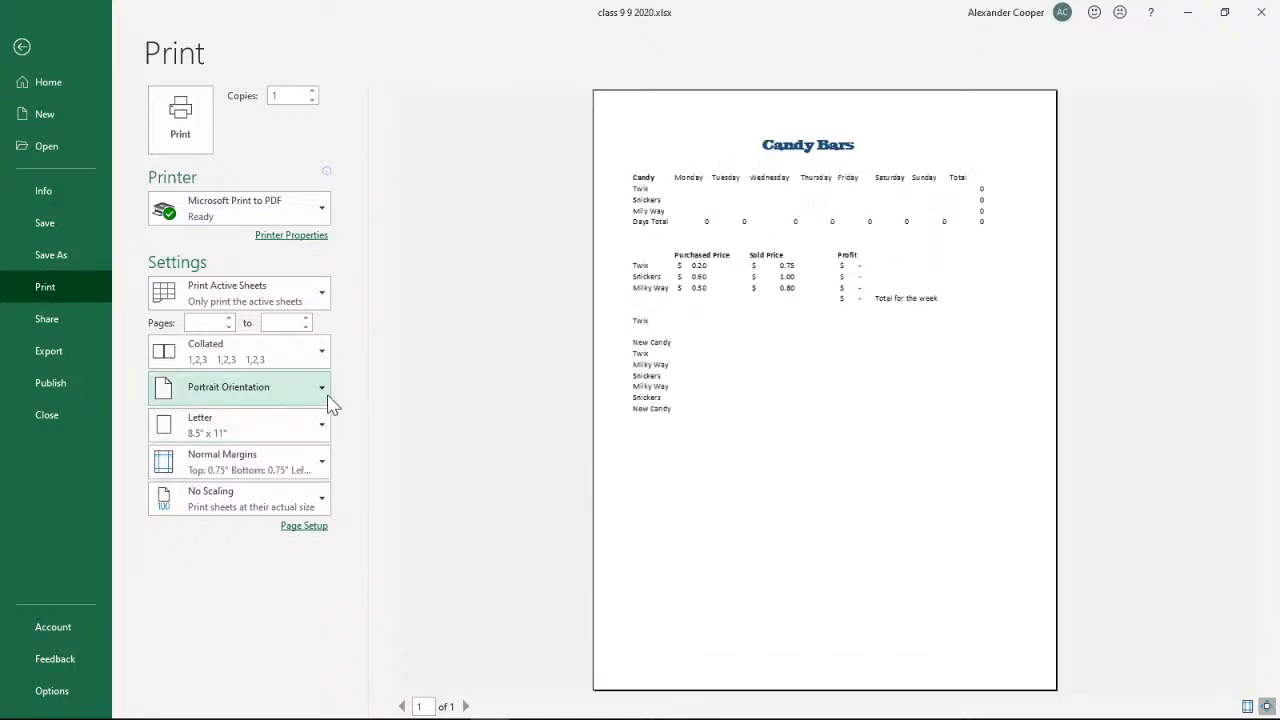
Turn on gridlines for the printout in the sheet options of Page Setup
click(310, 530)
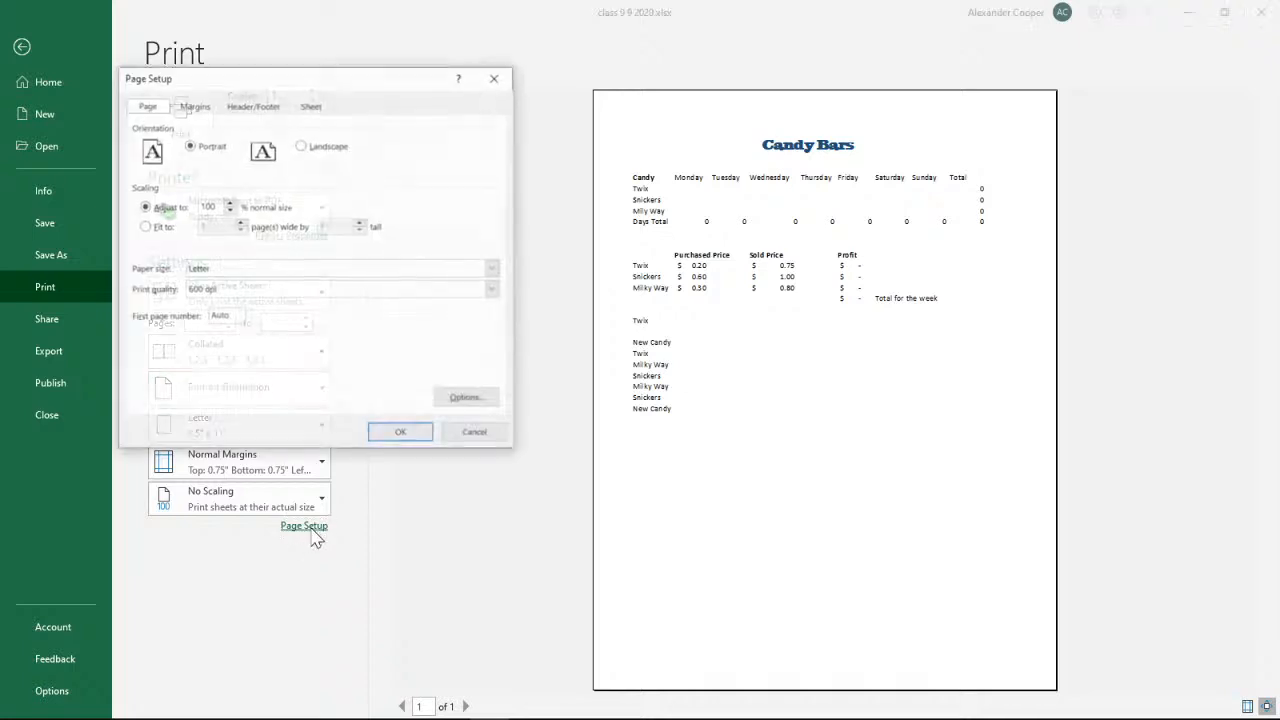
click(312, 106)
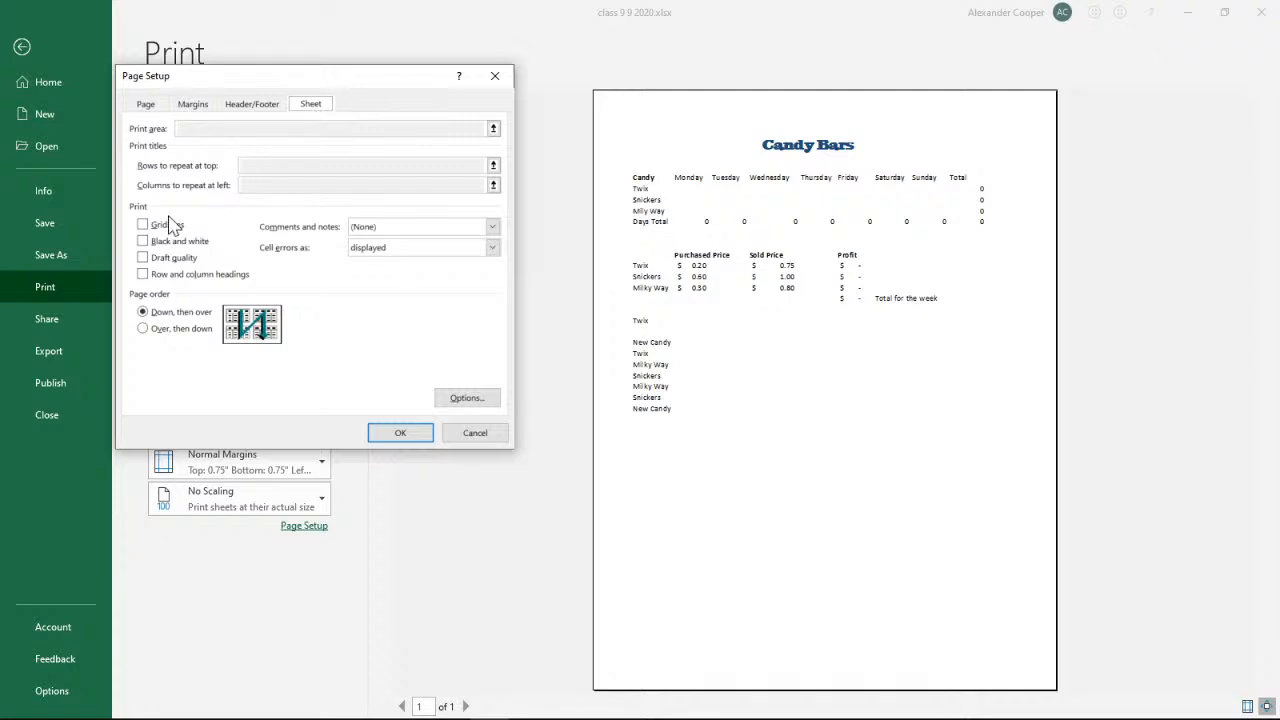
click(143, 226)
click(398, 434)
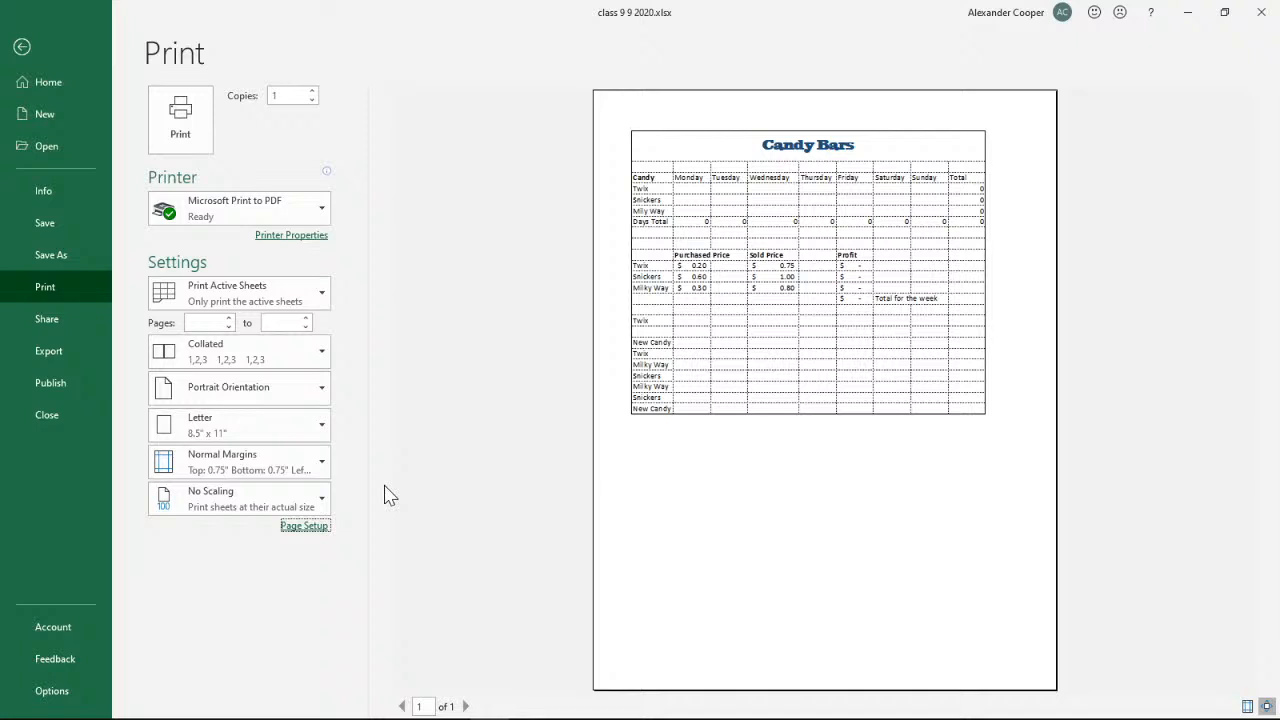
Review the gridlines option in the sheet options of Page Setup, cancel without changes and leave the print preview
click(310, 526)
click(318, 104)
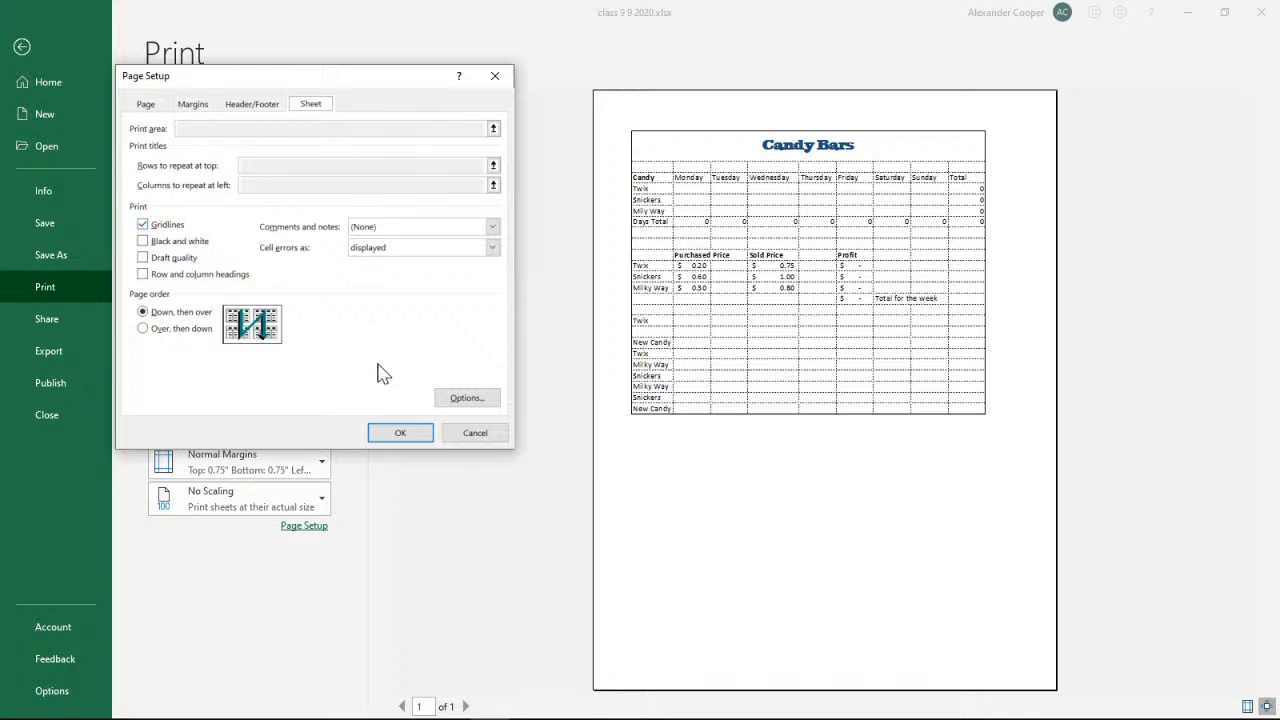
click(477, 434)
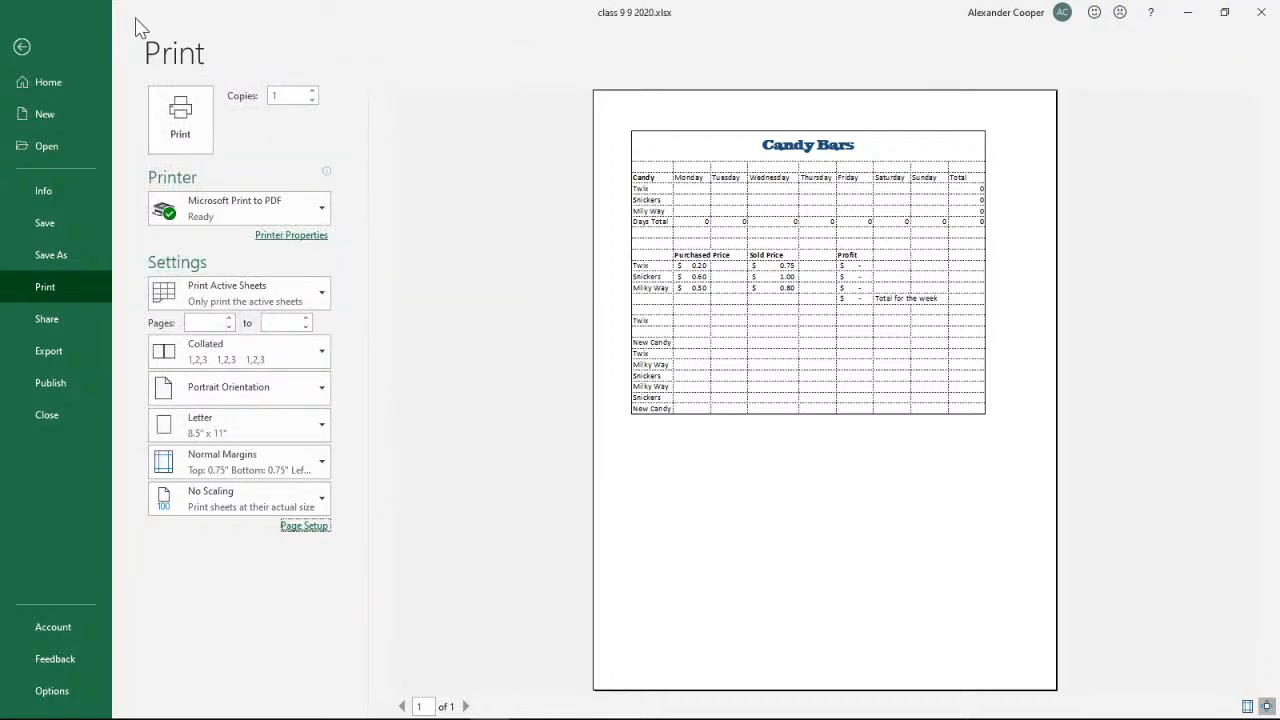
click(36, 45)
Switch to the PowerPoint presentation and copy the support.office.com address from the text box below the gridlines instructions
click(1187, 13)
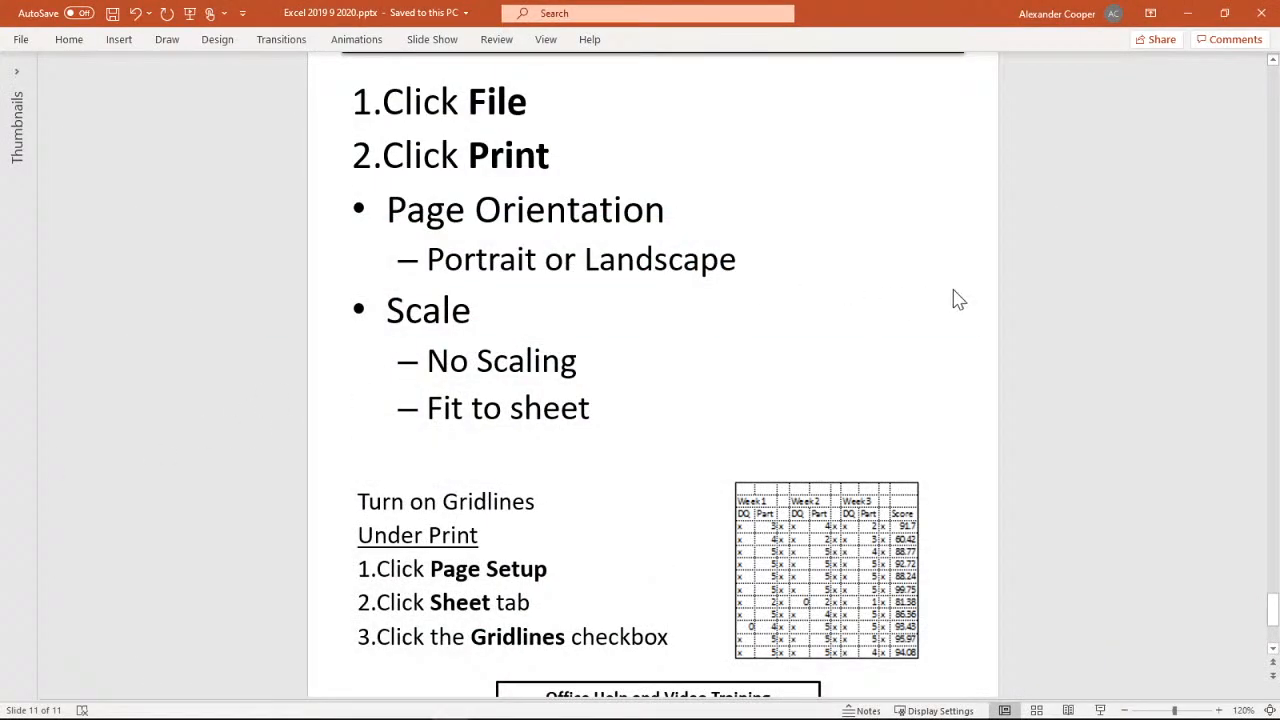
scroll(1009, 272, down, 1)
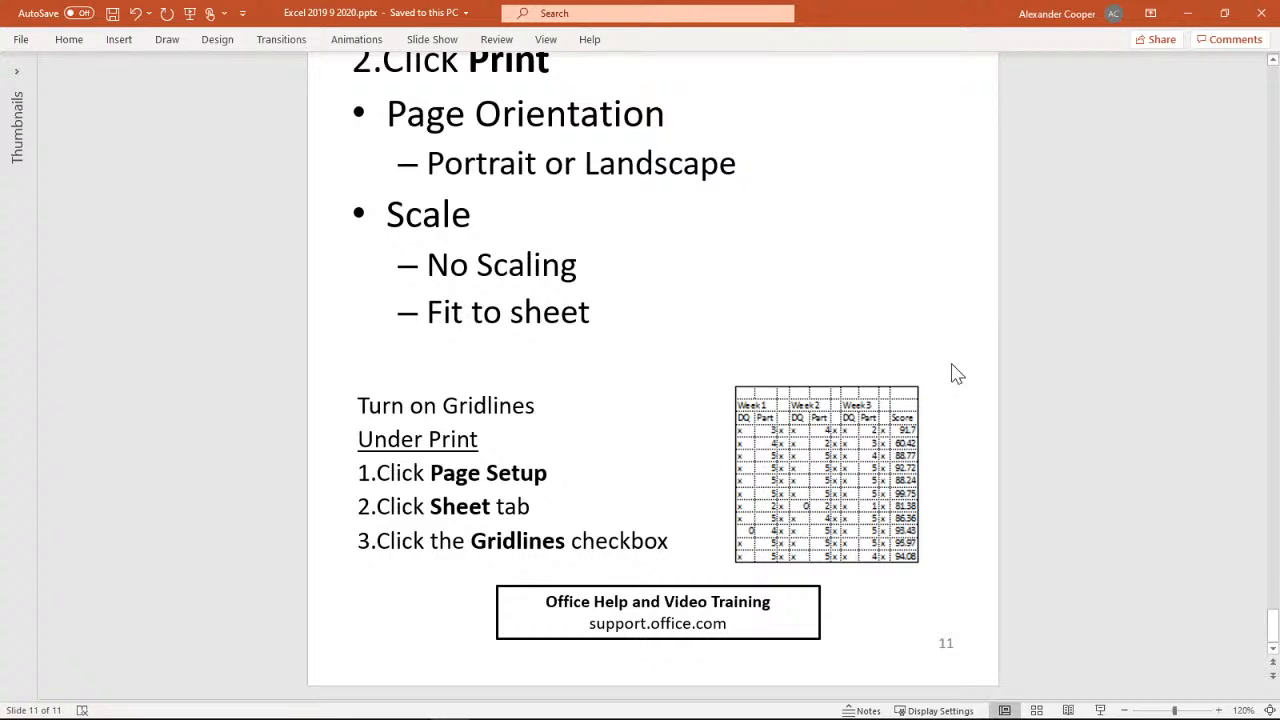
click(665, 623)
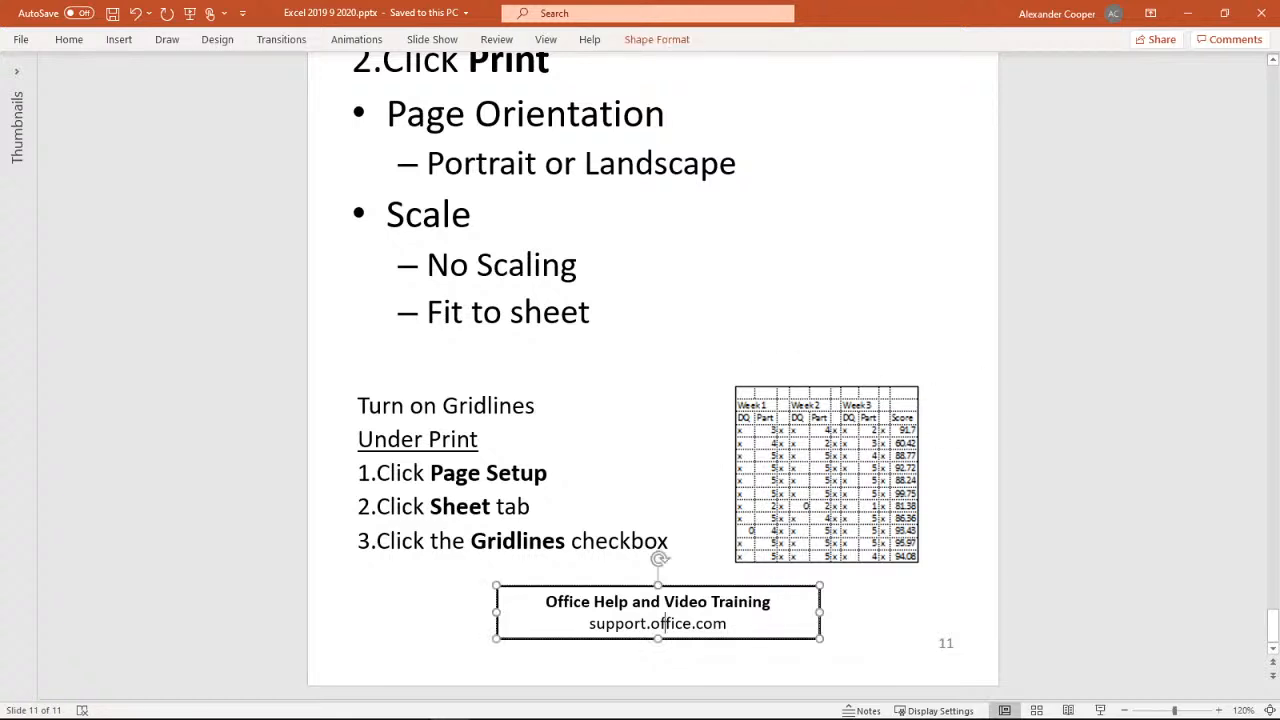
drag(589, 623, 728, 623)
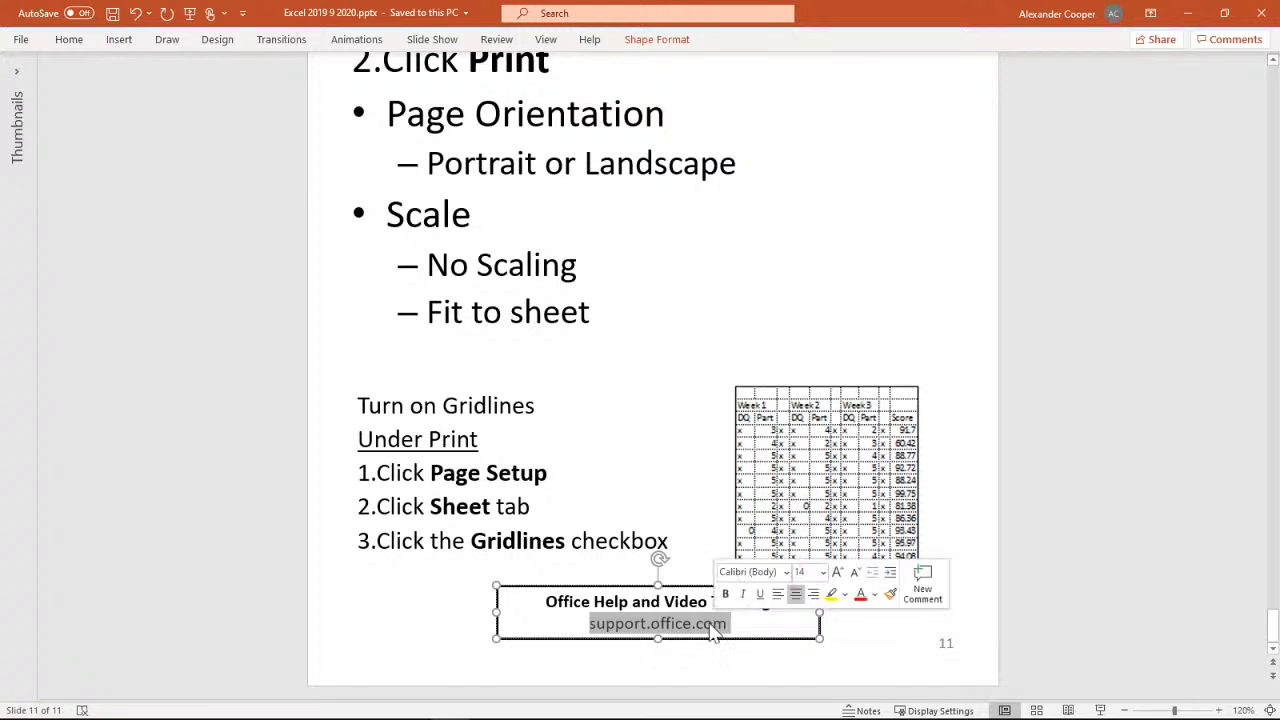
right_click(700, 628)
click(757, 230)
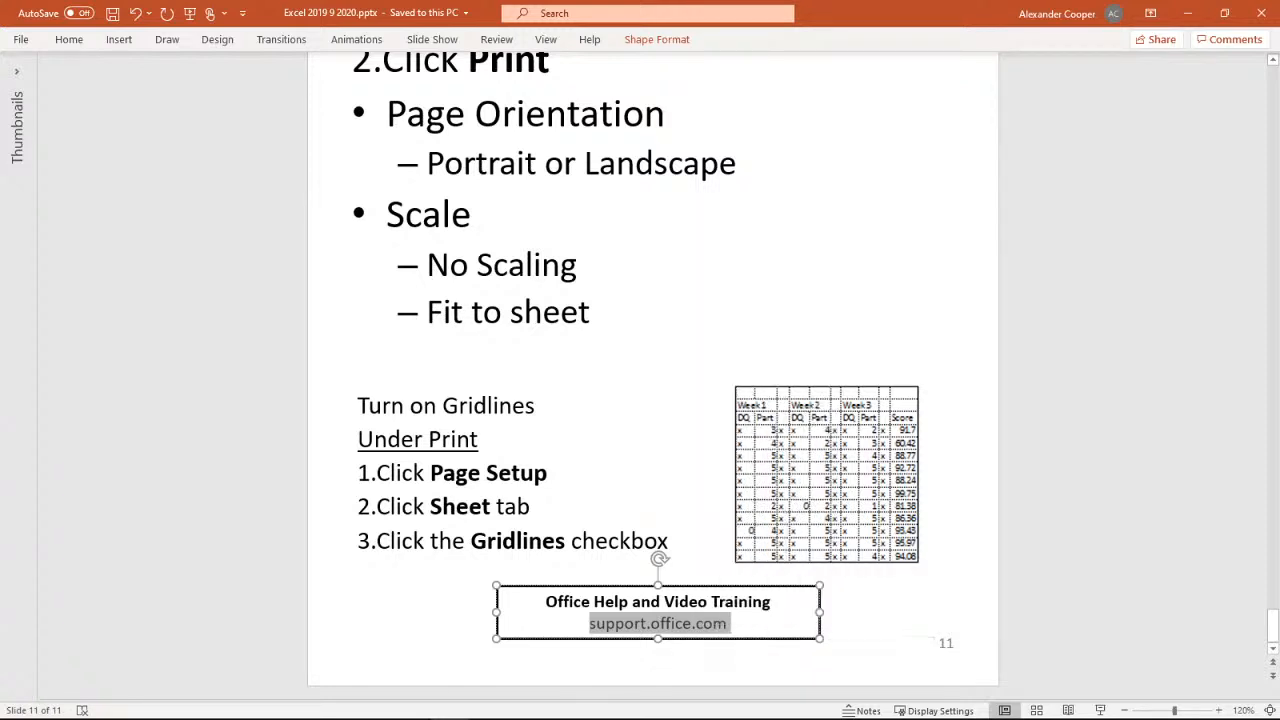
click(1040, 497)
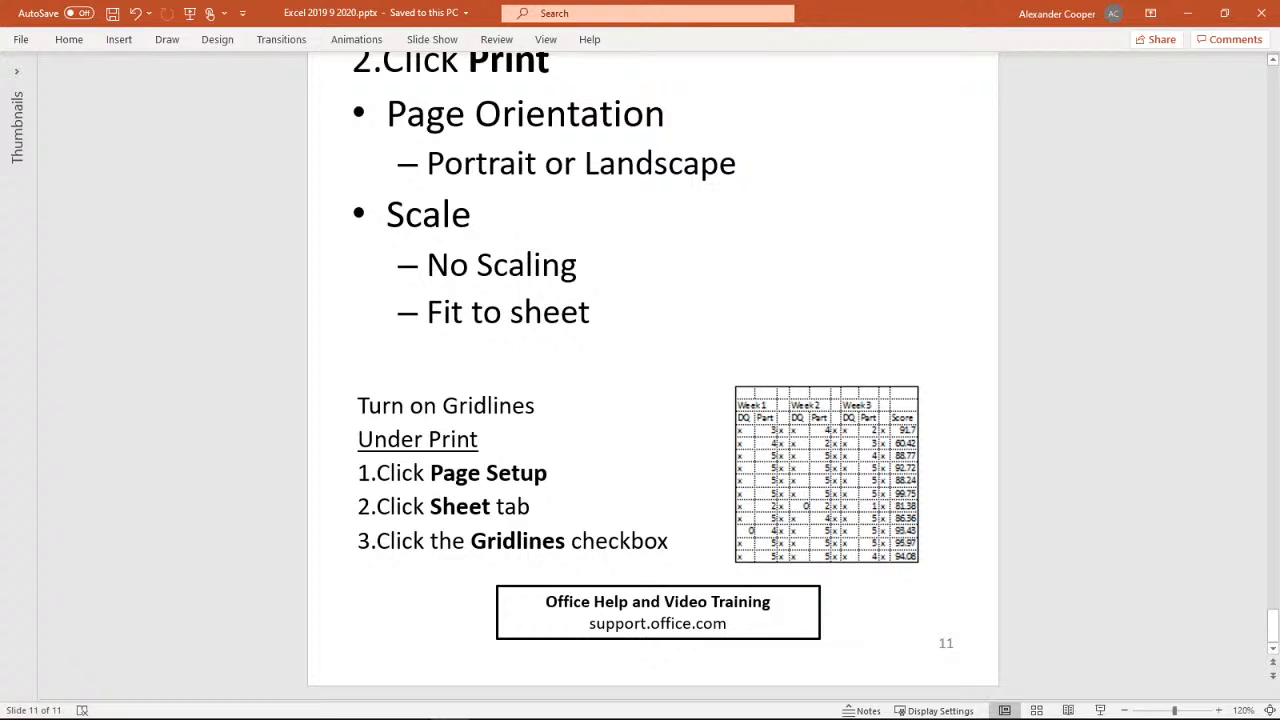
Open the web browser in a maximized window and go to support.office.com
click(137, 719)
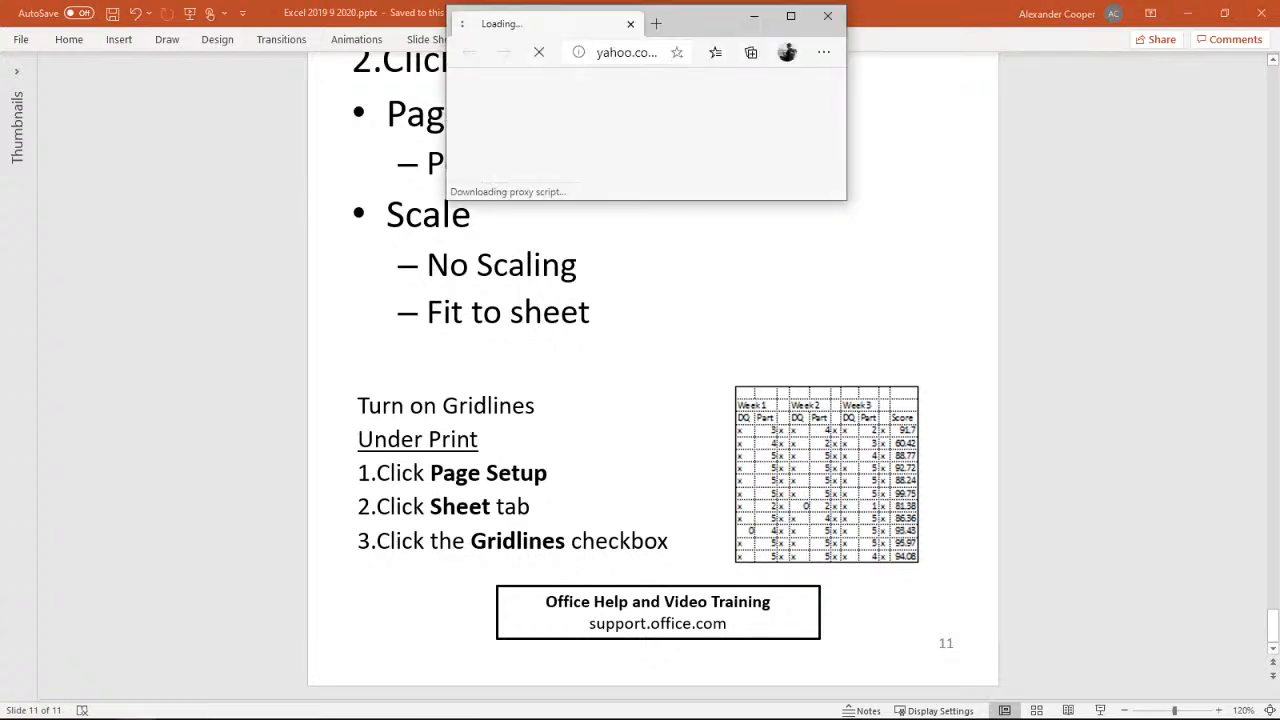
click(788, 15)
click(266, 45)
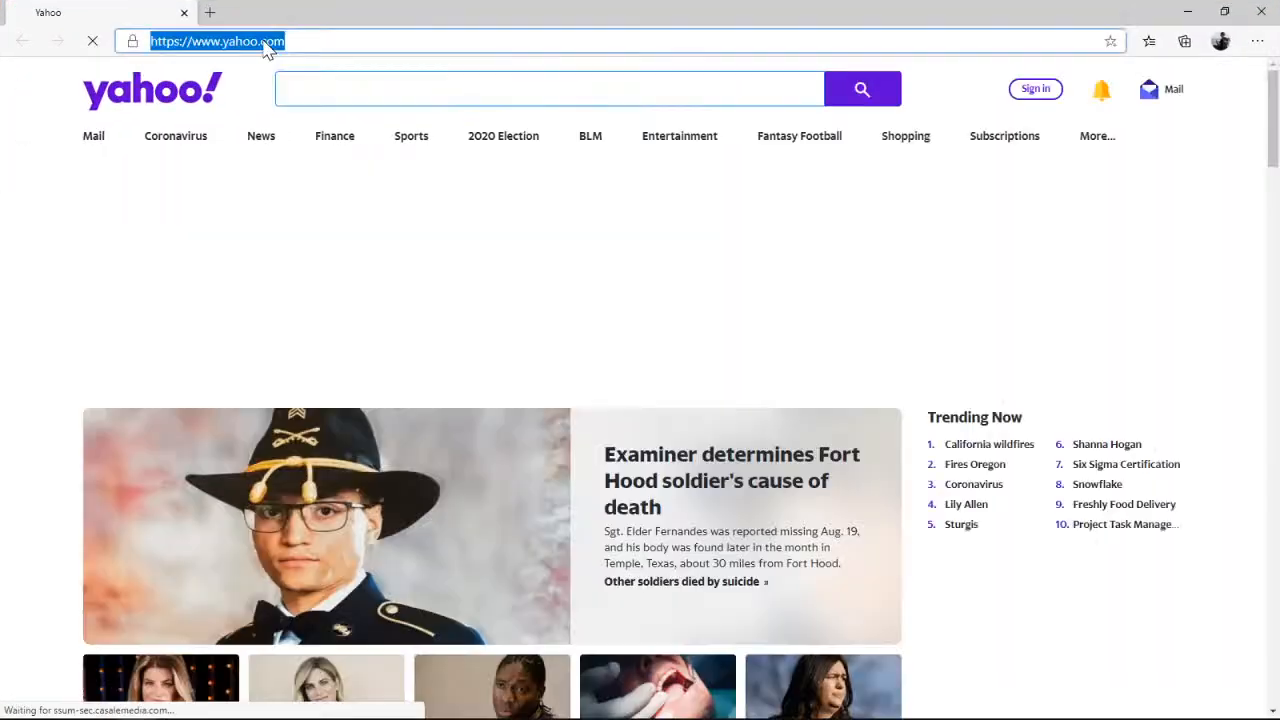
text(support.office.com)
key(Return)
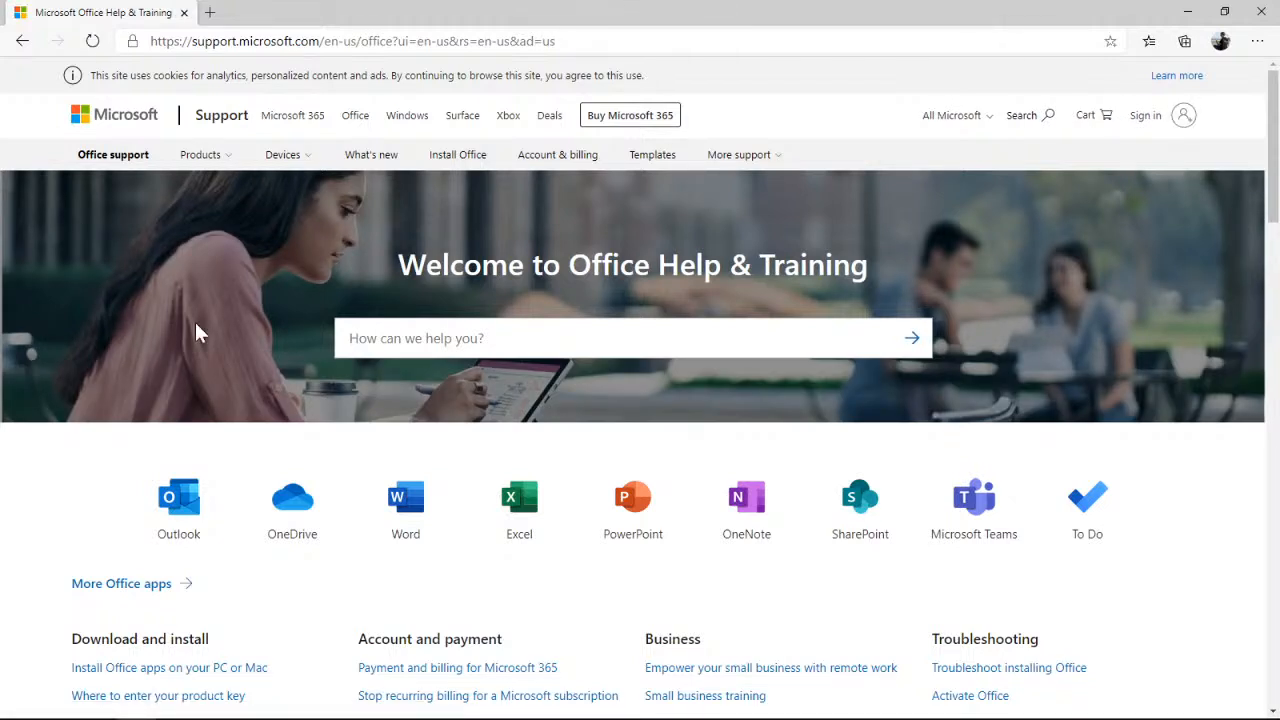
Open the Excel help & learning page from the Office support site and look through its topics
scroll(1093, 272, down, 1)
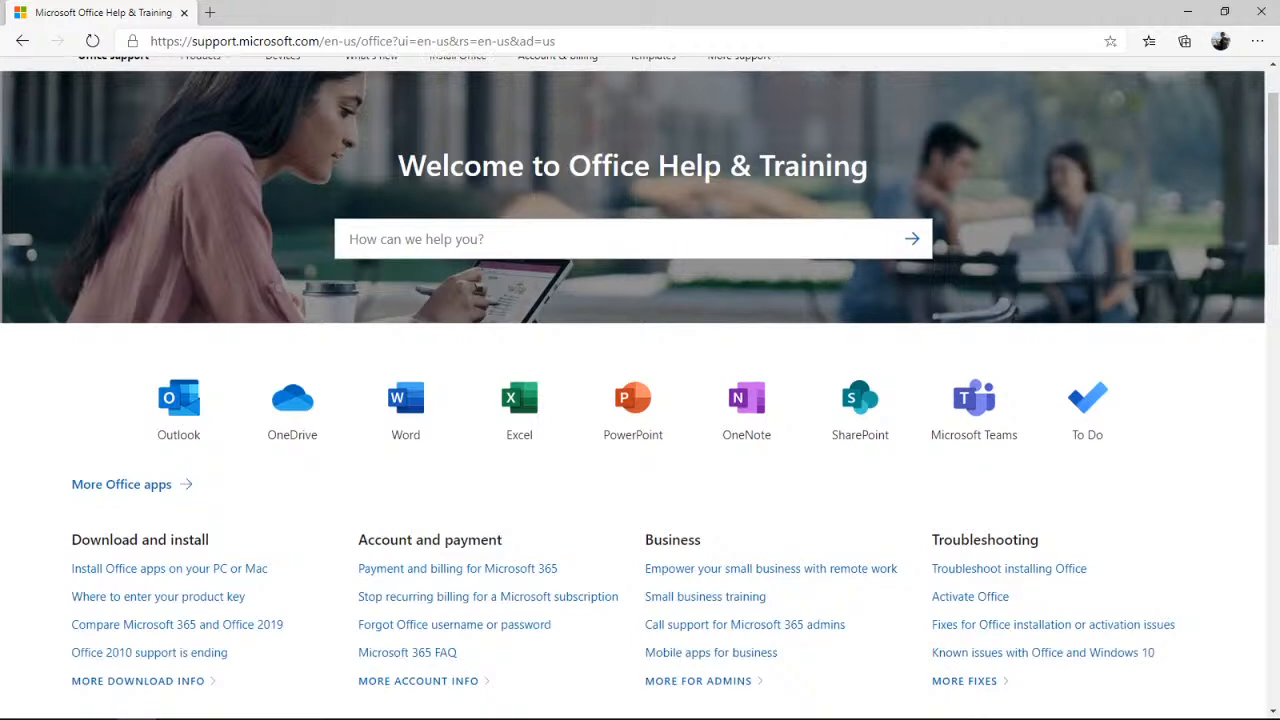
click(531, 405)
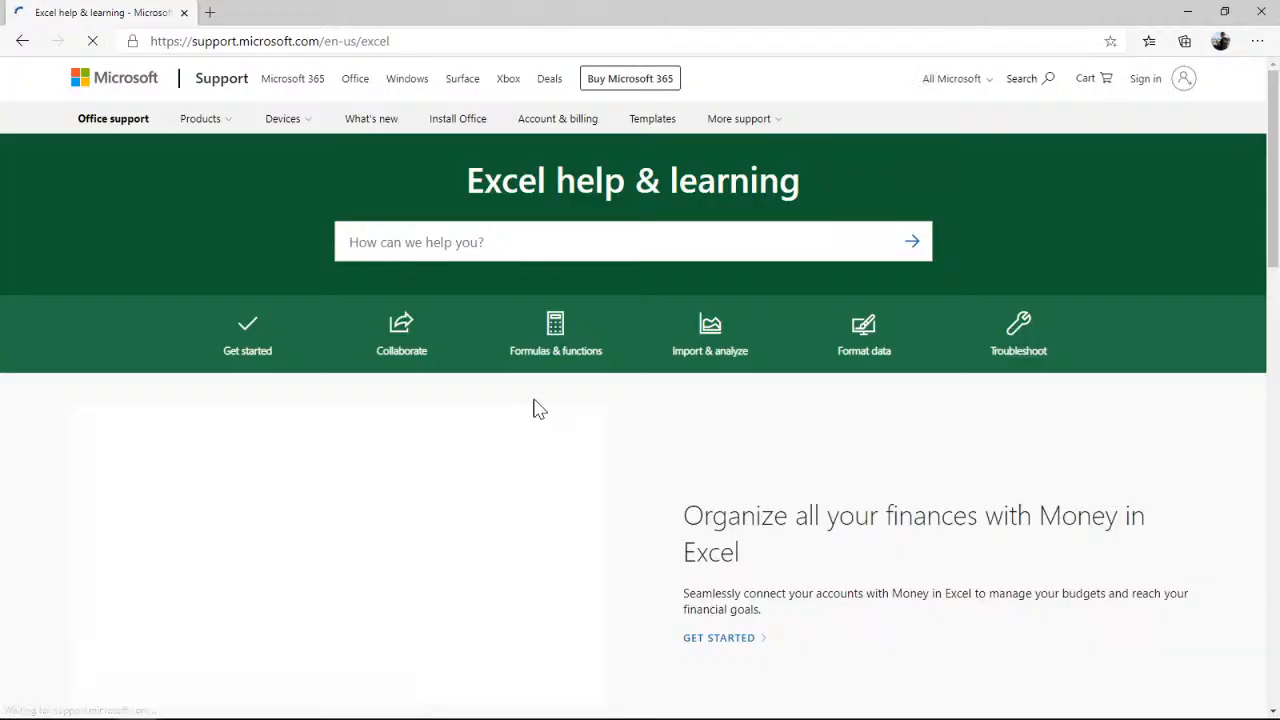
drag(1274, 174, 1273, 225)
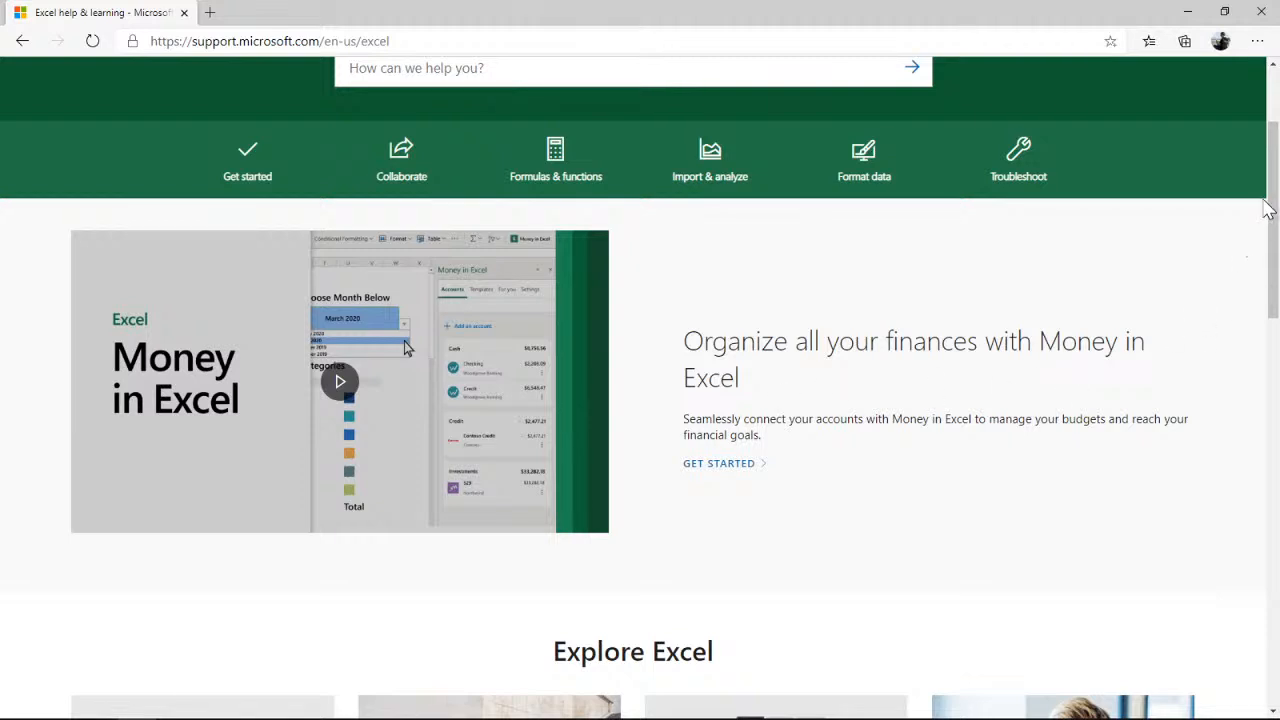
drag(1266, 206, 1266, 150)
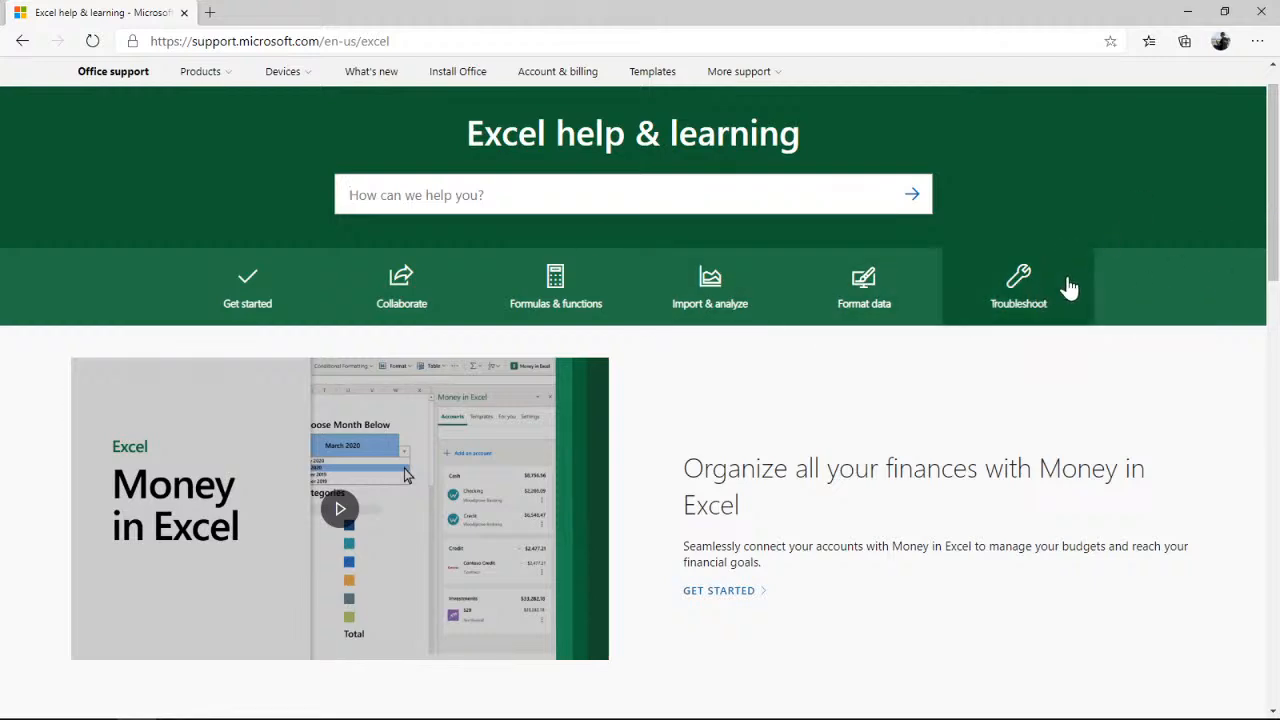
drag(1263, 168, 1264, 90)
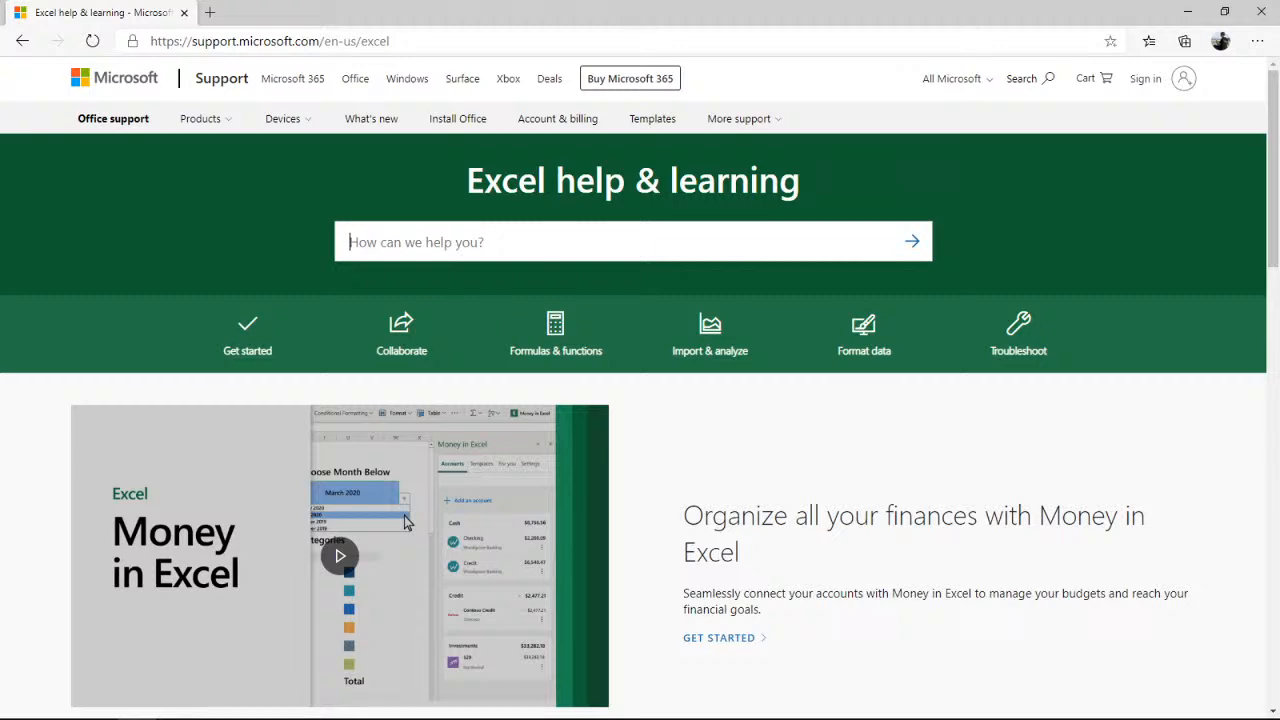
Switch back to the class 9 9 2020 workbook in Excel and browse the templates available for a new workbook
click(1186, 11)
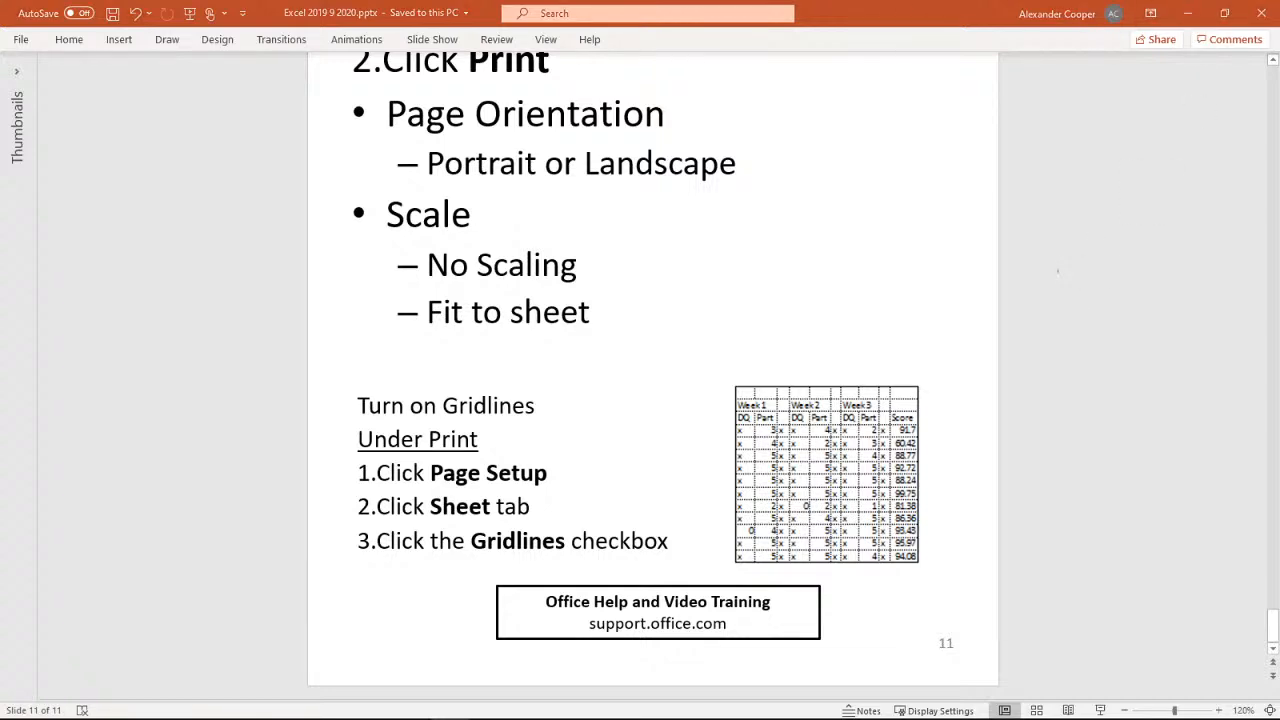
key(alt+Tab)
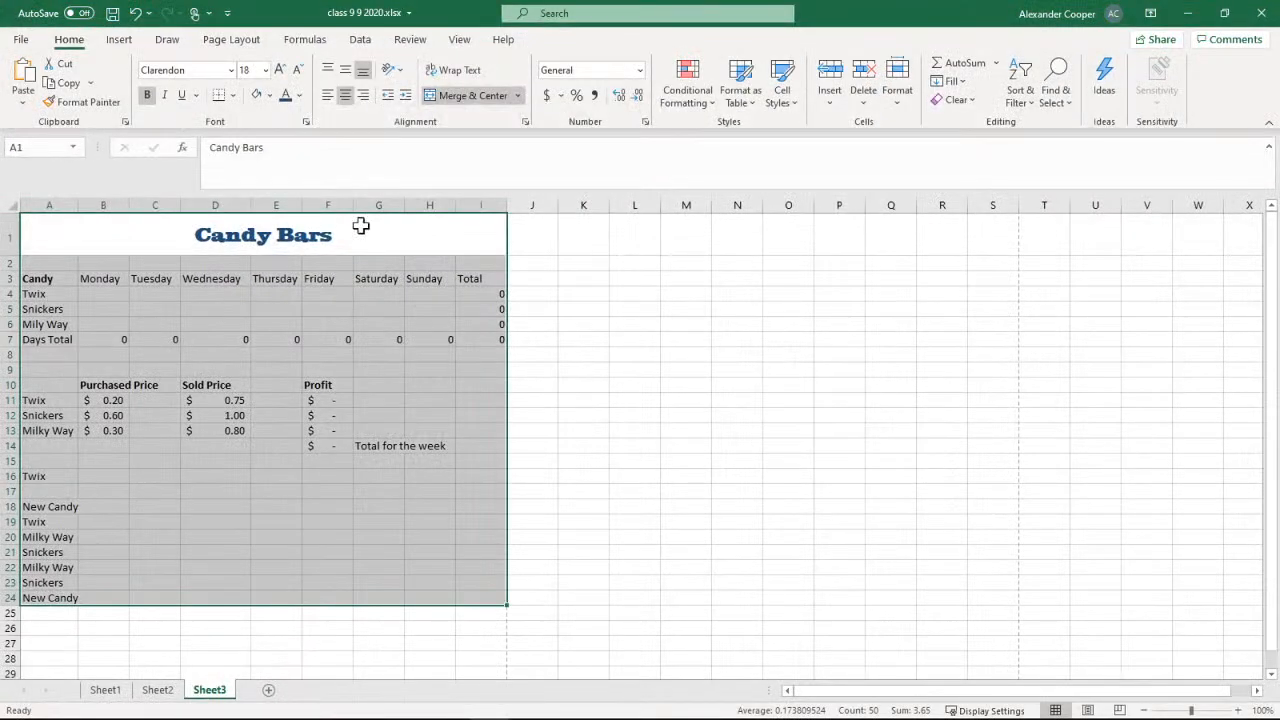
click(20, 39)
click(29, 108)
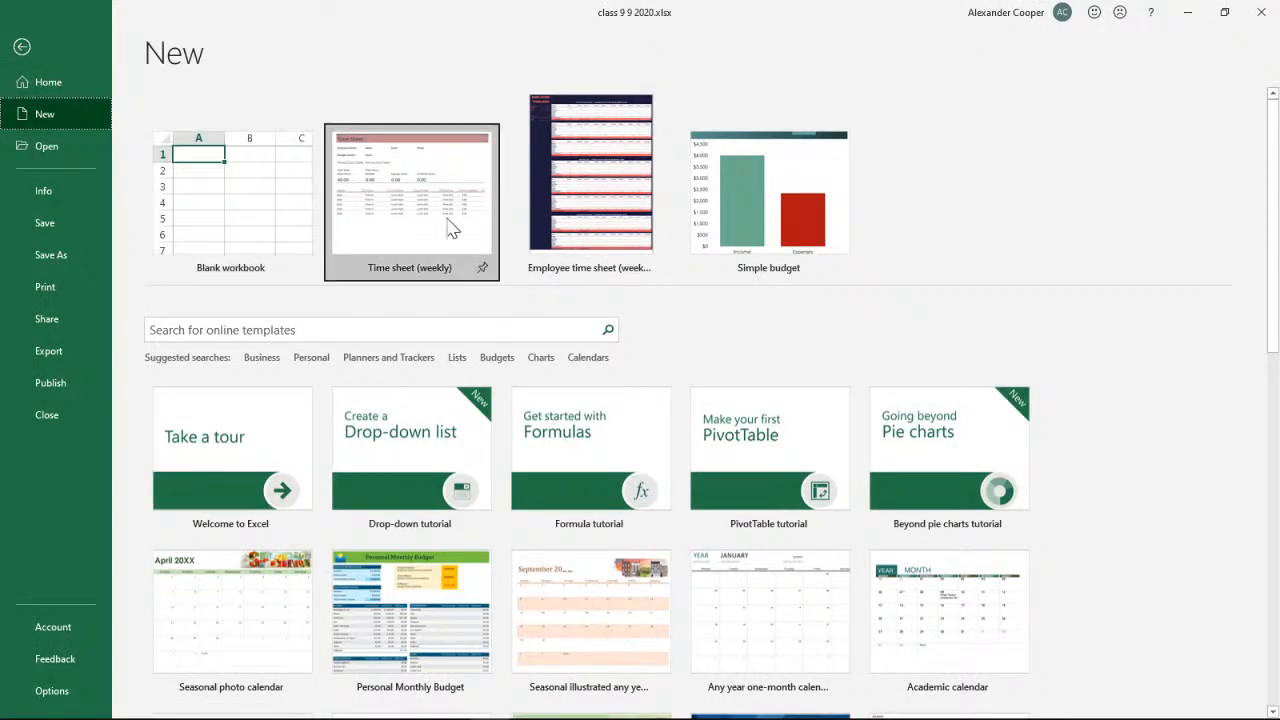
scroll(1000, 430, down, 1)
scroll(1160, 345, down, 3)
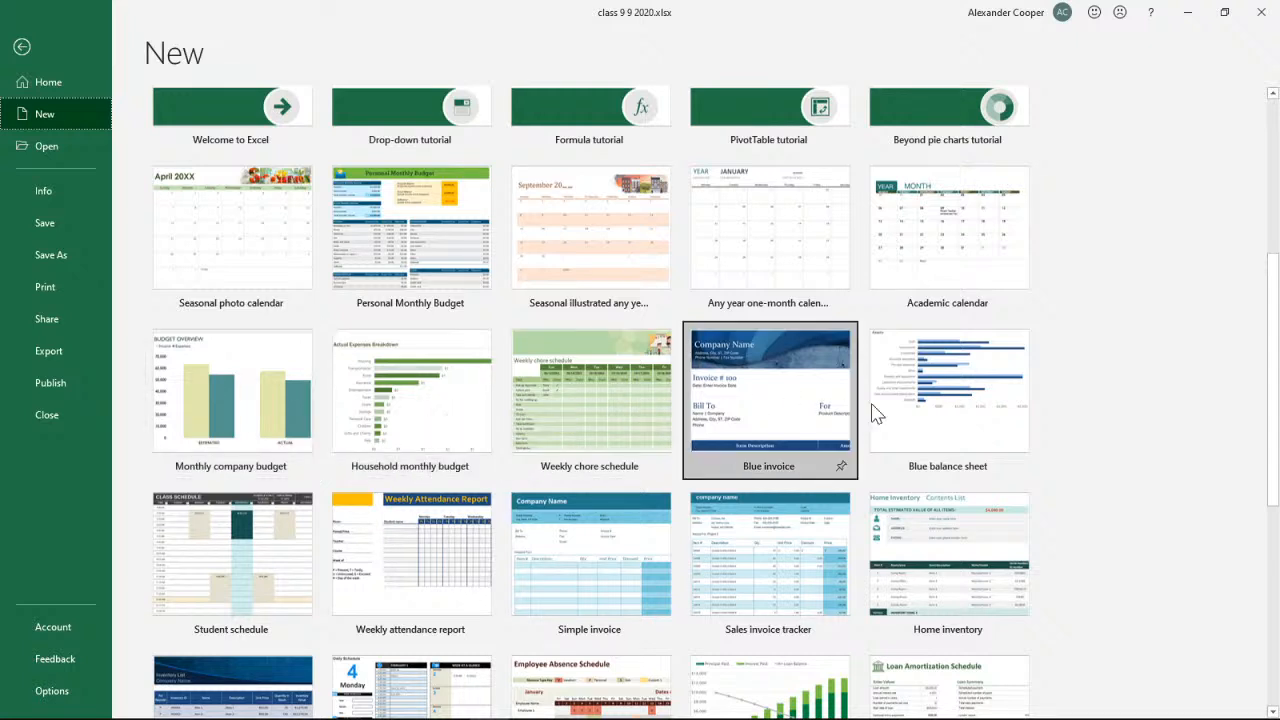
scroll(1165, 330, down, 5)
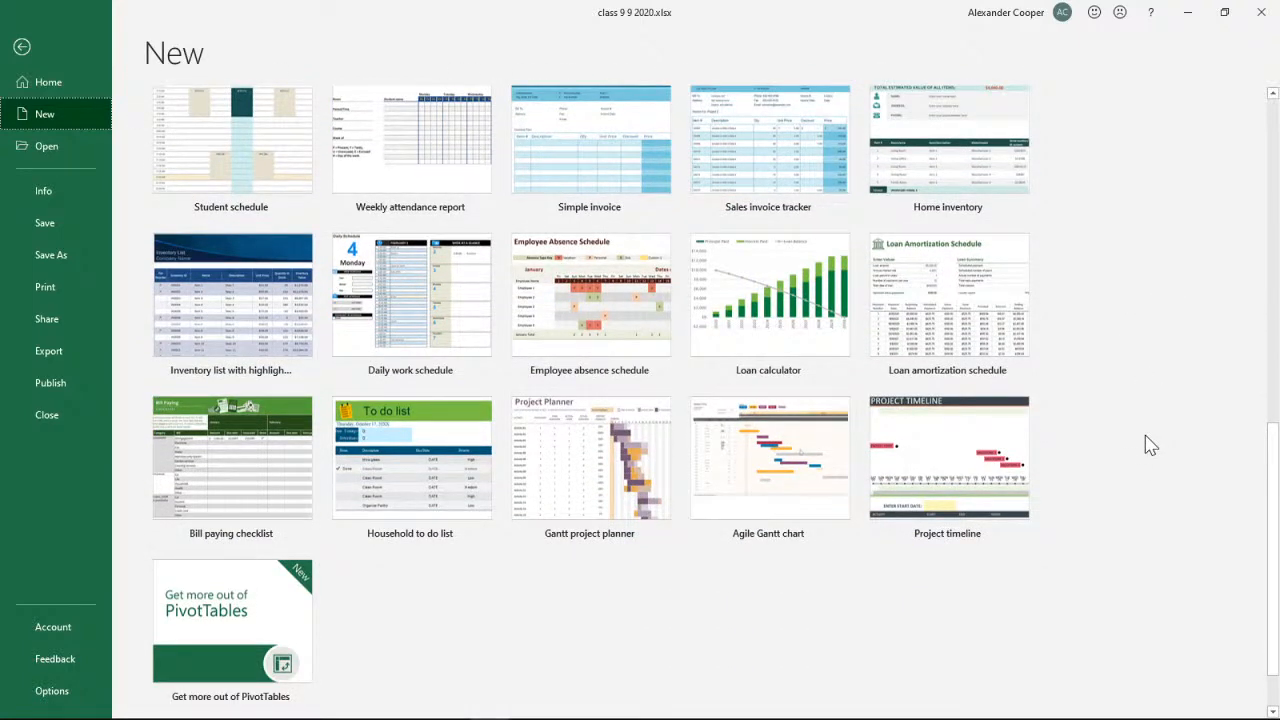
scroll(1150, 445, up, 10)
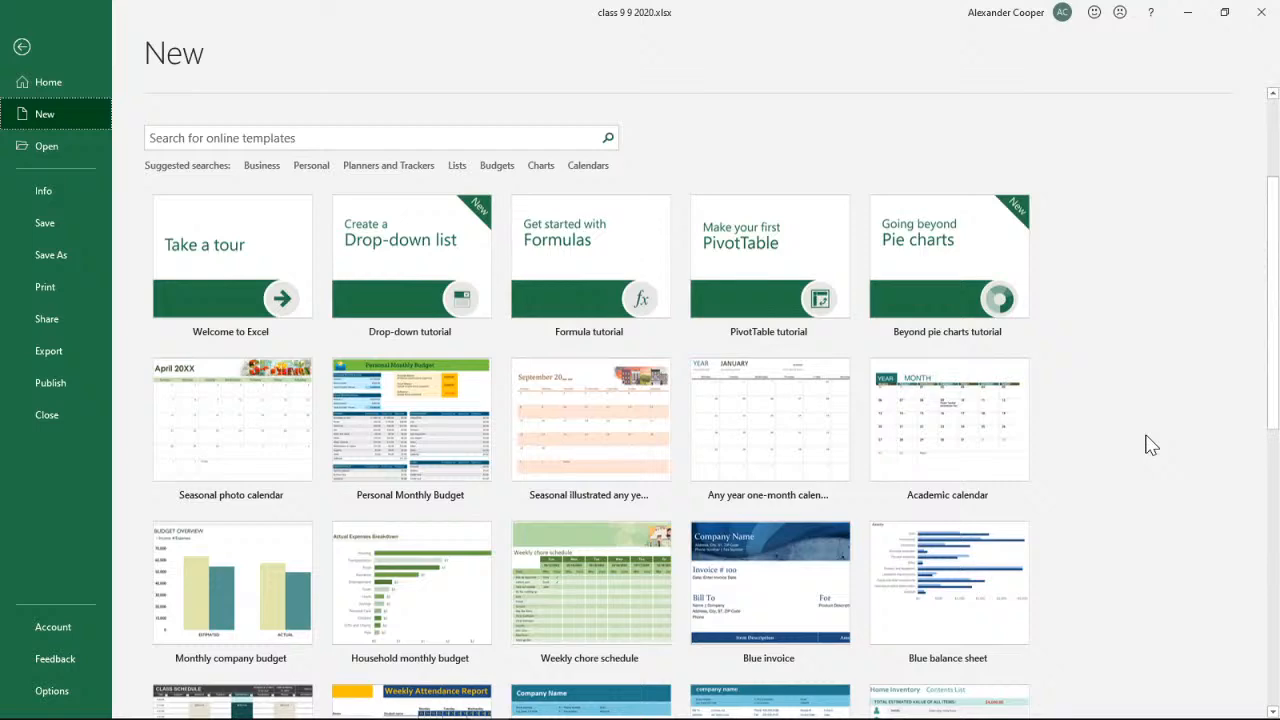
scroll(1150, 445, down, 3)
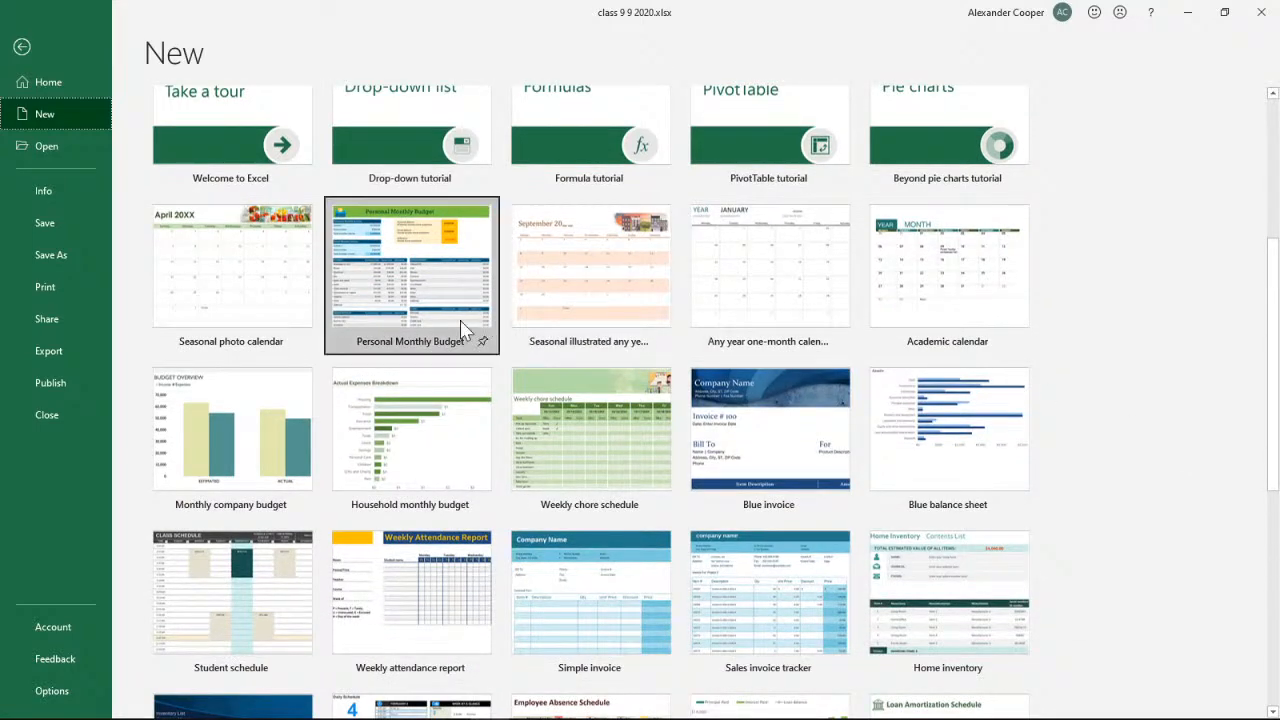
Create a workbook from the Personal Monthly Budget template and open its Personal Monthly Budget sheet
click(418, 320)
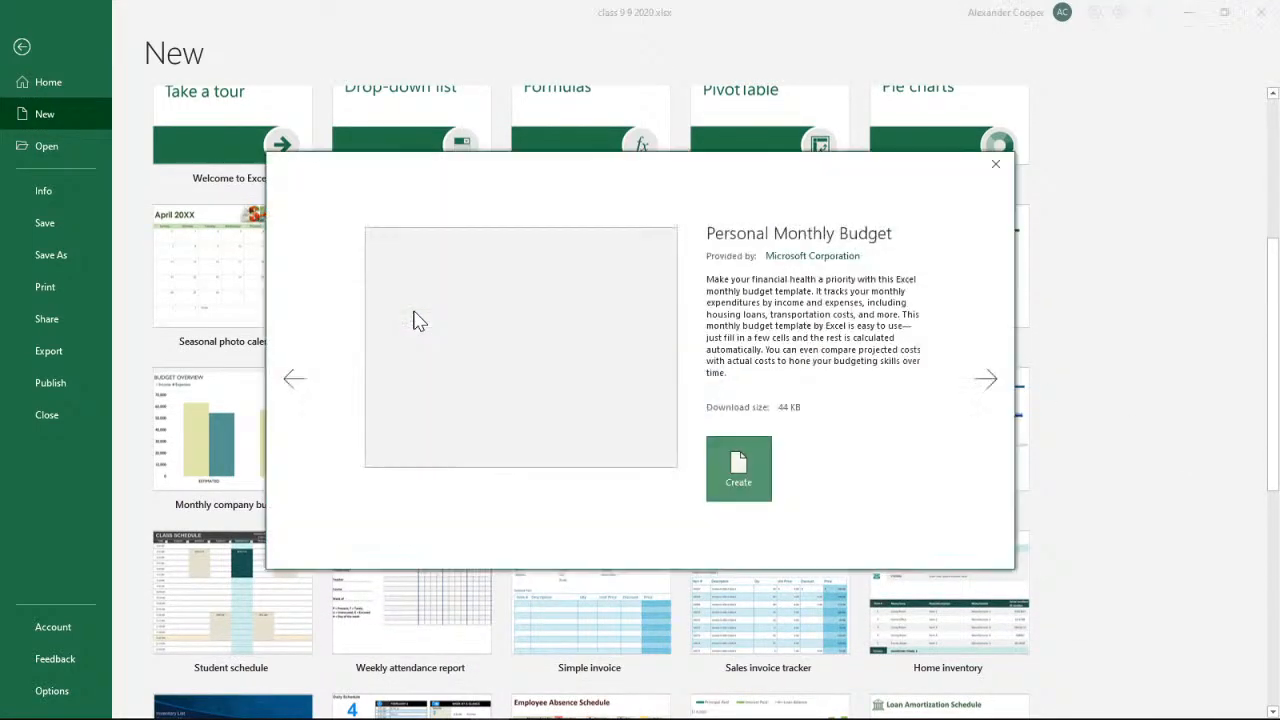
click(729, 480)
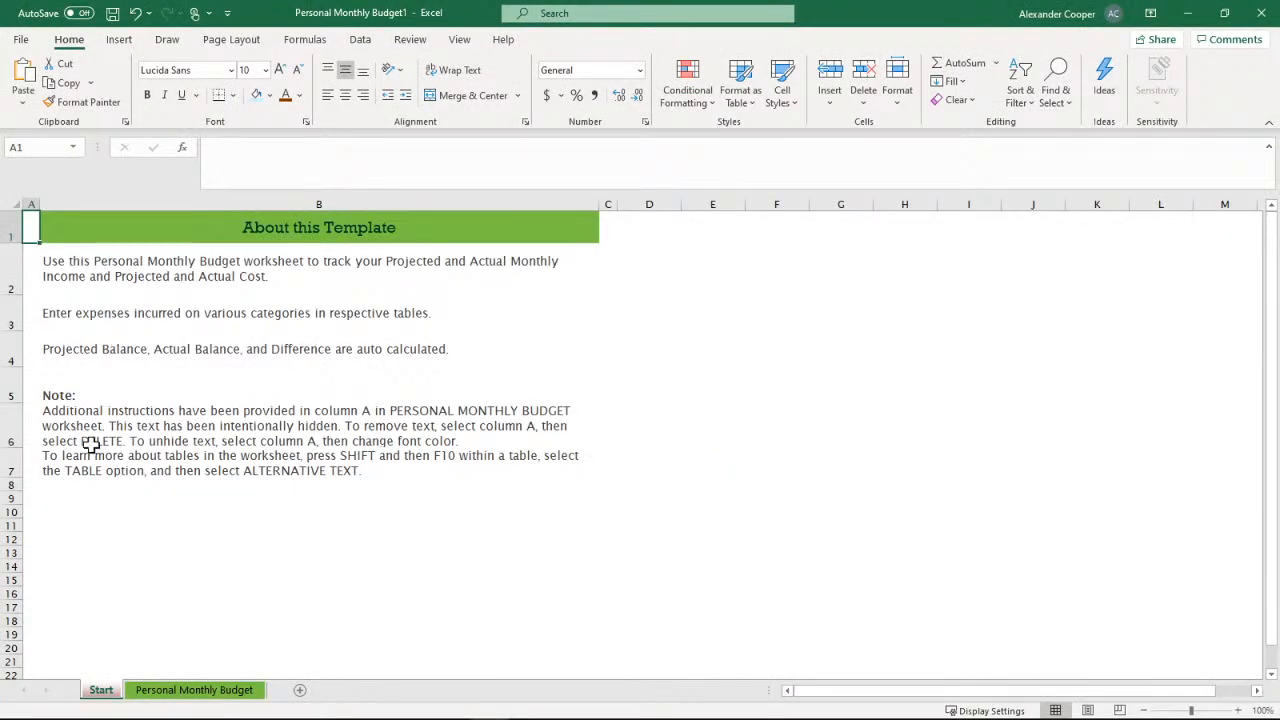
click(187, 691)
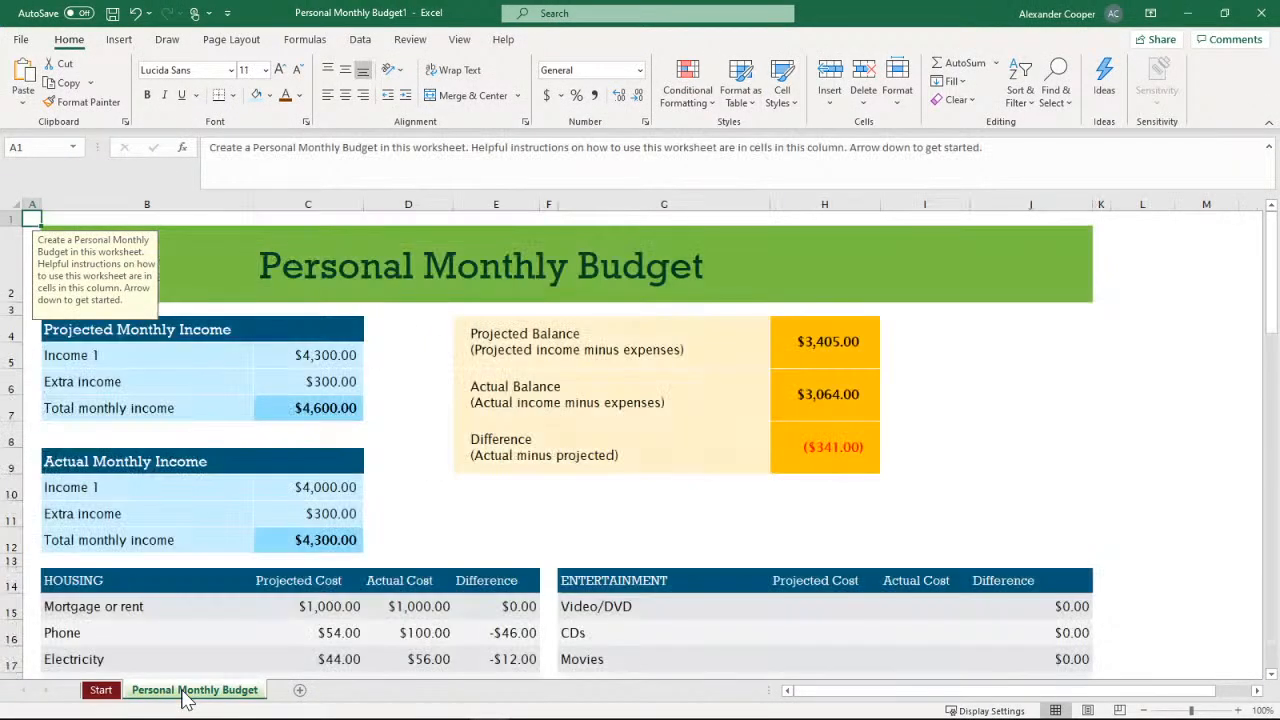
Fill the header row of the Gifts and Donations table, from its title through Difference, with a darker green theme color
drag(1268, 297, 1253, 623)
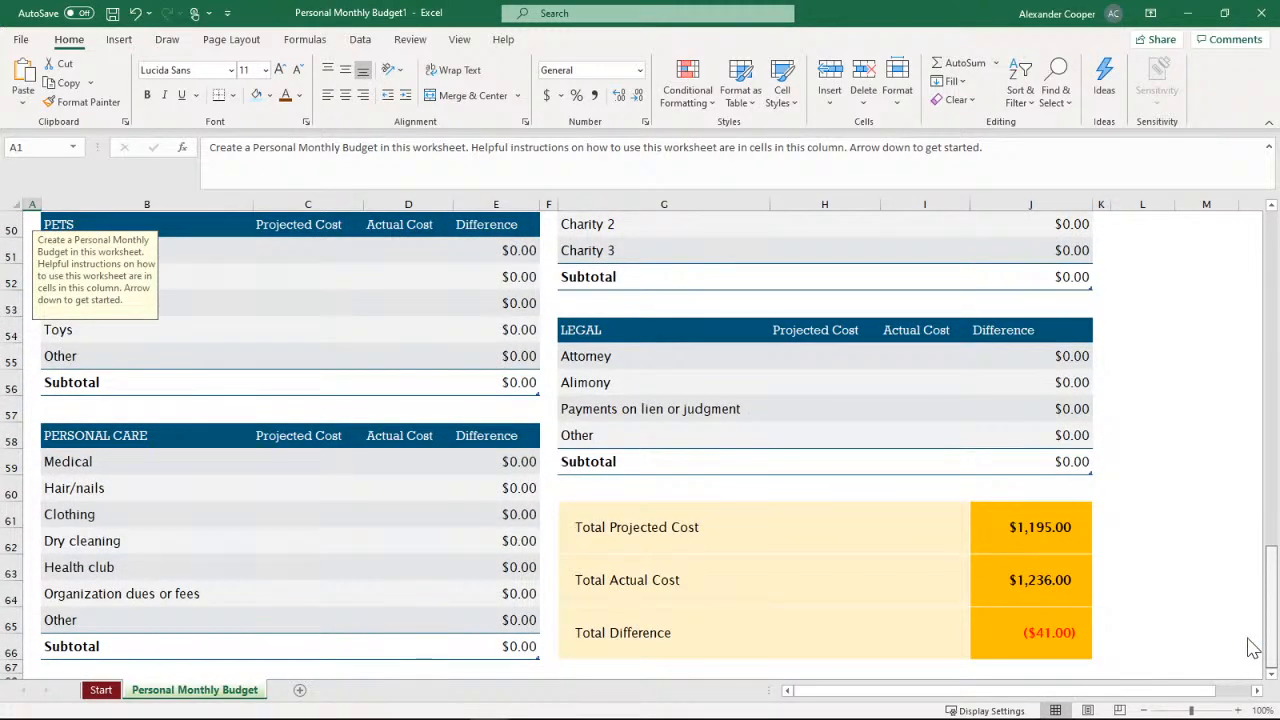
scroll(1253, 648, up, 3)
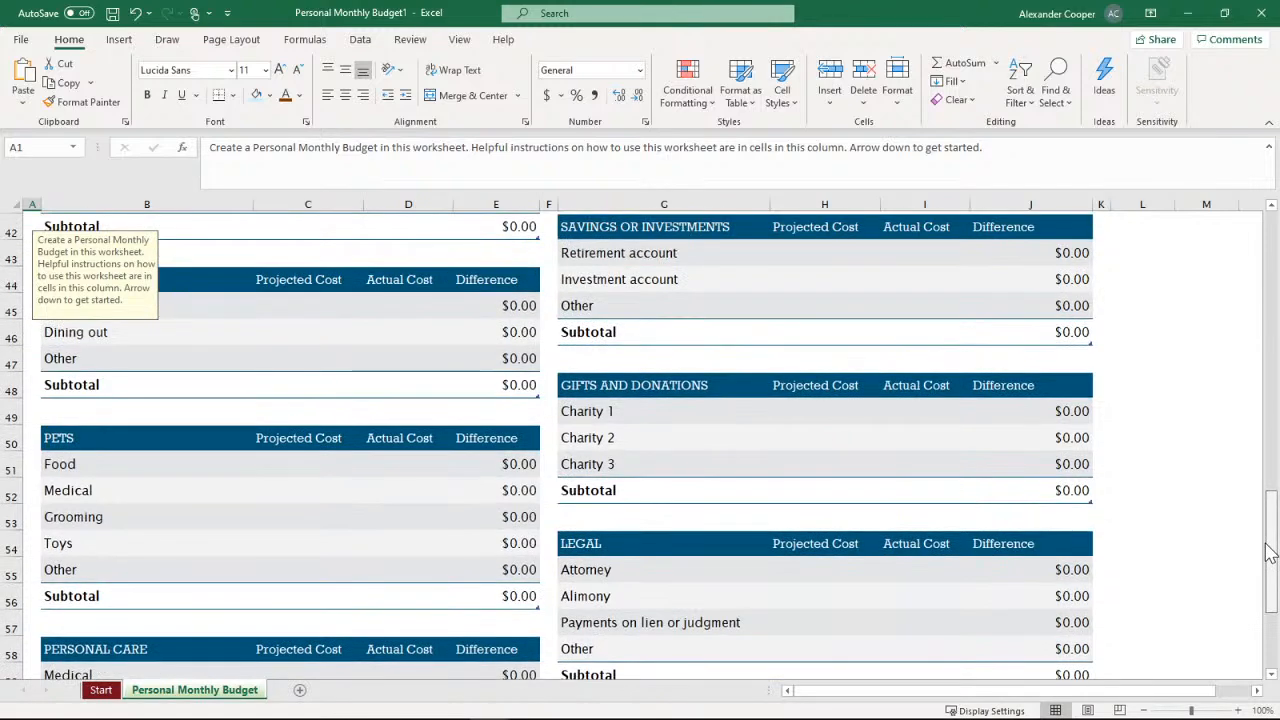
click(755, 389)
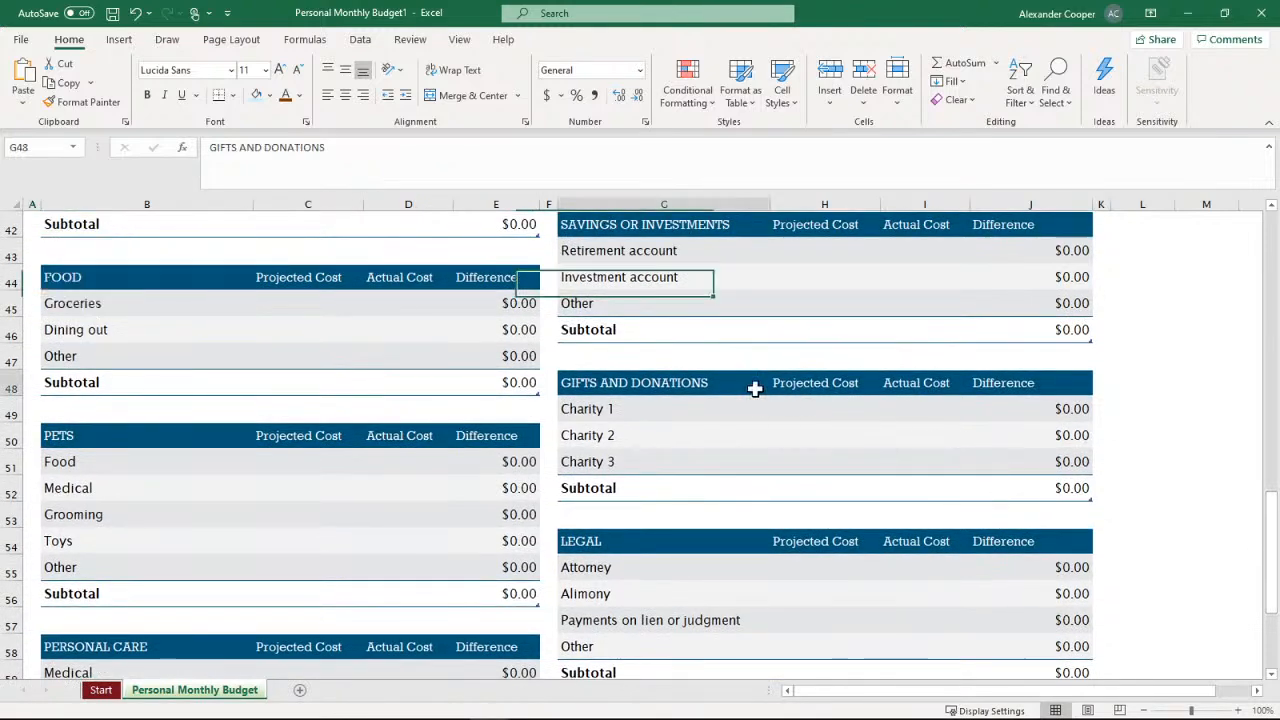
click(820, 378)
click(772, 376)
click(712, 370)
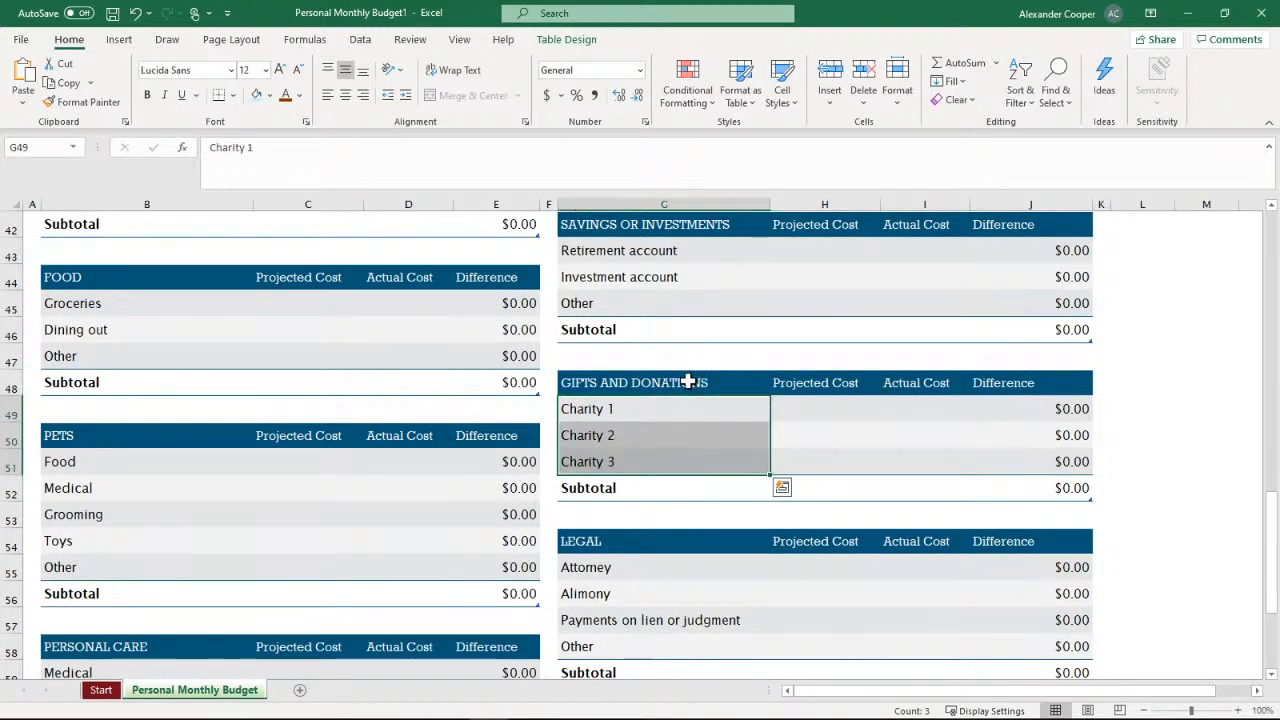
drag(681, 378, 995, 381)
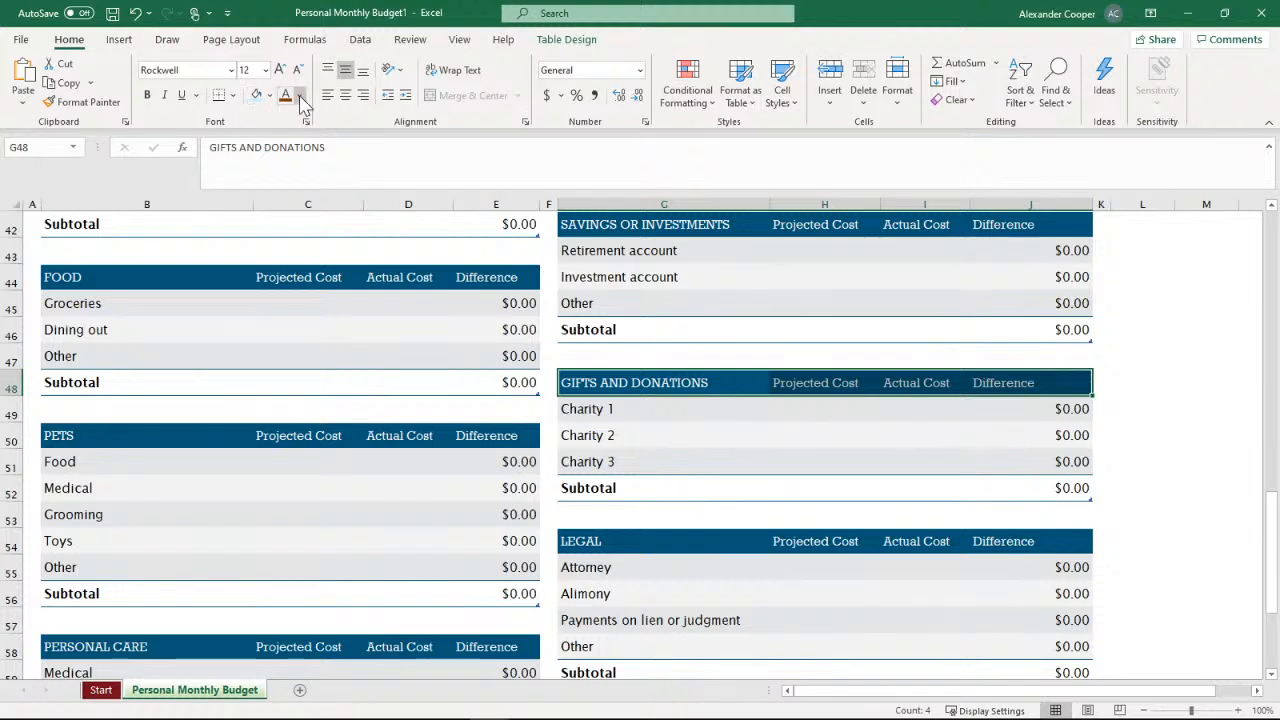
click(269, 95)
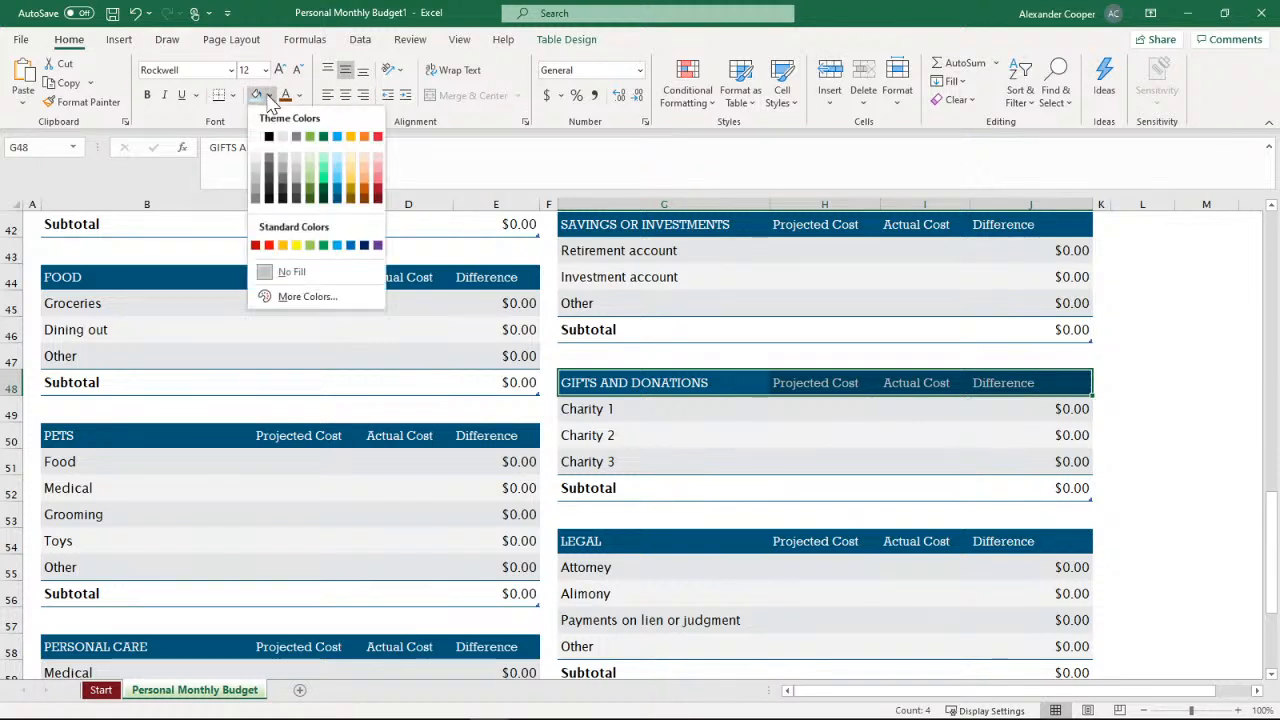
click(316, 193)
click(1139, 366)
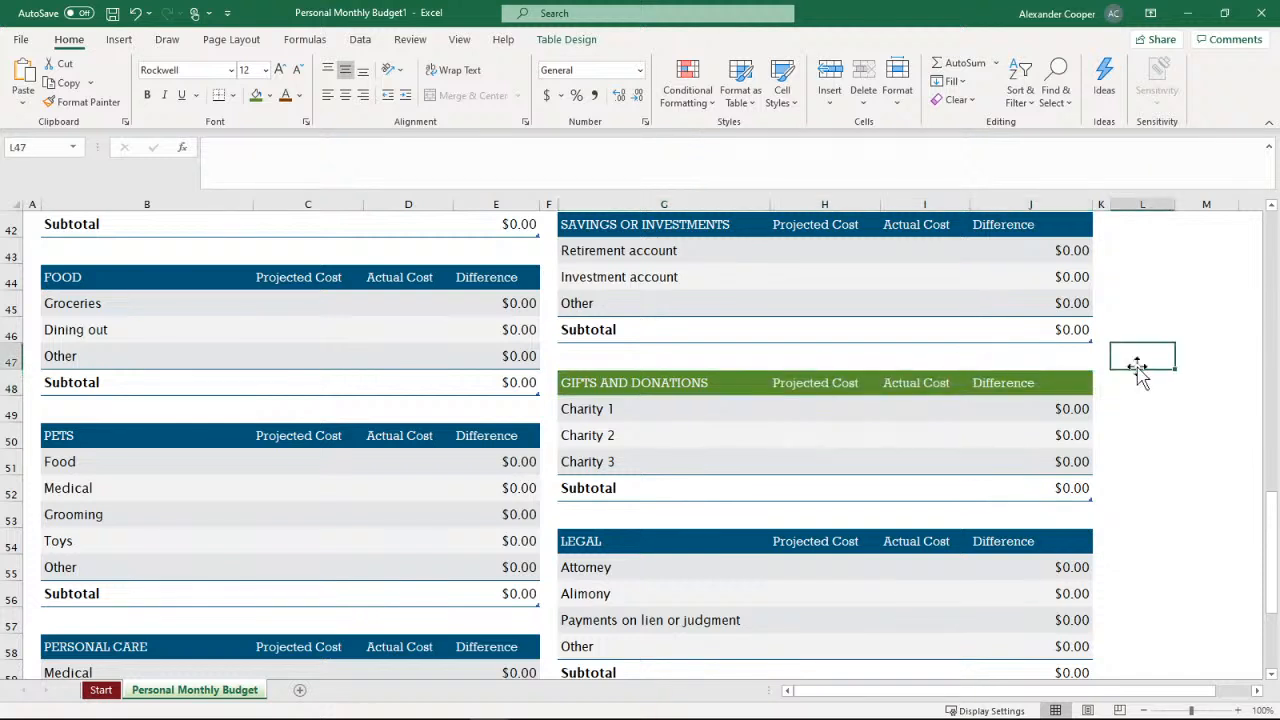
click(1146, 403)
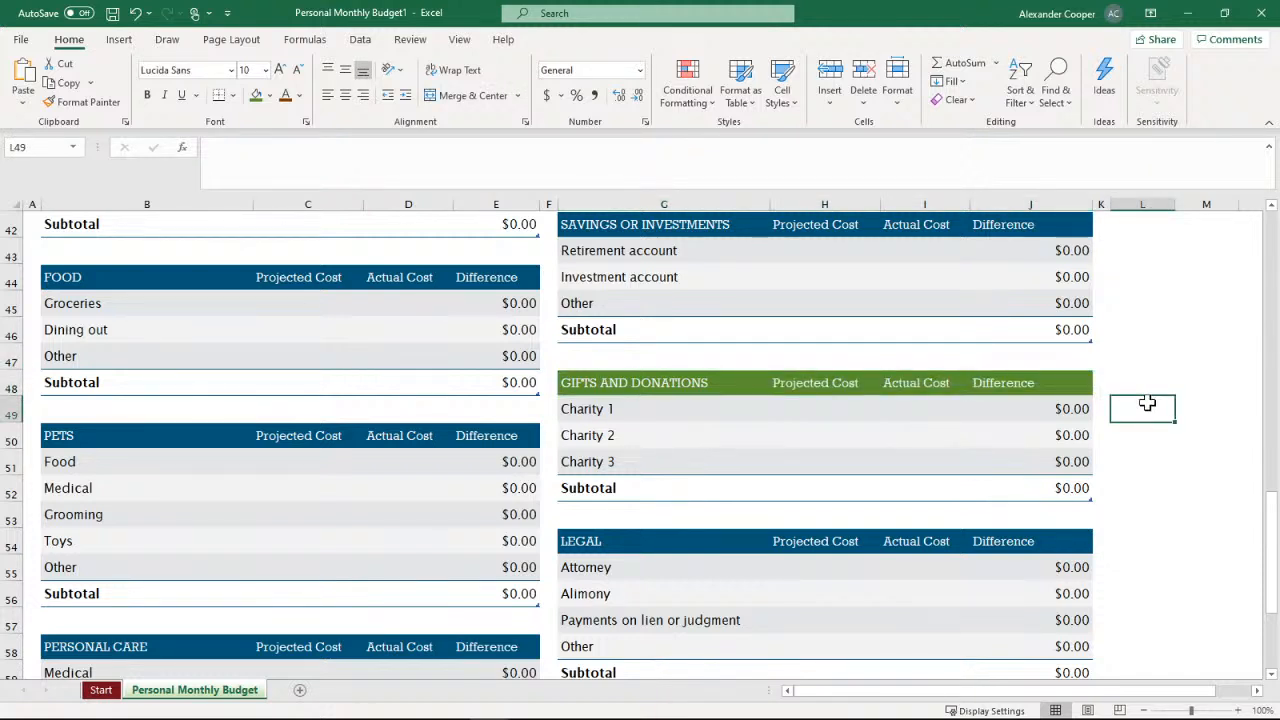
Inspect the Difference column formulas in the Pets, Gifts and Donations, and Personal Care tables
click(478, 466)
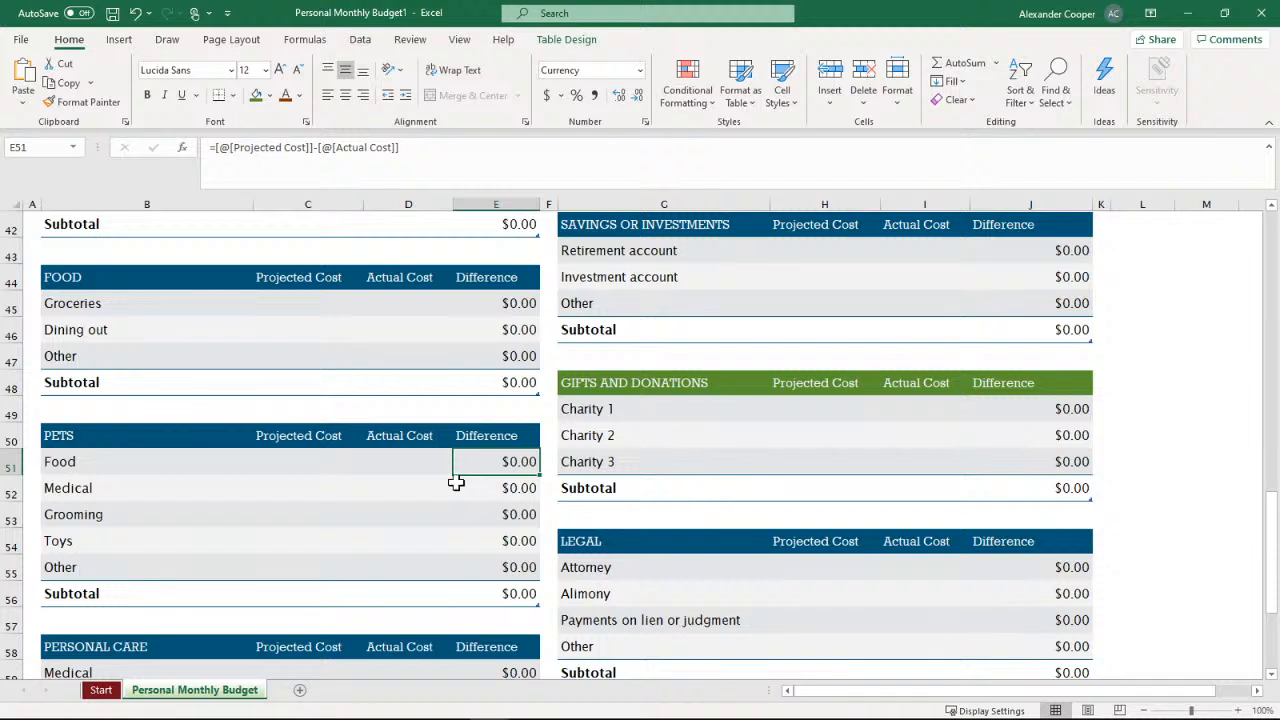
click(477, 510)
click(480, 546)
click(482, 570)
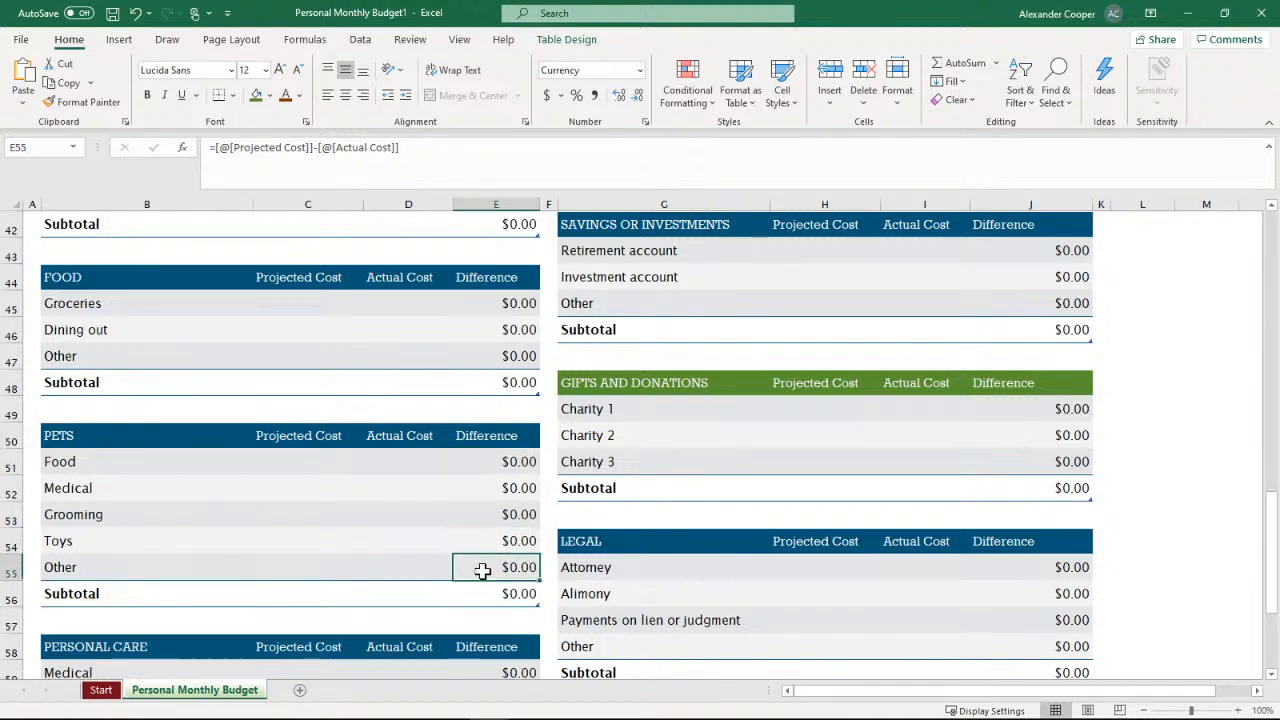
click(470, 510)
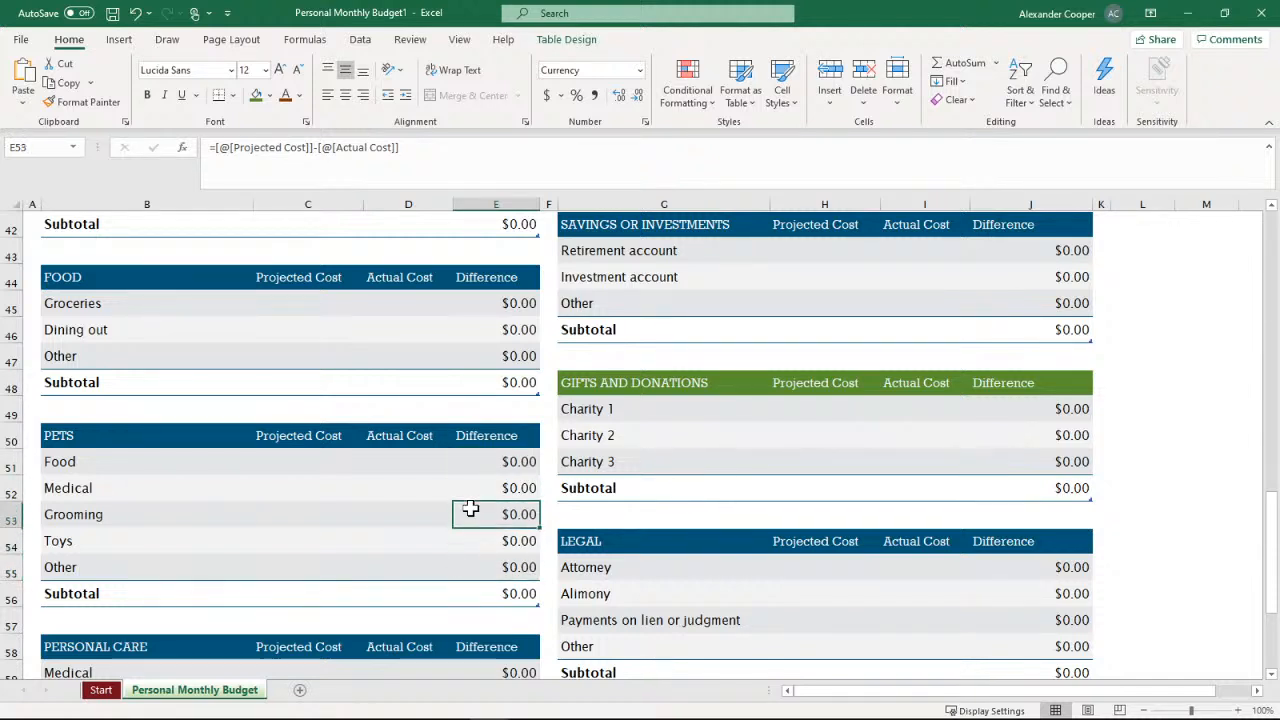
click(808, 444)
click(1062, 413)
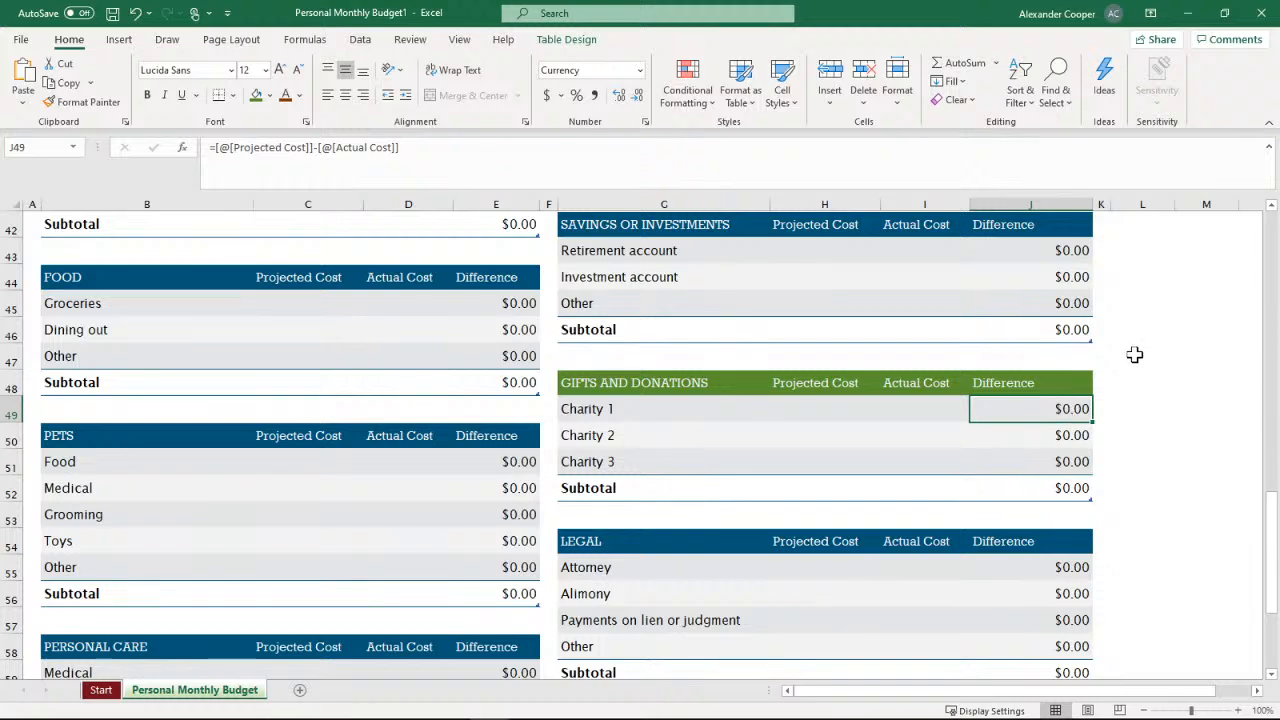
scroll(1134, 354, down, 8)
scroll(1144, 380, up, 3)
scroll(1152, 387, up, 1)
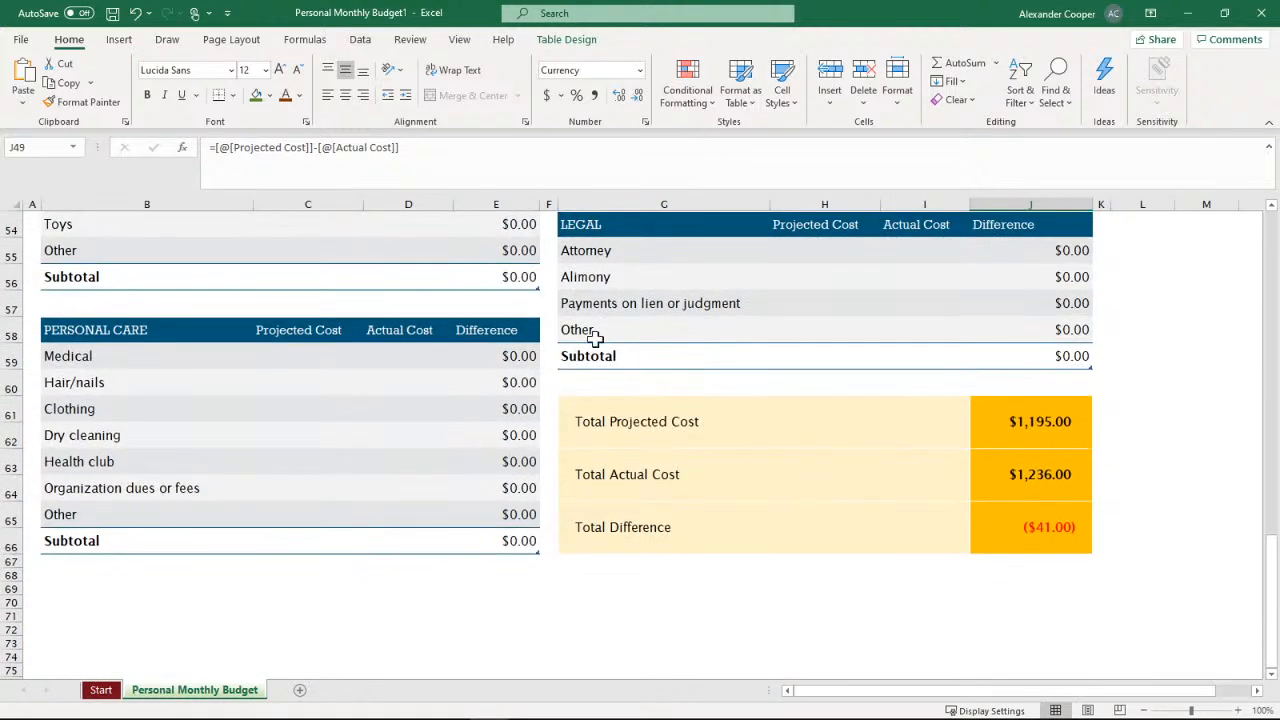
click(308, 410)
click(528, 433)
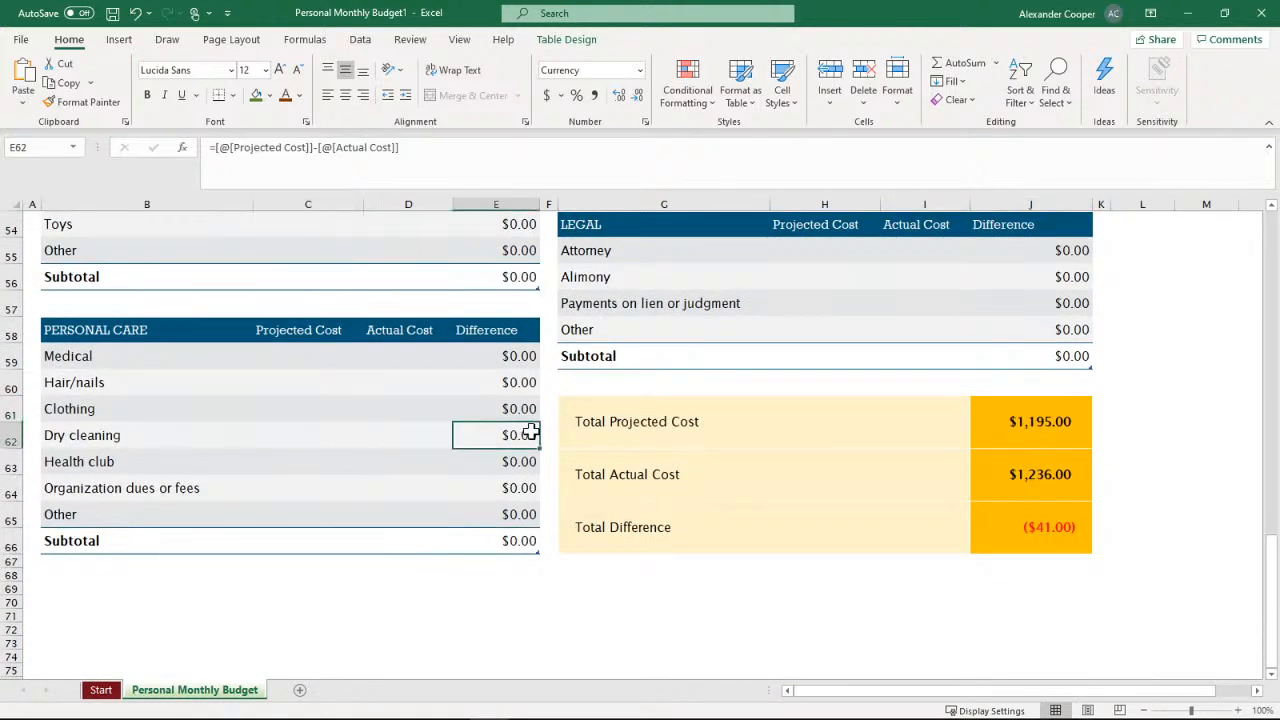
click(512, 394)
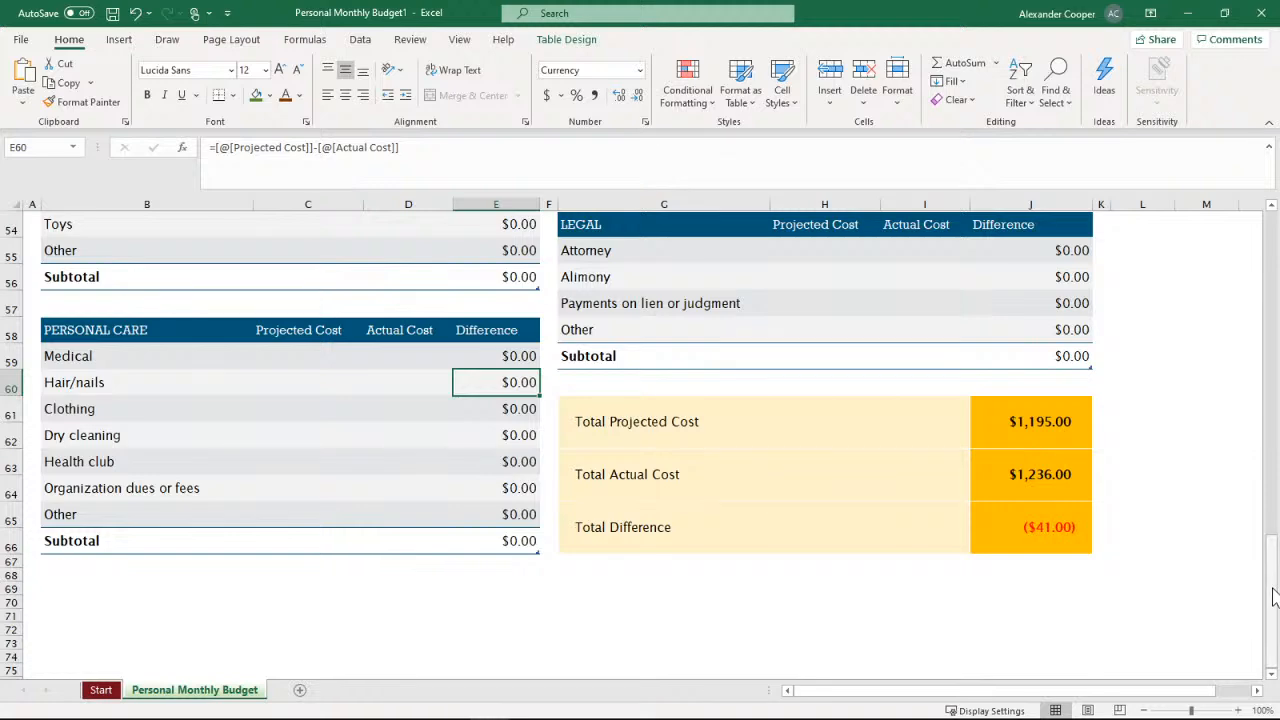
Examine the Projected Balance and Actual Balance formulas and the projected income entries at the start of the budget sheet
scroll(1200, 480, up, 18)
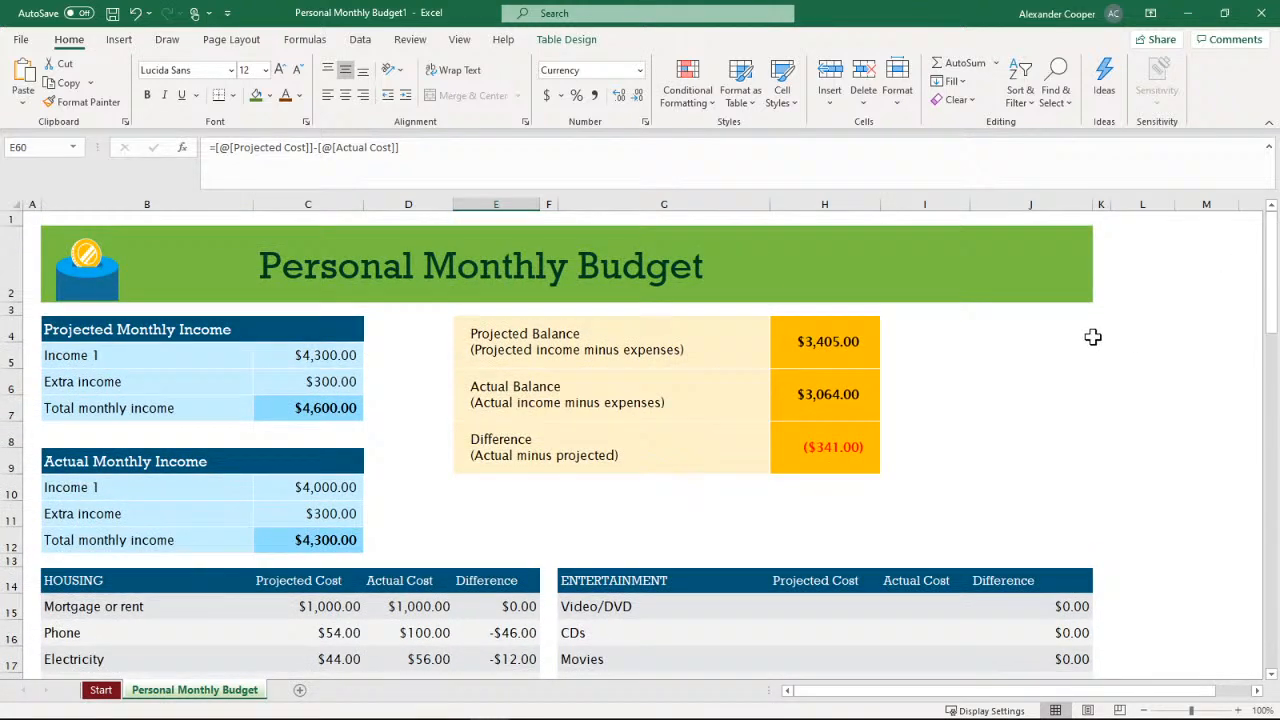
click(869, 350)
click(864, 388)
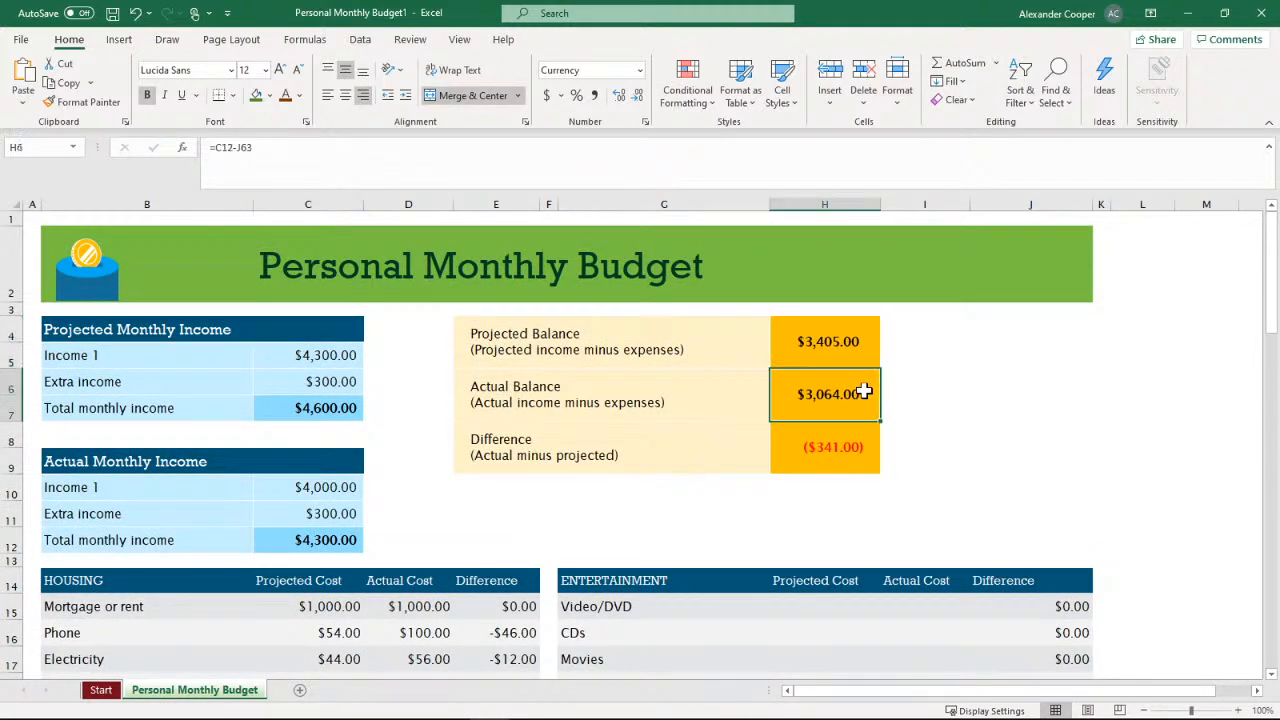
click(328, 360)
click(321, 382)
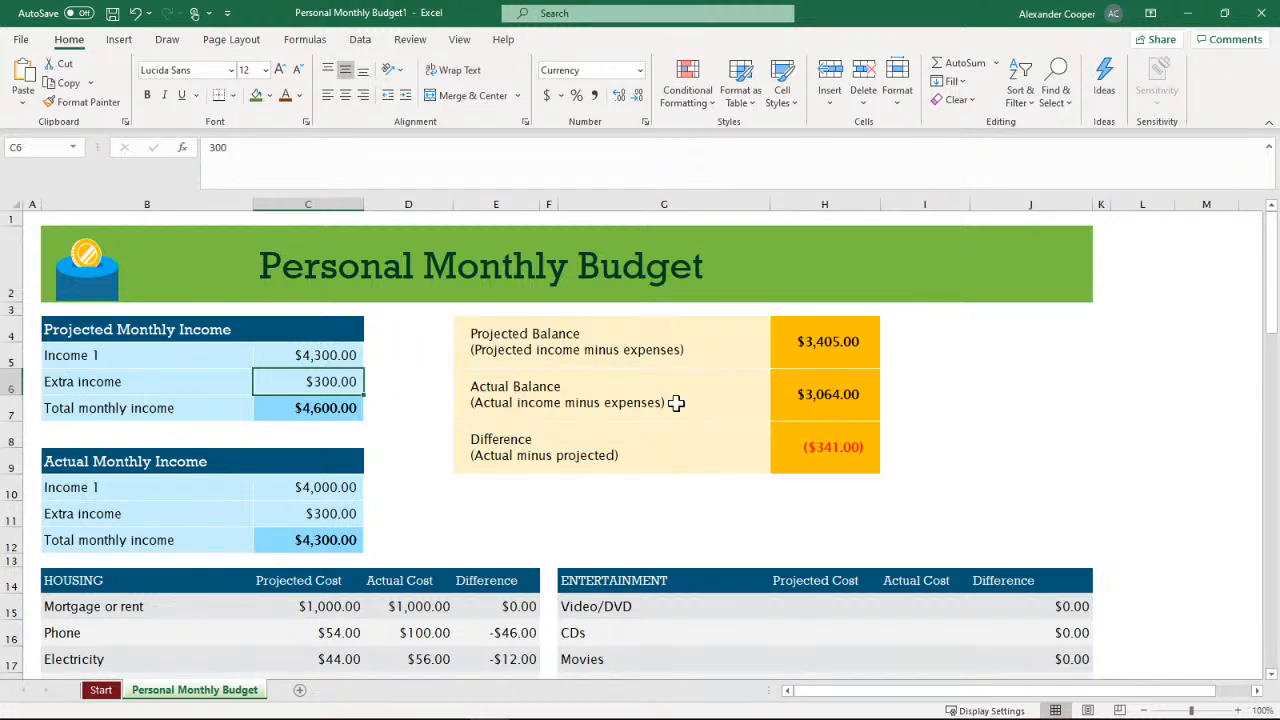
mouse_move(1272, 228)
mouse_down()
mouse_move(1258, 401)
mouse_move(1279, 210)
mouse_up()
Search the online templates for a new workbook for "budget" and look through the results
click(30, 42)
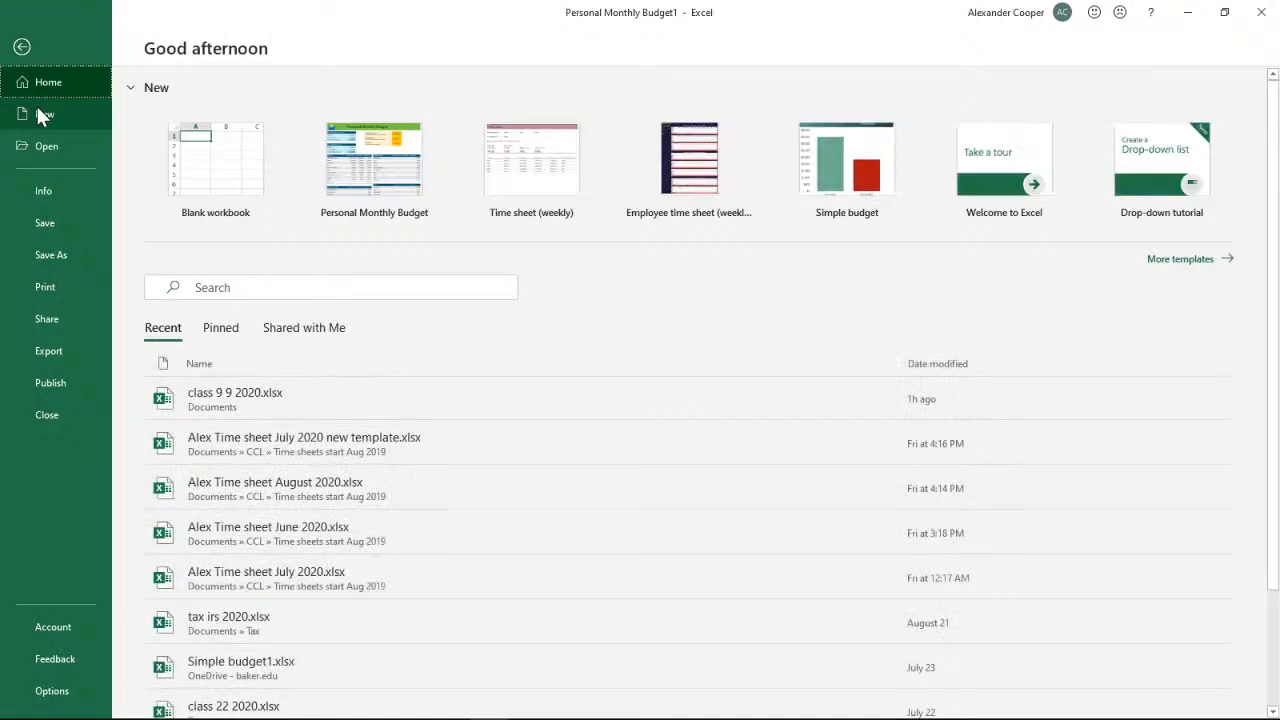
click(37, 110)
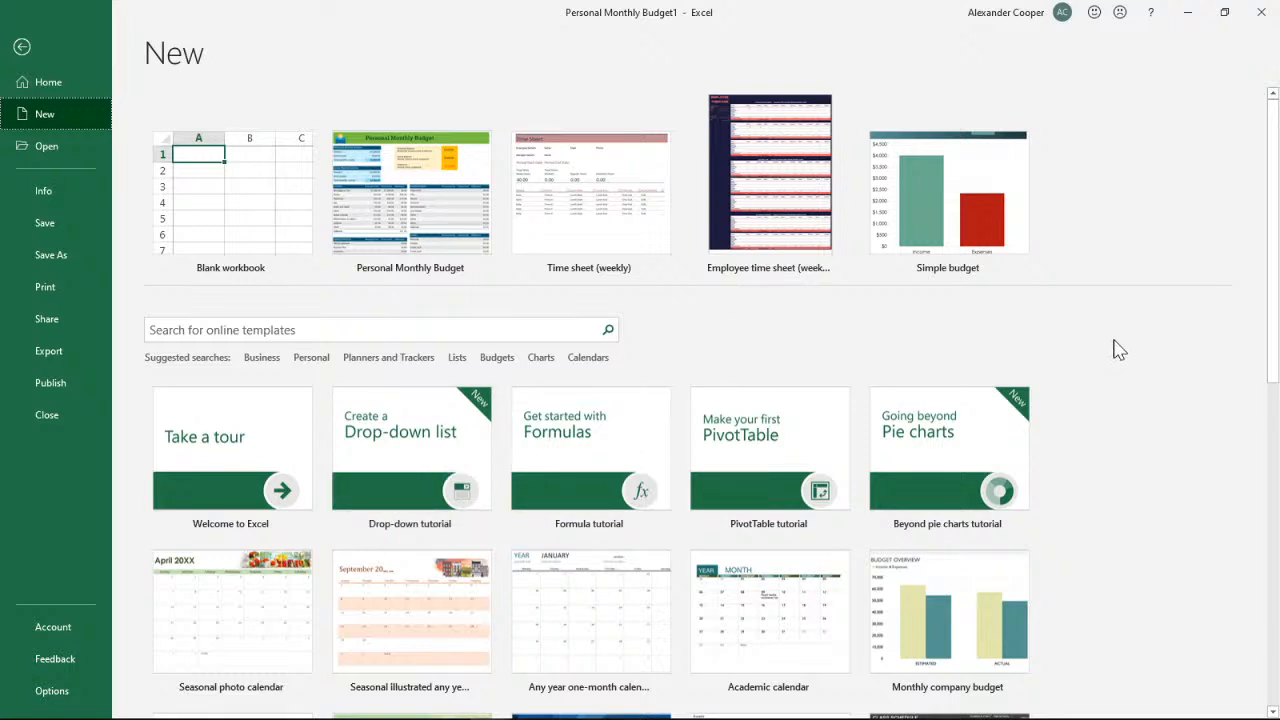
click(170, 330)
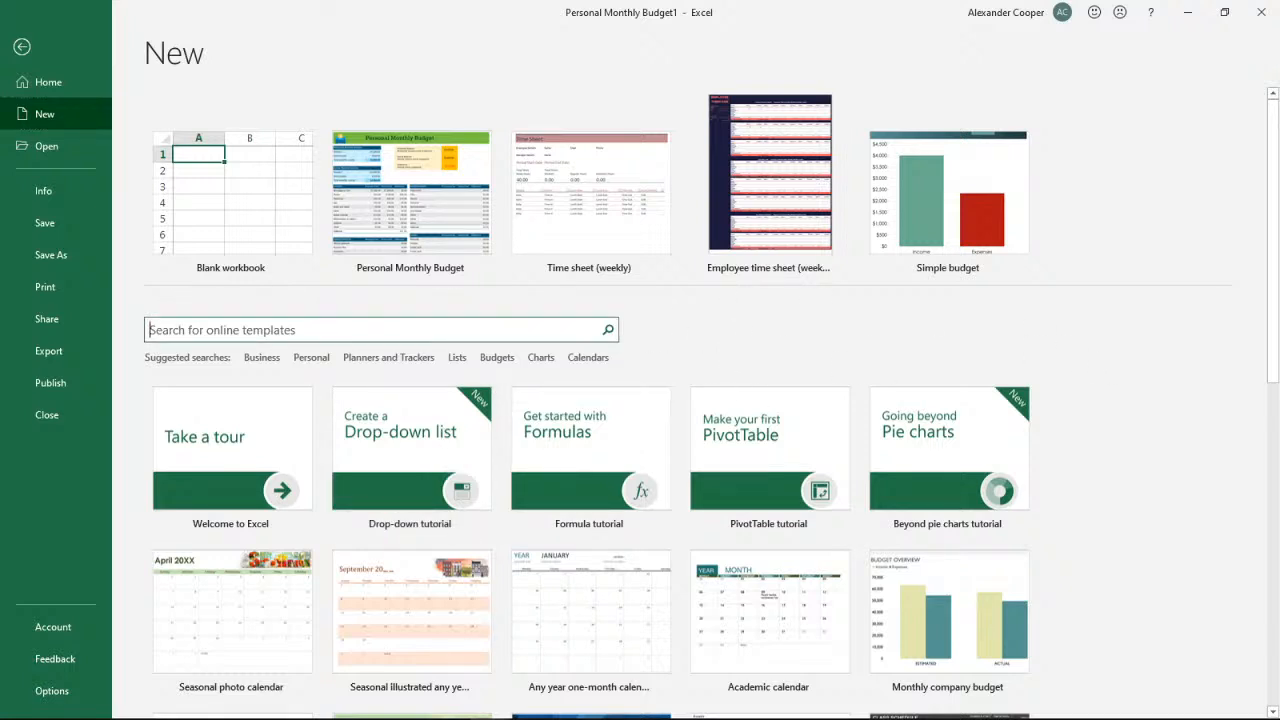
text(budg)
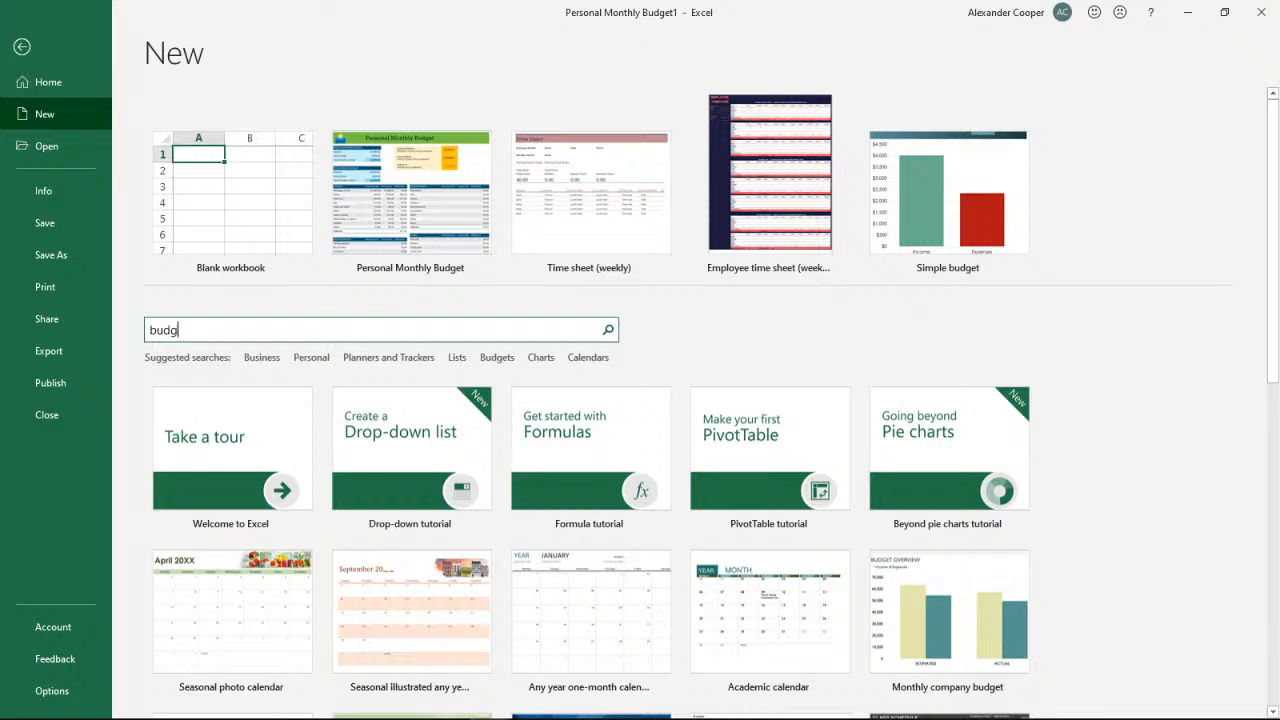
text(et)
key(Return)
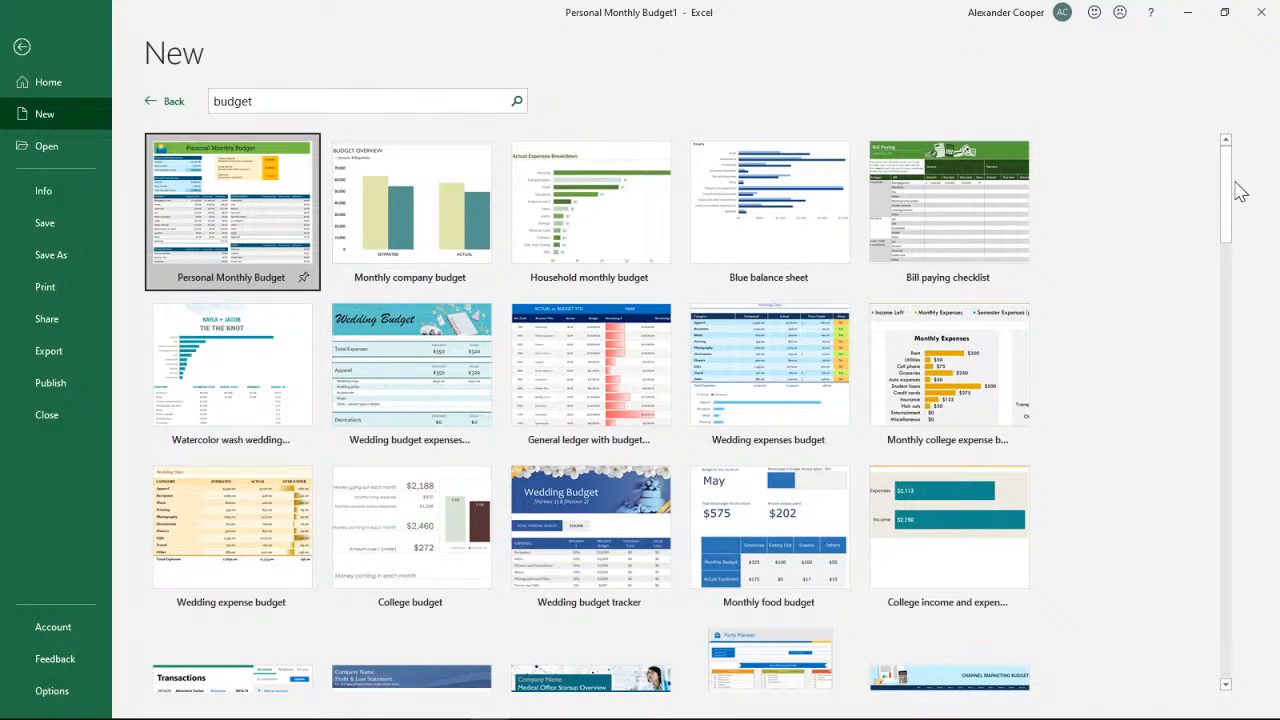
drag(1226, 194, 1153, 437)
scroll(1086, 463, down, 1)
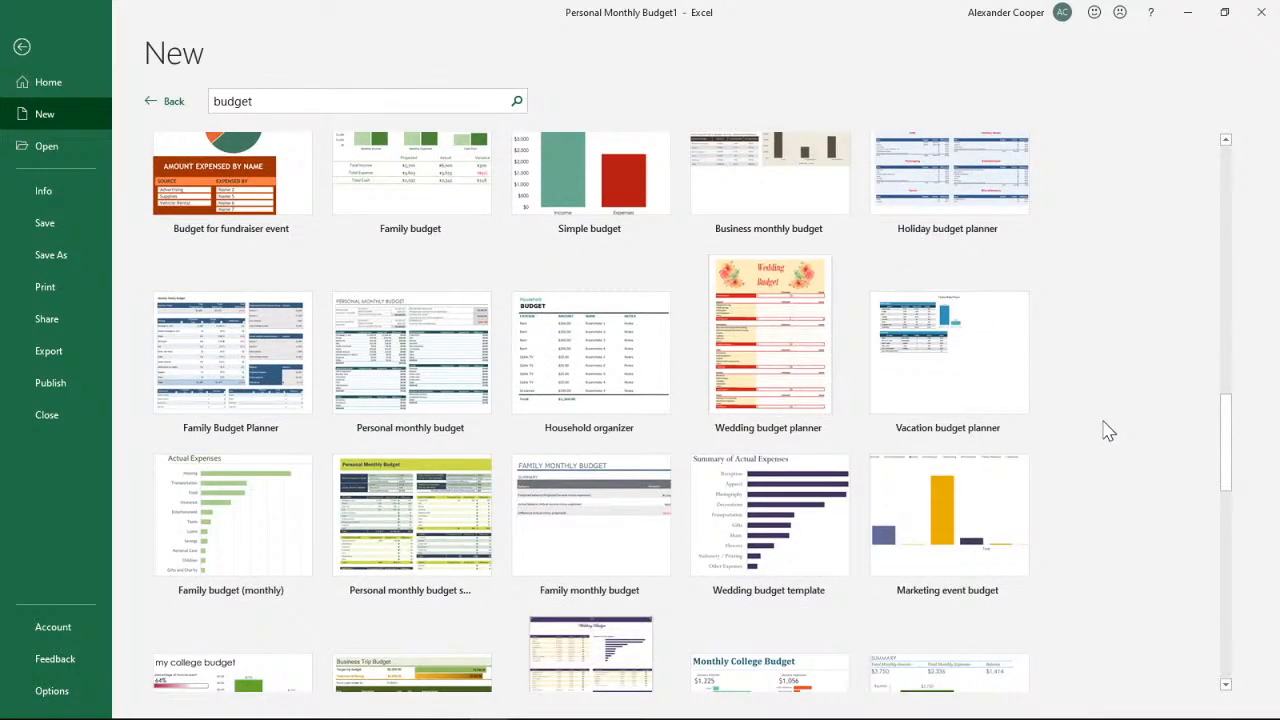
scroll(1097, 420, down, 2)
scroll(1094, 420, up, 3)
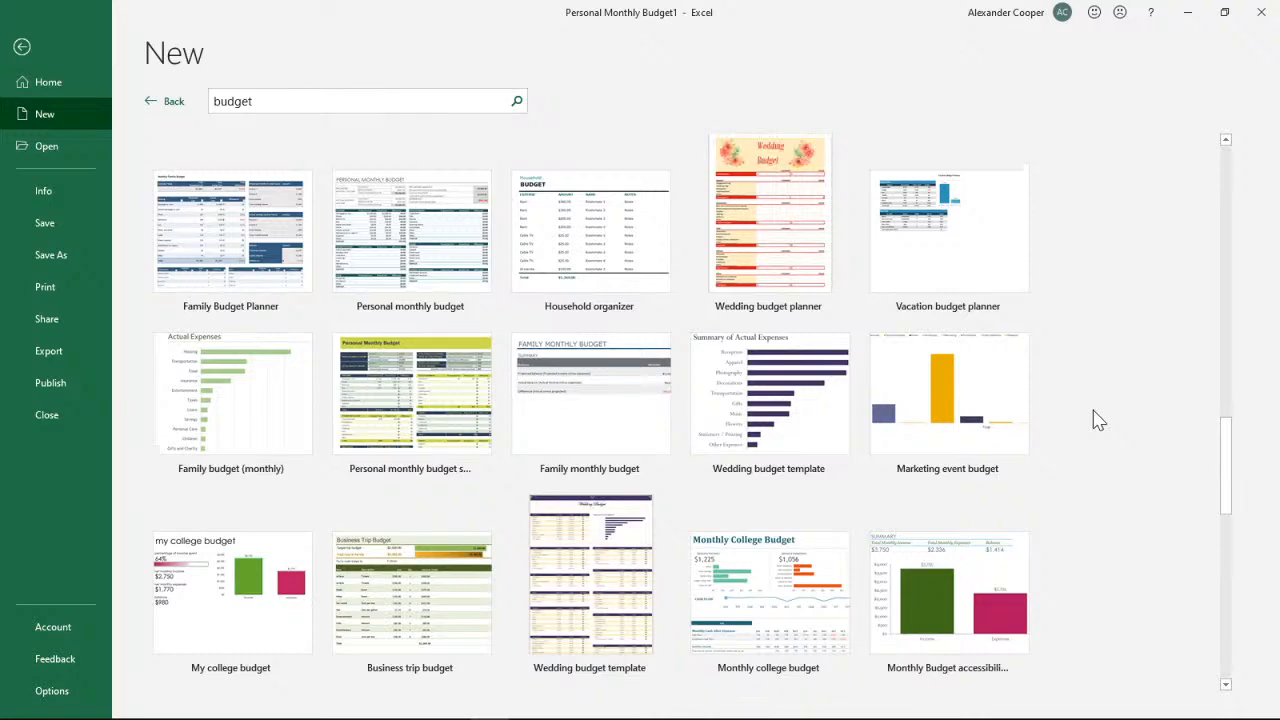
Browse the budget template results through to the end, go back to the first ones, and return to the budget workbook
scroll(1096, 418, up, 1)
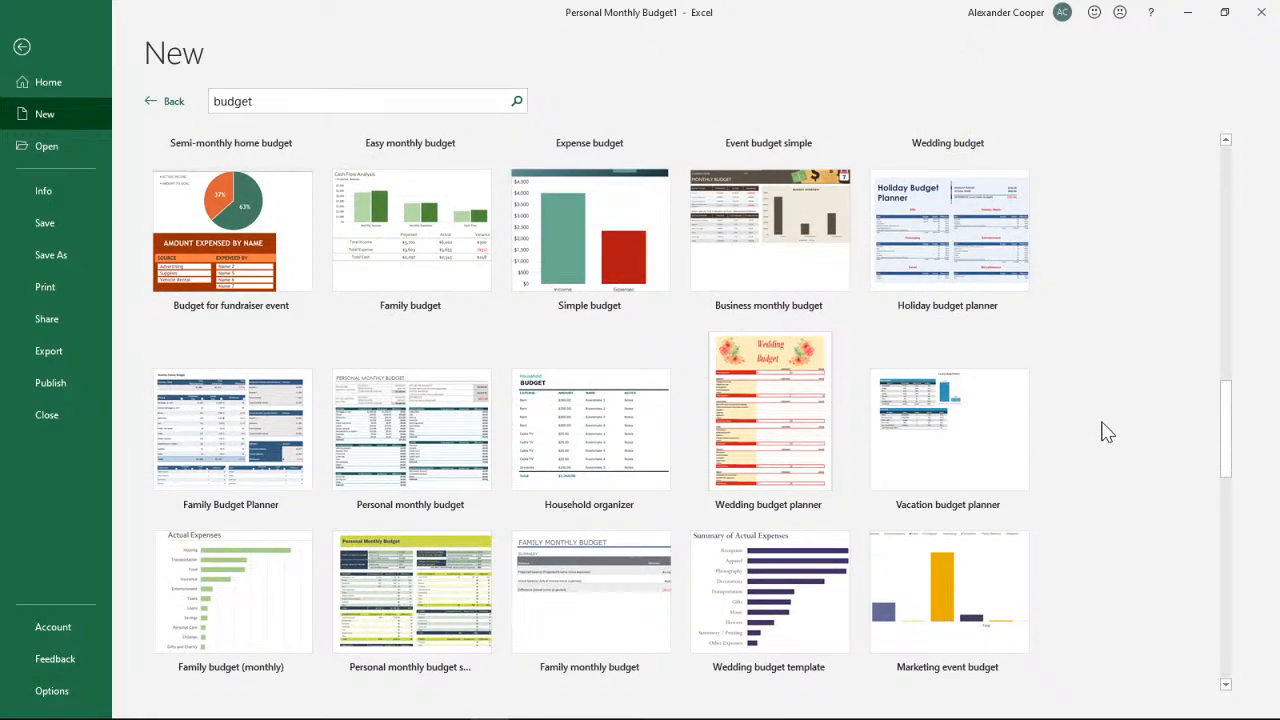
mouse_move(1228, 420)
mouse_down()
mouse_move(1197, 543)
mouse_move(1214, 628)
mouse_move(1195, 612)
mouse_up()
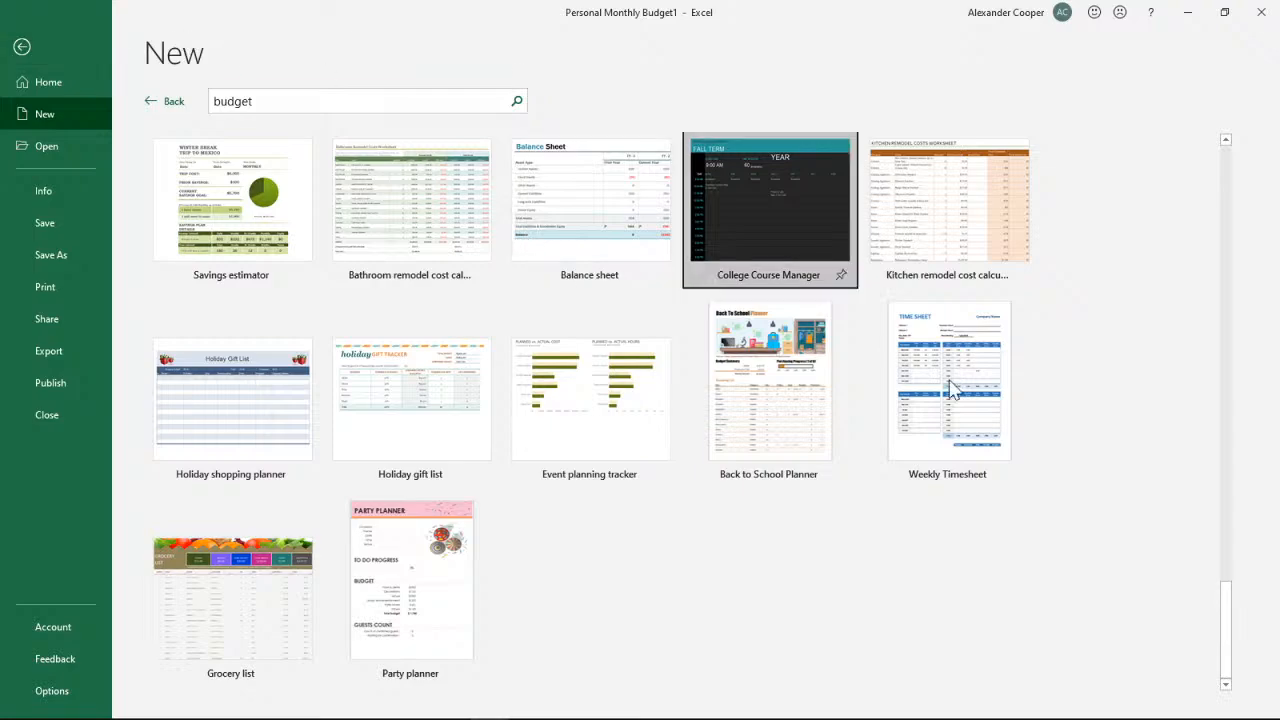
scroll(1135, 462, up, 3)
scroll(1135, 462, up, 15)
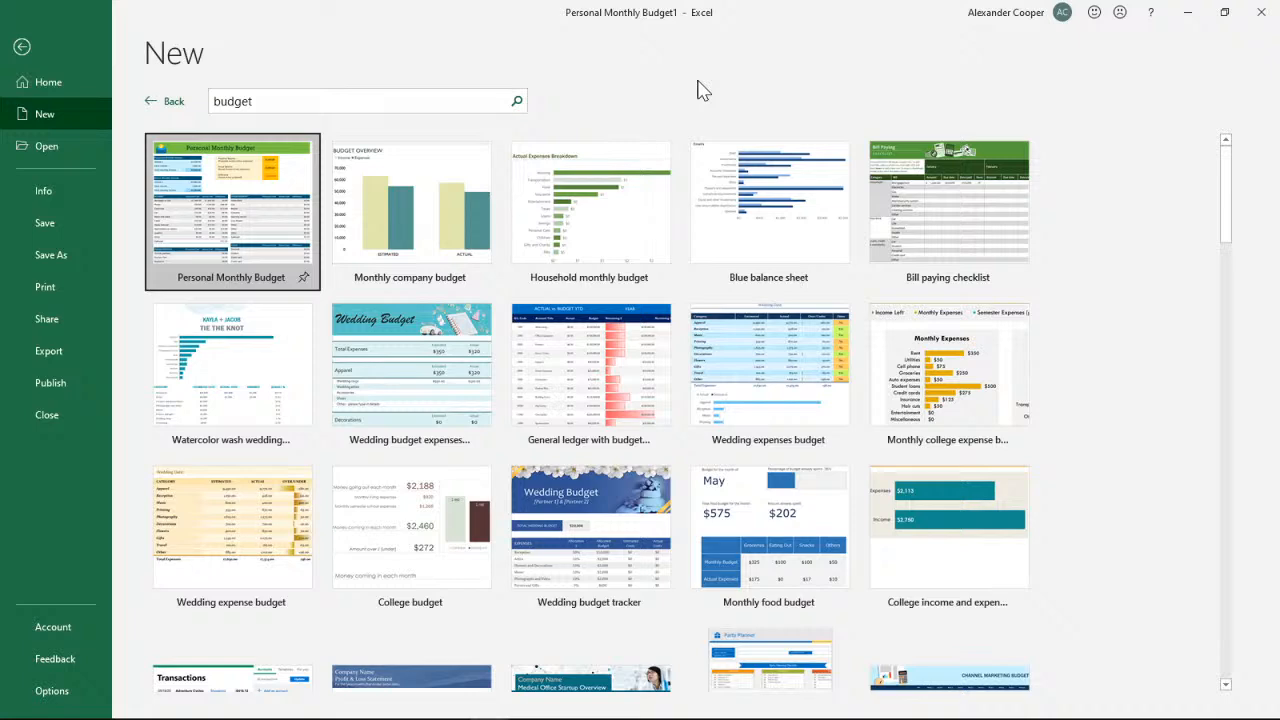
click(22, 46)
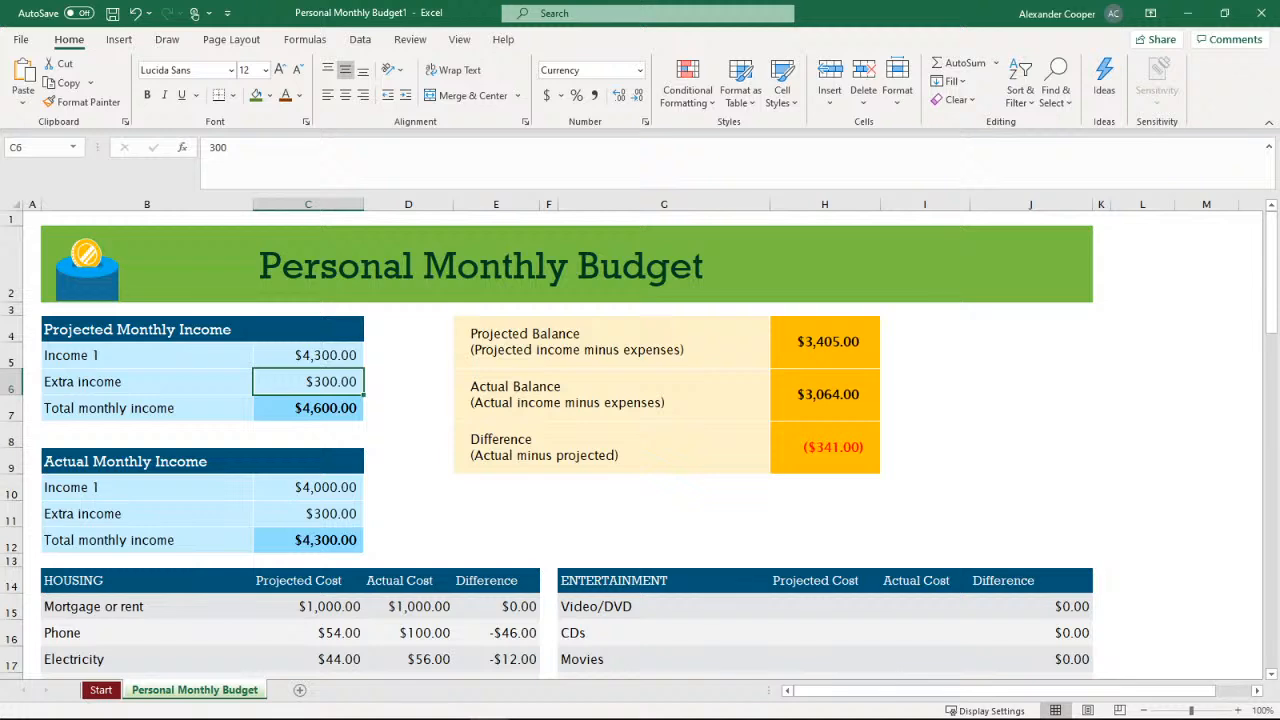
Minimize the Personal Monthly Budget workbook and save the class 9 9 2020 candy bars workbook
mouse_move(1272, 284)
mouse_down()
mouse_move(1273, 388)
mouse_move(1273, 280)
mouse_up()
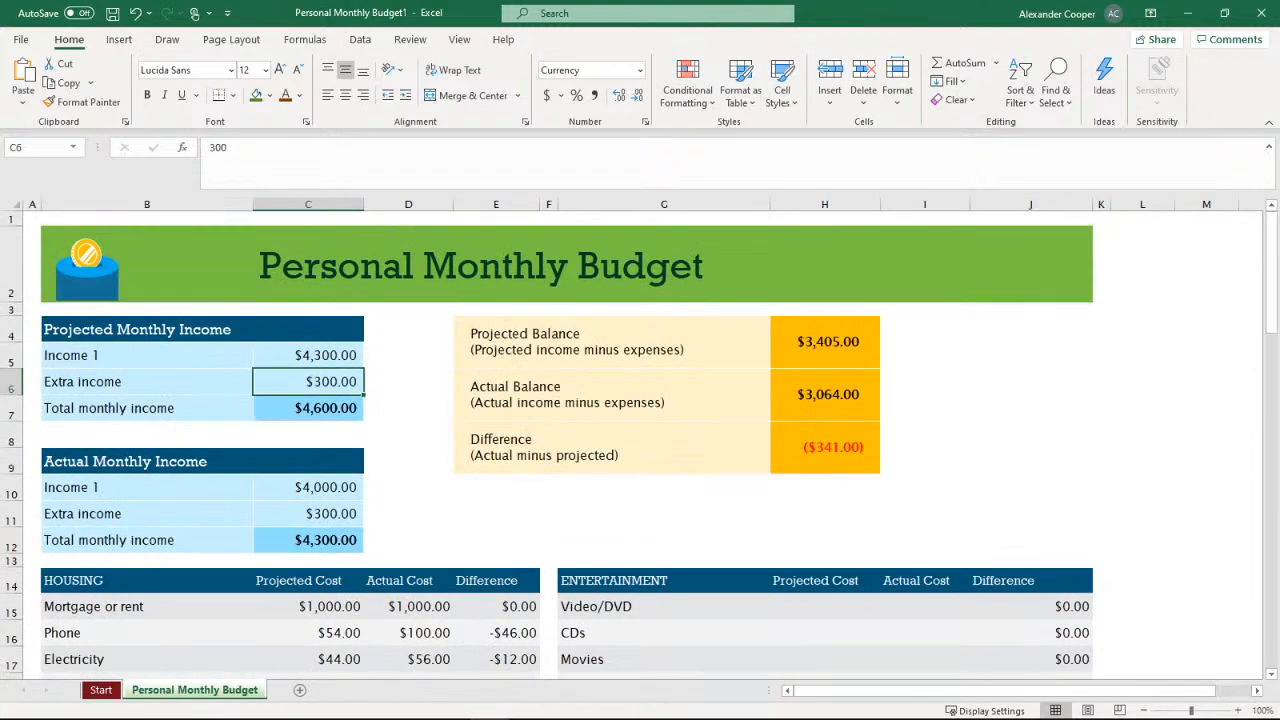
click(1188, 12)
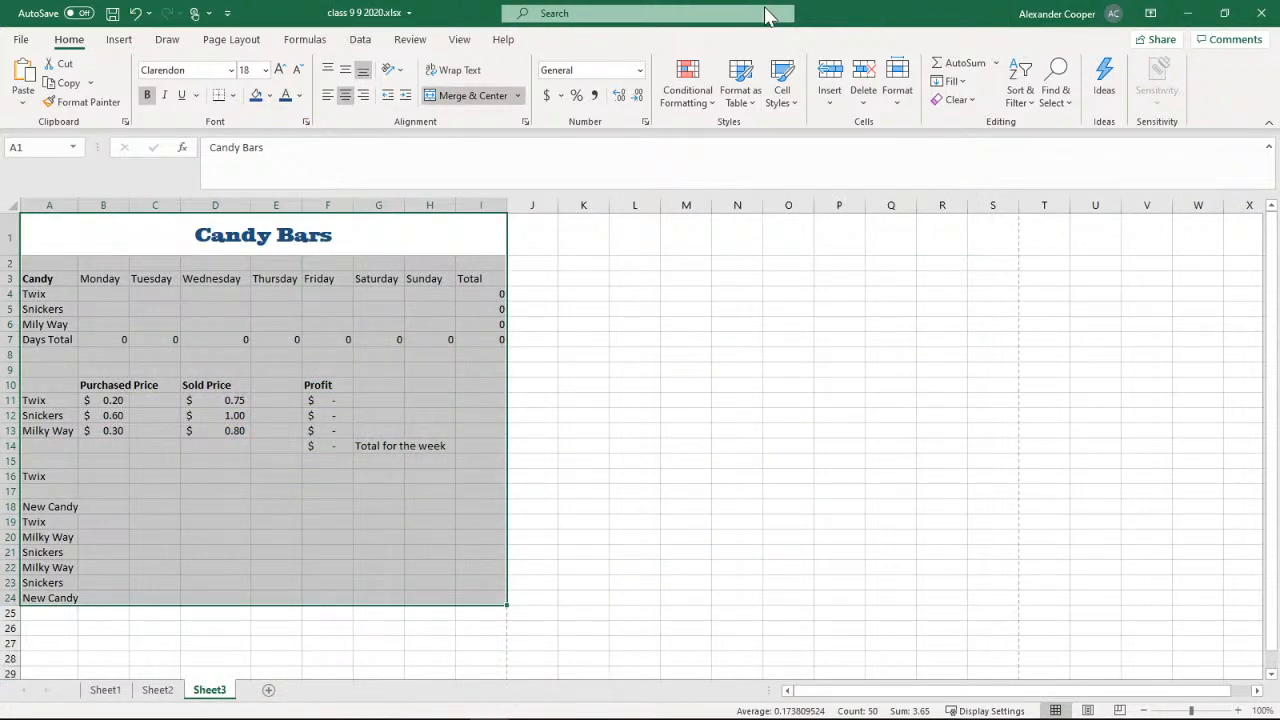
click(113, 14)
Minimize the candy bars workbook and the Excel 2019 9 2020 presentation to return to the class title slide
key(alt+Tab)
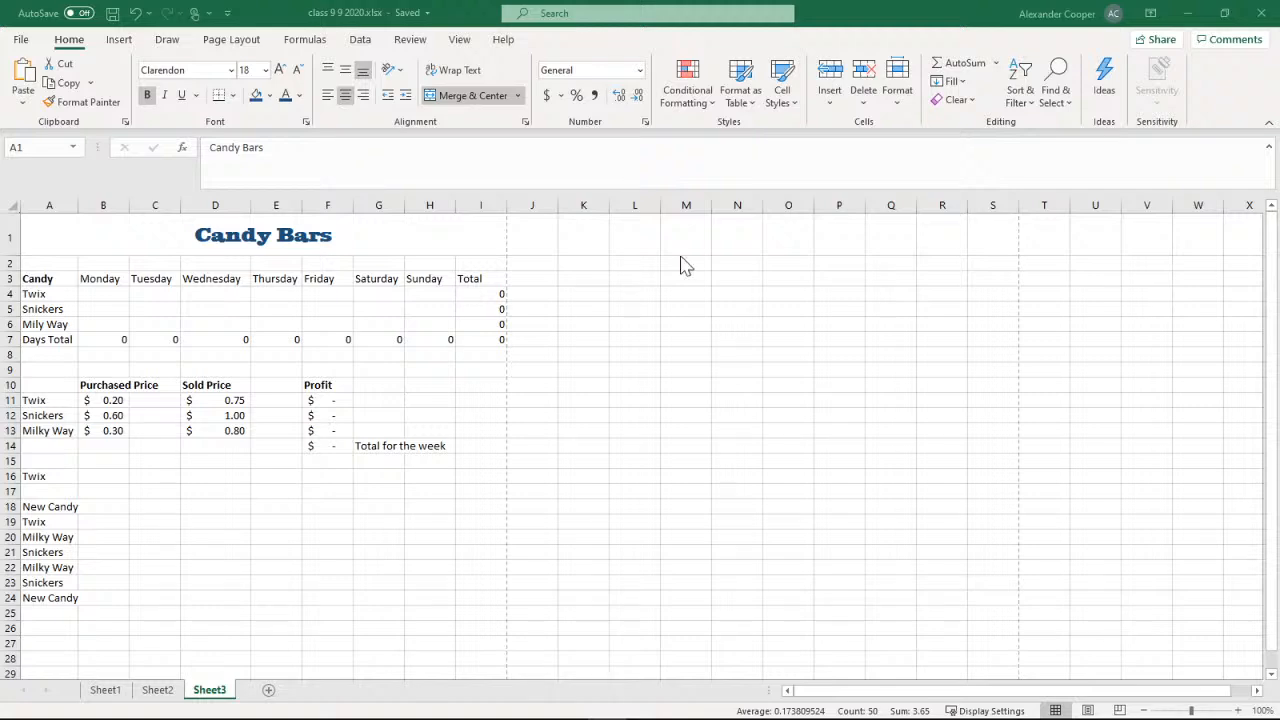
click(1183, 13)
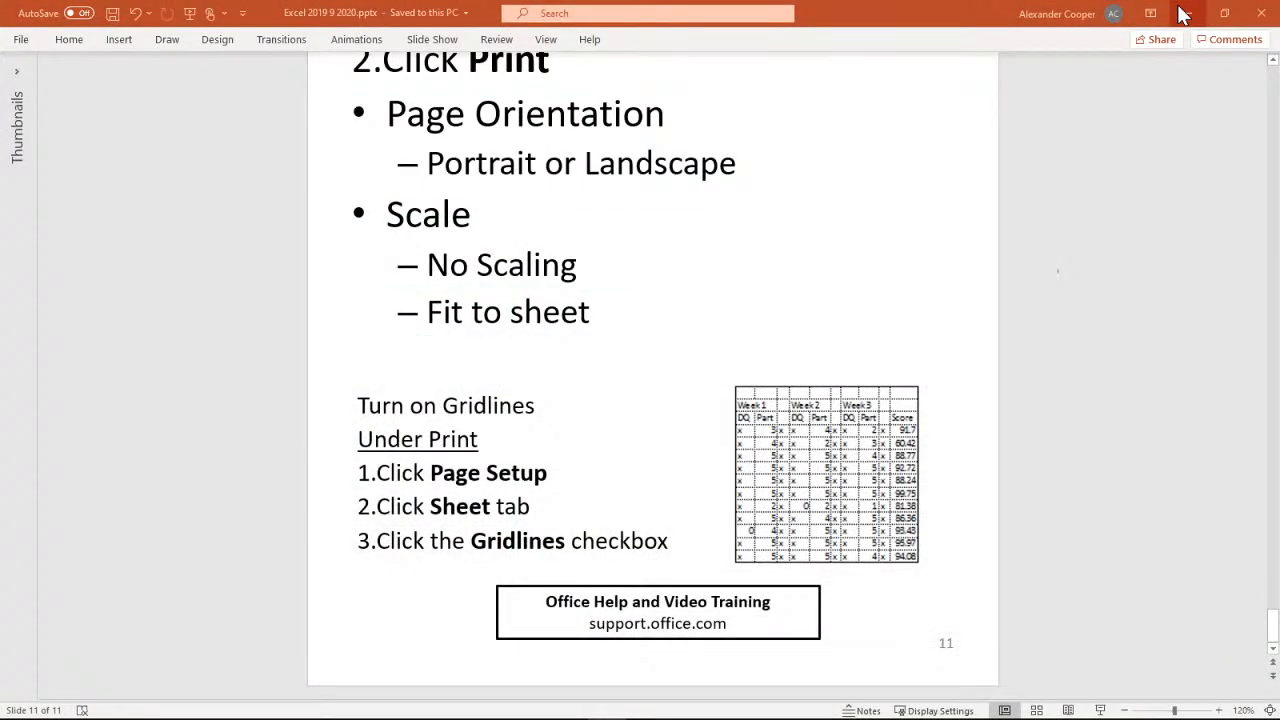
click(1183, 13)
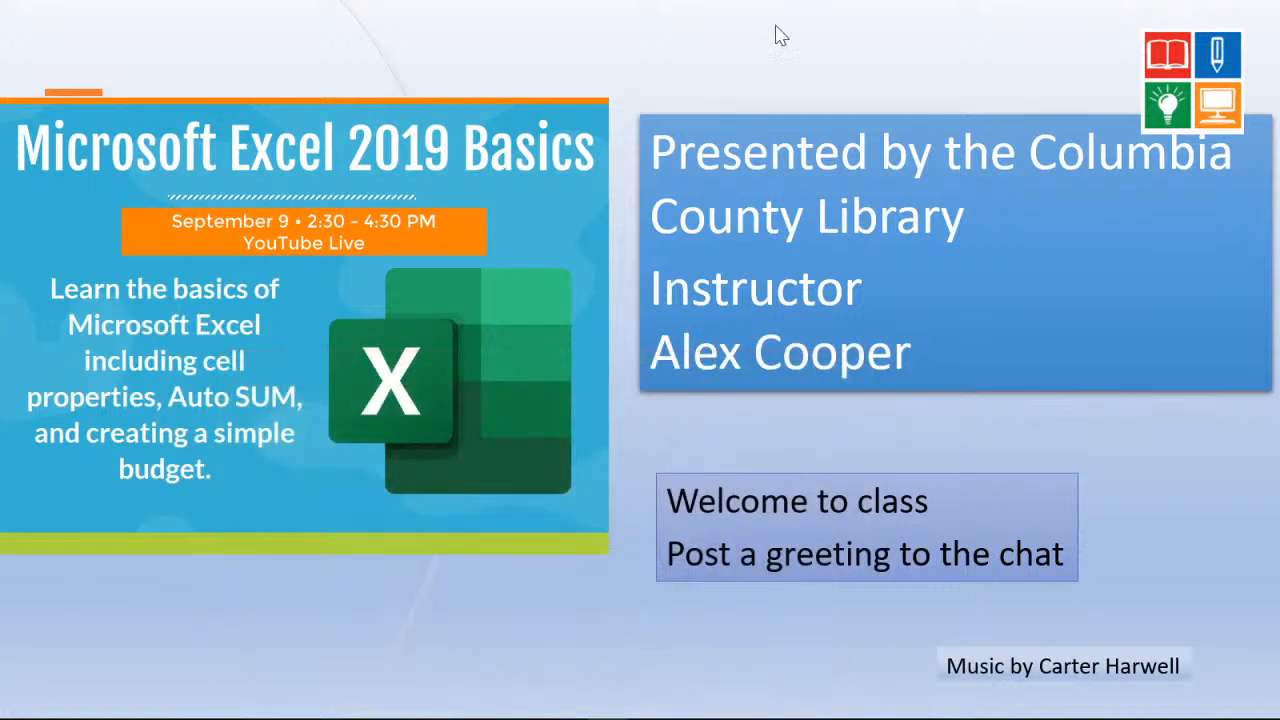